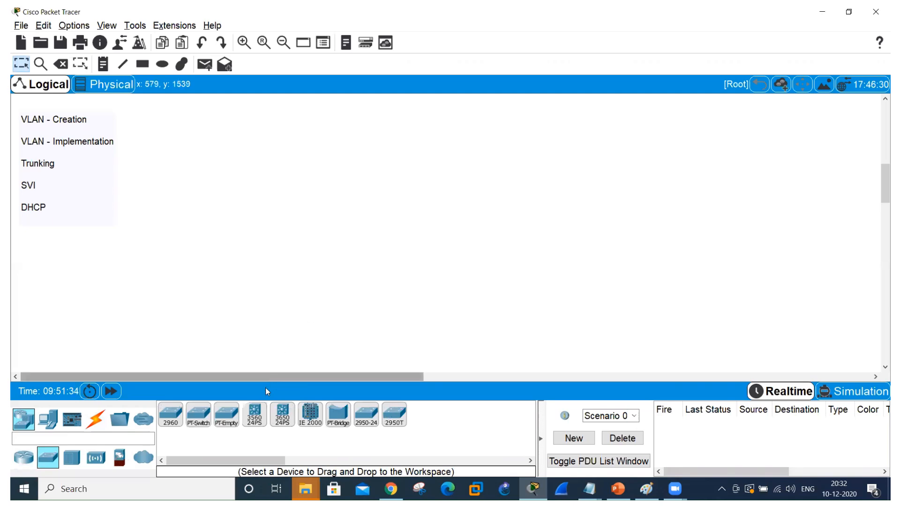
# Place two 3560-24PS multilayer switches in the upper workspace, spaced well apart beside the VLAN topic note.
pyautogui.click(255, 414)
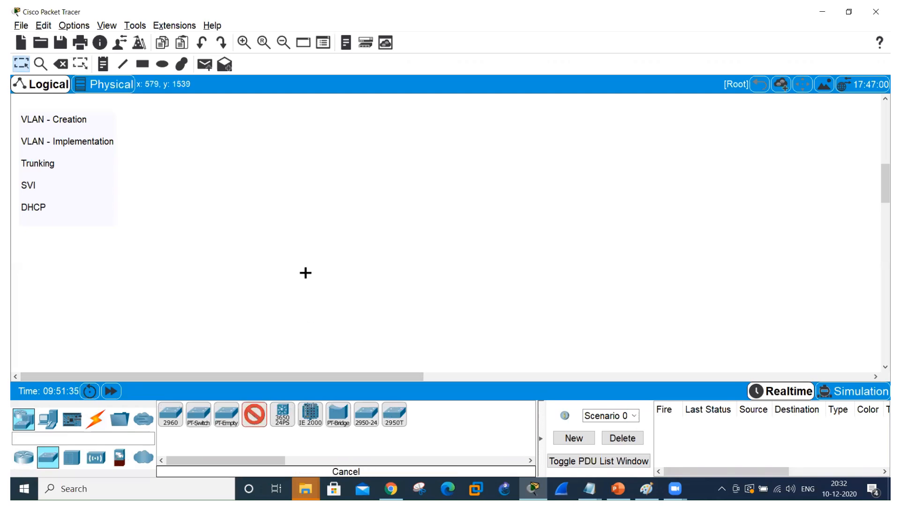
pyautogui.click(272, 121)
pyautogui.click(630, 123)
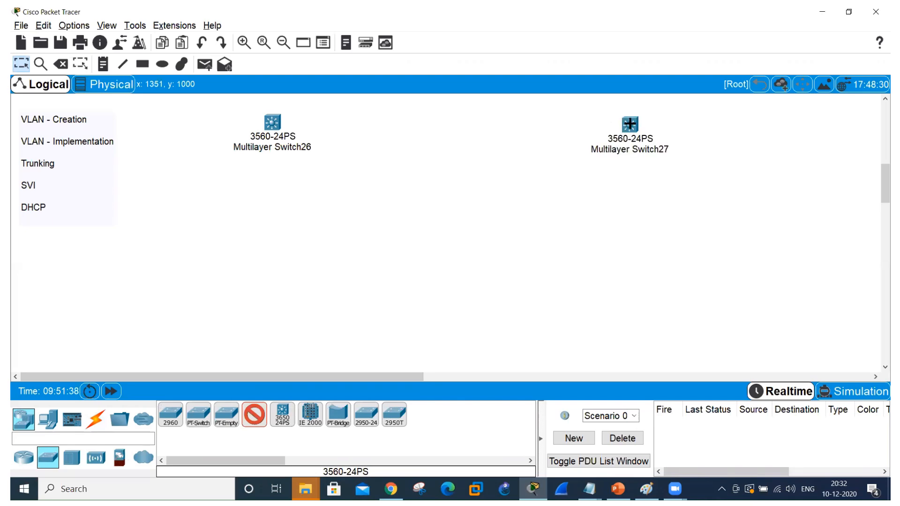
pyautogui.click(257, 416)
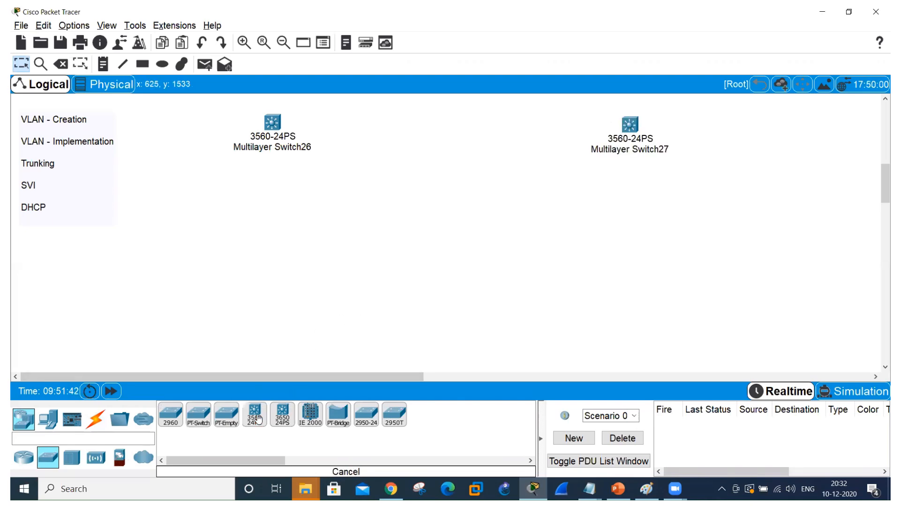
# Place a row of four laptops beneath the first multilayer switch.
pyautogui.click(48, 419)
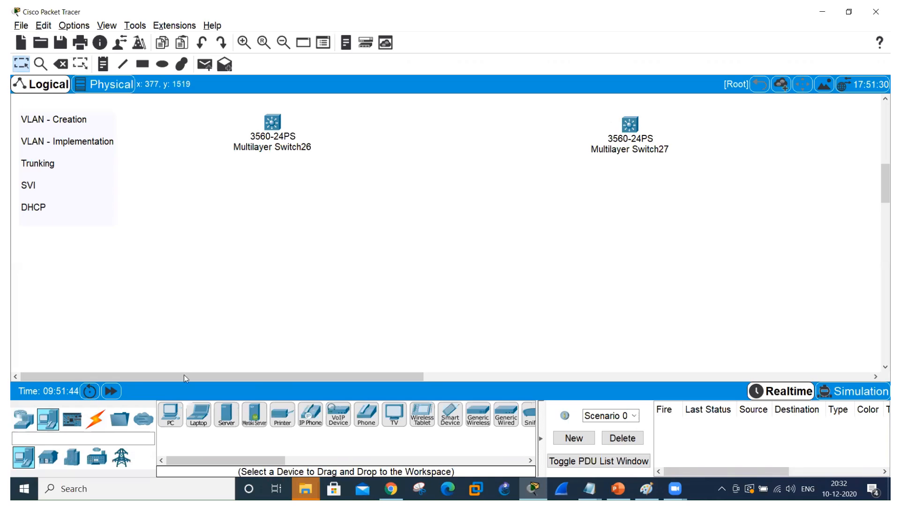
pyautogui.click(198, 415)
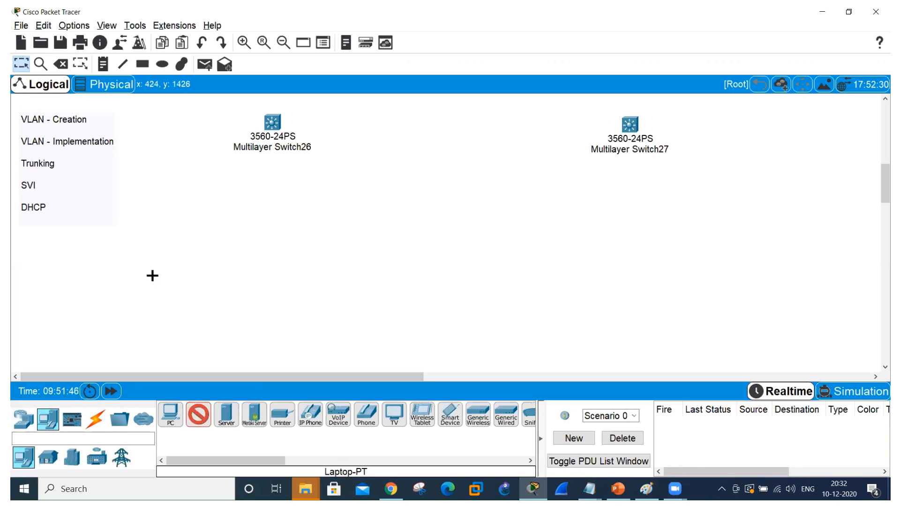
pyautogui.click(91, 247)
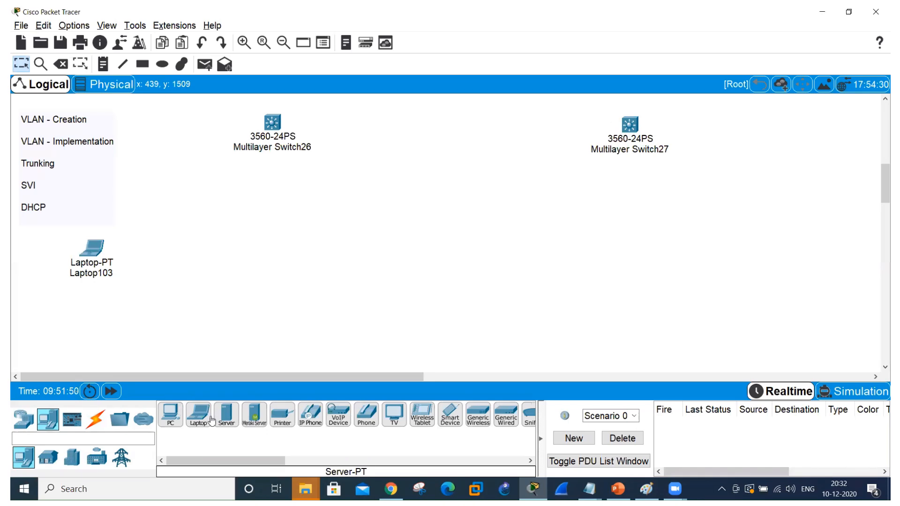
pyautogui.click(202, 419)
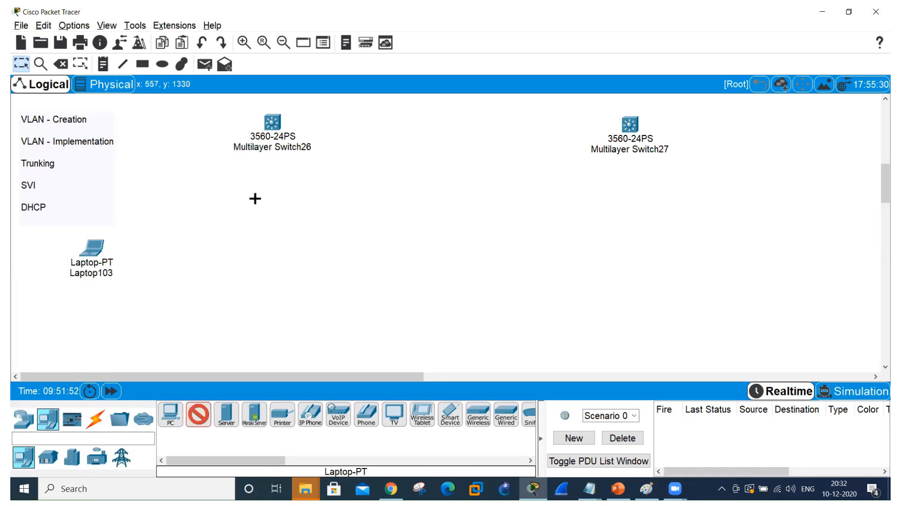
pyautogui.click(200, 249)
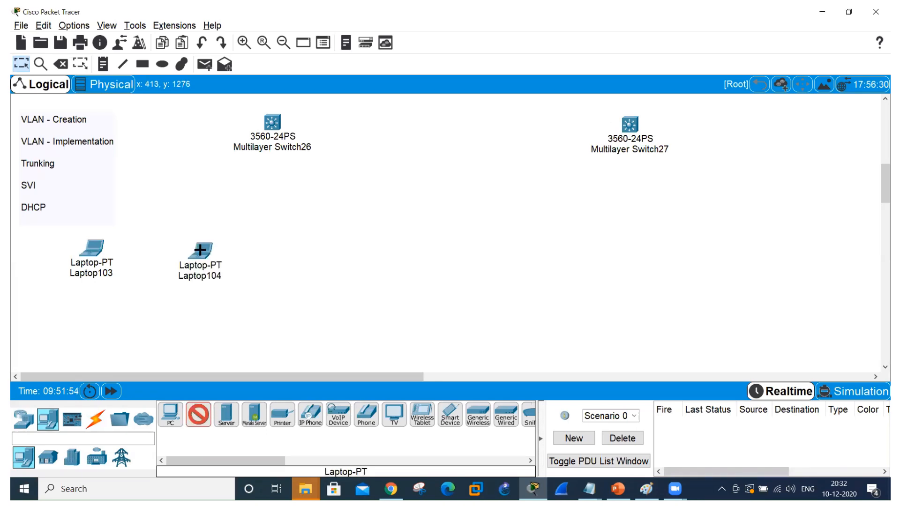
pyautogui.click(290, 248)
pyautogui.click(377, 246)
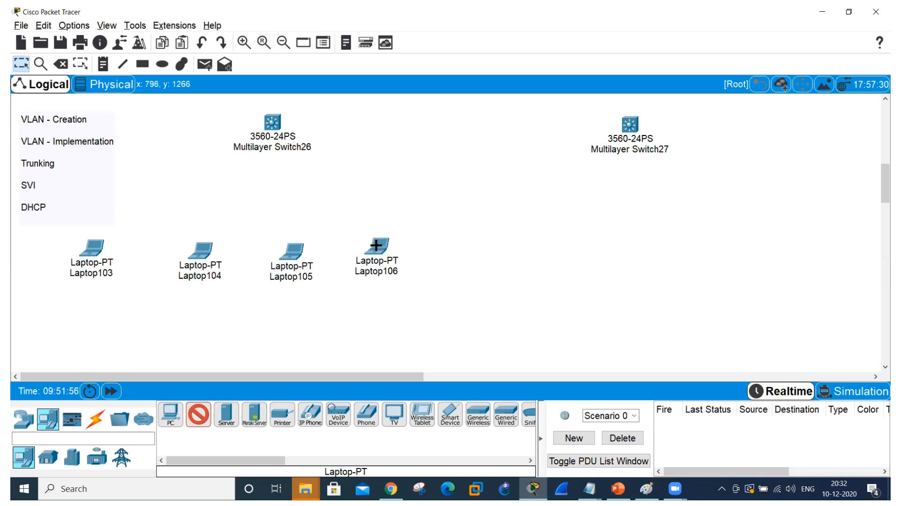
# Add four more laptops in the same row beneath the second multilayer switch.
pyautogui.click(568, 250)
pyautogui.click(678, 254)
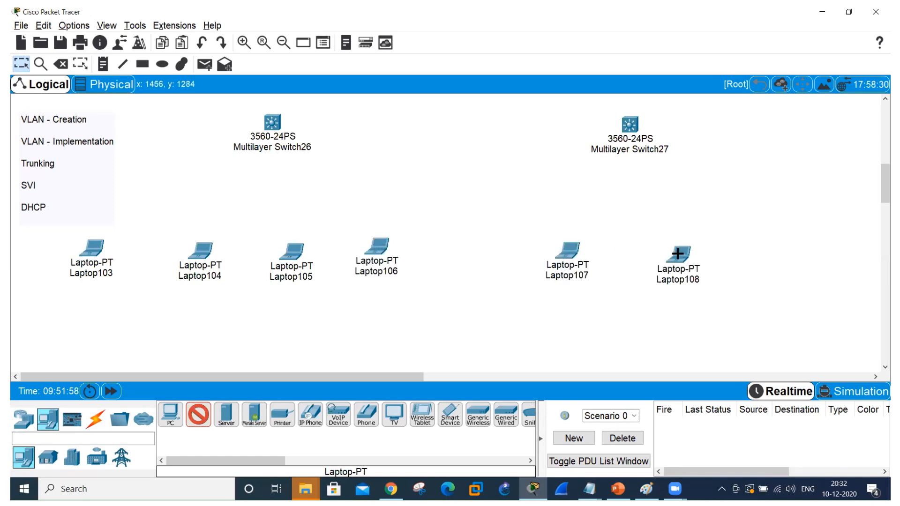
pyautogui.click(756, 253)
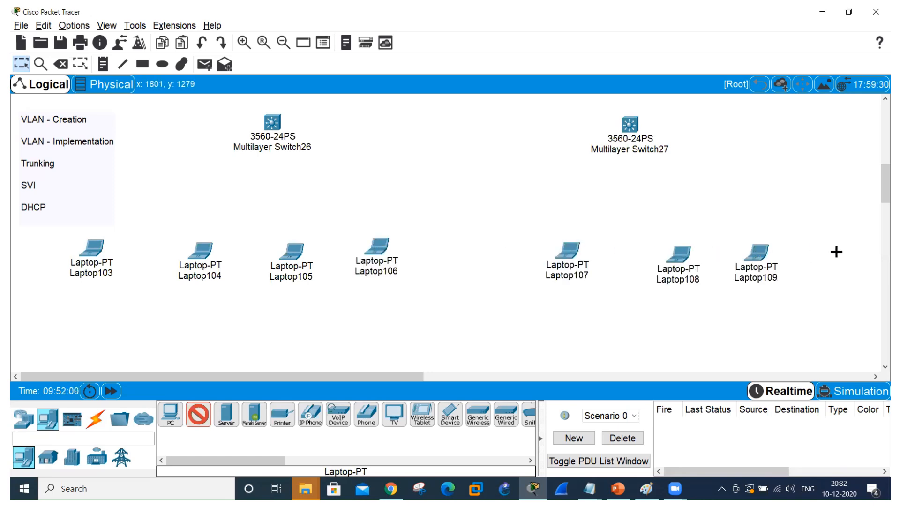
pyautogui.click(837, 252)
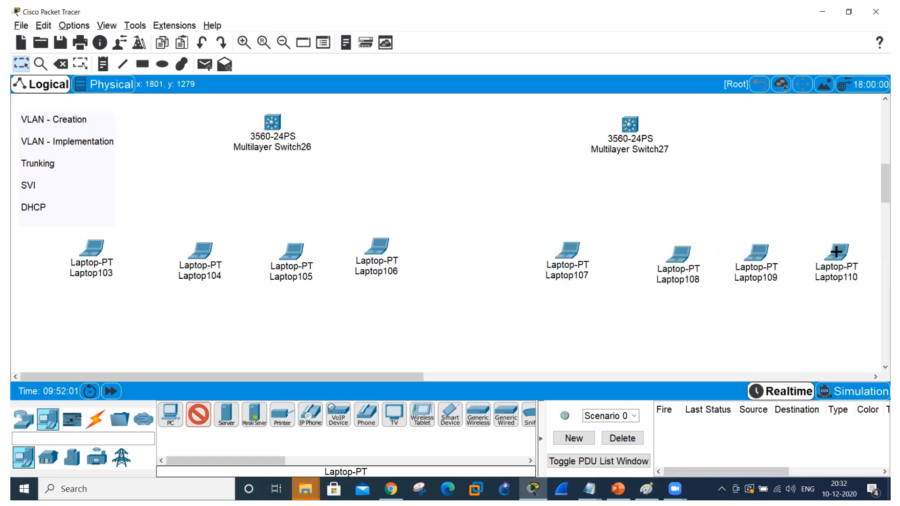
pyautogui.click(199, 416)
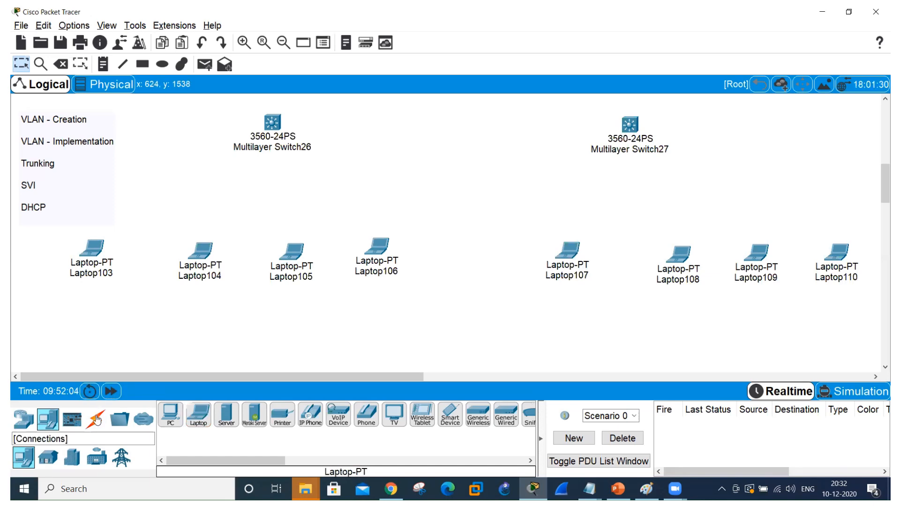
# Connect Laptop103 to Multilayer Switch26 with an automatically chosen cable type.
pyautogui.click(96, 419)
pyautogui.click(170, 415)
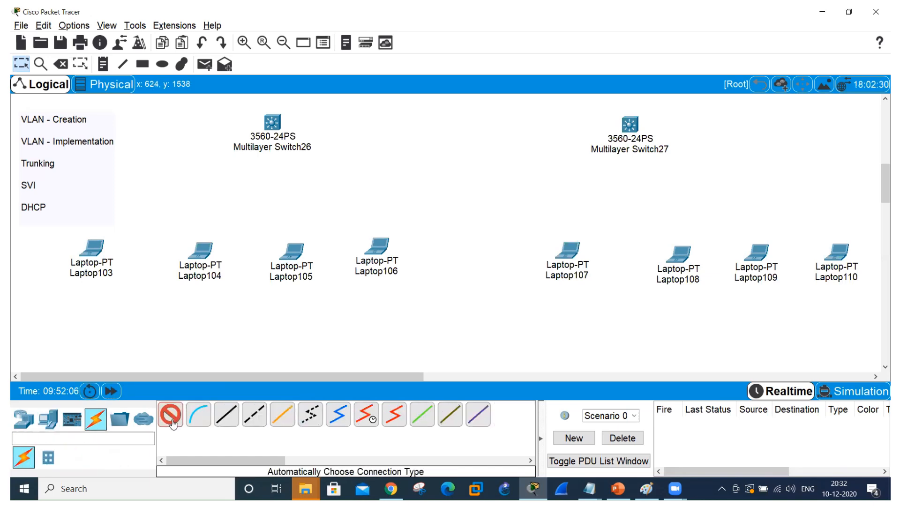
pyautogui.click(99, 243)
pyautogui.click(274, 123)
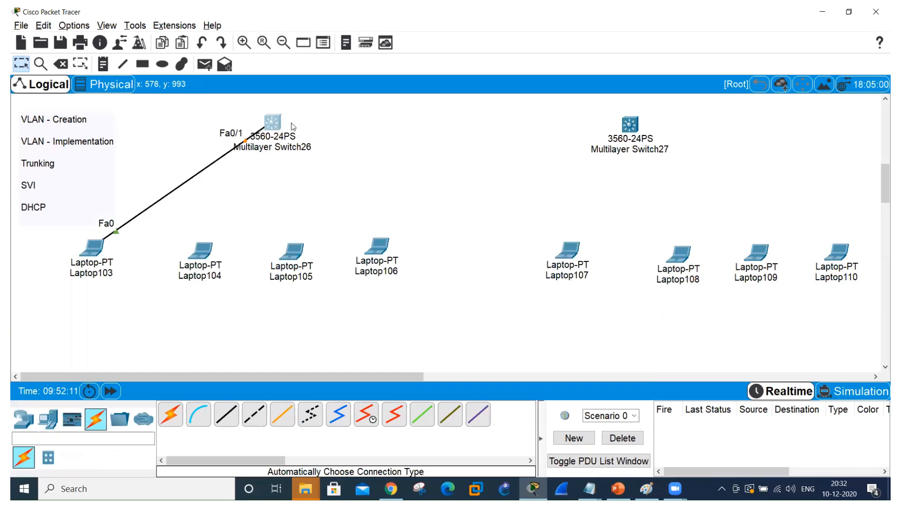
# Shift Multilayer Switch26 slightly left and up, keeping it above its four laptops.
pyautogui.moveTo(276, 124); pyautogui.dragTo(245, 118)
pyautogui.click(244, 114)
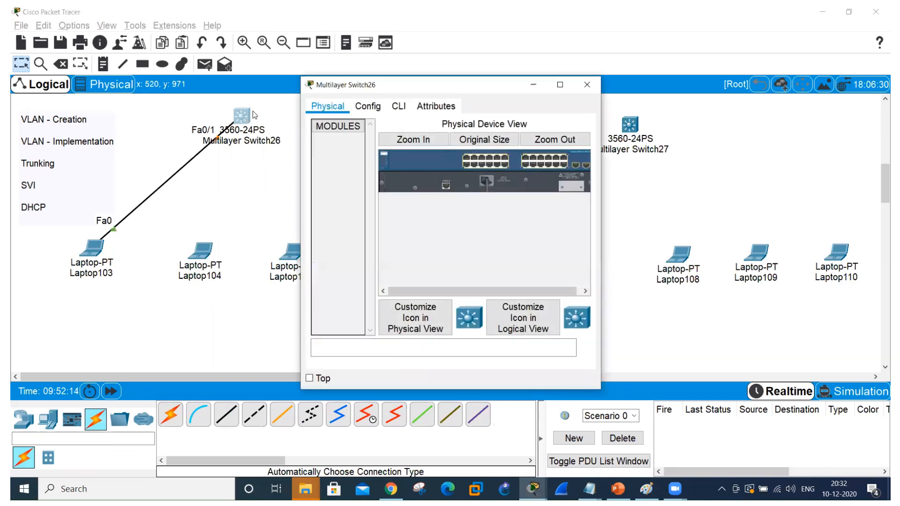
pyautogui.click(586, 84)
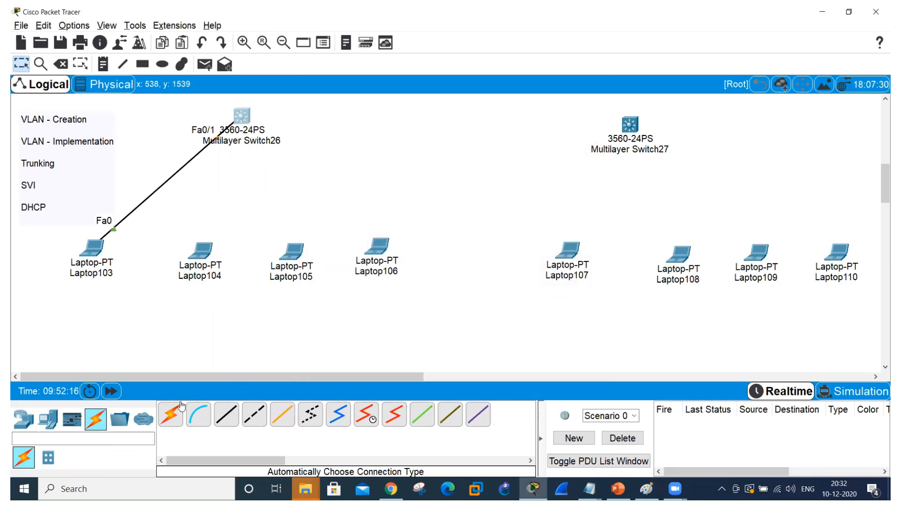
# Connect Laptop104, Laptop105 and Laptop106 to Multilayer Switch26 using automatically chosen cables.
pyautogui.click(172, 416)
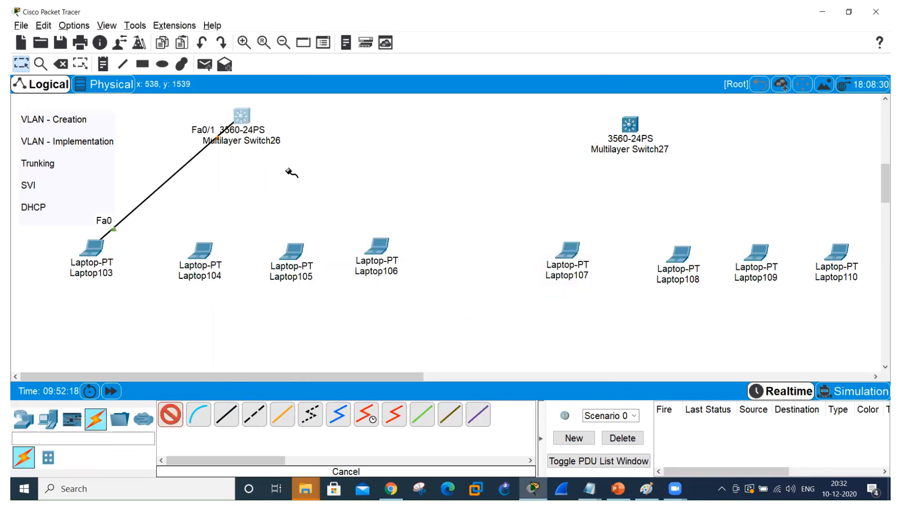
pyautogui.click(208, 252)
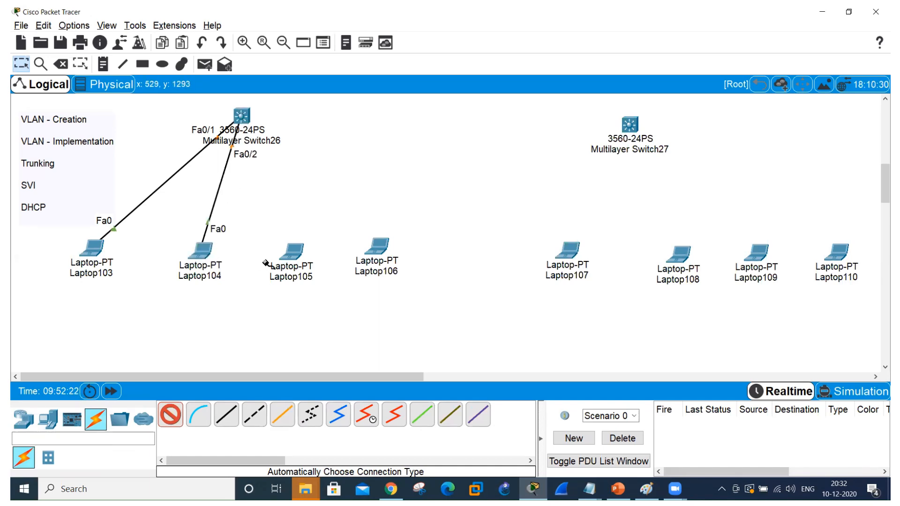
pyautogui.click(293, 250)
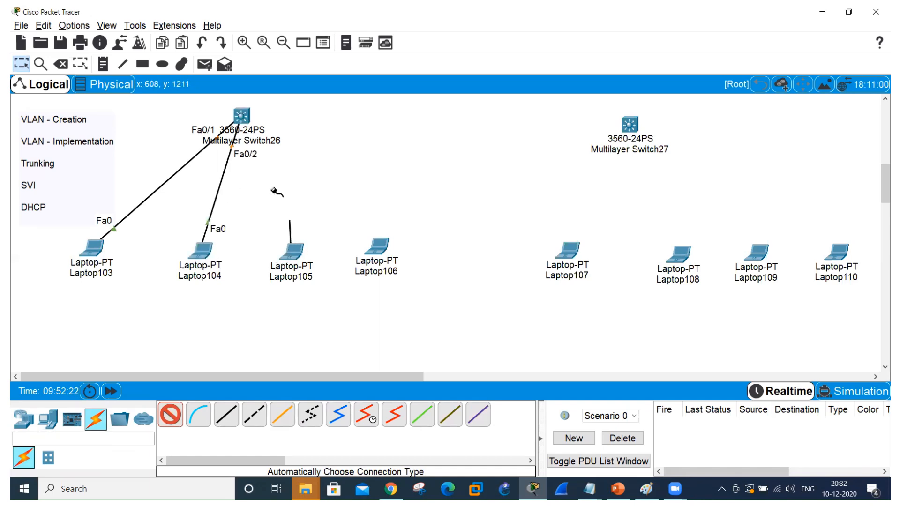
pyautogui.click(241, 117)
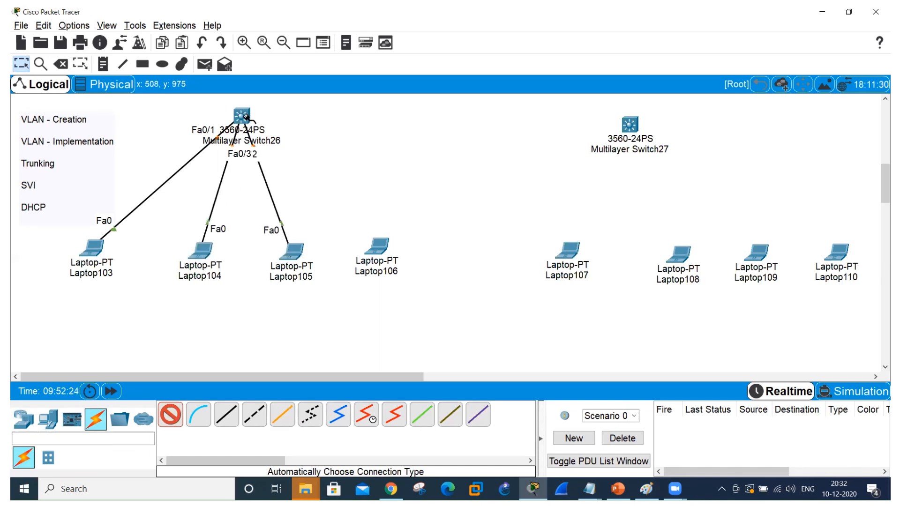
pyautogui.click(378, 248)
pyautogui.click(242, 117)
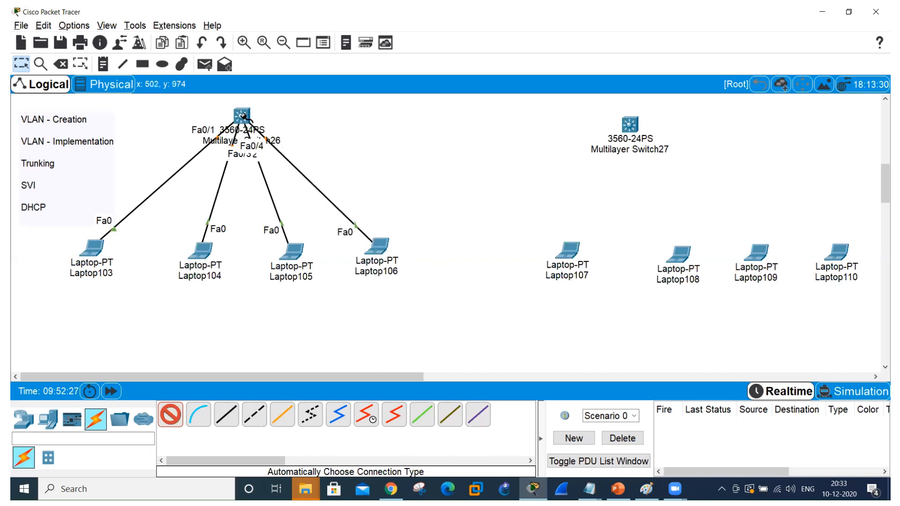
# Connect Laptop107, Laptop108, Laptop109 and Laptop110 to Multilayer Switch27 using automatically chosen cables.
pyautogui.click(631, 126)
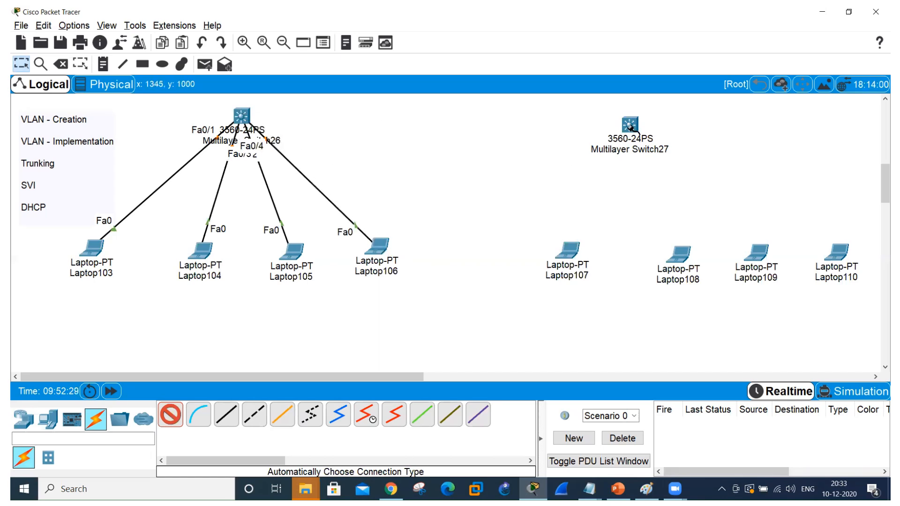
pyautogui.click(569, 250)
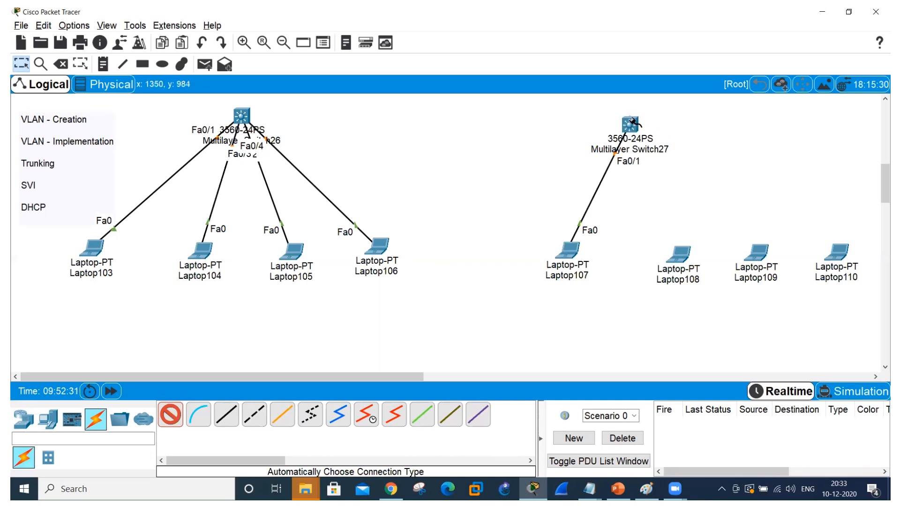
pyautogui.click(629, 125)
pyautogui.click(681, 258)
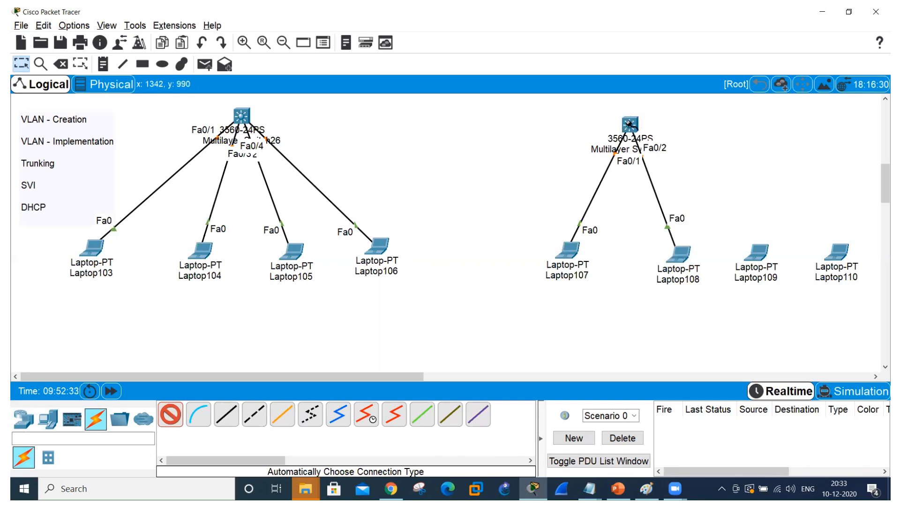
pyautogui.click(630, 124)
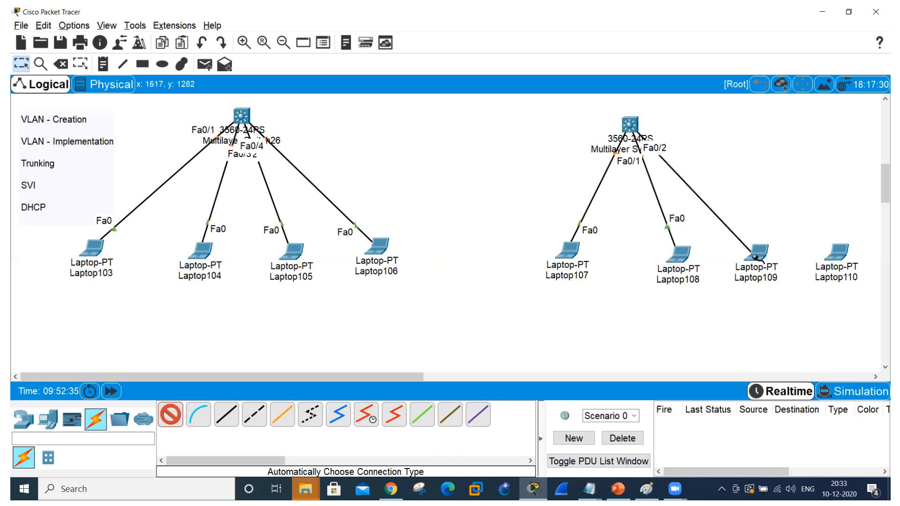
pyautogui.click(756, 257)
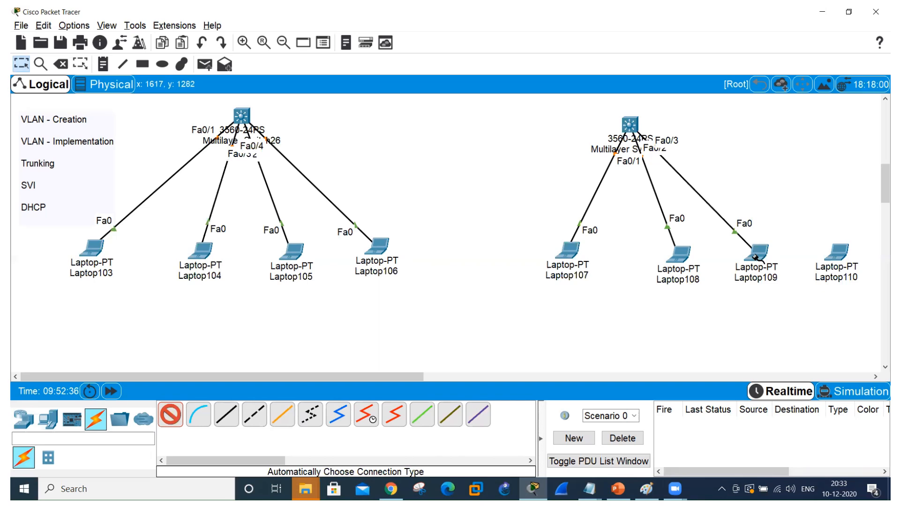
pyautogui.click(637, 123)
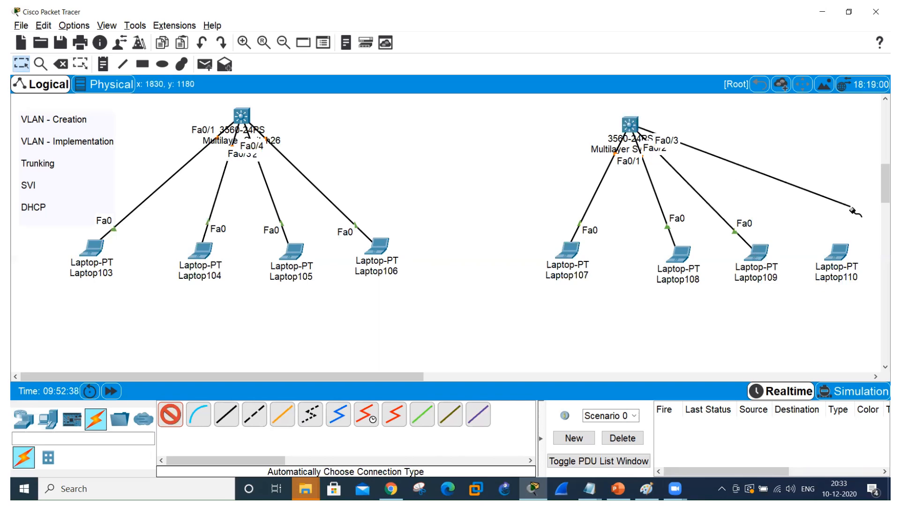
pyautogui.click(839, 253)
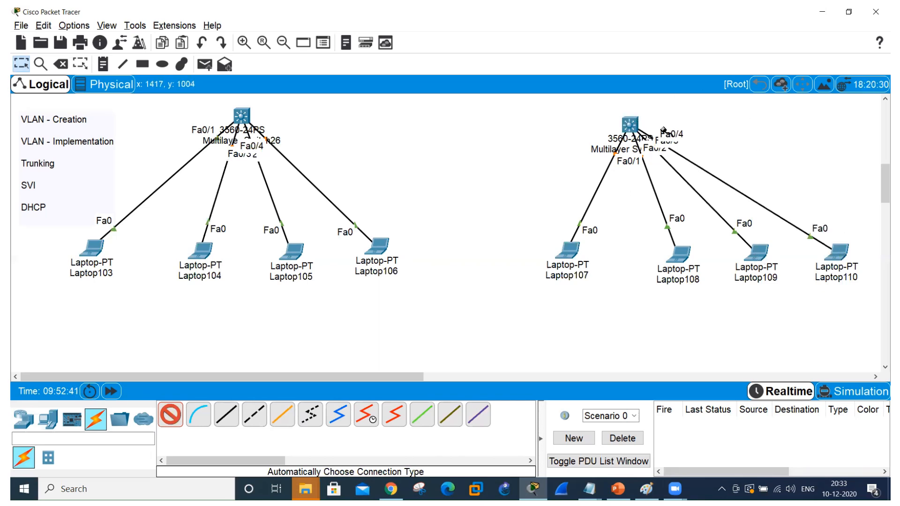
# Link Multilayer Switch26 to Multilayer Switch27 with an automatically chosen cable and end cabling.
pyautogui.click(244, 117)
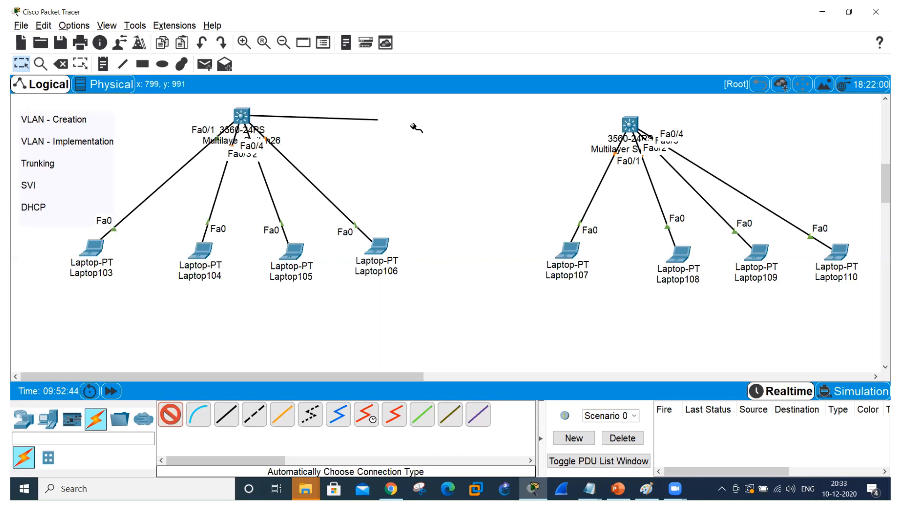
pyautogui.click(632, 125)
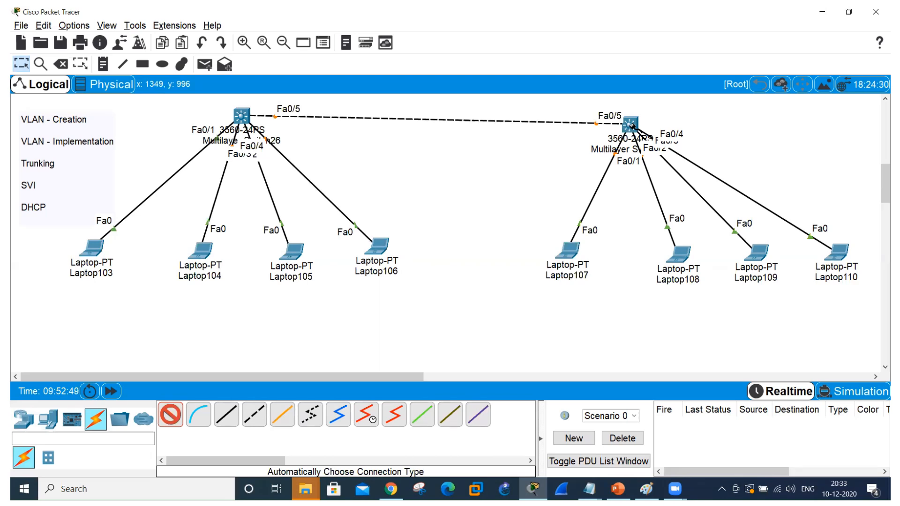
pyautogui.click(170, 414)
# Tidy the layout by raising Multilayer Switch27 level with the other switch and shifting Laptop104, Laptop105 and Laptop106 slightly left.
pyautogui.moveTo(630, 124); pyautogui.dragTo(634, 112)
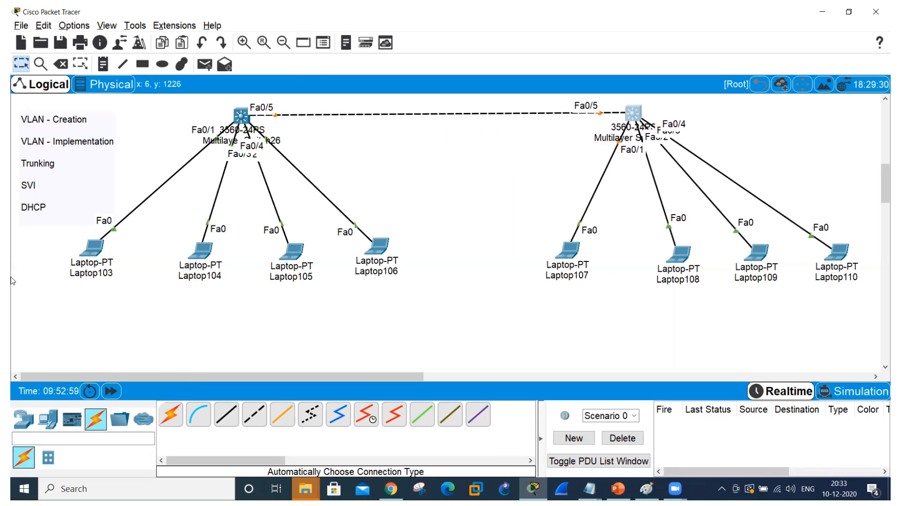
pyautogui.moveTo(200, 260)
pyautogui.mouseDown()
pyautogui.moveTo(192, 271)
pyautogui.moveTo(187, 258)
pyautogui.mouseUp()
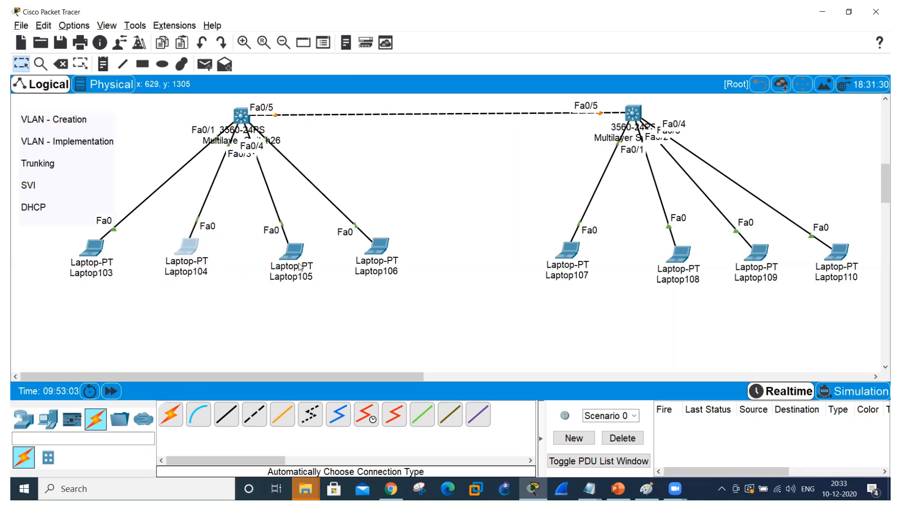
pyautogui.moveTo(302, 257); pyautogui.dragTo(288, 253)
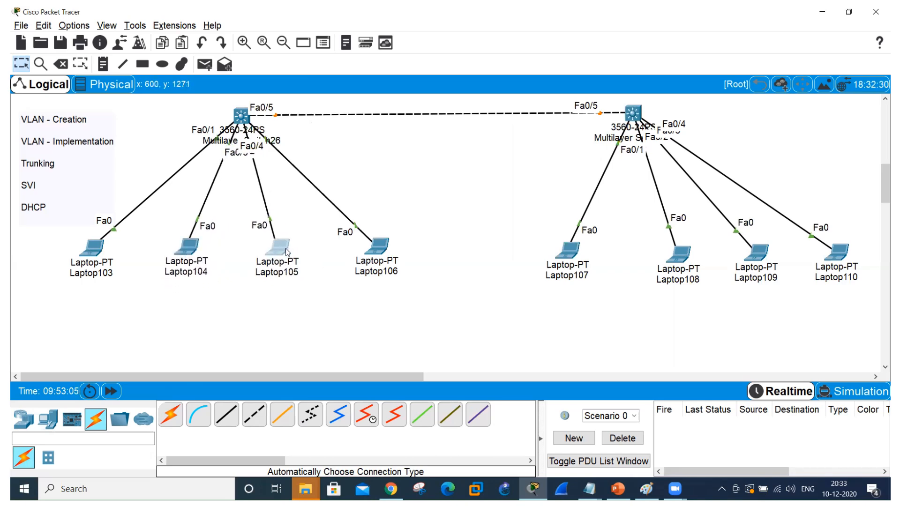
pyautogui.moveTo(383, 247); pyautogui.dragTo(359, 243)
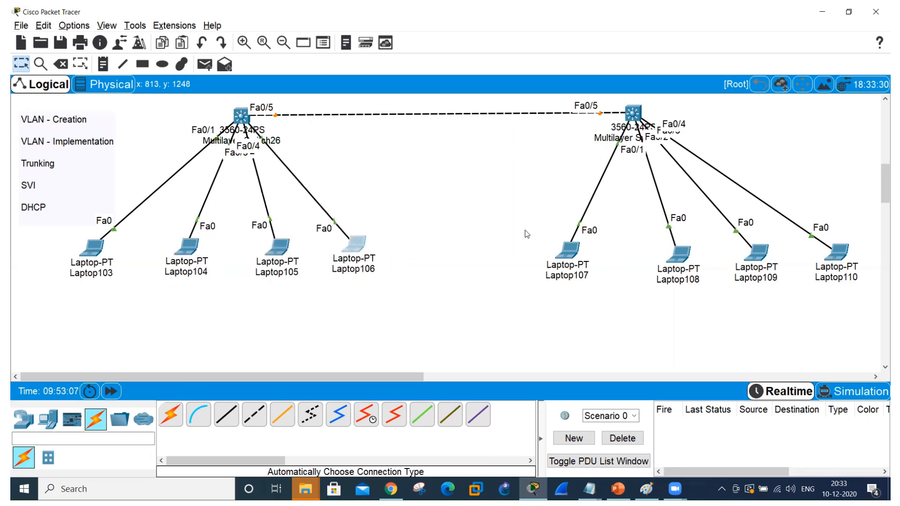
# Space the second switch's laptops closer together by shifting Laptop107 slightly right and Laptop108, Laptop109 and Laptop110 slightly left.
pyautogui.moveTo(562, 249); pyautogui.dragTo(575, 249)
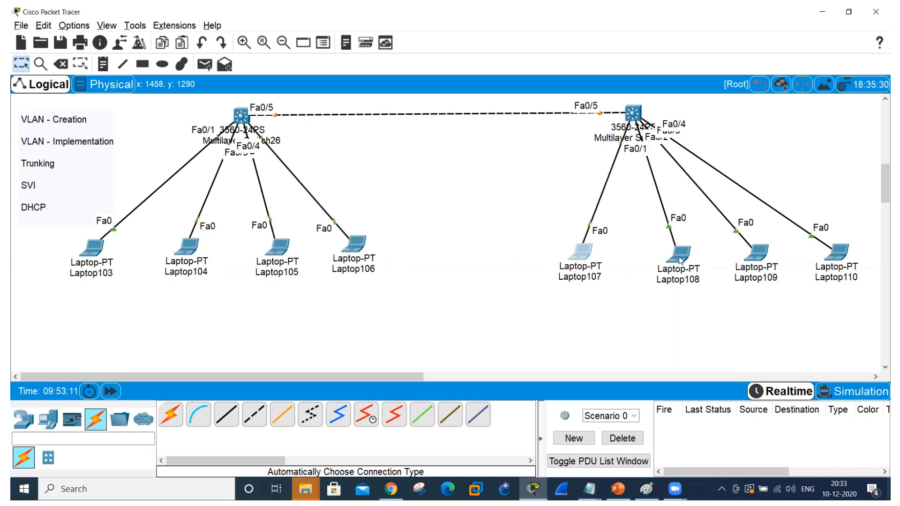
pyautogui.moveTo(681, 261); pyautogui.dragTo(655, 255)
pyautogui.moveTo(766, 249); pyautogui.dragTo(741, 246)
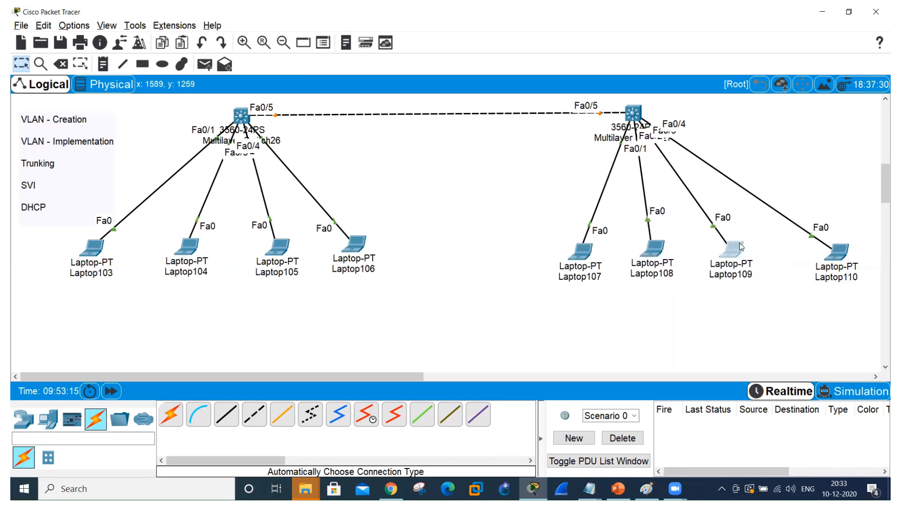
pyautogui.moveTo(833, 258); pyautogui.dragTo(801, 257)
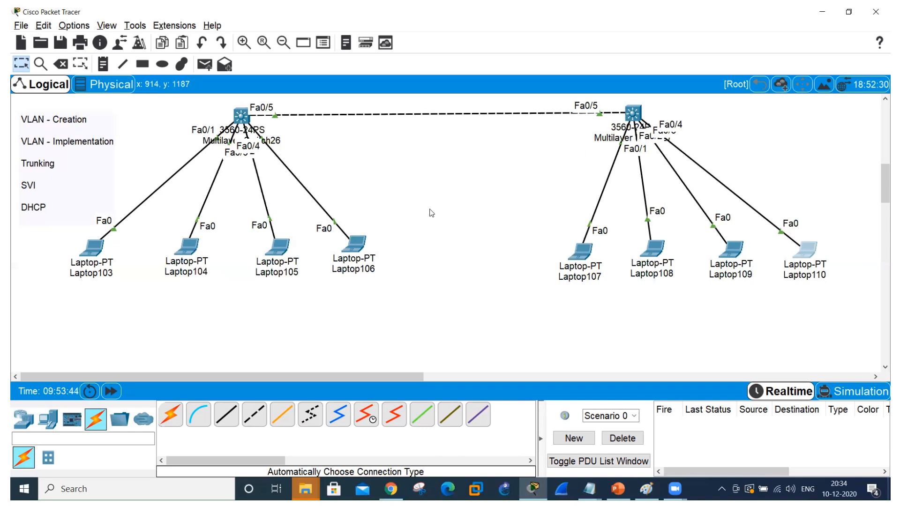
# Place the address notes 10.1.1.1 below Laptop103 and 10.1.1.2 below Laptop104.
pyautogui.click(104, 64)
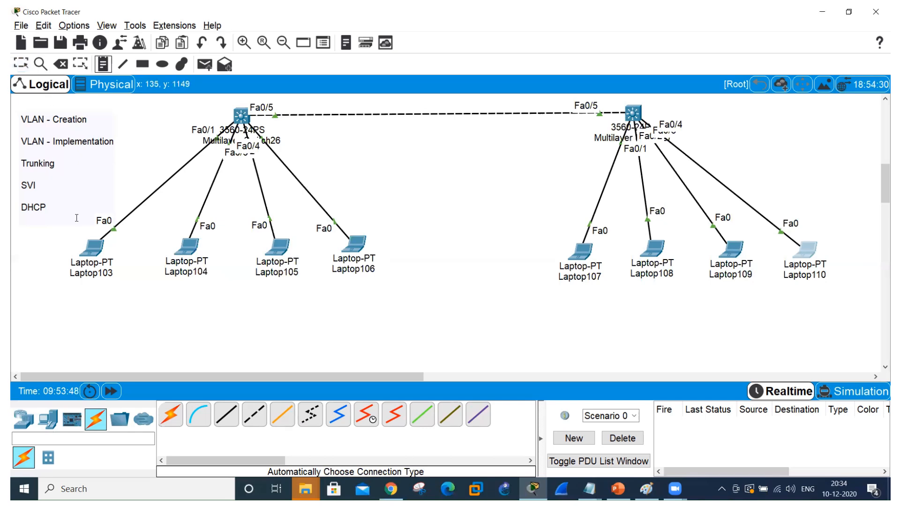
pyautogui.click(60, 284)
pyautogui.write('10.1.1.1')
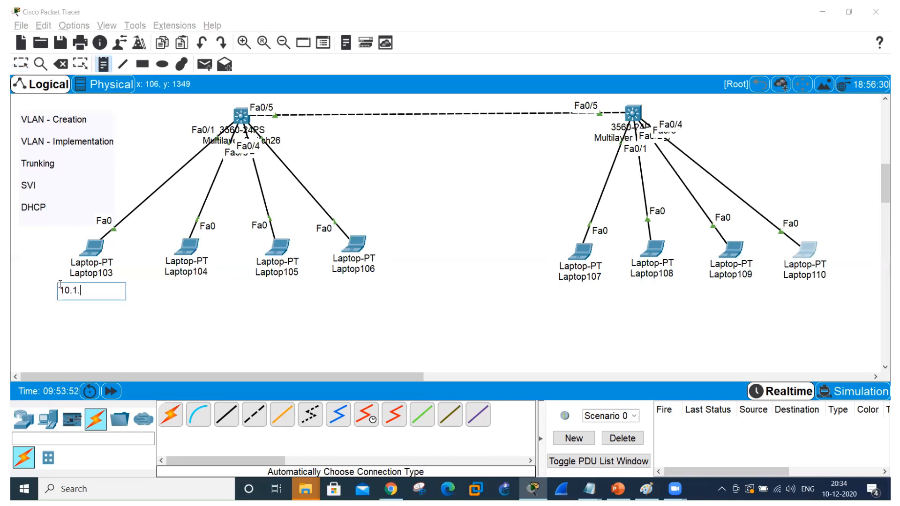
pyautogui.click(172, 289)
pyautogui.write('10.1.1.')
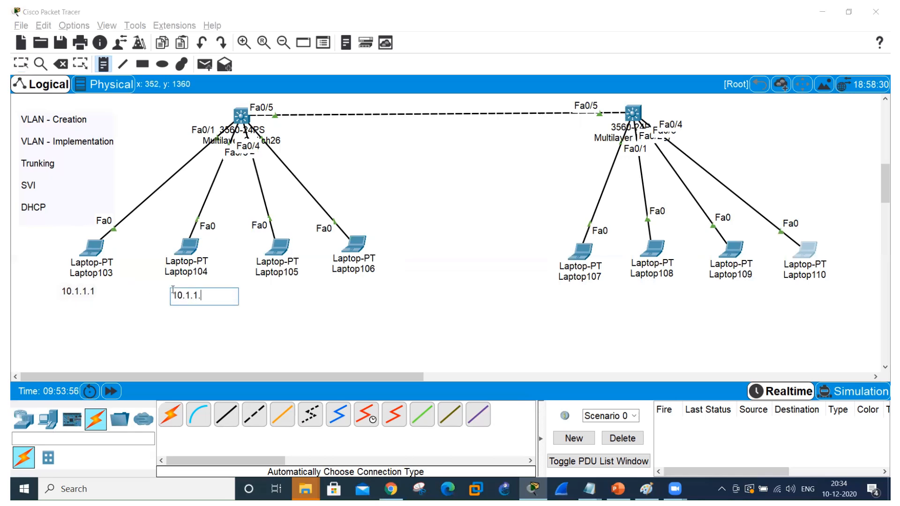
pyautogui.write('2')
# Add the address notes 20.1.1.1 below Laptop105 and 20.1.1.2 below and slightly right of Laptop106.
pyautogui.click(280, 289)
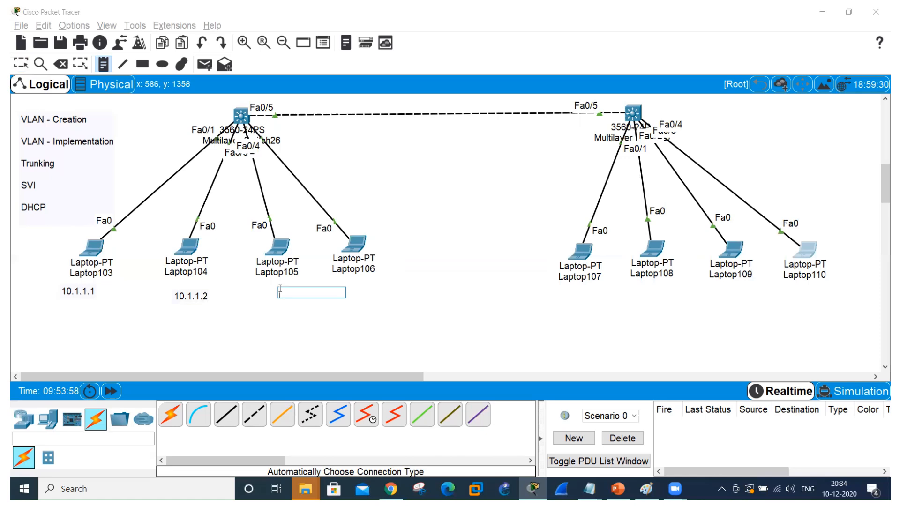
pyautogui.write('20.1.1.1')
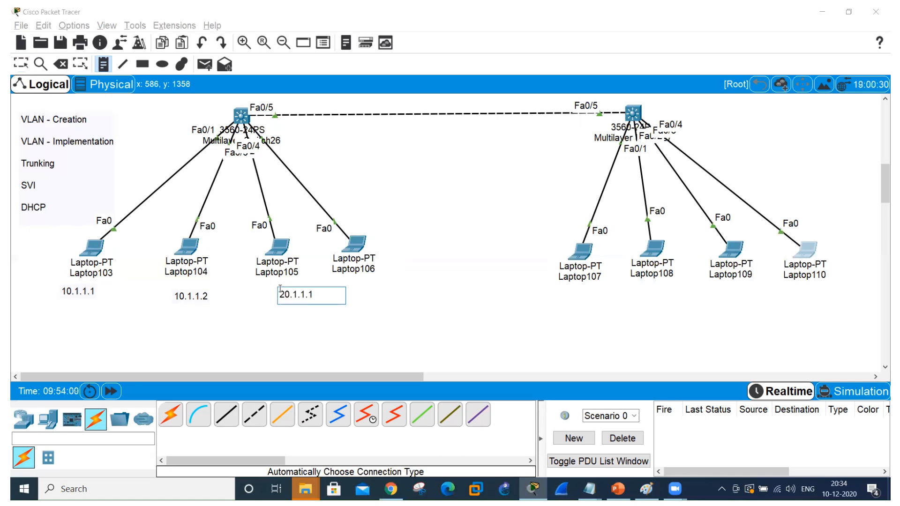
pyautogui.click(381, 290)
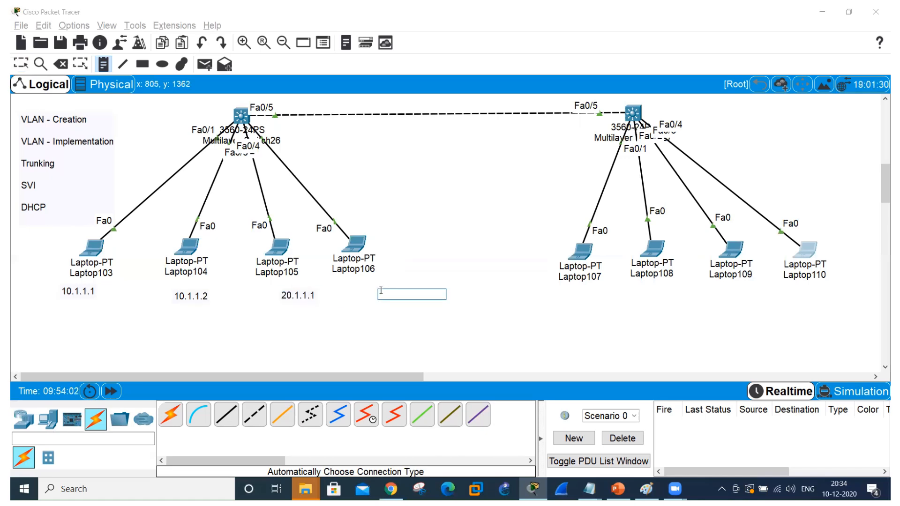
pyautogui.write('20.1.1.2')
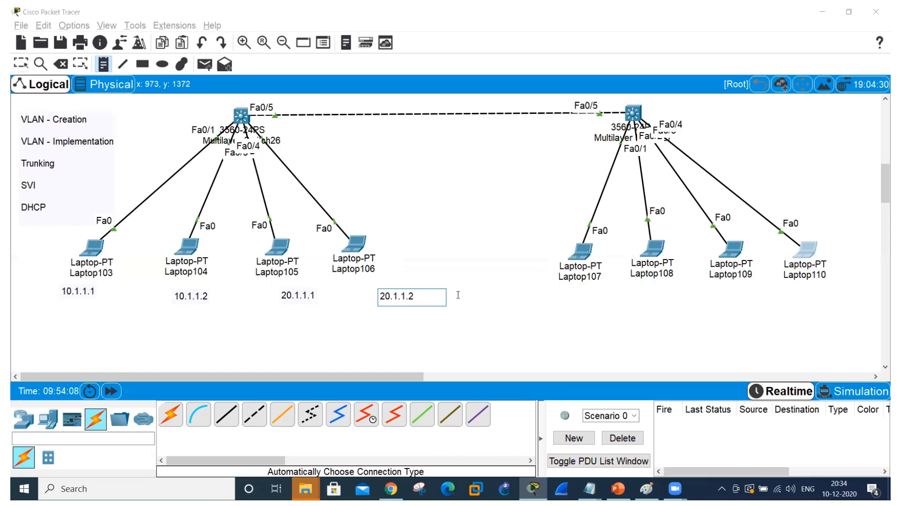
# Place the address notes 10.1.1.3 below Laptop107 and 10.1.1.4 below Laptop108.
pyautogui.click(560, 291)
pyautogui.write('10.1.1.3')
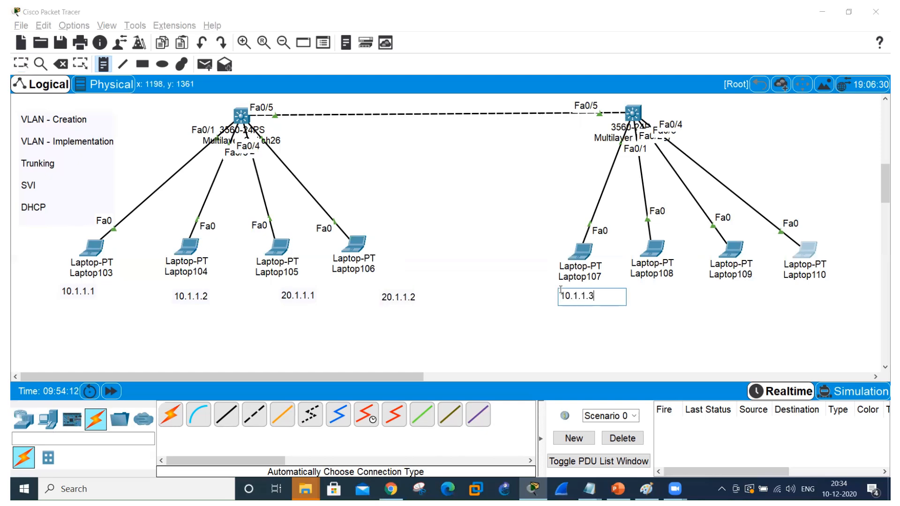
pyautogui.click(637, 292)
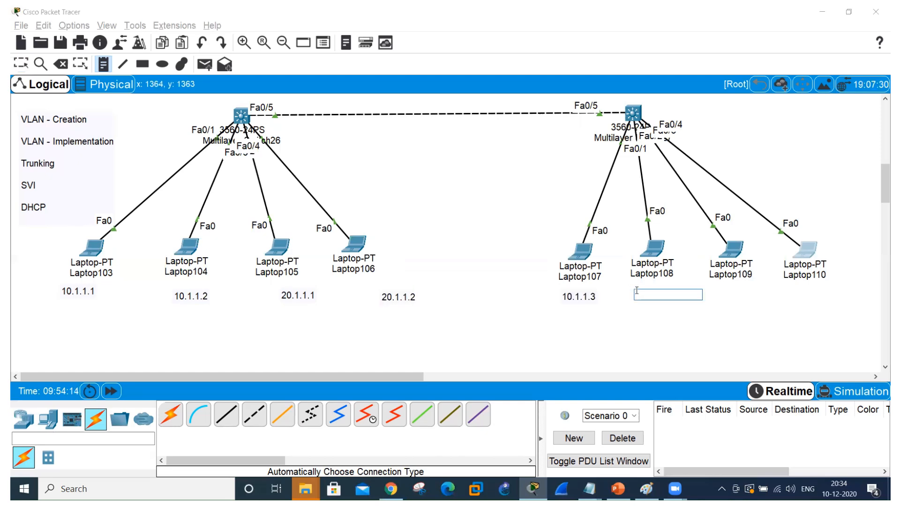
pyautogui.write('10.1.1.4')
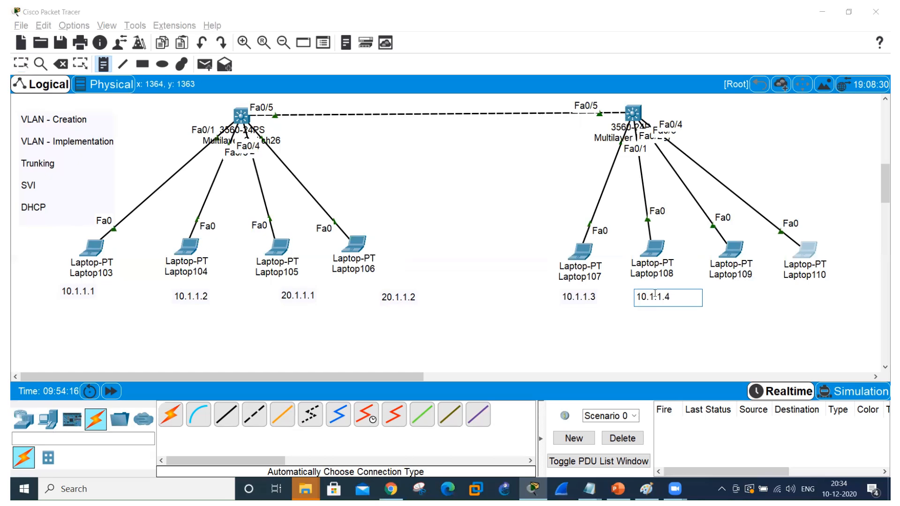
# Add the address notes 20.1.1.3 below Laptop109 and 20.1.1.4 below Laptop110.
pyautogui.click(725, 287)
pyautogui.write('20.')
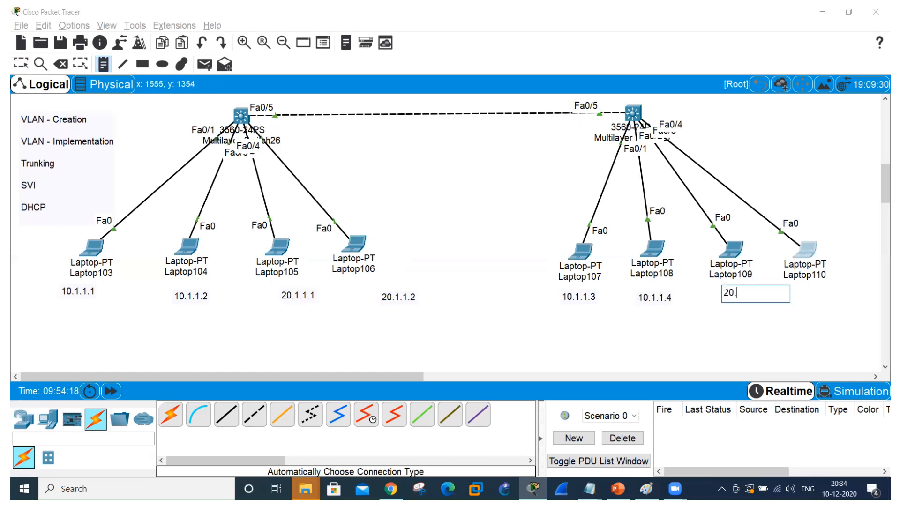
pyautogui.write('1.1.3')
pyautogui.click(808, 296)
pyautogui.write('20.1.1.')
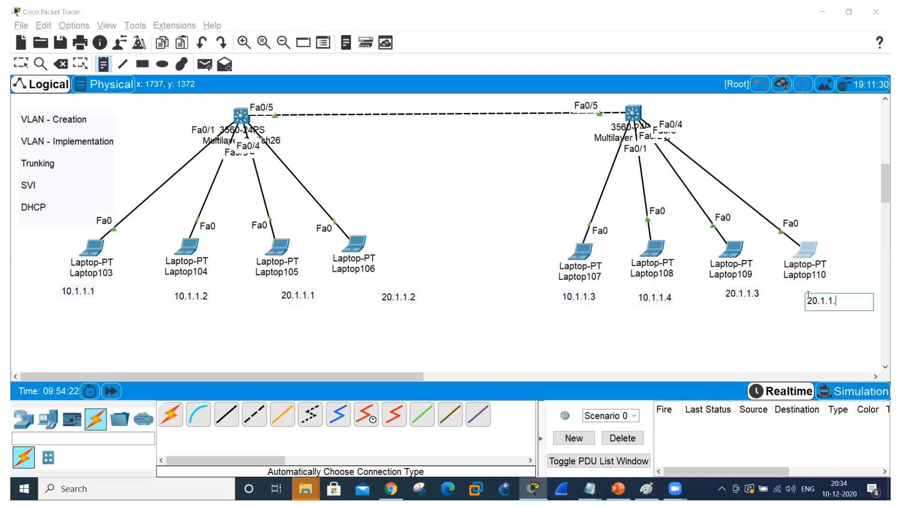
pyautogui.write('4')
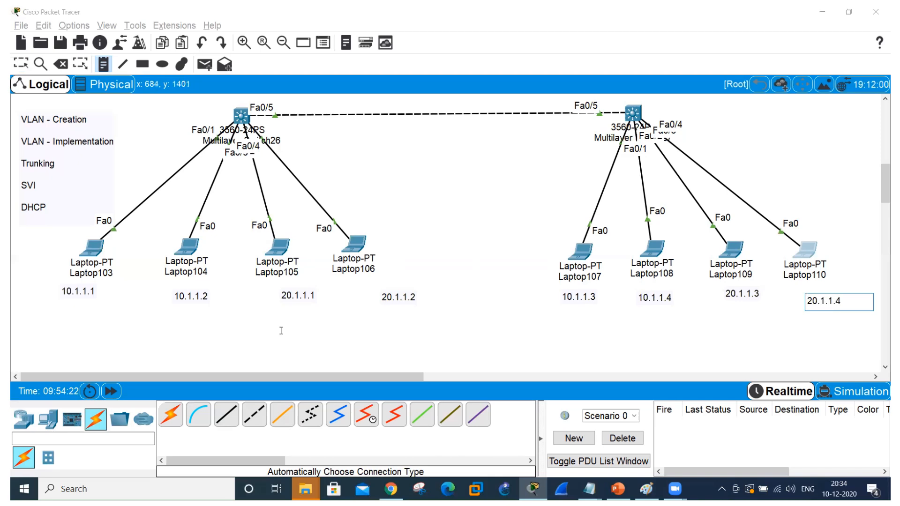
# Label the first switch's laptop pairs with the notes "VLAN 10 = sales" under the 10.1.1.x addresses and "VLAN 20 = HR" under the 20.1.1.x addresses.
pyautogui.click(96, 311)
pyautogui.write('VL')
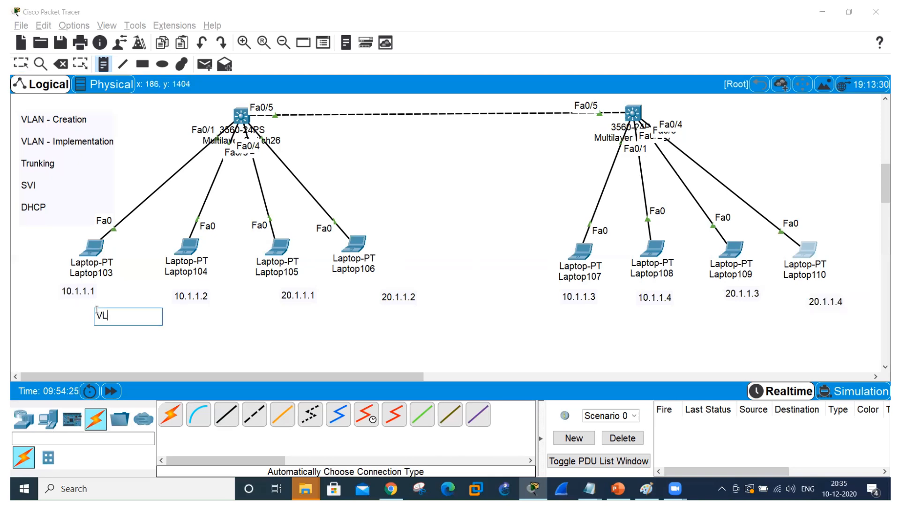
pyautogui.write('A')
pyautogui.write('N 10 = sales')
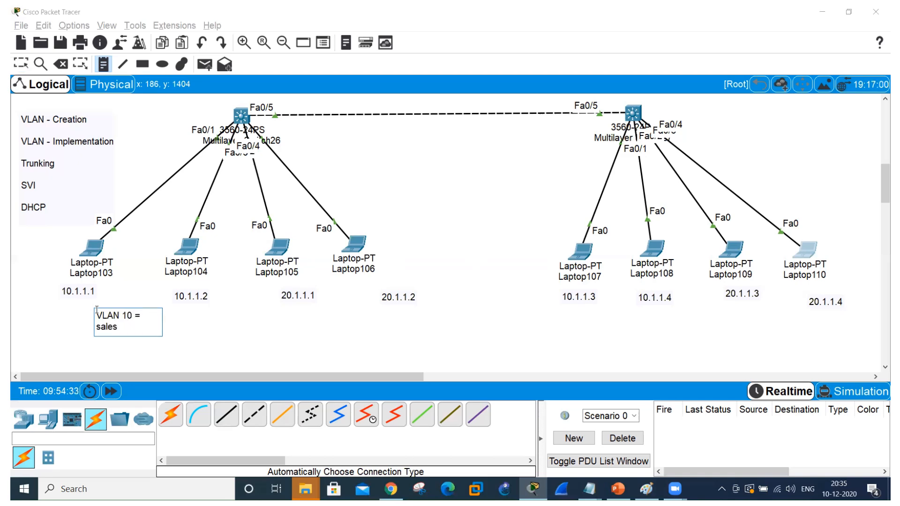
pyautogui.click(319, 319)
pyautogui.write('VLAN 20')
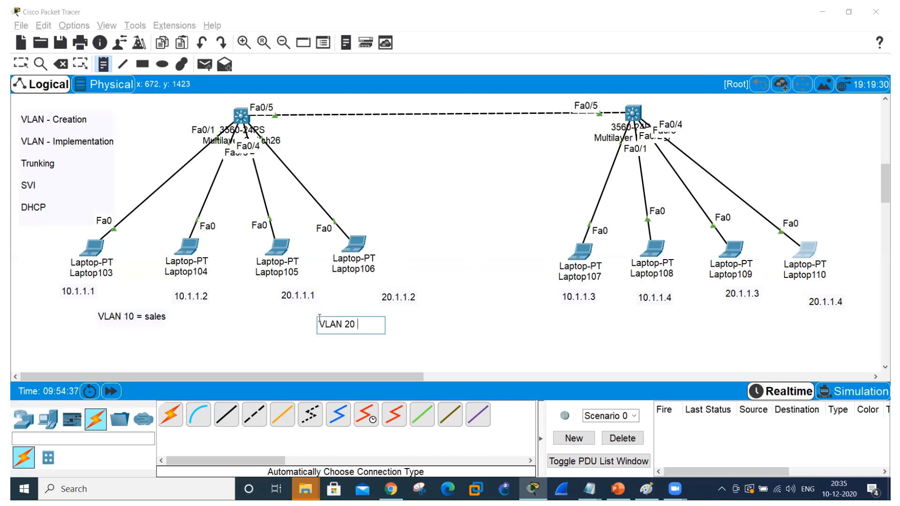
pyautogui.write(' = HR')
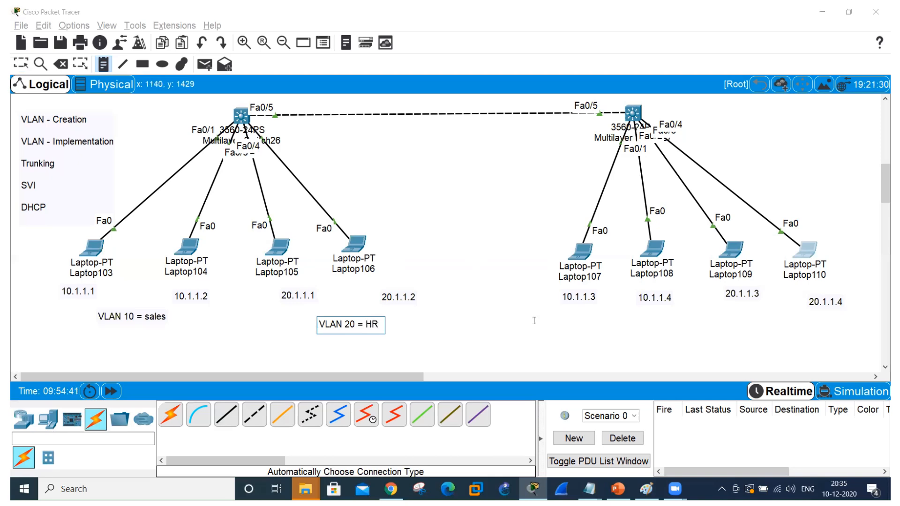
# Label the second switch's laptop pairs with the notes "VLAN 10 = sales" and "VLAN 20 = HR" and leave the note tool.
pyautogui.click(591, 322)
pyautogui.write('VLAN')
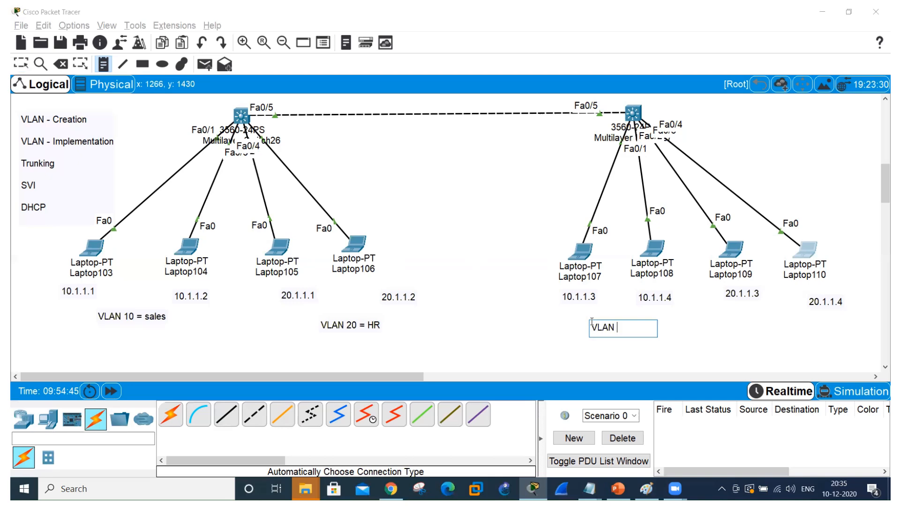
pyautogui.write(' 10 = sales')
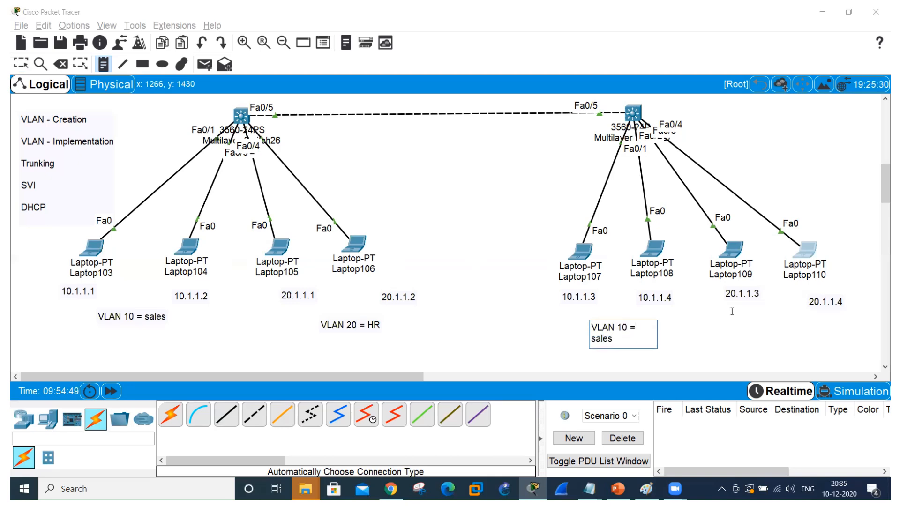
pyautogui.click(759, 321)
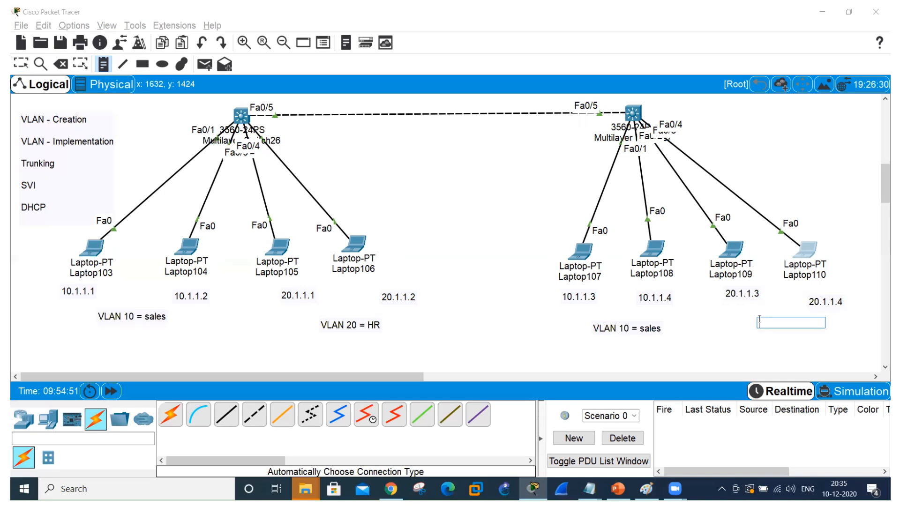
pyautogui.write('VLAN 20 = ')
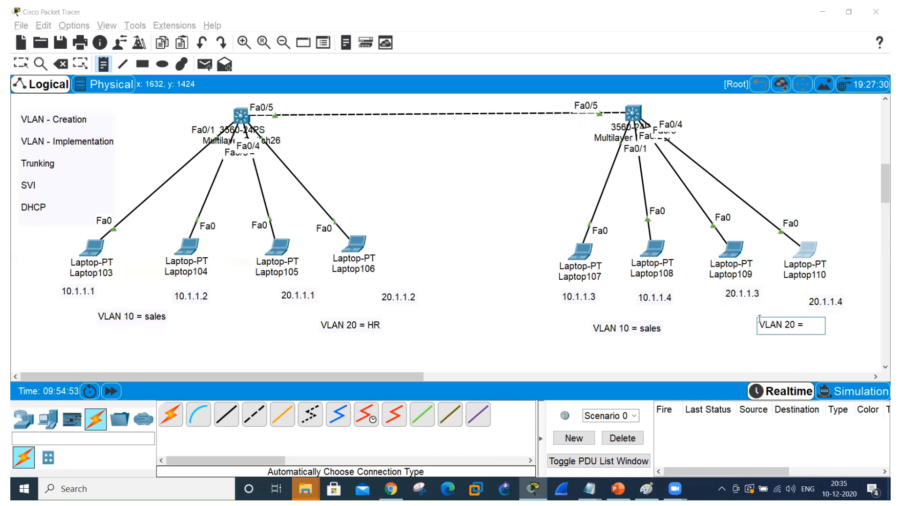
pyautogui.write('HR')
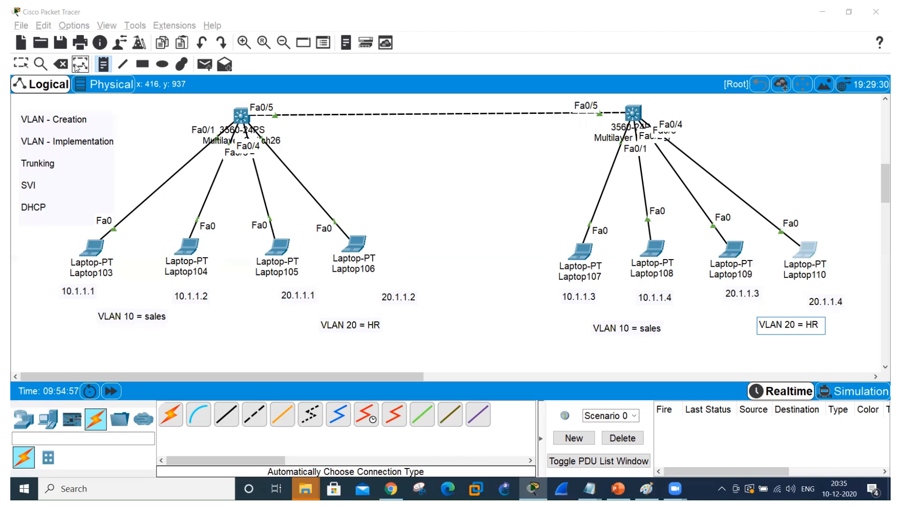
pyautogui.click(101, 64)
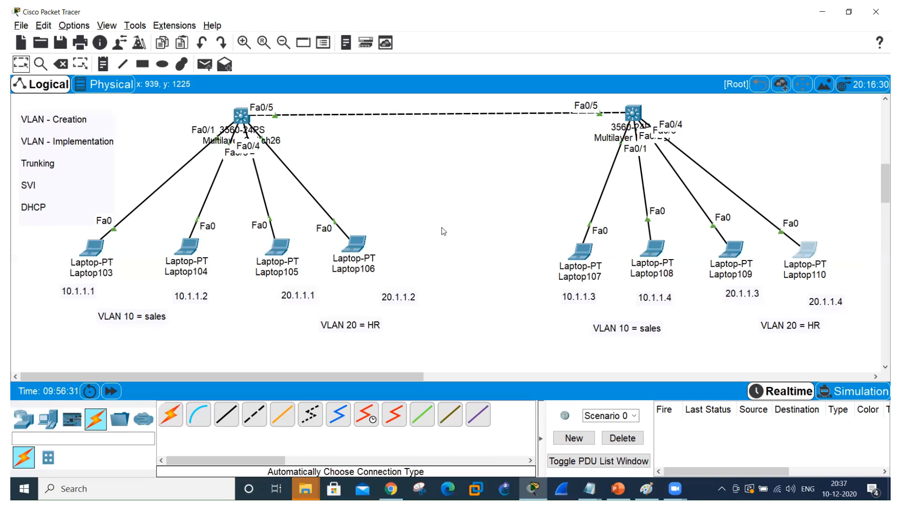
pyautogui.click(70, 294)
pyautogui.click(70, 293)
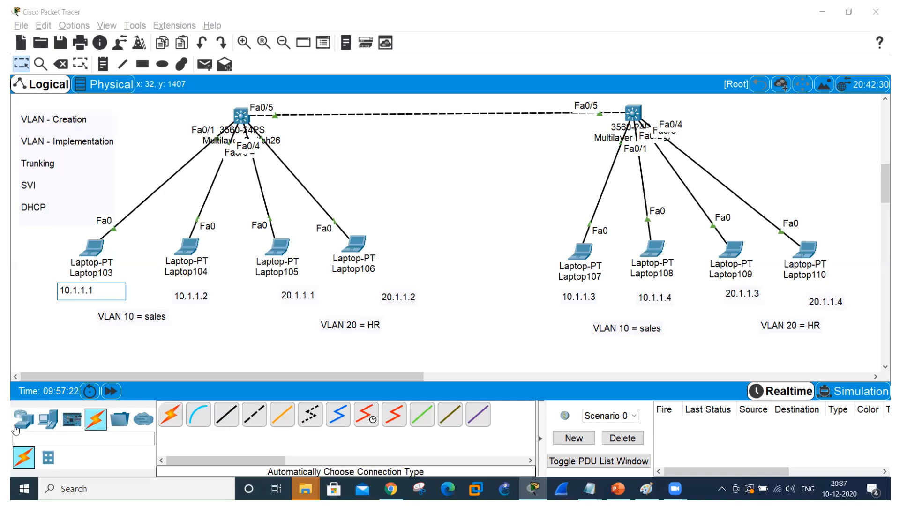
pyautogui.click(54, 339)
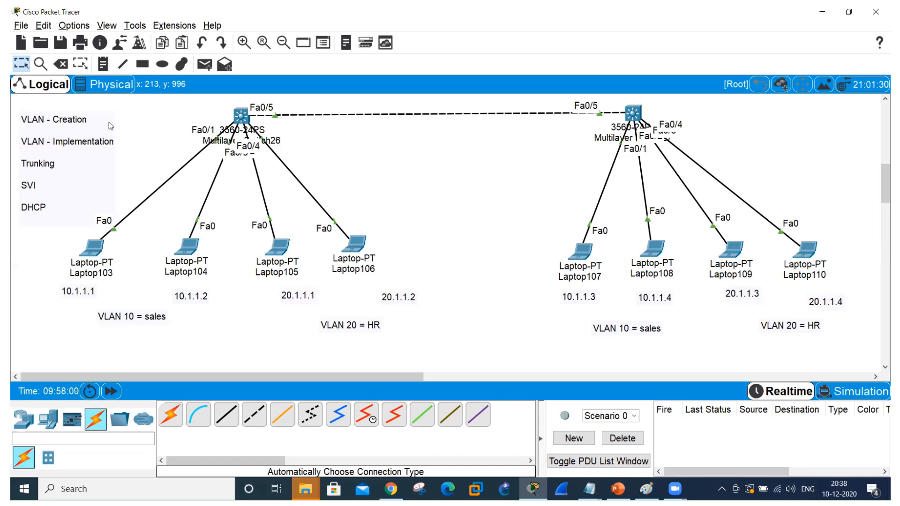
# Open the command line interface of Multilayer Switch26 in a maximized window.
pyautogui.click(243, 118)
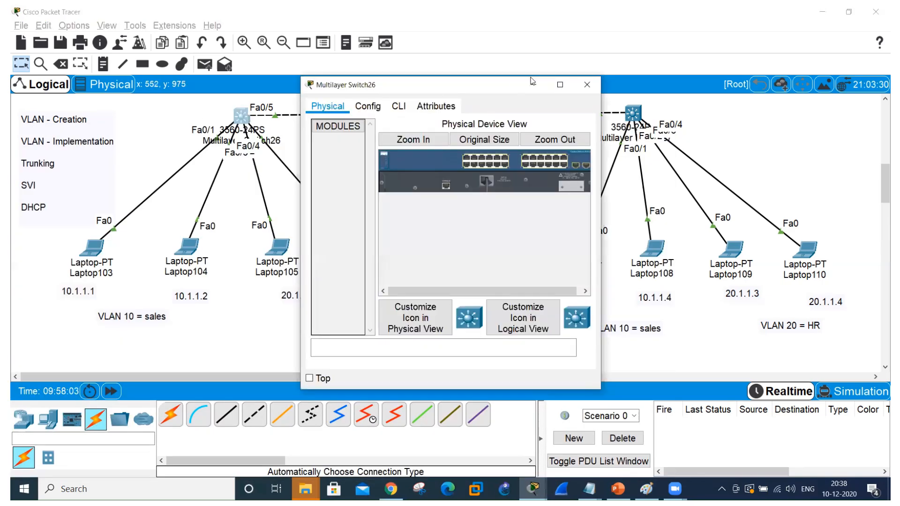
pyautogui.click(399, 111)
pyautogui.click(560, 85)
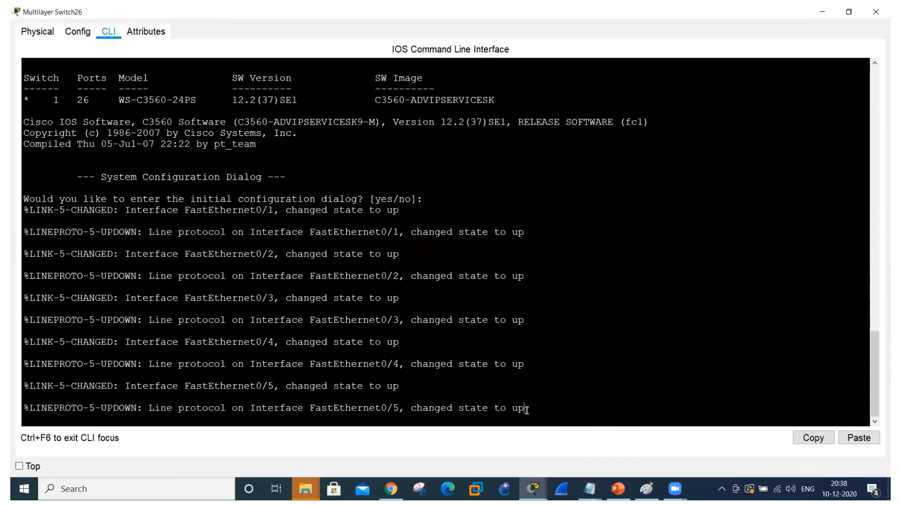
# Decline the initial configuration dialog on Multilayer Switch26 and enter privileged EXEC mode with en.
pyautogui.press('Return')
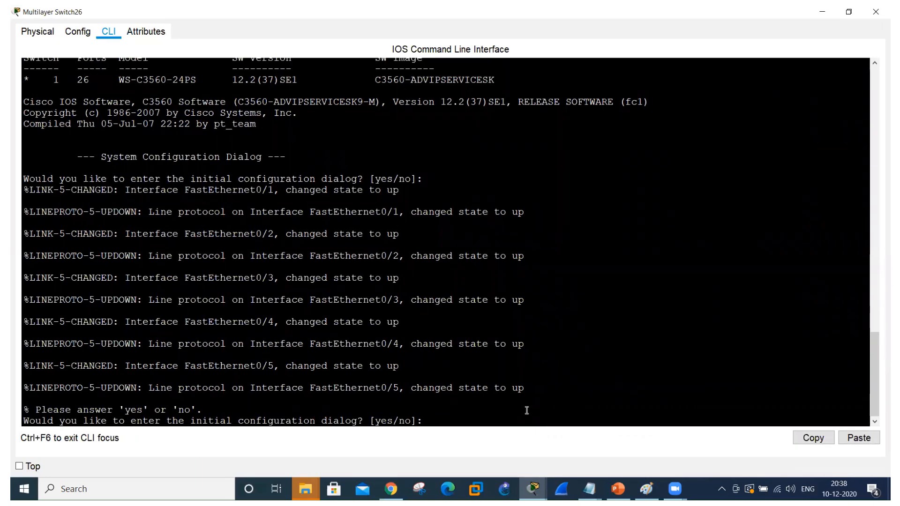
pyautogui.write('n')
pyautogui.press('Return')
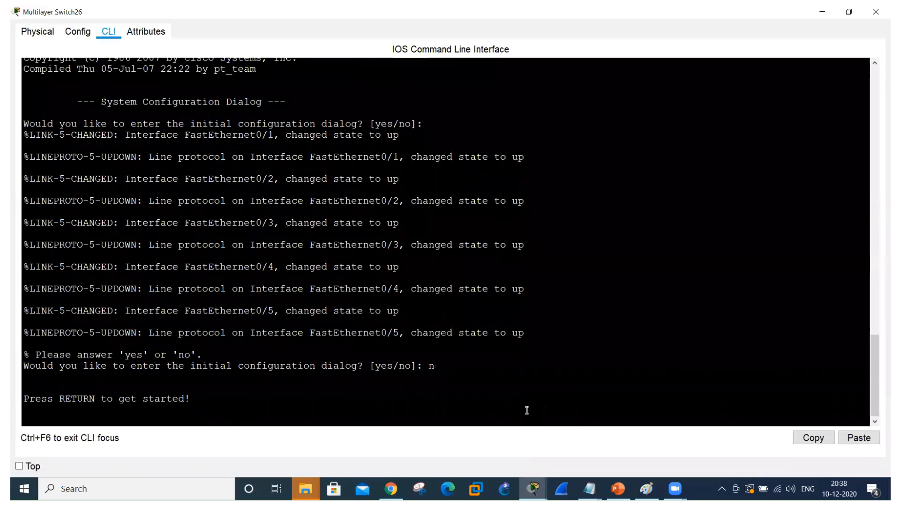
pyautogui.press('Return')
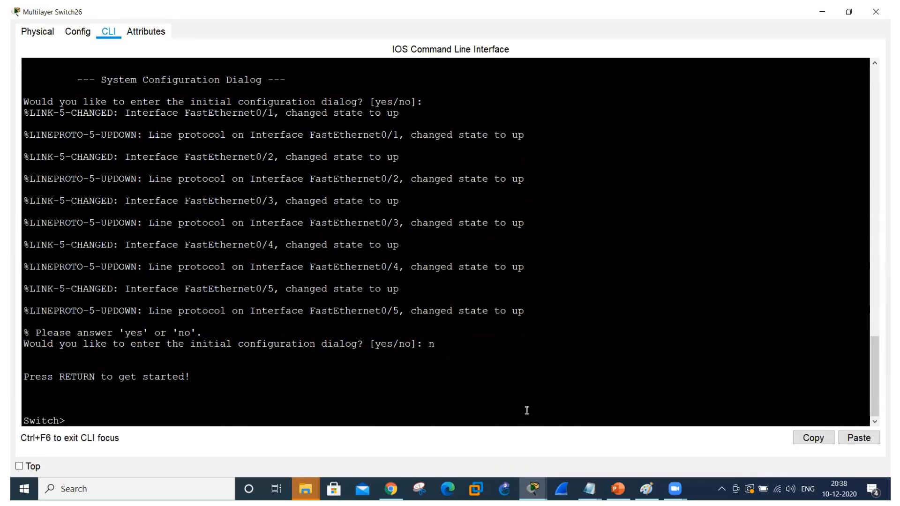
pyautogui.write('en')
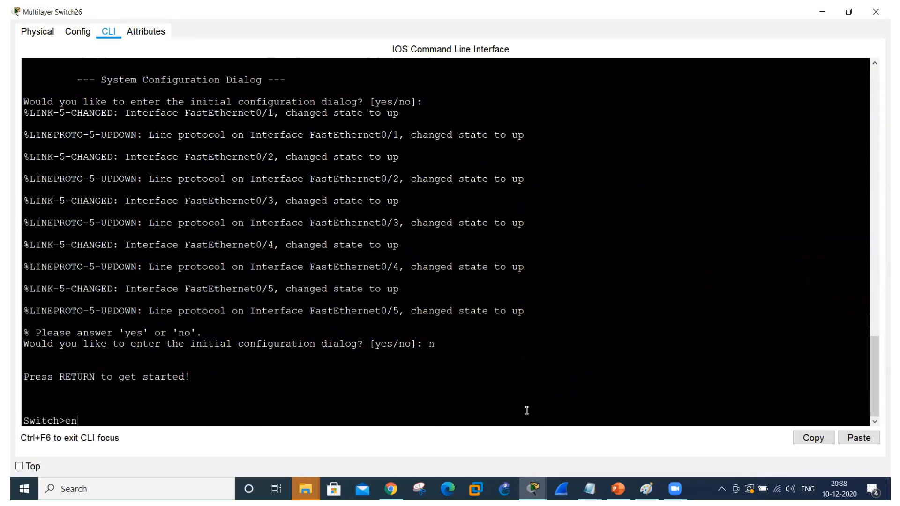
pyautogui.press('Return')
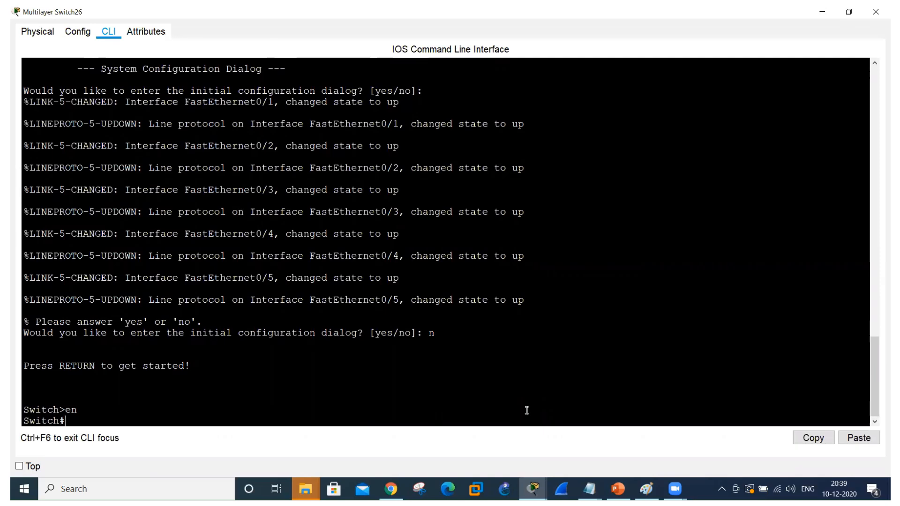
# Enter global configuration mode and set the switch's hostname to SW1.
pyautogui.write('config t')
pyautogui.press('Return')
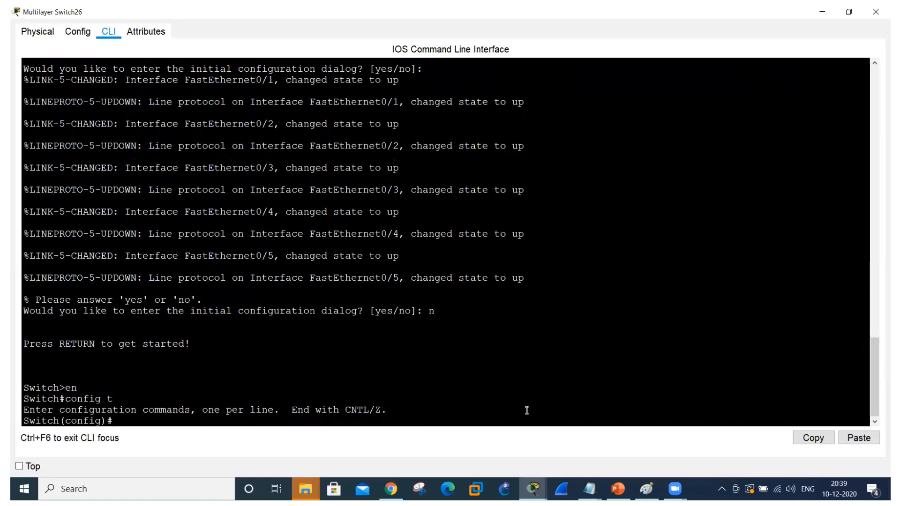
pyautogui.write('host')
pyautogui.press('Tab')
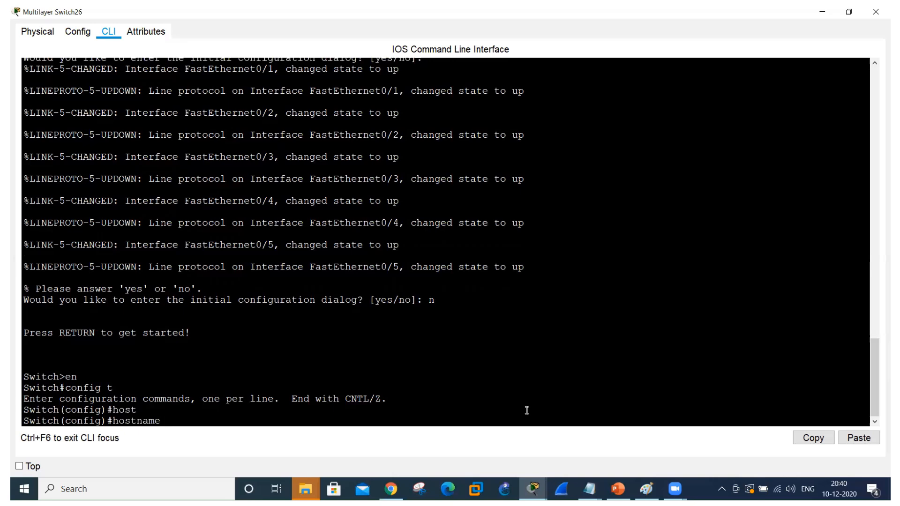
pyautogui.write('SW1')
pyautogui.press('Return')
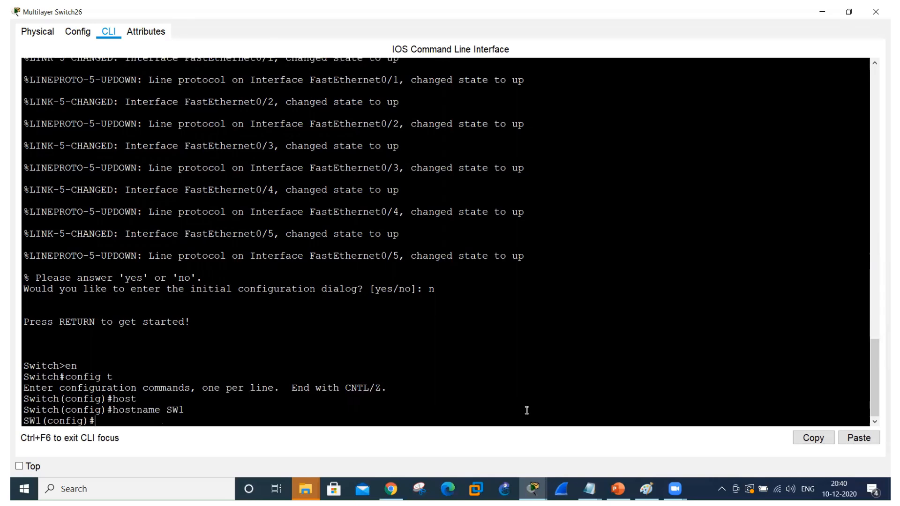
# Create VLAN 10 named sales and VLAN 20 named HR on SW1.
pyautogui.write('vlan 10')
pyautogui.press('Return')
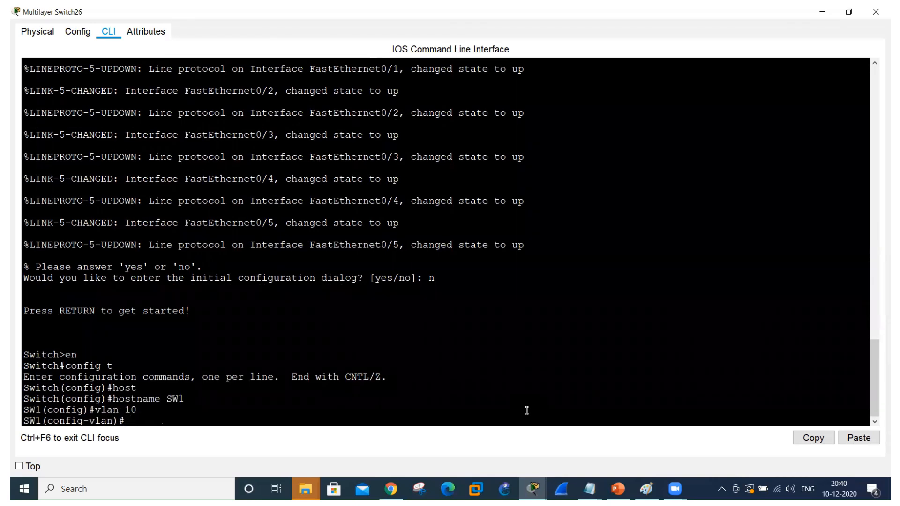
pyautogui.write('name sales')
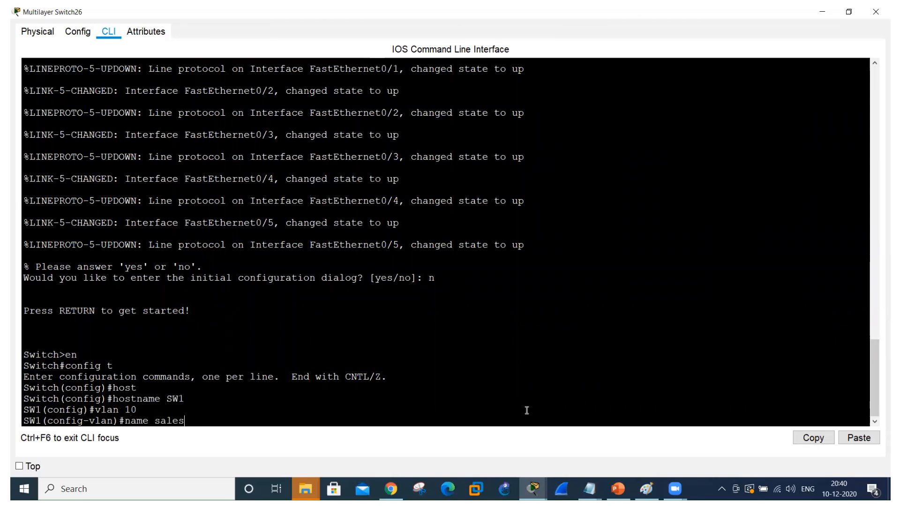
pyautogui.press('Return')
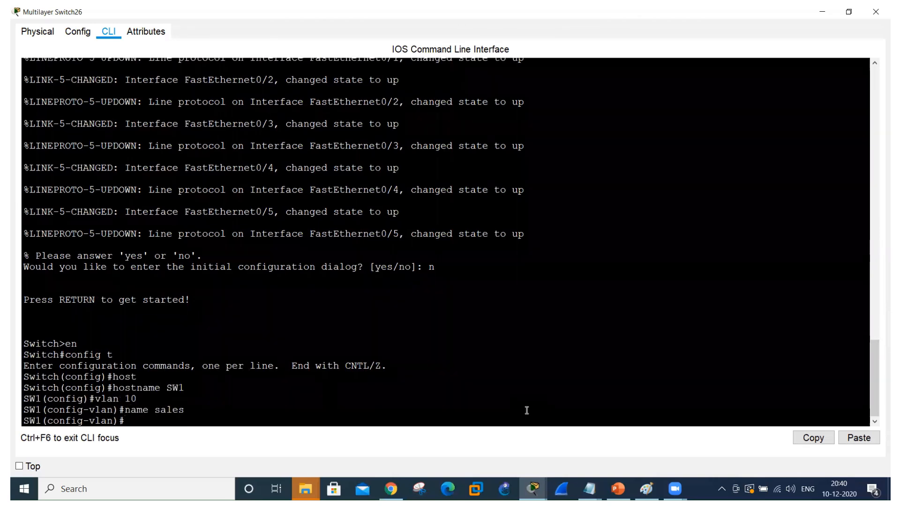
pyautogui.write('vlan 20')
pyautogui.press('Return')
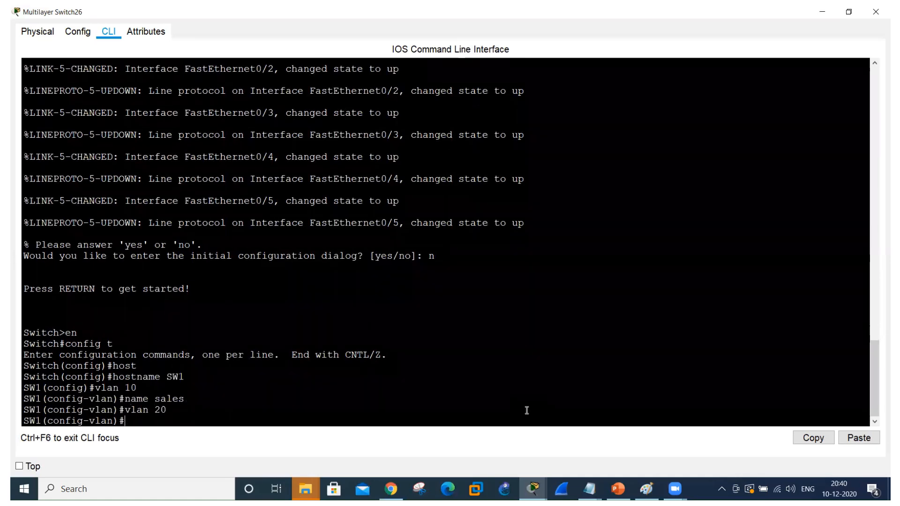
pyautogui.write('name HR')
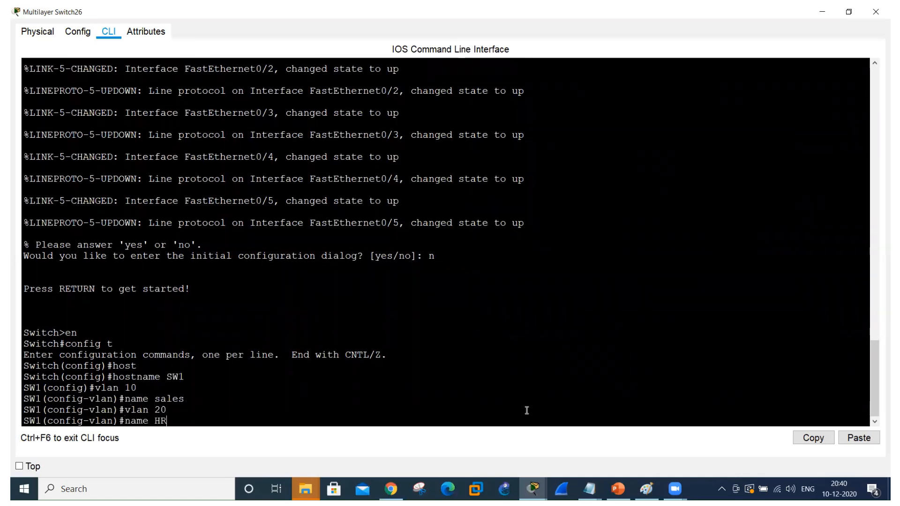
pyautogui.press('Return')
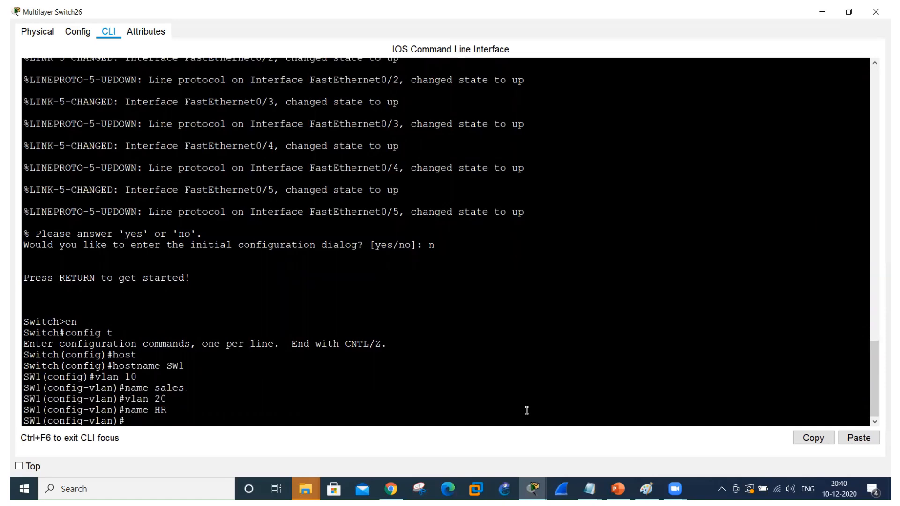
# Display SW1's VLAN table with do show vlan, examine the sales, HR and default entries, and page to the end.
pyautogui.write('do show vlan')
pyautogui.press('Return')
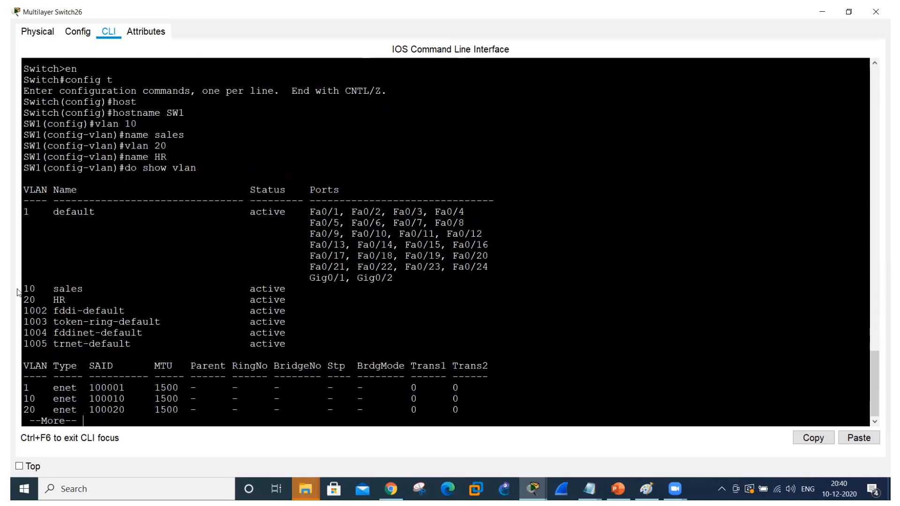
pyautogui.moveTo(23, 287); pyautogui.dragTo(309, 300)
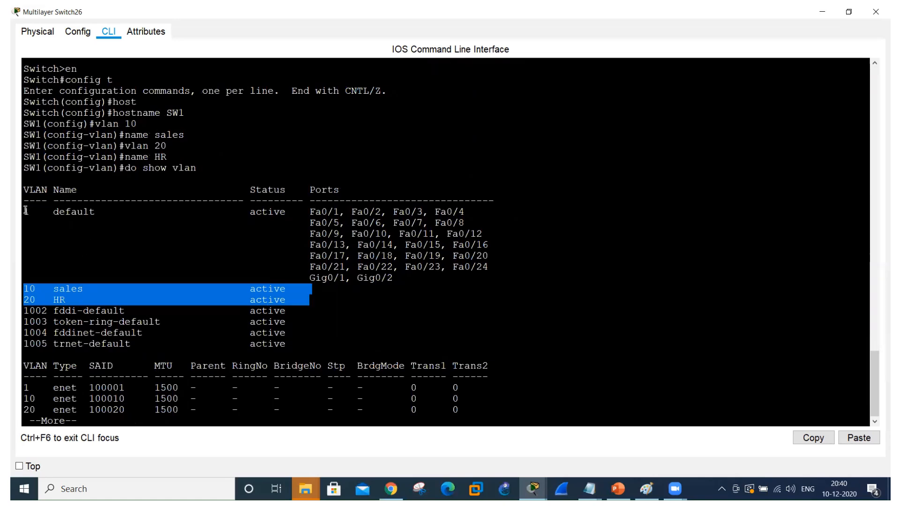
pyautogui.moveTo(26, 210); pyautogui.dragTo(102, 216)
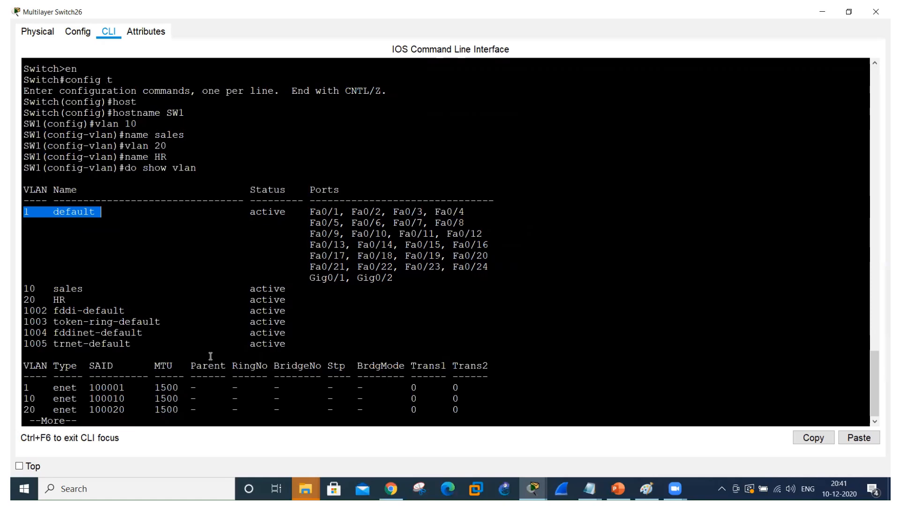
pyautogui.click(131, 419)
pyautogui.press('space')
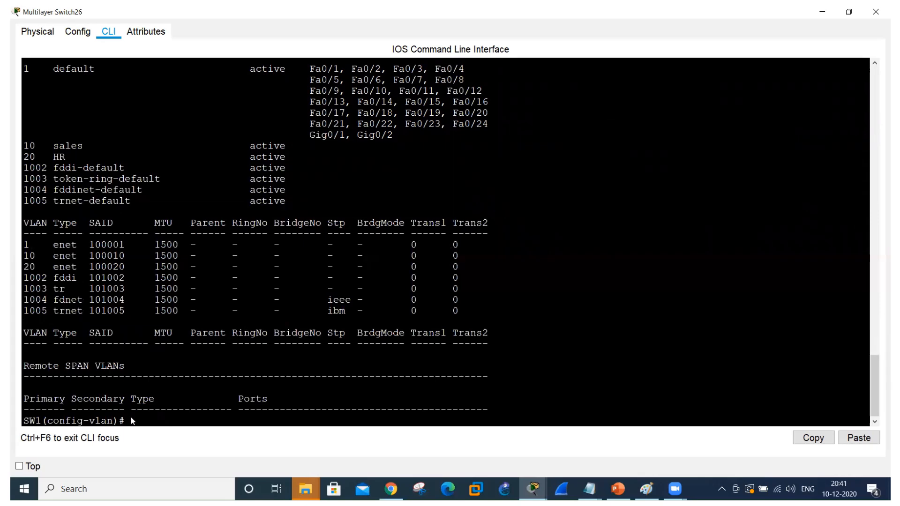
# Check the VLAN implementation note and the port labels in the topology, and return to SW1's command line.
pyautogui.hotkey('alt', 'Tab')
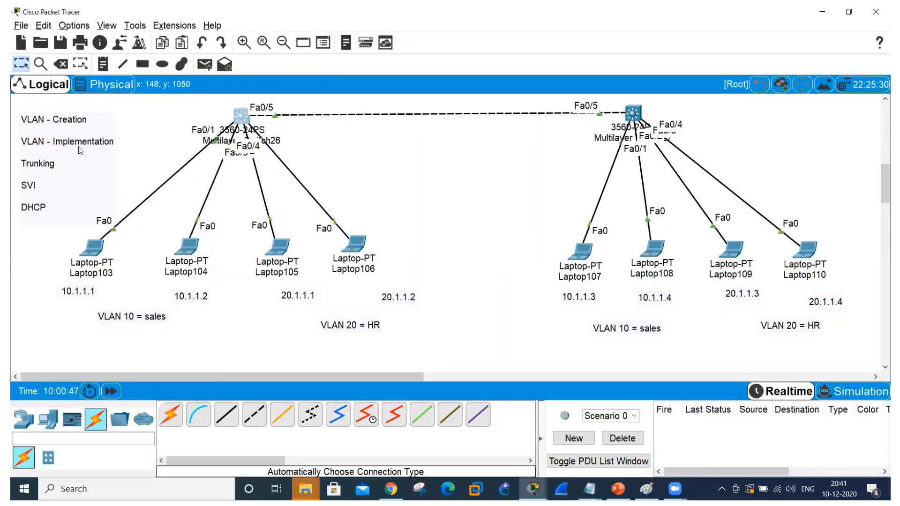
pyautogui.click(97, 149)
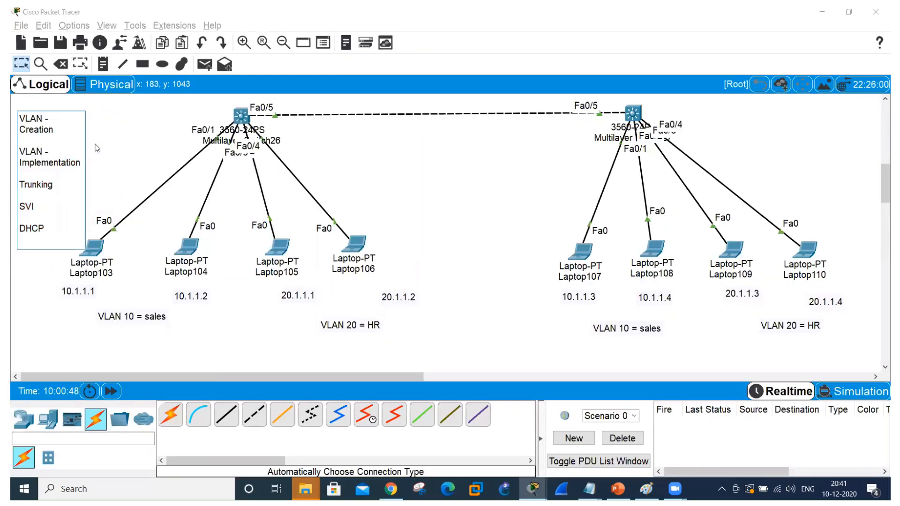
pyautogui.click(156, 140)
pyautogui.hotkey('alt', 'Tab')
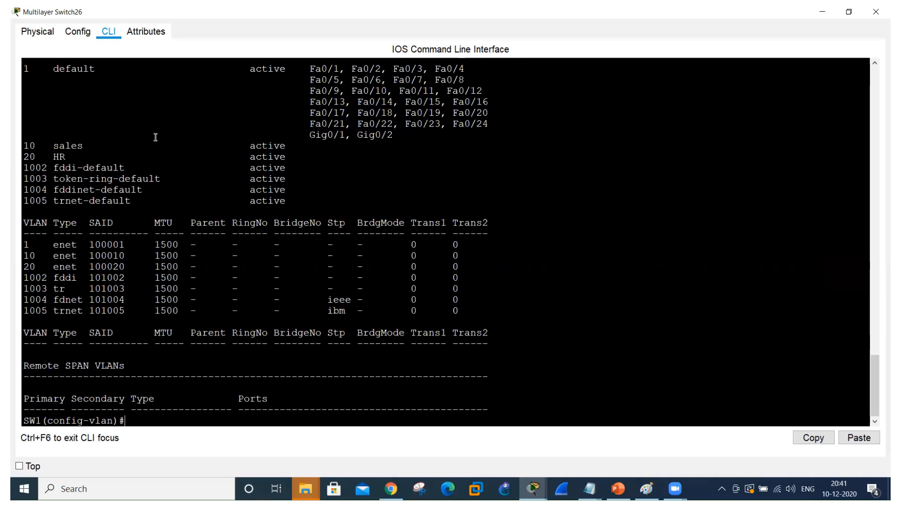
pyautogui.hotkey('alt', 'Tab')
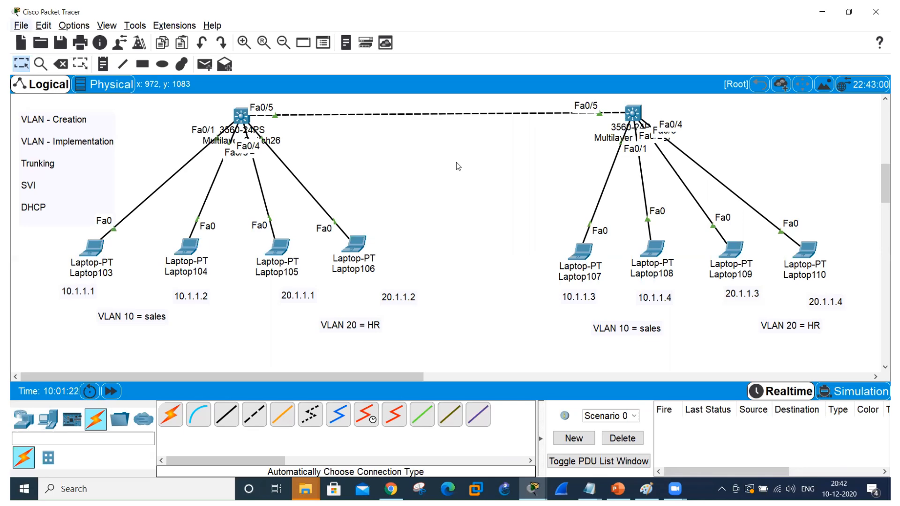
pyautogui.hotkey('alt', 'Tab')
# Exit VLAN configuration and assign interface range fa0/1-2 to VLAN 10 with switchport access vlan 10.
pyautogui.write('exit')
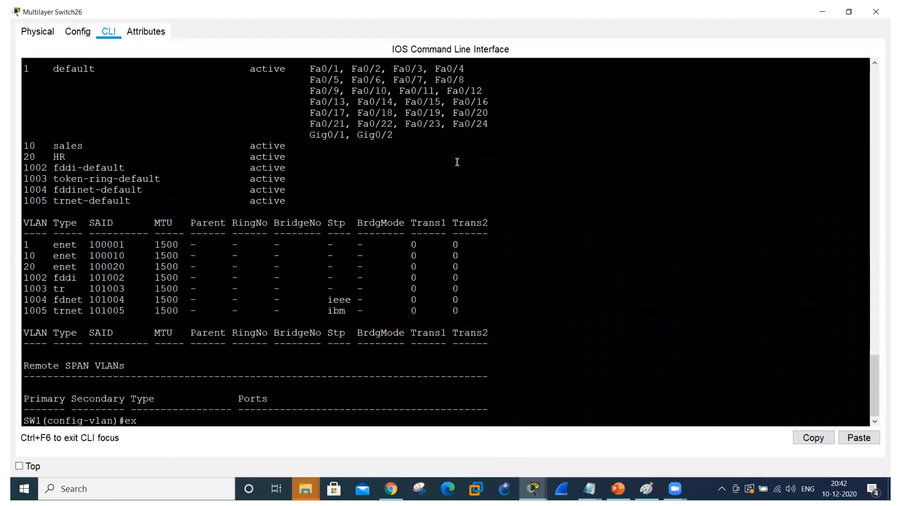
pyautogui.press('Return')
pyautogui.write('inter')
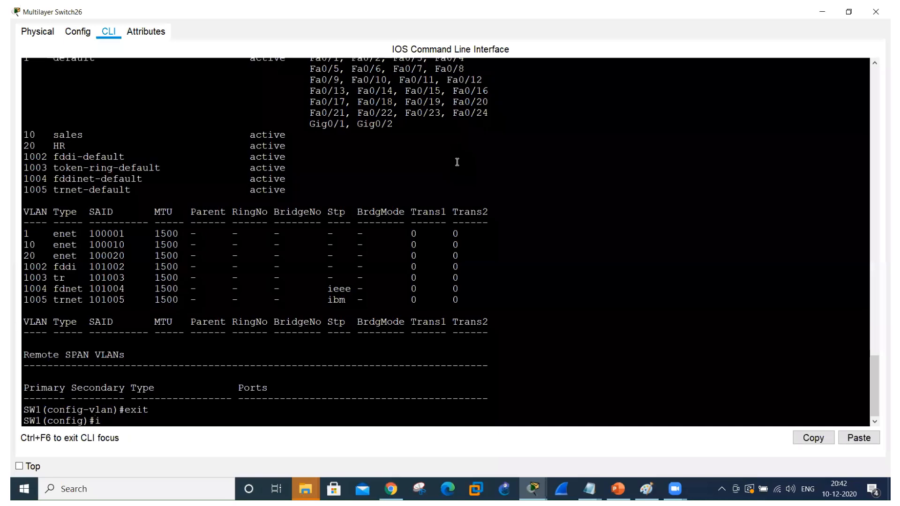
pyautogui.press('Tab')
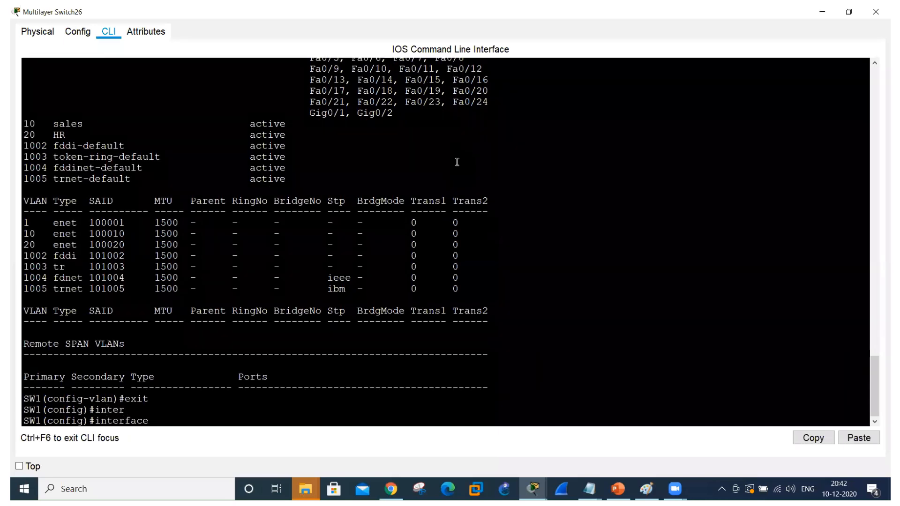
pyautogui.write('ra')
pyautogui.press('Tab')
pyautogui.write('fa')
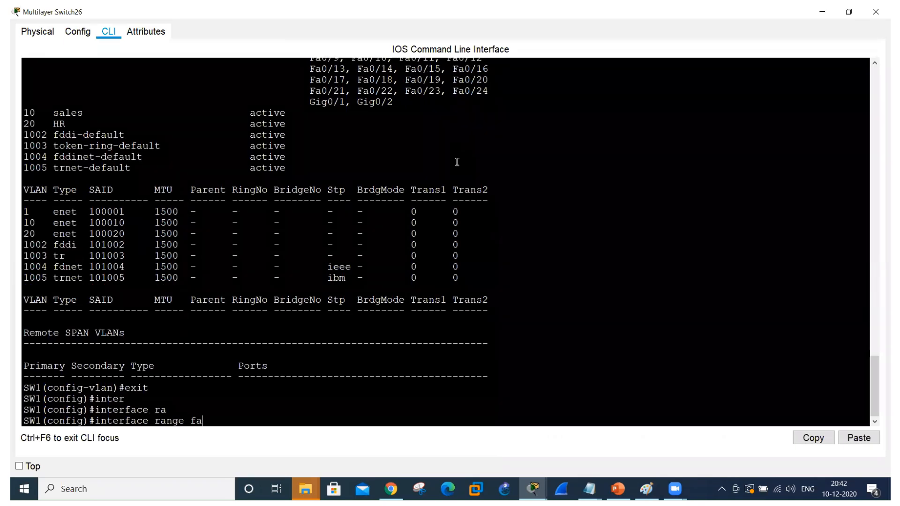
pyautogui.write('0/1-2')
pyautogui.press('Return')
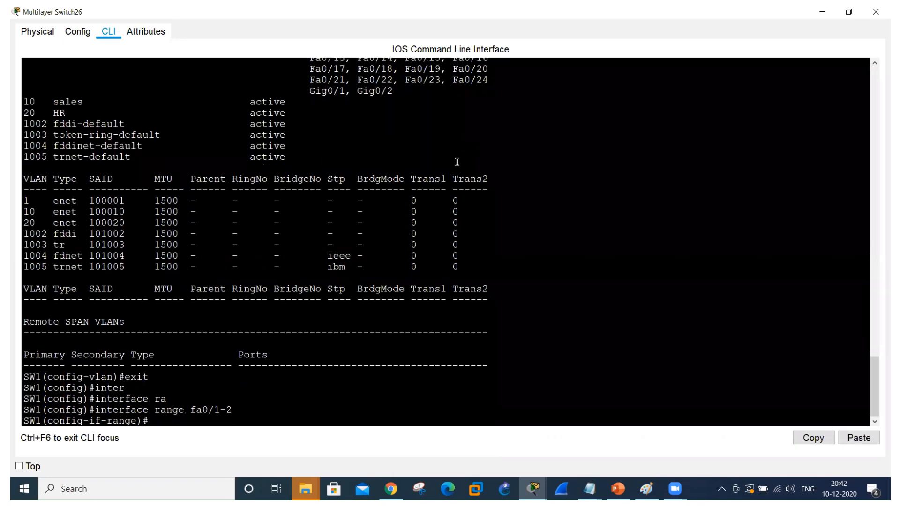
pyautogui.write('swit')
pyautogui.press('Tab')
pyautogui.write('acc')
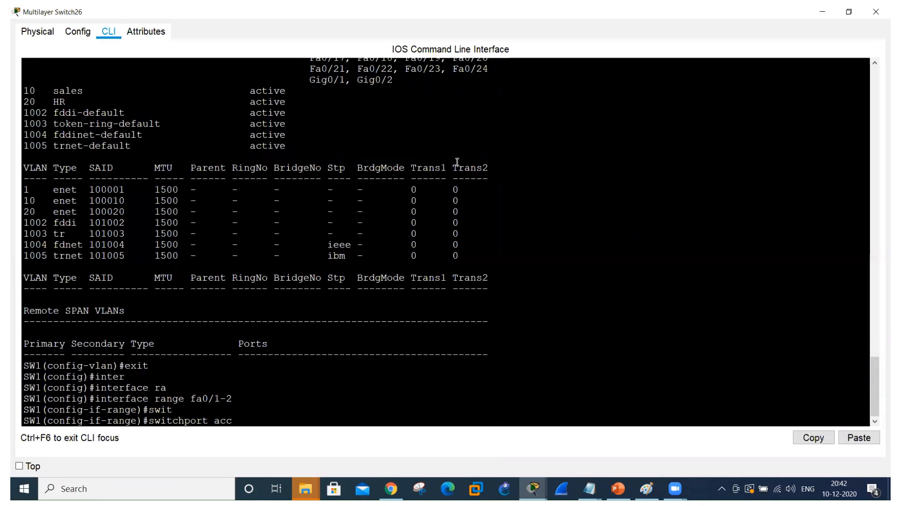
pyautogui.press('Tab')
pyautogui.write('vlanm')
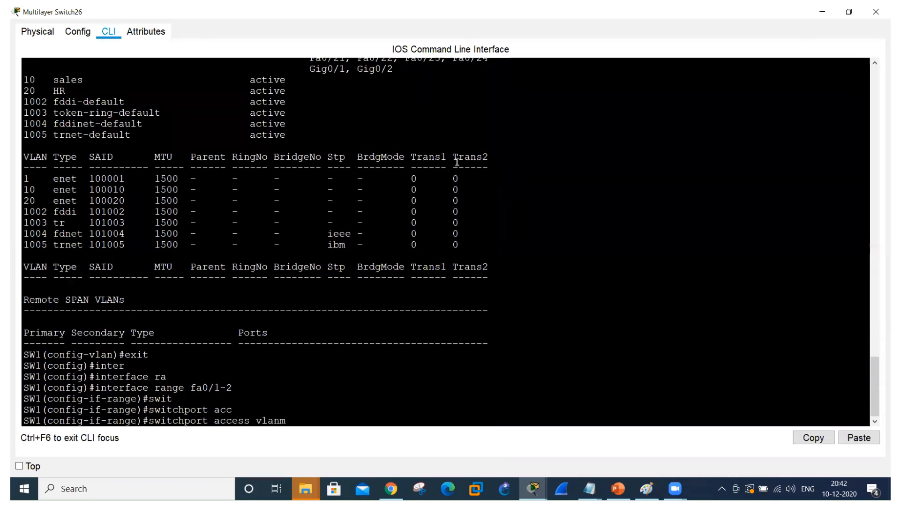
pyautogui.press('BackSpace')
pyautogui.write('10')
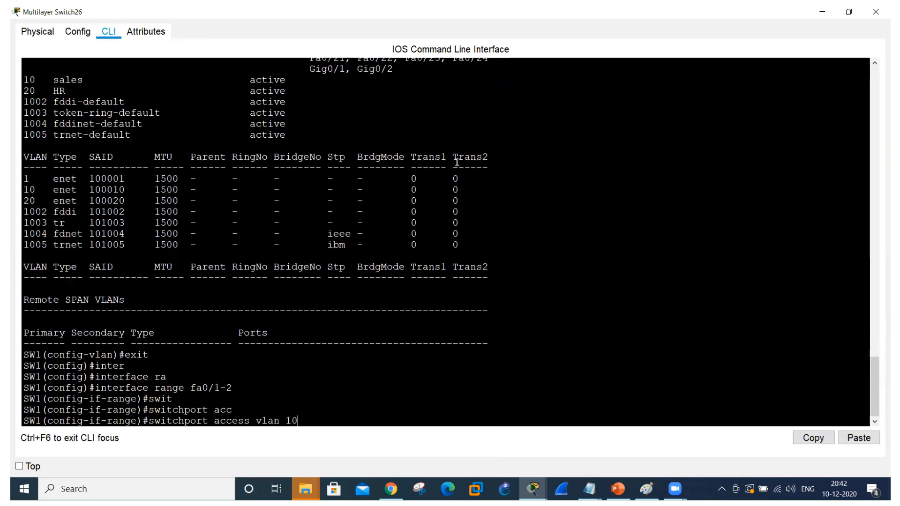
pyautogui.press('Return')
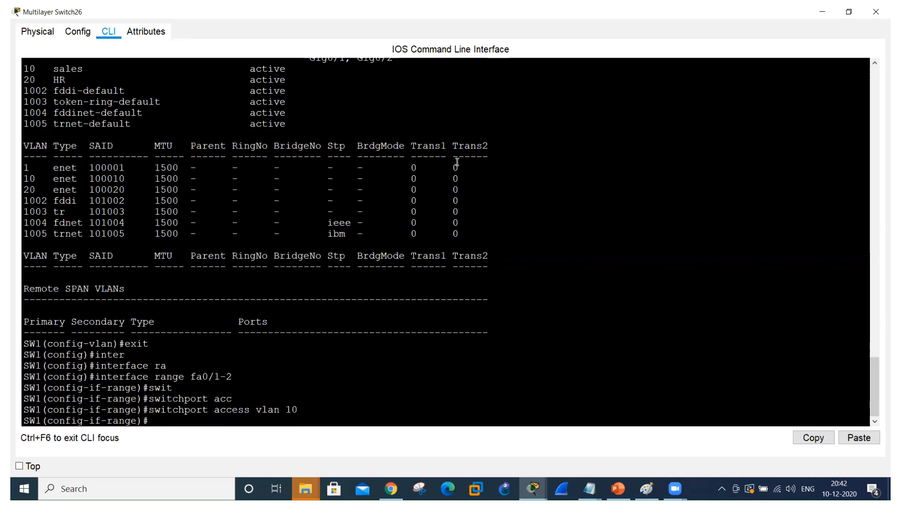
# Assign interface range fa0/3-4 to VLAN 20 with switchport access vlan 20.
pyautogui.press('Up')
pyautogui.press('Up')
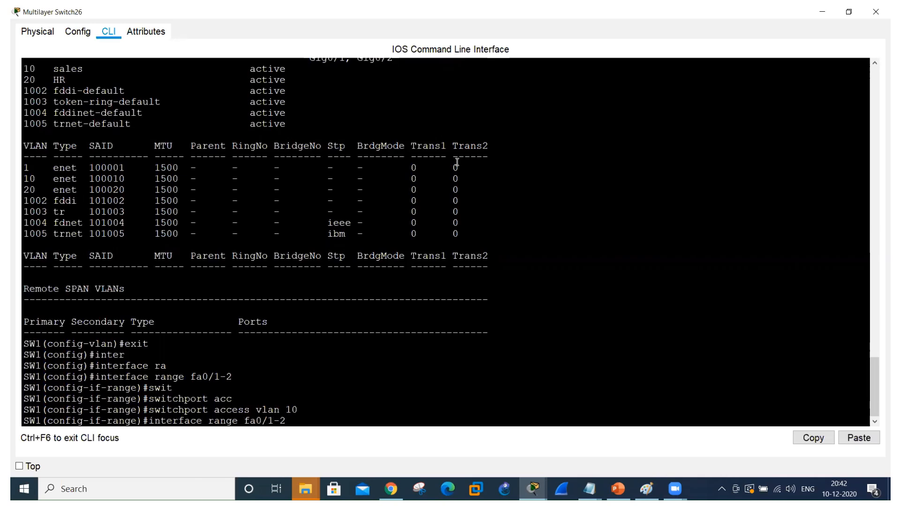
pyautogui.press('BackSpace')
pyautogui.press('BackSpace')
pyautogui.press('BackSpace')
pyautogui.write('3-4')
pyautogui.press('Return')
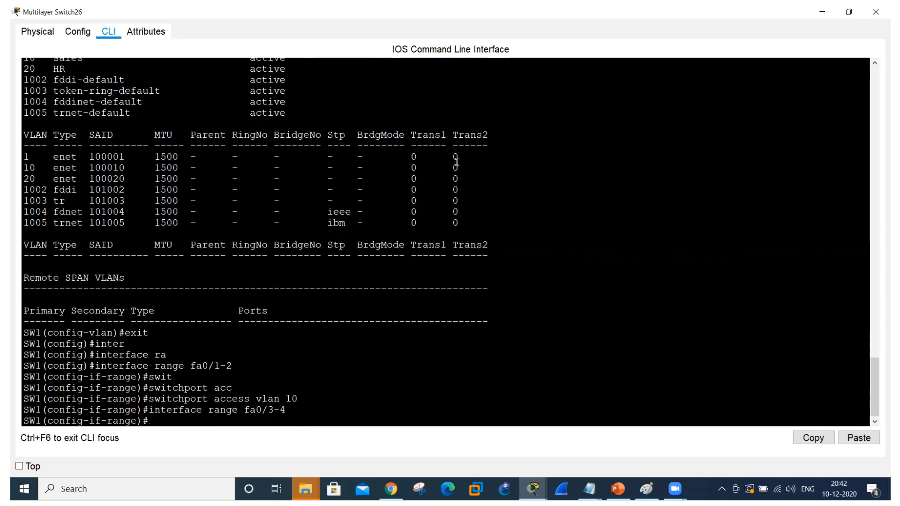
pyautogui.press('Up')
pyautogui.press('Up')
pyautogui.press('BackSpace')
pyautogui.press('BackSpace')
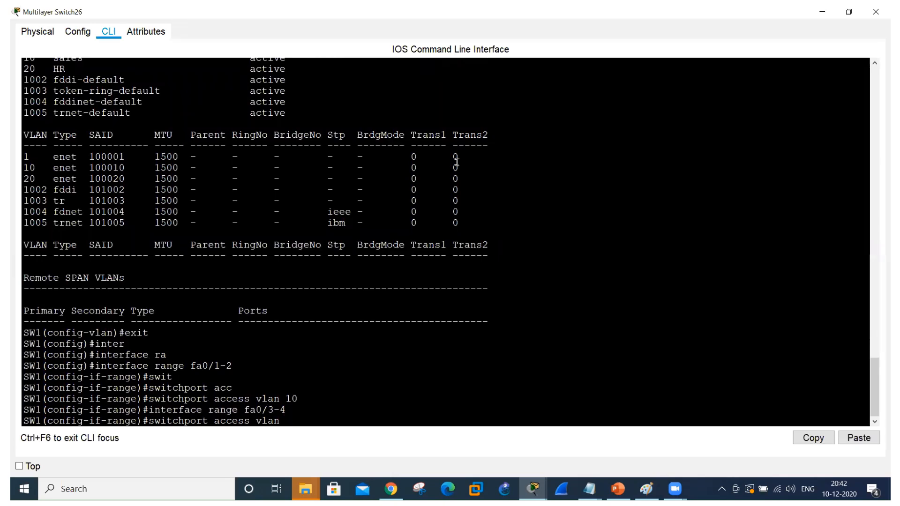
pyautogui.write('20')
pyautogui.press('Return')
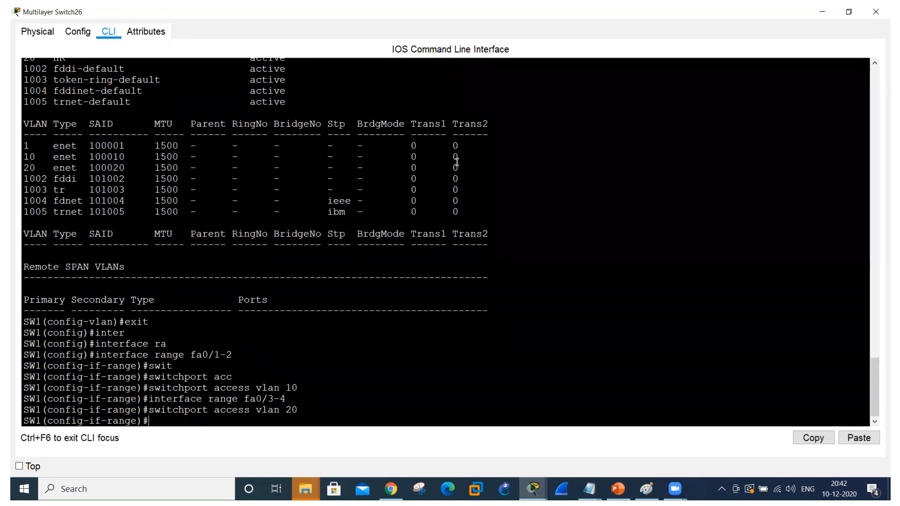
# Display SW1's VLAN table again with do show vlan and examine the ports listed for VLANs 10, 20 and 1.
pyautogui.press('Up')
pyautogui.press('Up')
pyautogui.press('Up')
pyautogui.press('Up')
pyautogui.press('Up')
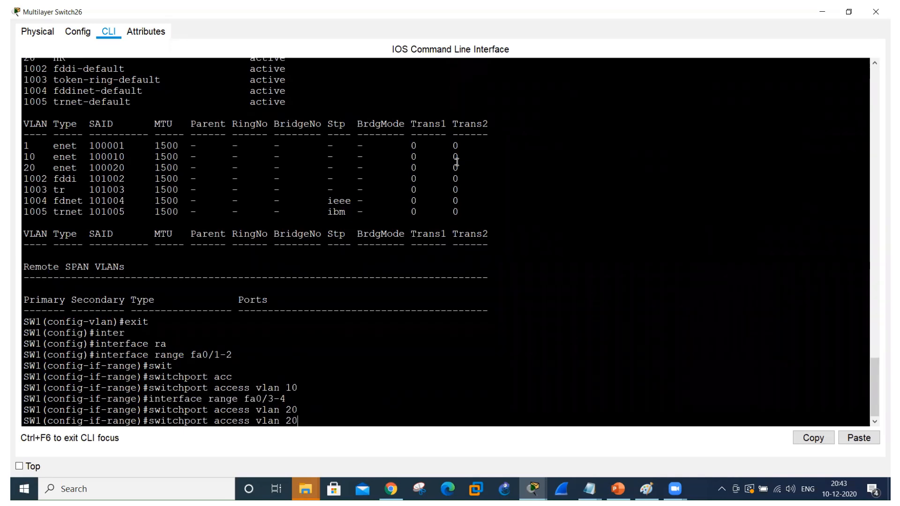
pyautogui.press('Up')
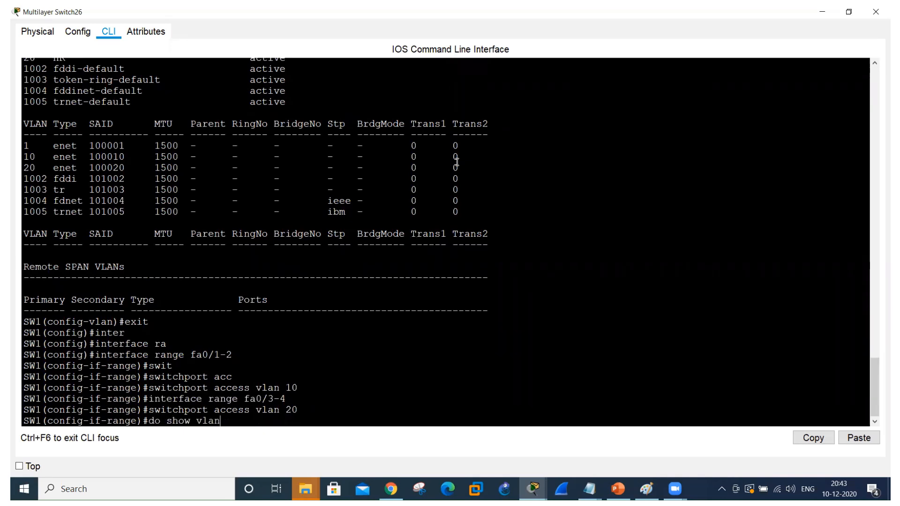
pyautogui.press('Return')
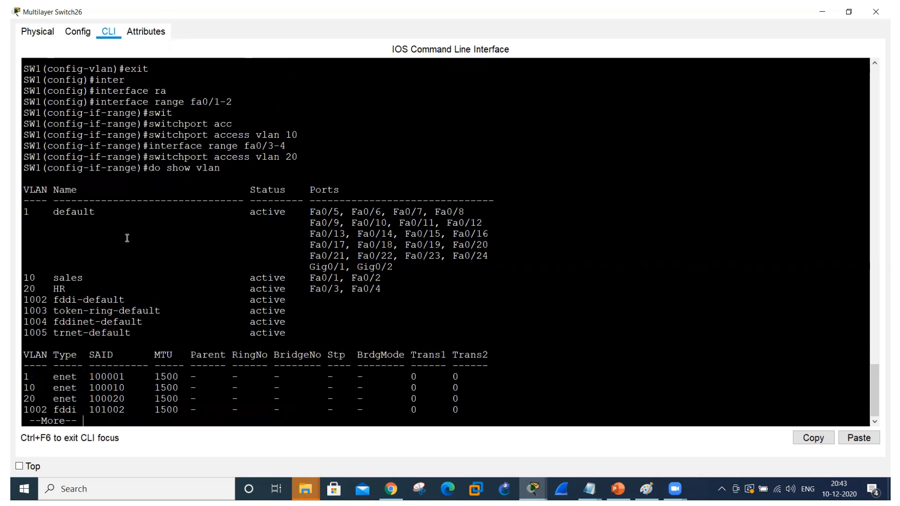
pyautogui.moveTo(24, 277); pyautogui.dragTo(383, 291)
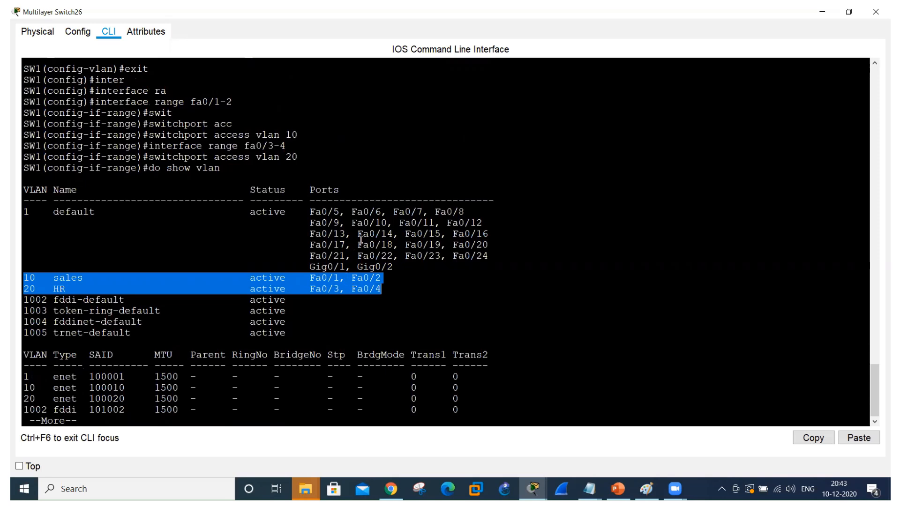
pyautogui.moveTo(310, 211); pyautogui.dragTo(338, 213)
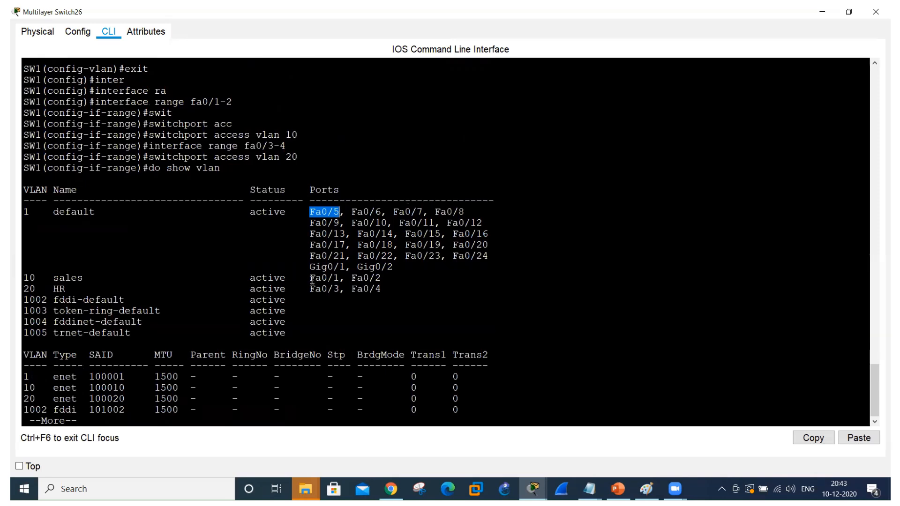
# Finish reviewing SW1's VLAN ports, then open the second switch's command line and decline the initial configuration dialog.
pyautogui.moveTo(310, 278); pyautogui.dragTo(409, 292)
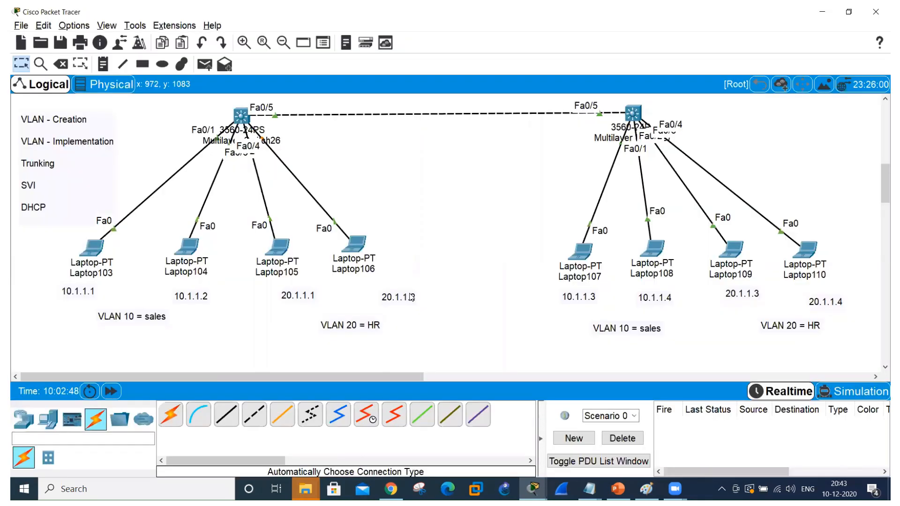
pyautogui.click(635, 113)
pyautogui.click(399, 106)
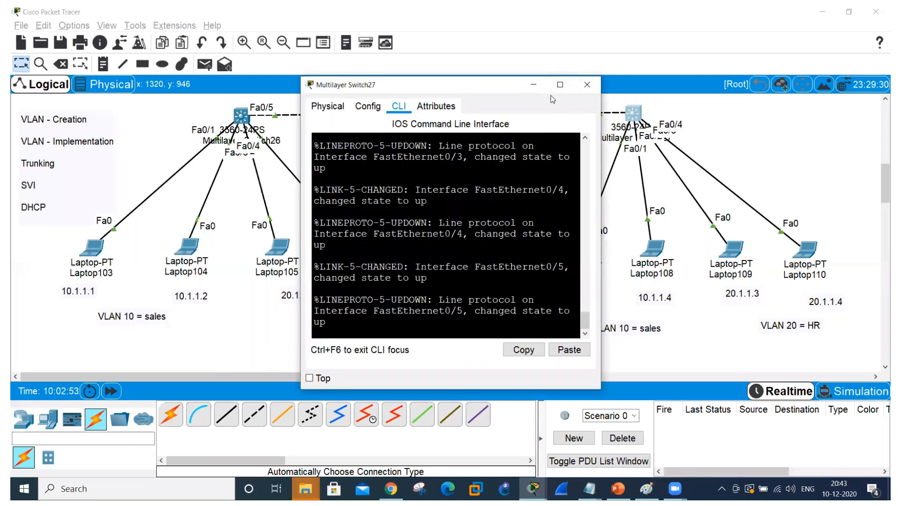
pyautogui.click(561, 86)
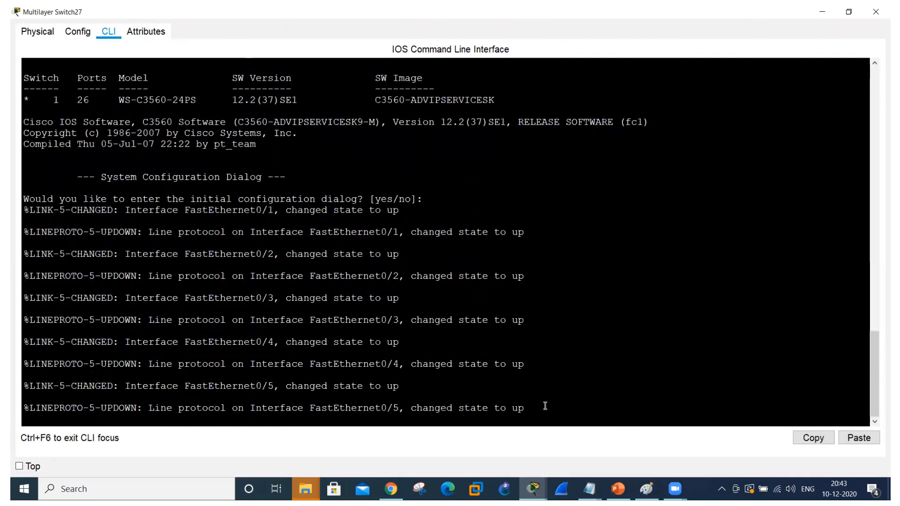
pyautogui.press('Return')
pyautogui.write('n')
pyautogui.press('Return')
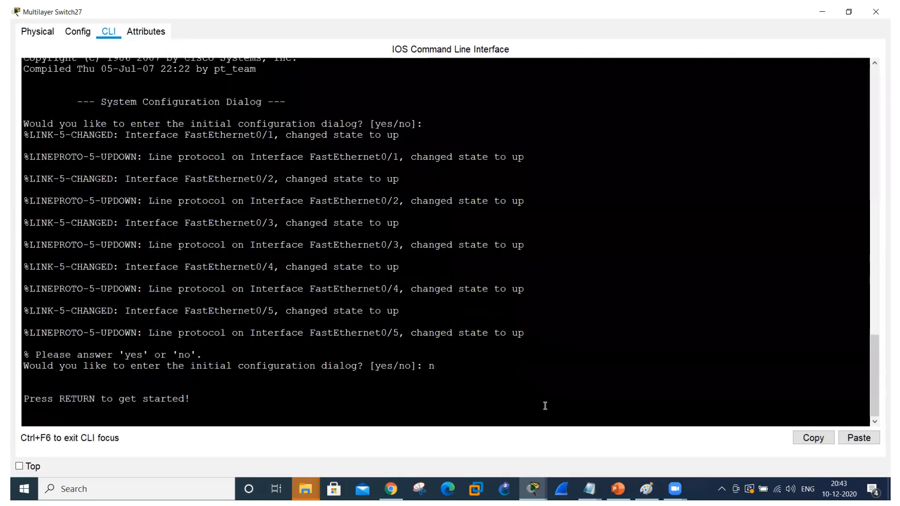
# Enter privileged mode with en and global configuration mode with config t on the second switch.
pyautogui.press('Return')
pyautogui.write('en')
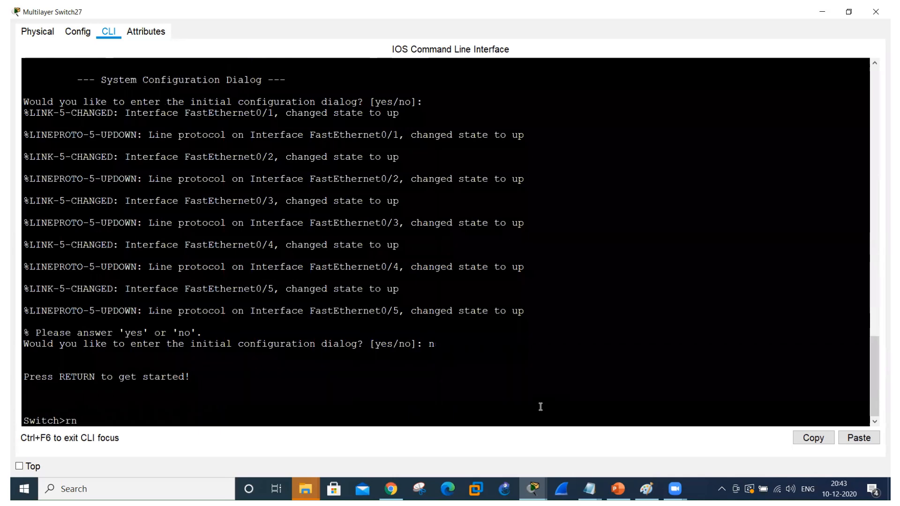
pyautogui.press('BackSpace')
pyautogui.press('BackSpace')
pyautogui.write('en')
pyautogui.press('Return')
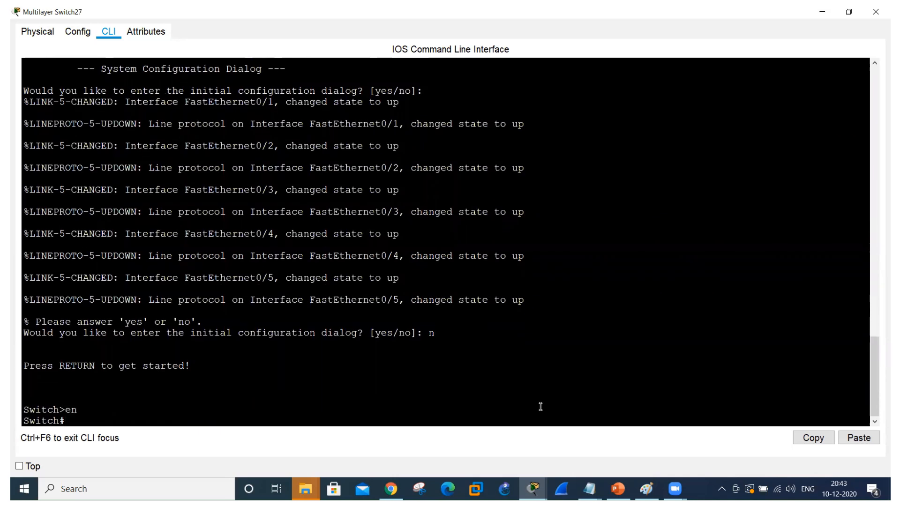
pyautogui.write('config t')
pyautogui.press('Return')
# Set the second switch's hostname to SW2.
pyautogui.write('ho')
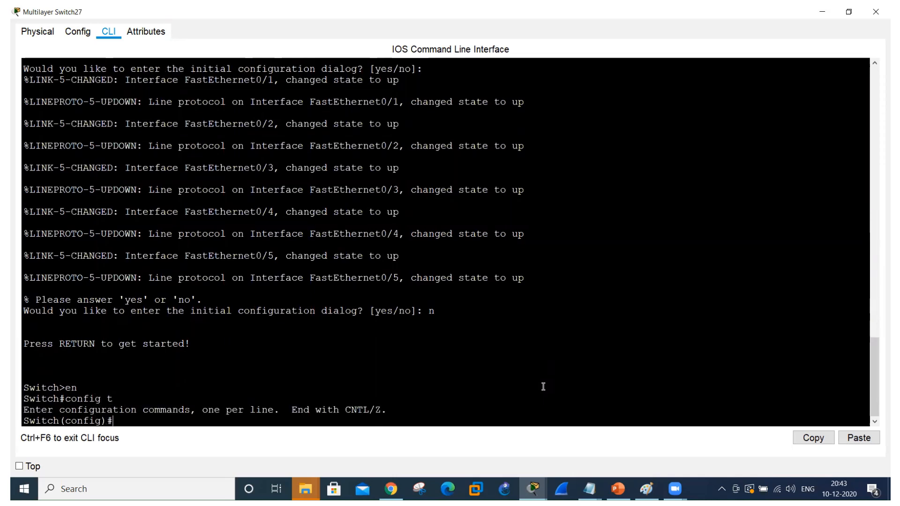
pyautogui.press('Tab')
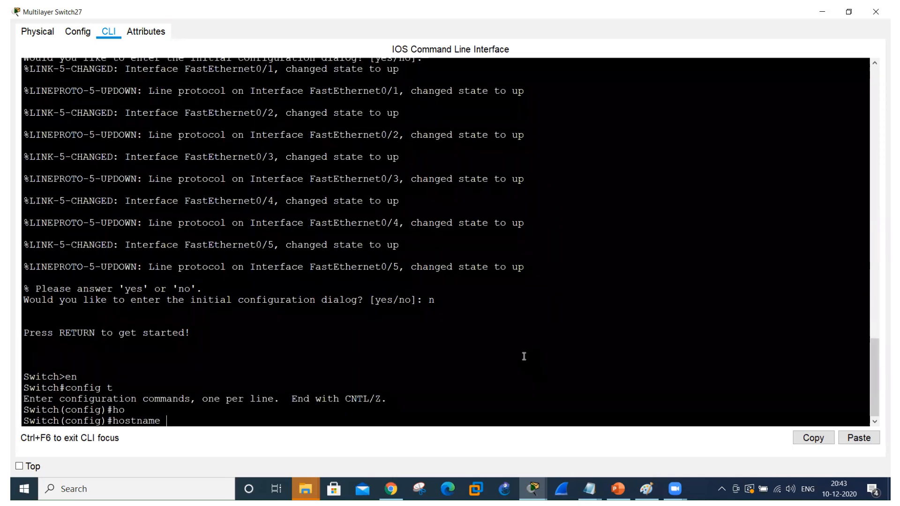
pyautogui.write('SW2')
pyautogui.press('Return')
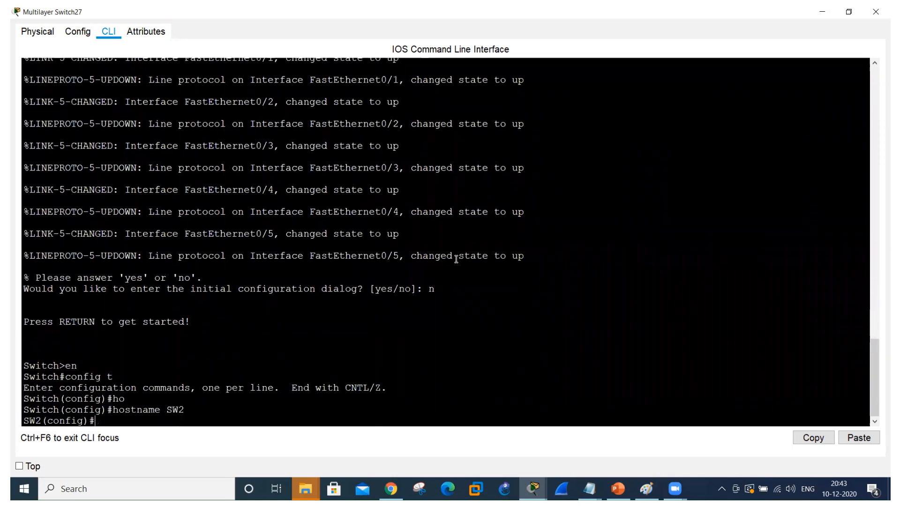
# Create VLAN 10 on SW2 and name it sales.
pyautogui.write('vlan 10')
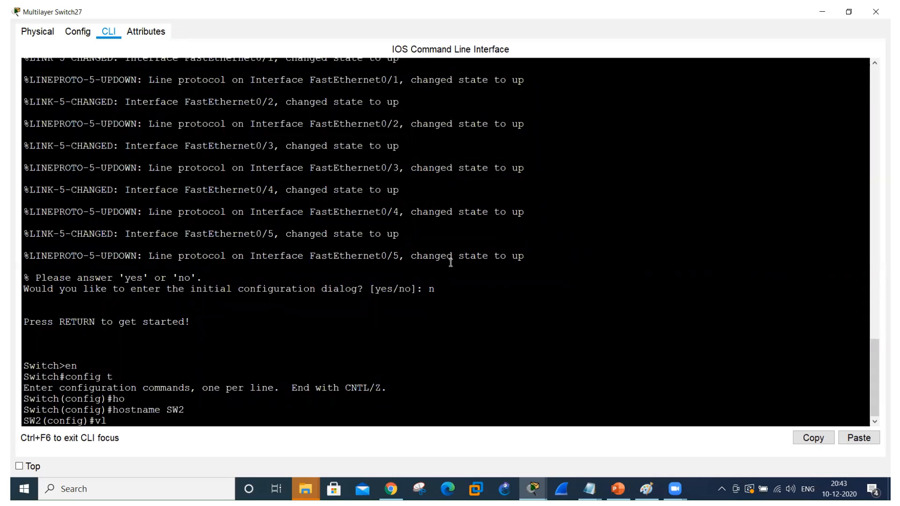
pyautogui.press('Return')
pyautogui.write('name sales')
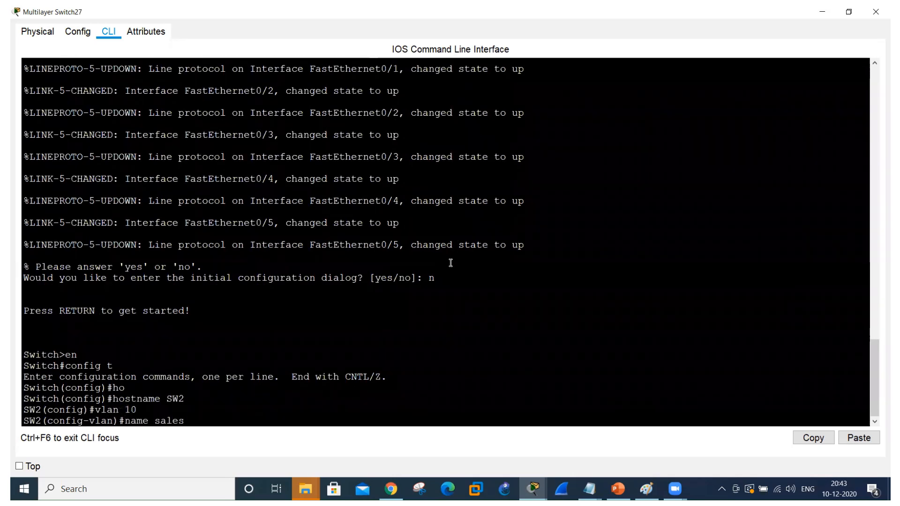
pyautogui.press('Return')
# Try to create and name VLAN 20 on SW2 in a single command, vlan 20 name HR.
pyautogui.write('vlan 20')
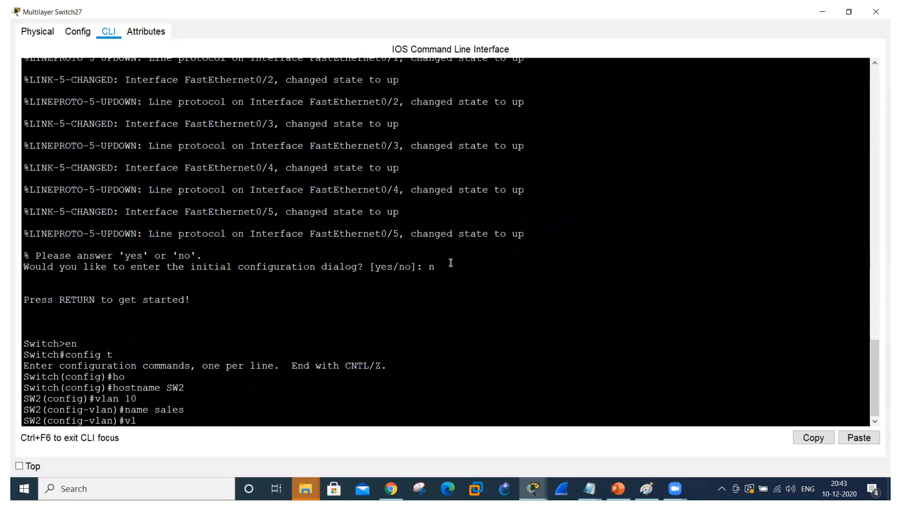
pyautogui.write(' name HR')
pyautogui.press('Return')
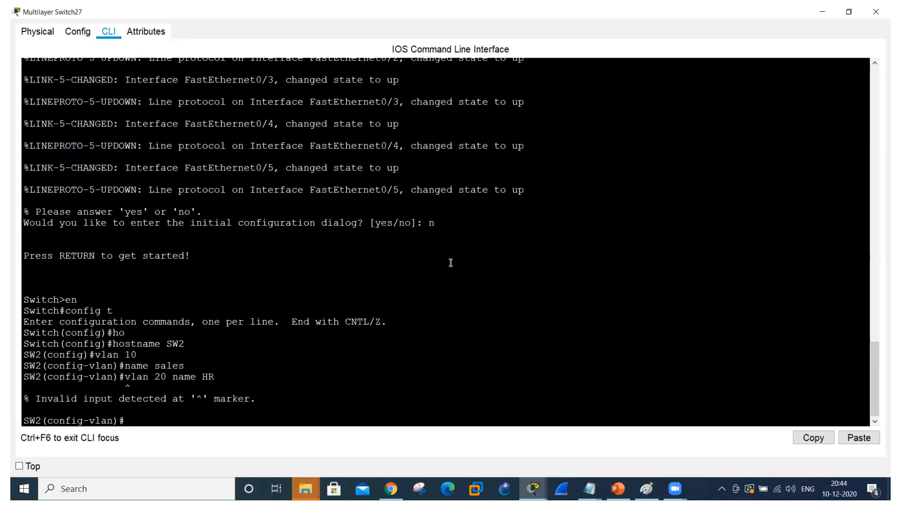
# Create VLAN 20 on SW2 with vlan 20 and name it HR with a separate name command.
pyautogui.press('Up')
pyautogui.press('BackSpace')
pyautogui.press('BackSpace')
pyautogui.press('BackSpace')
pyautogui.press('BackSpace')
pyautogui.press('BackSpace')
pyautogui.press('BackSpace')
pyautogui.press('BackSpace')
pyautogui.press('BackSpace')
pyautogui.press('Return')
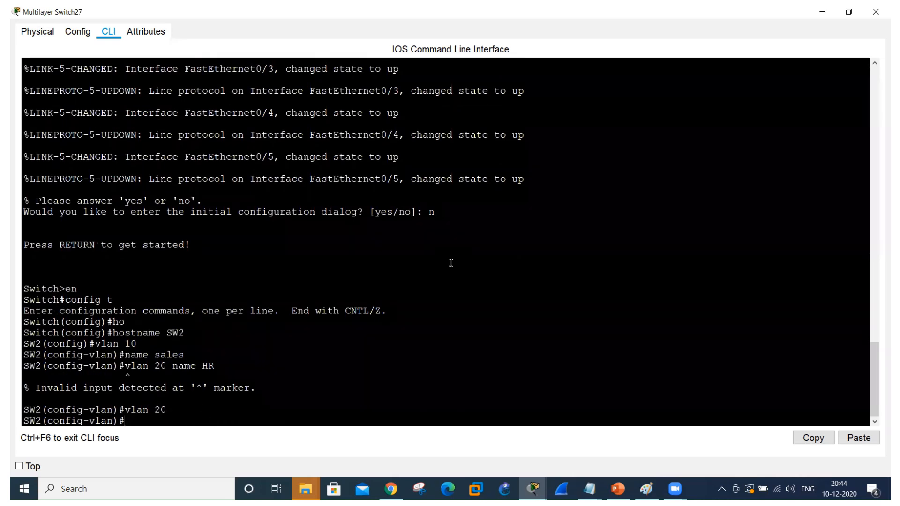
pyautogui.write('name HR')
pyautogui.press('Return')
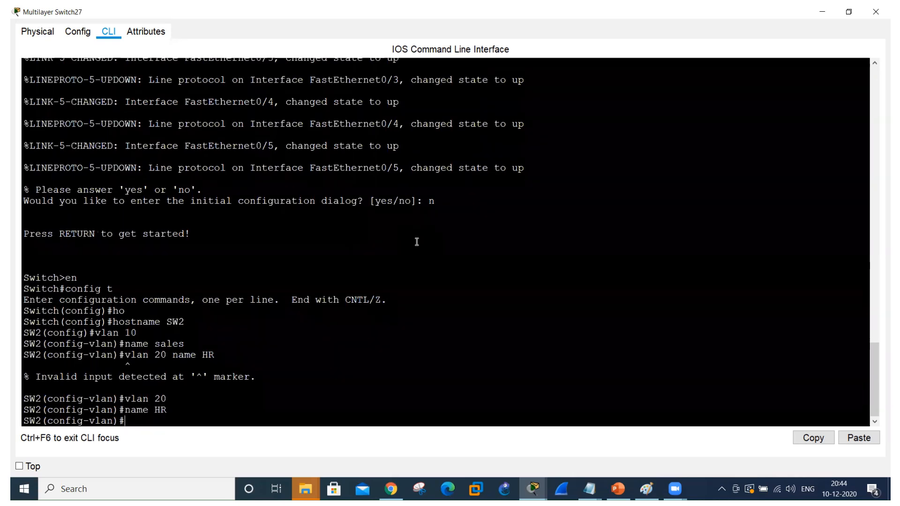
# Display SW2's full VLAN table with do show vlan and check the switch's port labels in the topology.
pyautogui.write('do show')
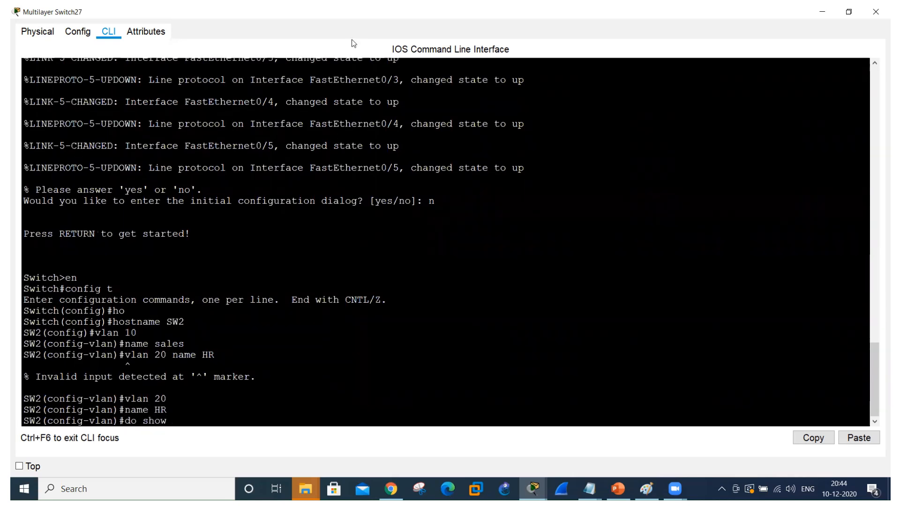
pyautogui.write(' d')
pyautogui.press('BackSpace')
pyautogui.write('vlan')
pyautogui.press('Return')
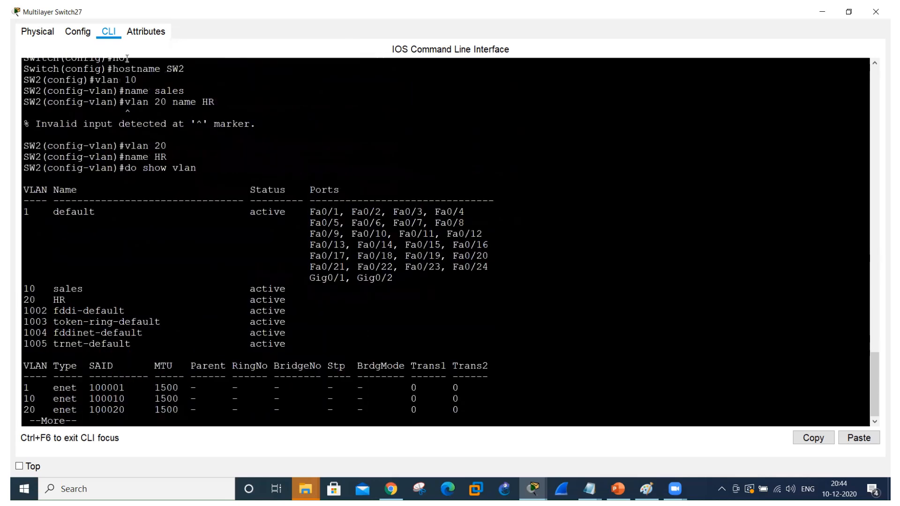
pyautogui.press('space')
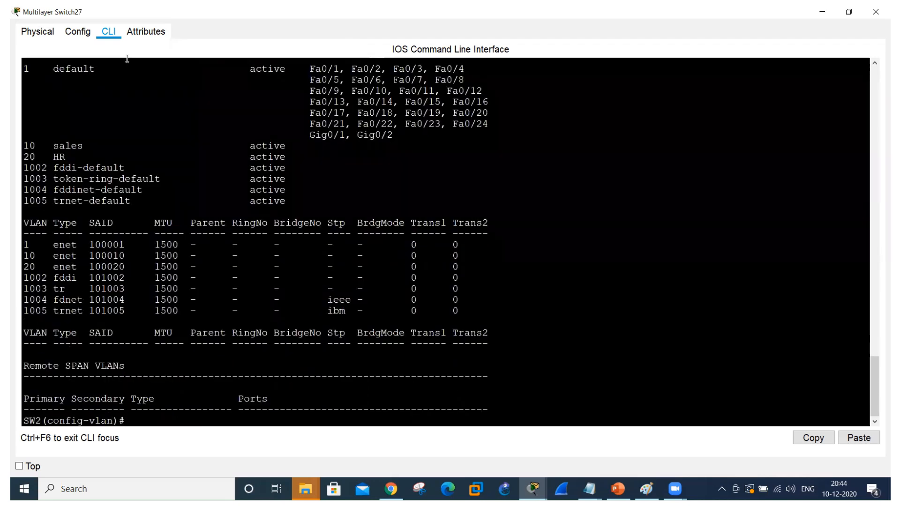
pyautogui.hotkey('alt', 'Tab')
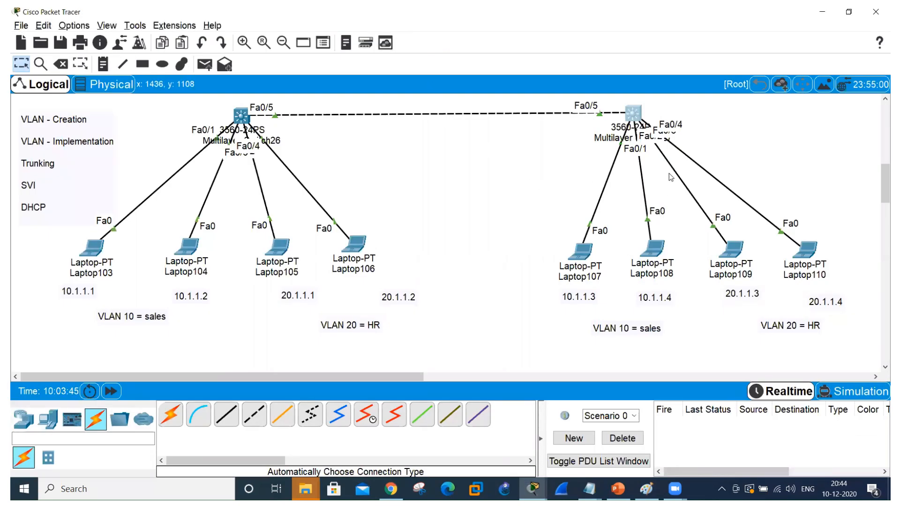
pyautogui.hotkey('alt', 'Tab')
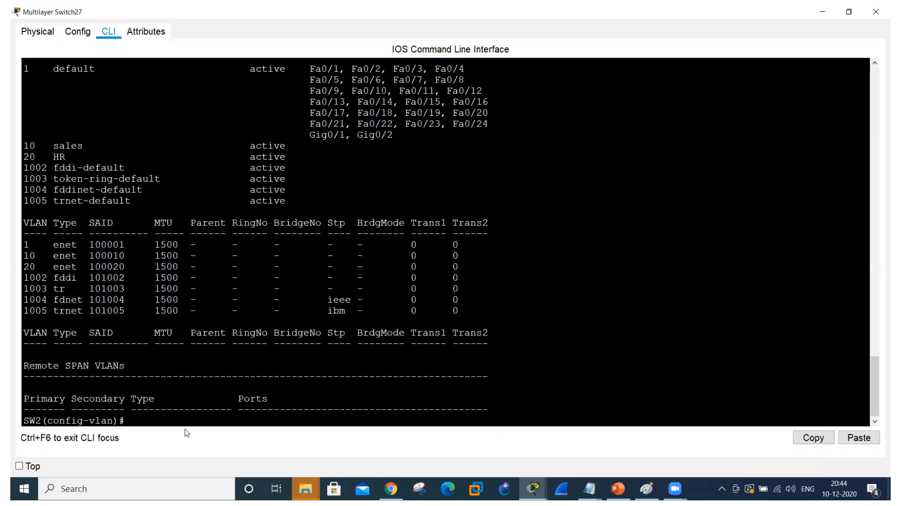
# Exit VLAN configuration and assign SW2's interface range fa0/3-4 to VLAN 20 with switchport access vlan 20.
pyautogui.write('exit')
pyautogui.press('Return')
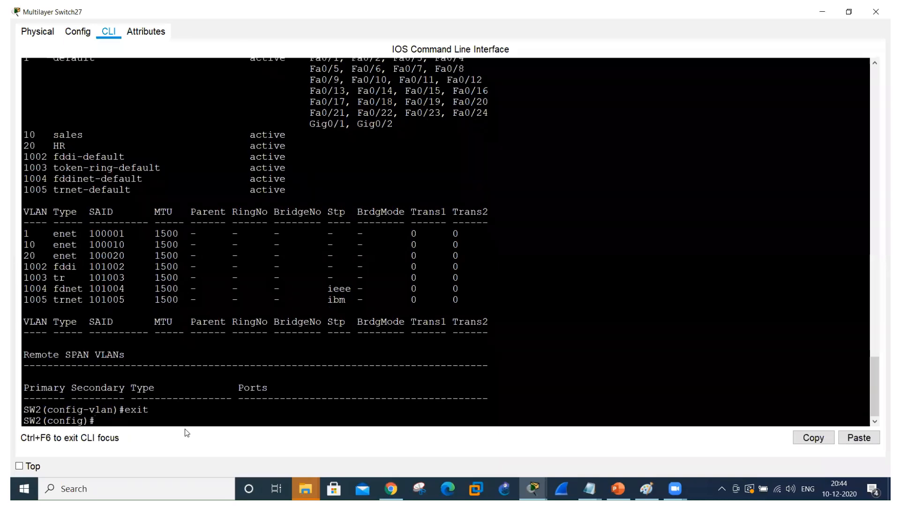
pyautogui.write('int ran fa0')
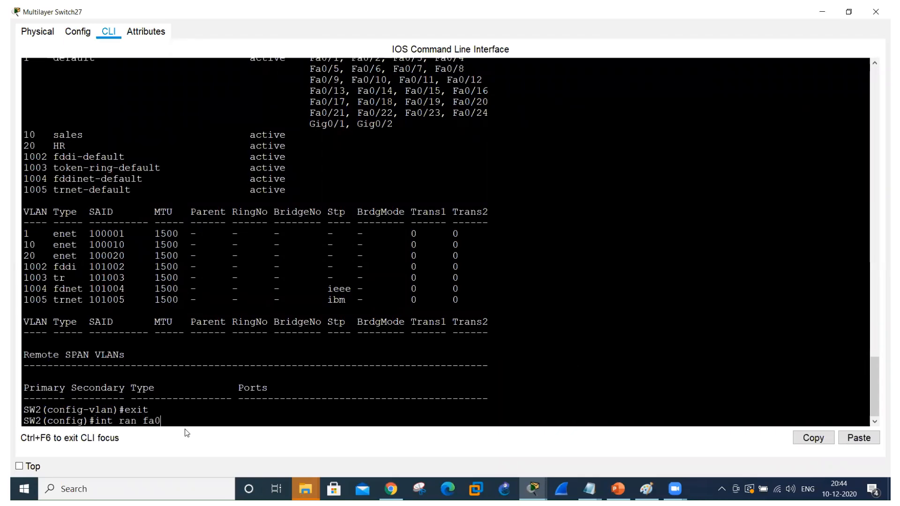
pyautogui.write('/3-4')
pyautogui.press('Return')
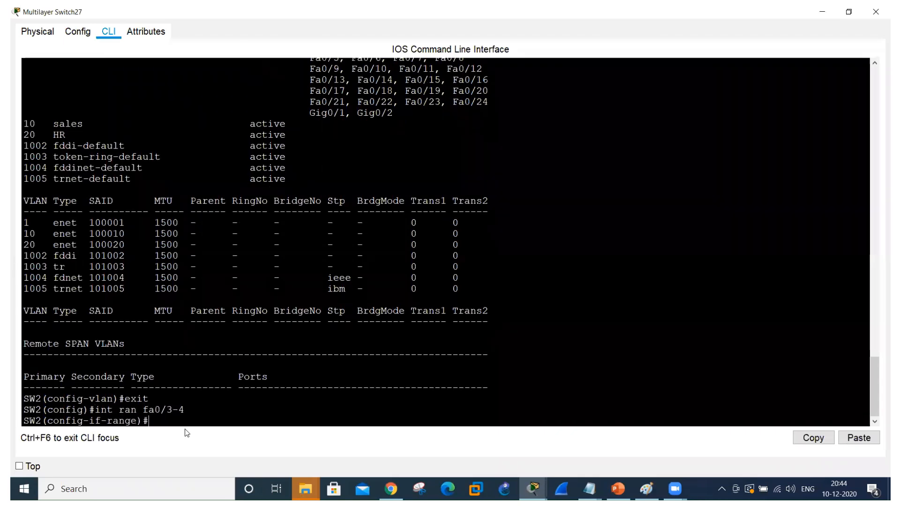
pyautogui.write('sw')
pyautogui.press('Tab')
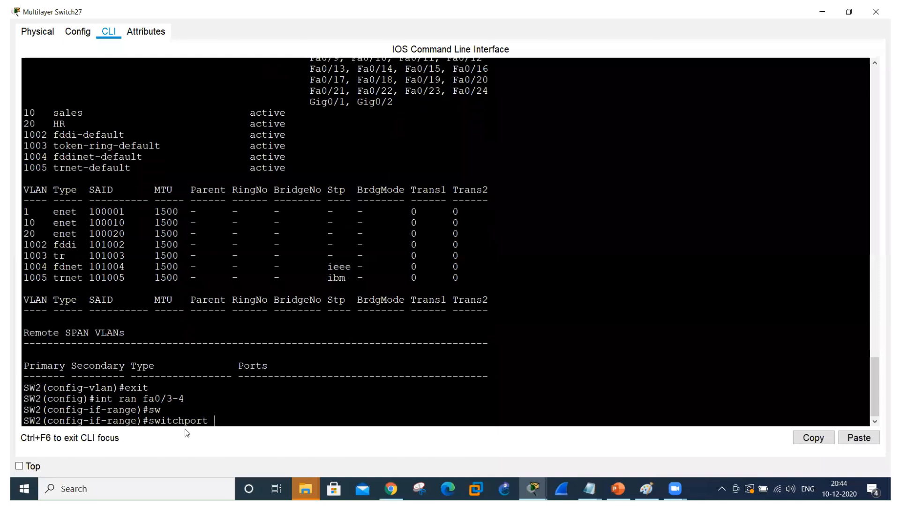
pyautogui.write('acc')
pyautogui.press('Tab')
pyautogui.write('vlan')
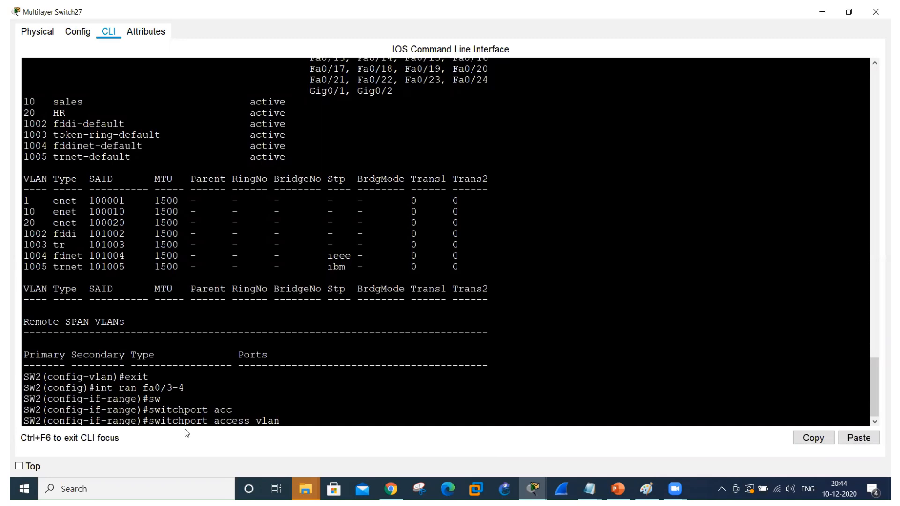
pyautogui.write(' 20')
pyautogui.press('Return')
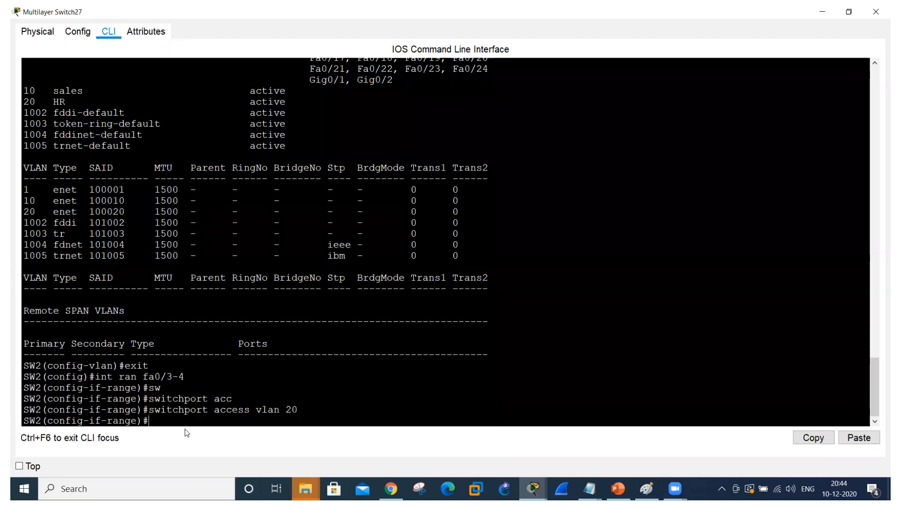
# Assign SW2's interface range fa0/1-2 to VLAN 10 with switchport access vlan 10.
pyautogui.press('Up')
pyautogui.press('Up')
pyautogui.press('BackSpace')
pyautogui.press('BackSpace')
pyautogui.press('BackSpace')
pyautogui.write('1-2')
pyautogui.press('Return')
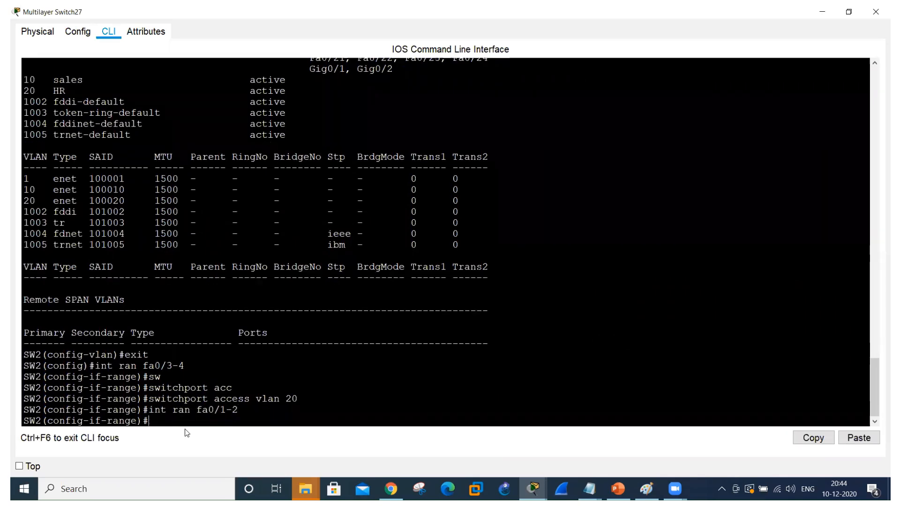
pyautogui.press('Up')
pyautogui.press('Up')
pyautogui.press('BackSpace')
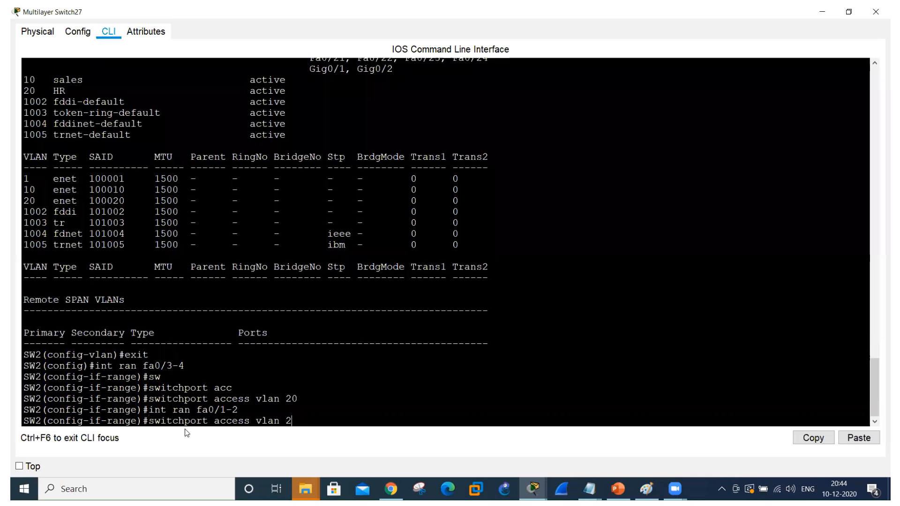
pyautogui.press('BackSpace')
pyautogui.write('10')
pyautogui.press('Return')
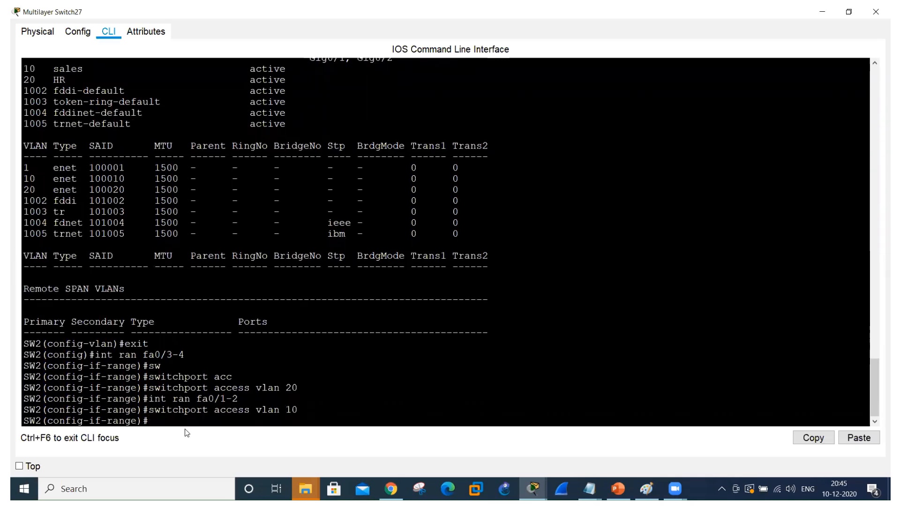
# Display SW2's VLAN table again with do show vlan and compare the VLAN 10 and 20 ports with the topology.
pyautogui.press('Up')
pyautogui.press('Up')
pyautogui.press('Up')
pyautogui.press('Up')
pyautogui.press('Up')
pyautogui.press('Up')
pyautogui.press('Return')
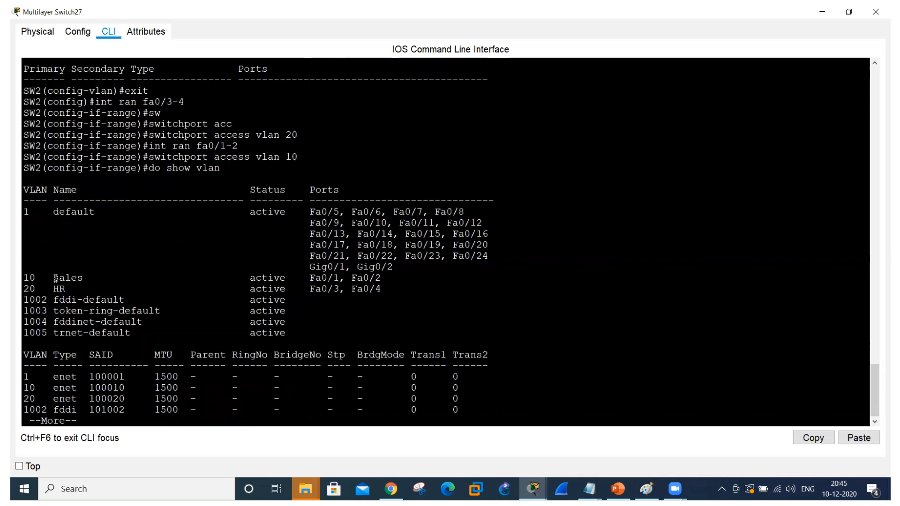
pyautogui.moveTo(55, 278); pyautogui.dragTo(401, 283)
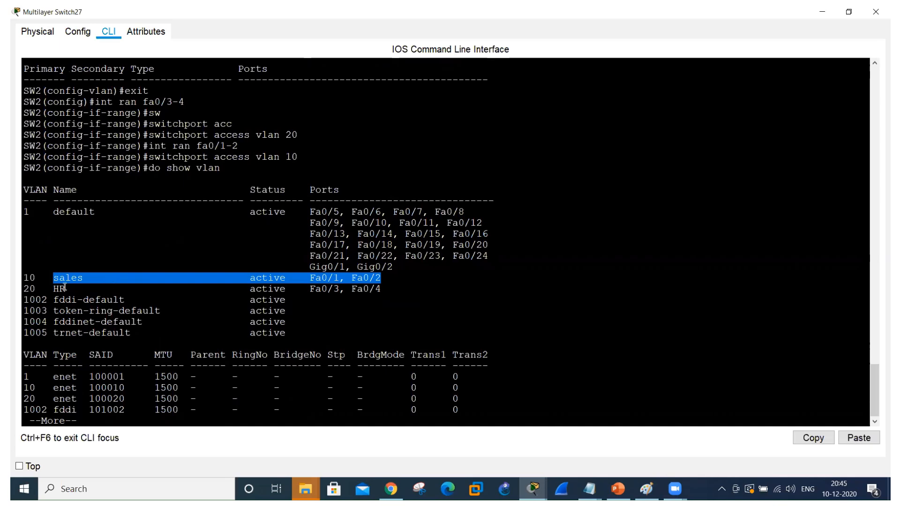
pyautogui.moveTo(54, 289); pyautogui.dragTo(379, 294)
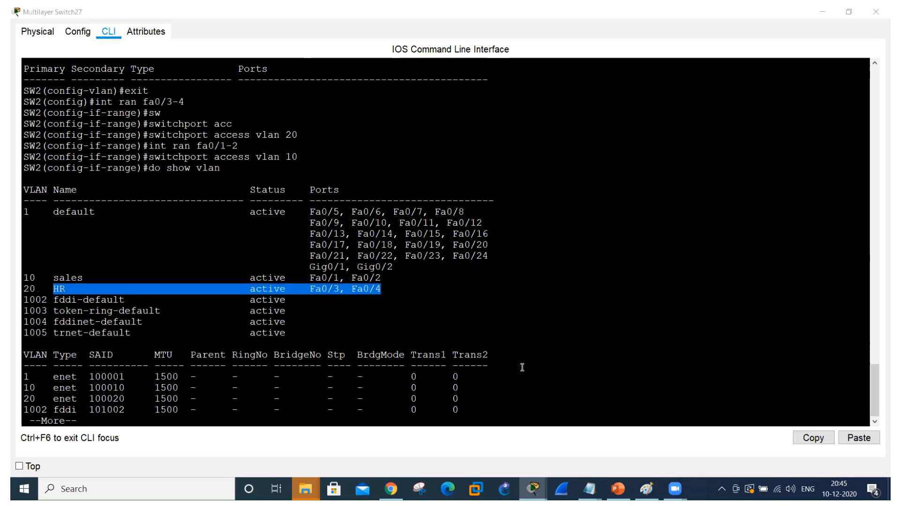
pyautogui.hotkey('alt', 'Tab')
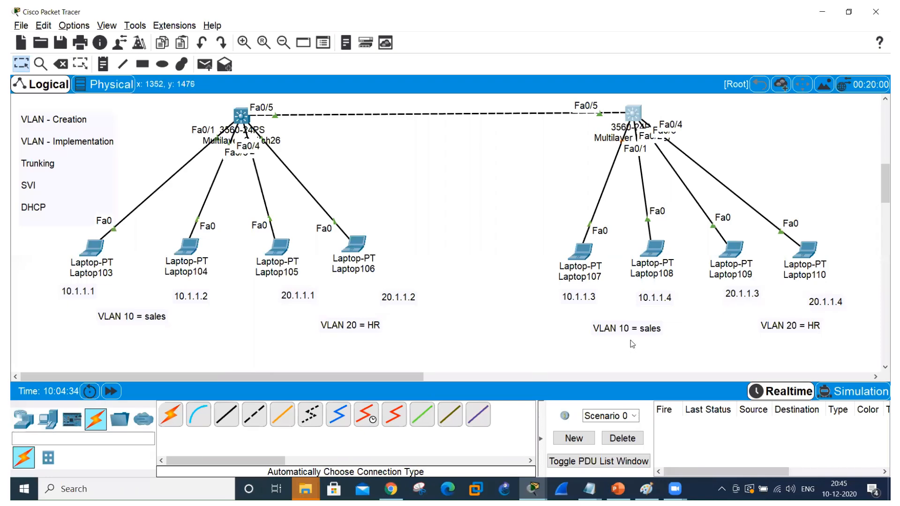
pyautogui.hotkey('alt', 'Tab')
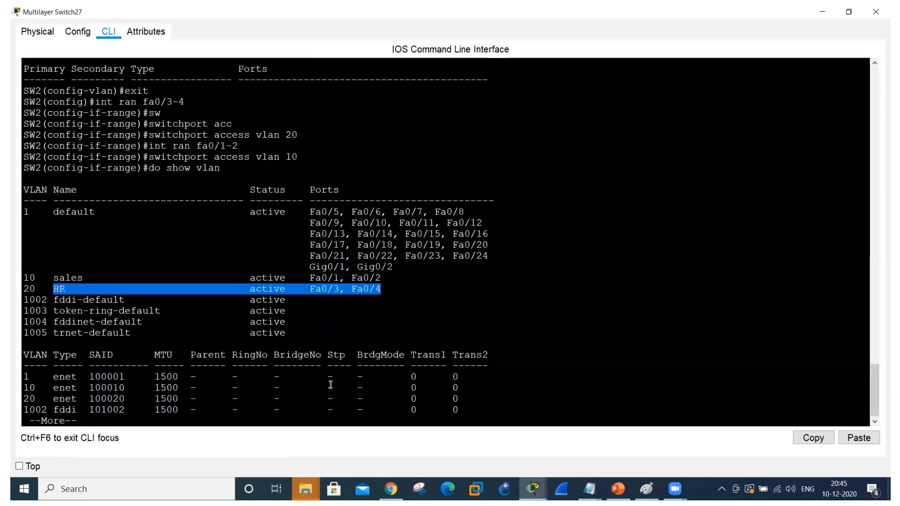
pyautogui.press('space')
pyautogui.hotkey('alt', 'Tab')
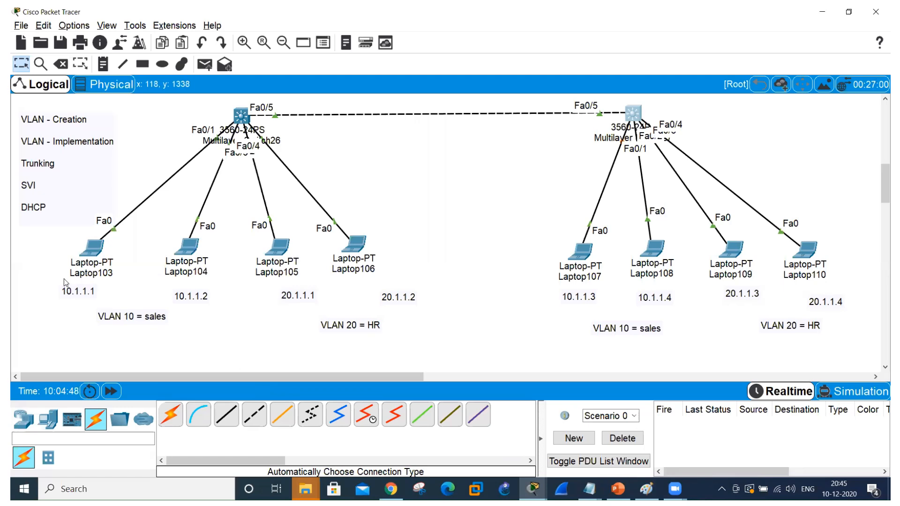
# Open Laptop103's IP configuration and set its static IPv4 address to 10.1.1.1.
pyautogui.click(92, 253)
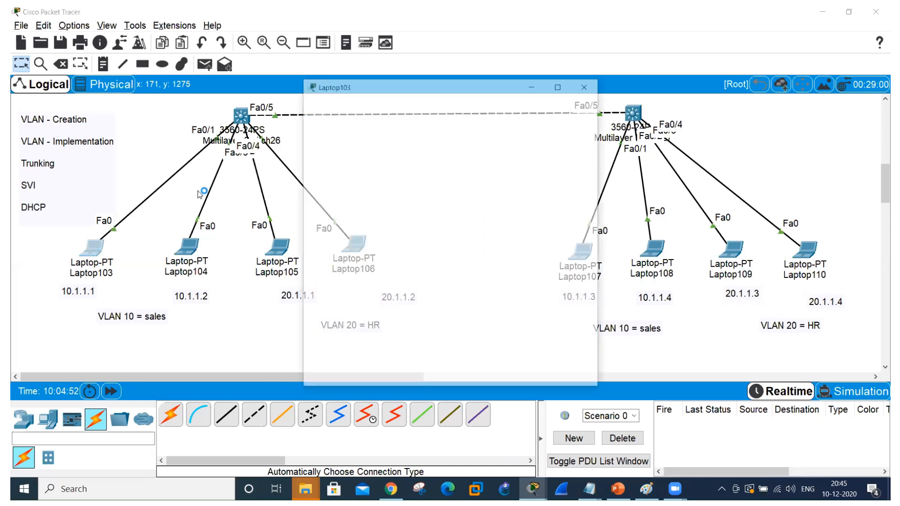
pyautogui.click(401, 109)
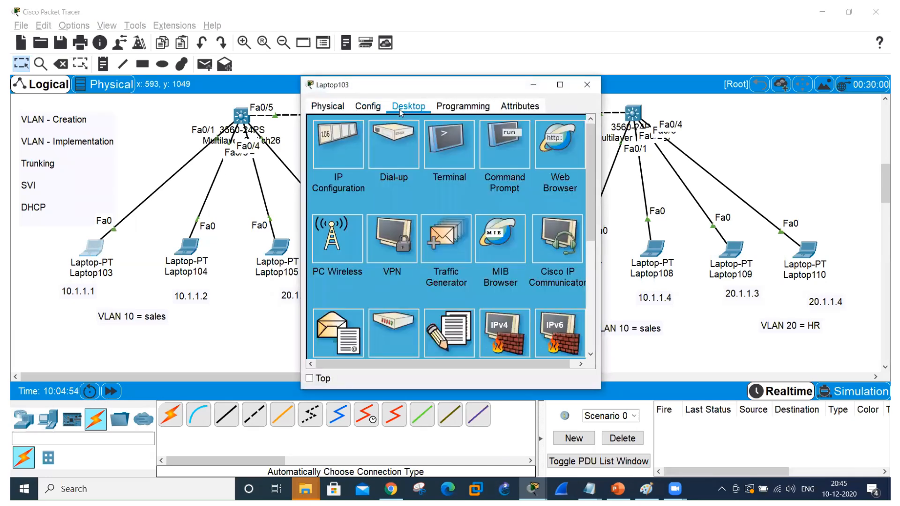
pyautogui.click(341, 134)
pyautogui.click(428, 183)
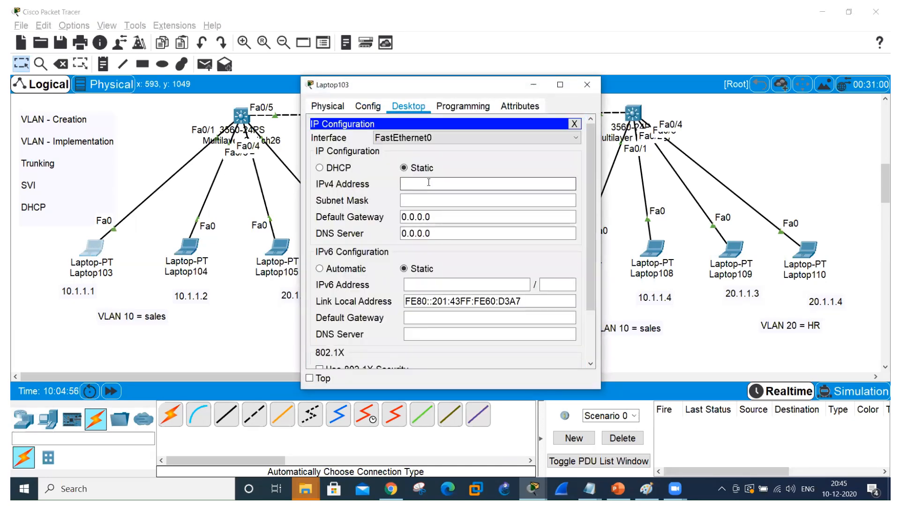
pyautogui.write('10.1.1.1')
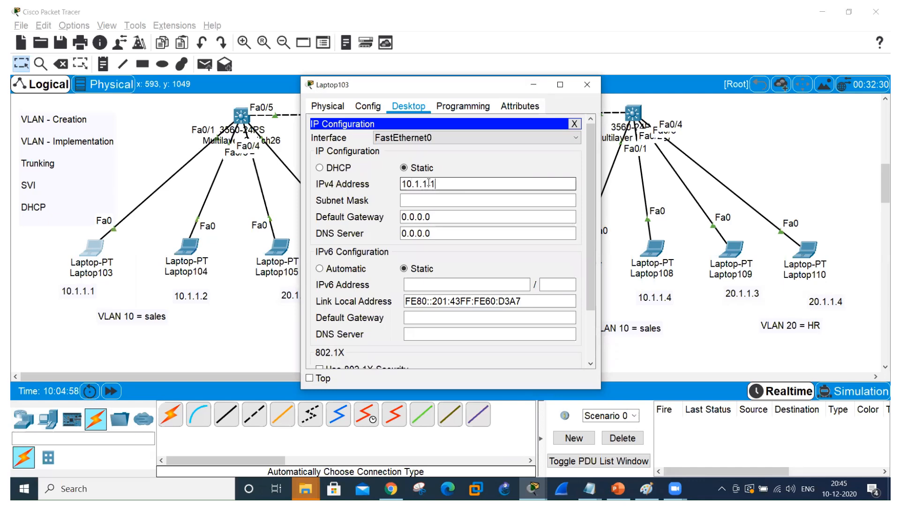
# Set Laptop103's subnet mask to 255.255.255.0 and close its window.
pyautogui.click(467, 199)
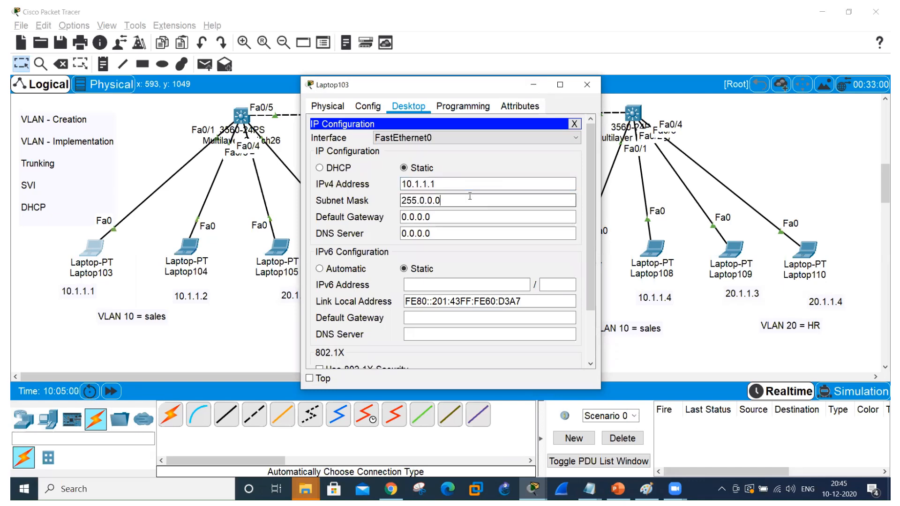
pyautogui.press('BackSpace')
pyautogui.press('BackSpace')
pyautogui.press('BackSpace')
pyautogui.press('BackSpace')
pyautogui.press('BackSpace')
pyautogui.write('255.25.0')
pyautogui.press('BackSpace')
pyautogui.press('BackSpace')
pyautogui.write('5.0')
pyautogui.click(583, 84)
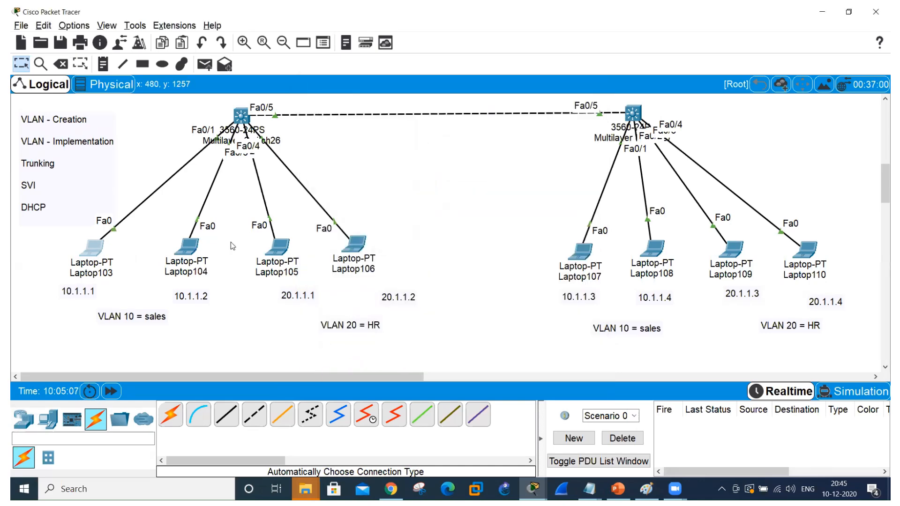
# Open Laptop104's IP configuration and set its static IPv4 address to 10.1.1.2.
pyautogui.click(188, 254)
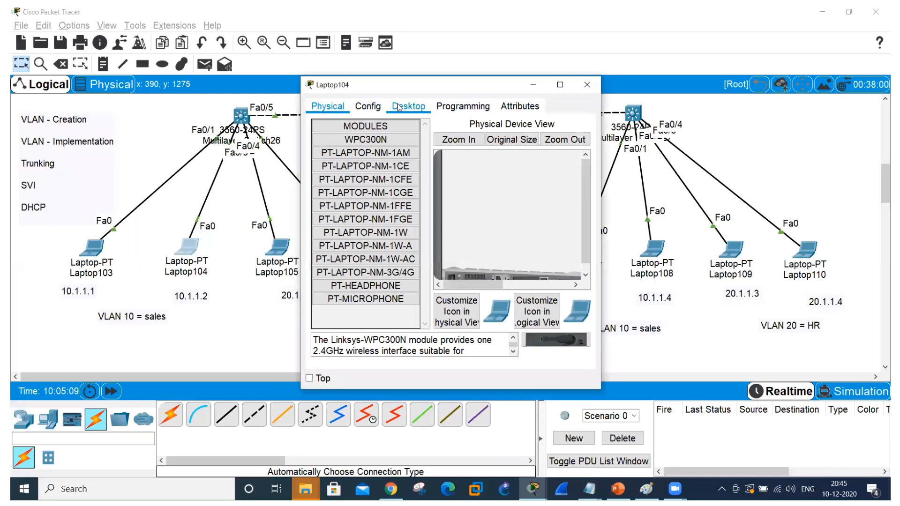
pyautogui.click(398, 108)
pyautogui.click(349, 144)
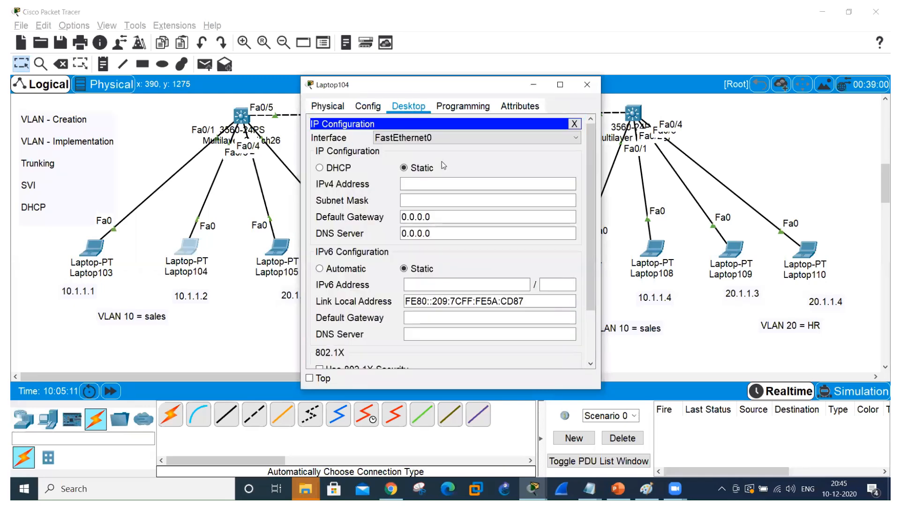
pyautogui.click(435, 184)
pyautogui.write('1')
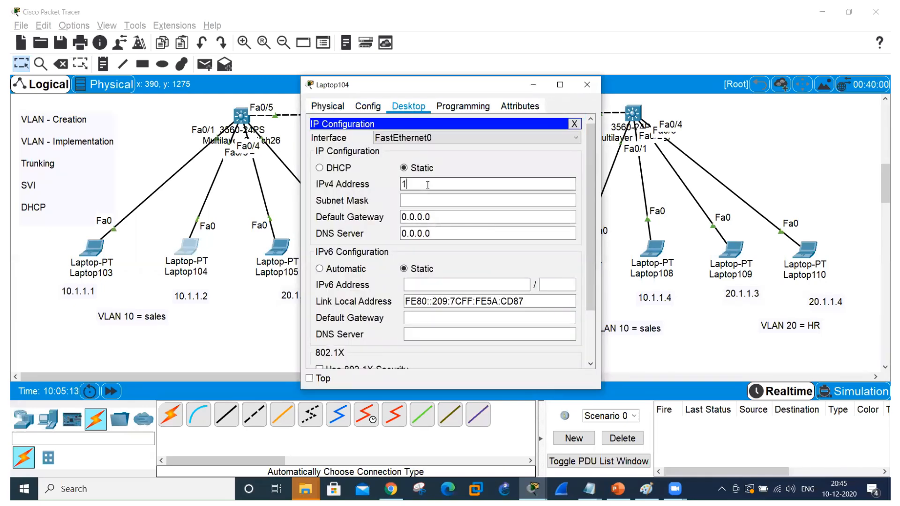
pyautogui.write('0.1.1.2')
# Set Laptop104's subnet mask to 255.255.255.0 and close its window.
pyautogui.click(459, 200)
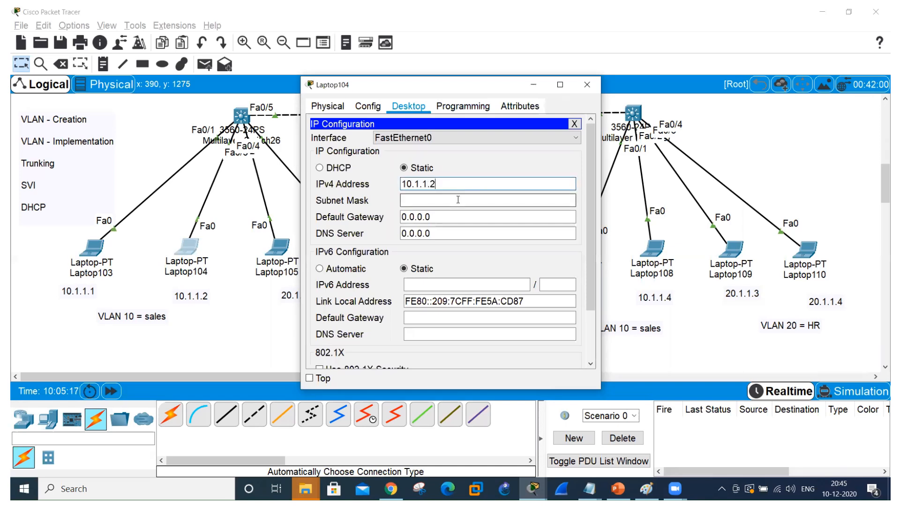
pyautogui.press('BackSpace')
pyautogui.press('BackSpace')
pyautogui.press('BackSpace')
pyautogui.press('BackSpace')
pyautogui.press('BackSpace')
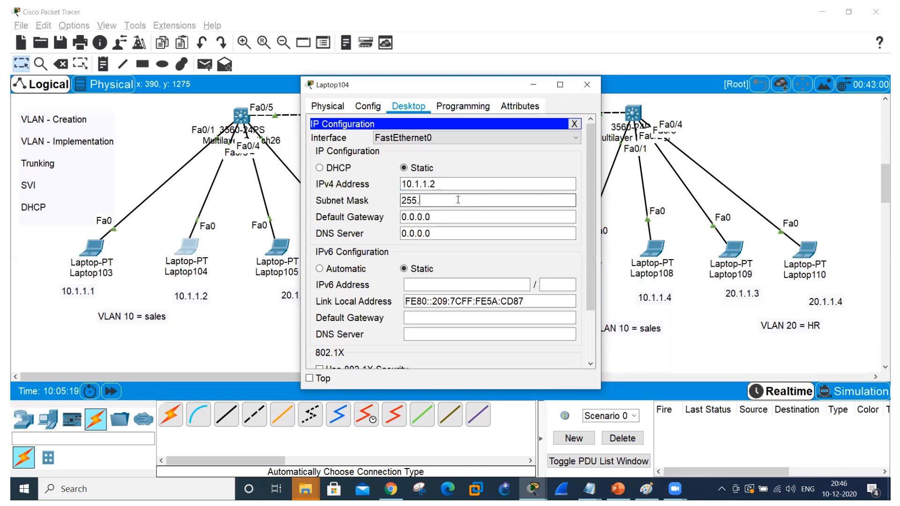
pyautogui.write('255.255.0')
pyautogui.click(595, 89)
# Open Laptop105's IP configuration and set its static IPv4 address to 20.1.1.1.
pyautogui.click(282, 246)
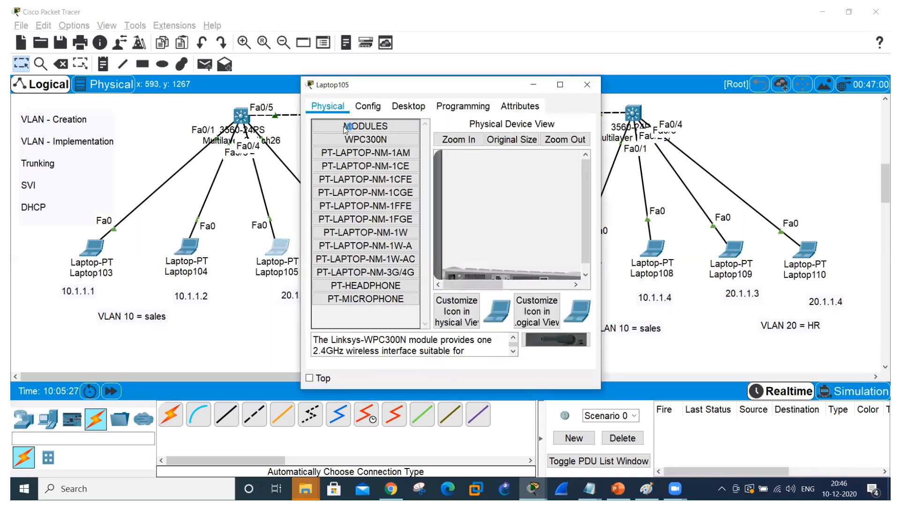
pyautogui.click(409, 106)
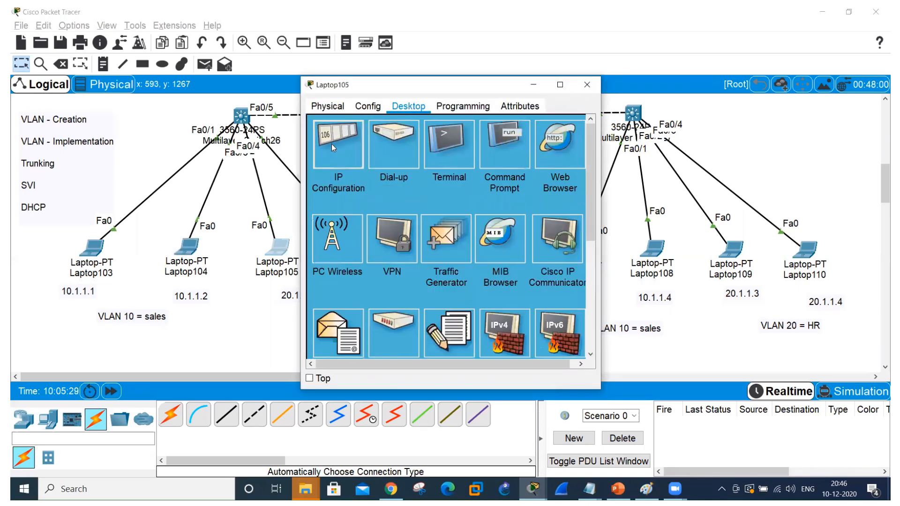
pyautogui.click(345, 135)
pyautogui.write('20.1.1.1')
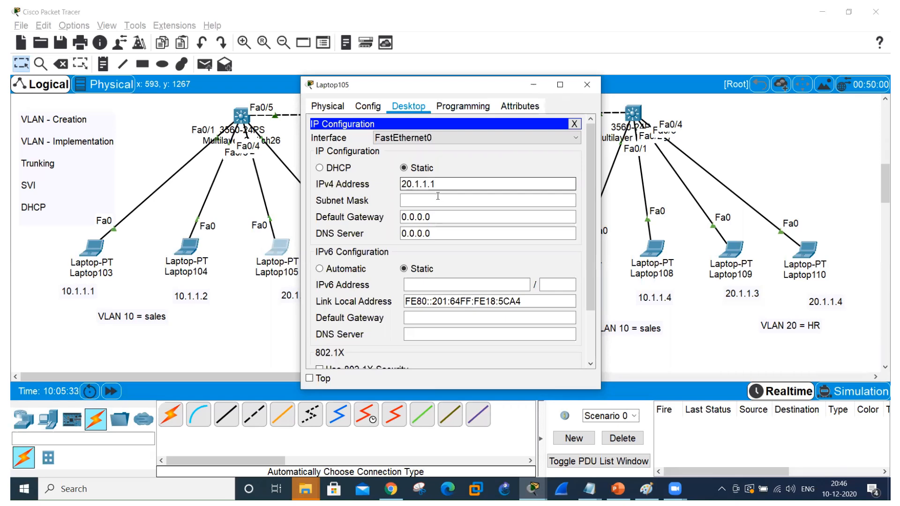
# Set Laptop105's subnet mask to 255.255.255.0 and close its window.
pyautogui.click(452, 200)
pyautogui.press('BackSpace')
pyautogui.press('BackSpace')
pyautogui.press('BackSpace')
pyautogui.press('BackSpace')
pyautogui.press('BackSpace')
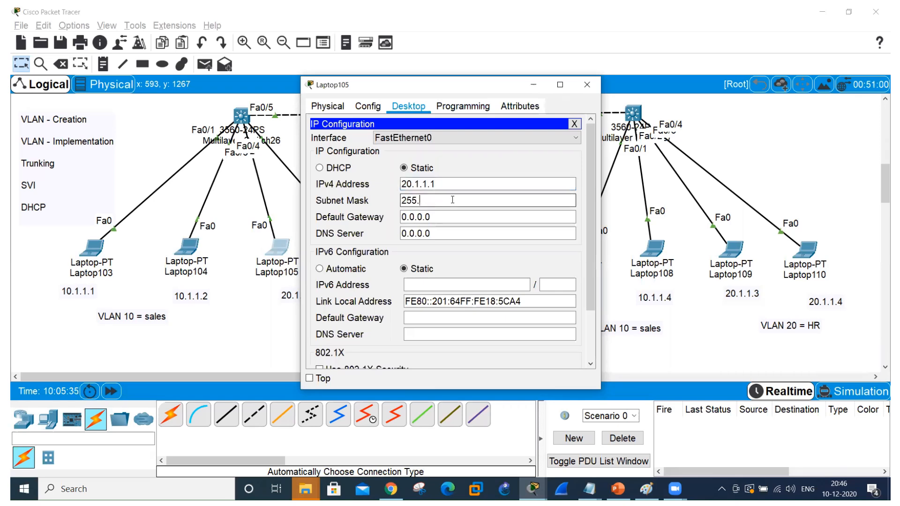
pyautogui.write('255.255.0')
pyautogui.click(587, 84)
# Open Laptop107's IP configuration and set its static IPv4 address to 10.1.1.3.
pyautogui.click(583, 254)
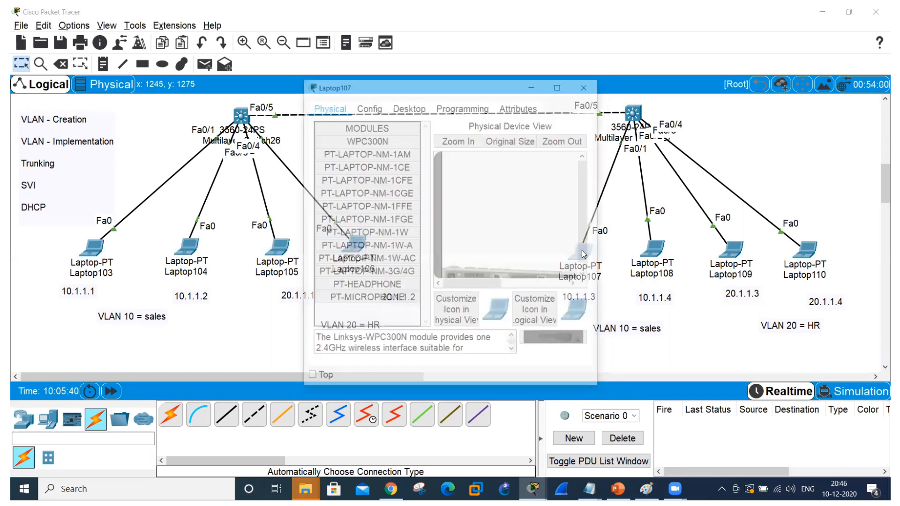
pyautogui.click(389, 111)
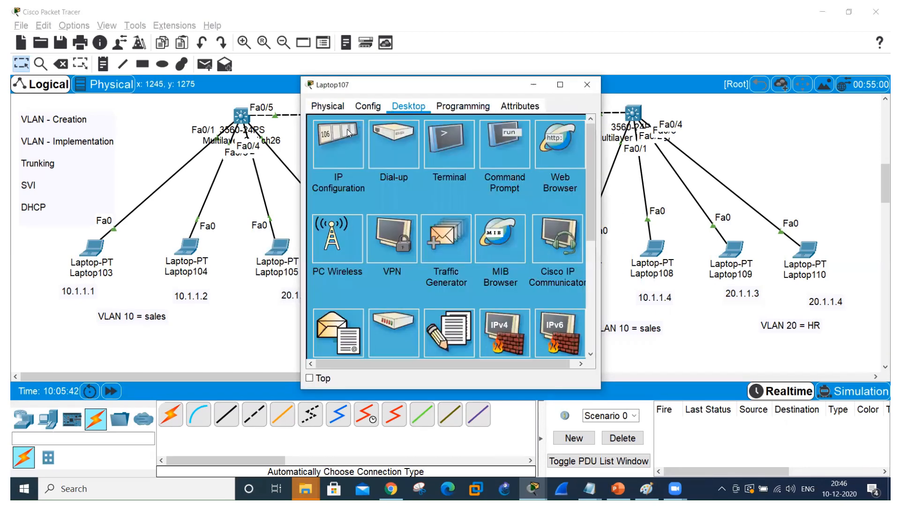
pyautogui.click(342, 135)
pyautogui.click(433, 182)
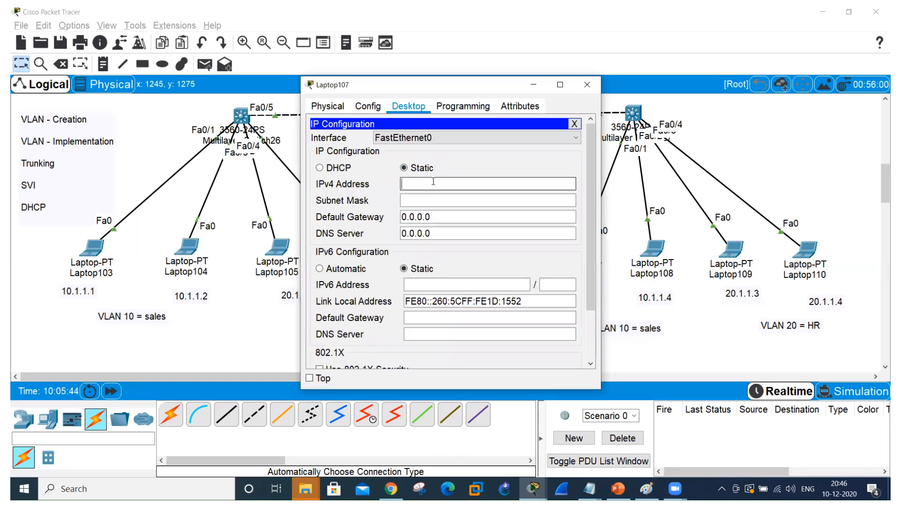
pyautogui.write('10.1.1.3')
# Set Laptop107's subnet mask to 255.255.255.0 and close its window.
pyautogui.click(461, 199)
pyautogui.press('BackSpace')
pyautogui.press('BackSpace')
pyautogui.press('BackSpace')
pyautogui.press('BackSpace')
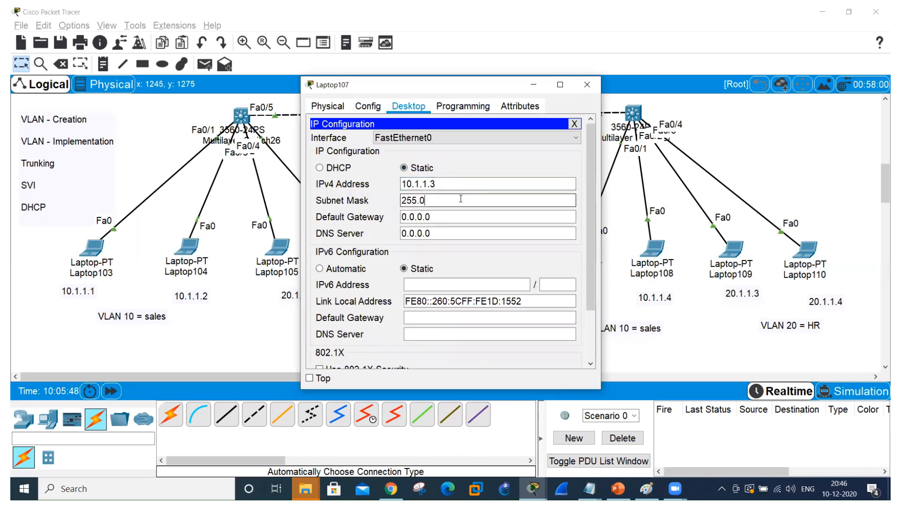
pyautogui.press('BackSpace')
pyautogui.write('255.255.')
pyautogui.press('BackSpace')
pyautogui.write('5.0')
pyautogui.click(587, 85)
# Open Laptop109's IP configuration and set its static IPv4 address to 20.1.1.3.
pyautogui.click(732, 249)
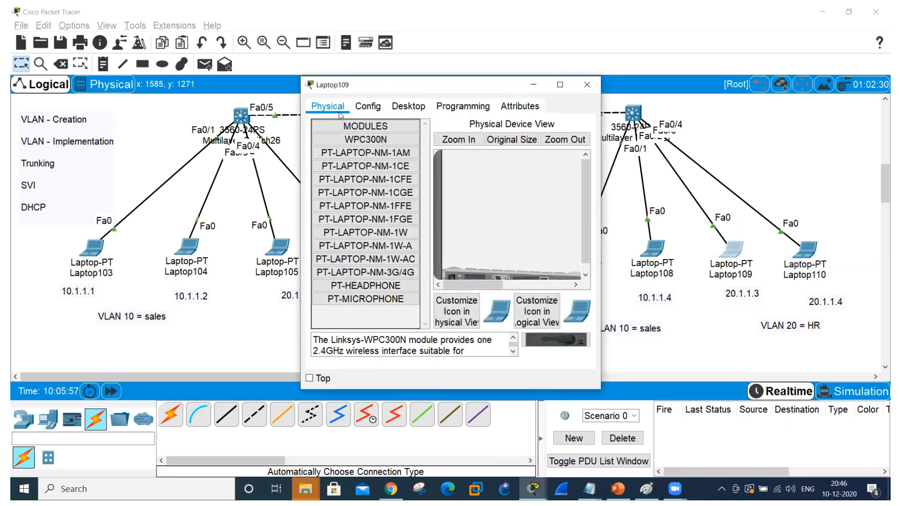
pyautogui.click(412, 105)
pyautogui.click(321, 145)
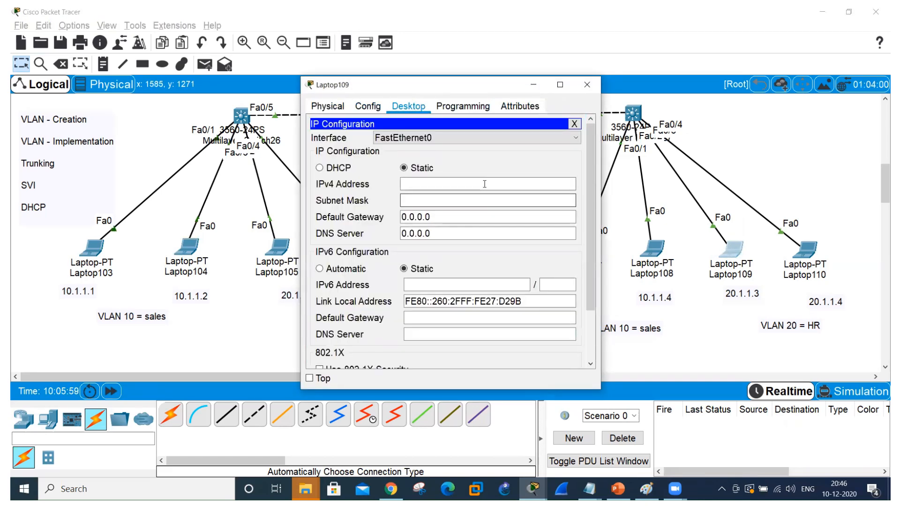
pyautogui.click(485, 183)
pyautogui.write('20.1.1.3')
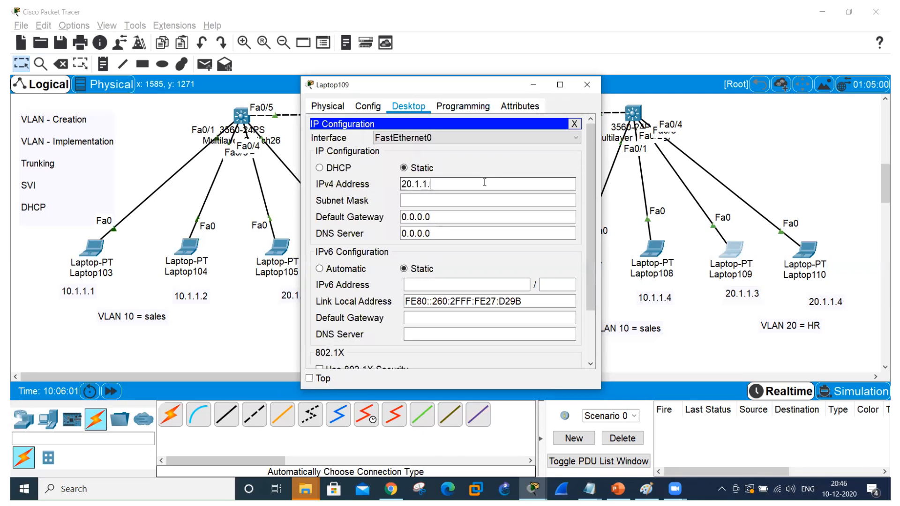
# Set Laptop109's subnet mask to 255.255.255.0 and close its window.
pyautogui.click(480, 198)
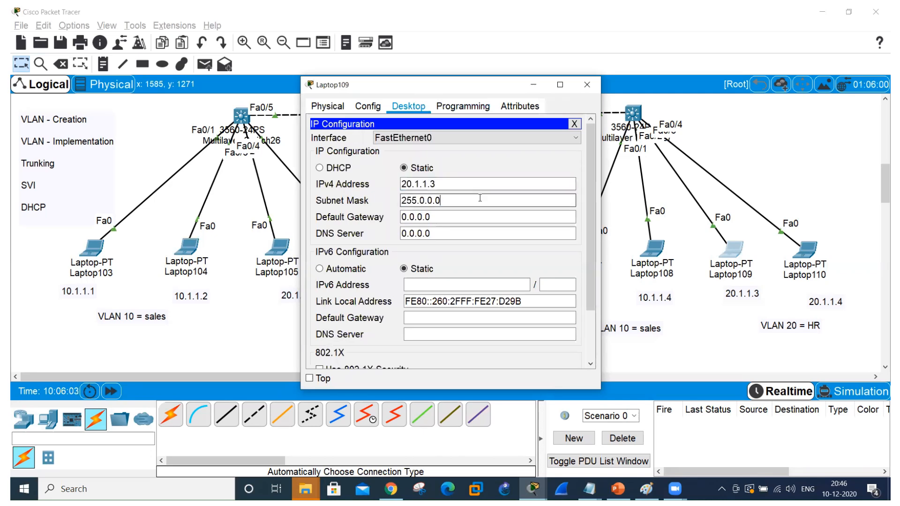
pyautogui.press('BackSpace')
pyautogui.press('BackSpace')
pyautogui.press('BackSpace')
pyautogui.press('BackSpace')
pyautogui.press('BackSpace')
pyautogui.press('BackSpace')
pyautogui.write('.255.255.0')
pyautogui.click(586, 84)
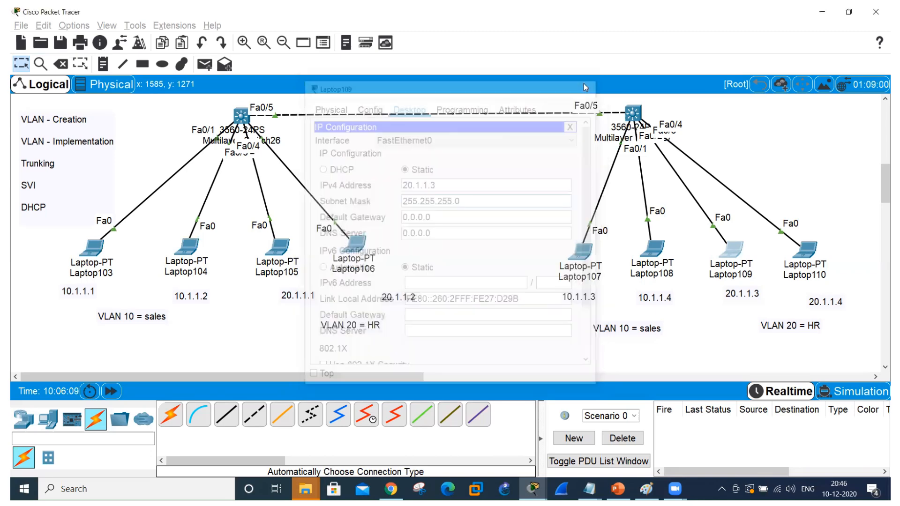
# Ping 10.1.1.2 from Laptop103's command prompt and maximize the window to read the replies.
pyautogui.click(92, 247)
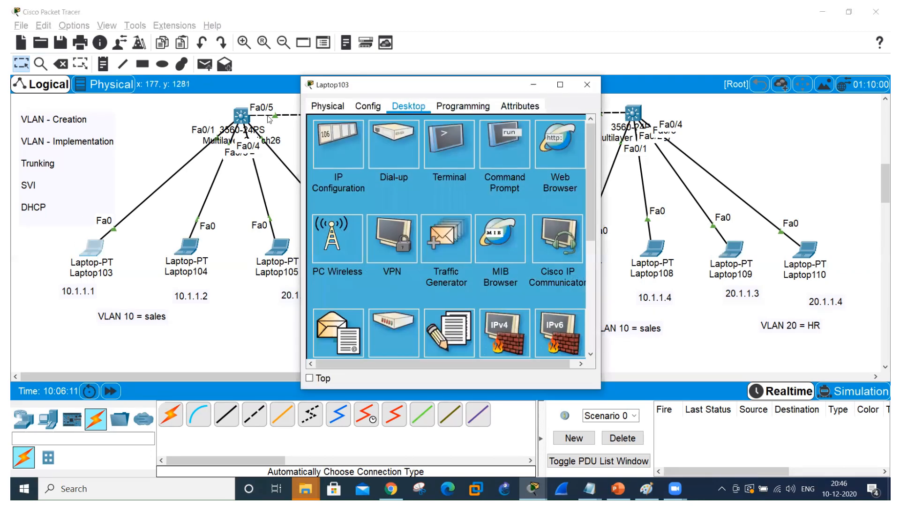
pyautogui.click(504, 139)
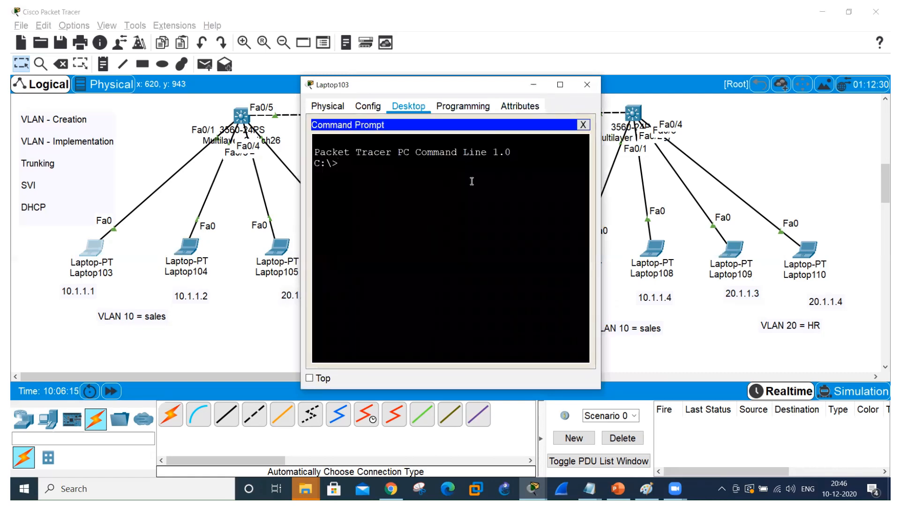
pyautogui.write('ping 10.1.1.2')
pyautogui.press('Return')
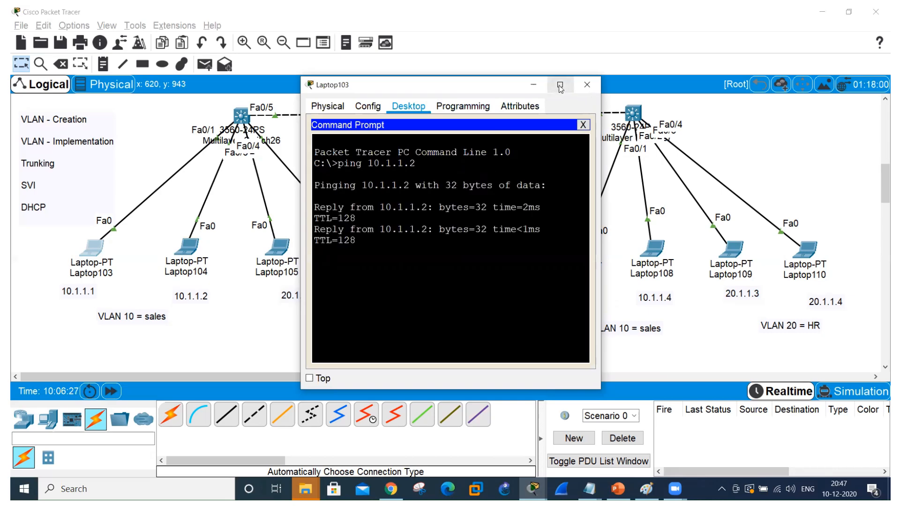
pyautogui.click(560, 85)
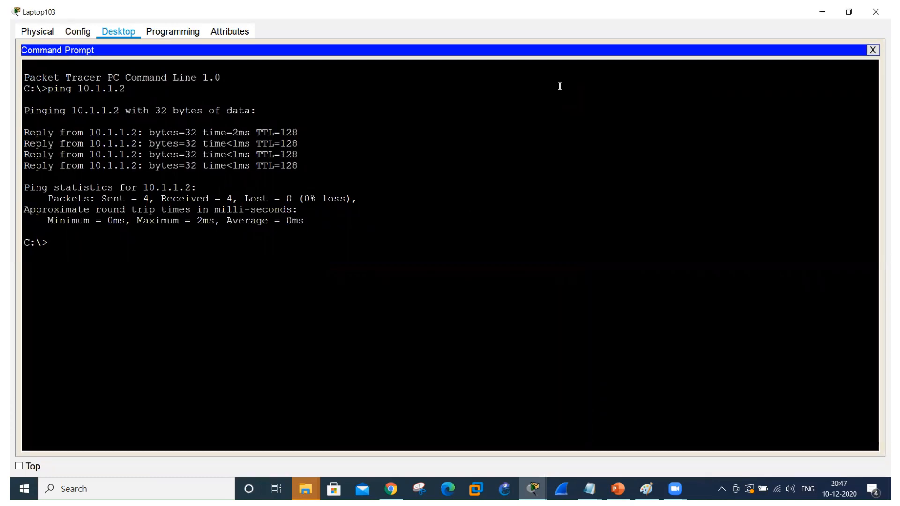
# Ping 10.1.1.3 from Laptop103 to test connectivity to the VLAN 10 laptop on the other switch.
pyautogui.hotkey('alt', 'Tab')
pyautogui.press('Up')
pyautogui.press('BackSpace')
pyautogui.write('3')
pyautogui.press('Return')
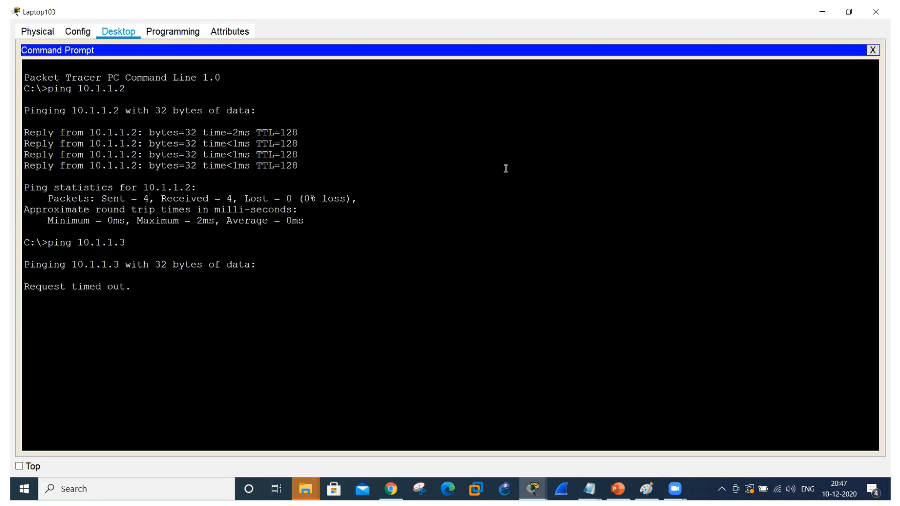
# Return to the topology, open SW1's command line and page through the remaining VLAN output back to the configuration prompt.
pyautogui.hotkey('alt', 'Tab')
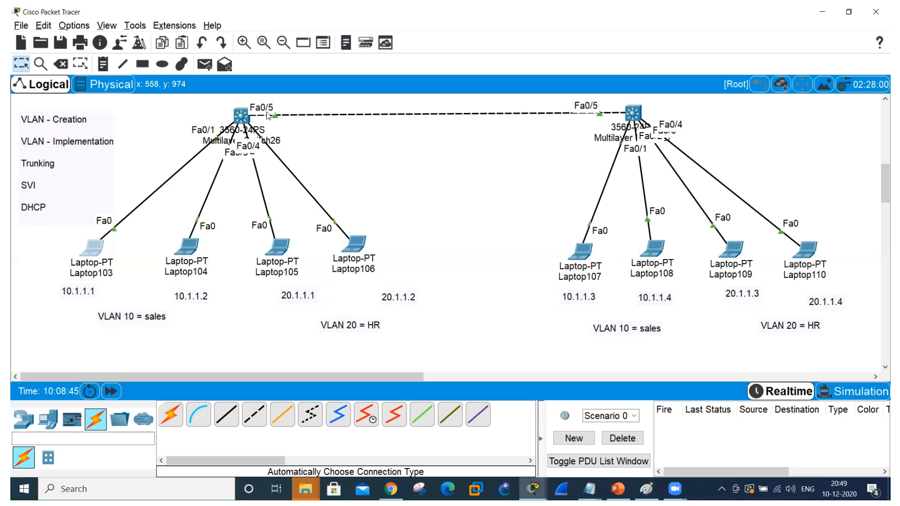
pyautogui.moveTo(264, 121)
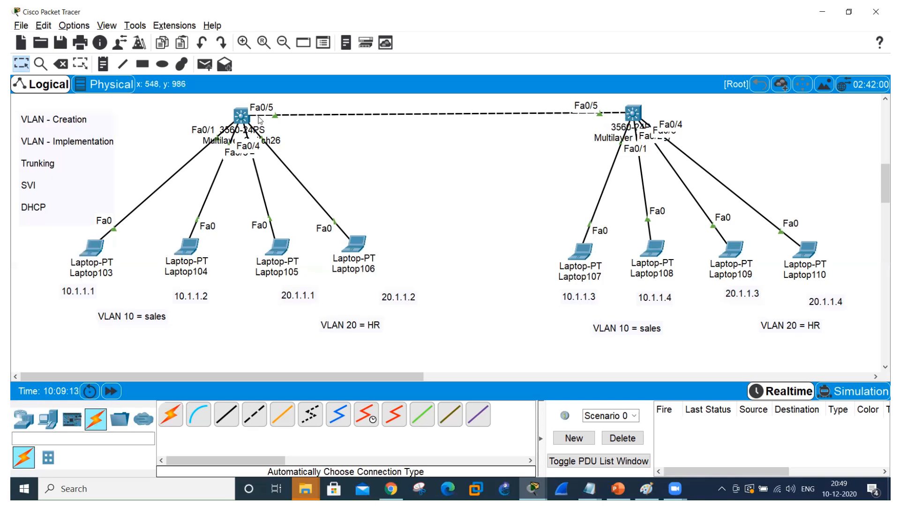
pyautogui.click(240, 116)
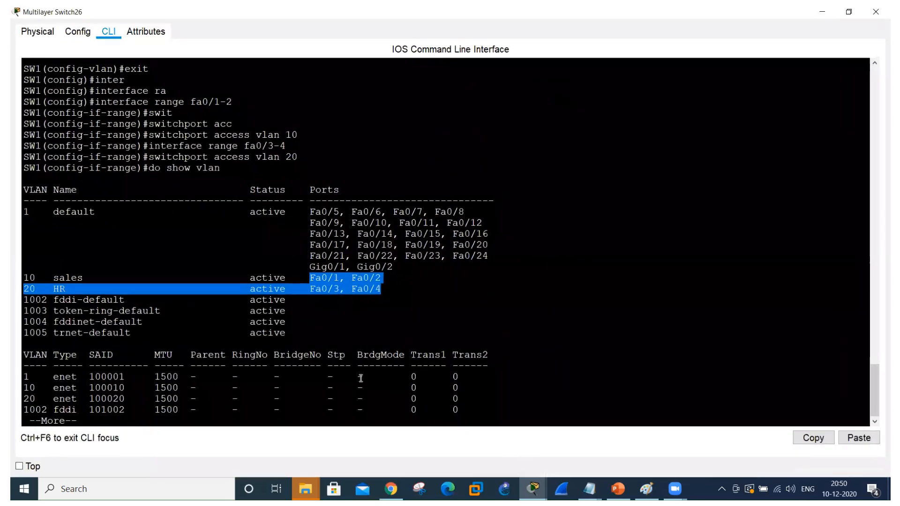
pyautogui.click(361, 378)
pyautogui.press('Return')
pyautogui.press('Return')
pyautogui.press('Return')
pyautogui.press('space')
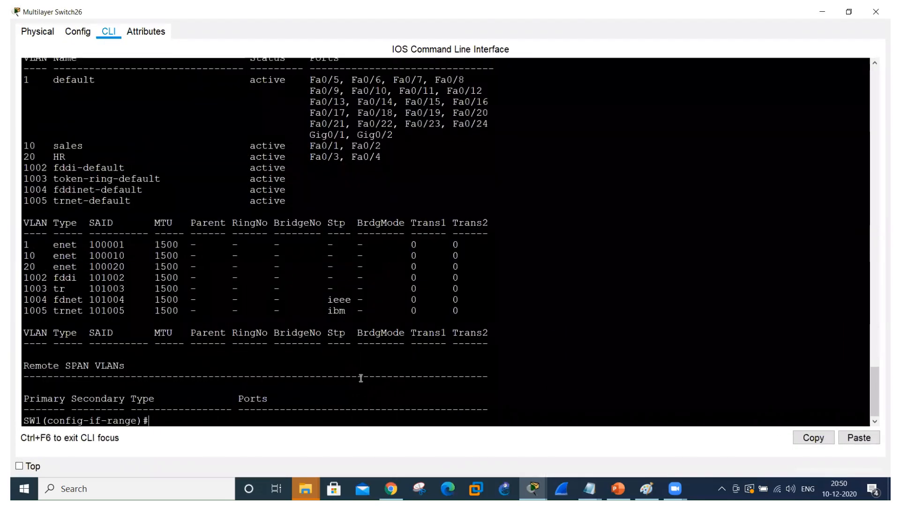
# Leave interface-range mode on SW1 and enter configuration mode for interface fa0/5.
pyautogui.write('exit')
pyautogui.press('Return')
pyautogui.write('in')
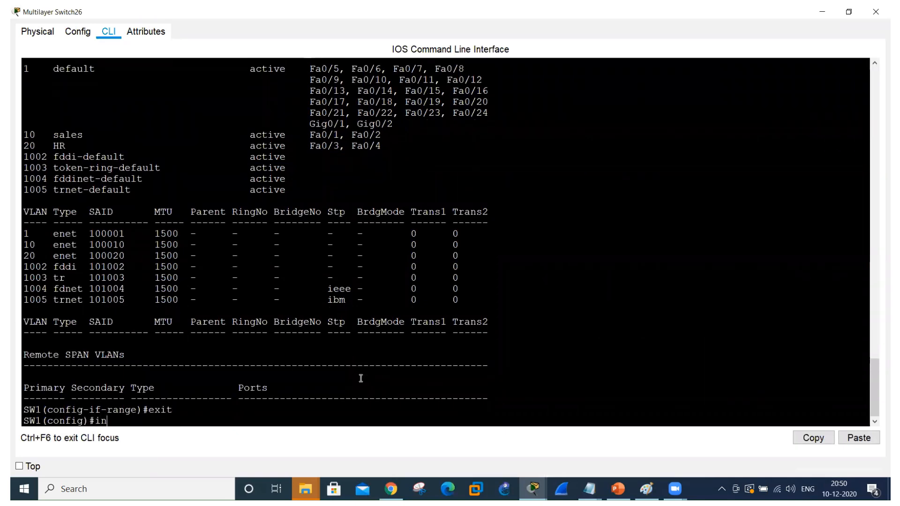
pyautogui.write('t fa0/5')
pyautogui.press('Return')
# Start a switchport command on SW1's fa0/5, list its available options and highlight the trunk entry and its description.
pyautogui.write('swi')
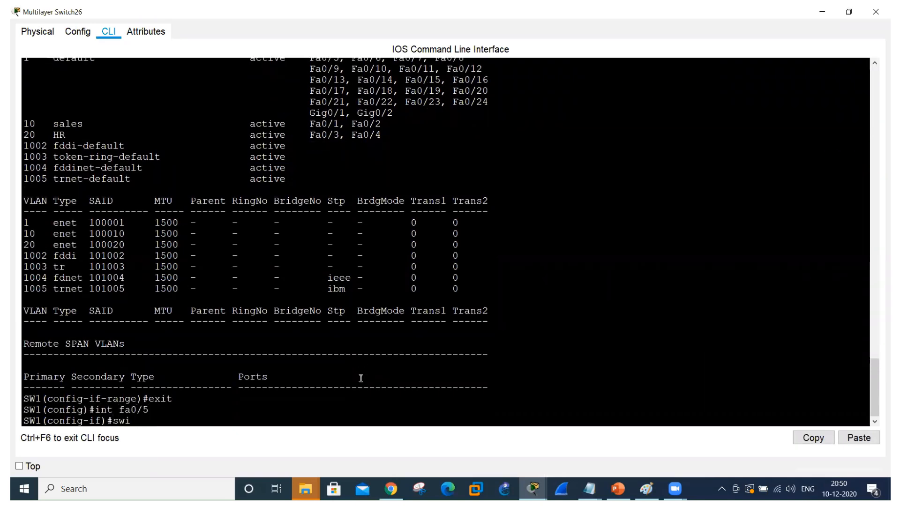
pyautogui.press('Tab')
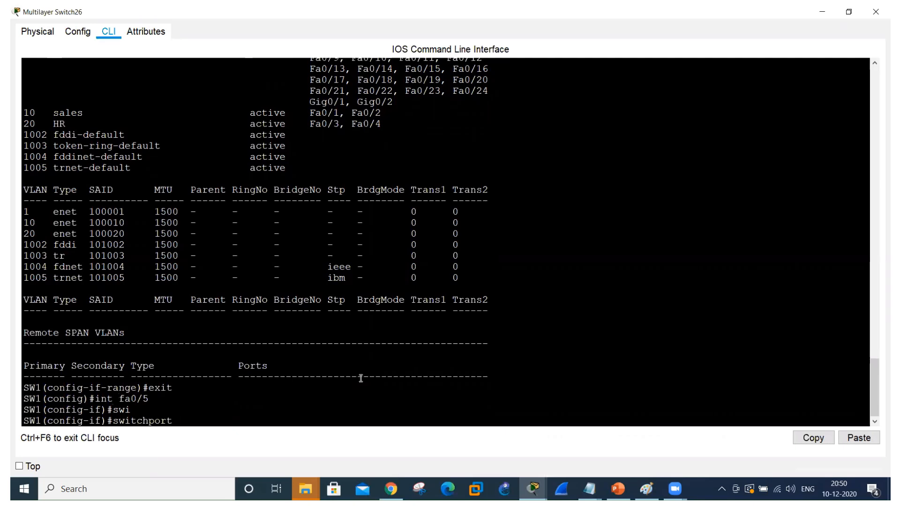
pyautogui.write('?')
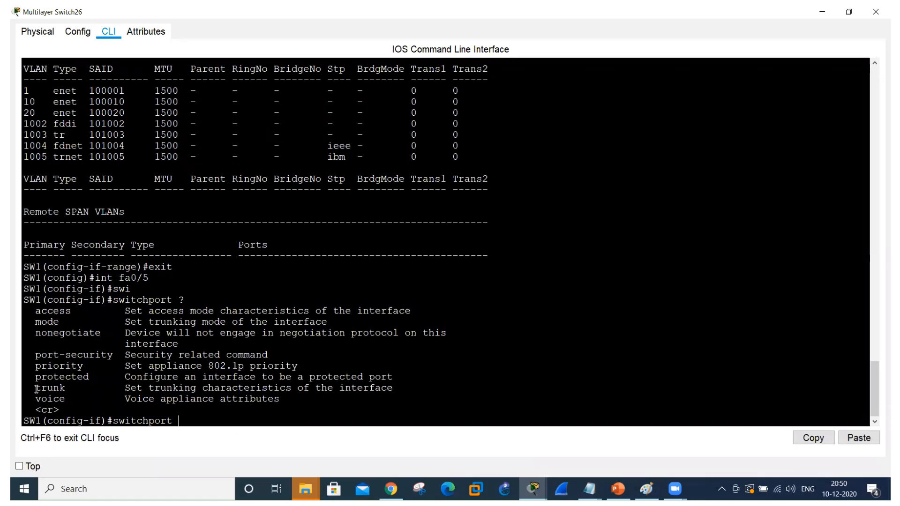
pyautogui.moveTo(36, 389); pyautogui.dragTo(71, 388)
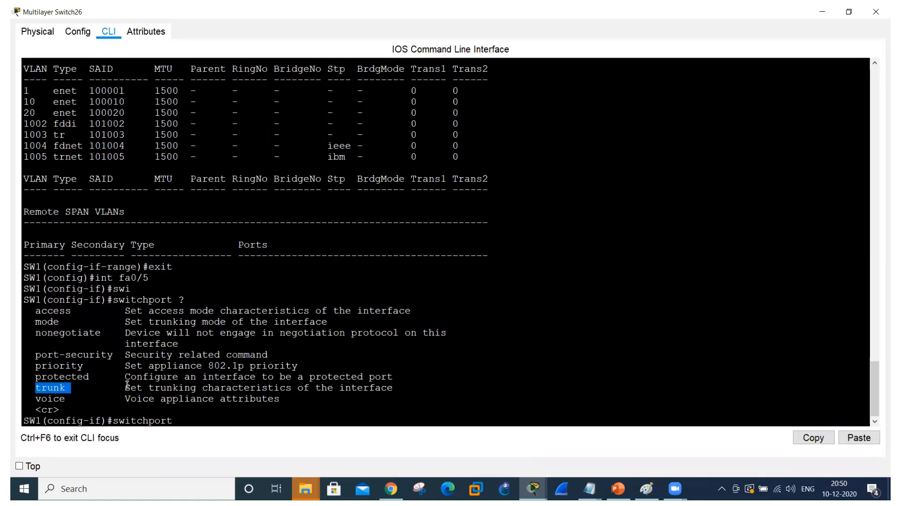
pyautogui.moveTo(127, 386); pyautogui.dragTo(437, 395)
pyautogui.click(183, 420)
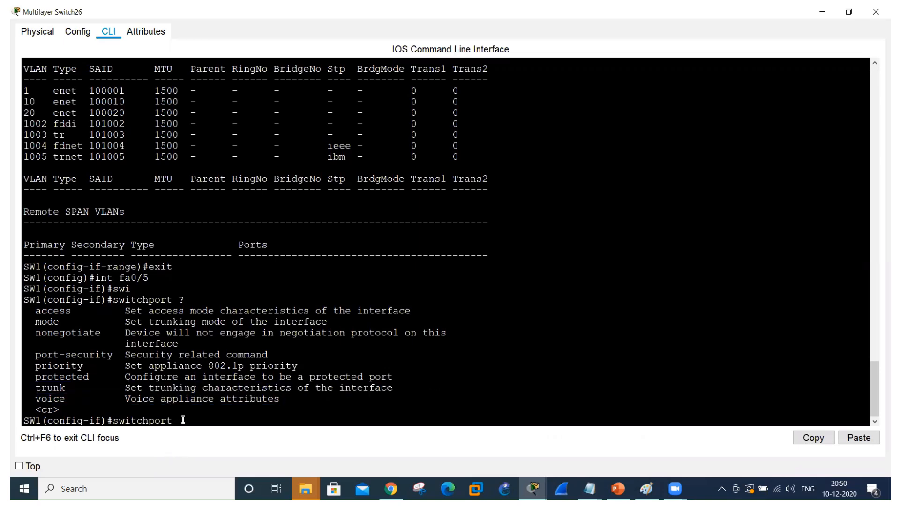
# Extend the command to switchport trunk, list its options and highlight the encapsulation description.
pyautogui.write('tr')
pyautogui.press('Tab')
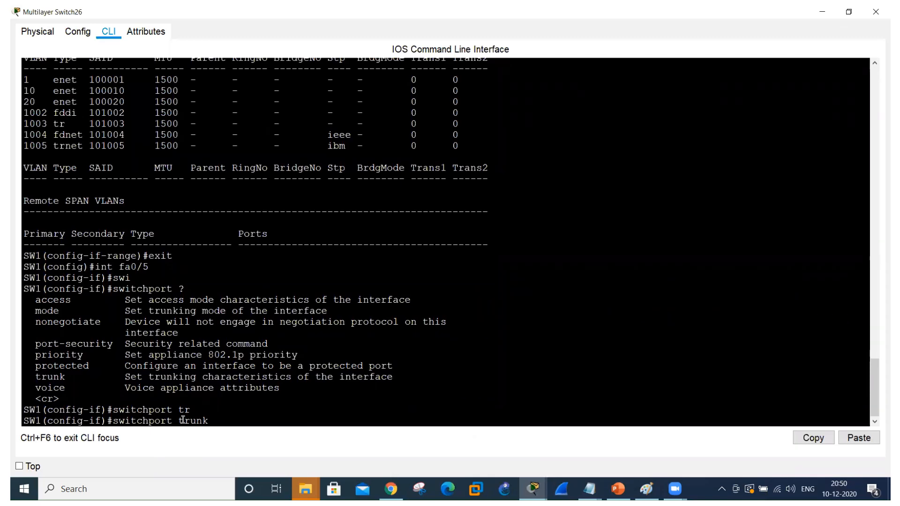
pyautogui.write('?')
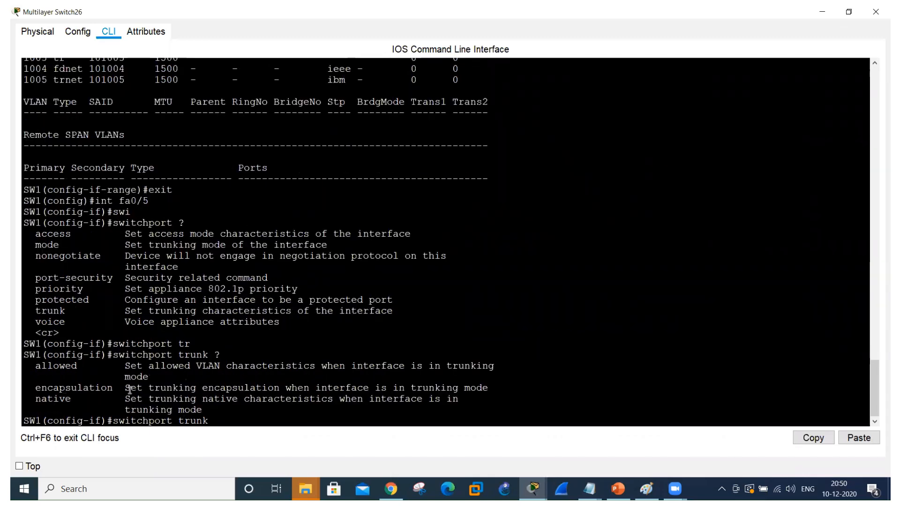
pyautogui.moveTo(127, 388); pyautogui.dragTo(476, 388)
pyautogui.click(221, 415)
# Check the available encapsulation types and set trunk encapsulation to dot1q on SW1's fa0/5.
pyautogui.write('e')
pyautogui.write('n')
pyautogui.press('Tab')
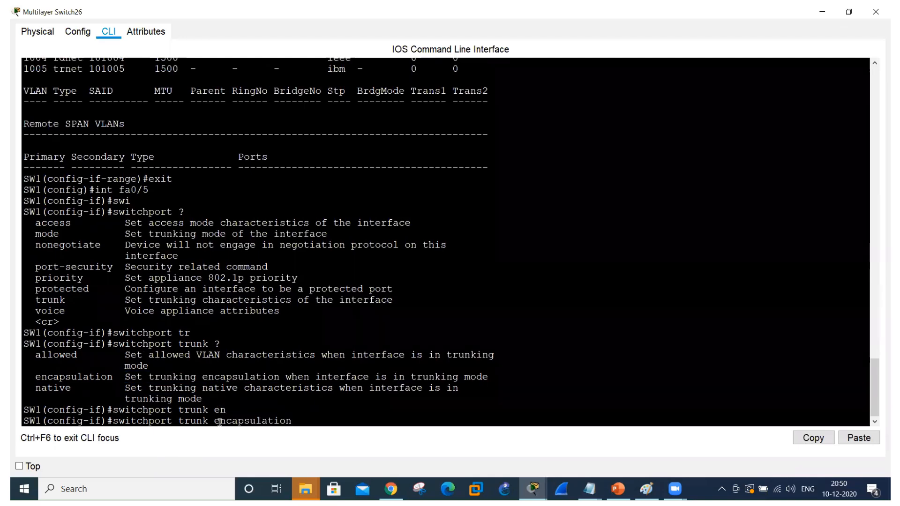
pyautogui.write('?')
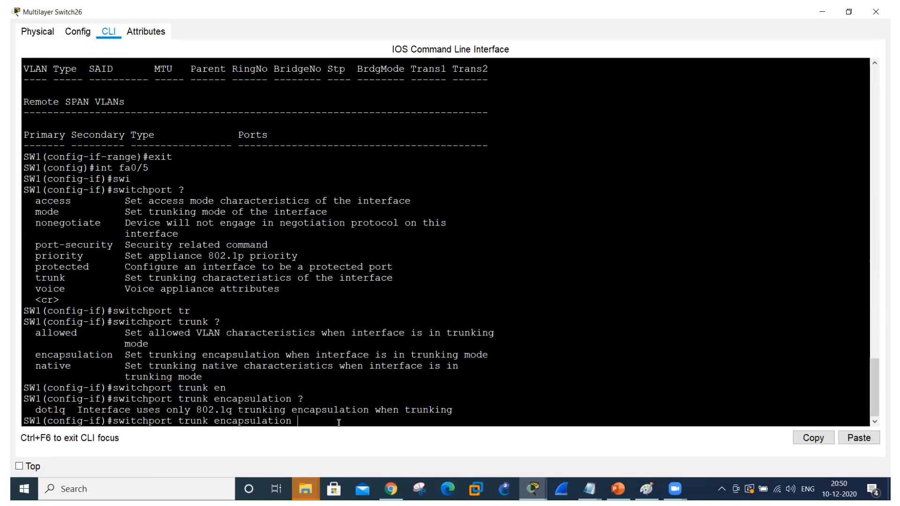
pyautogui.write('d')
pyautogui.press('Tab')
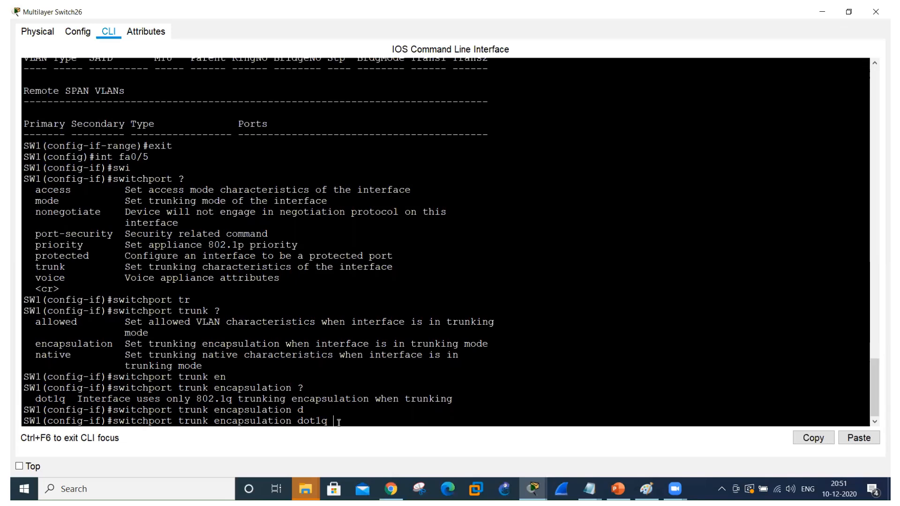
pyautogui.press('Return')
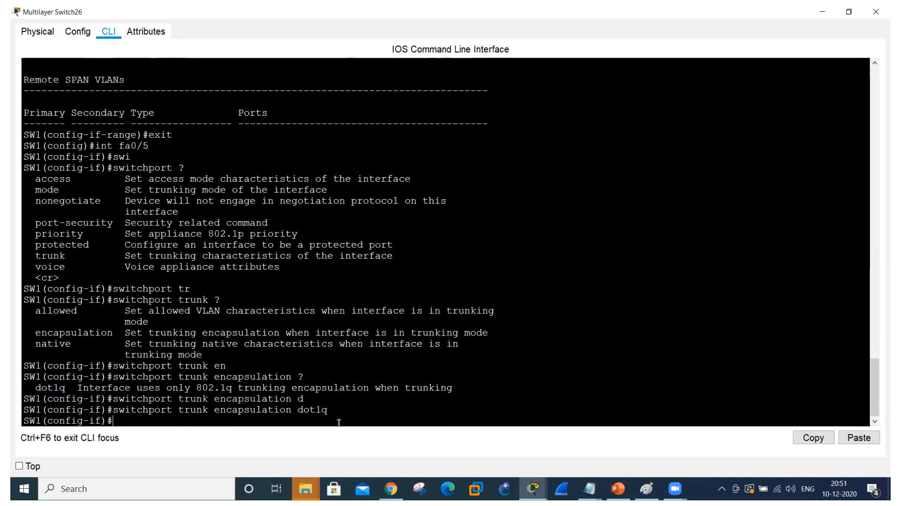
# Show SW1's trunk interfaces from configuration mode with do show int tr.
pyautogui.write('do show int tr')
pyautogui.press('Return')
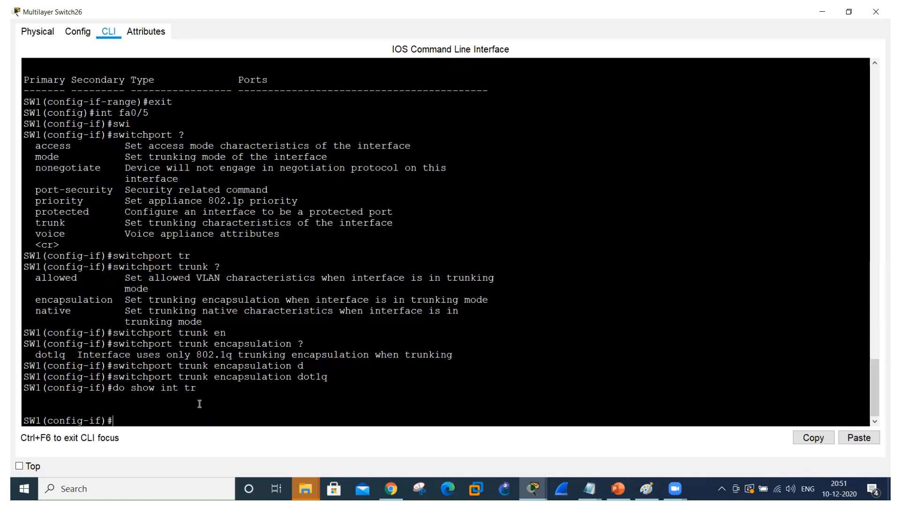
# Re-enter interface fa0/5 on SW1 and reapply the dot1q trunk encapsulation.
pyautogui.press('Up')
pyautogui.press('Up')
pyautogui.press('Up')
pyautogui.press('Return')
pyautogui.press('Up')
pyautogui.press('Up')
pyautogui.press('Up')
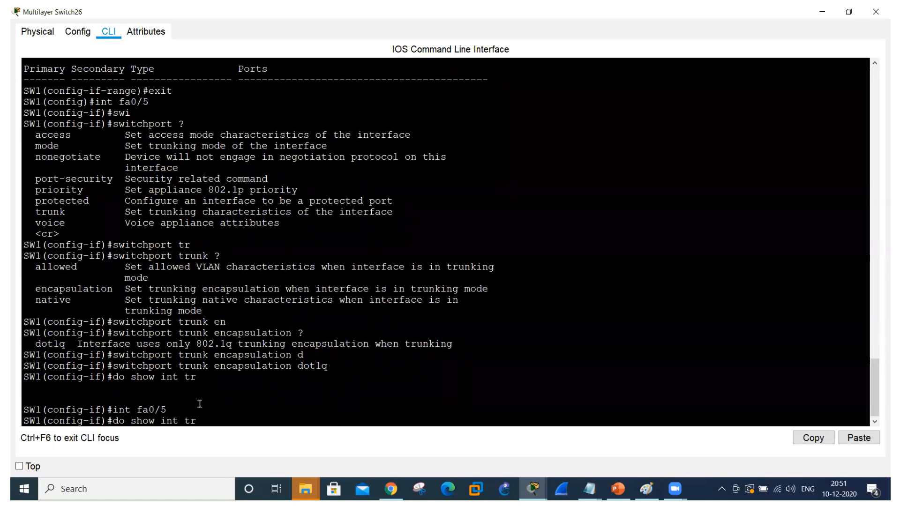
pyautogui.press('Return')
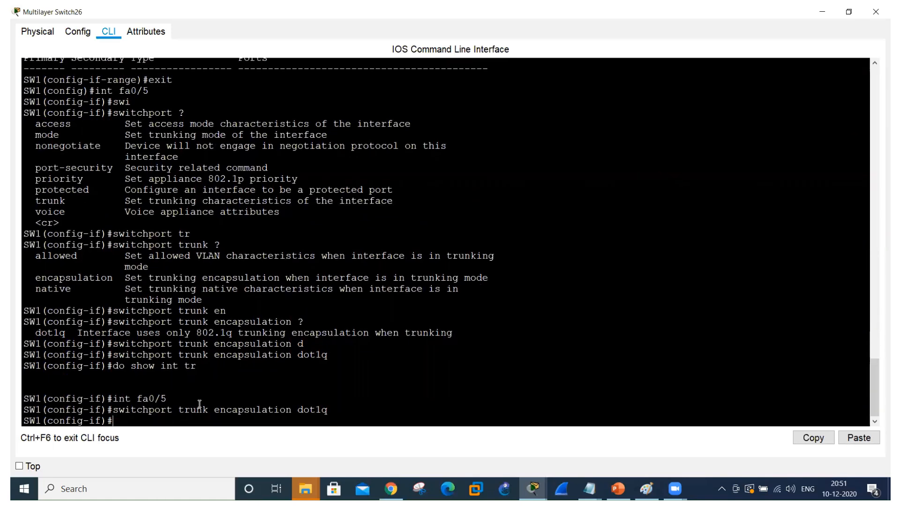
# Set the switchport mode of SW1's fa0/5 to trunk and return to the prompt.
pyautogui.write('swi')
pyautogui.press('Tab')
pyautogui.write('mo')
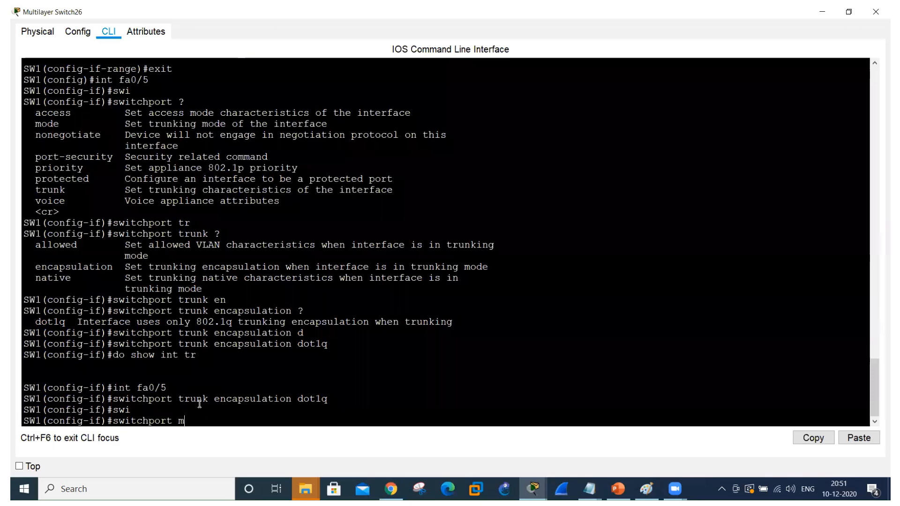
pyautogui.press('Tab')
pyautogui.write('tr')
pyautogui.press('Tab')
pyautogui.press('Return')
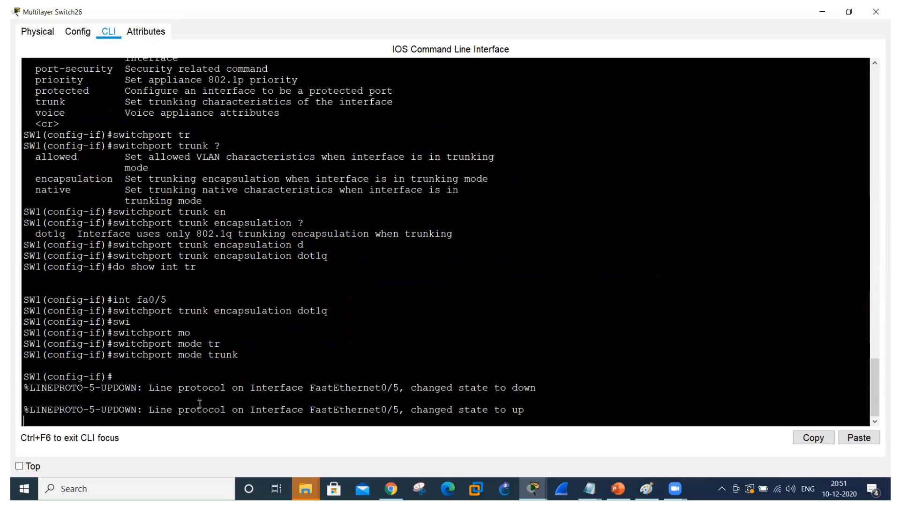
pyautogui.press('Return')
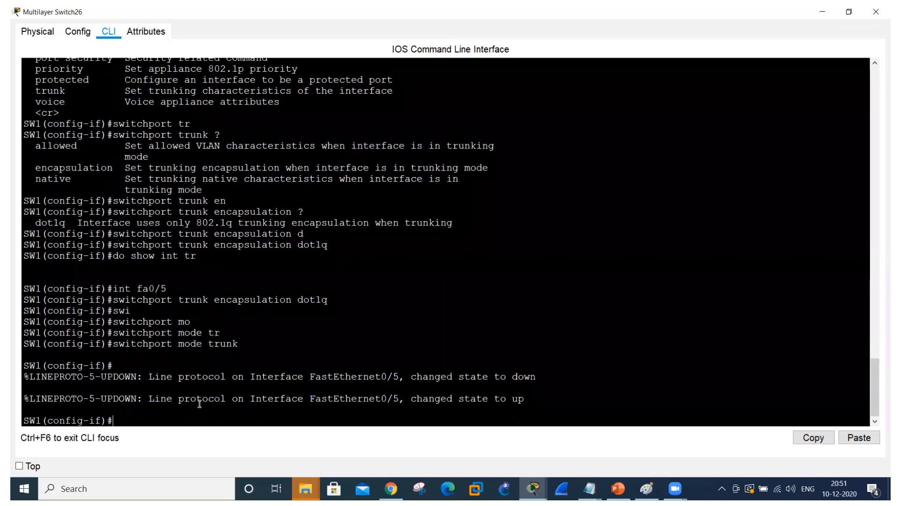
# Show SW1's trunk interfaces again and examine the port, trunking status, allowed VLANs and active VLANs.
pyautogui.press('Up')
pyautogui.press('Up')
pyautogui.press('Up')
pyautogui.press('Up')
pyautogui.press('Return')
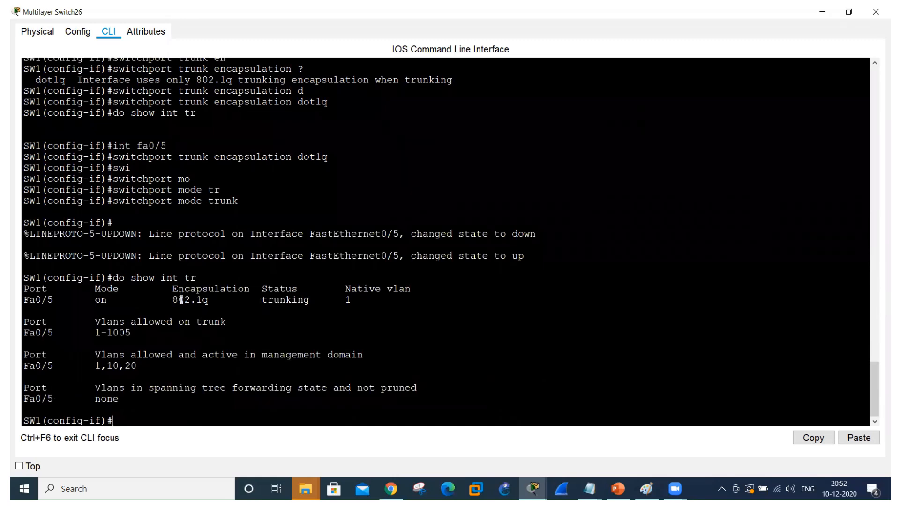
pyautogui.moveTo(179, 300); pyautogui.dragTo(320, 304)
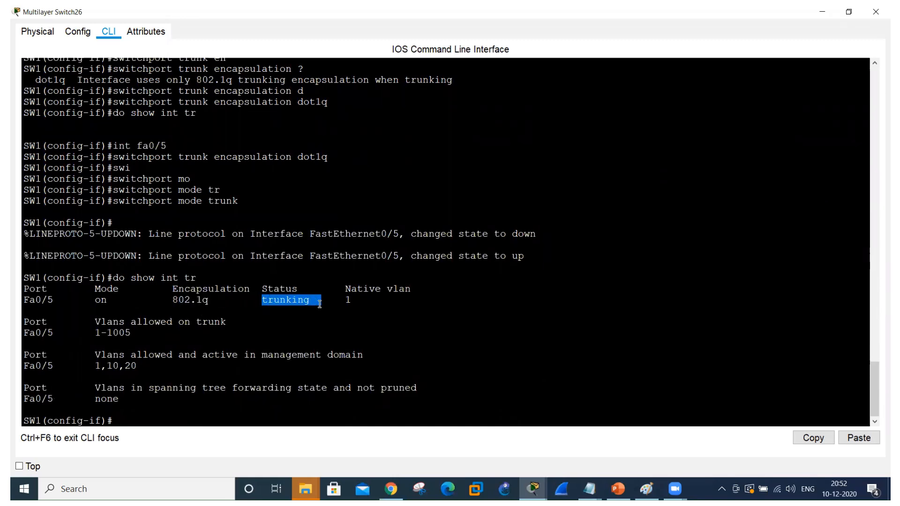
pyautogui.click(100, 330)
pyautogui.moveTo(100, 330); pyautogui.dragTo(131, 333)
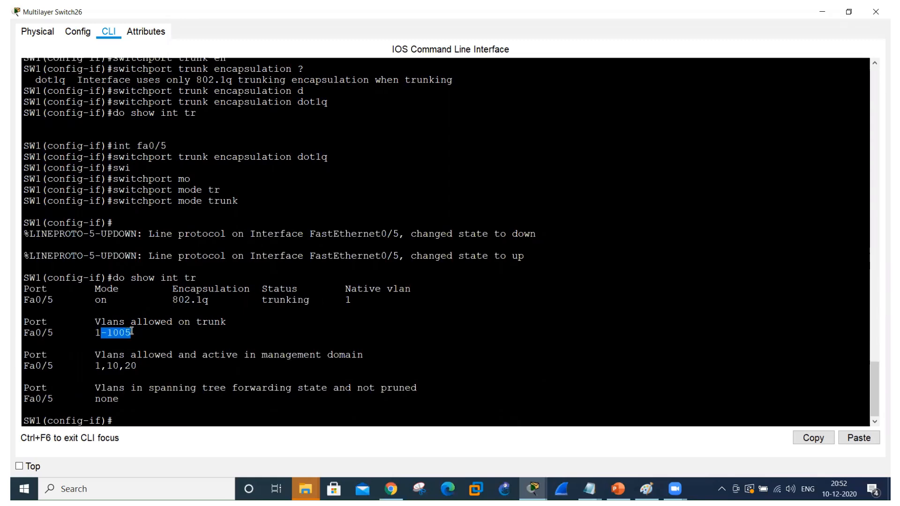
pyautogui.click(97, 360)
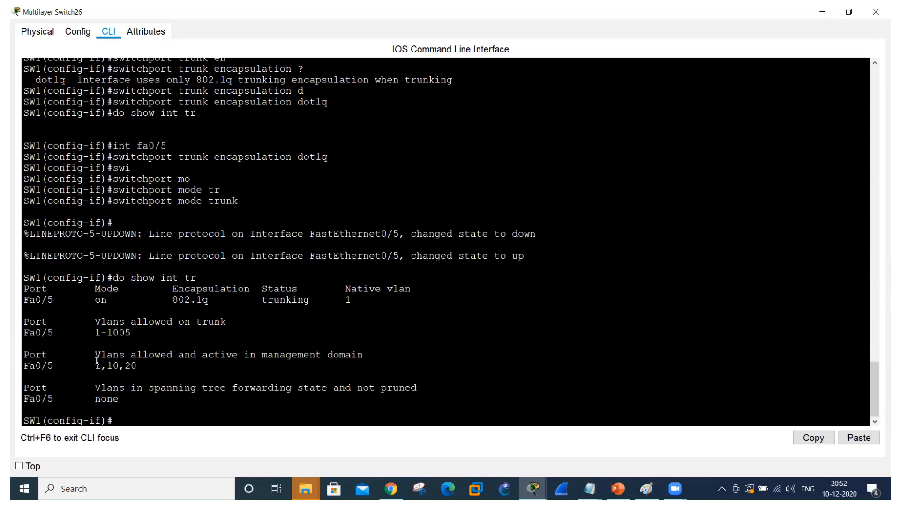
pyautogui.moveTo(97, 362); pyautogui.dragTo(138, 365)
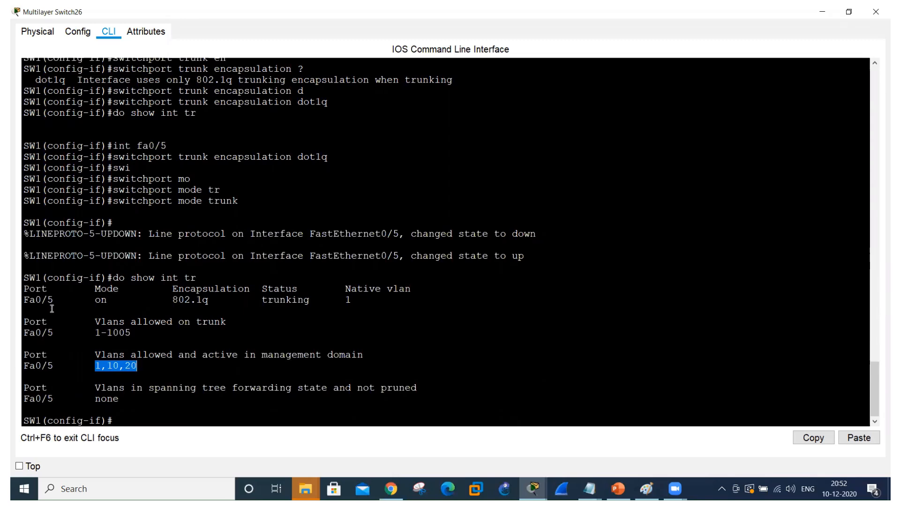
pyautogui.moveTo(53, 301); pyautogui.dragTo(24, 301)
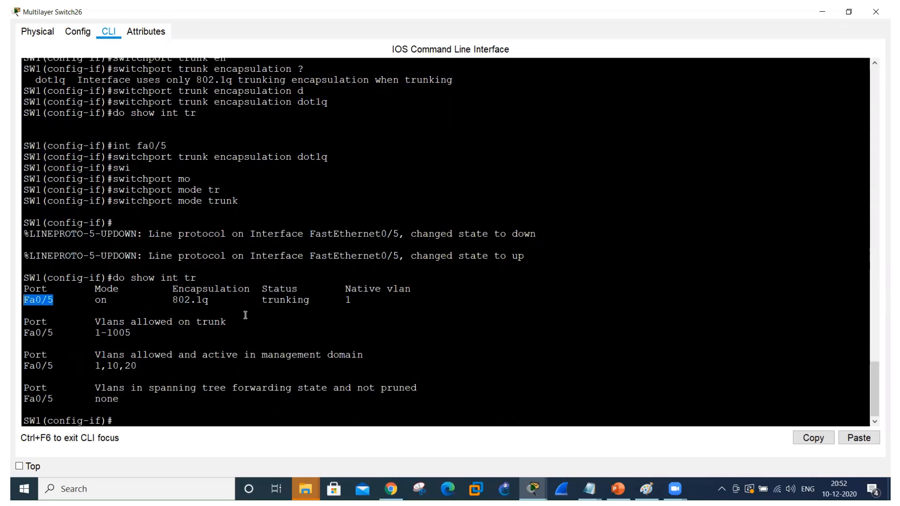
pyautogui.click(321, 323)
# Return to the topology, open the second switch's command line maximized and bring up its prompt.
pyautogui.hotkey('alt', 'Tab')
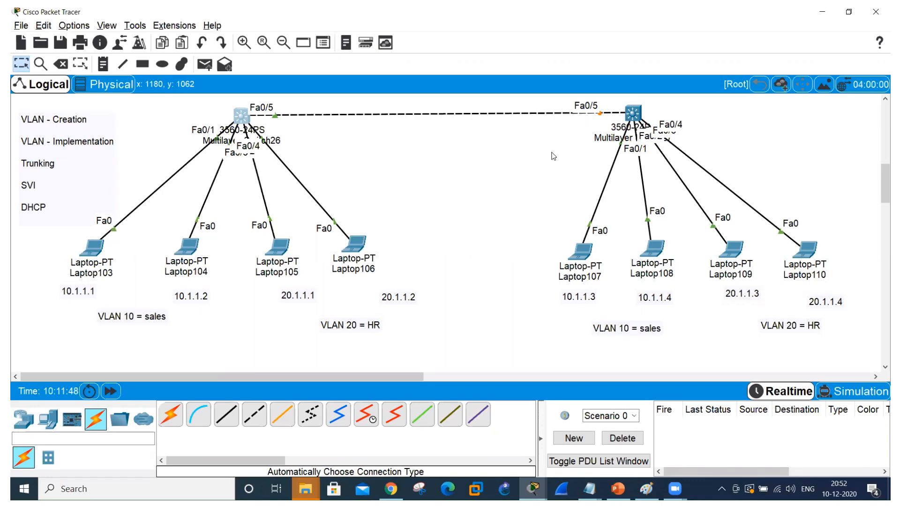
pyautogui.click(633, 112)
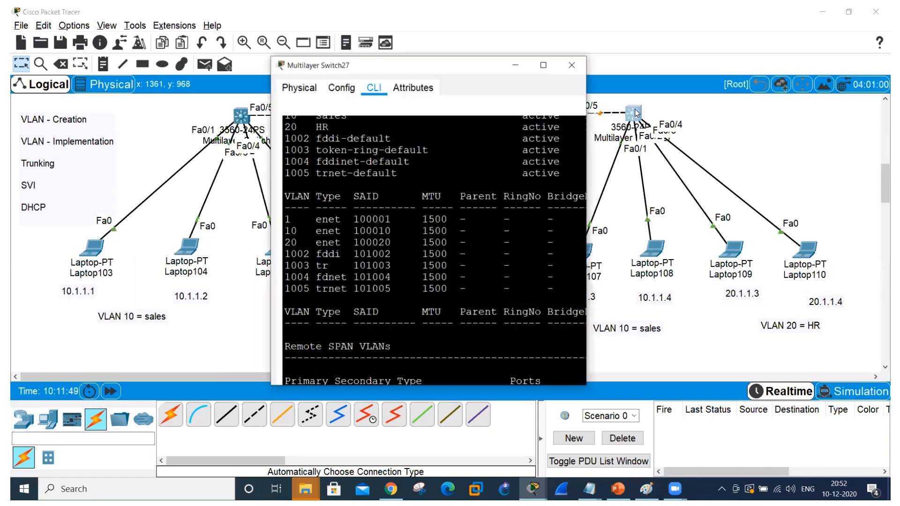
pyautogui.click(560, 84)
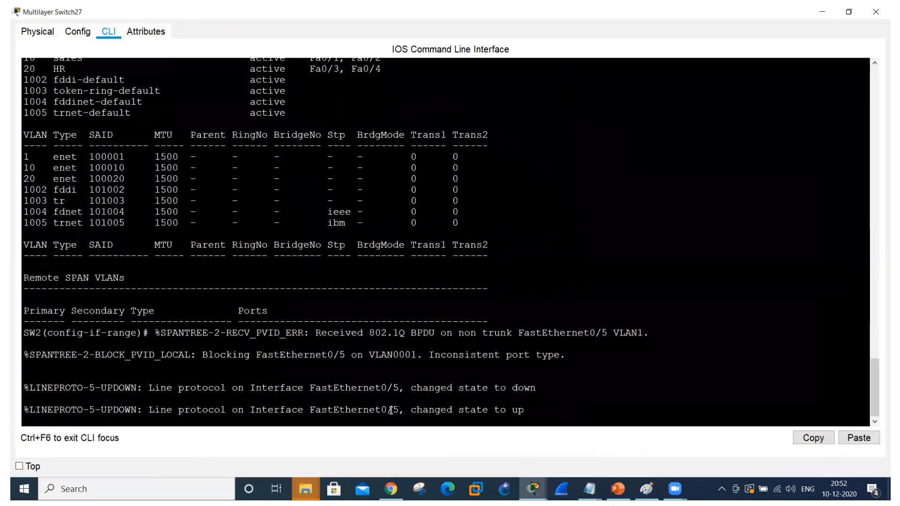
pyautogui.press('Return')
pyautogui.press('Return')
# Leave interface-range mode on SW2 and enter configuration mode for interface fa0/5.
pyautogui.write("exit'")
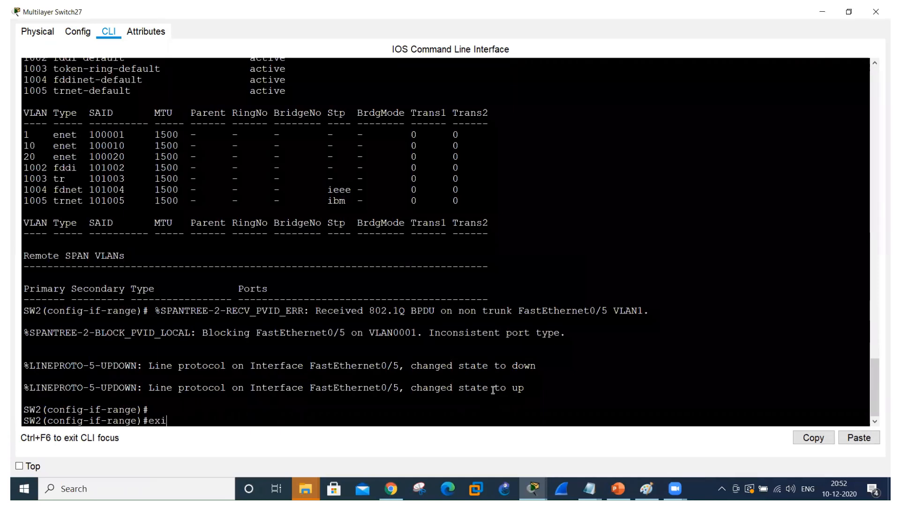
pyautogui.press('Return')
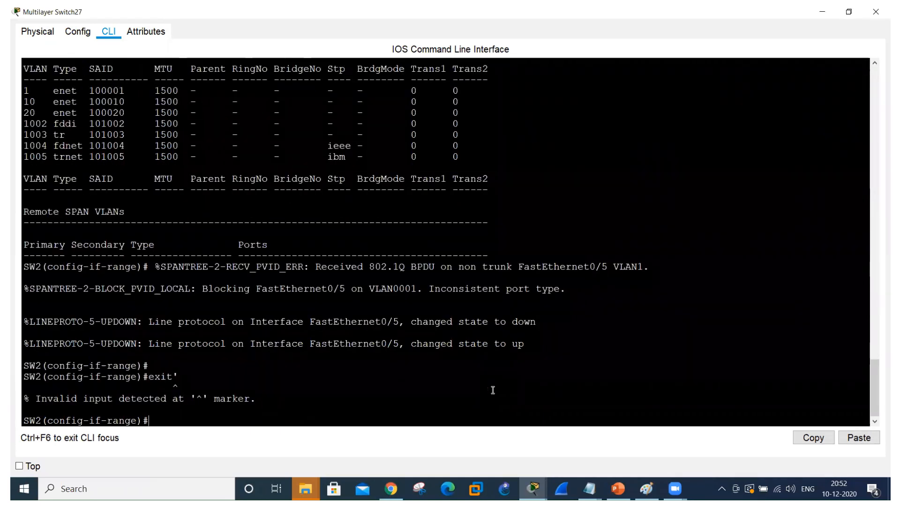
pyautogui.write('exit')
pyautogui.press('Return')
pyautogui.write('int')
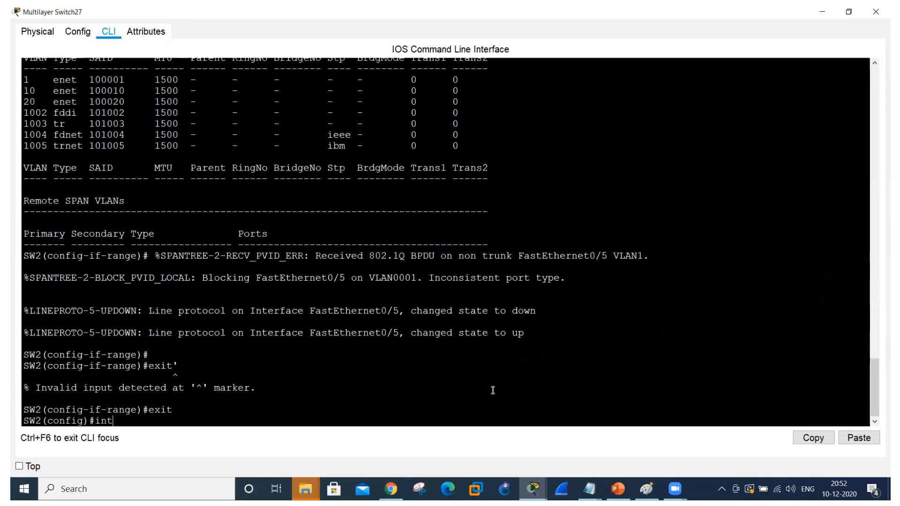
pyautogui.write(' fa0/5')
pyautogui.press('Return')
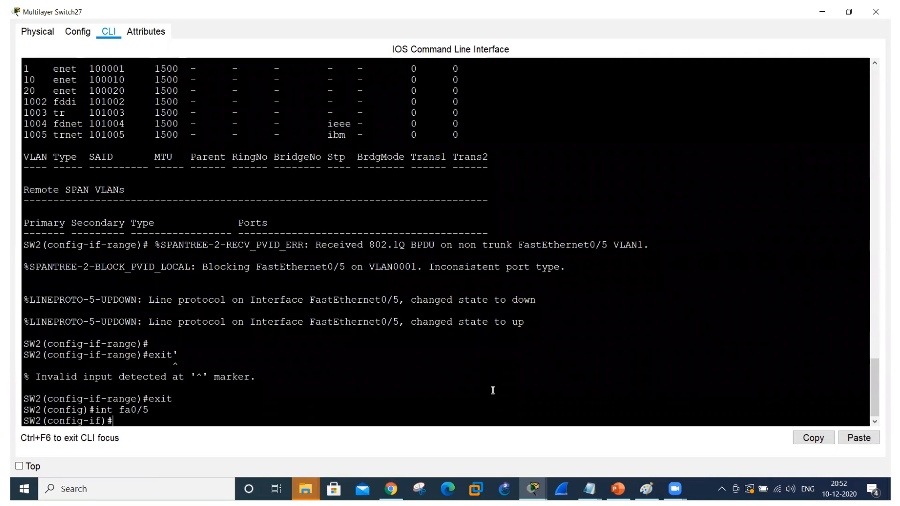
# Set trunk encapsulation to dot1q on SW2's interface fa0/5.
pyautogui.write('sw')
pyautogui.press('Tab')
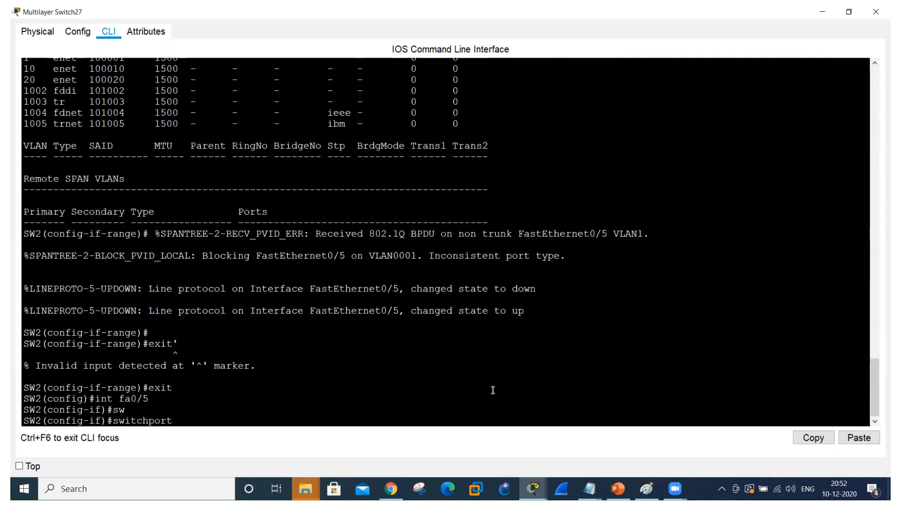
pyautogui.write('e')
pyautogui.press('Tab')
pyautogui.press('BackSpace')
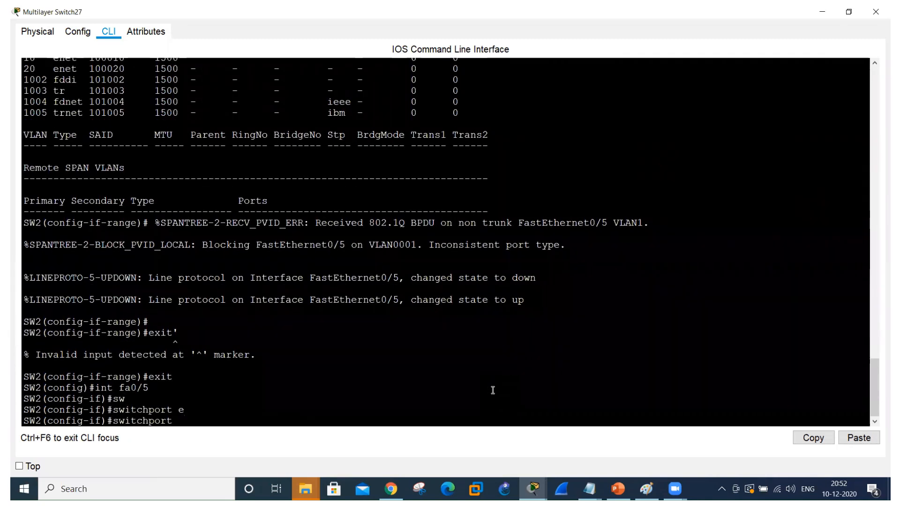
pyautogui.write('tr')
pyautogui.press('Tab')
pyautogui.write('e')
pyautogui.press('Tab')
pyautogui.write('d')
pyautogui.press('Tab')
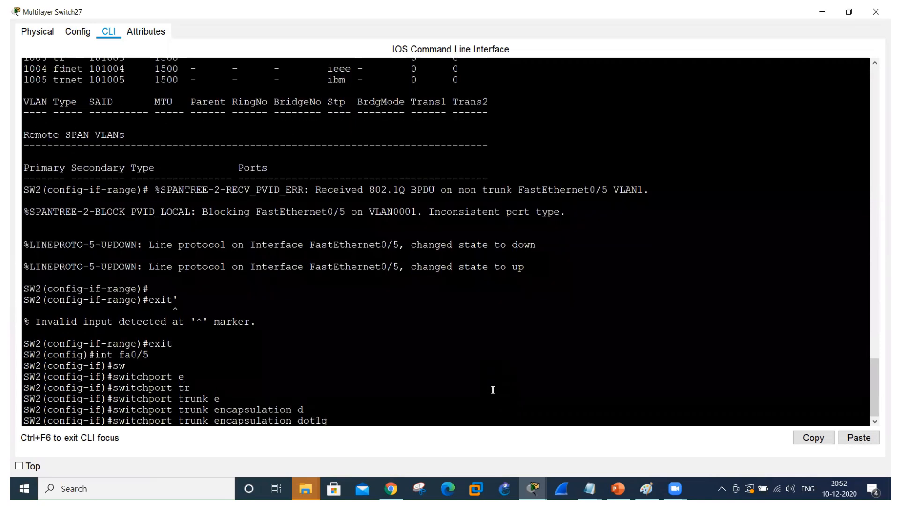
pyautogui.press('Return')
# Set the switchport mode of SW2's interface fa0/5 to trunk.
pyautogui.write('sw')
pyautogui.press('Tab')
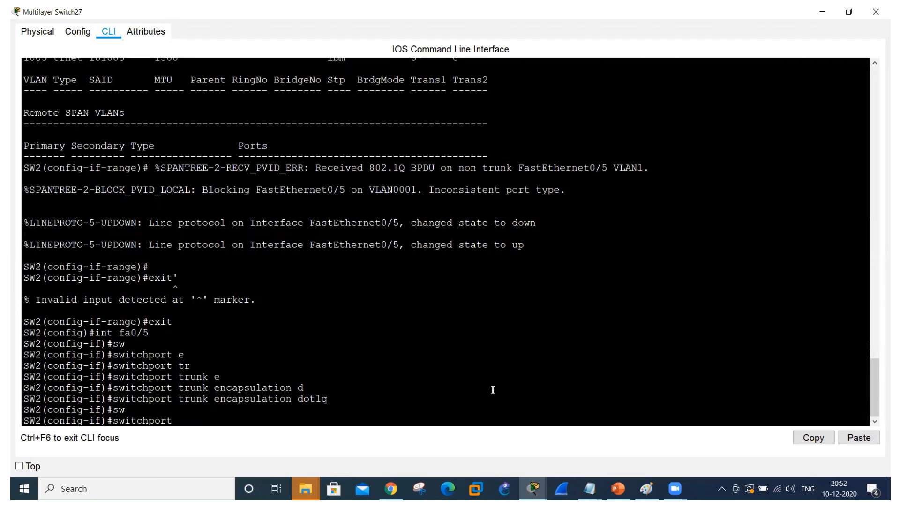
pyautogui.write('mo')
pyautogui.press('Tab')
pyautogui.write('tr')
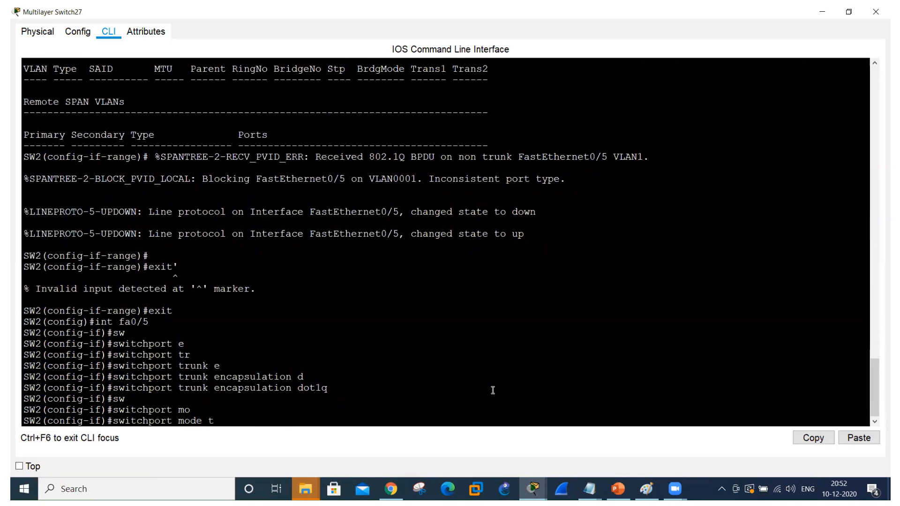
pyautogui.press('Tab')
pyautogui.press('Return')
# Show SW2's trunk interfaces and examine the port, encapsulation, trunking status and the VLANs allowed and active in the management domain.
pyautogui.write('do s')
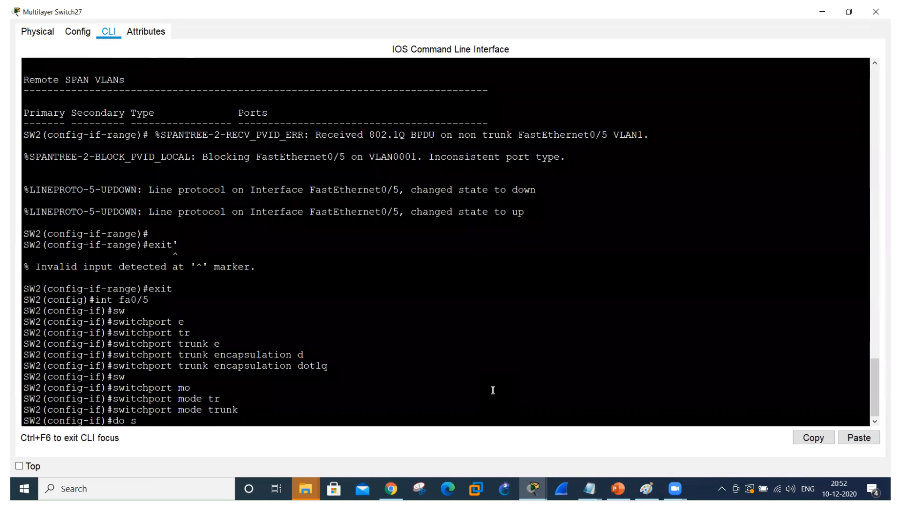
pyautogui.write('how int')
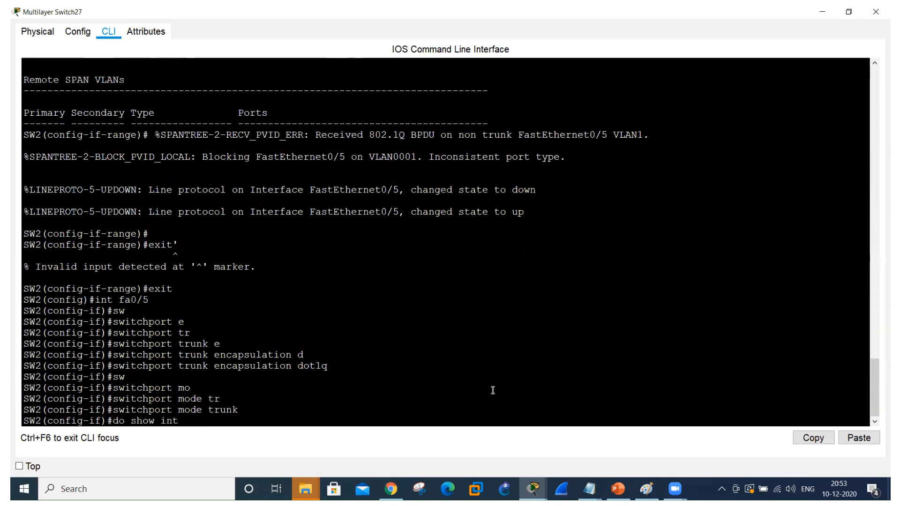
pyautogui.write(' tr')
pyautogui.press('Return')
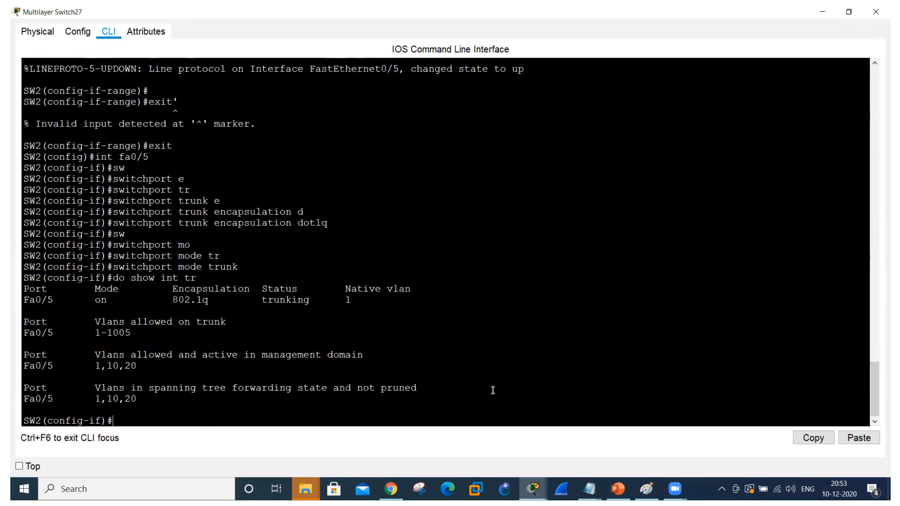
pyautogui.moveTo(179, 300); pyautogui.dragTo(292, 303)
pyautogui.moveTo(54, 301); pyautogui.dragTo(23, 301)
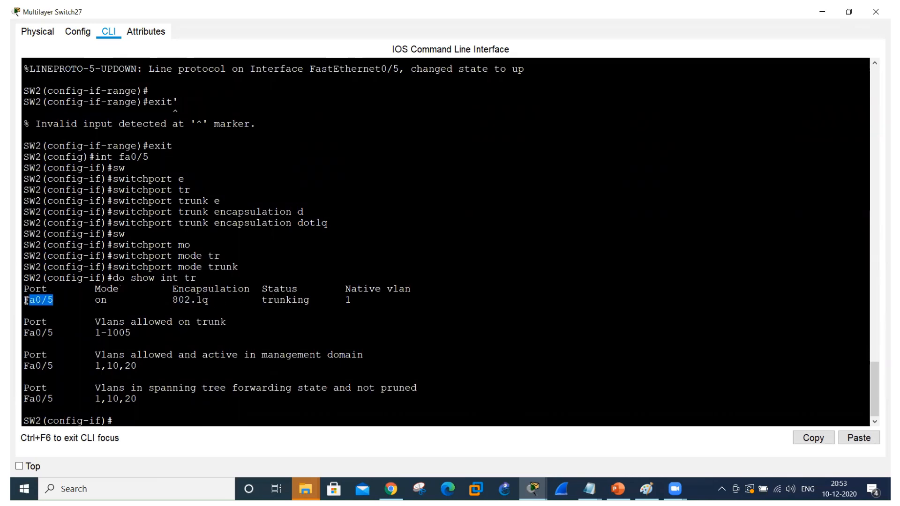
pyautogui.moveTo(90, 355); pyautogui.dragTo(143, 367)
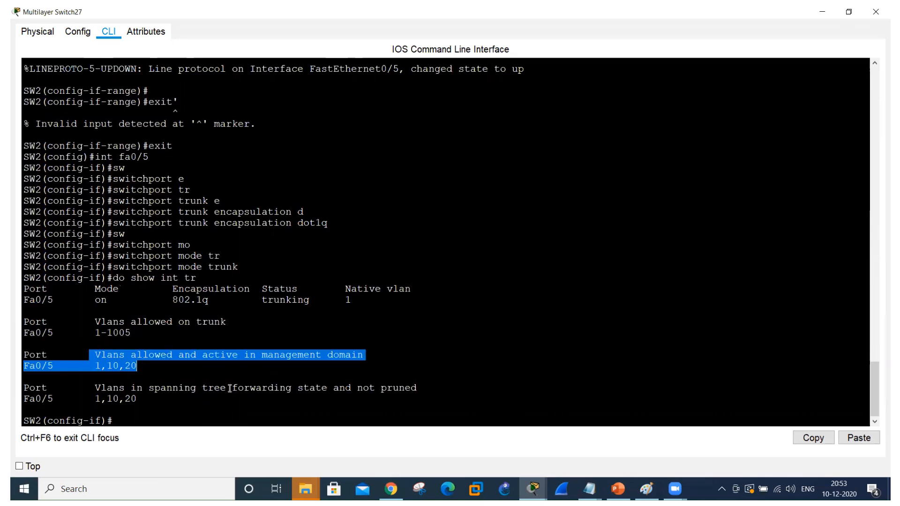
# From the topology, open Laptop103's command prompt maximized, repeat the ping to 10.1.1.3, and return to the topology.
pyautogui.hotkey('alt', 'Tab')
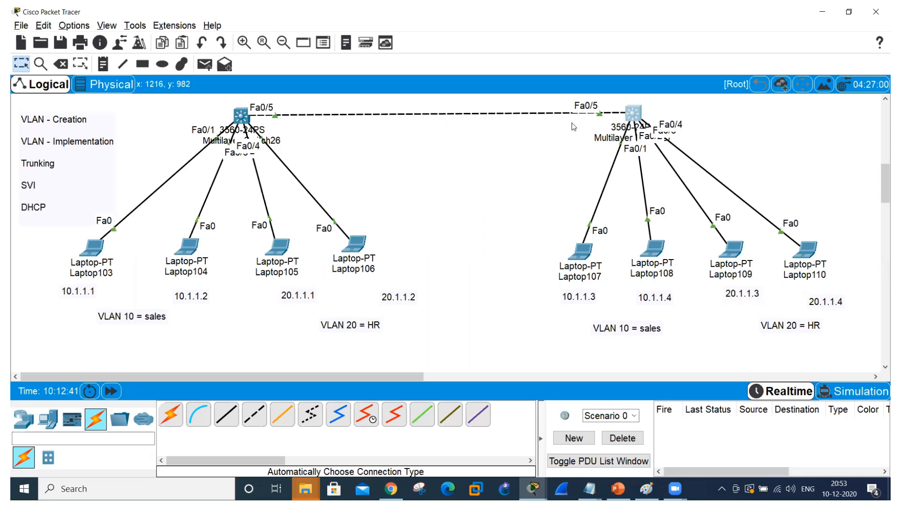
pyautogui.click(93, 247)
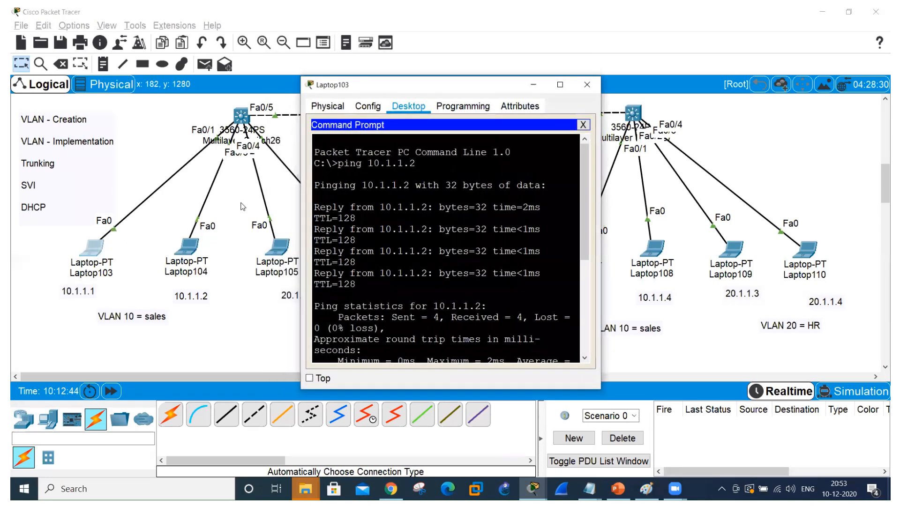
pyautogui.click(560, 85)
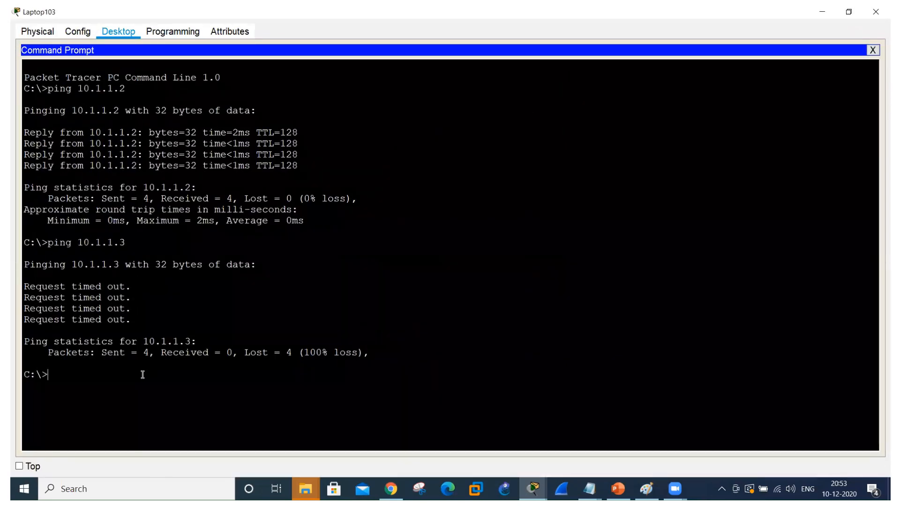
pyautogui.press('Up')
pyautogui.press('Return')
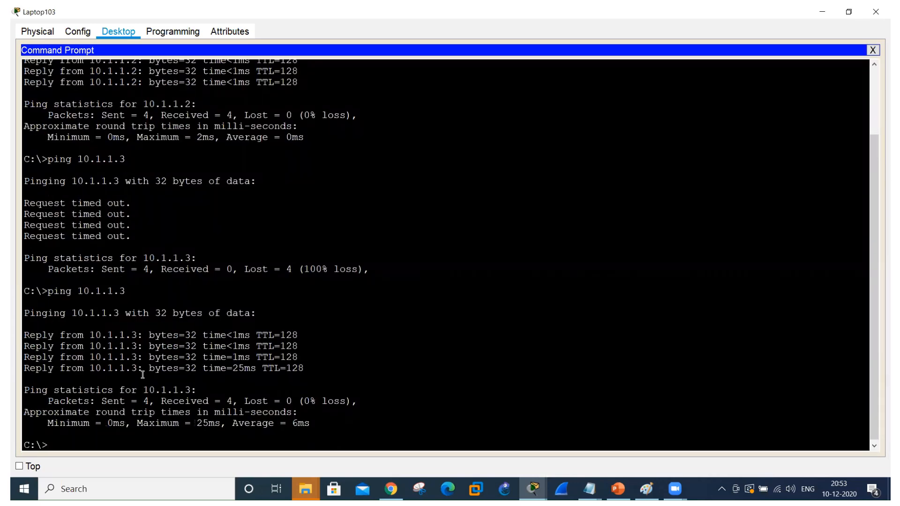
pyautogui.hotkey('alt', 'Tab')
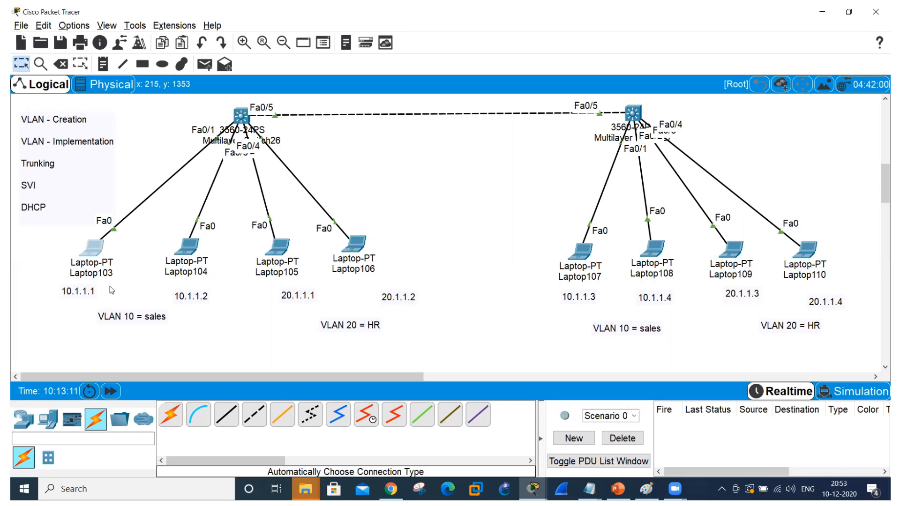
# Reopen Laptop103's command prompt maximized, ping the VLAN 20 laptop at 20.1.1.1, and return to the topology.
pyautogui.click(94, 247)
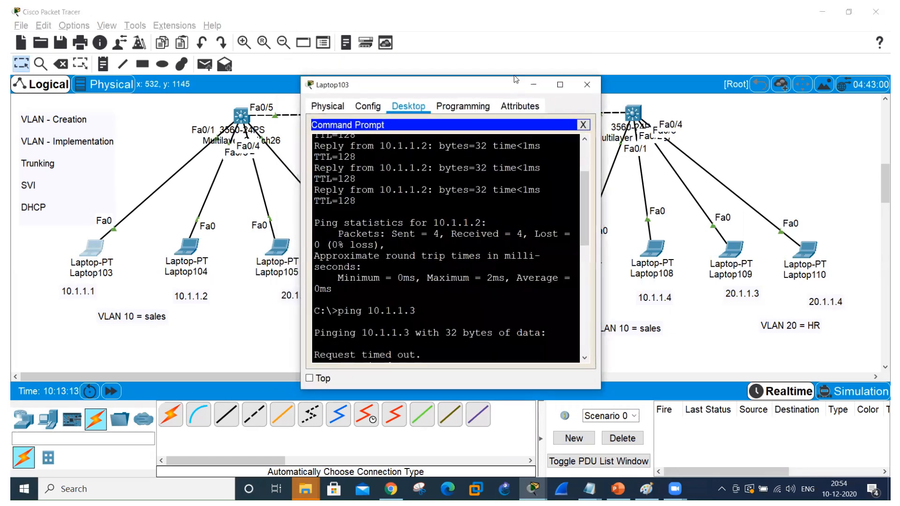
pyautogui.click(559, 85)
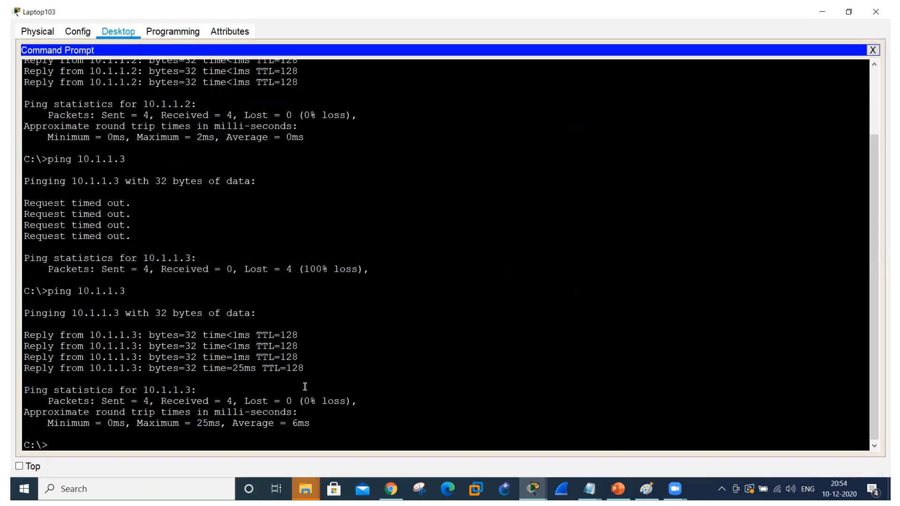
pyautogui.press('Up')
pyautogui.press('BackSpace')
pyautogui.press('BackSpace')
pyautogui.press('BackSpace')
pyautogui.press('BackSpace')
pyautogui.press('BackSpace')
pyautogui.press('BackSpace')
pyautogui.press('BackSpace')
pyautogui.press('BackSpace')
pyautogui.write('20.1.1.1')
pyautogui.press('Return')
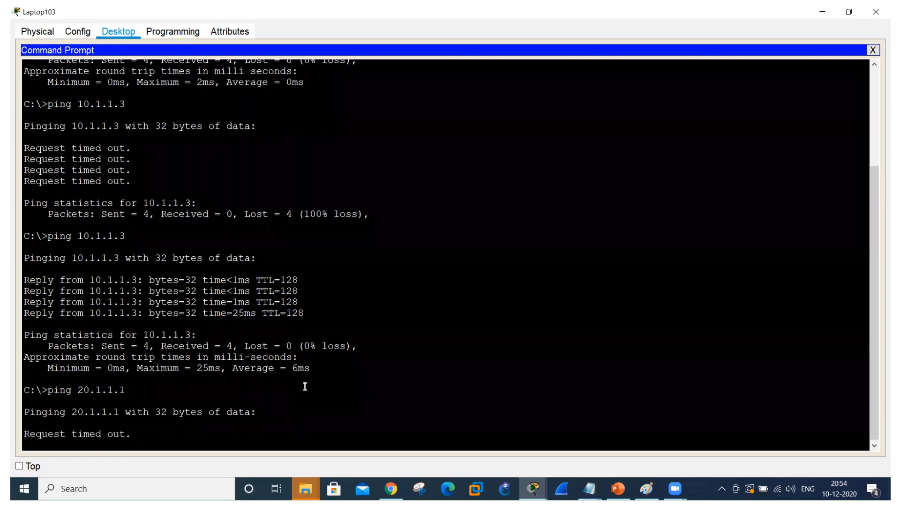
pyautogui.hotkey('alt', 'Tab')
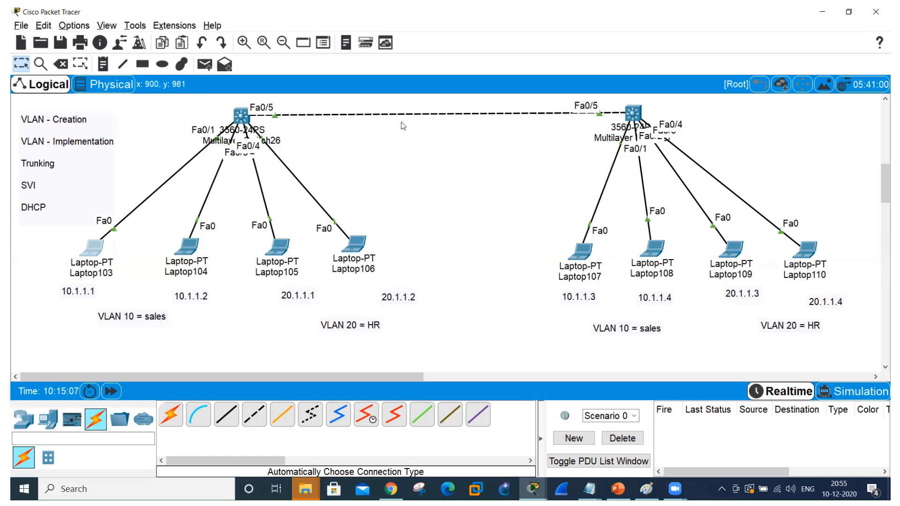
# Open SW1's CLI from the topology, exit the fa0/5 interface configuration, and create the SVI for VLAN 10.
pyautogui.click(242, 116)
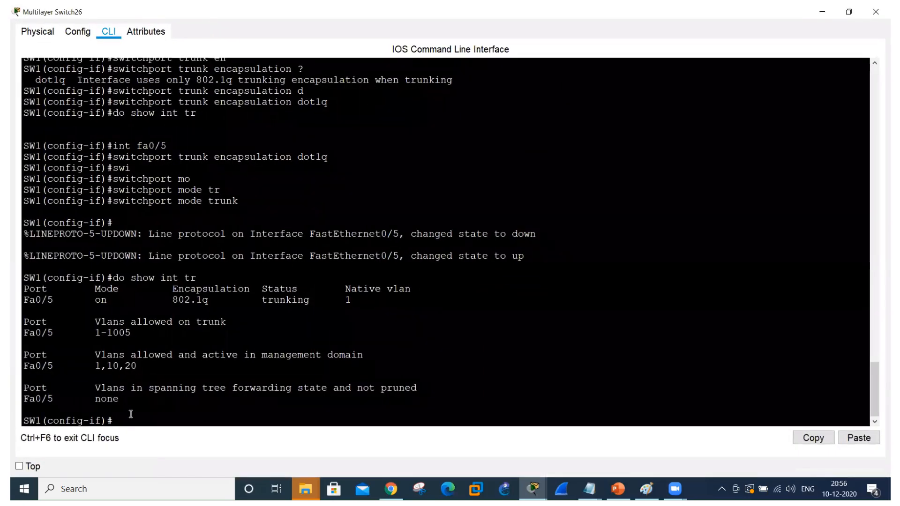
pyautogui.click(131, 416)
pyautogui.write('exit')
pyautogui.press('Return')
pyautogui.write('int')
pyautogui.press('Tab')
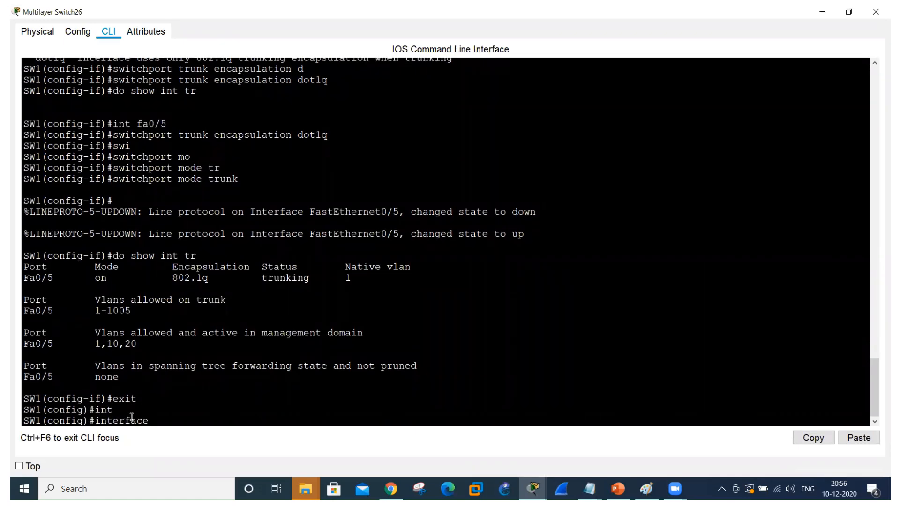
pyautogui.write('vlan 10')
pyautogui.press('Return')
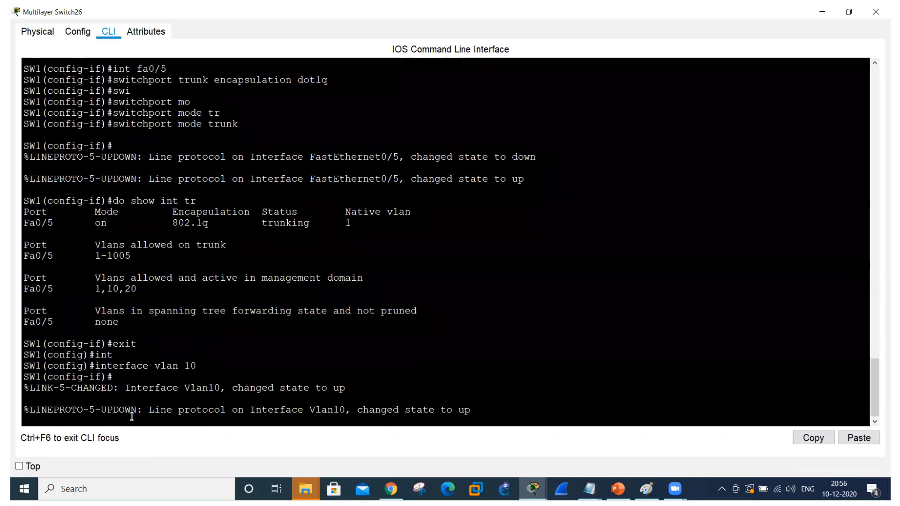
# Assign IP address 10.1.1.254 with mask 255.255.255.0 to SW1's VLAN 10 interface.
pyautogui.write('ip add')
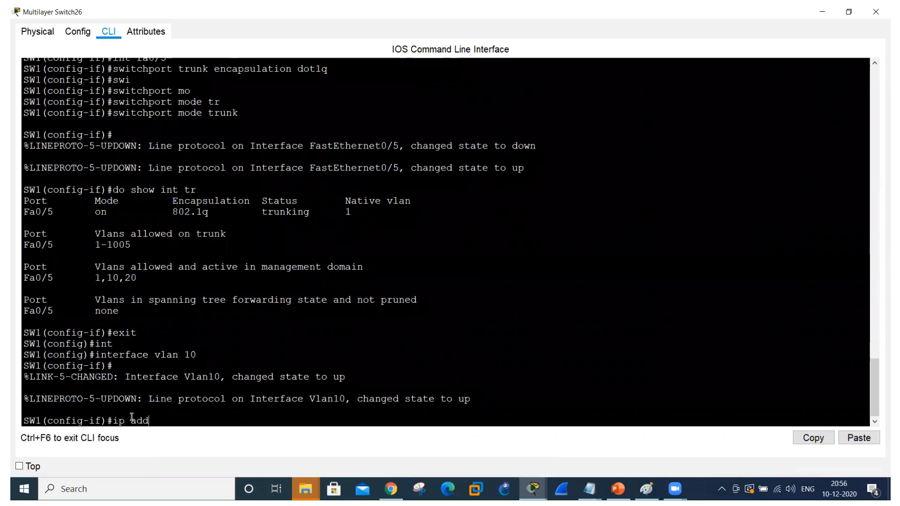
pyautogui.press('Tab')
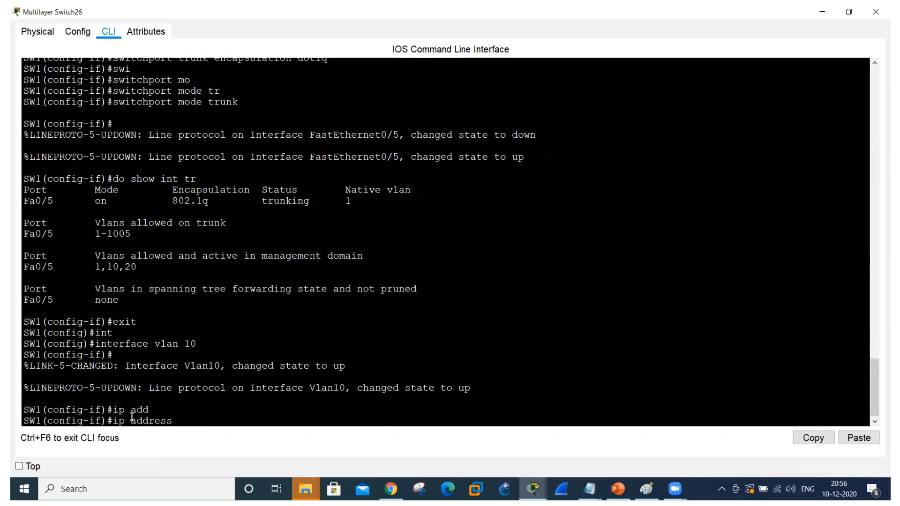
pyautogui.write('10.1.1.254')
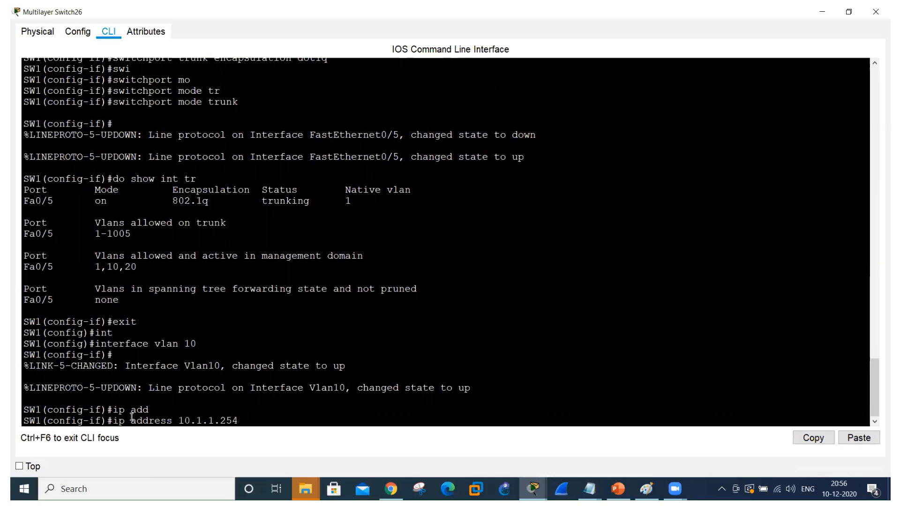
pyautogui.write(' 255.255.255.0')
pyautogui.press('Return')
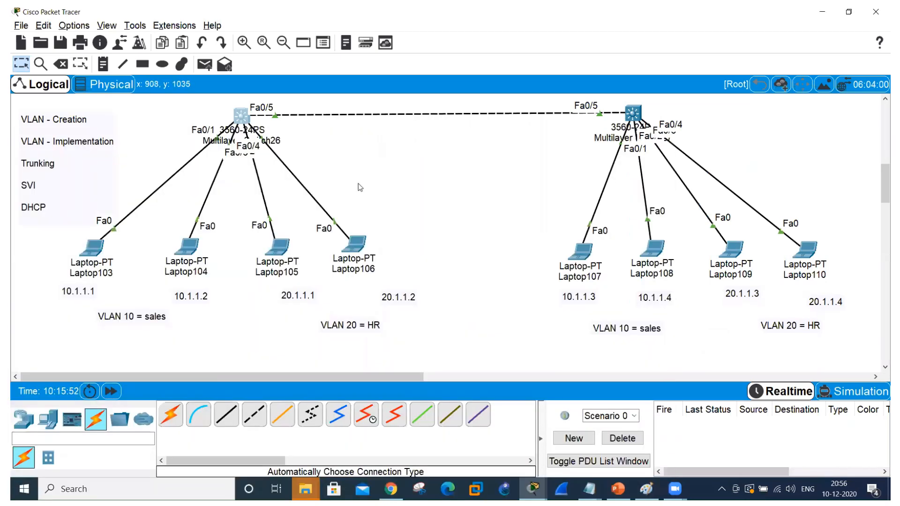
# Return to SW1's CLI and create the SVI for VLAN 20.
pyautogui.hotkey('alt', 'Tab')
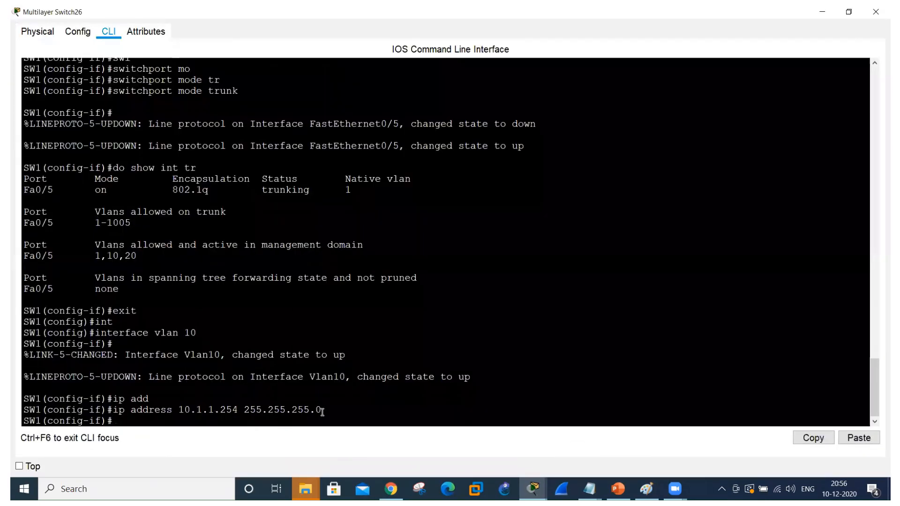
pyautogui.press('Up')
pyautogui.press('Up')
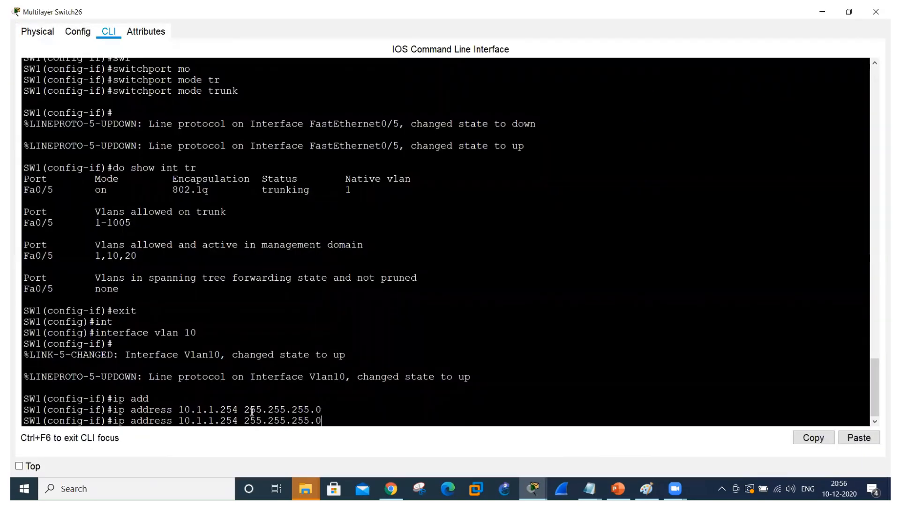
pyautogui.press('BackSpace')
pyautogui.press('BackSpace')
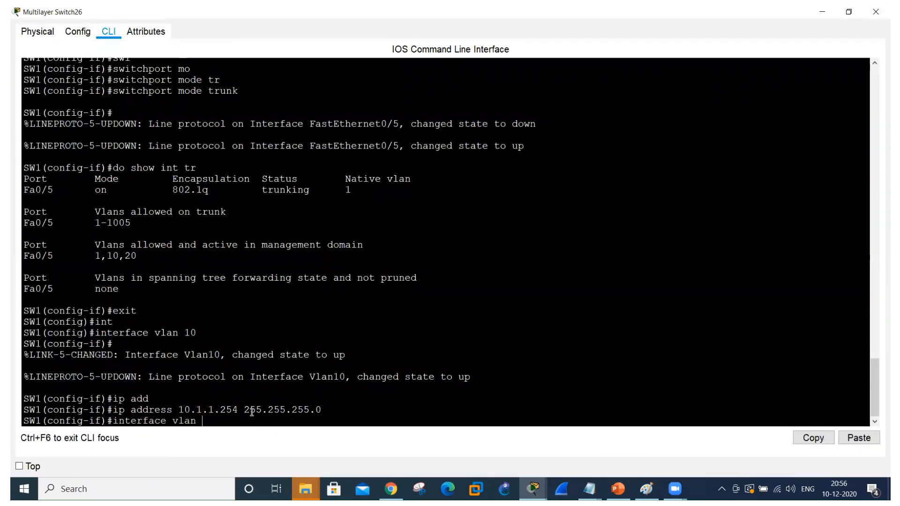
pyautogui.write('20')
pyautogui.press('Return')
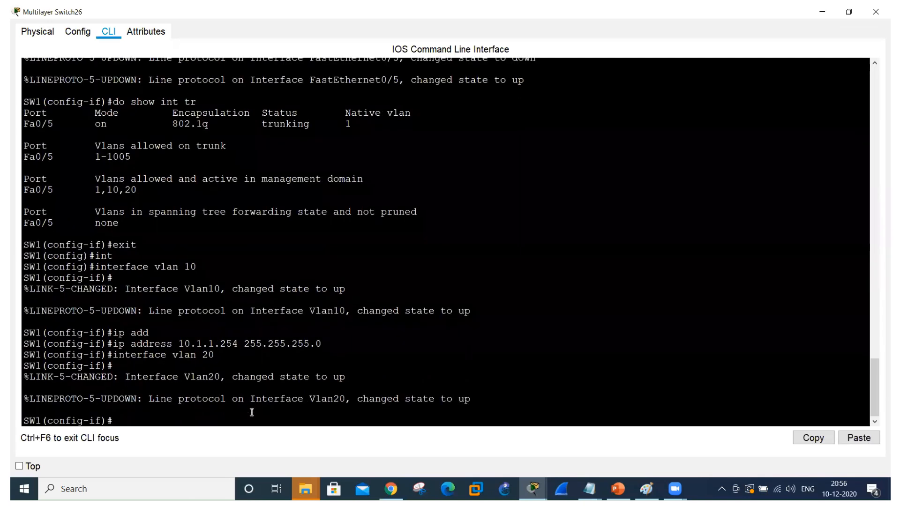
# Assign IP address 20.1.1.254 with mask 255.255.255.0 to SW1's VLAN 20 interface, and exit to global configuration mode.
pyautogui.press('Up')
pyautogui.press('Up')
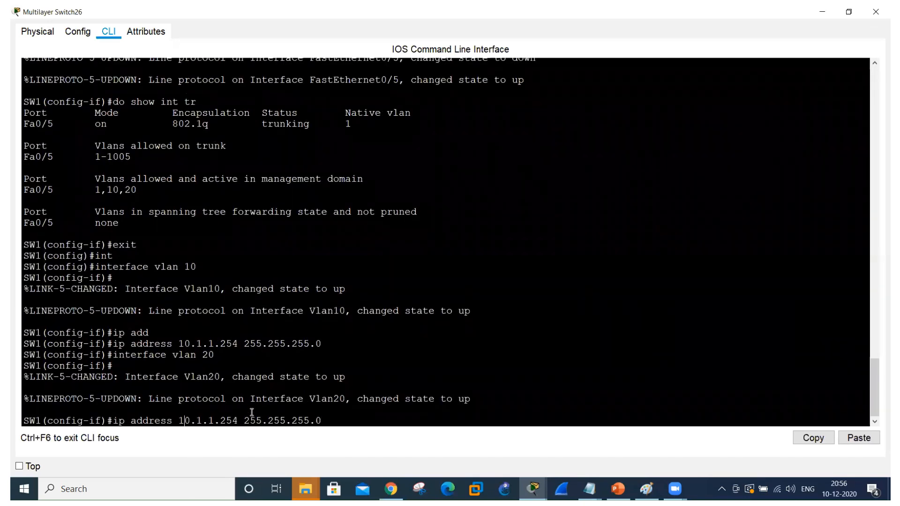
pyautogui.press('BackSpace')
pyautogui.write('2')
pyautogui.press('Return')
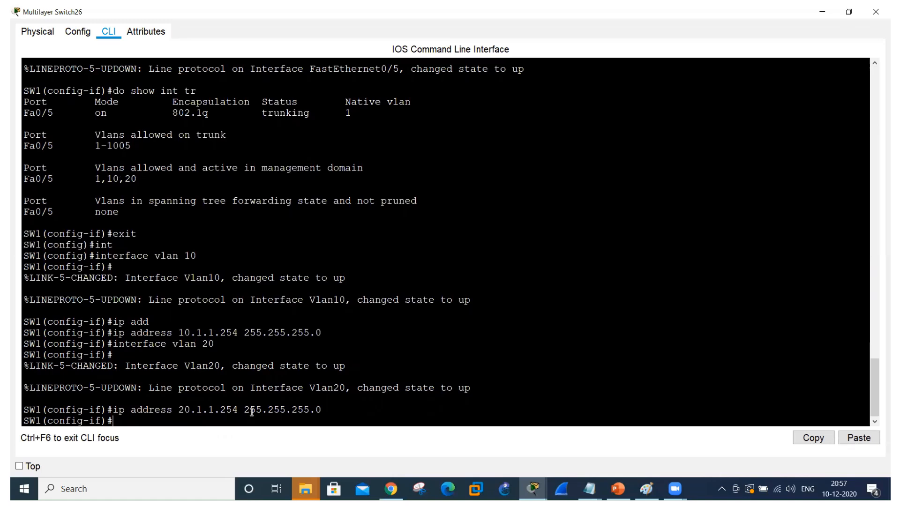
pyautogui.write('exit')
pyautogui.press('Return')
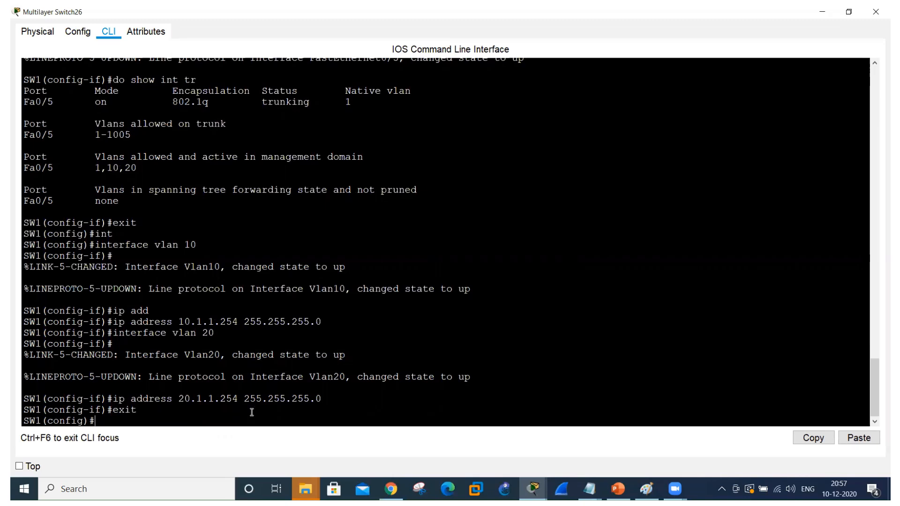
pyautogui.write('do sh int route')
pyautogui.press('Return')
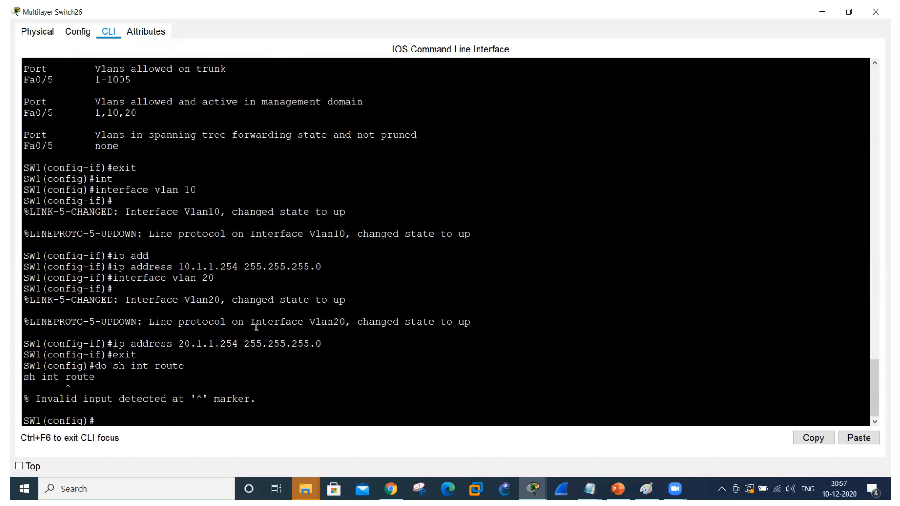
# Show SW1's IP routing table from configuration mode.
pyautogui.write('do show ip route')
pyautogui.press('Return')
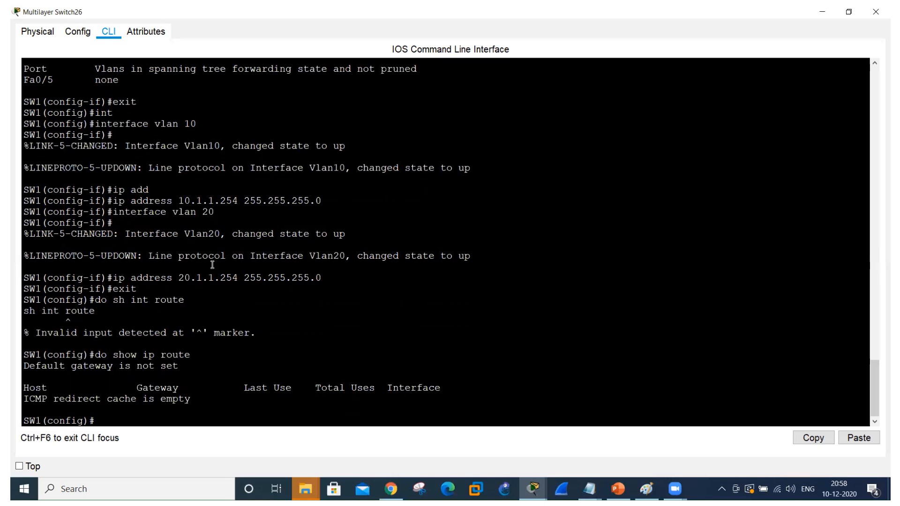
# Enable IP routing on SW1.
pyautogui.write('ip routing')
pyautogui.press('Return')
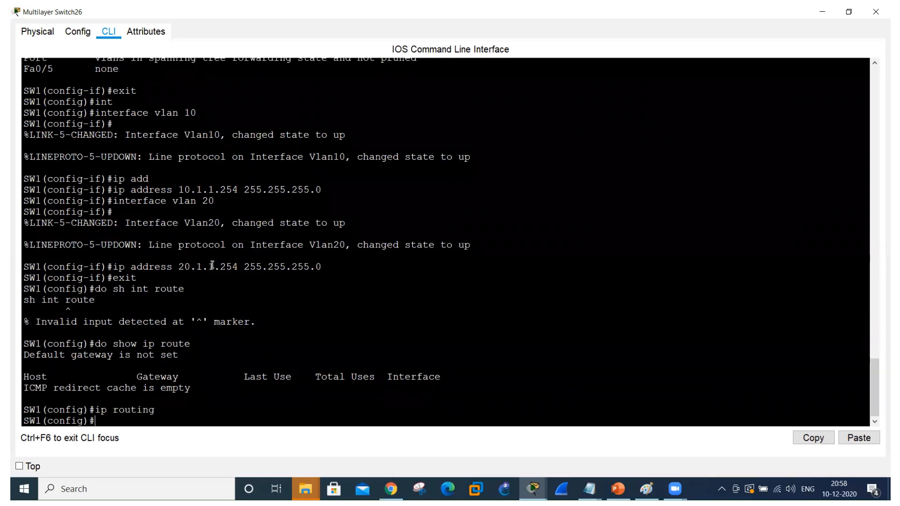
# Show SW1's IP routing table again and examine the directly connected networks and their VLAN interfaces.
pyautogui.press('Up')
pyautogui.press('Up')
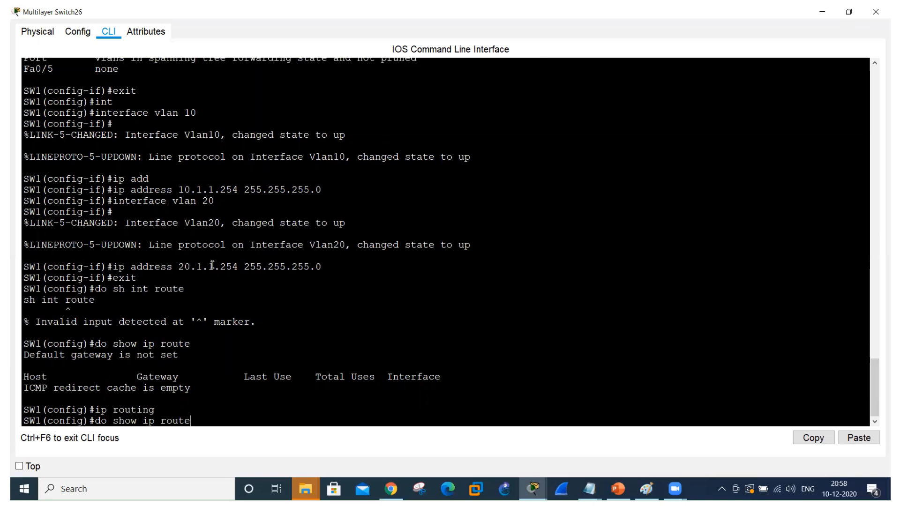
pyautogui.press('Return')
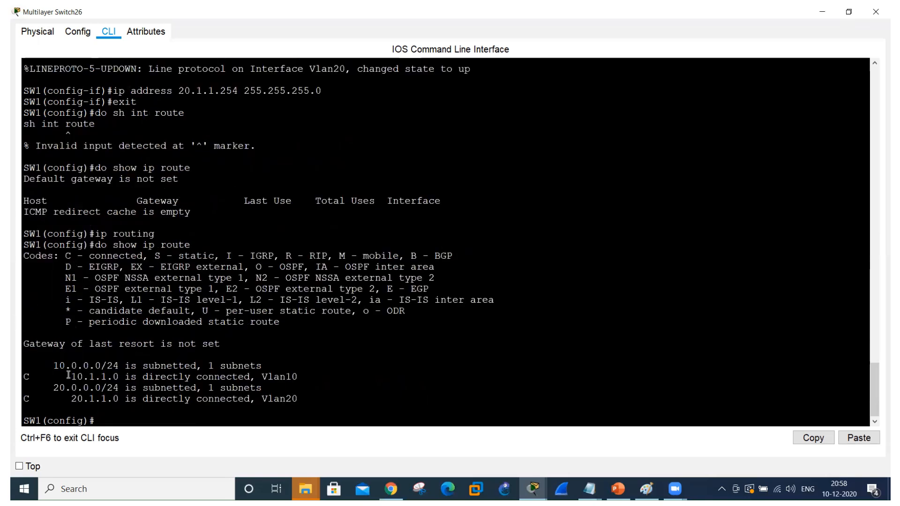
pyautogui.moveTo(66, 377); pyautogui.dragTo(232, 378)
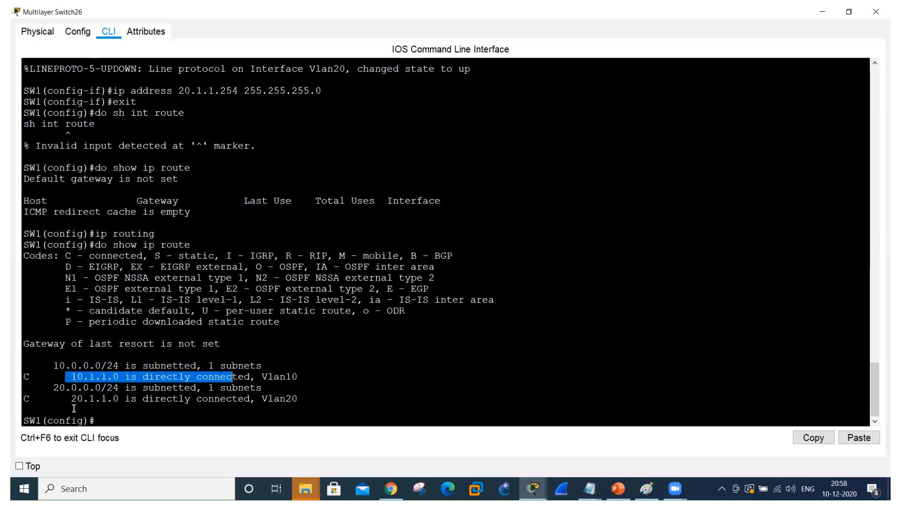
pyautogui.moveTo(71, 399); pyautogui.dragTo(291, 405)
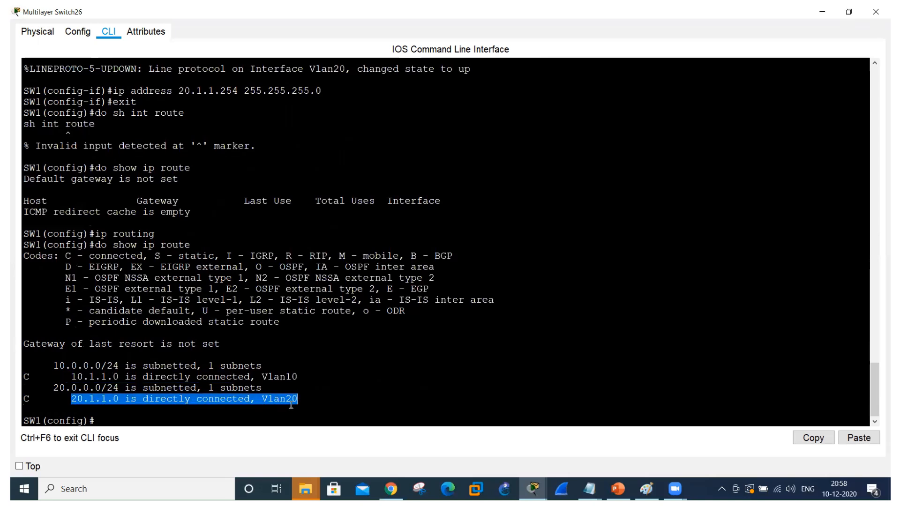
pyautogui.moveTo(267, 377); pyautogui.dragTo(299, 382)
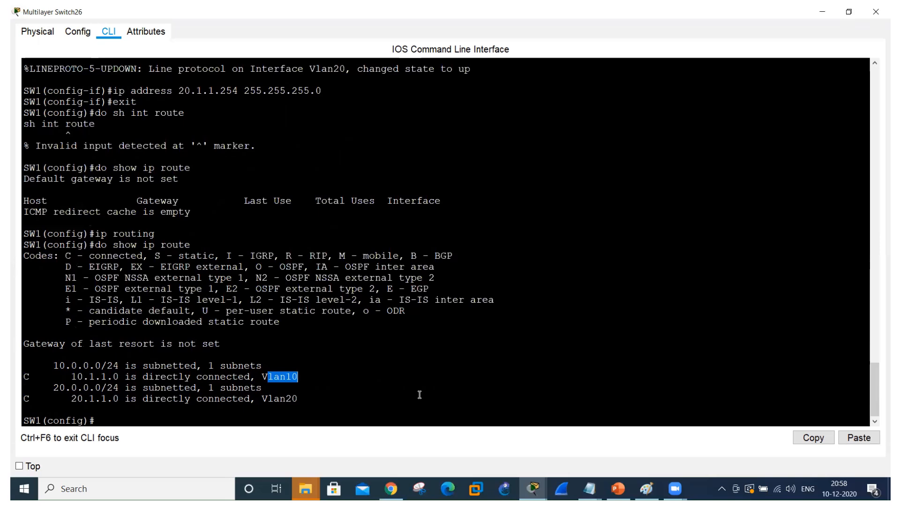
# From the topology, set Laptop103's static IPv4 default gateway to 10.1.1.254 and close its window.
pyautogui.hotkey('alt', 'Tab')
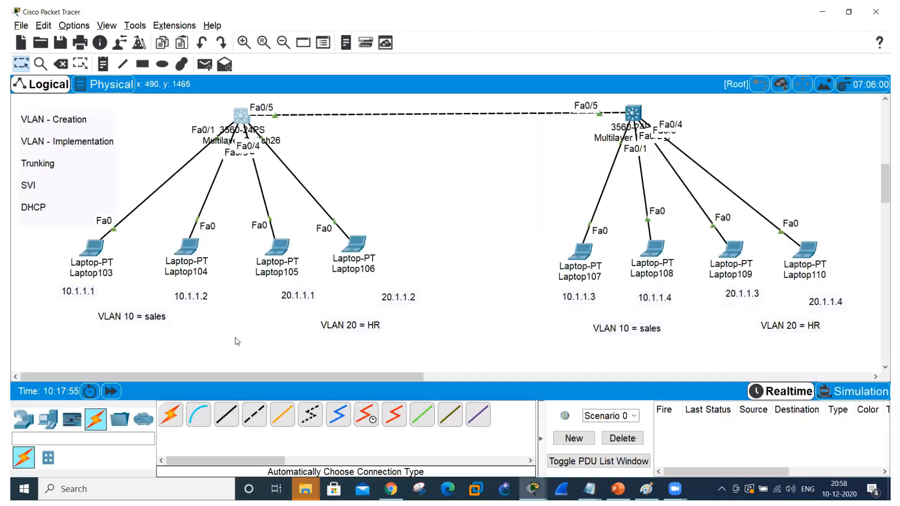
pyautogui.click(95, 247)
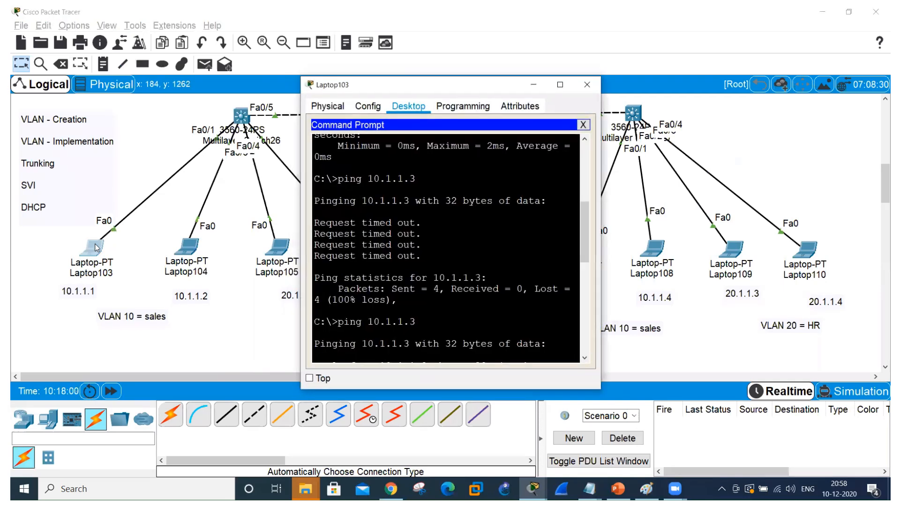
pyautogui.click(367, 109)
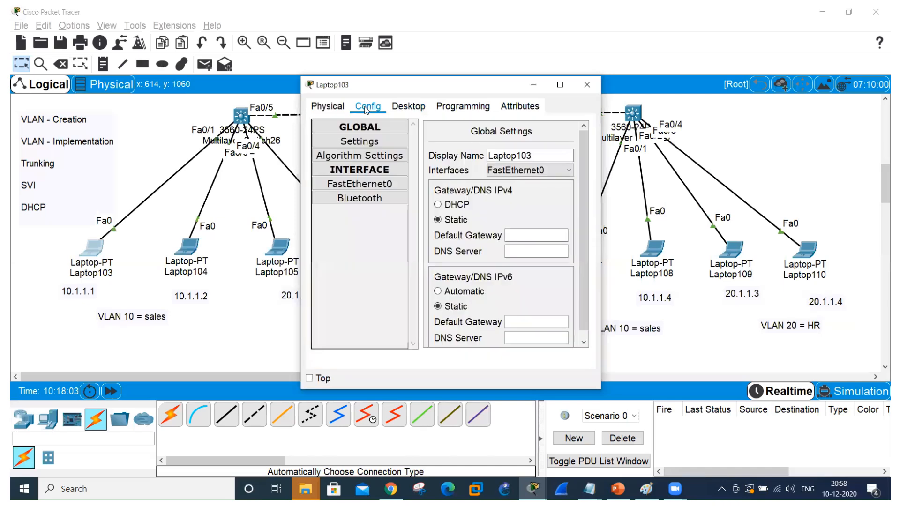
pyautogui.click(531, 232)
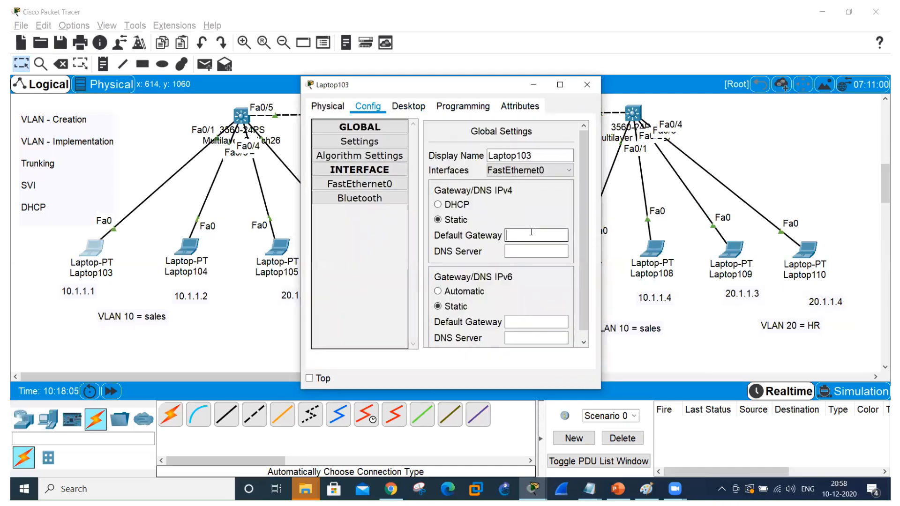
pyautogui.write('10.1.1.2')
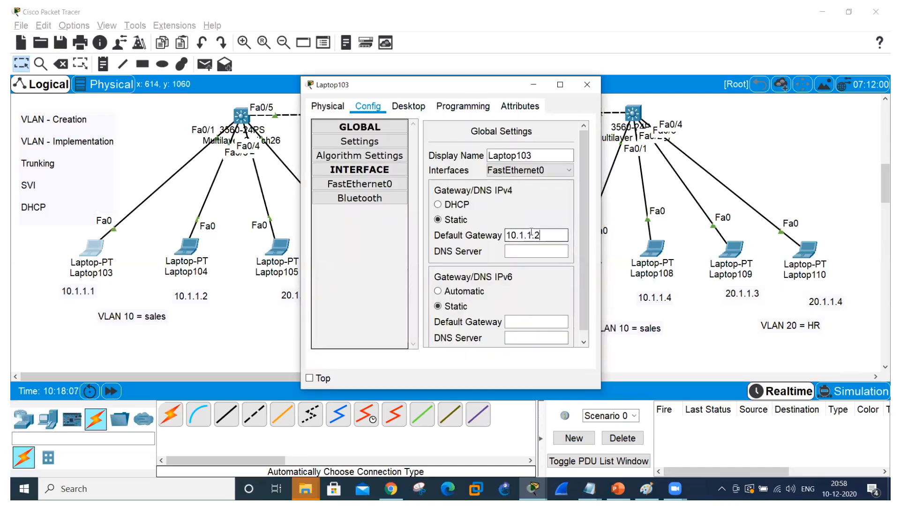
pyautogui.write('54')
pyautogui.click(587, 85)
# Set Laptop105's IPv4 default gateway to 20.1.1.254 in its IP configuration and close its window.
pyautogui.click(279, 246)
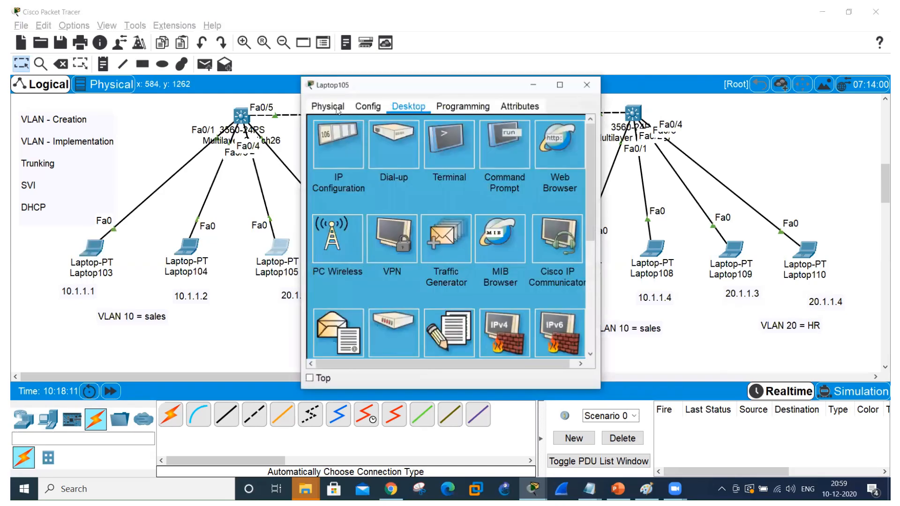
pyautogui.click(333, 147)
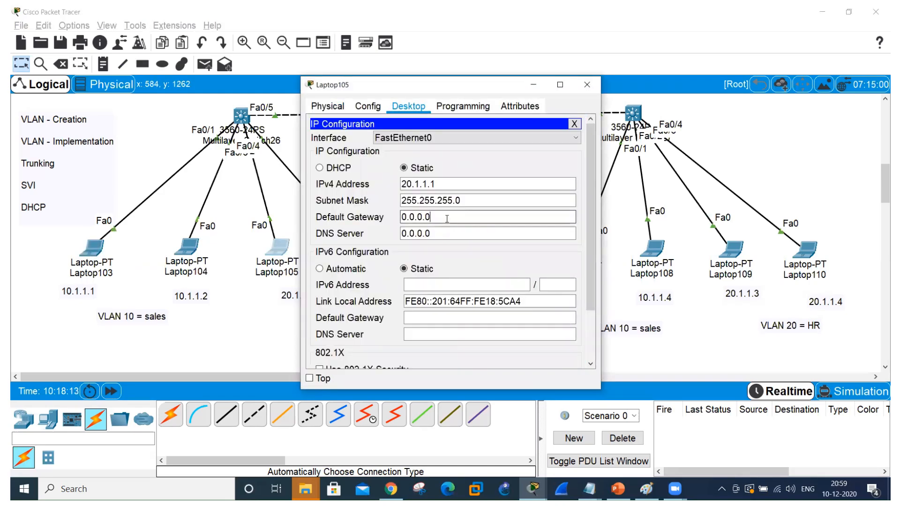
pyautogui.press('BackSpace')
pyautogui.press('BackSpace')
pyautogui.press('BackSpace')
pyautogui.press('BackSpace')
pyautogui.press('BackSpace')
pyautogui.press('BackSpace')
pyautogui.press('BackSpace')
pyautogui.write('20.1.1.254')
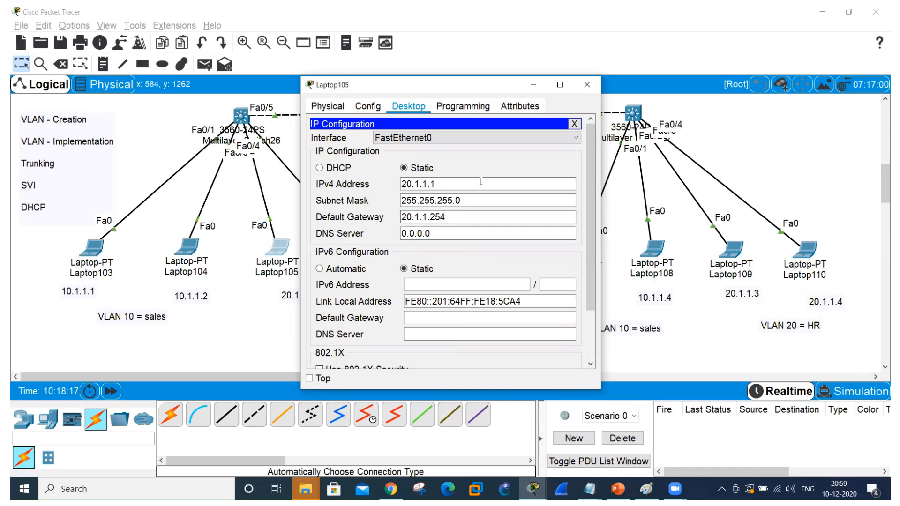
pyautogui.click(587, 85)
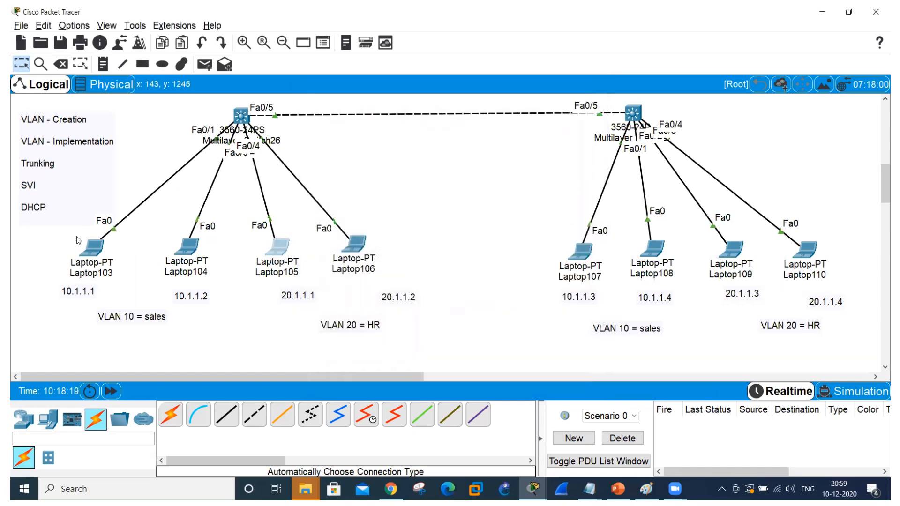
# From the topology, open Laptop103's Command Prompt in a maximized window and ping 20.1.1.1.
pyautogui.click(93, 248)
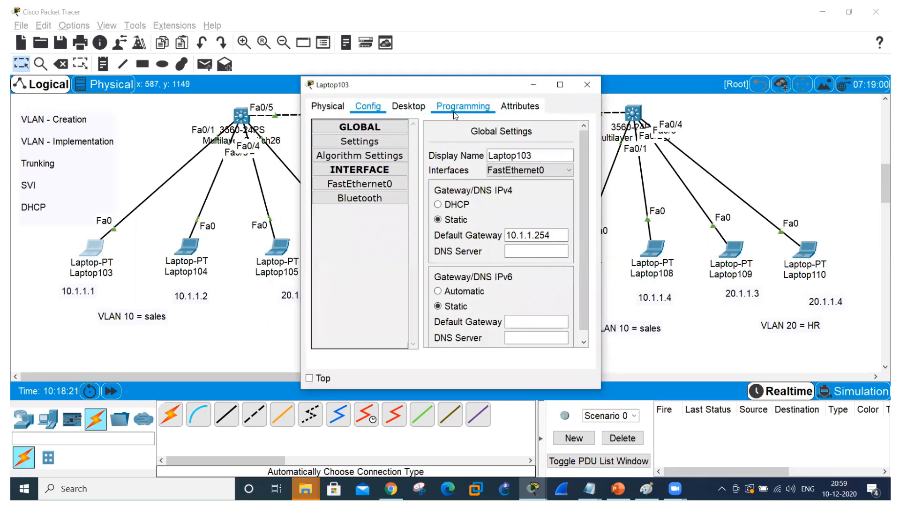
pyautogui.click(408, 106)
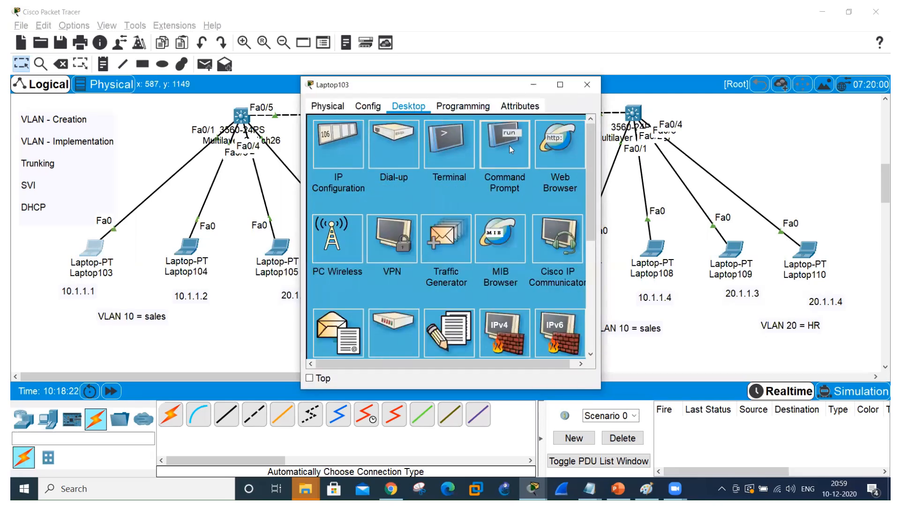
pyautogui.click(511, 145)
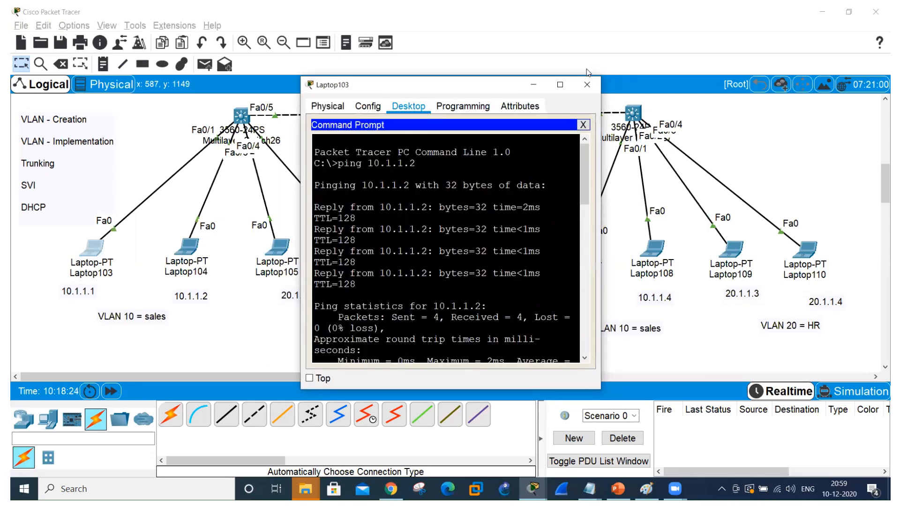
pyautogui.click(560, 85)
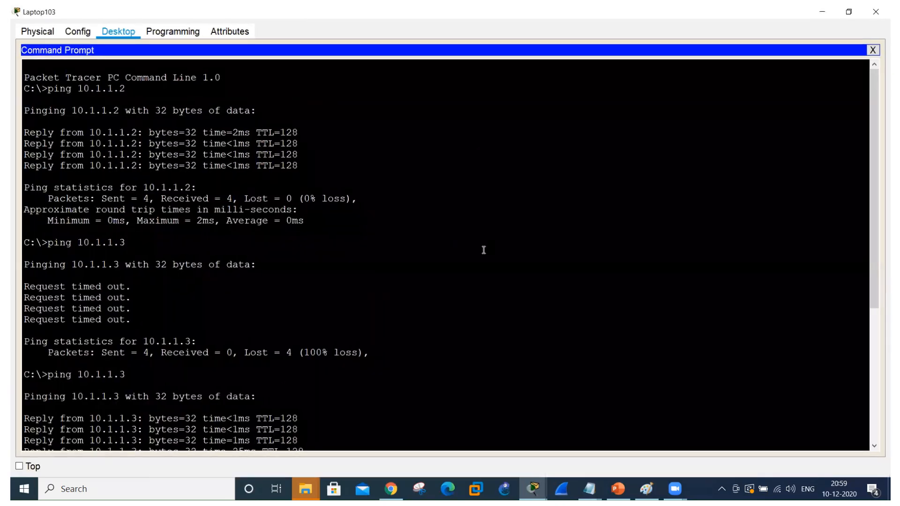
pyautogui.press('Return')
pyautogui.press('Up')
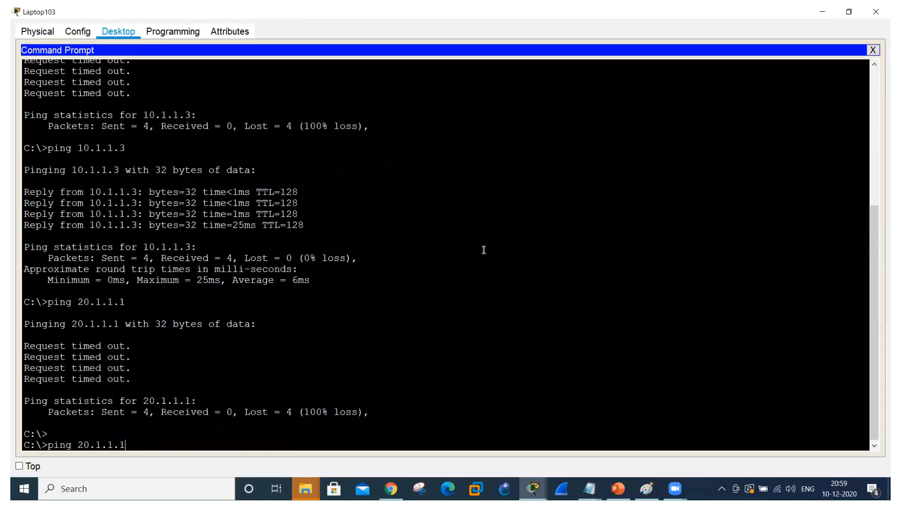
pyautogui.press('Return')
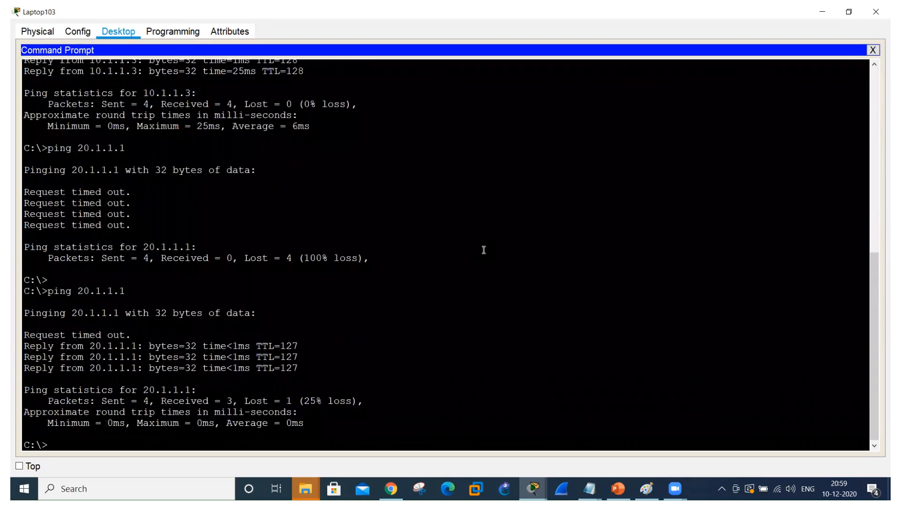
# Repeat the ping to 20.1.1.1 from Laptop103, examine the replies, and close the laptop's window.
pyautogui.press('Up')
pyautogui.press('Return')
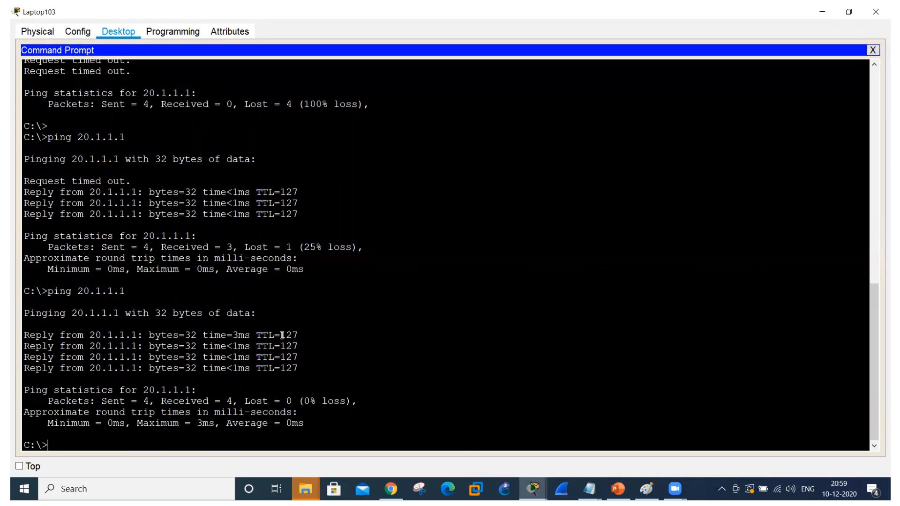
pyautogui.hotkey('alt', 'Tab')
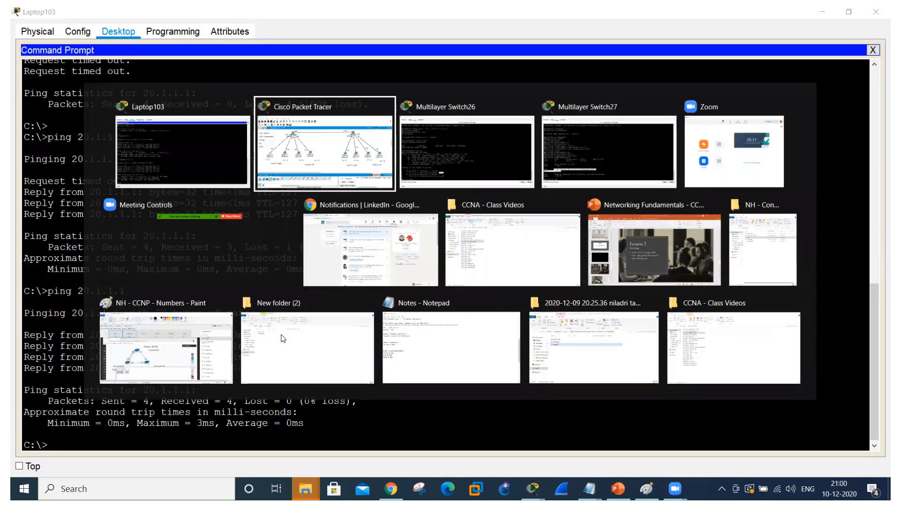
pyautogui.hotkey('alt', 'Tab')
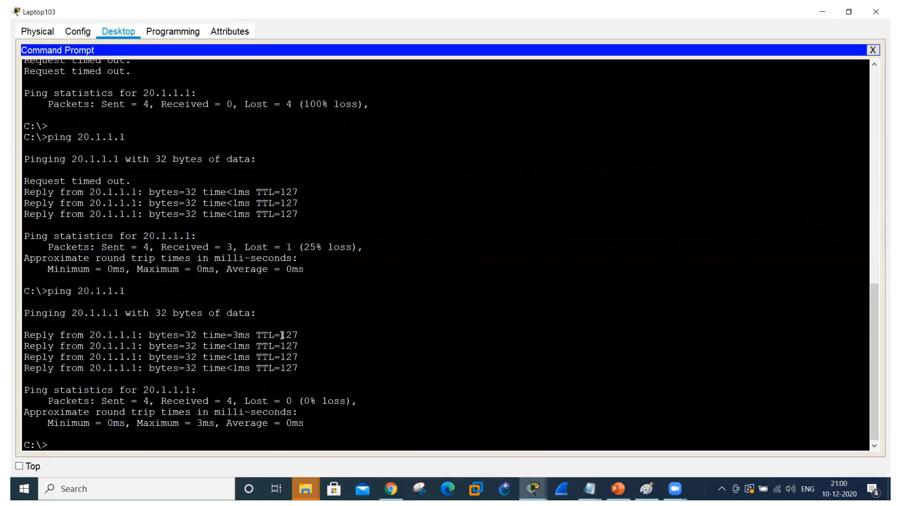
pyautogui.press('Up')
pyautogui.press('BackSpace')
pyautogui.click(875, 15)
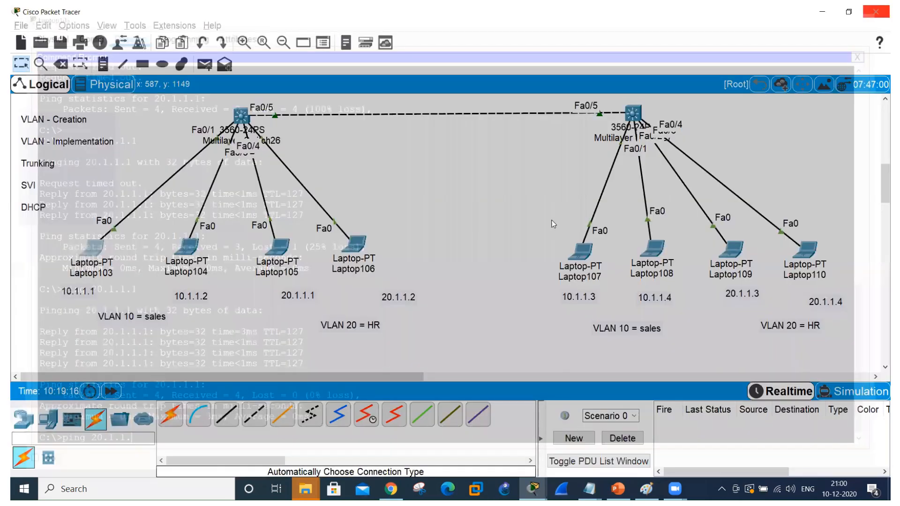
# Open SW1's command line in a maximized window and create a DHCP pool named sales.
pyautogui.click(239, 114)
pyautogui.click(561, 85)
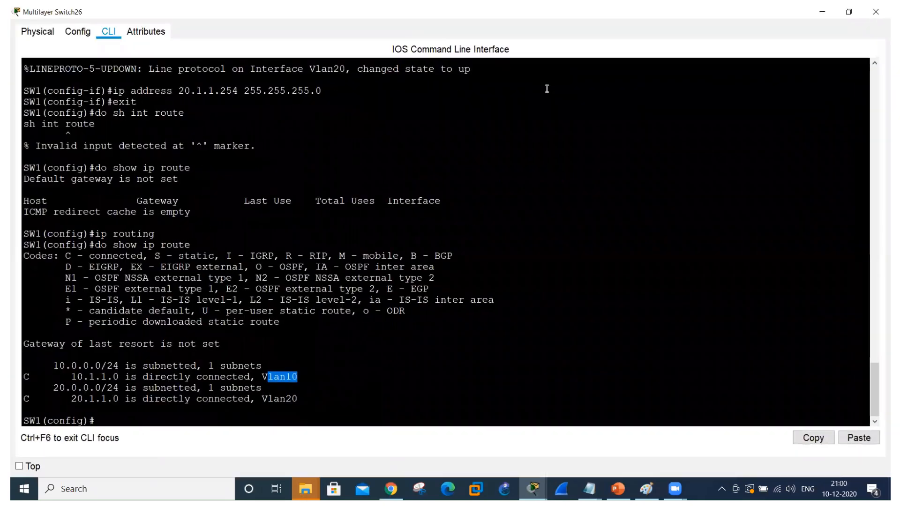
pyautogui.click(113, 419)
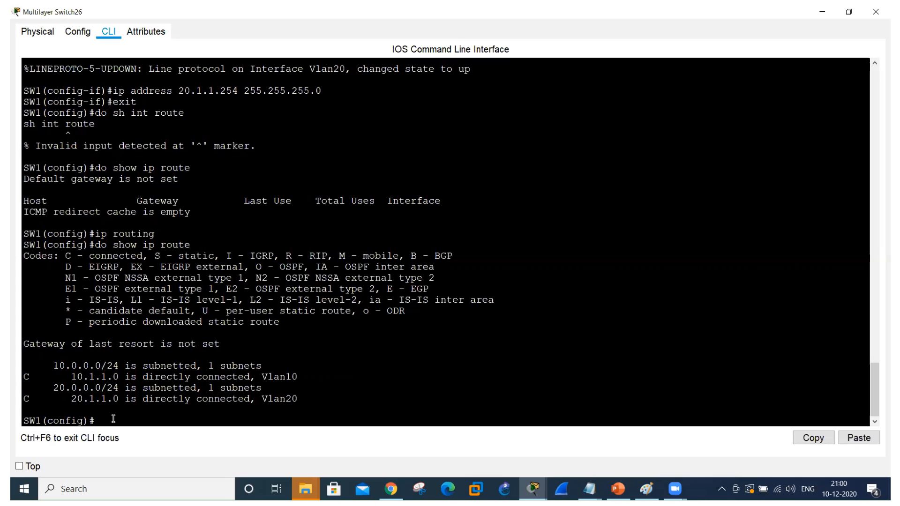
pyautogui.write('p dhcp pool sales')
pyautogui.press('Return')
# Set the sales DHCP pool's network to 10.1.1.0 with mask 255.255.255.0.
pyautogui.write('netw')
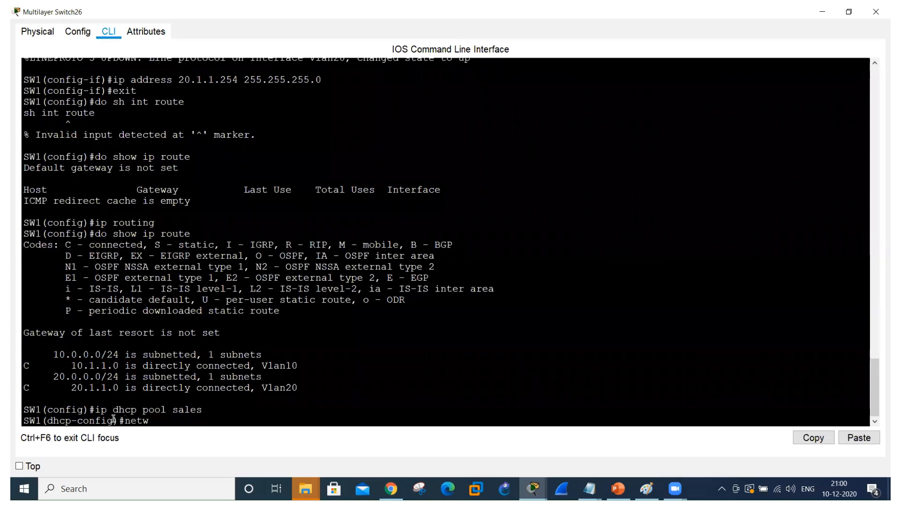
pyautogui.press('Tab')
pyautogui.write('10.1')
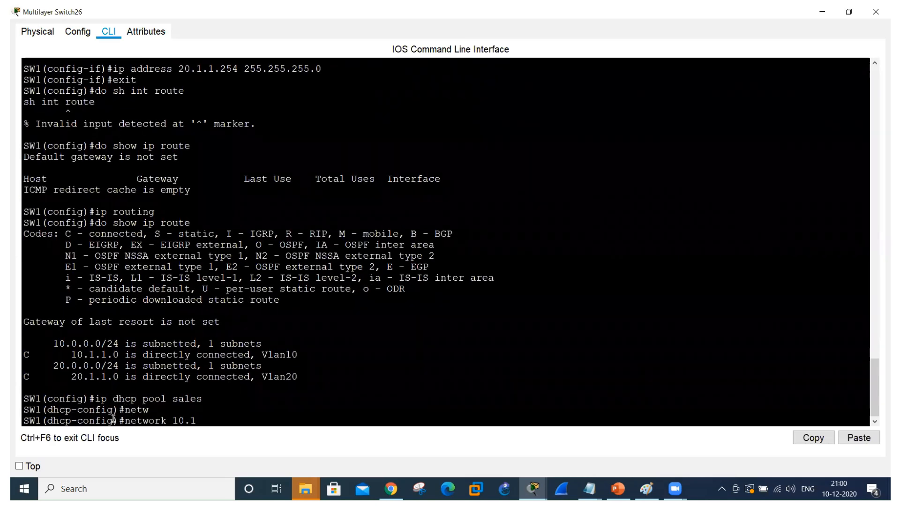
pyautogui.write('.1.0 255.255.255.0')
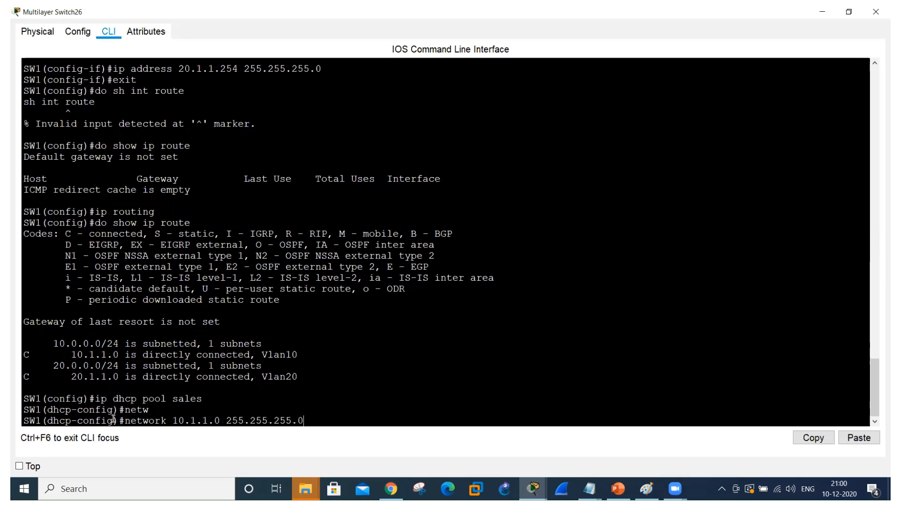
pyautogui.press('Return')
# Set the sales DHCP pool's default router to 10.1.1.254.
pyautogui.write('de')
pyautogui.press('Tab')
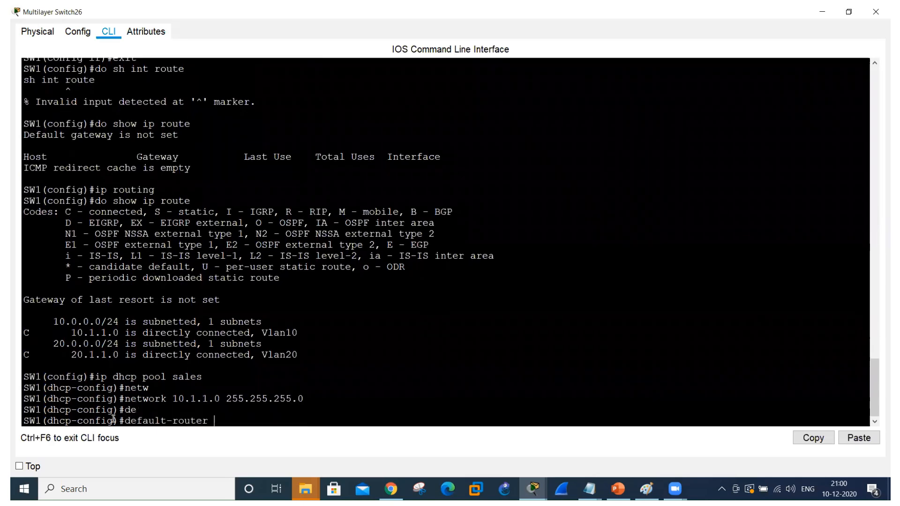
pyautogui.write('10.1.1.254')
pyautogui.press('Return')
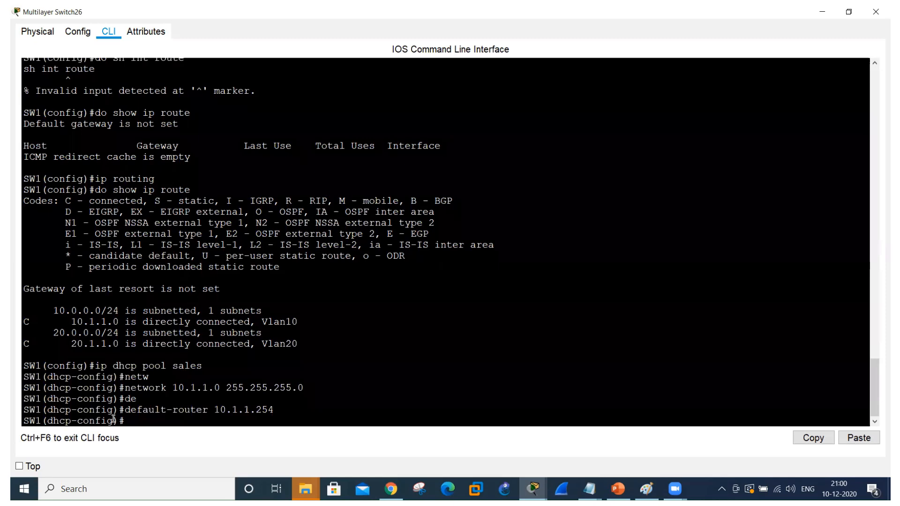
# Create a second DHCP pool on SW1 named HR.
pyautogui.press('Up')
pyautogui.press('Up')
pyautogui.press('Up')
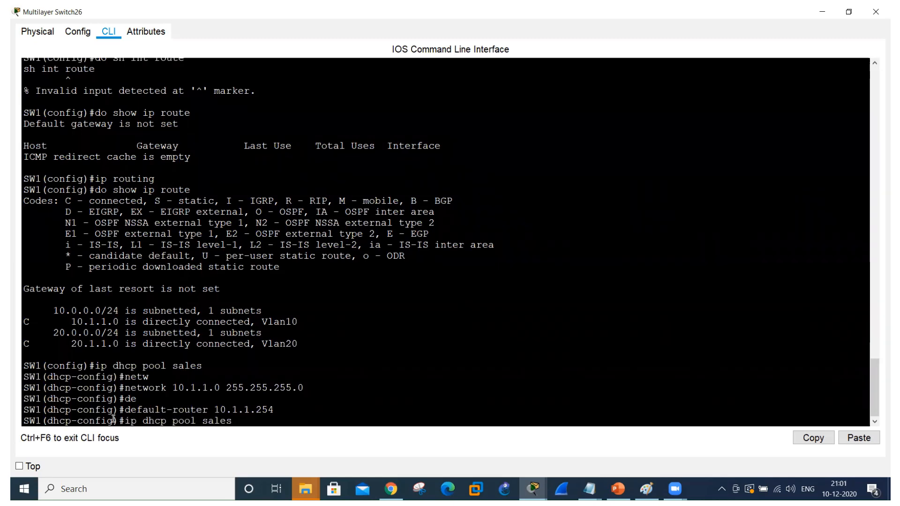
pyautogui.press('BackSpace')
pyautogui.press('BackSpace')
pyautogui.press('BackSpace')
pyautogui.press('BackSpace')
pyautogui.write('HR')
pyautogui.press('Return')
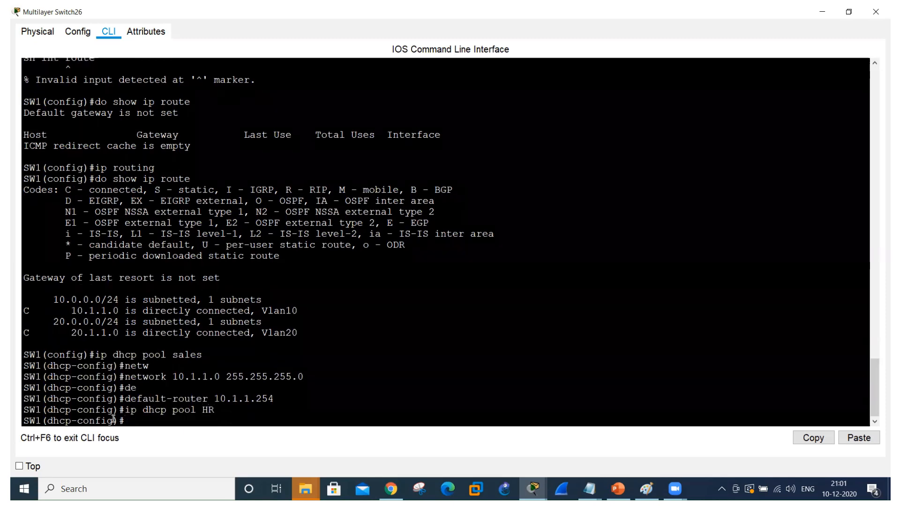
# Set the HR DHCP pool's network to 20.1.1.0 with mask 255.255.255.0.
pyautogui.press('Up')
pyautogui.press('Up')
pyautogui.press('Up')
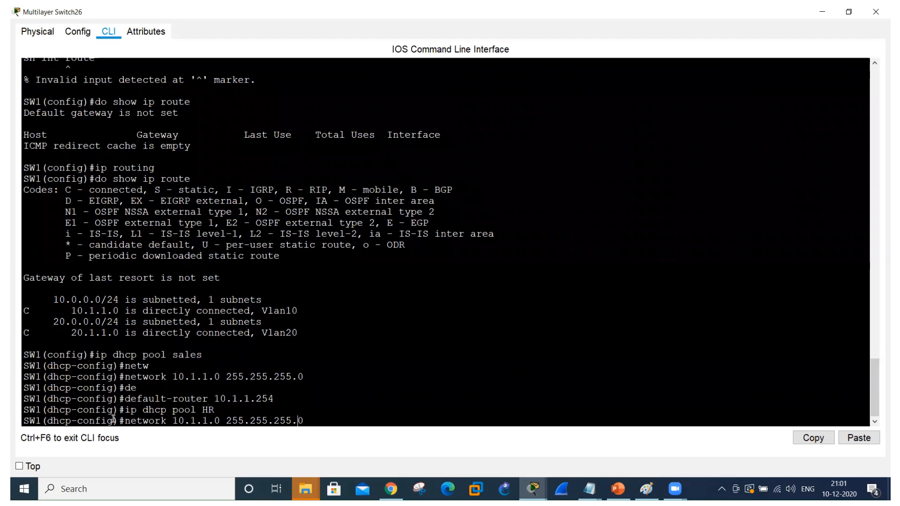
pyautogui.press('Left')
pyautogui.press('Left')
pyautogui.press('Left')
pyautogui.press('Left')
pyautogui.press('Left')
pyautogui.press('Left')
pyautogui.press('Left')
pyautogui.press('BackSpace')
pyautogui.write('2')
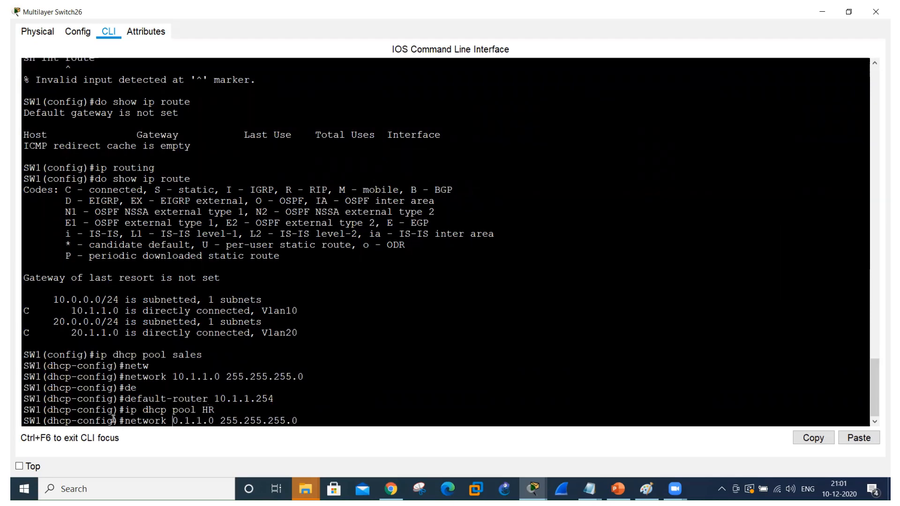
pyautogui.press('Return')
# Set the HR DHCP pool's default router to 20.1.1.254 and exit DHCP configuration mode.
pyautogui.press('Up')
pyautogui.press('Up')
pyautogui.press('Up')
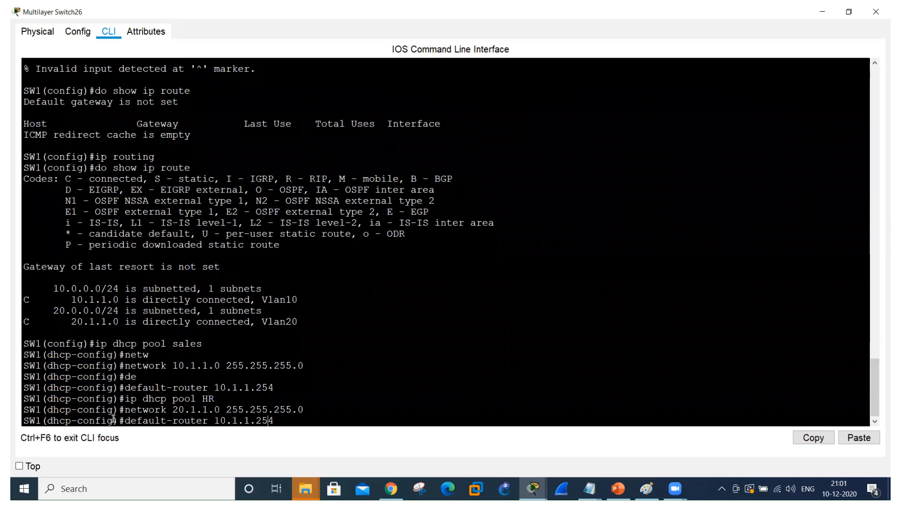
pyautogui.press('Left')
pyautogui.press('Left')
pyautogui.press('Left')
pyautogui.press('Left')
pyautogui.press('Left')
pyautogui.press('Left')
pyautogui.press('Left')
pyautogui.press('Left')
pyautogui.press('Left')
pyautogui.press('Left')
pyautogui.press('Delete')
pyautogui.write('2')
pyautogui.press('Return')
pyautogui.write('e')
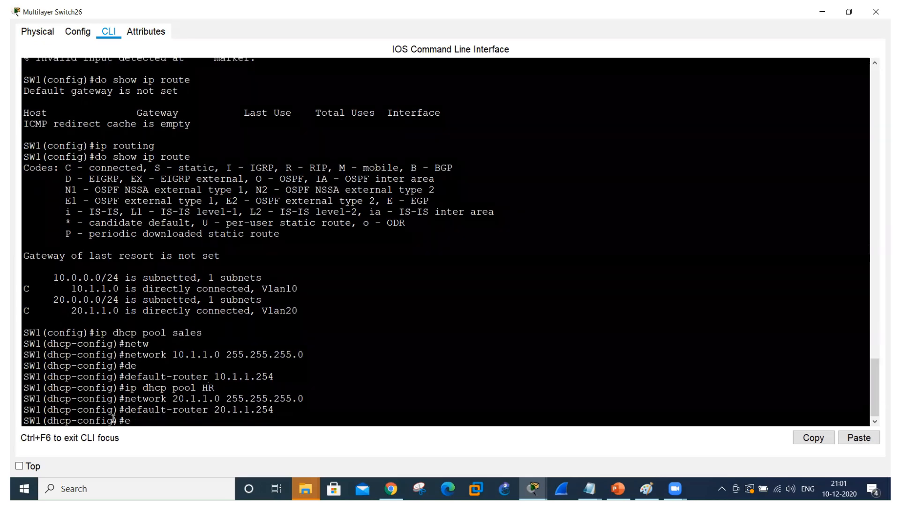
pyautogui.write('xit')
pyautogui.press('Return')
# Return to the topology, switch Laptop103's IPv4 configuration from static to DHCP, and close its window.
pyautogui.hotkey('alt', 'Tab')
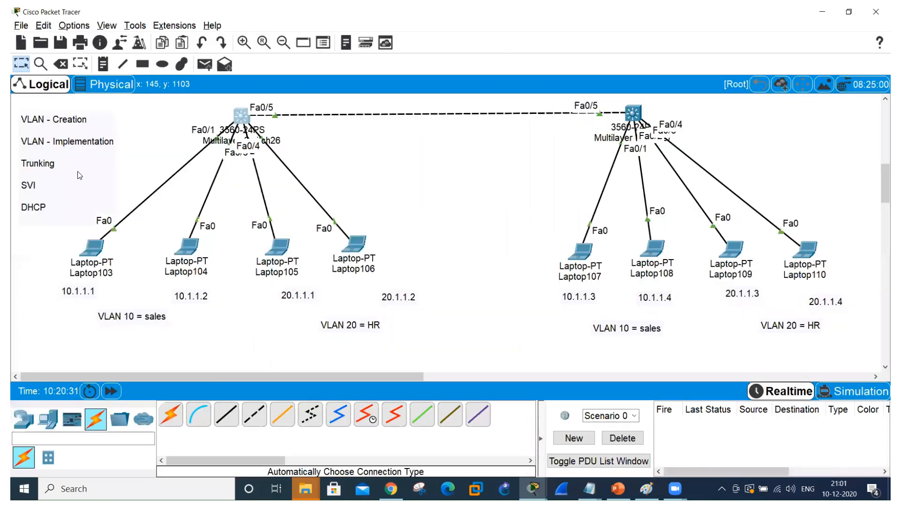
pyautogui.click(94, 250)
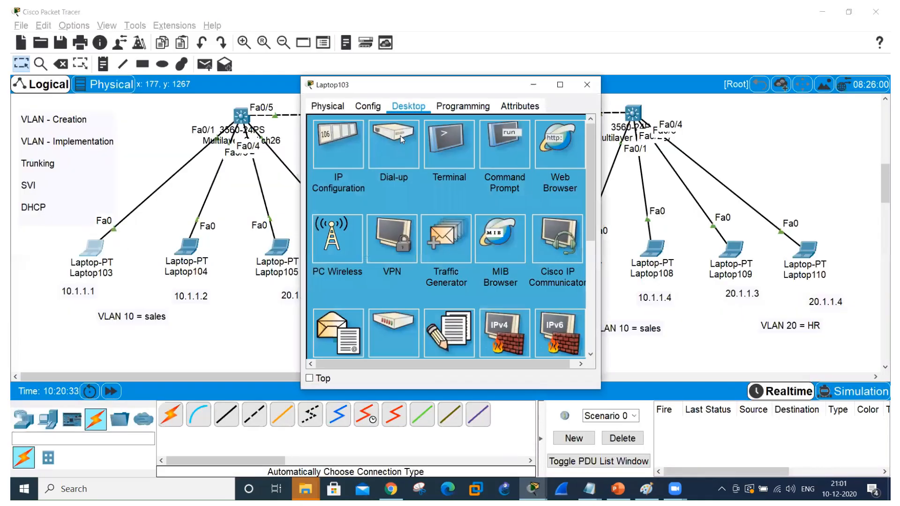
pyautogui.click(336, 143)
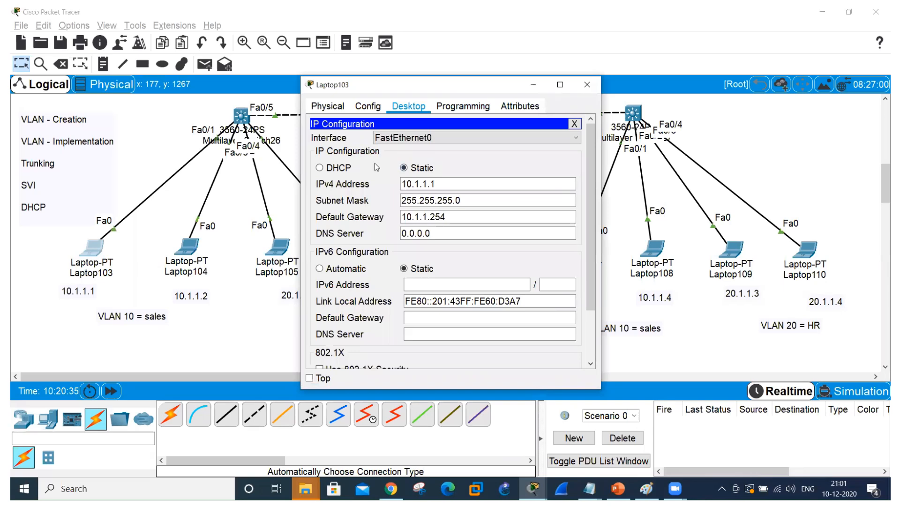
pyautogui.click(320, 168)
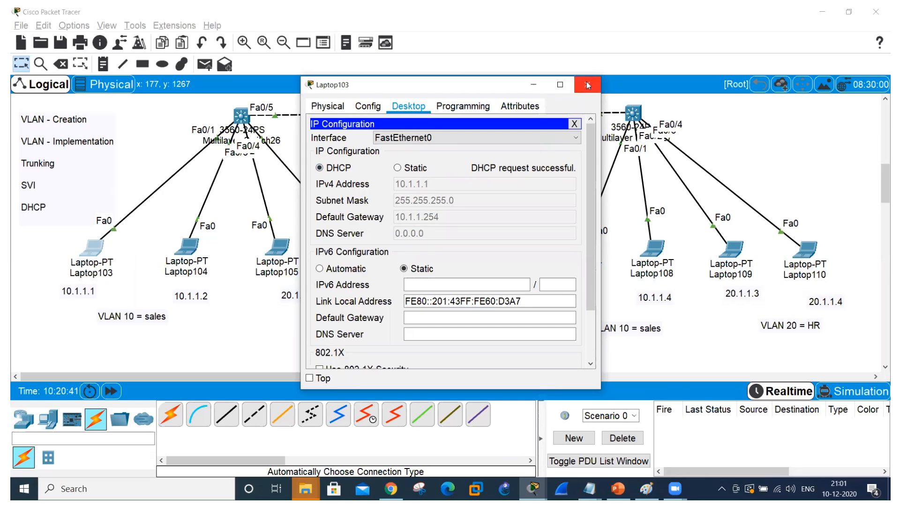
pyautogui.click(588, 86)
# Switch Laptop104's IPv4 configuration from static to DHCP and close its window.
pyautogui.click(187, 246)
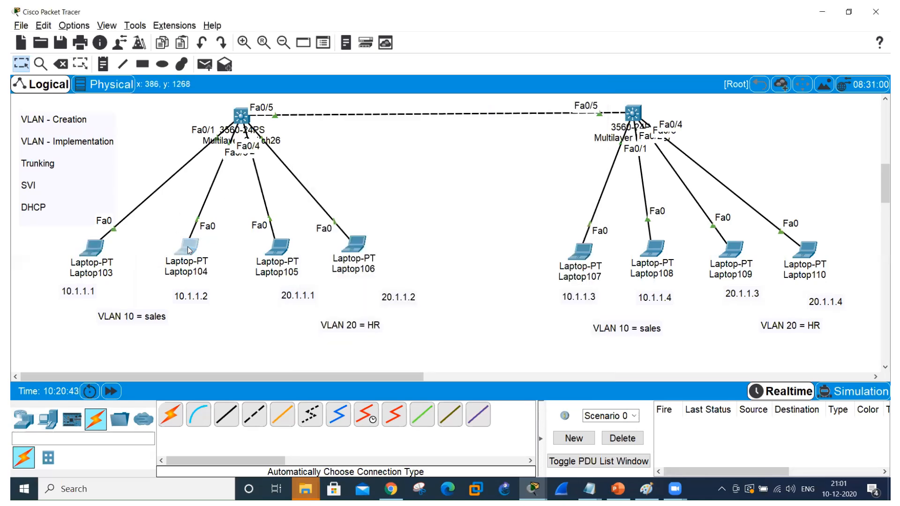
pyautogui.click(355, 151)
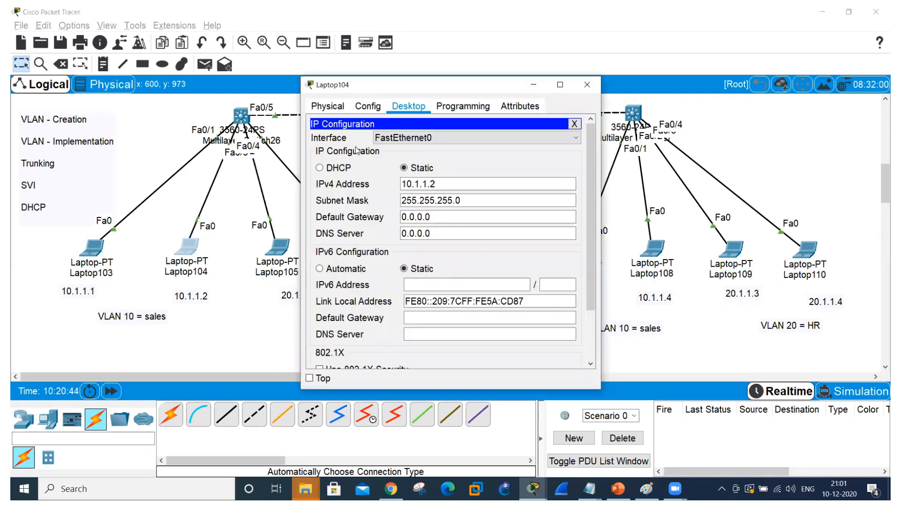
pyautogui.click(320, 168)
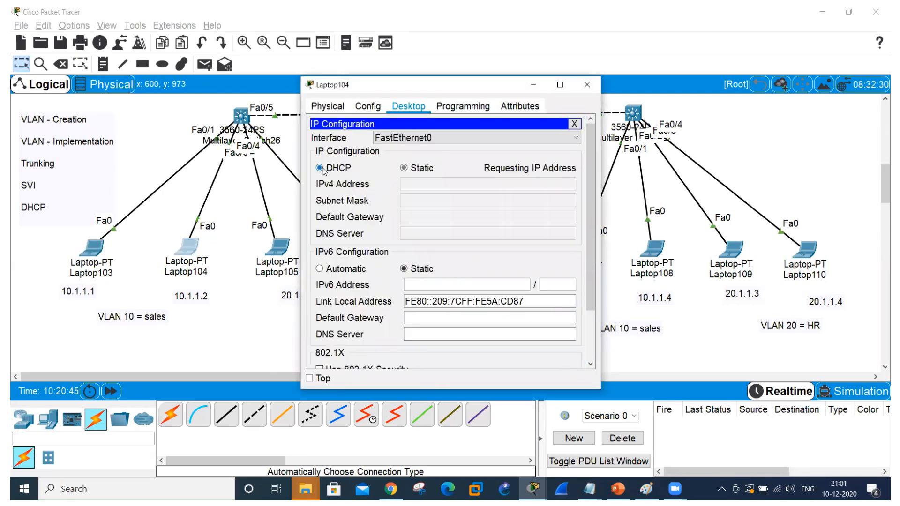
pyautogui.click(588, 87)
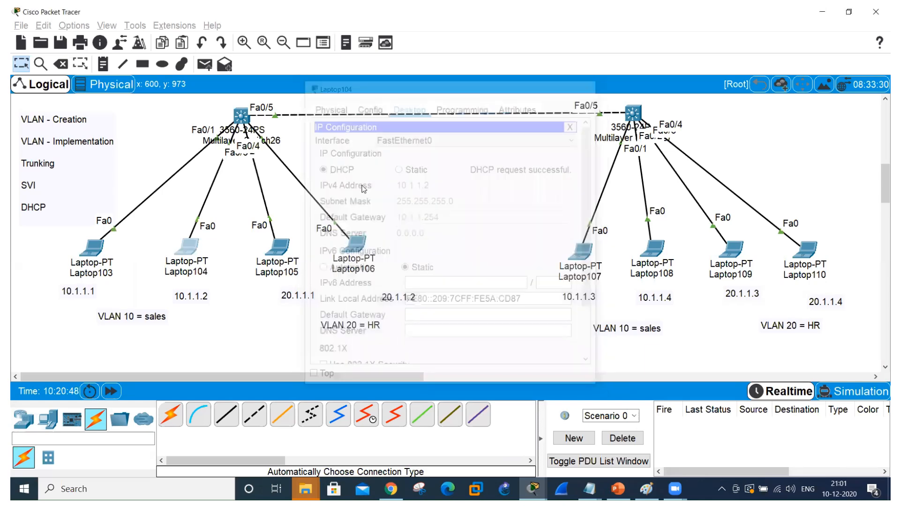
# Switch Laptop105's IPv4 configuration from static to DHCP and close its window.
pyautogui.click(276, 255)
pyautogui.click(327, 147)
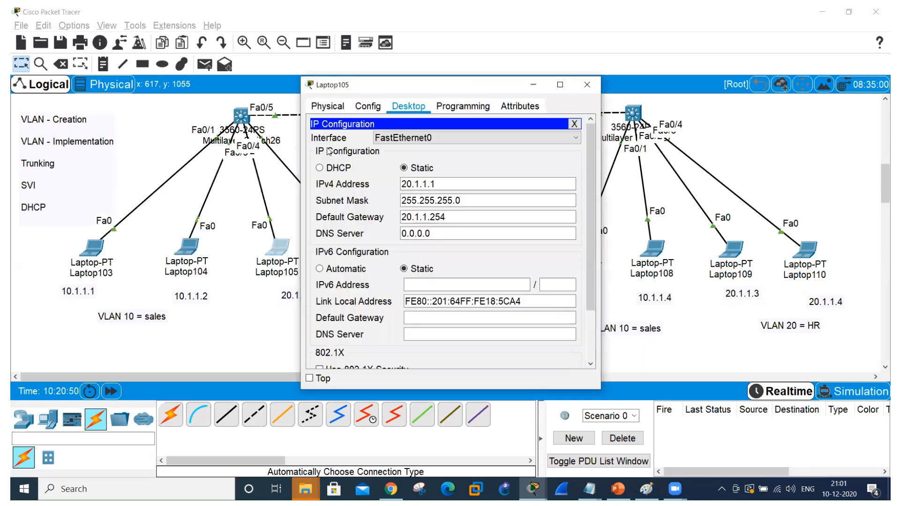
pyautogui.click(320, 167)
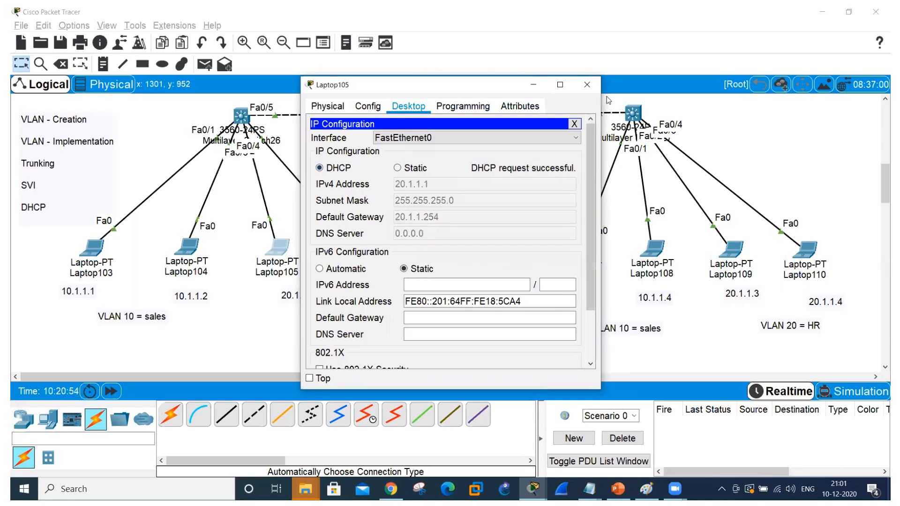
pyautogui.click(585, 85)
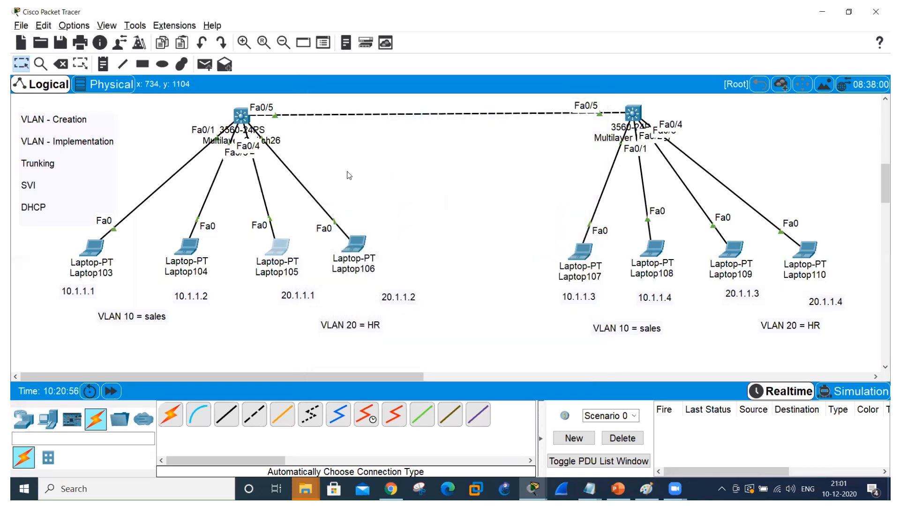
# Switch Laptop106's IPv4 configuration from static to DHCP and close its window.
pyautogui.click(353, 250)
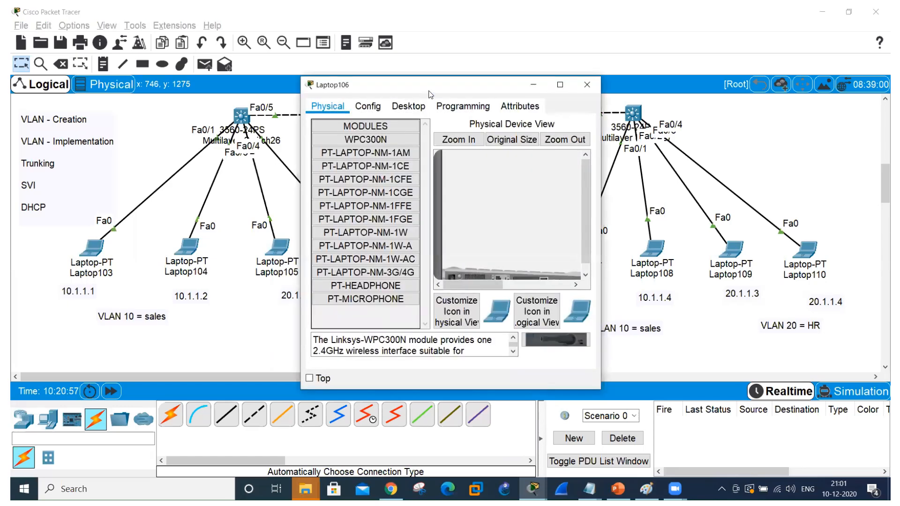
pyautogui.click(408, 106)
pyautogui.click(322, 144)
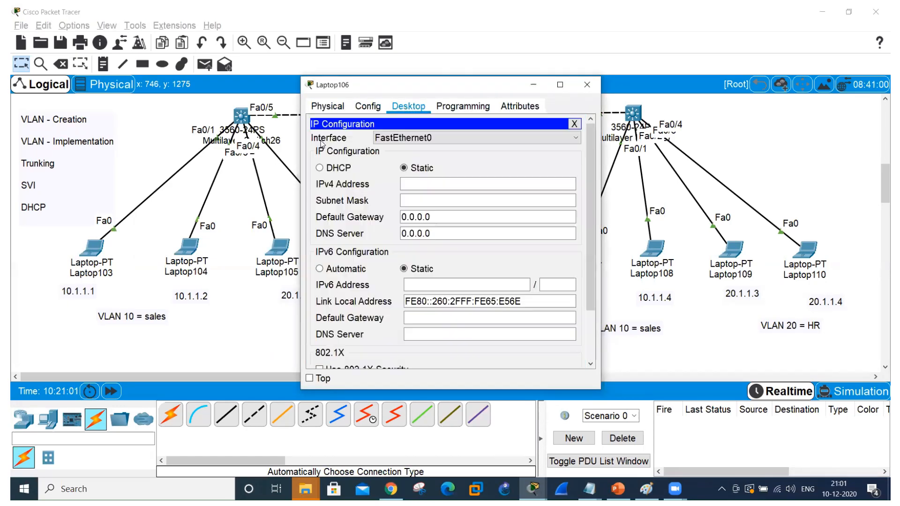
pyautogui.click(319, 168)
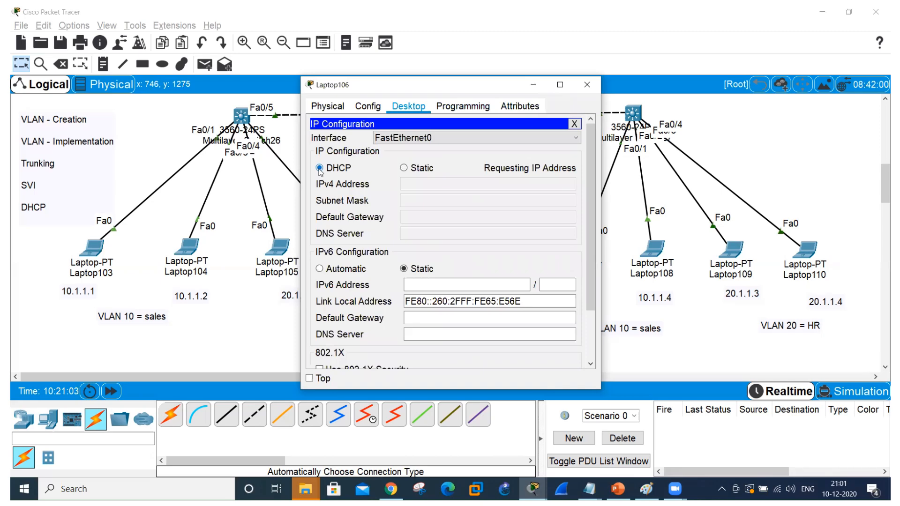
pyautogui.click(587, 86)
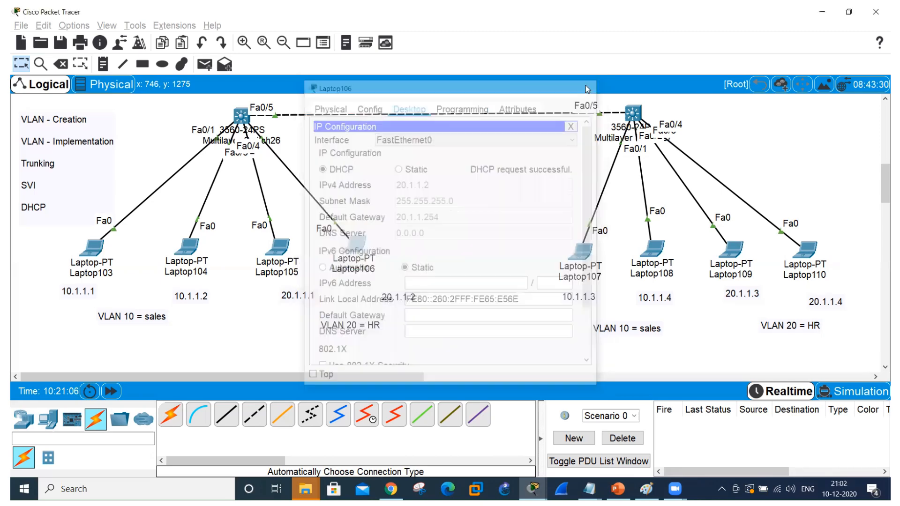
# Switch Laptop107's IPv4 configuration from static to DHCP and close its window.
pyautogui.click(584, 257)
pyautogui.click(345, 143)
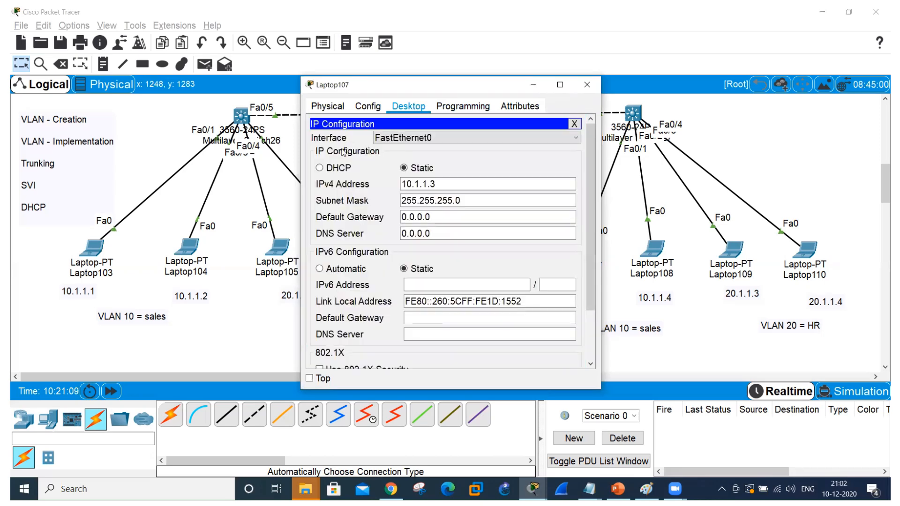
pyautogui.click(320, 168)
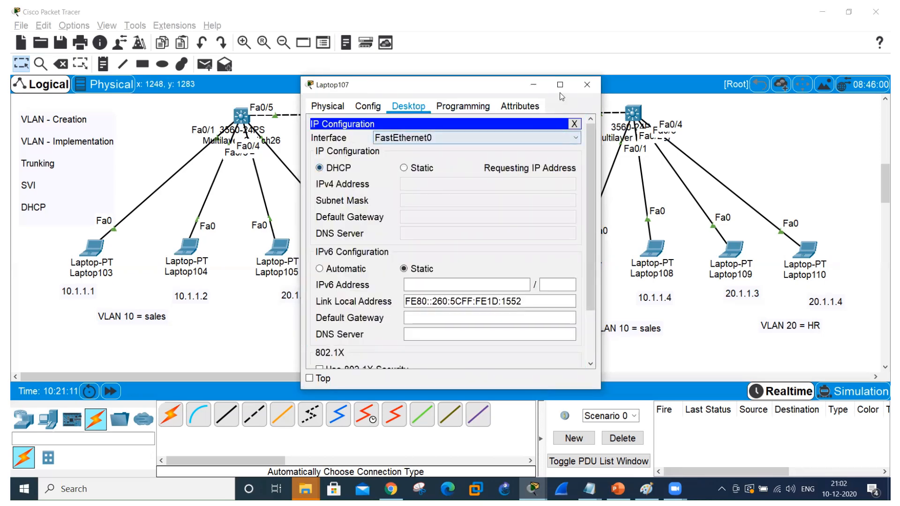
pyautogui.click(587, 82)
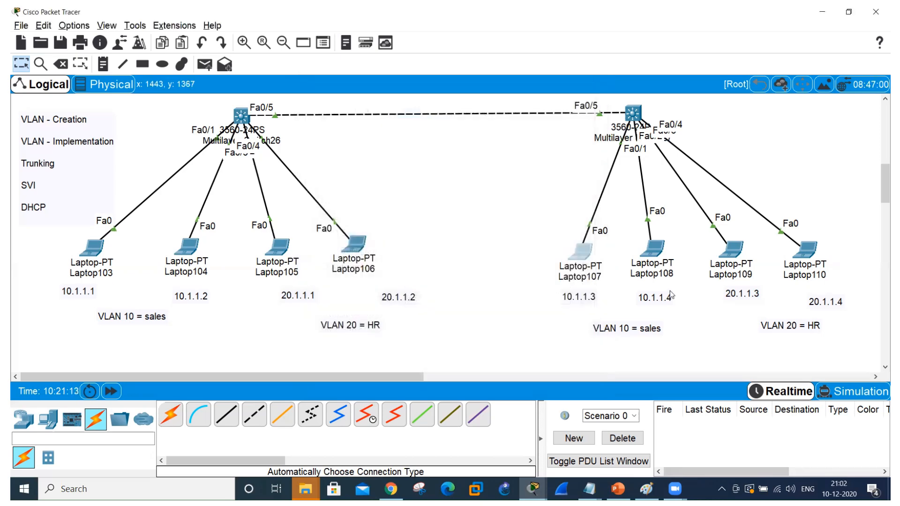
# Switch Laptop108's IPv4 configuration from static to DHCP and close its window.
pyautogui.click(653, 248)
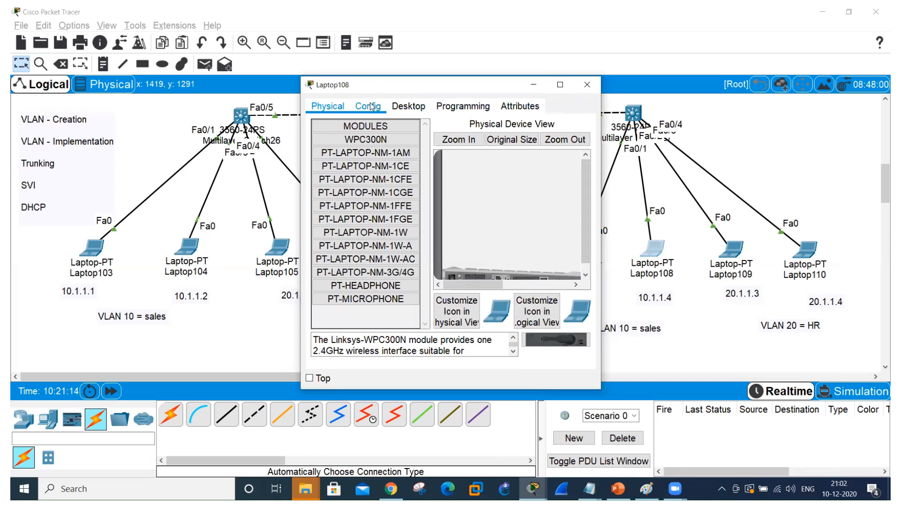
pyautogui.click(401, 107)
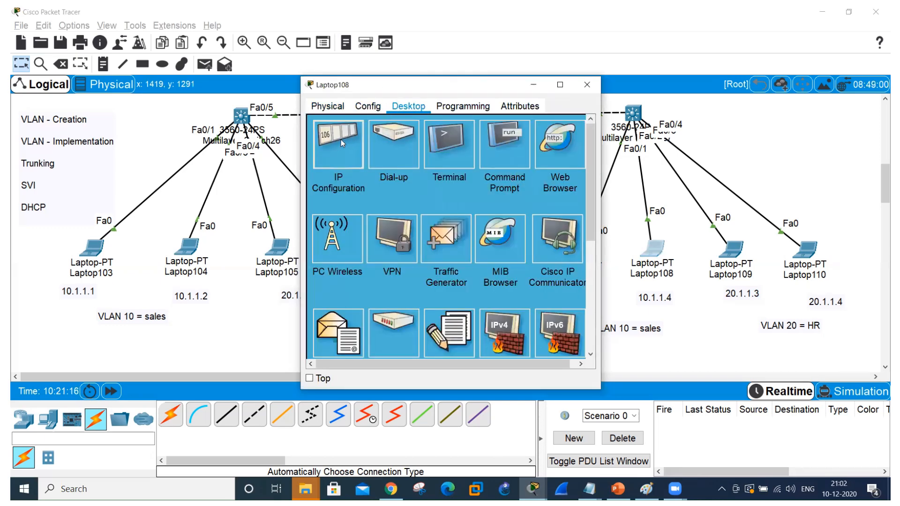
pyautogui.click(347, 137)
pyautogui.click(319, 168)
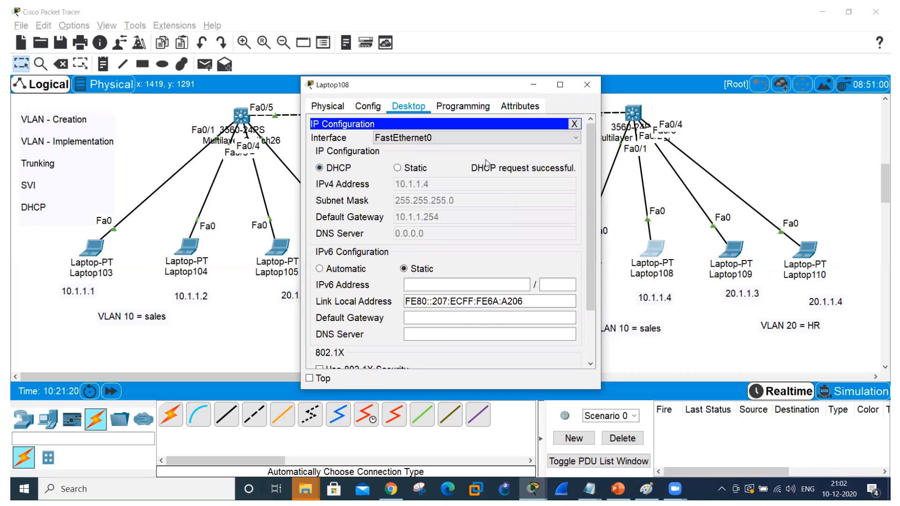
pyautogui.click(587, 89)
# Open Laptop109 and set the IPv4 configuration of its FastEthernet0 interface to DHCP.
pyautogui.click(732, 248)
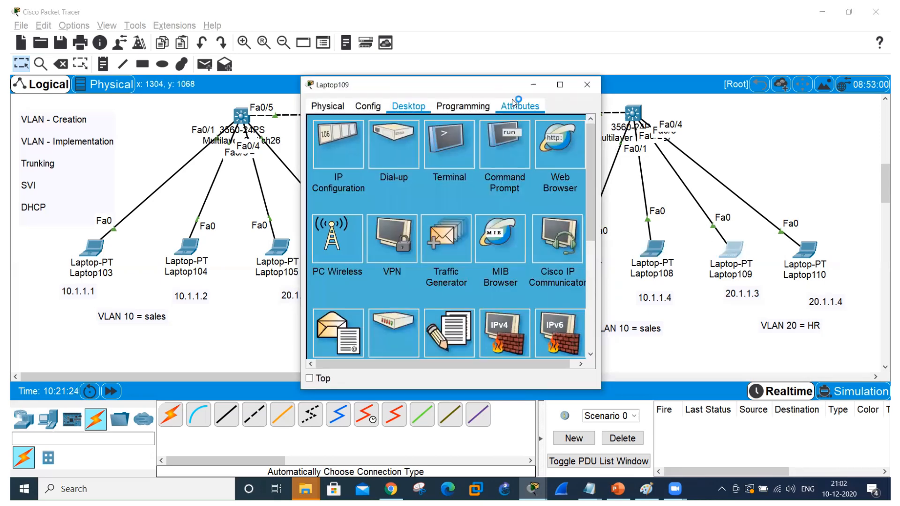
pyautogui.click(499, 148)
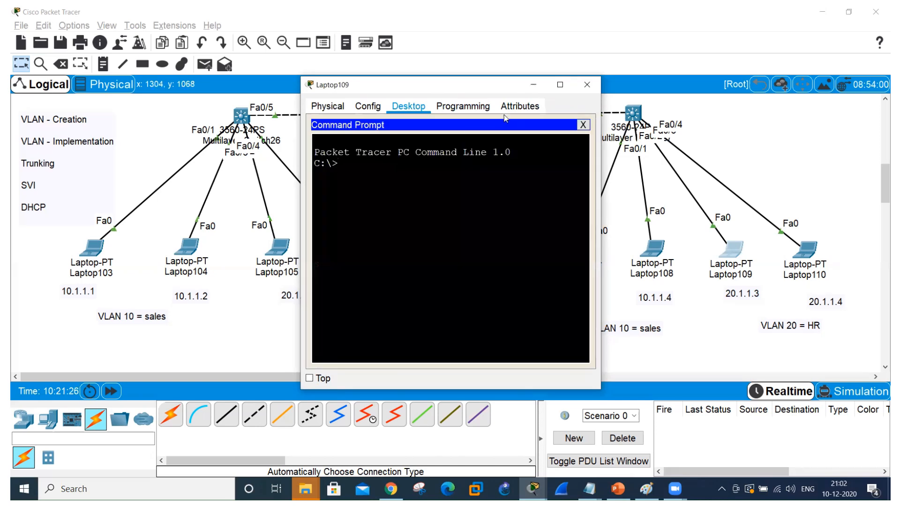
pyautogui.click(372, 109)
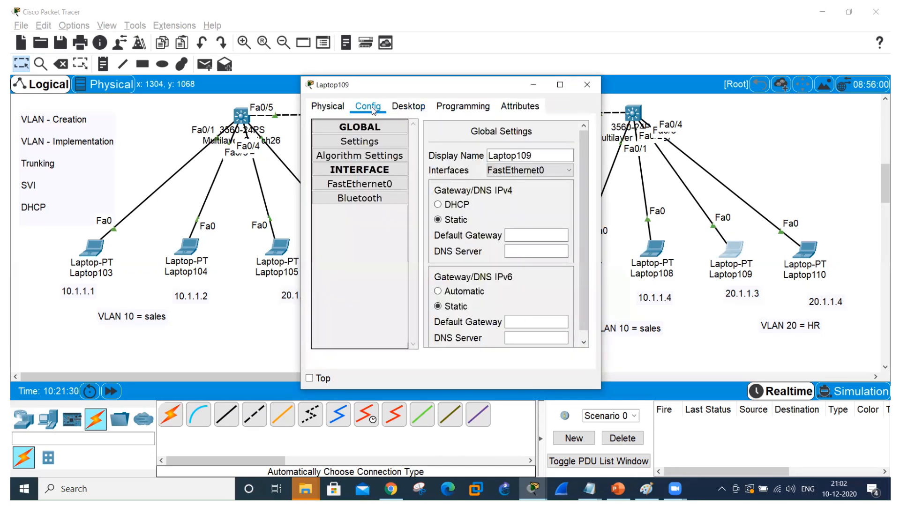
pyautogui.click(372, 186)
pyautogui.click(435, 205)
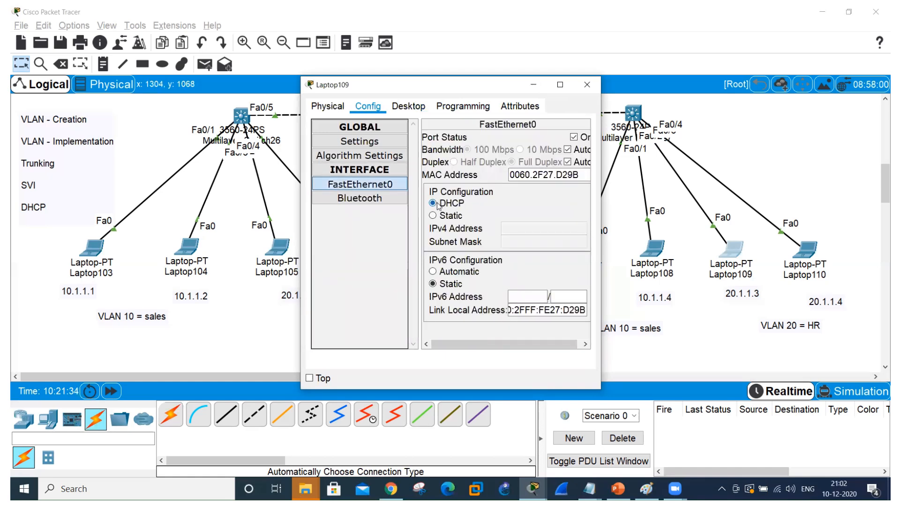
# Switch Laptop109's global IPv4 gateway setting to static and back to DHCP, recheck FastEthernet0, and close the laptop's window.
pyautogui.click(360, 142)
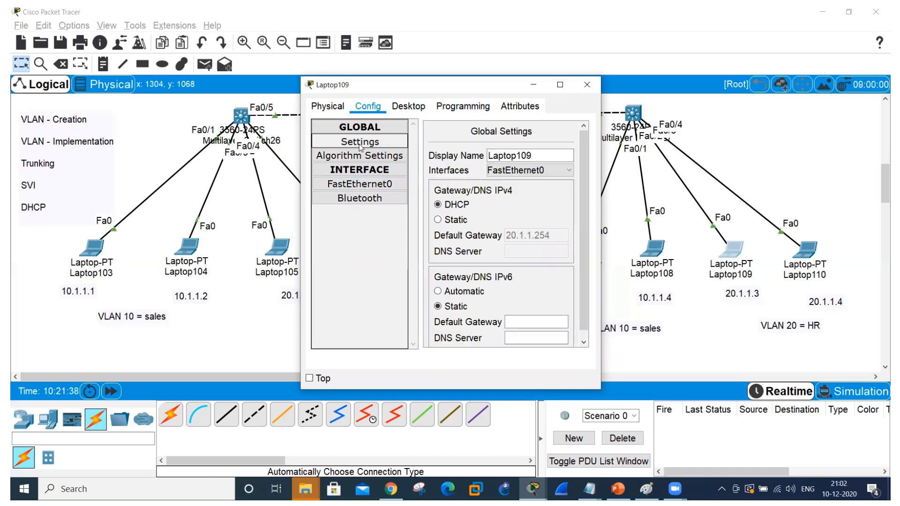
pyautogui.click(439, 220)
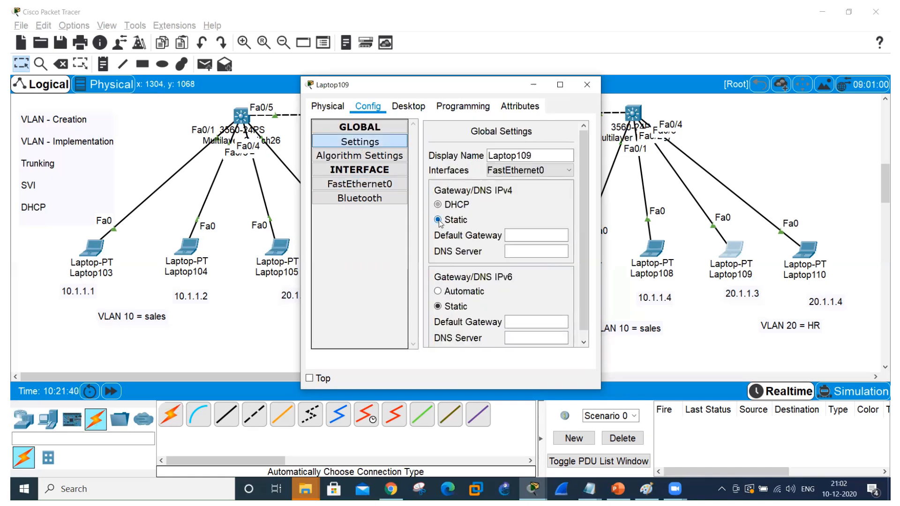
pyautogui.click(439, 205)
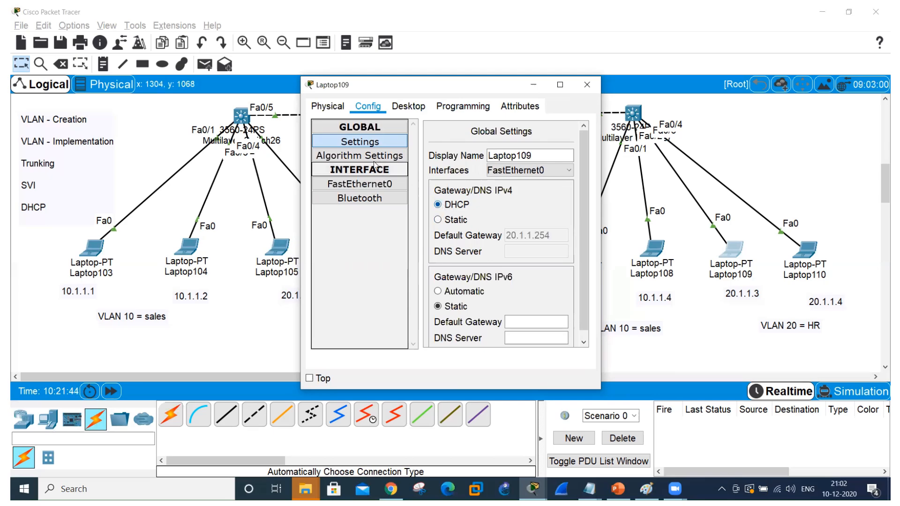
pyautogui.click(362, 186)
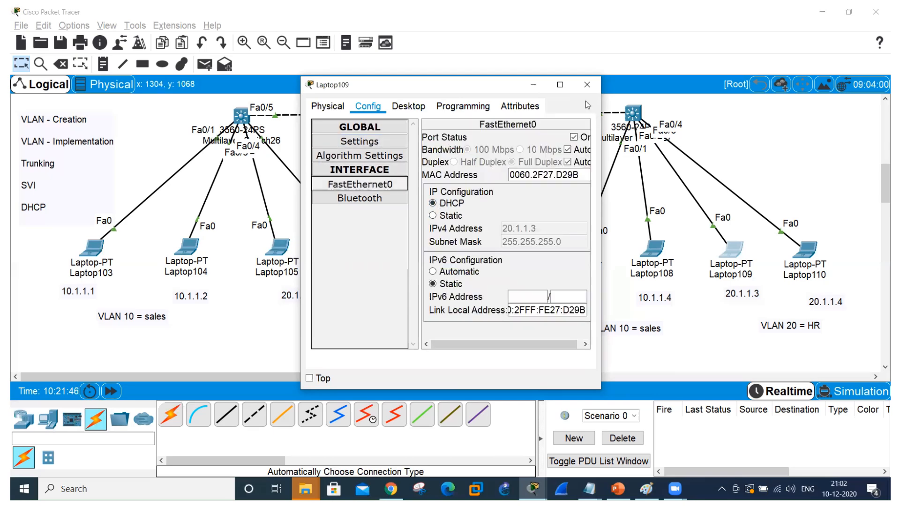
pyautogui.click(588, 85)
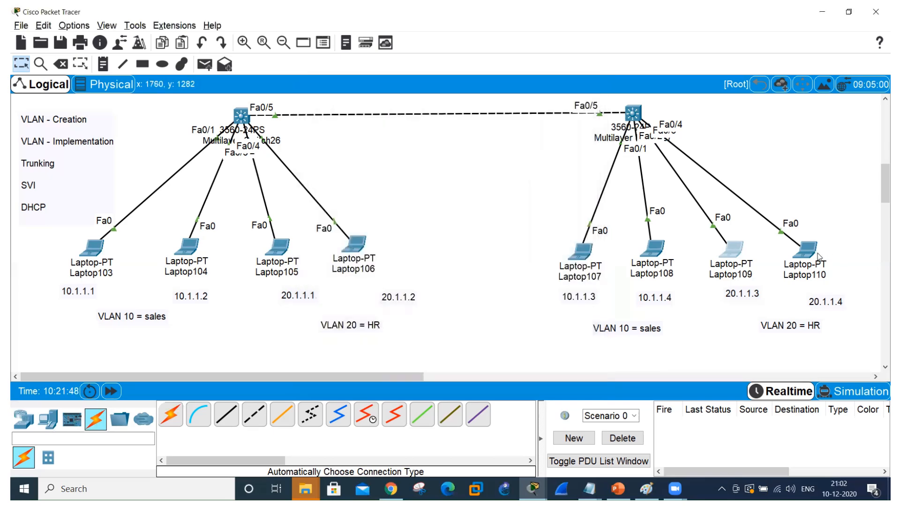
# Switch Laptop110's IPv4 configuration from static to DHCP and close its window.
pyautogui.click(808, 249)
pyautogui.click(410, 107)
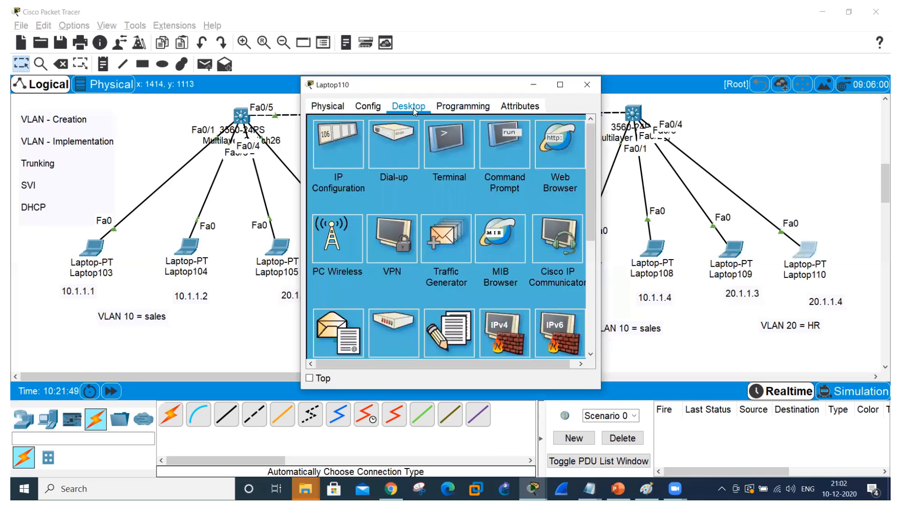
pyautogui.click(331, 148)
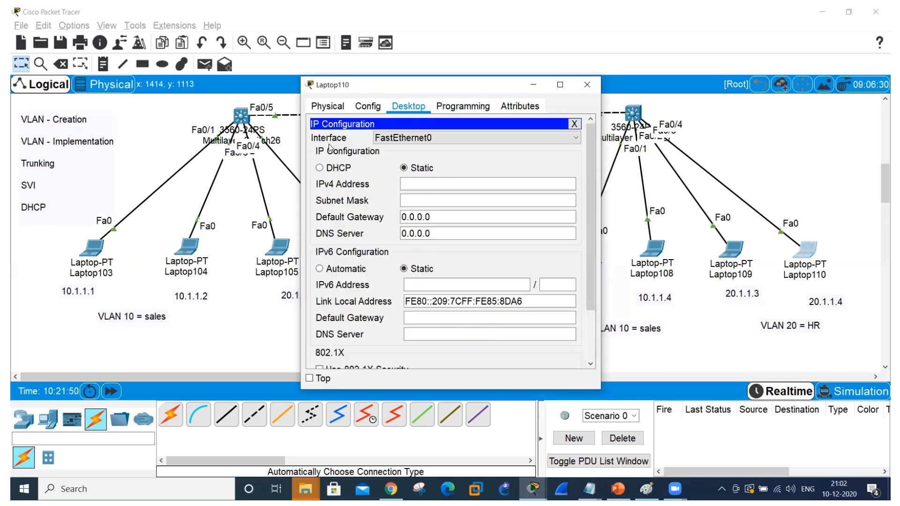
pyautogui.click(321, 167)
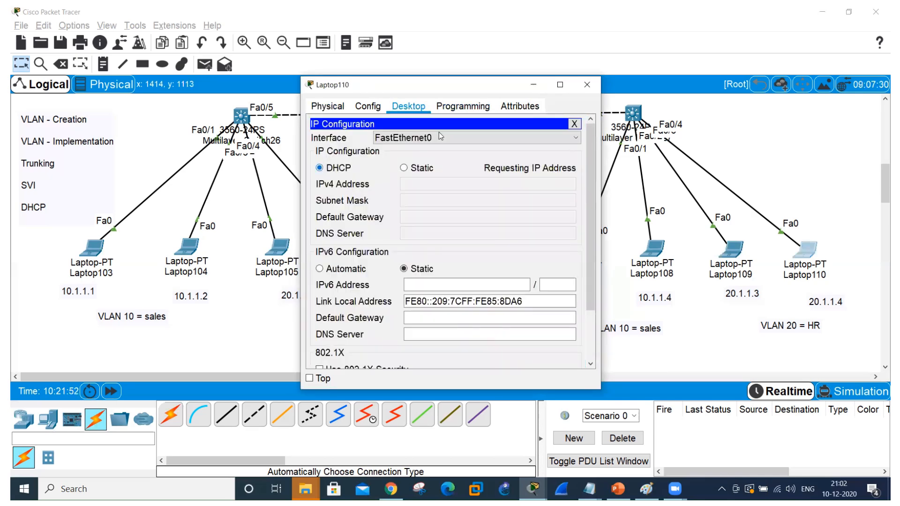
pyautogui.click(586, 85)
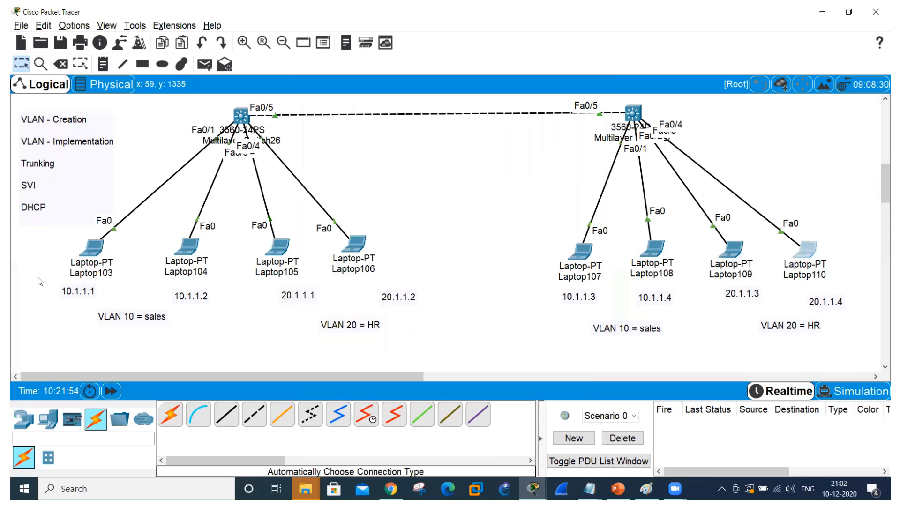
# Maximize Laptop103's command prompt and ping 10.1.1.2 to test connectivity with Laptop104 in VLAN 10.
pyautogui.click(93, 247)
pyautogui.click(510, 139)
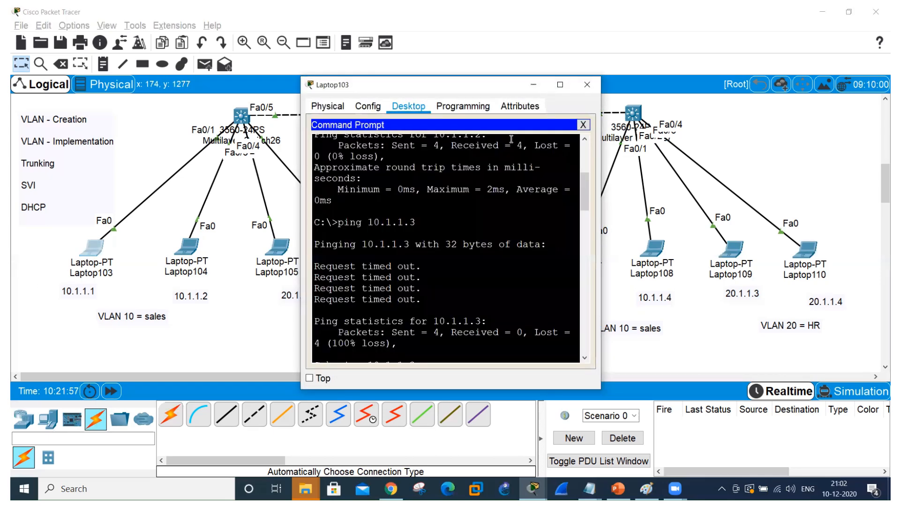
pyautogui.click(558, 85)
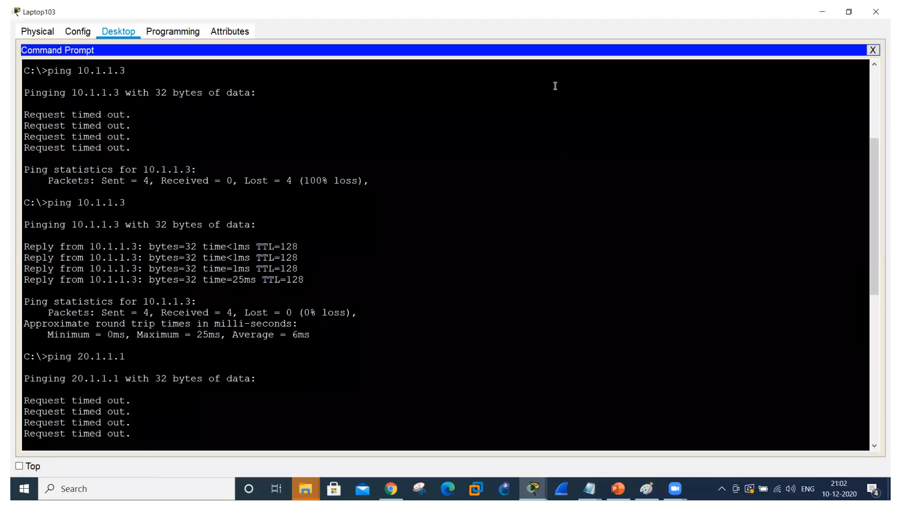
pyautogui.scroll(-10, 555, 86)
pyautogui.press('BackSpace')
pyautogui.press('BackSpace')
pyautogui.press('BackSpace')
pyautogui.press('BackSpace')
pyautogui.press('BackSpace')
pyautogui.press('BackSpace')
pyautogui.press('BackSpace')
pyautogui.press('BackSpace')
pyautogui.press('BackSpace')
pyautogui.press('BackSpace')
pyautogui.press('BackSpace')
pyautogui.press('BackSpace')
pyautogui.press('BackSpace')
pyautogui.press('BackSpace')
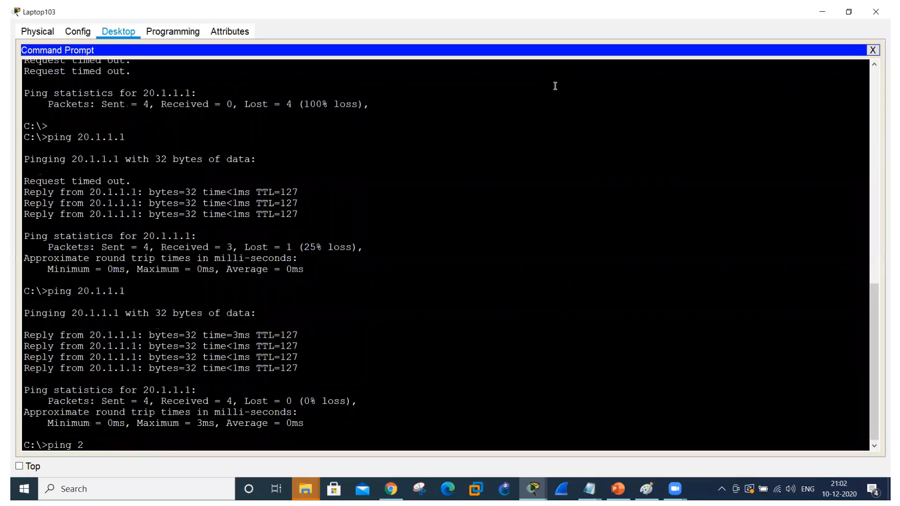
pyautogui.write('ping 10.1.1.2')
pyautogui.press('Return')
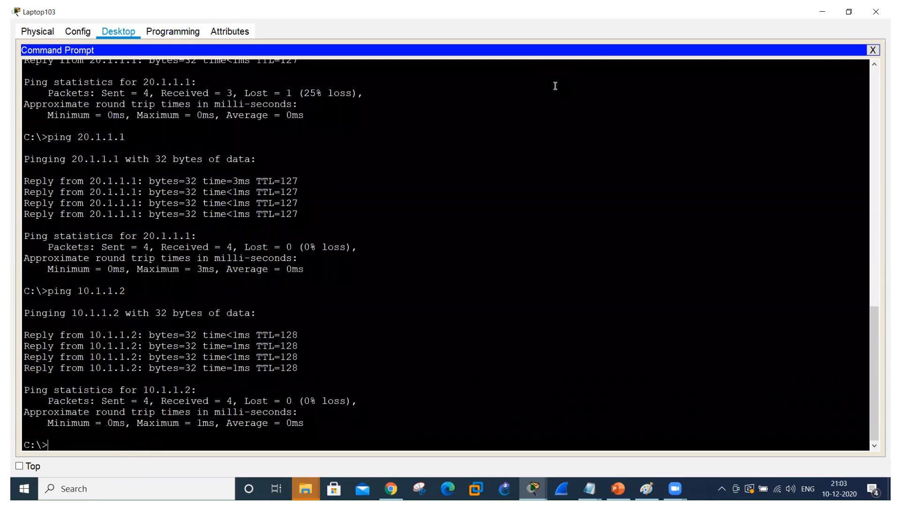
# Ping 10.1.1.3 from Laptop103 to test VLAN 10 connectivity across the trunk to the other switch.
pyautogui.press('Up')
pyautogui.press('BackSpace')
pyautogui.write('3')
pyautogui.press('Return')
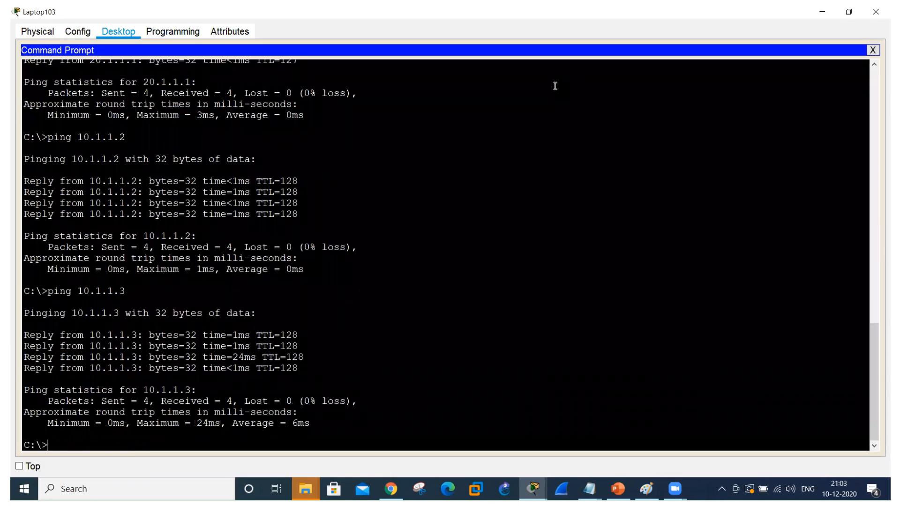
# Ping 20.1.1.1 from Laptop103 to test inter-VLAN routing to the HR VLAN on the same switch.
pyautogui.press('Up')
pyautogui.press('BackSpace')
pyautogui.press('BackSpace')
pyautogui.press('BackSpace')
pyautogui.press('BackSpace')
pyautogui.press('BackSpace')
pyautogui.press('BackSpace')
pyautogui.press('BackSpace')
pyautogui.press('BackSpace')
pyautogui.write('20.1.1.1')
pyautogui.press('Return')
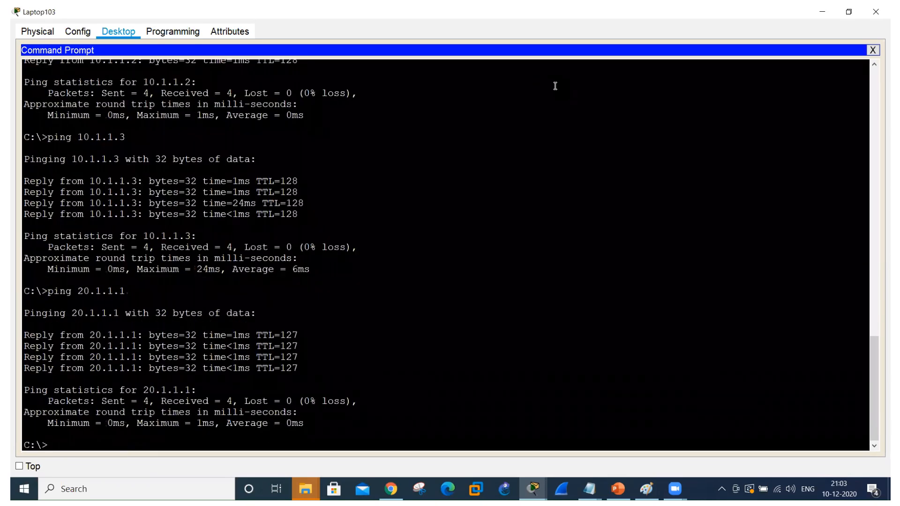
# Ping 20.1.1.3 from Laptop103 to test inter-VLAN routing to Laptop109 on the other switch.
pyautogui.press('Up')
pyautogui.press('BackSpace')
pyautogui.write('3')
pyautogui.press('Return')
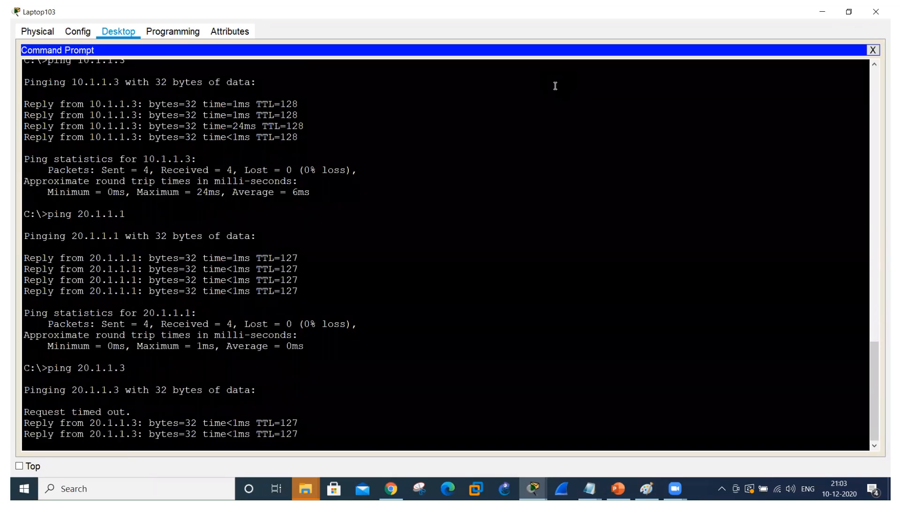
# Ping 20.1.1.4 from Laptop103 to test its connection to Laptop110, and close Laptop103's window.
pyautogui.press('Up')
pyautogui.press('BackSpace')
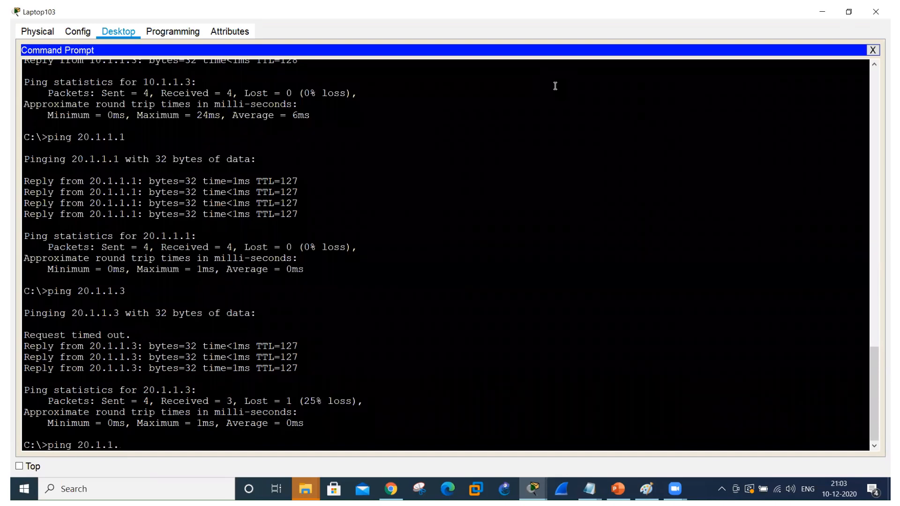
pyautogui.write('4')
pyautogui.press('Return')
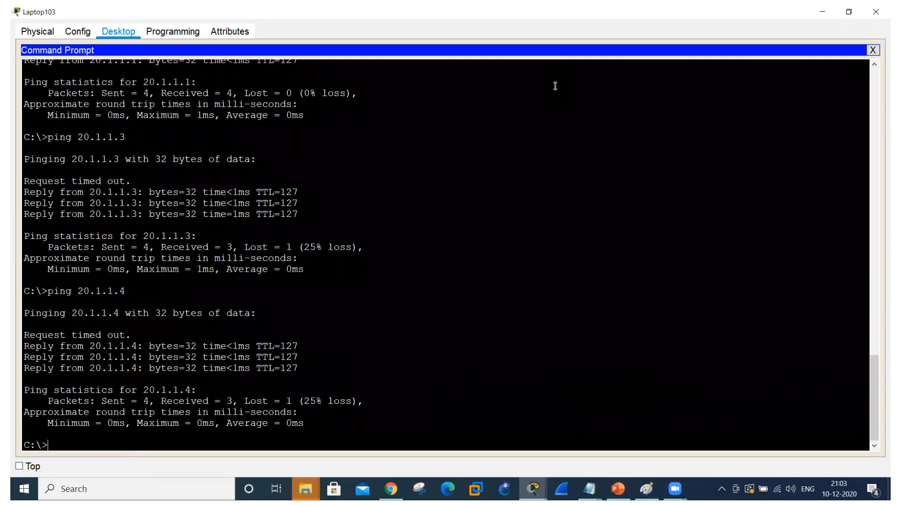
pyautogui.click(877, 13)
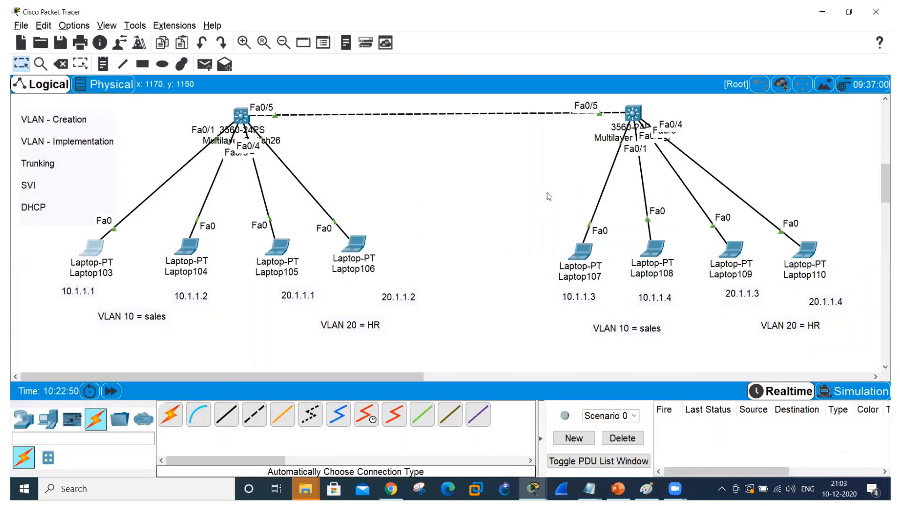
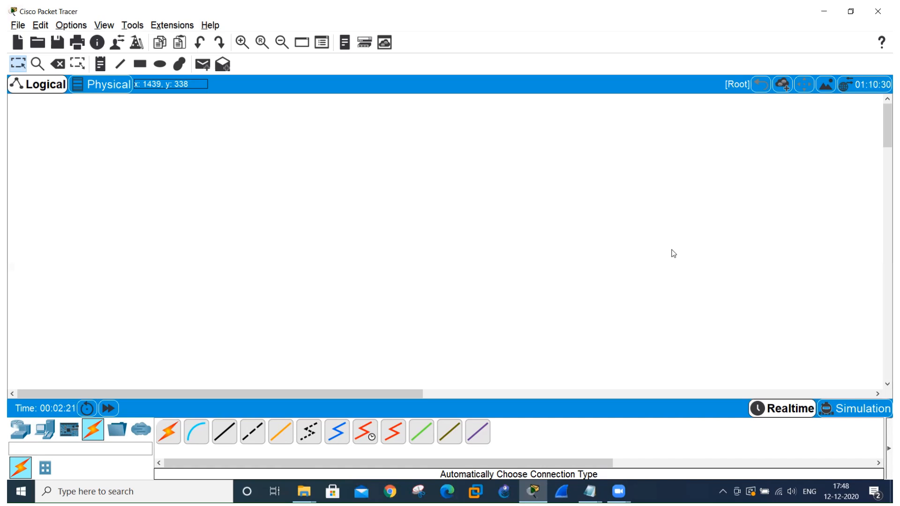
# Place two 2960 switches side by side in the upper part of the empty logical workspace.
pyautogui.click(22, 428)
pyautogui.click(48, 469)
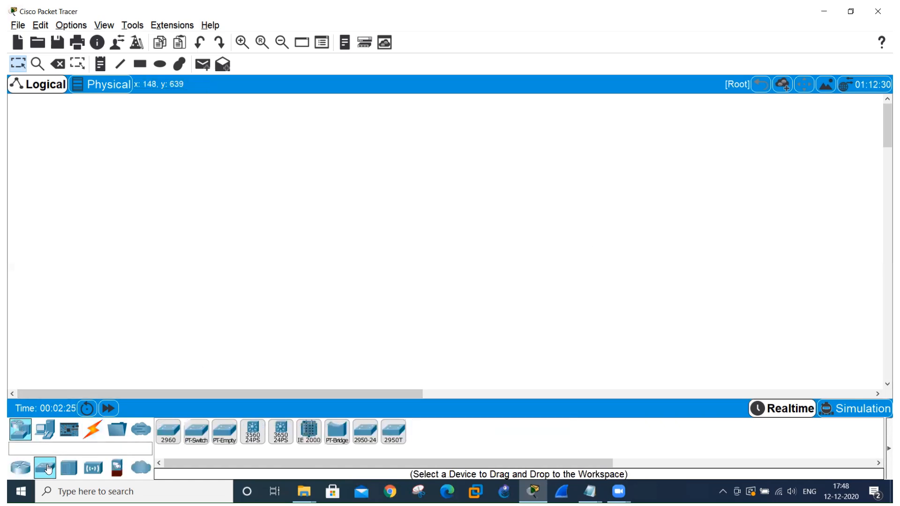
pyautogui.click(165, 432)
pyautogui.click(261, 152)
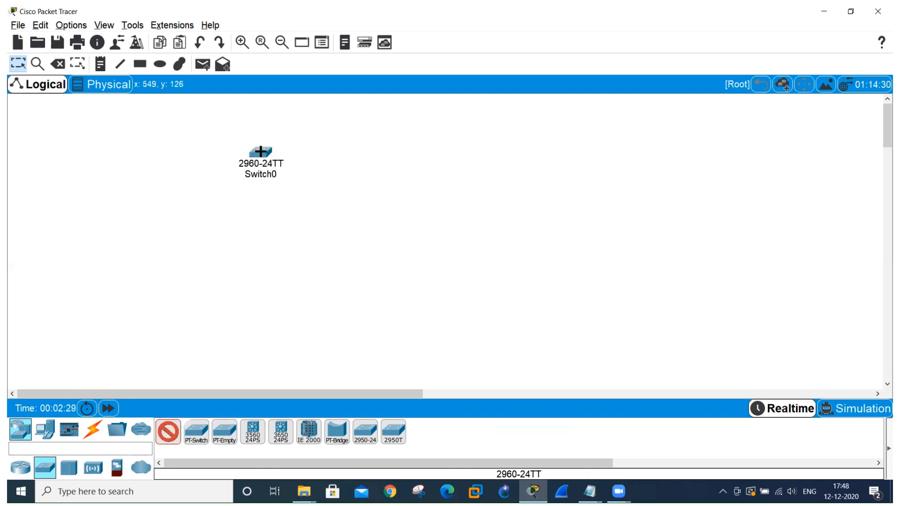
pyautogui.click(518, 152)
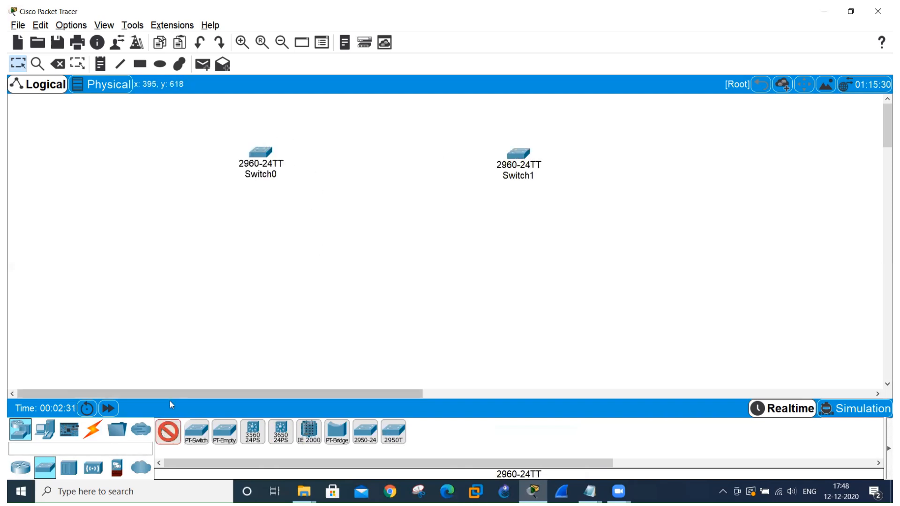
pyautogui.click(164, 436)
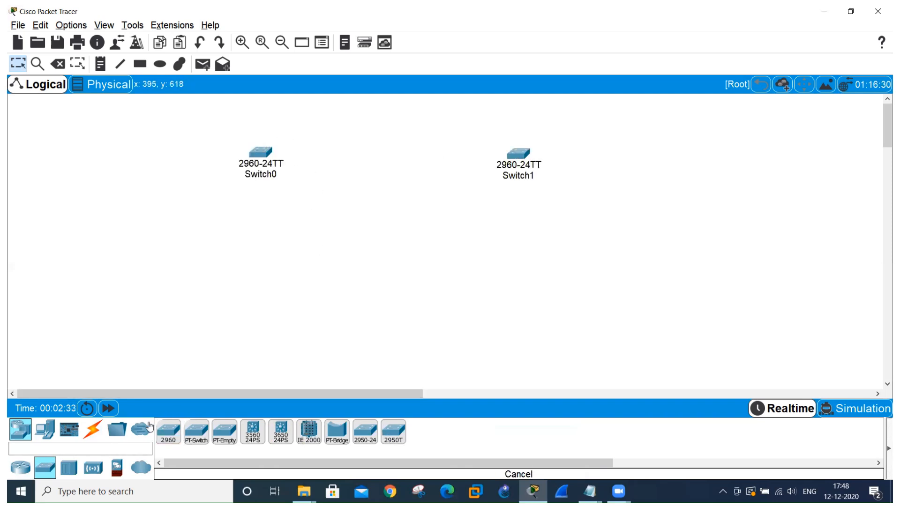
# Connect Switch0 to Switch1 with two parallel links using the automatic connection type.
pyautogui.click(93, 429)
pyautogui.click(174, 430)
pyautogui.click(266, 153)
pyautogui.click(517, 155)
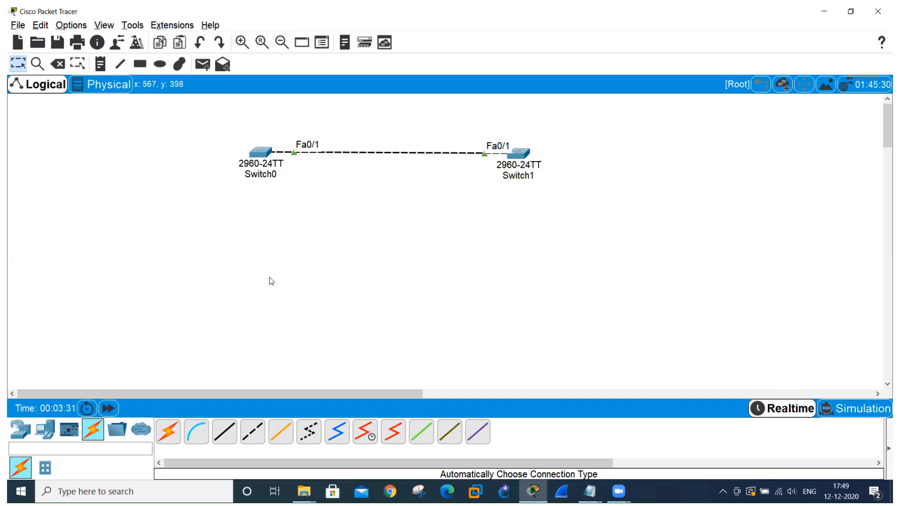
pyautogui.click(170, 432)
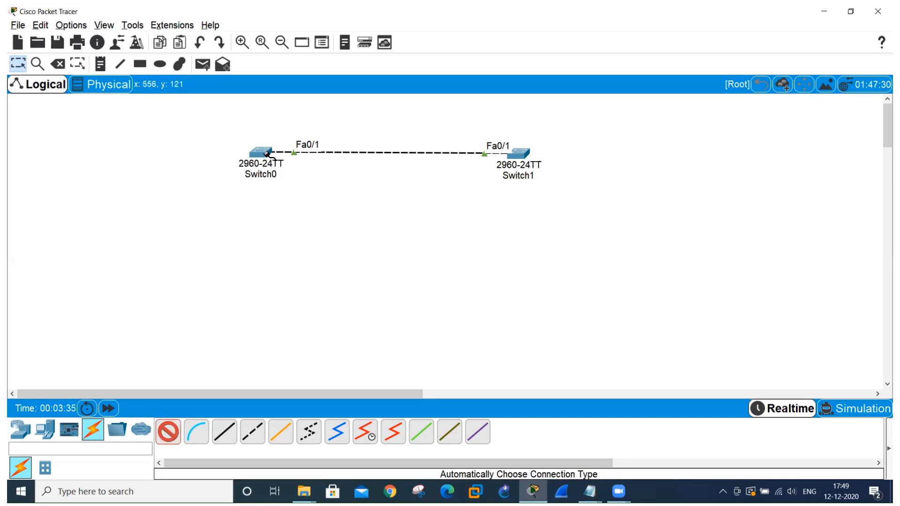
pyautogui.click(516, 156)
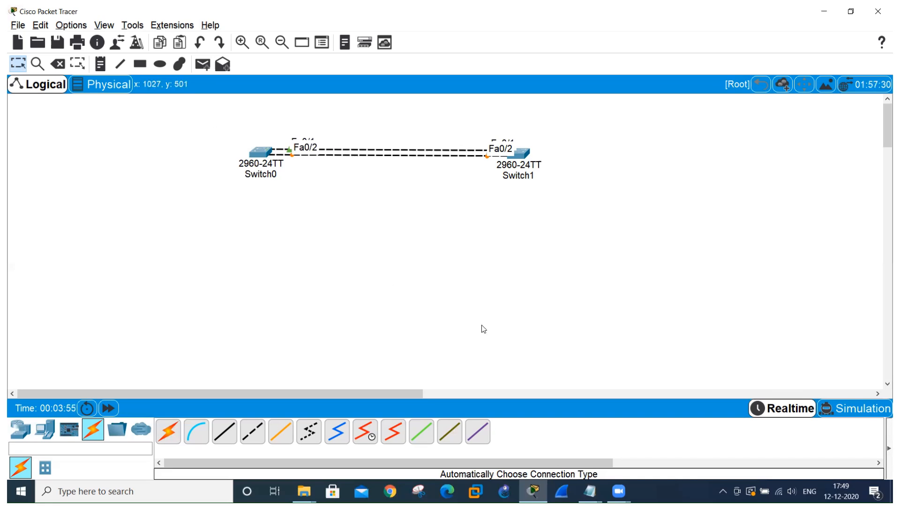
# Reposition Switch0 and Switch1 level with each other near the top of the workspace, leaving a wide gap between them.
pyautogui.scroll(3, 483, 329)
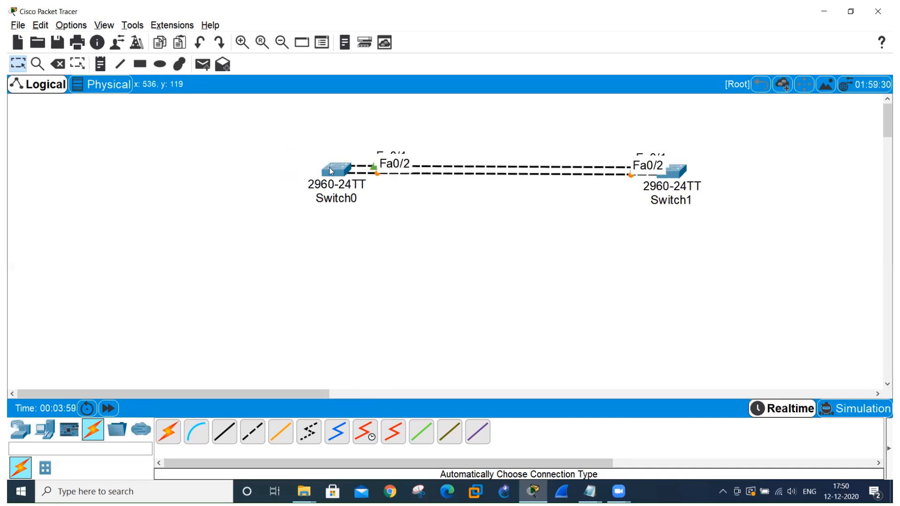
pyautogui.moveTo(330, 167); pyautogui.dragTo(188, 164)
pyautogui.moveTo(671, 171); pyautogui.dragTo(571, 134)
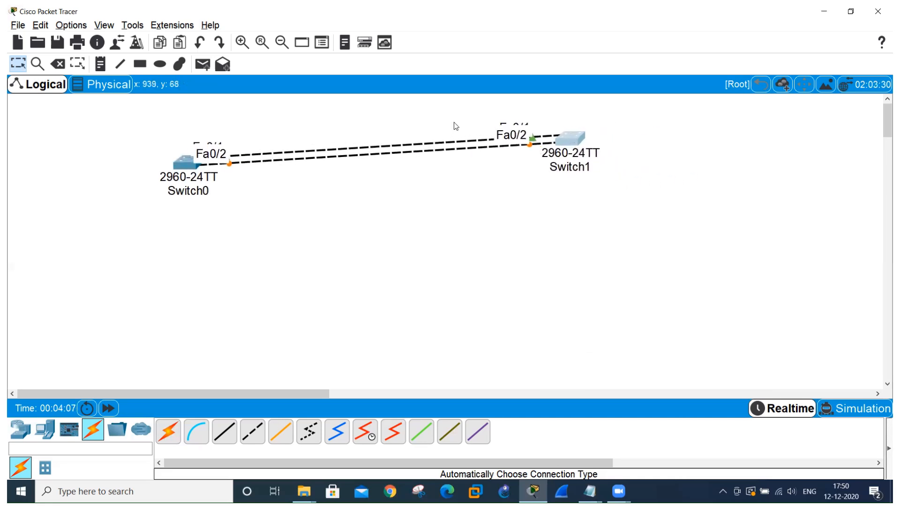
pyautogui.moveTo(190, 157); pyautogui.dragTo(139, 138)
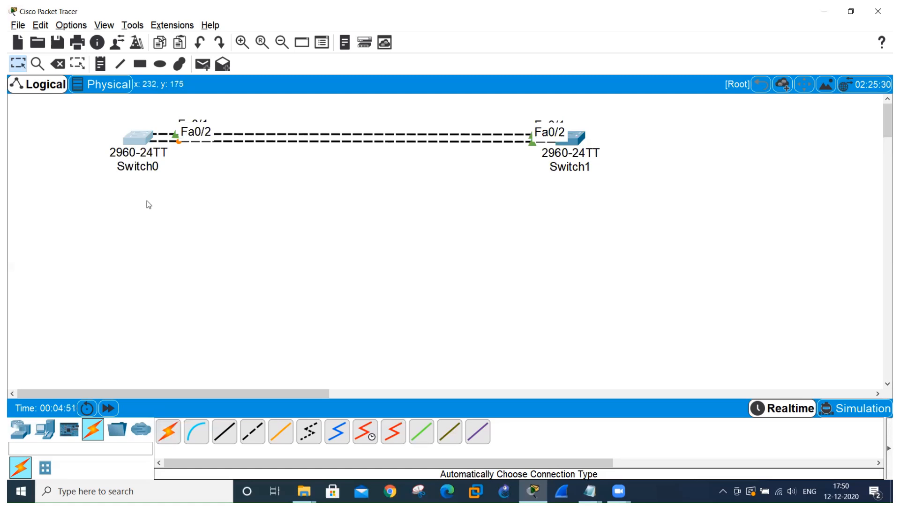
# Place two laptops in the workspace, one below Switch0 and one below Switch1.
pyautogui.click(46, 431)
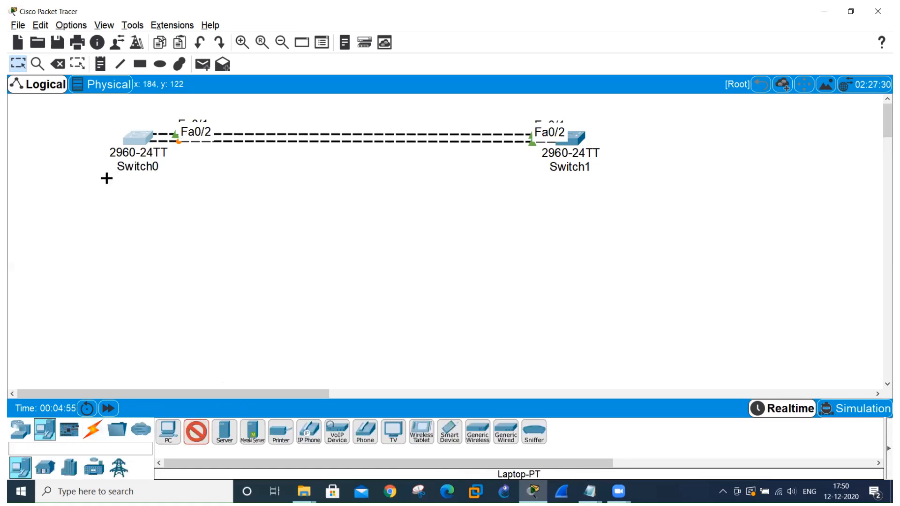
pyautogui.click(96, 243)
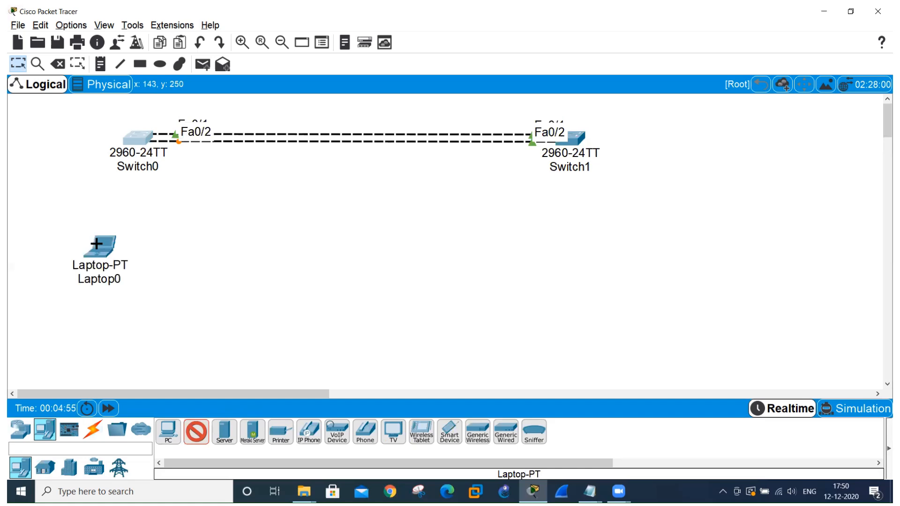
pyautogui.click(549, 240)
pyautogui.click(196, 431)
# Cable Laptop0 to Switch0 and Laptop1 to Switch1 using the automatic connection type.
pyautogui.click(93, 431)
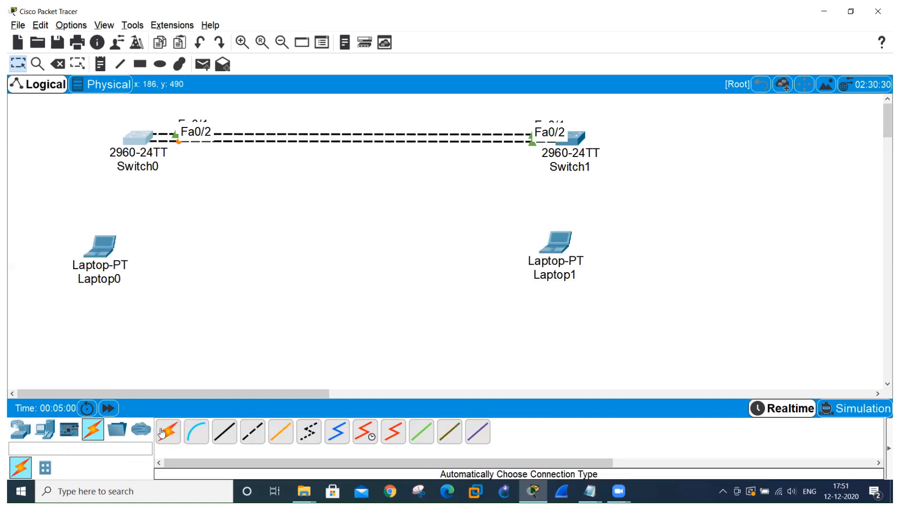
pyautogui.click(168, 431)
pyautogui.click(98, 254)
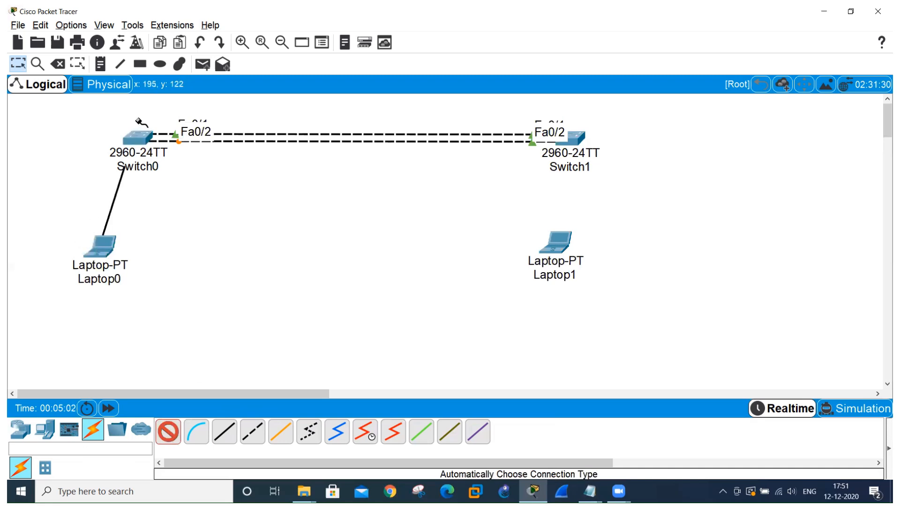
pyautogui.click(137, 136)
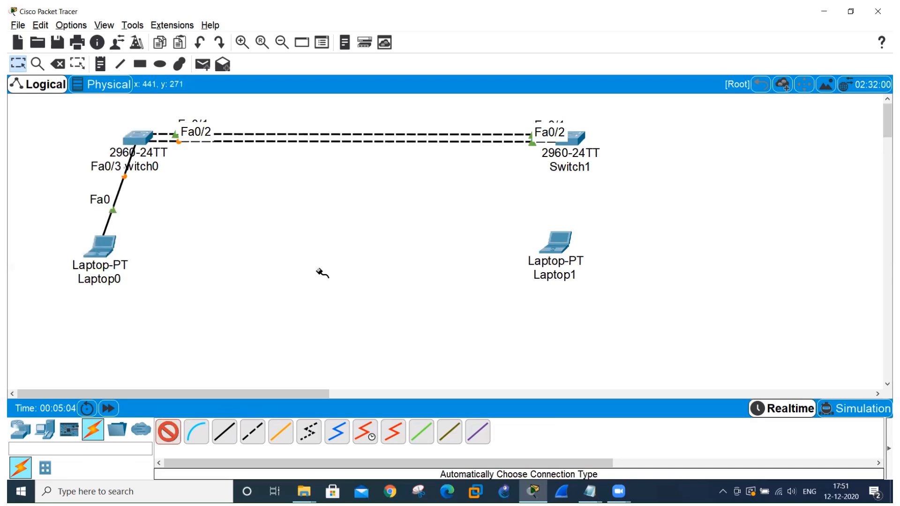
pyautogui.click(554, 239)
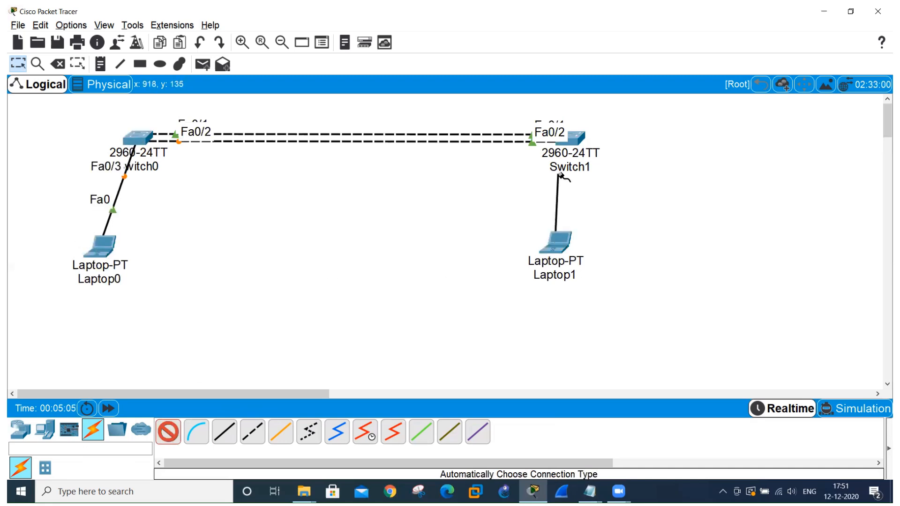
pyautogui.click(575, 145)
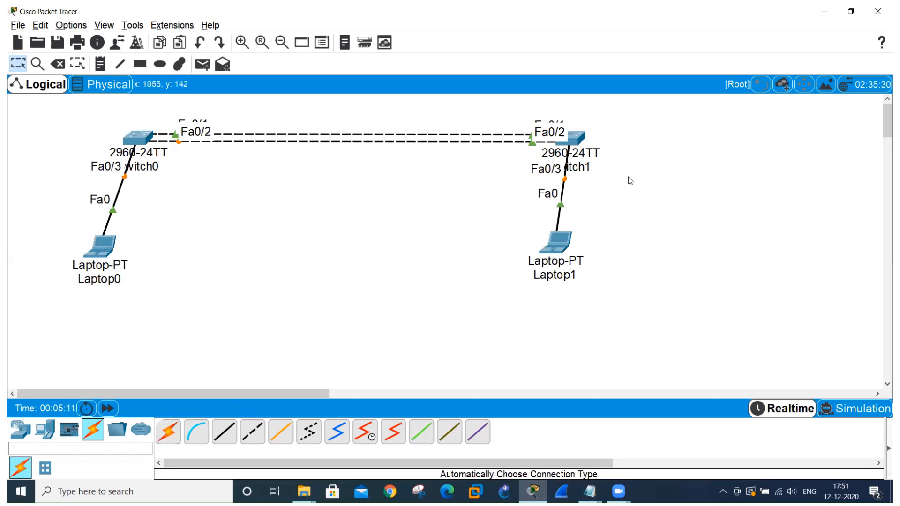
# Move both laptops outward to the lower left of their switches so the links run diagonally.
pyautogui.moveTo(554, 252); pyautogui.dragTo(403, 265)
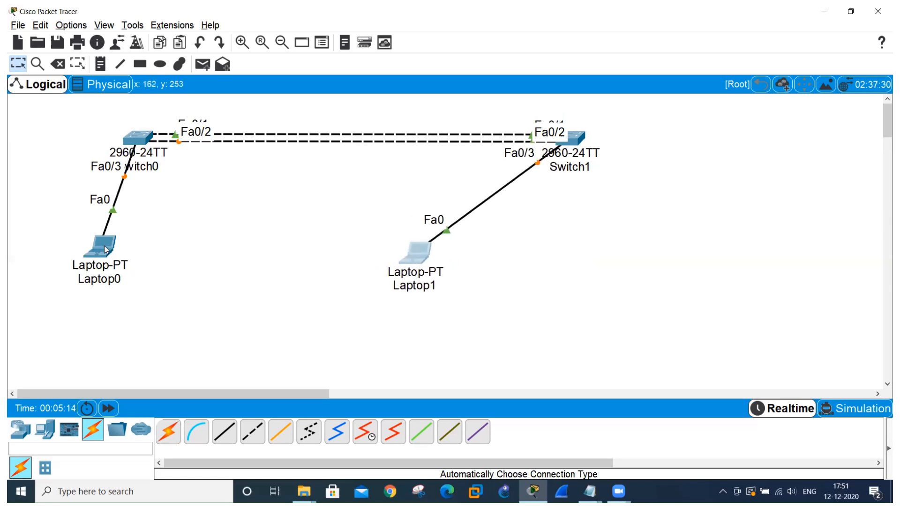
pyautogui.moveTo(109, 247); pyautogui.dragTo(55, 253)
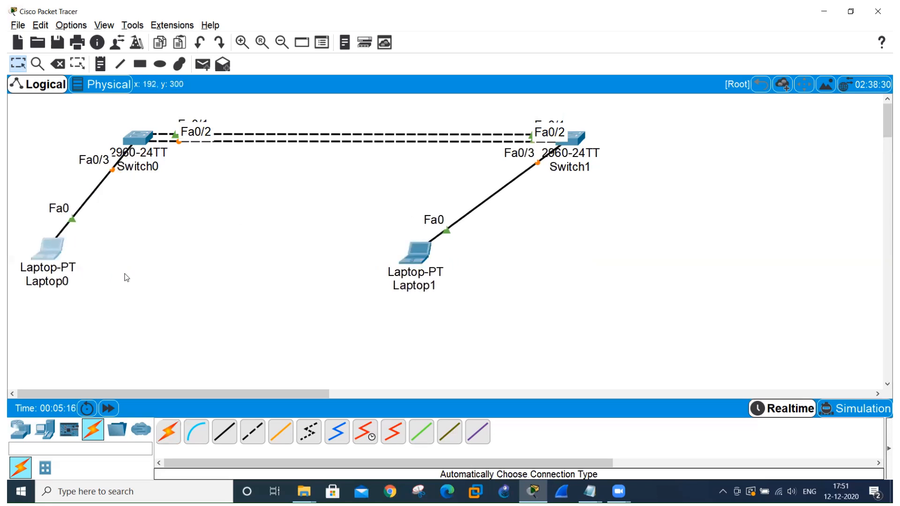
pyautogui.click(415, 252)
pyautogui.moveTo(415, 252); pyautogui.dragTo(449, 254)
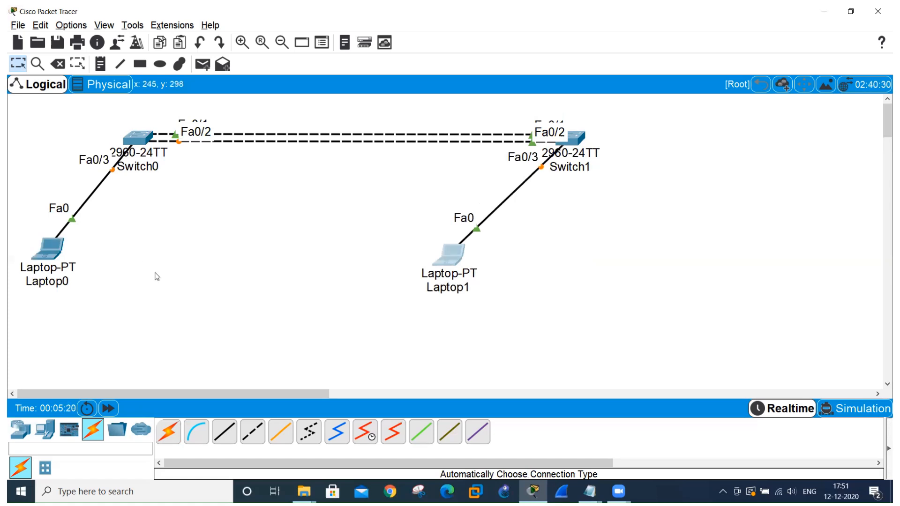
# Rename the laptop under Switch0 as 1.1.1.1.
pyautogui.click(43, 281)
pyautogui.write('1.1.1.1')
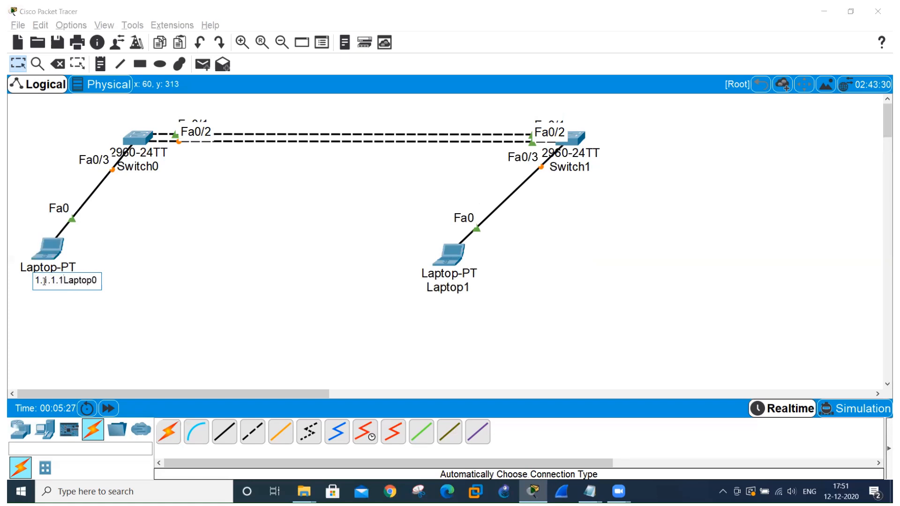
pyautogui.press('Delete')
pyautogui.press('Delete')
pyautogui.press('Delete')
pyautogui.press('Delete')
pyautogui.press('Delete')
pyautogui.press('Delete')
pyautogui.press('Delete')
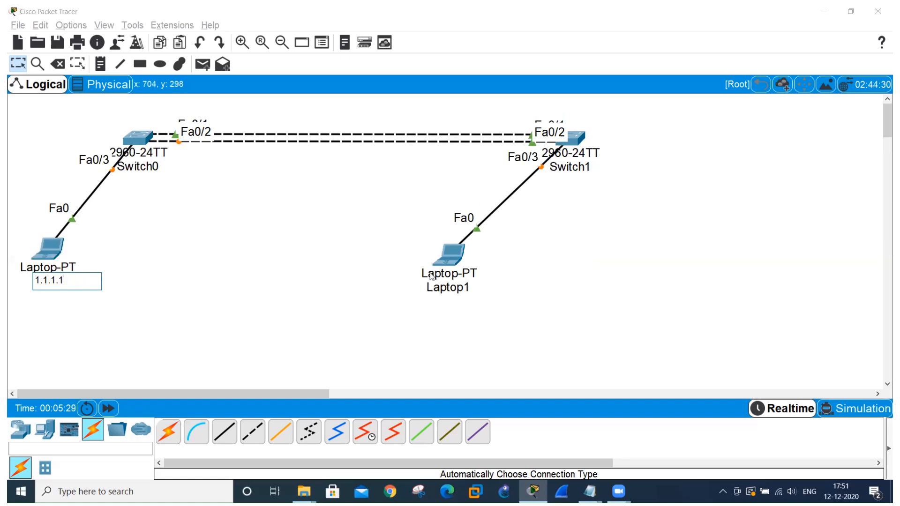
# Rename the laptop under Switch1 as 1.1.1.2.
pyautogui.click(436, 287)
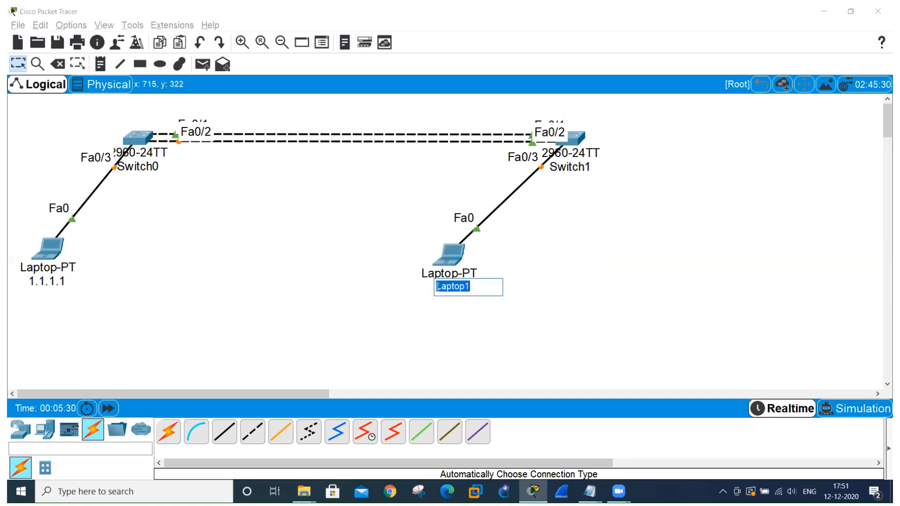
pyautogui.write('1.1')
pyautogui.press('Return')
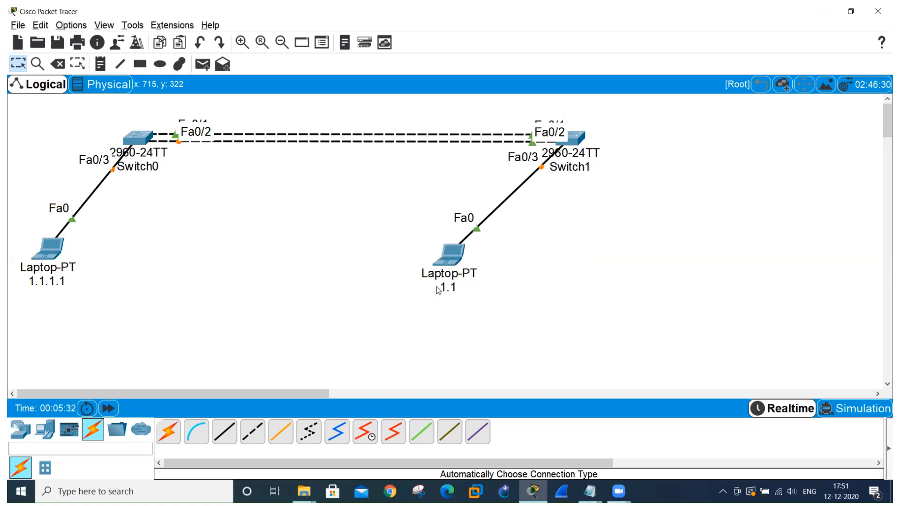
pyautogui.click(456, 290)
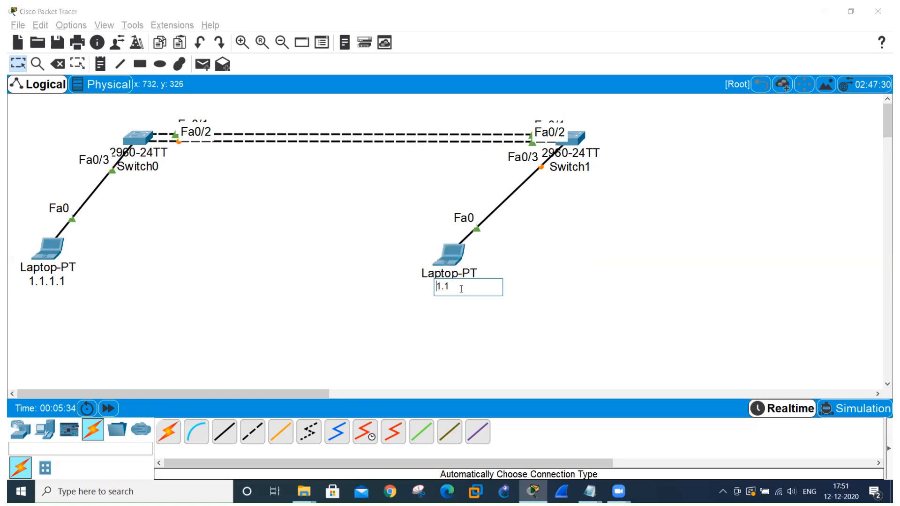
pyautogui.write('.1.2')
pyautogui.click(370, 295)
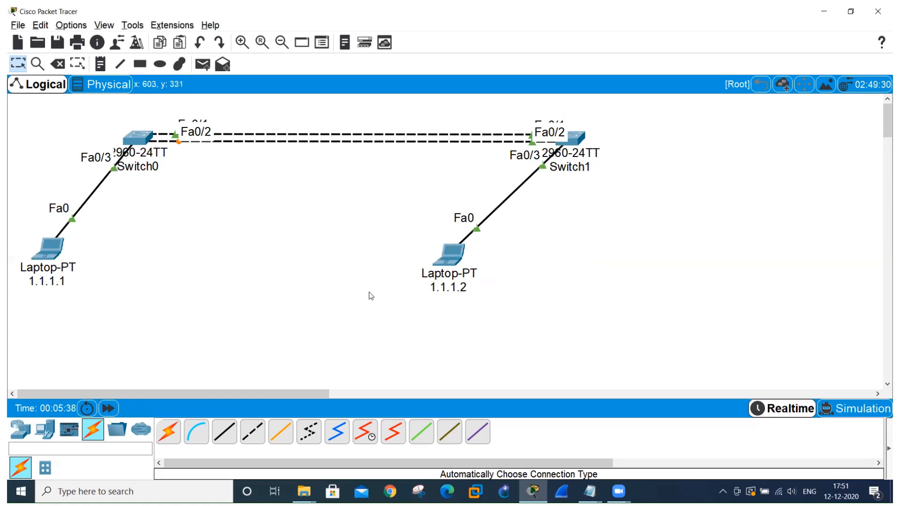
# Assign the laptop on Switch0 the static IPv4 address 1.1.1.1 with the default subnet mask, and close its window.
pyautogui.click(47, 248)
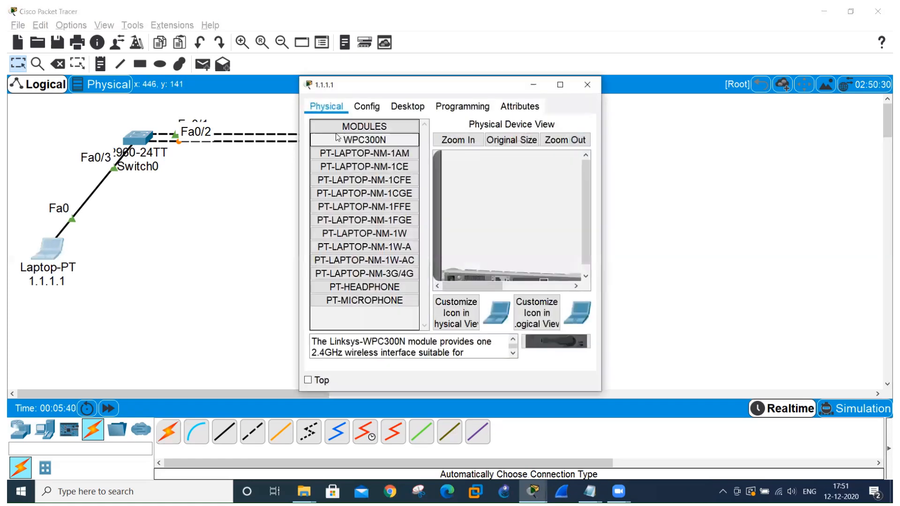
pyautogui.click(408, 108)
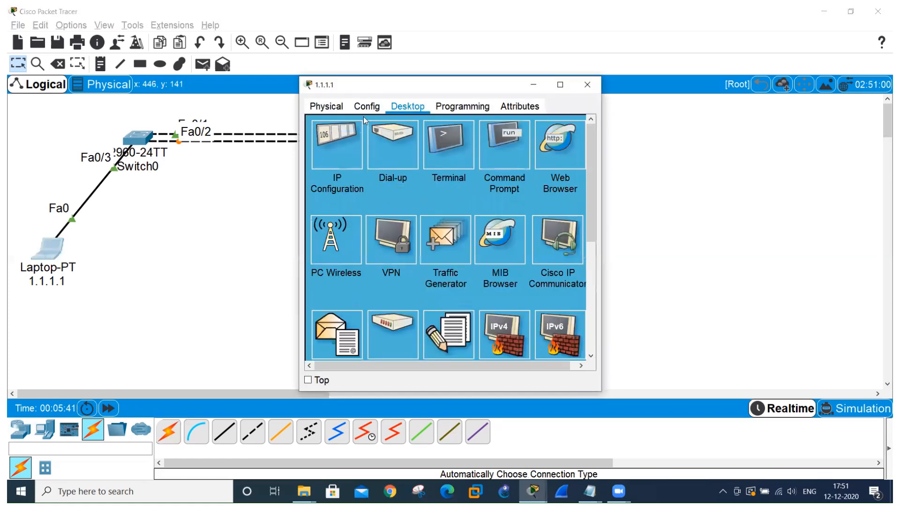
pyautogui.click(319, 150)
pyautogui.click(478, 187)
pyautogui.write('1.1.1.1')
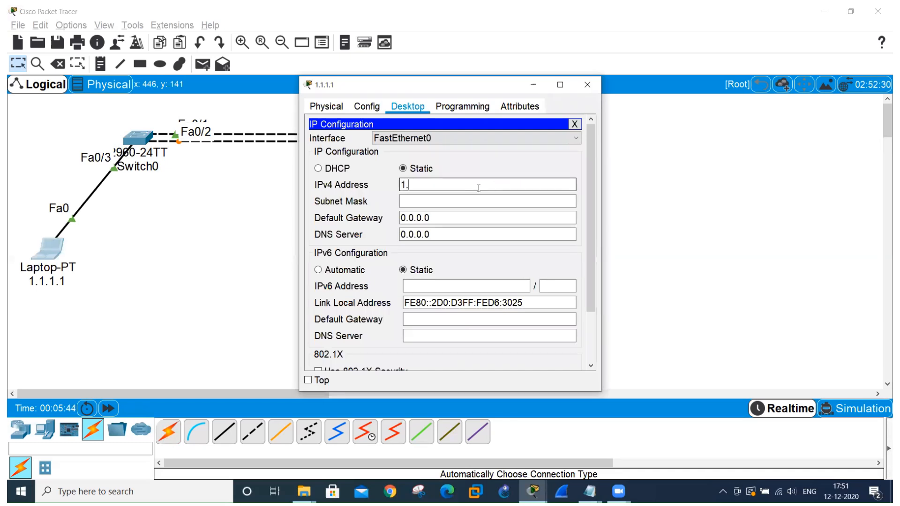
pyautogui.click(478, 201)
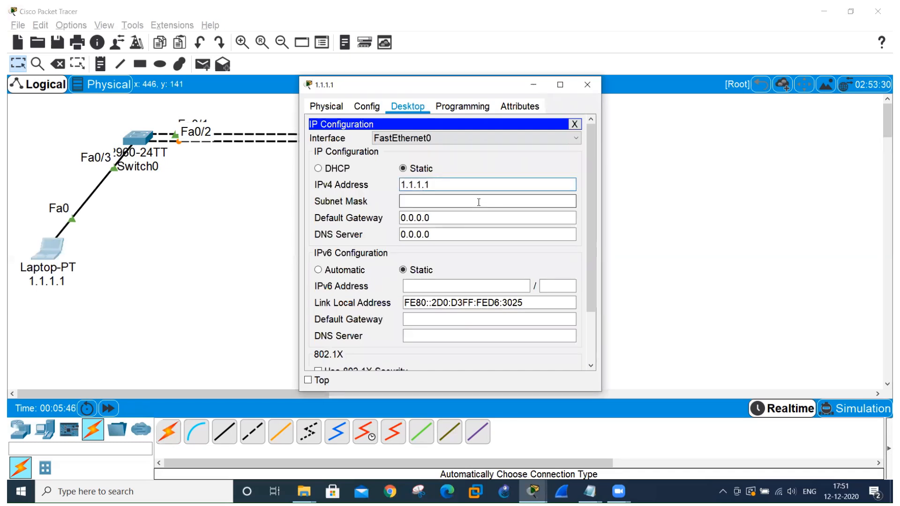
pyautogui.click(587, 84)
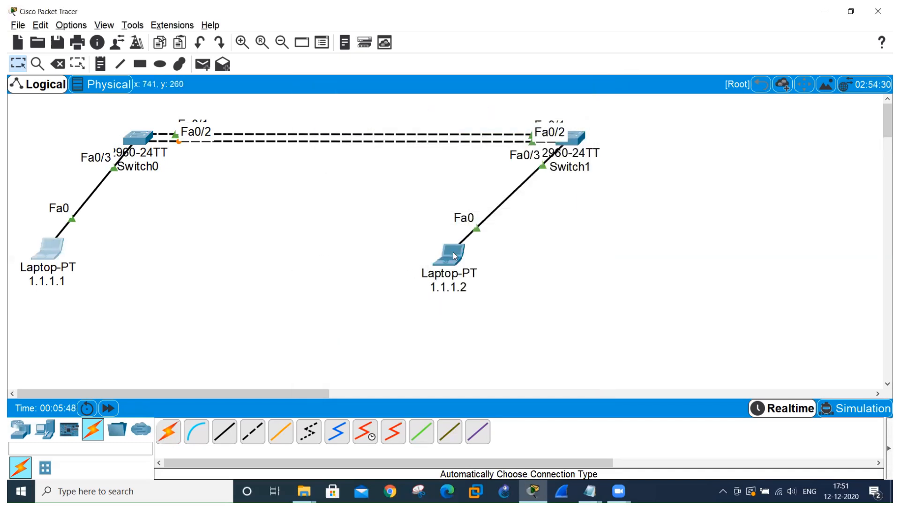
# Assign the laptop on Switch1 the static IPv4 address 1.1.1.2 with subnet mask 255.0.0.0, and close its window.
pyautogui.click(453, 248)
pyautogui.click(408, 107)
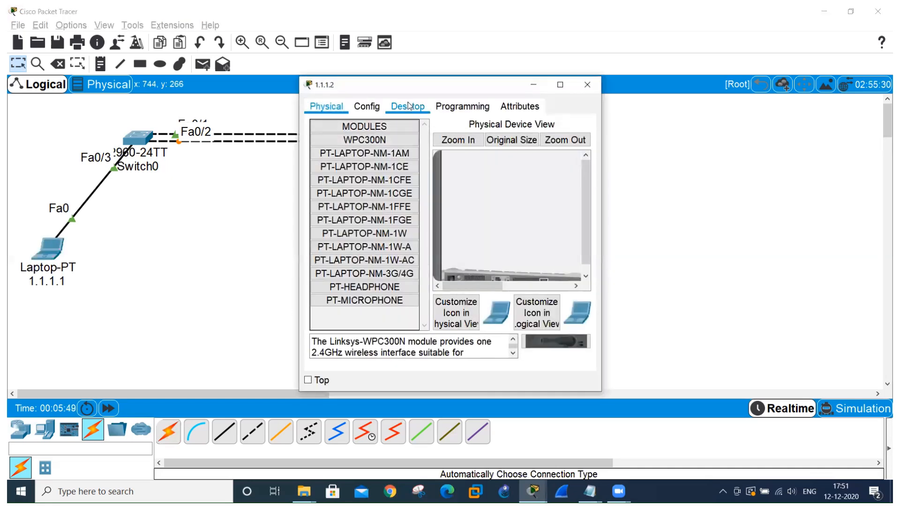
pyautogui.click(339, 138)
pyautogui.click(491, 184)
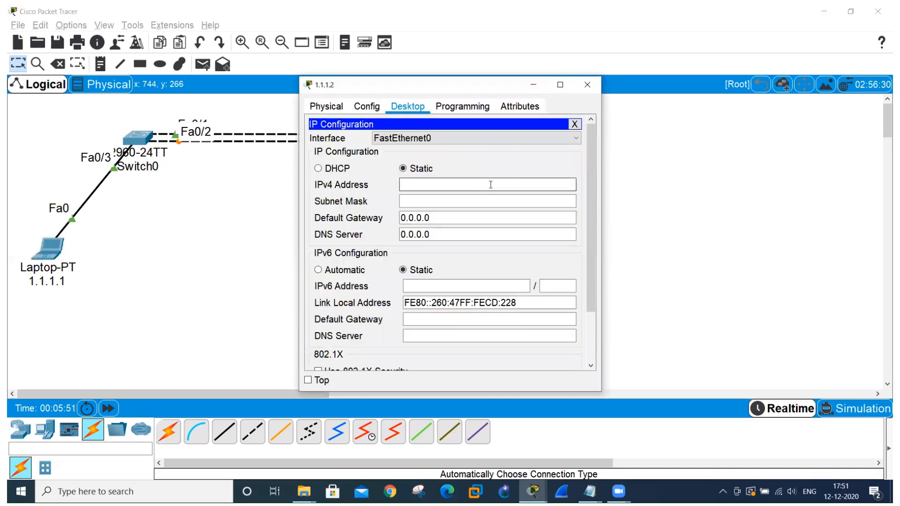
pyautogui.write('1.1.1.2')
pyautogui.click(492, 200)
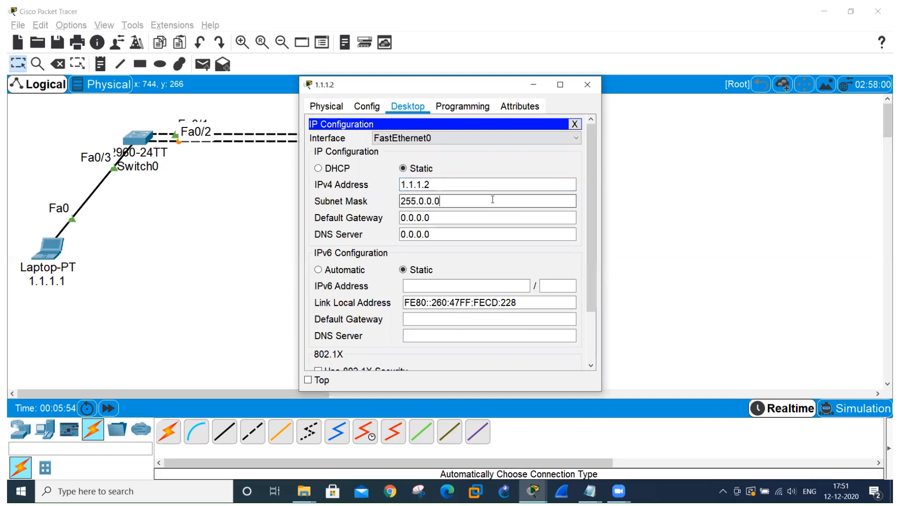
pyautogui.click(587, 85)
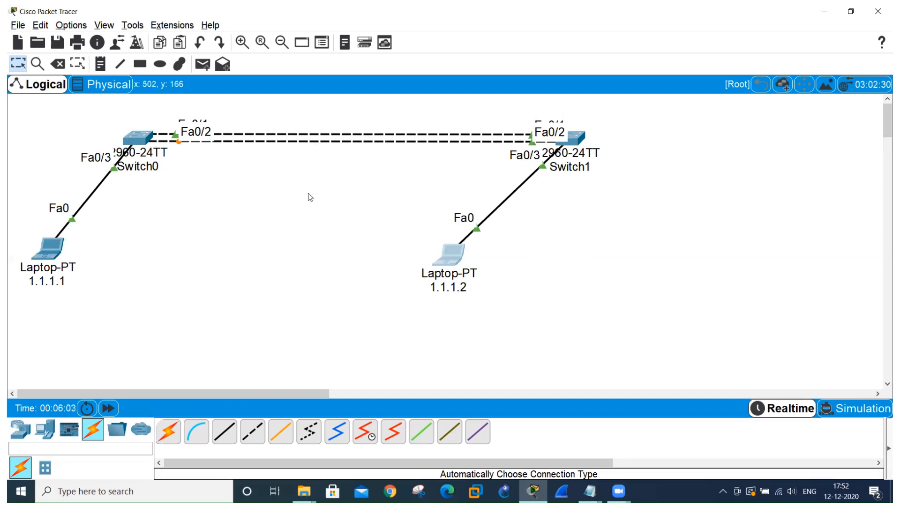
# Open Switch0's command line in a maximized window and enter global configuration mode.
pyautogui.click(142, 141)
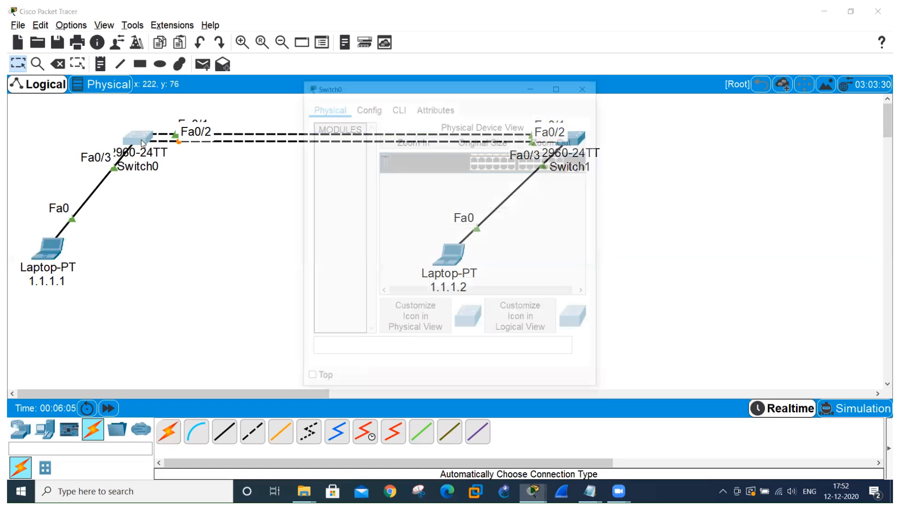
pyautogui.click(401, 106)
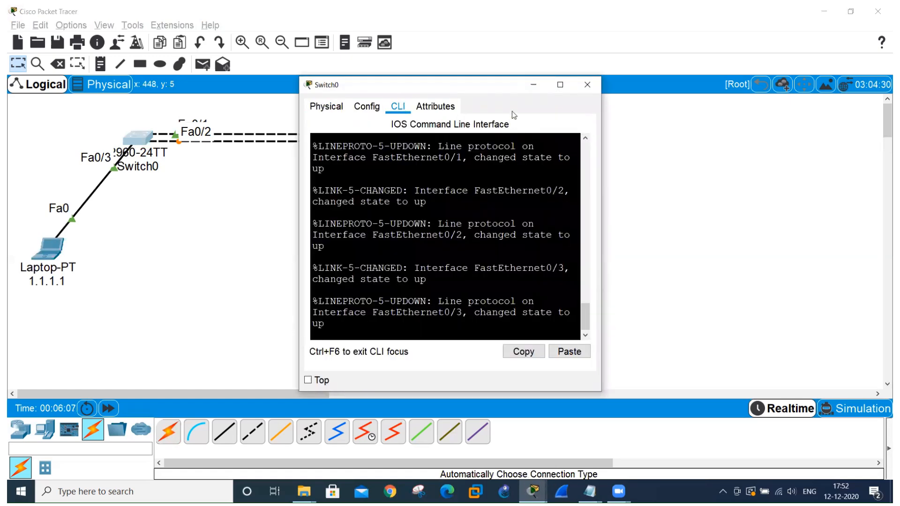
pyautogui.click(560, 84)
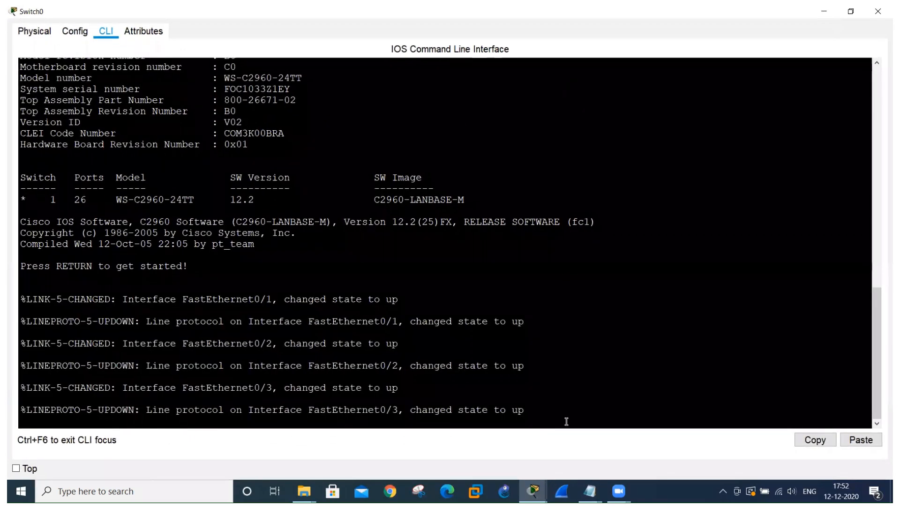
pyautogui.press('Return')
pyautogui.press('Return')
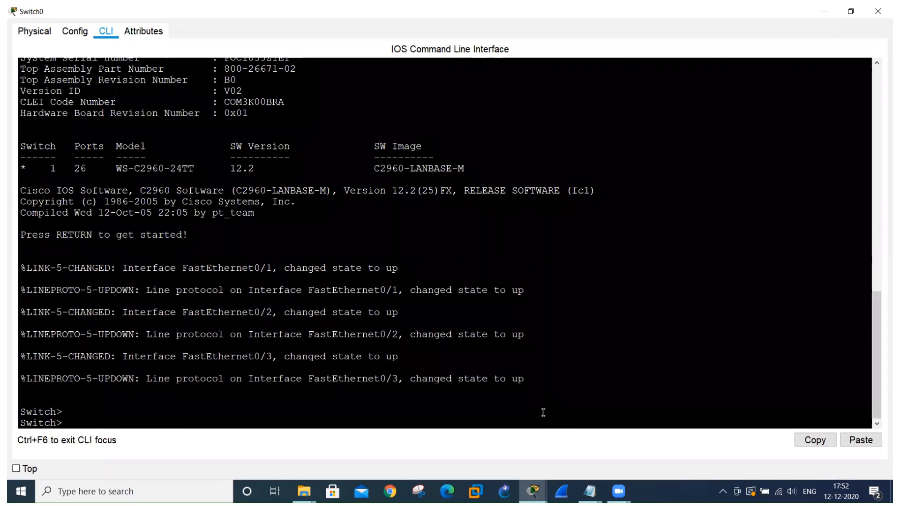
pyautogui.write('en')
pyautogui.press('Return')
pyautogui.write('co')
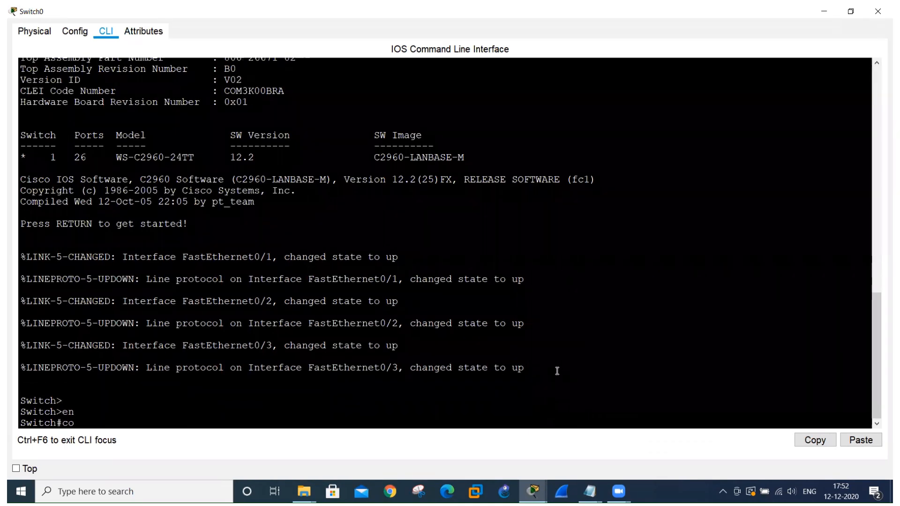
pyautogui.write('nfig t')
pyautogui.press('Return')
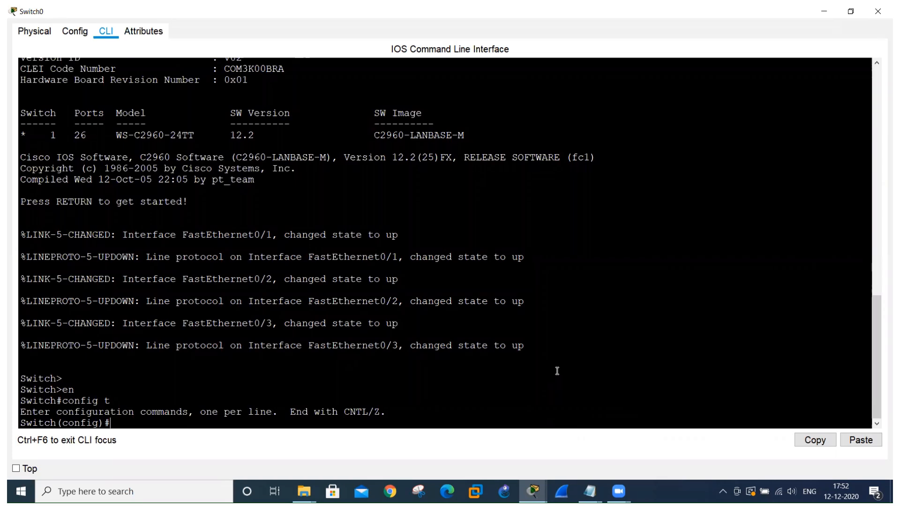
# Disable spanning tree for VLAN 1 on Switch0 and close its window.
pyautogui.write('no spann')
pyautogui.press('Tab')
pyautogui.write('vlan')
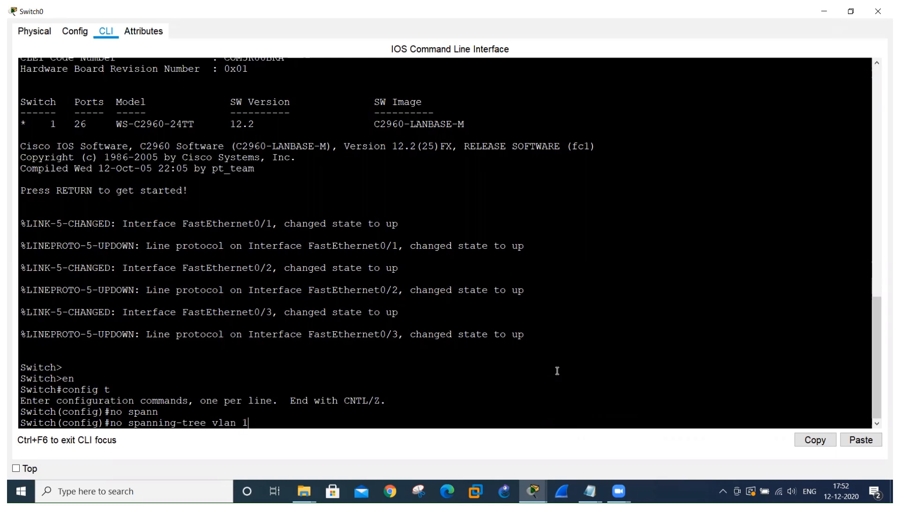
pyautogui.press('Return')
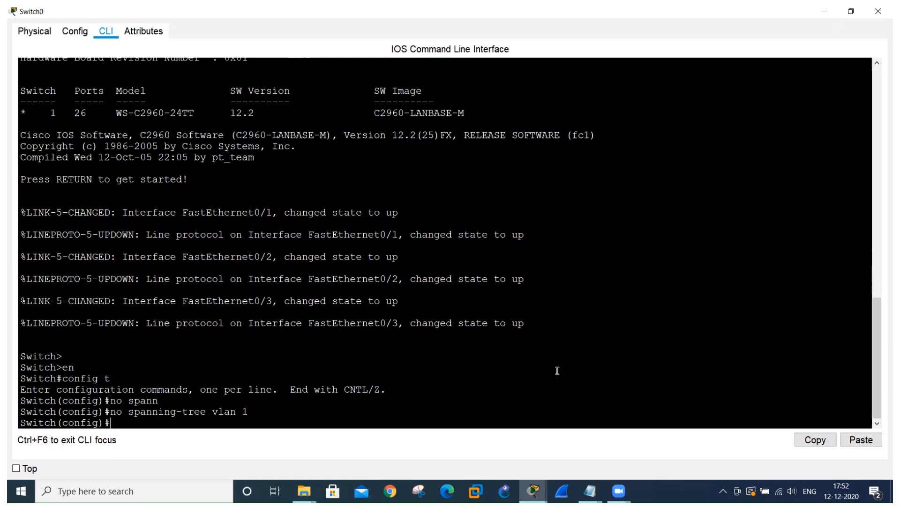
pyautogui.click(871, 8)
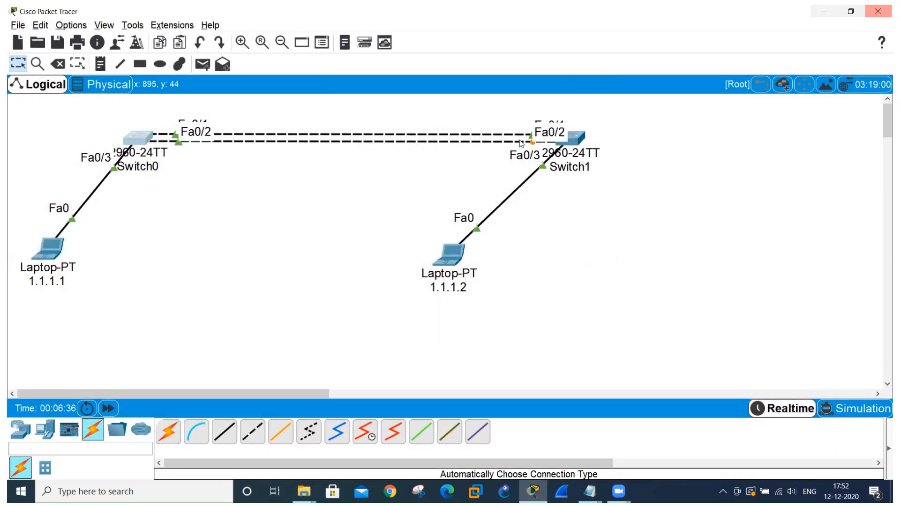
# Open Switch1's command line in a maximized window and enter global configuration mode.
pyautogui.click(578, 138)
pyautogui.click(398, 106)
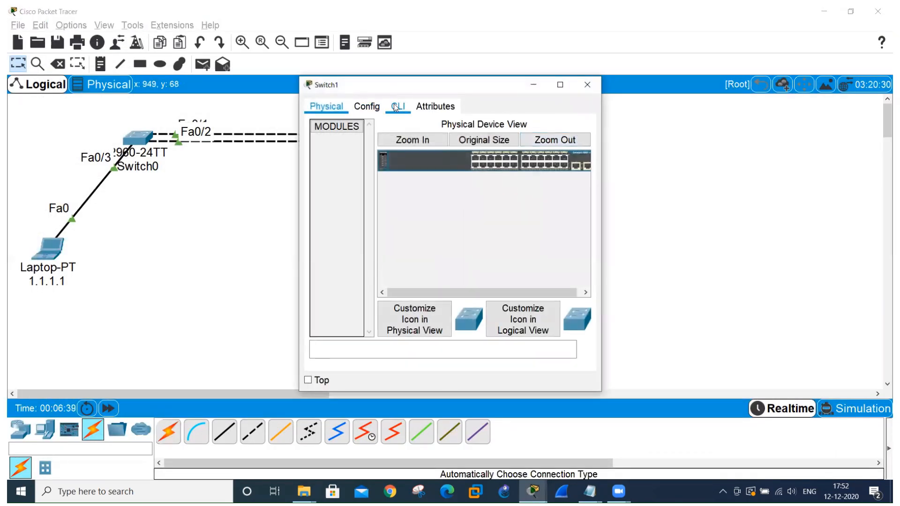
pyautogui.click(560, 84)
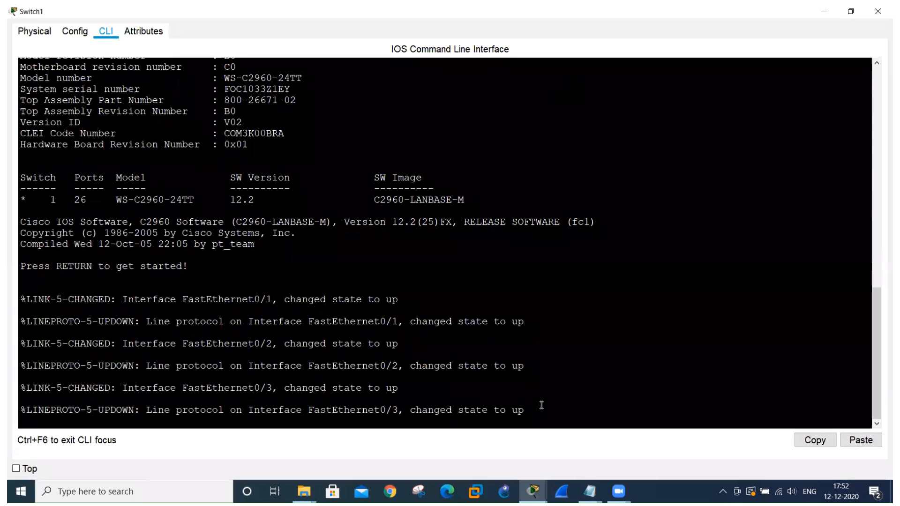
pyautogui.press('Return')
pyautogui.press('Return')
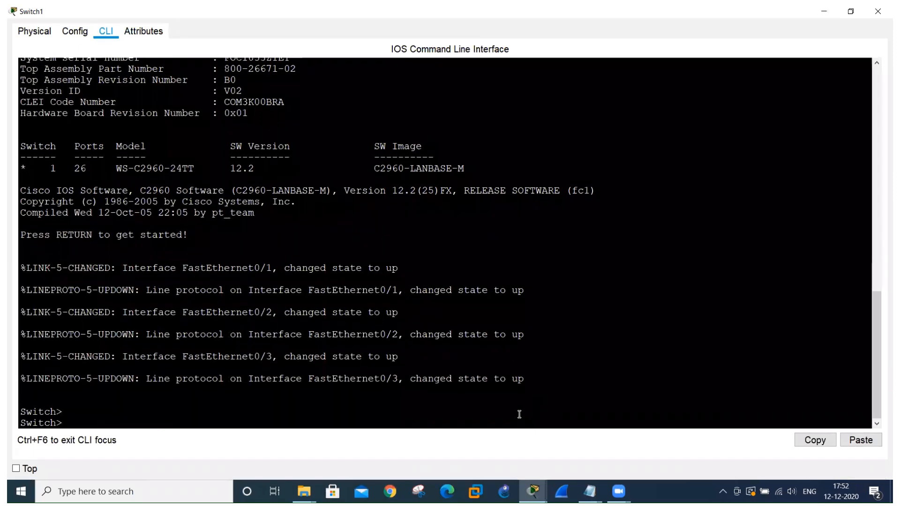
pyautogui.write('en')
pyautogui.press('Return')
pyautogui.write('config t')
pyautogui.press('Return')
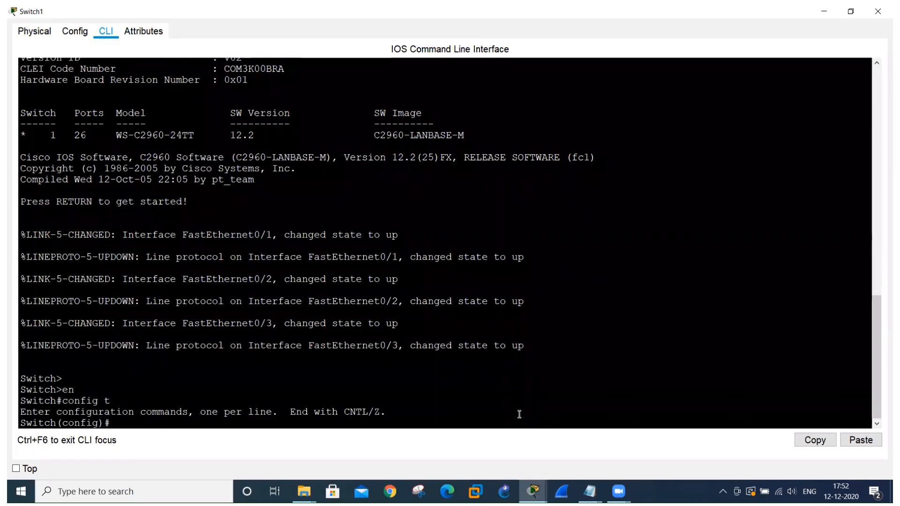
# Disable spanning tree for VLAN 1 on Switch1 and minimize its window.
pyautogui.write('no spann')
pyautogui.press('Tab')
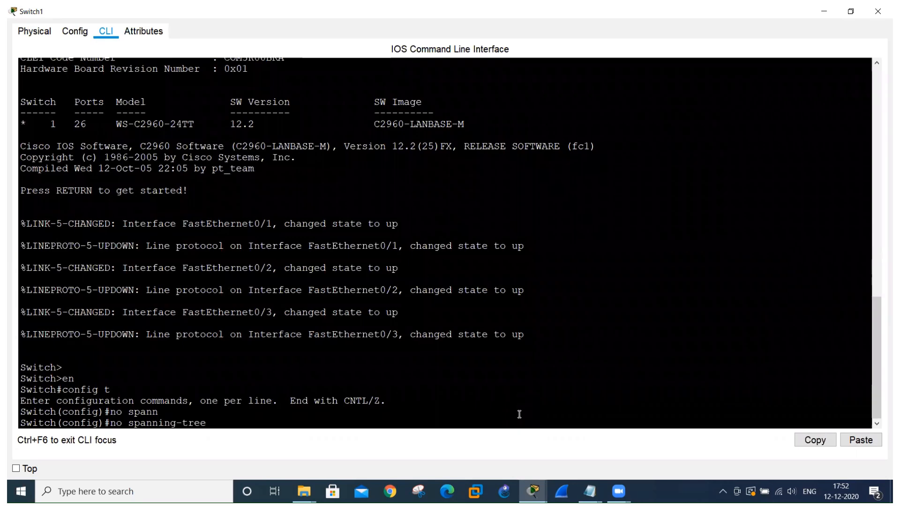
pyautogui.write('vlan 1')
pyautogui.press('Return')
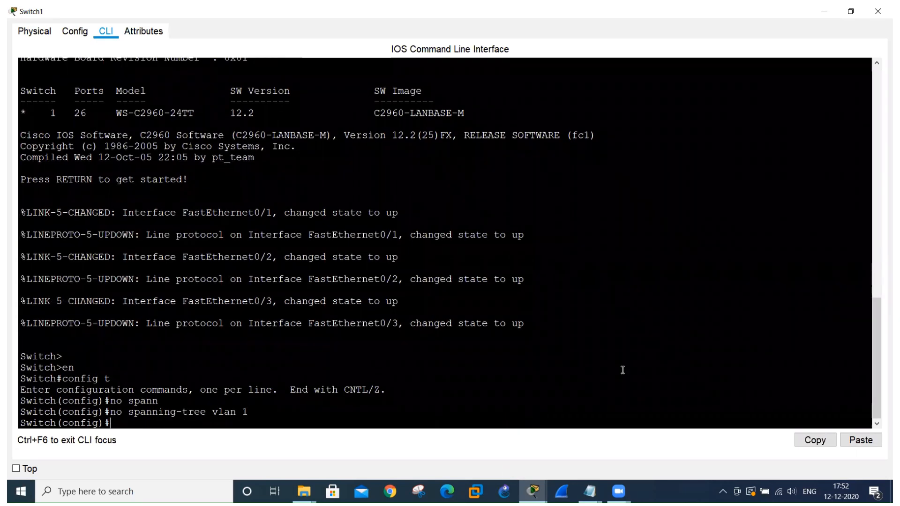
pyautogui.click(822, 11)
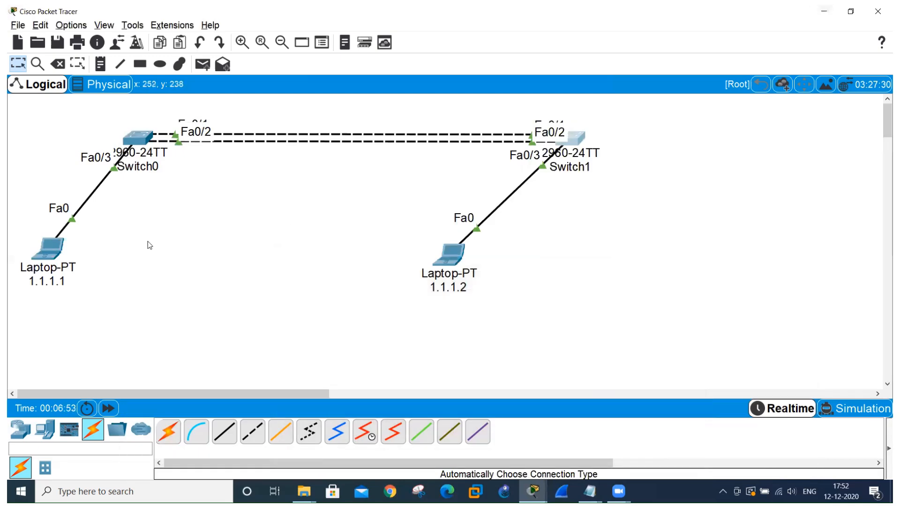
# Enter ping 1.1.1.2 in laptop 1.1.1.1's command prompt without running it, and move the window clear of the links between the switches.
pyautogui.click(51, 255)
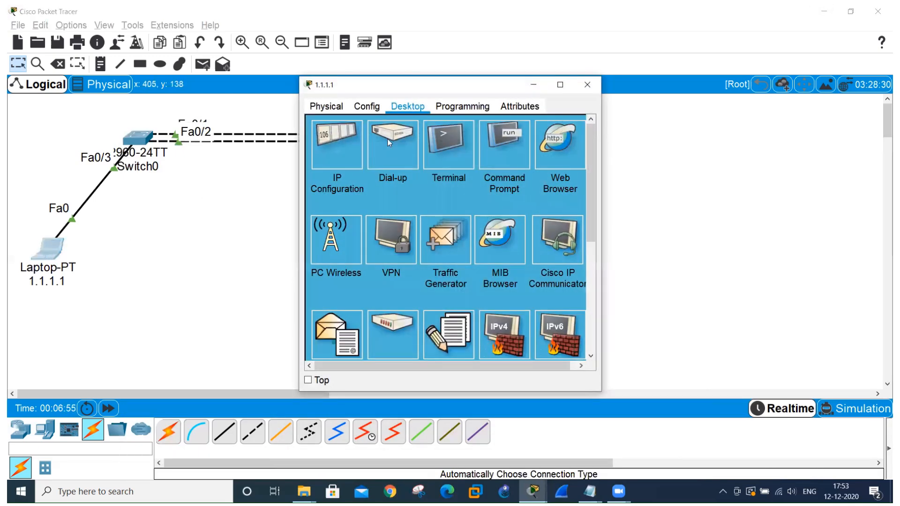
pyautogui.click(493, 156)
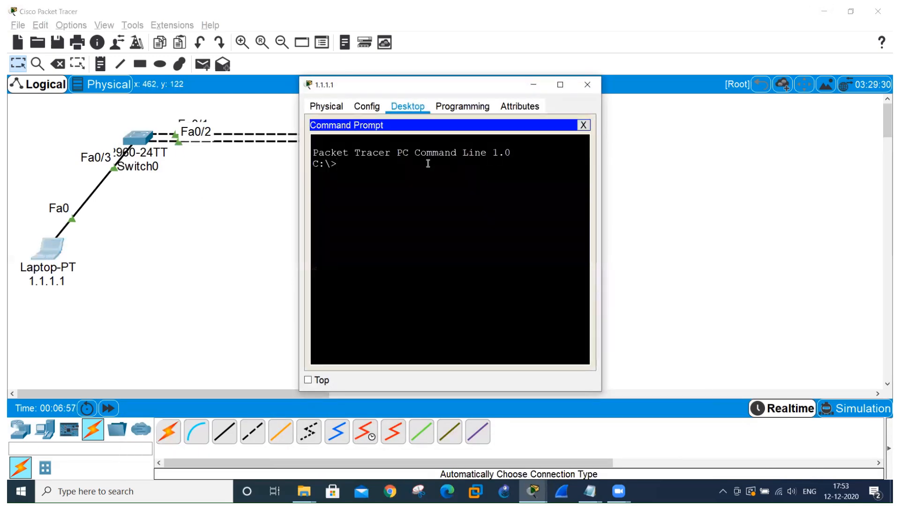
pyautogui.write('ping 1.1.1.2')
pyautogui.moveTo(438, 96); pyautogui.dragTo(373, 201)
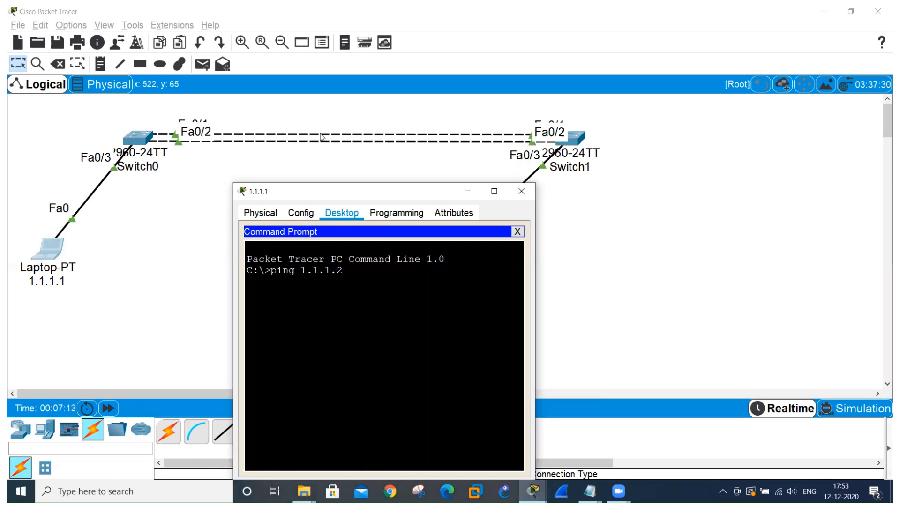
# Change to simulation mode and limit the visible event filters to ARP and ICMP.
pyautogui.click(851, 412)
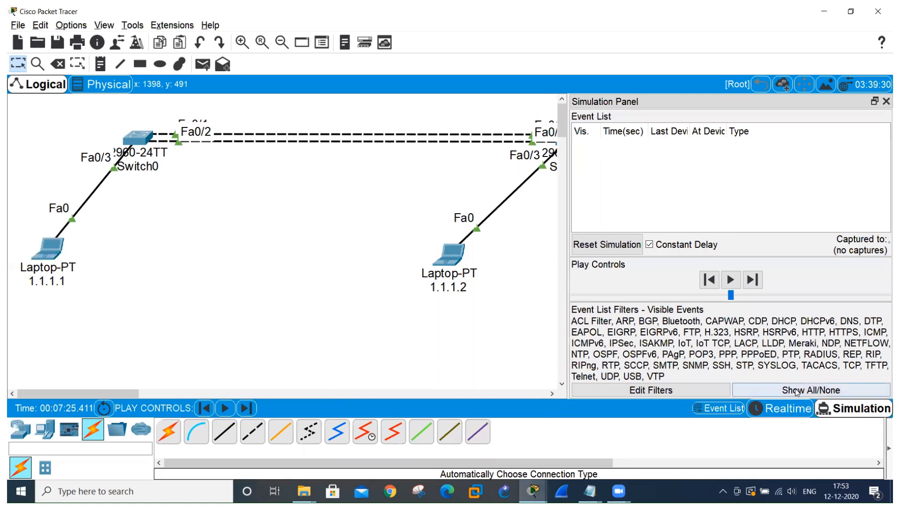
pyautogui.click(797, 392)
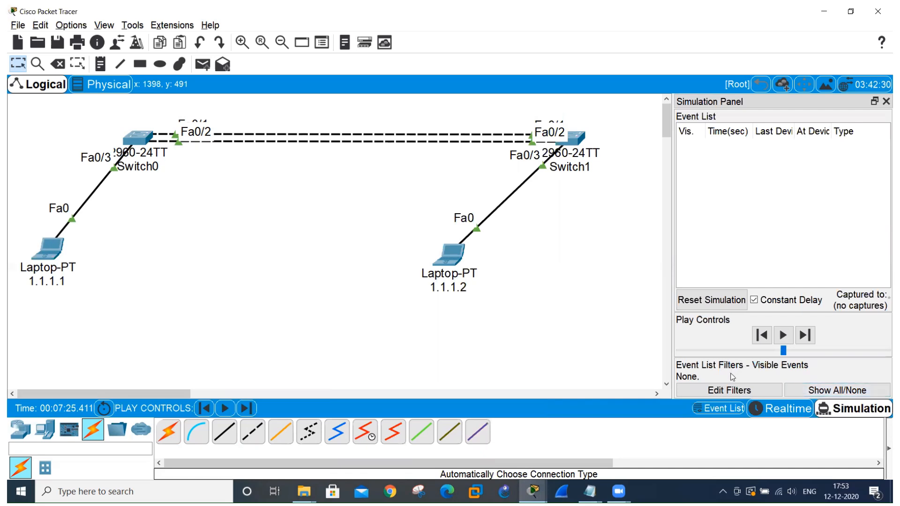
pyautogui.click(730, 392)
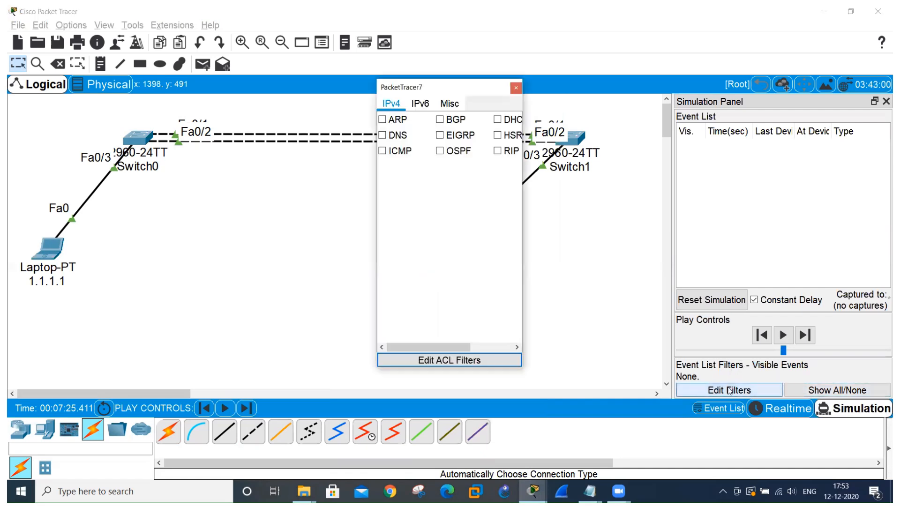
pyautogui.click(384, 120)
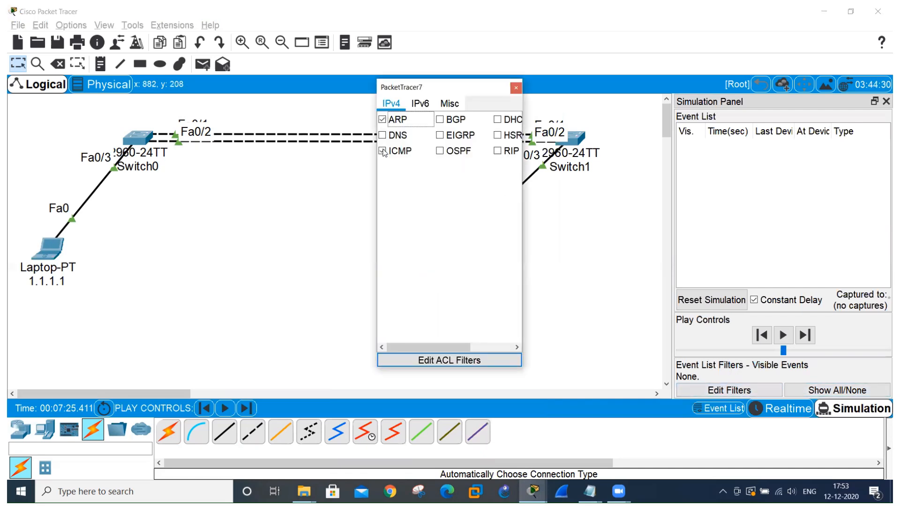
pyautogui.click(516, 88)
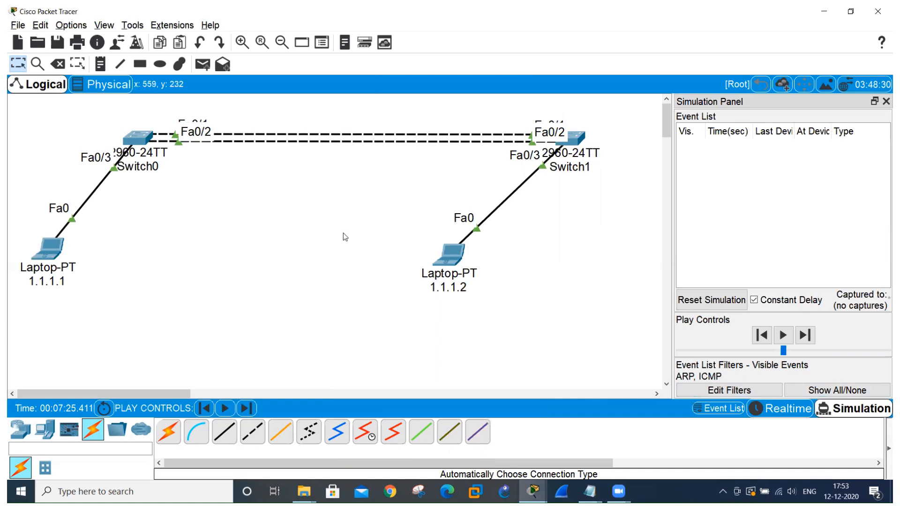
# Run the prepared ping to 1.1.1.2 from laptop 1.1.1.1 and minimize its window.
pyautogui.hotkey('alt', 'Tab')
pyautogui.press('Return')
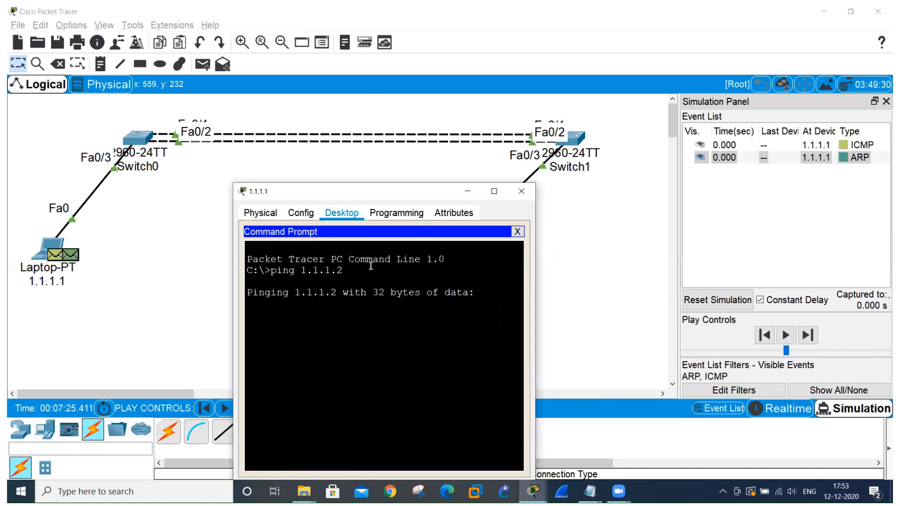
pyautogui.click(468, 191)
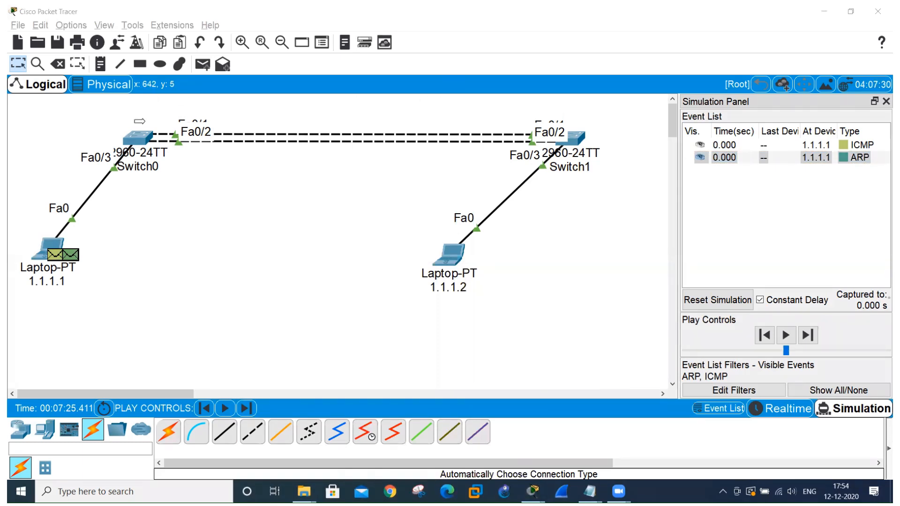
pyautogui.click(145, 123)
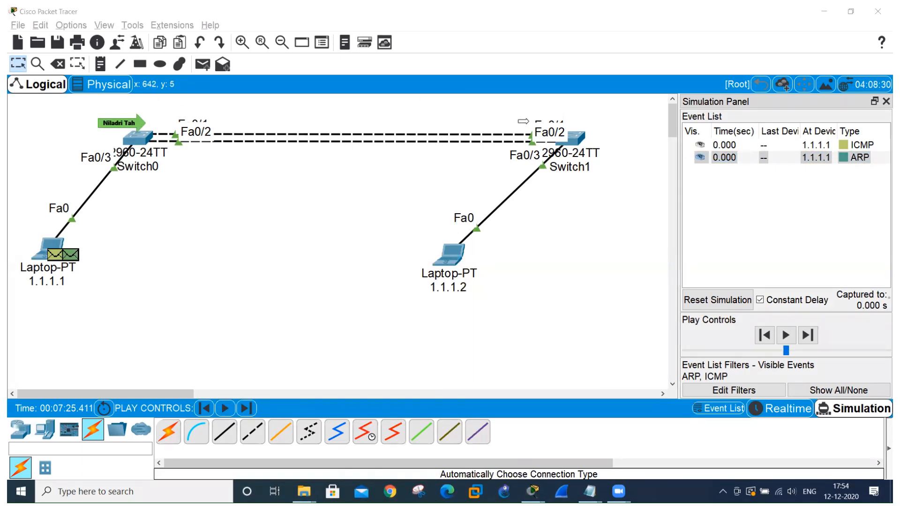
pyautogui.click(528, 121)
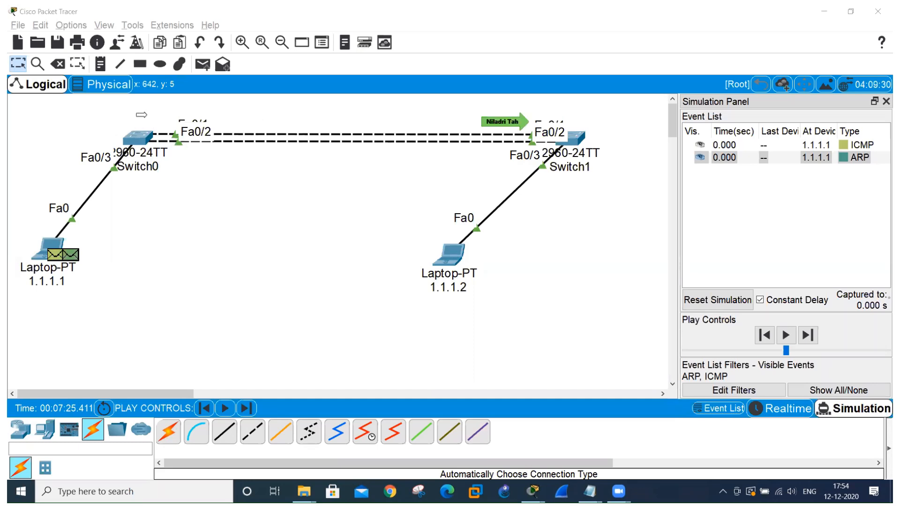
pyautogui.click(143, 115)
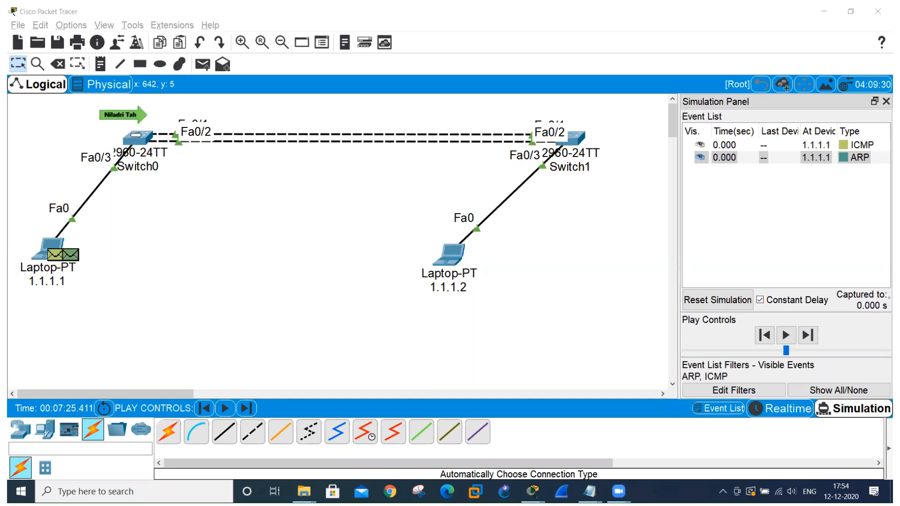
pyautogui.click(143, 157)
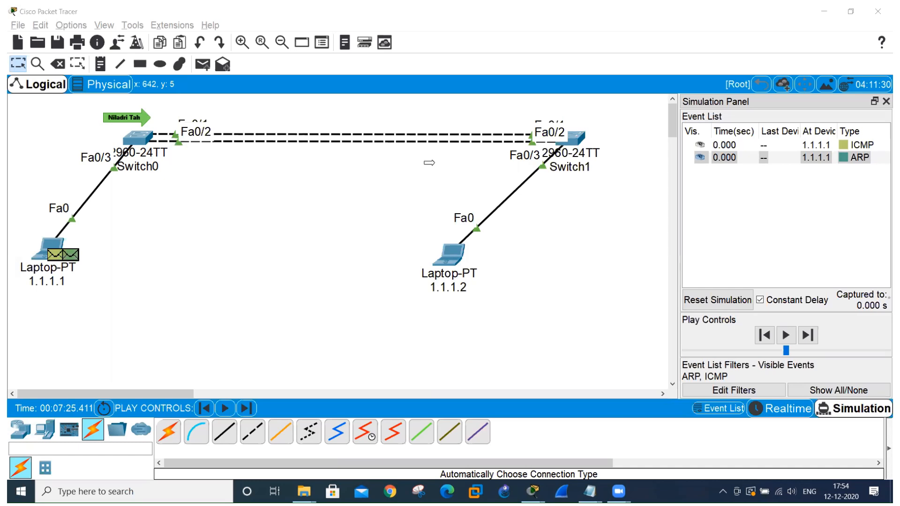
pyautogui.click(518, 156)
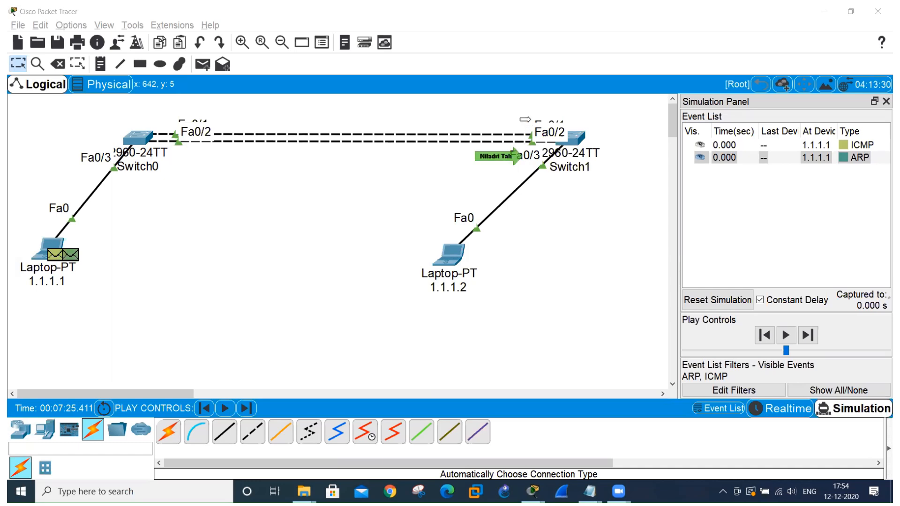
pyautogui.click(526, 119)
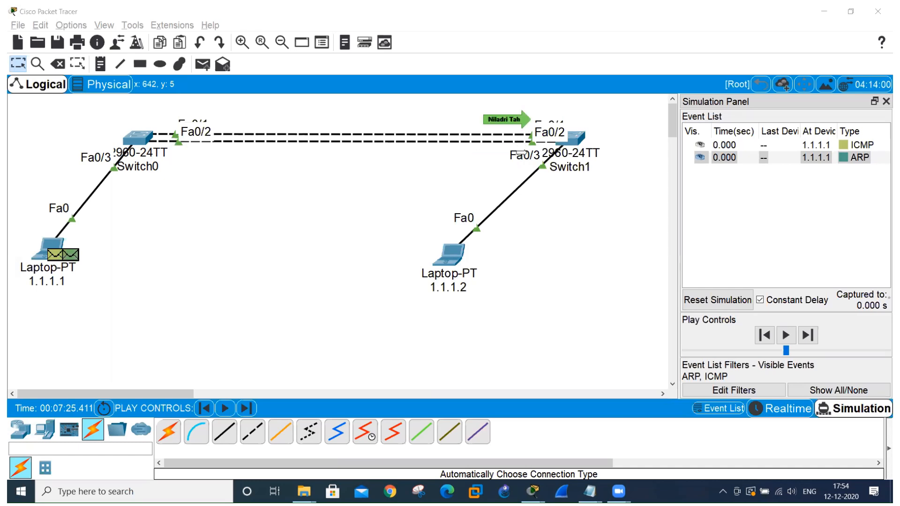
pyautogui.click(521, 153)
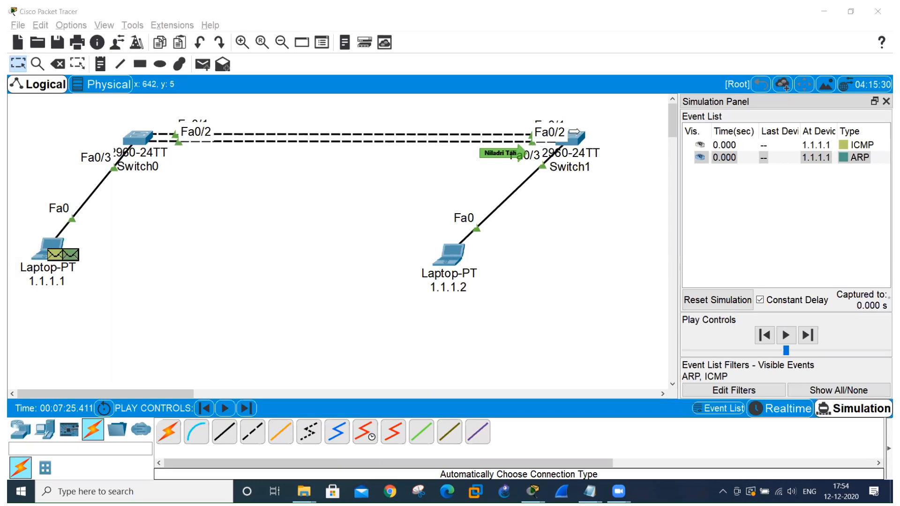
pyautogui.click(545, 191)
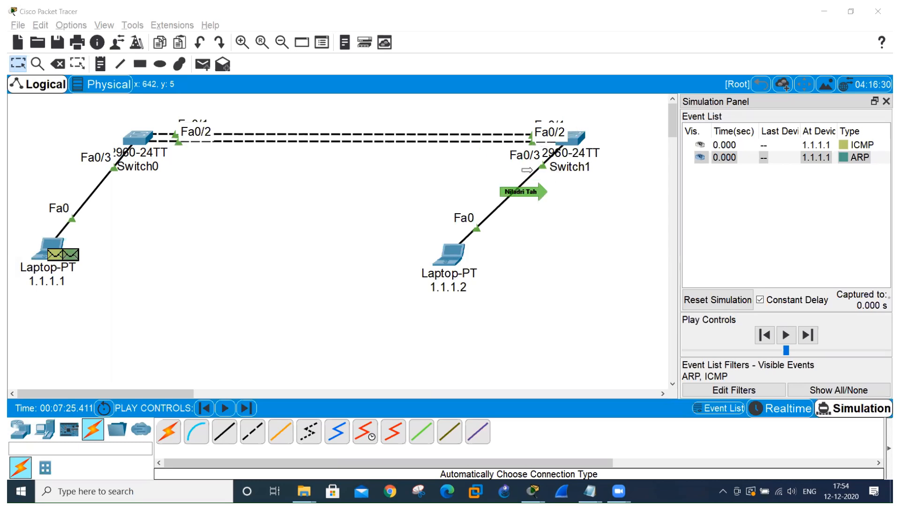
pyautogui.click(516, 155)
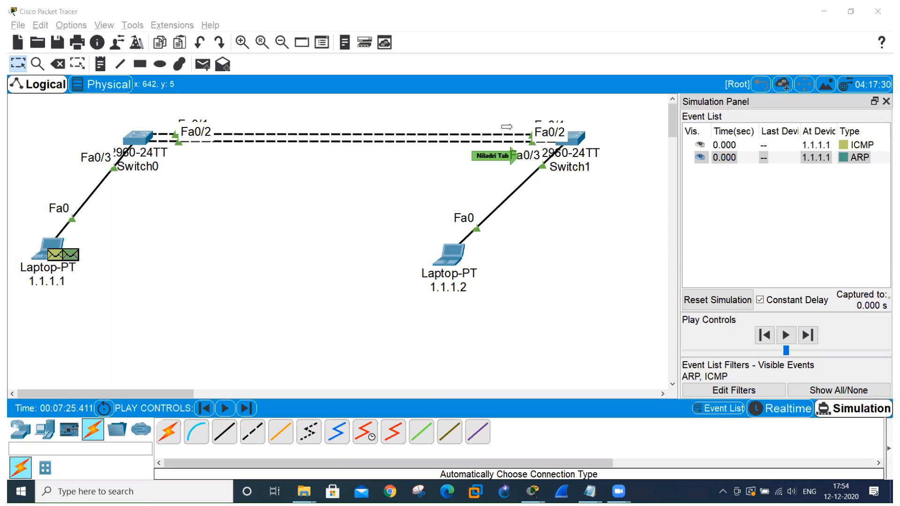
pyautogui.click(507, 126)
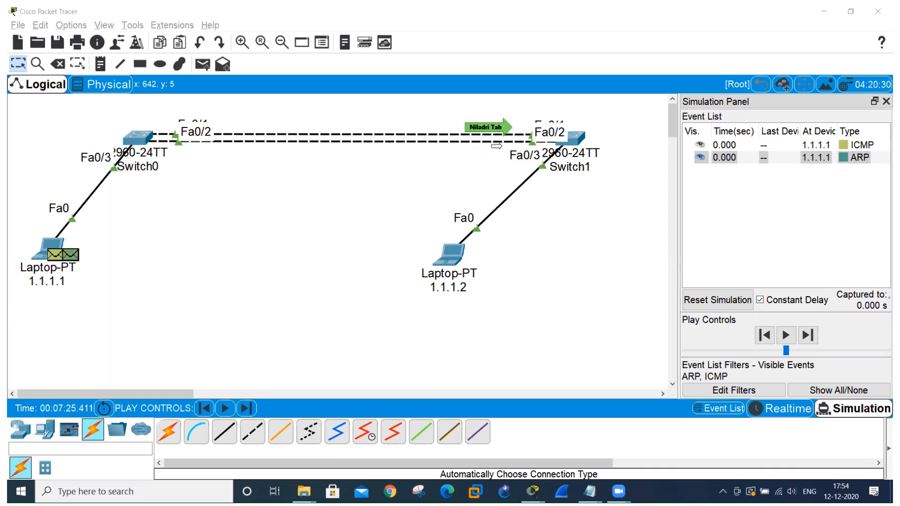
# Capture the simulated ping forward one event at a time and examine the ARP entries in the event list.
pyautogui.moveTo(496, 146)
pyautogui.mouseDown()
pyautogui.moveTo(412, 158)
pyautogui.moveTo(214, 160)
pyautogui.moveTo(148, 144)
pyautogui.mouseUp()
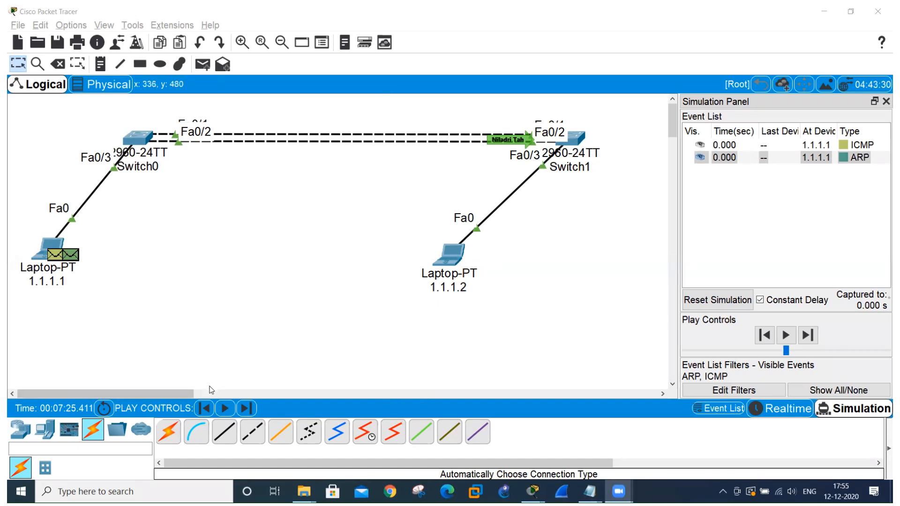
pyautogui.click(246, 409)
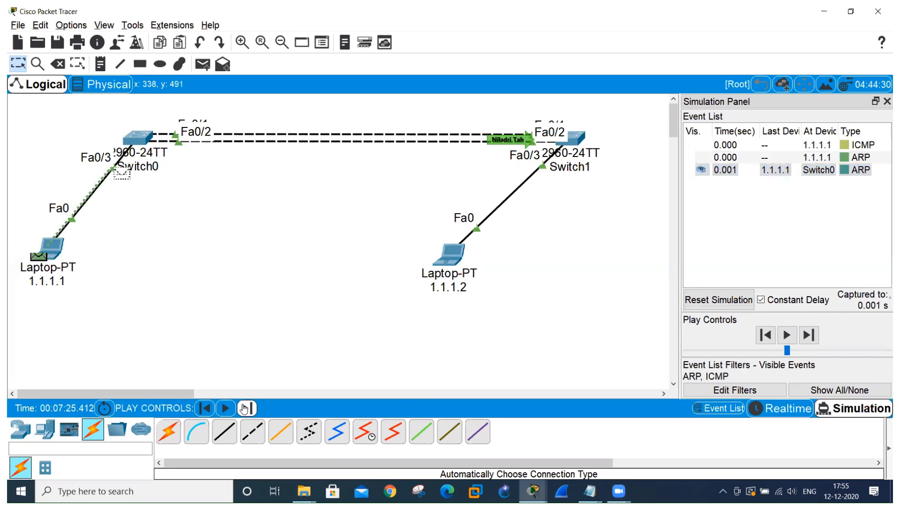
pyautogui.click(244, 408)
pyautogui.click(244, 409)
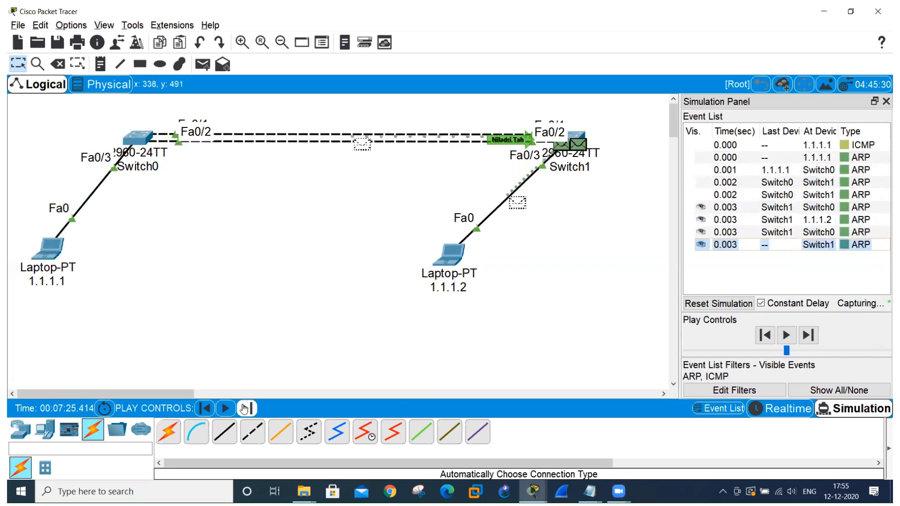
pyautogui.click(243, 408)
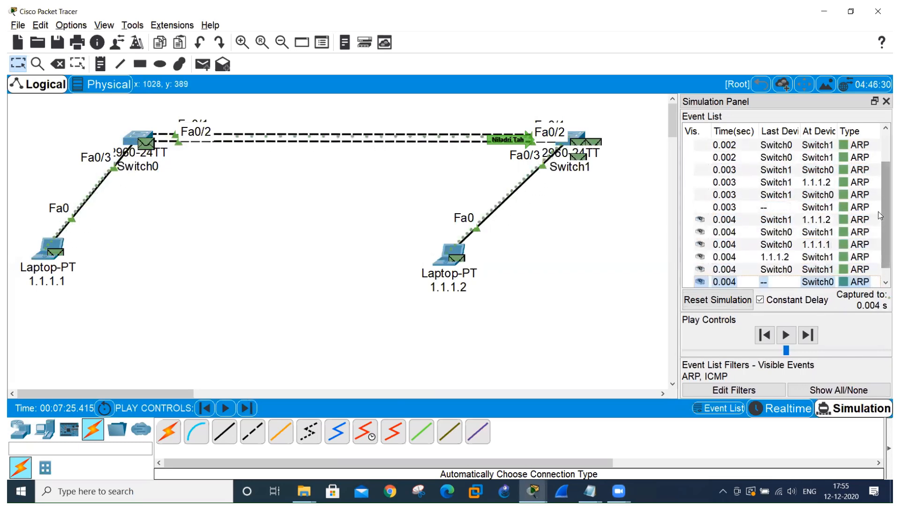
pyautogui.scroll(-1, 878, 212)
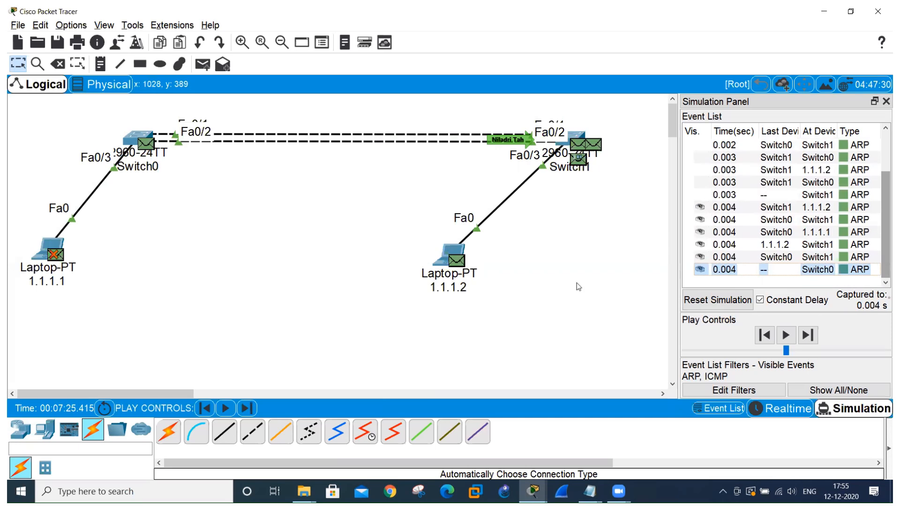
pyautogui.click(244, 409)
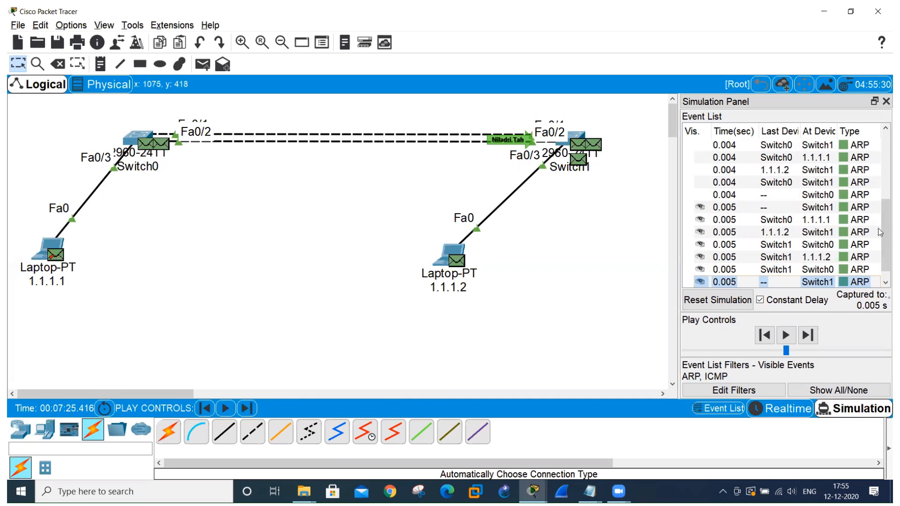
pyautogui.click(885, 282)
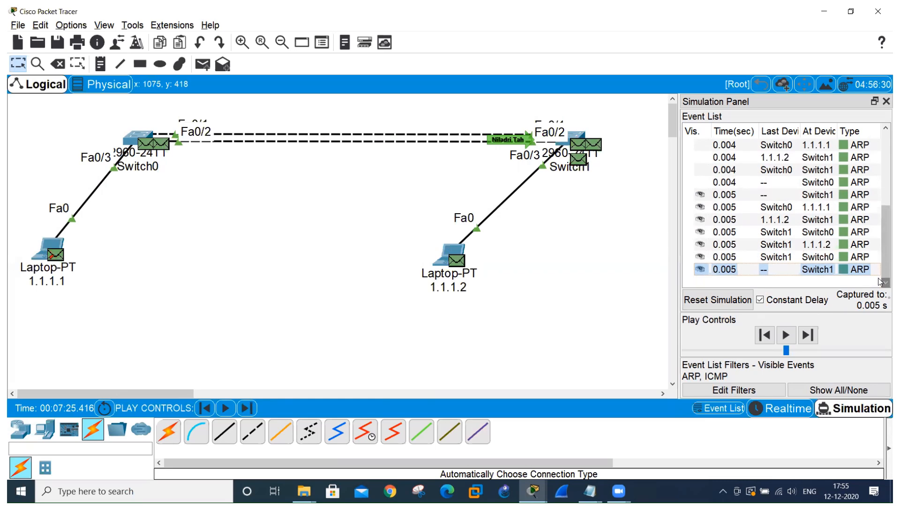
pyautogui.click(244, 412)
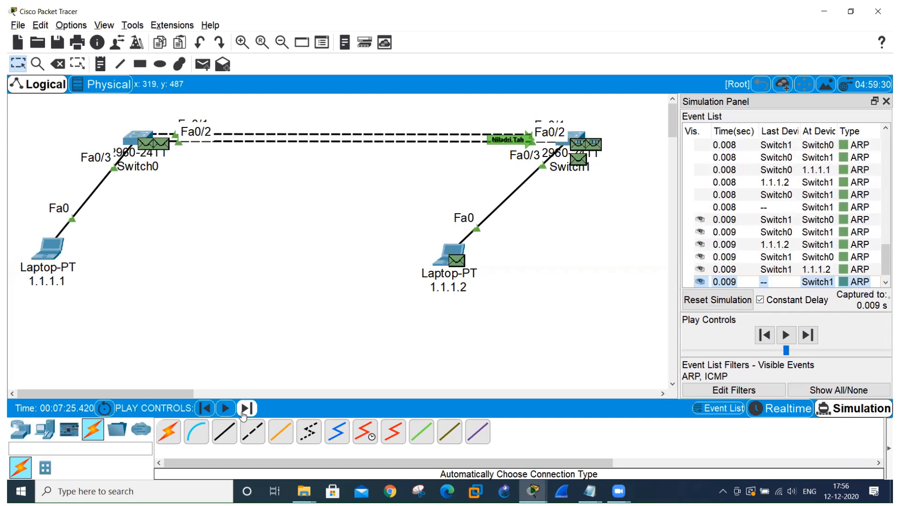
# Check the ping's progress in laptop 1.1.1.1's maximized command prompt and return to the topology.
pyautogui.hotkey('alt', 'Tab')
pyautogui.hotkey('alt', 'Tab')
pyautogui.hotkey('alt', 'Tab')
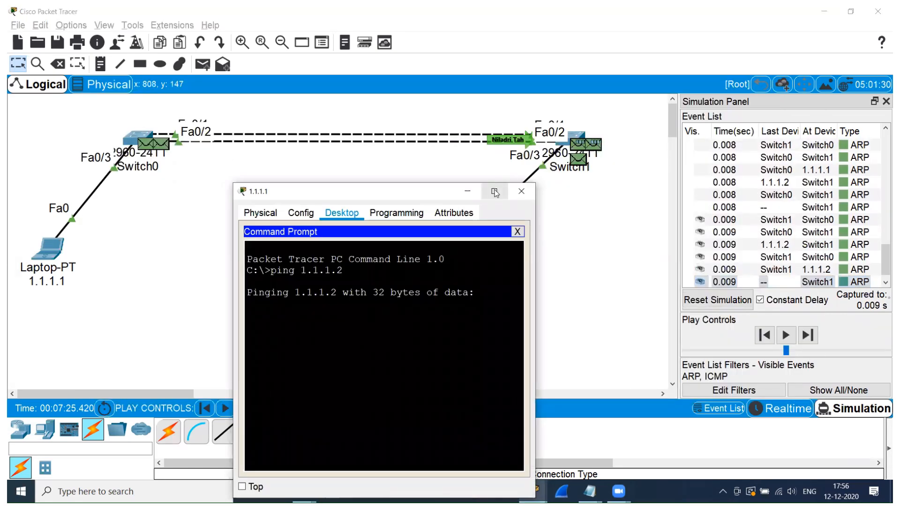
pyautogui.click(496, 193)
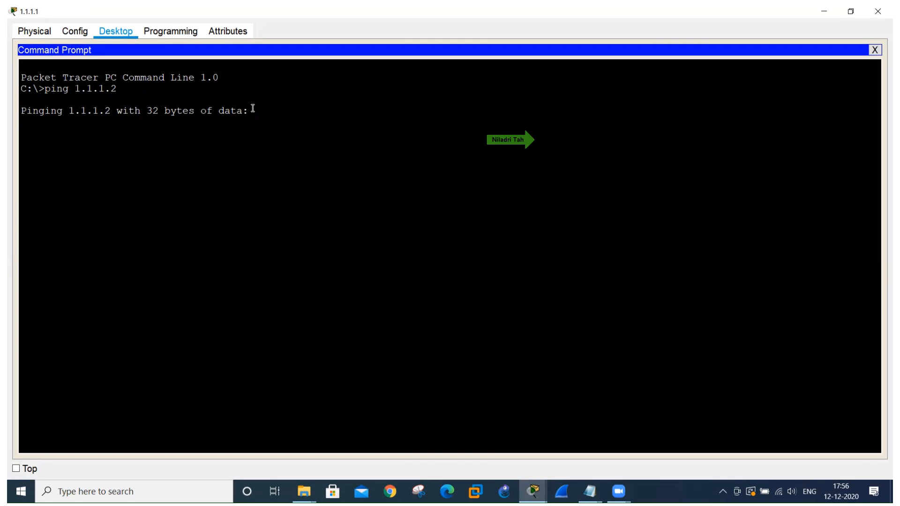
pyautogui.hotkey('alt', 'Tab')
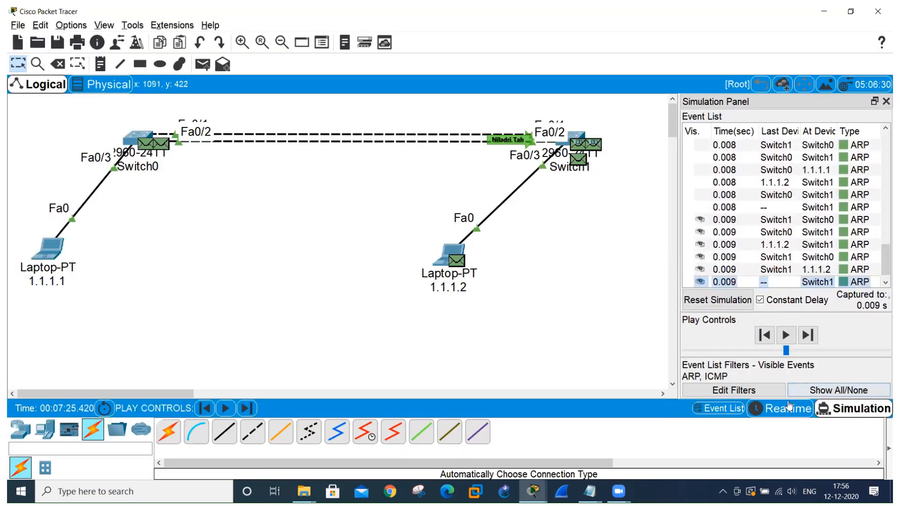
# Change to realtime mode, check the ping output on laptop 1.1.1.1, and return to the topology.
pyautogui.click(789, 408)
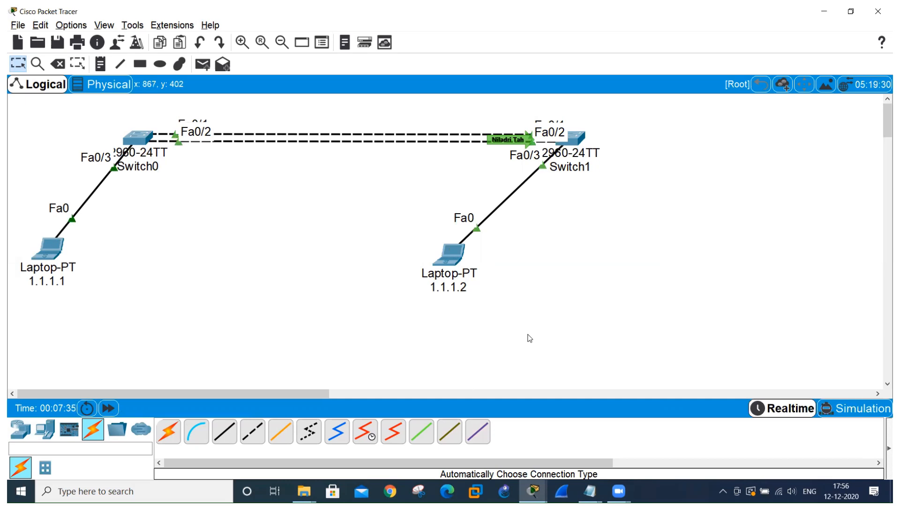
pyautogui.hotkey('alt', 'Tab')
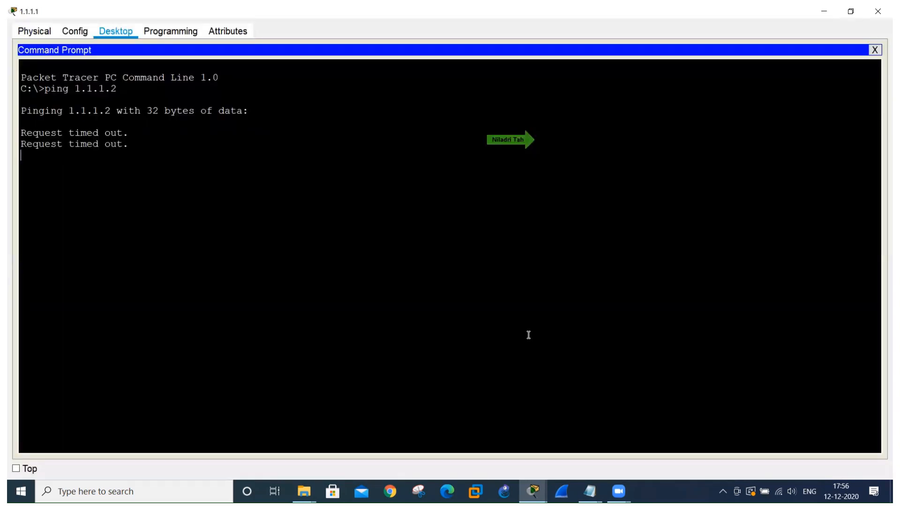
pyautogui.hotkey('alt', 'Tab')
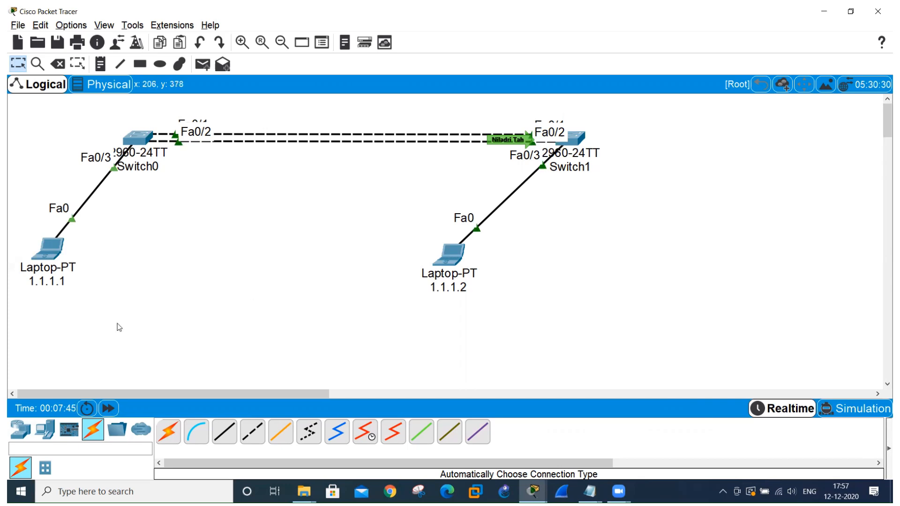
# Start a new blank topology in place of the current one.
pyautogui.click(17, 26)
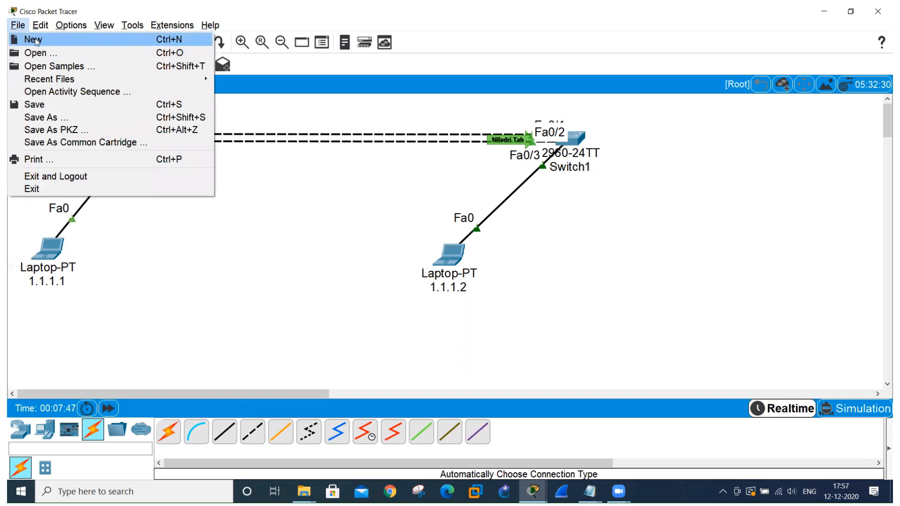
pyautogui.click(35, 41)
pyautogui.click(492, 264)
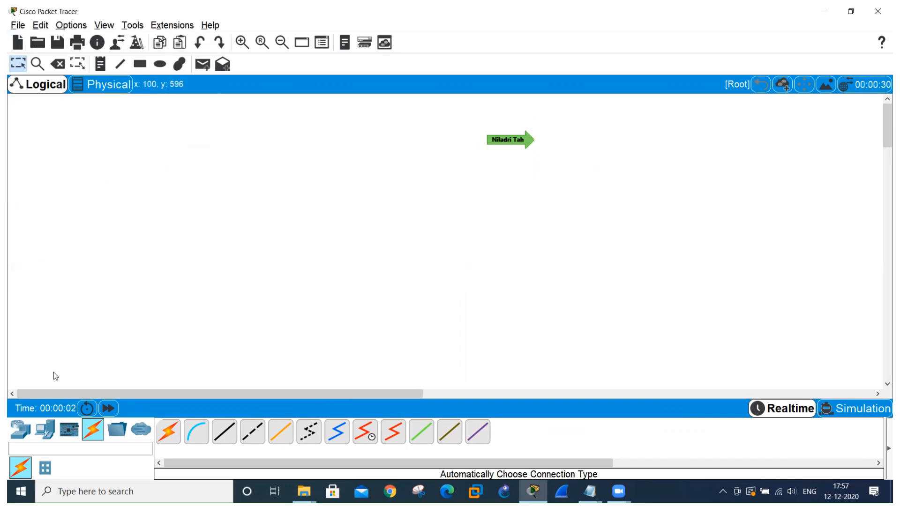
# Place two 3560-24PS multilayer switches side by side in the upper part of the workspace.
pyautogui.click(21, 430)
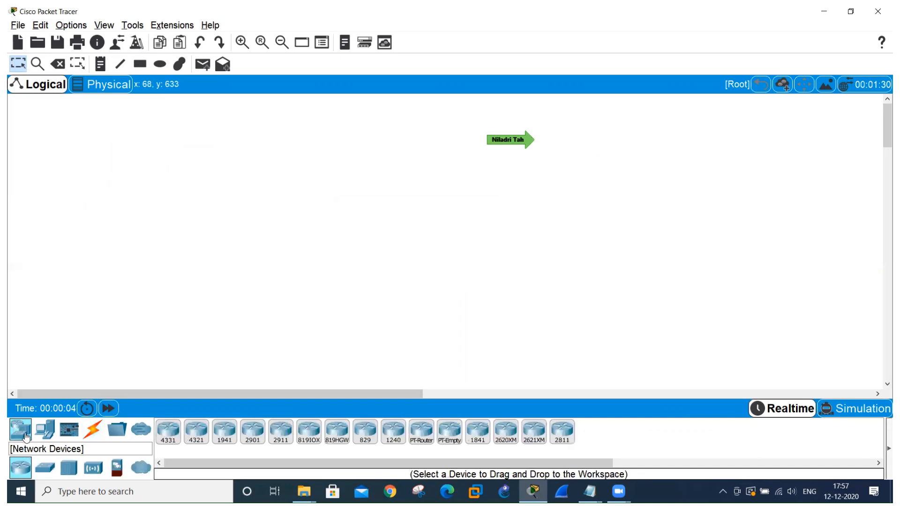
pyautogui.click(45, 467)
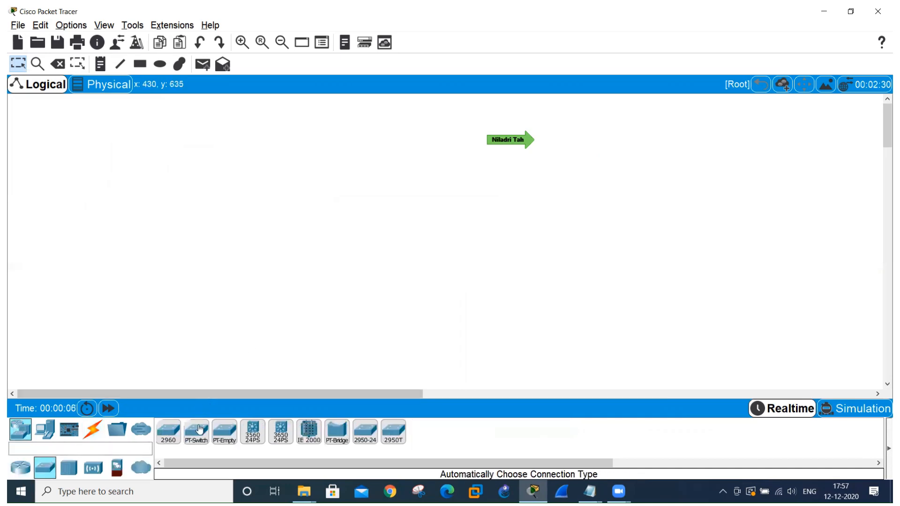
pyautogui.click(253, 432)
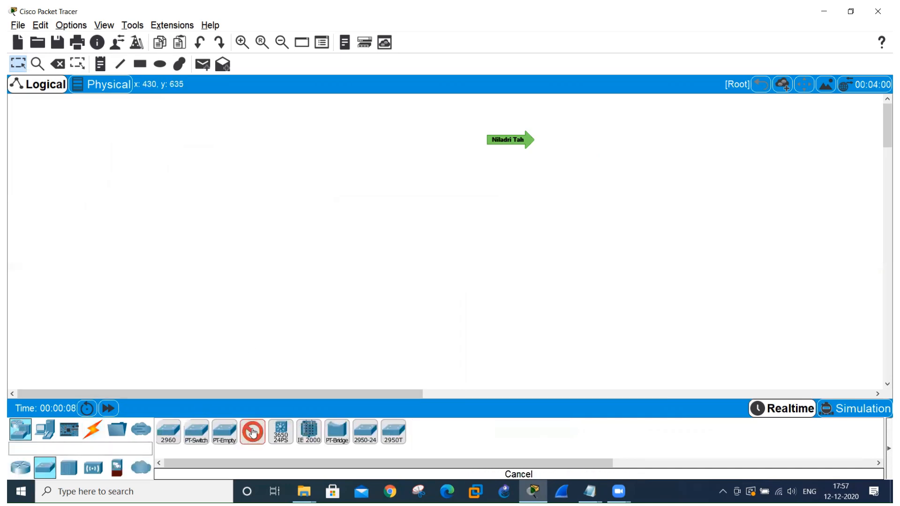
pyautogui.click(235, 163)
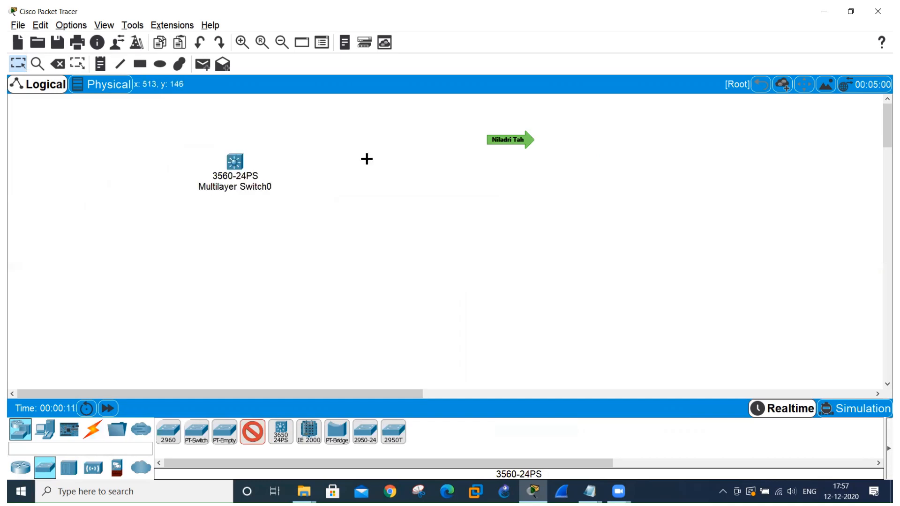
pyautogui.click(514, 160)
pyautogui.click(253, 432)
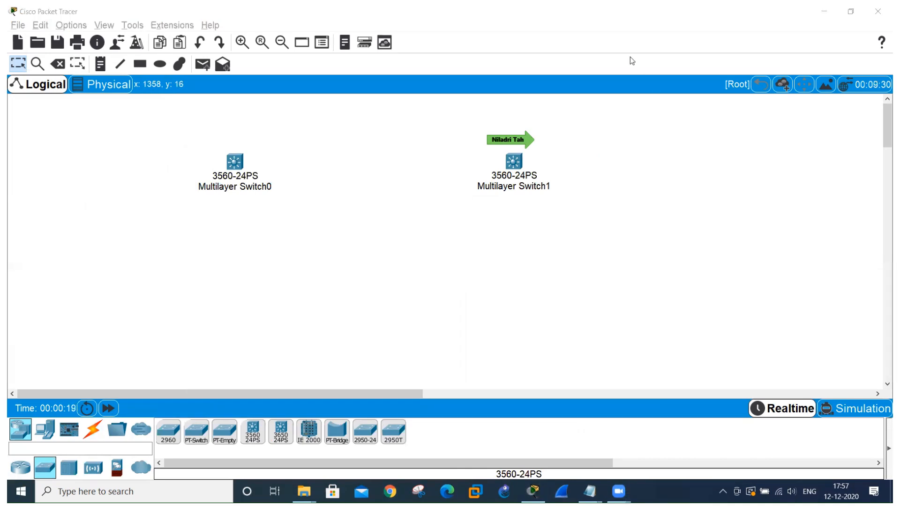
pyautogui.click(626, 123)
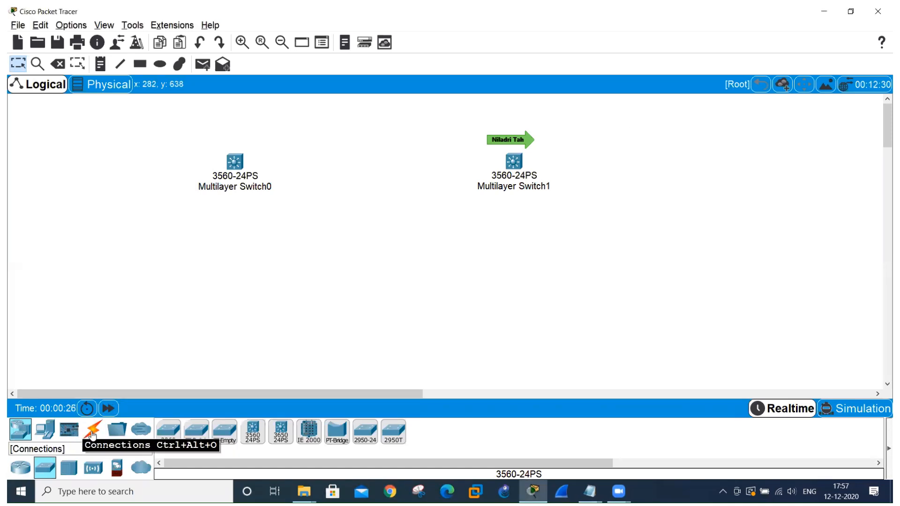
# Add two laptops, one below and to the left of each multilayer switch.
pyautogui.click(46, 429)
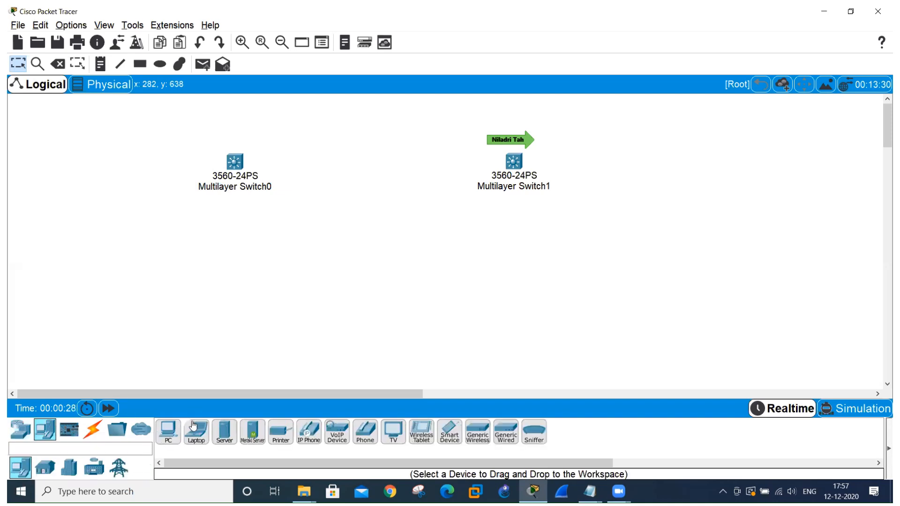
pyautogui.click(196, 436)
pyautogui.click(125, 271)
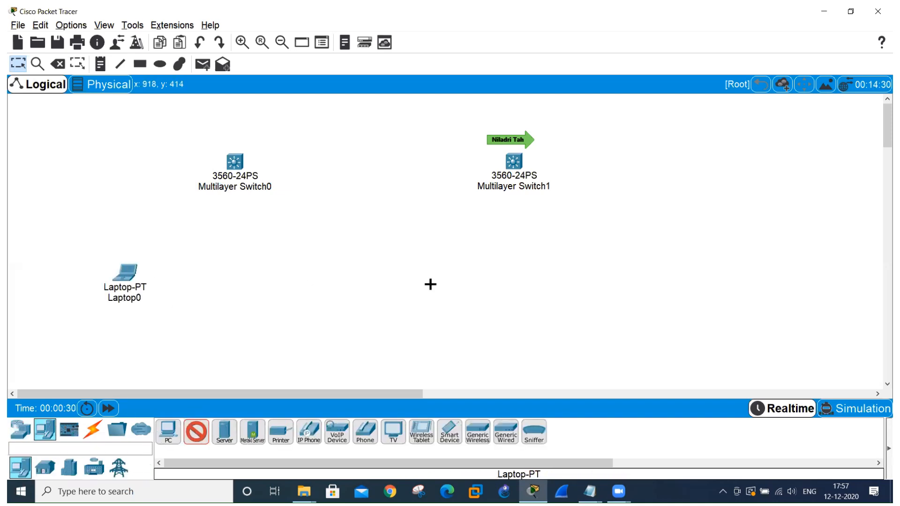
pyautogui.click(436, 274)
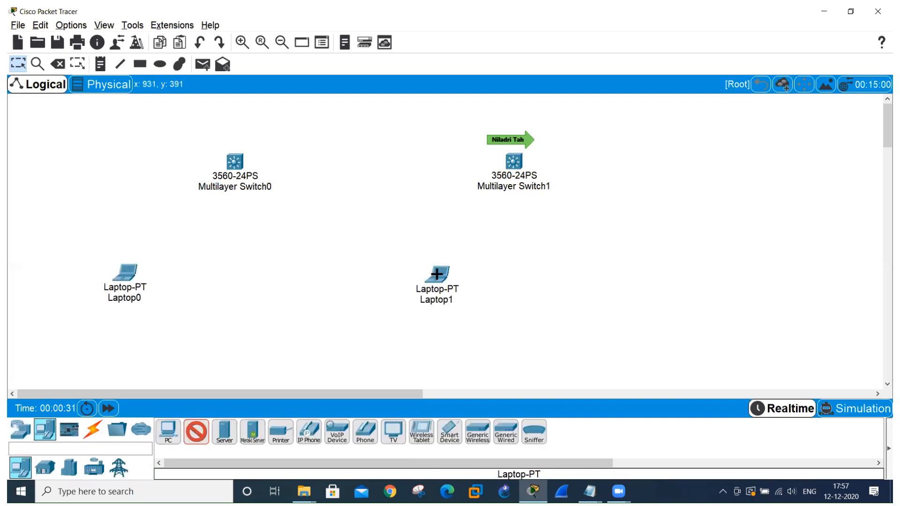
# Link the two multilayer switches with two parallel cables using the automatic connection type.
pyautogui.click(93, 431)
pyautogui.click(168, 431)
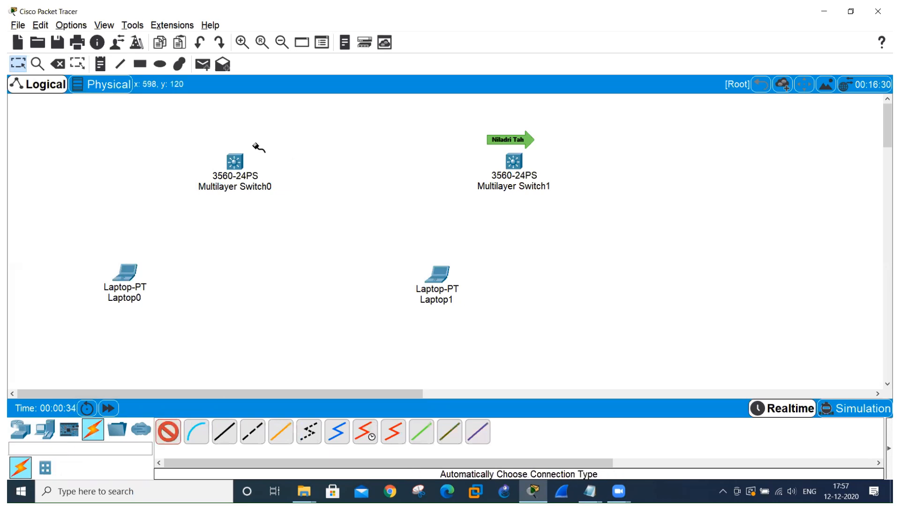
pyautogui.click(234, 161)
pyautogui.click(514, 162)
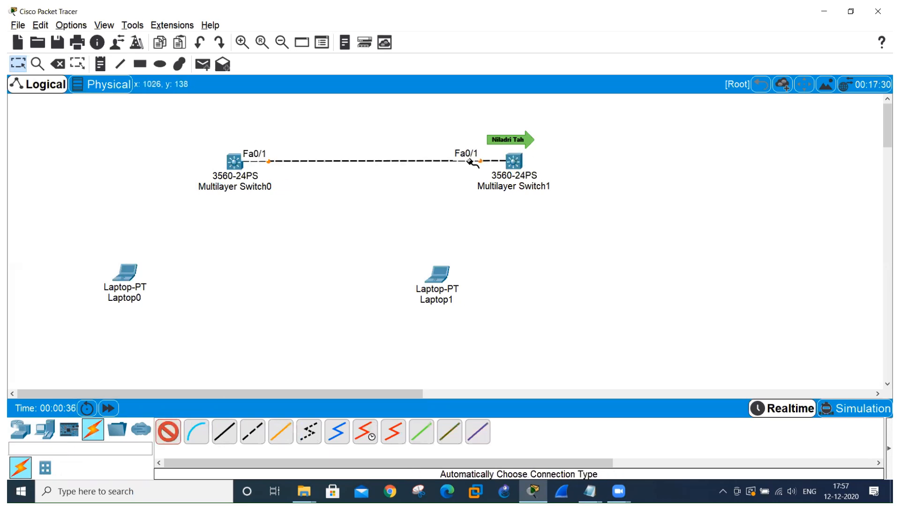
pyautogui.click(235, 161)
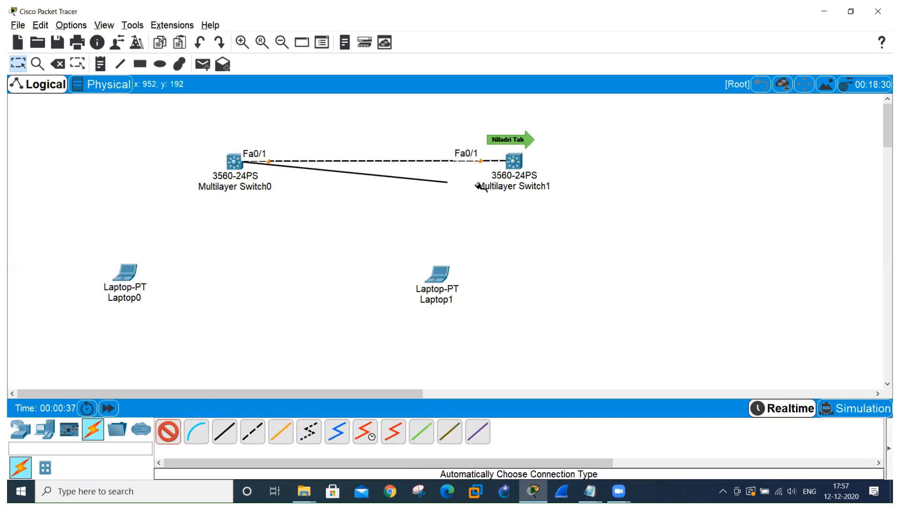
pyautogui.click(514, 162)
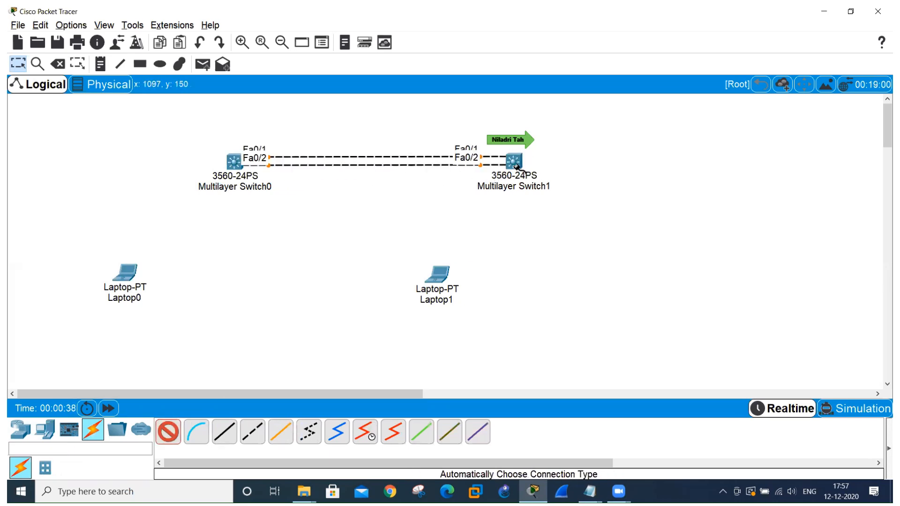
# Connect Laptop0 to Multilayer Switch0 and Laptop1 to Multilayer Switch1, and end the cabling.
pyautogui.click(234, 162)
pyautogui.click(132, 276)
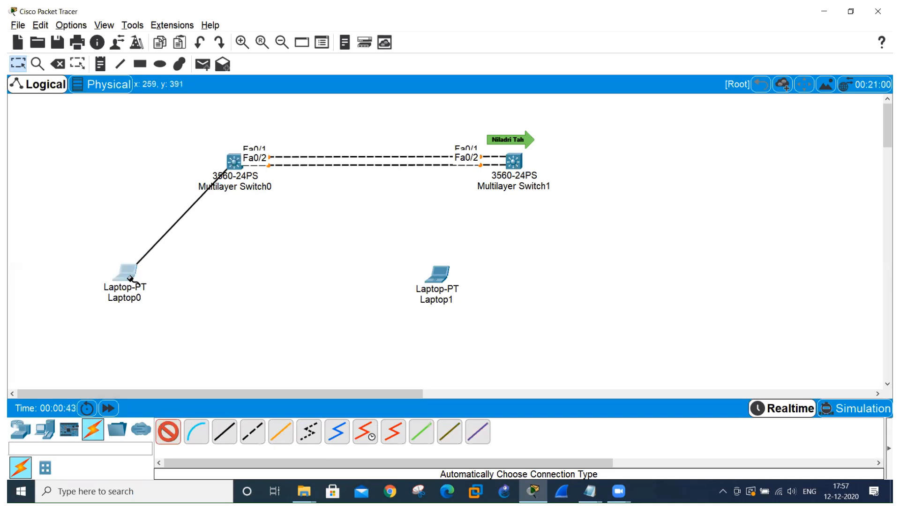
pyautogui.click(515, 161)
pyautogui.click(440, 277)
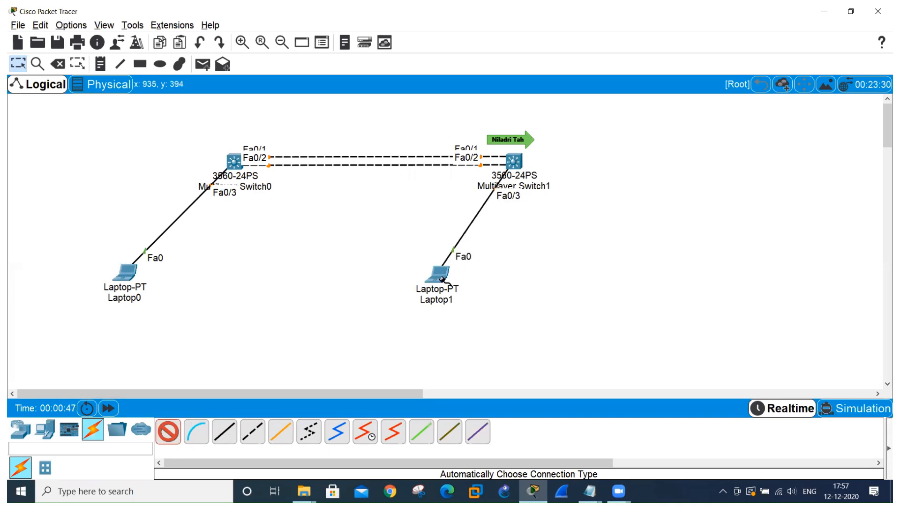
pyautogui.click(168, 432)
# Rename Laptop0 as 1.1.1.1.
pyautogui.click(128, 297)
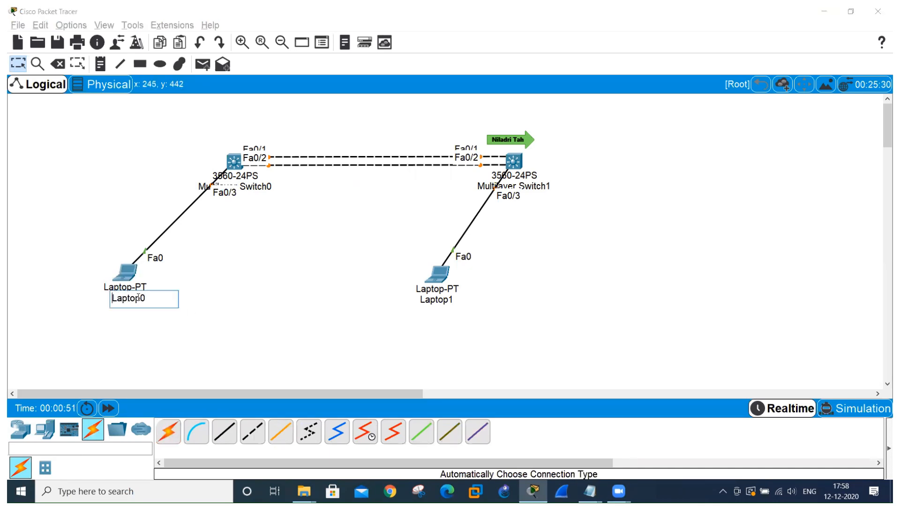
pyautogui.press('BackSpace')
pyautogui.press('BackSpace')
pyautogui.press('BackSpace')
pyautogui.press('BackSpace')
pyautogui.press('BackSpace')
pyautogui.press('BackSpace')
pyautogui.write('1.1.1')
pyautogui.click(260, 315)
# Rename Laptop1 as 1.1.1.2.
pyautogui.click(444, 299)
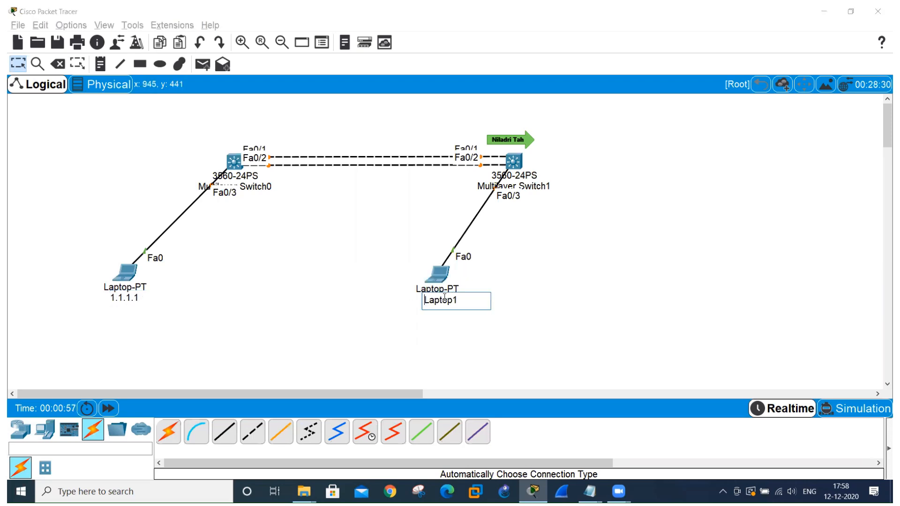
pyautogui.press('BackSpace')
pyautogui.press('BackSpace')
pyautogui.press('BackSpace')
pyautogui.press('BackSpace')
pyautogui.press('BackSpace')
pyautogui.press('BackSpace')
pyautogui.write('1.1.1.2')
pyautogui.click(270, 272)
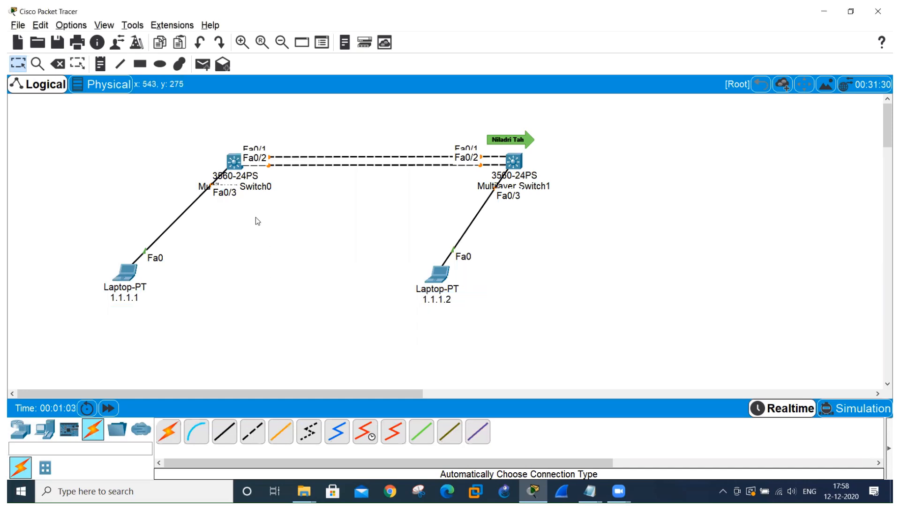
# Rename Multilayer Switch0 as SW1 and move it slightly upward in the topology.
pyautogui.click(260, 187)
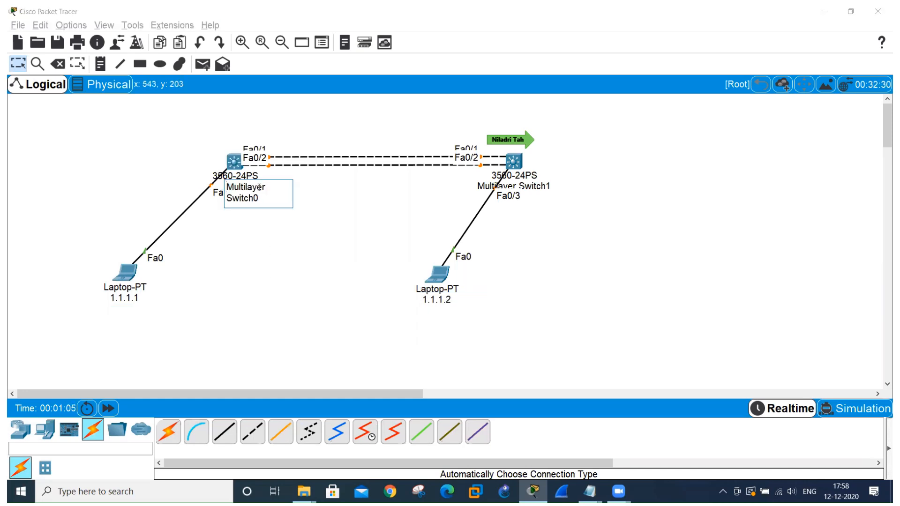
pyautogui.press('Delete')
pyautogui.press('Delete')
pyautogui.press('Delete')
pyautogui.press('Delete')
pyautogui.press('Delete')
pyautogui.press('Delete')
pyautogui.press('Delete')
pyautogui.press('Delete')
pyautogui.press('Delete')
pyautogui.press('Delete')
pyautogui.press('Delete')
pyautogui.press('Delete')
pyautogui.press('Delete')
pyautogui.press('Delete')
pyautogui.press('Delete')
pyautogui.press('Delete')
pyautogui.press('Delete')
pyautogui.press('Delete')
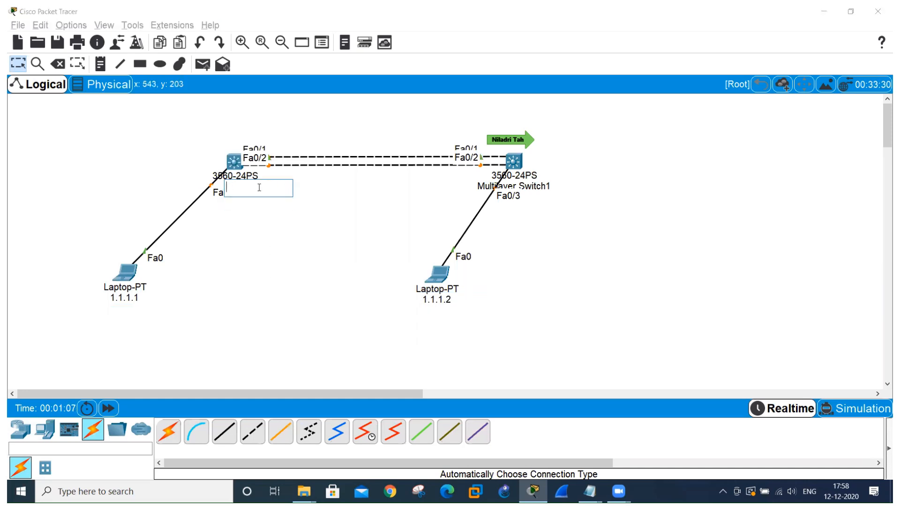
pyautogui.write('SW1')
pyautogui.click(272, 216)
pyautogui.moveTo(243, 189)
pyautogui.mouseDown()
pyautogui.moveTo(278, 189)
pyautogui.moveTo(236, 186)
pyautogui.moveTo(234, 172)
pyautogui.moveTo(241, 184)
pyautogui.mouseUp()
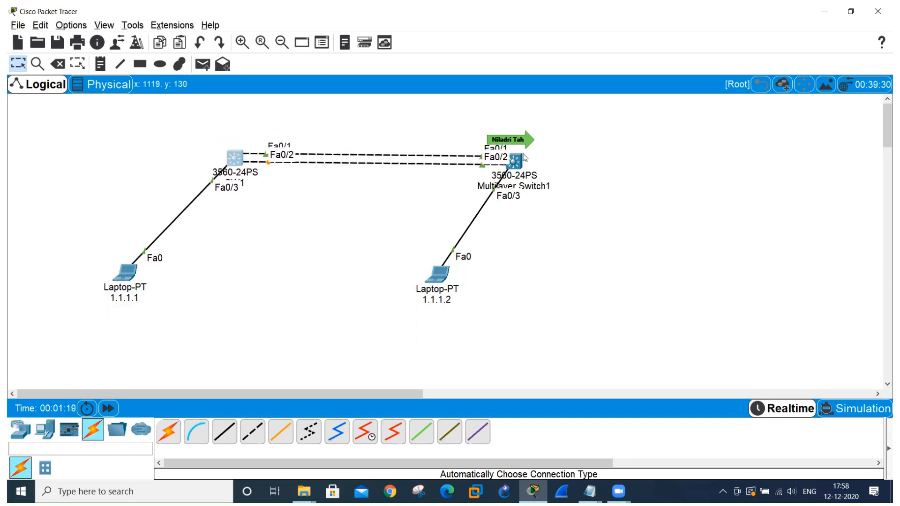
# Move Multilayer Switch1 slightly up and to the right, and rename it as SW2.
pyautogui.moveTo(520, 162); pyautogui.dragTo(527, 157)
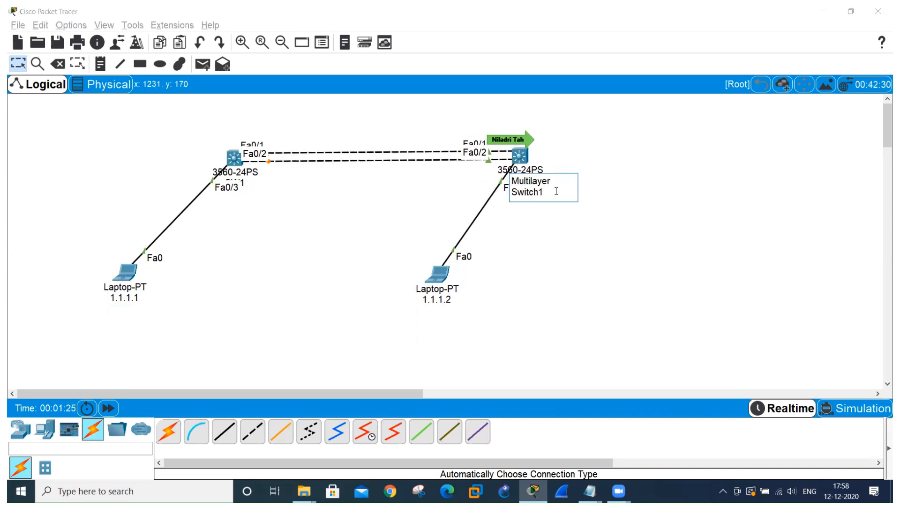
pyautogui.press('BackSpace')
pyautogui.press('BackSpace')
pyautogui.press('BackSpace')
pyautogui.press('BackSpace')
pyautogui.press('BackSpace')
pyautogui.press('BackSpace')
pyautogui.press('BackSpace')
pyautogui.press('BackSpace')
pyautogui.press('BackSpace')
pyautogui.press('BackSpace')
pyautogui.press('BackSpace')
pyautogui.press('BackSpace')
pyautogui.press('BackSpace')
pyautogui.press('BackSpace')
pyautogui.press('BackSpace')
pyautogui.press('BackSpace')
pyautogui.press('BackSpace')
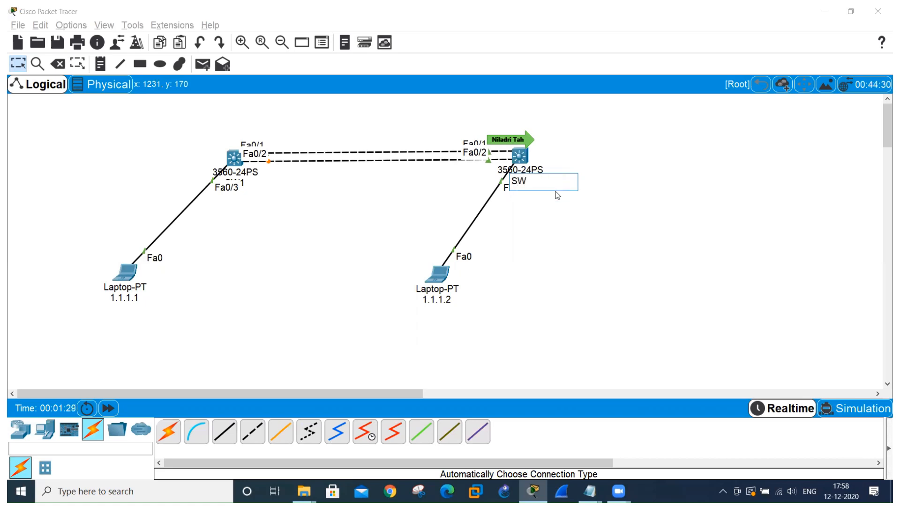
pyautogui.press('Return')
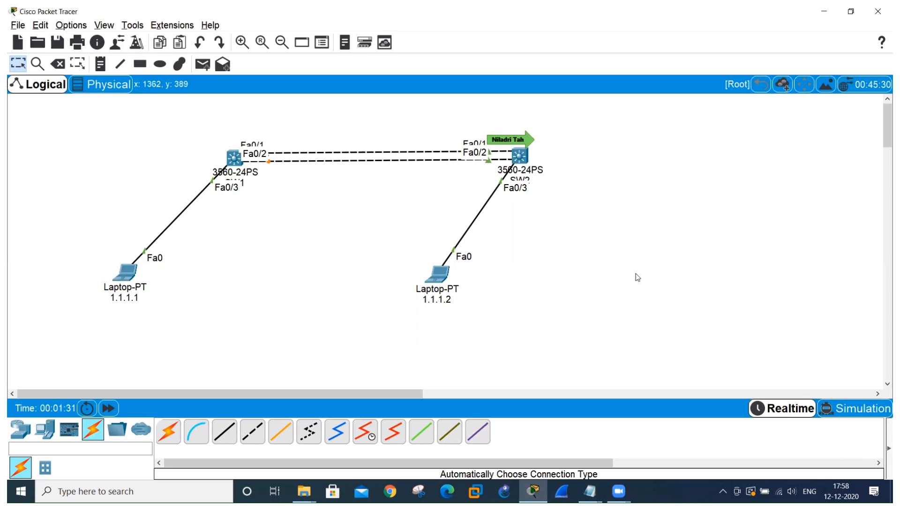
# Give laptop 1.1.1.1 the static IPv4 address 1.1.1.1 with subnet mask 255.0.0.0 on FastEthernet0, and close its window.
pyautogui.scroll(2, 638, 277)
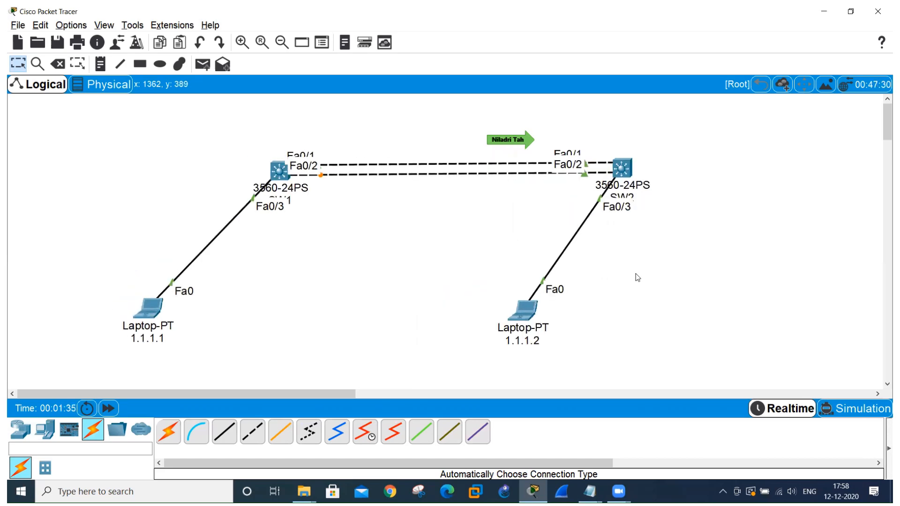
pyautogui.scroll(1, 638, 277)
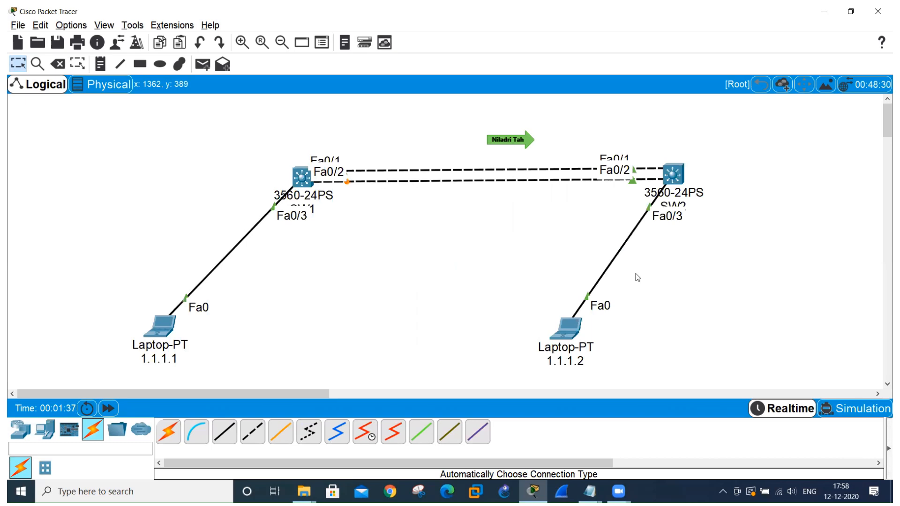
pyautogui.scroll(1, 637, 278)
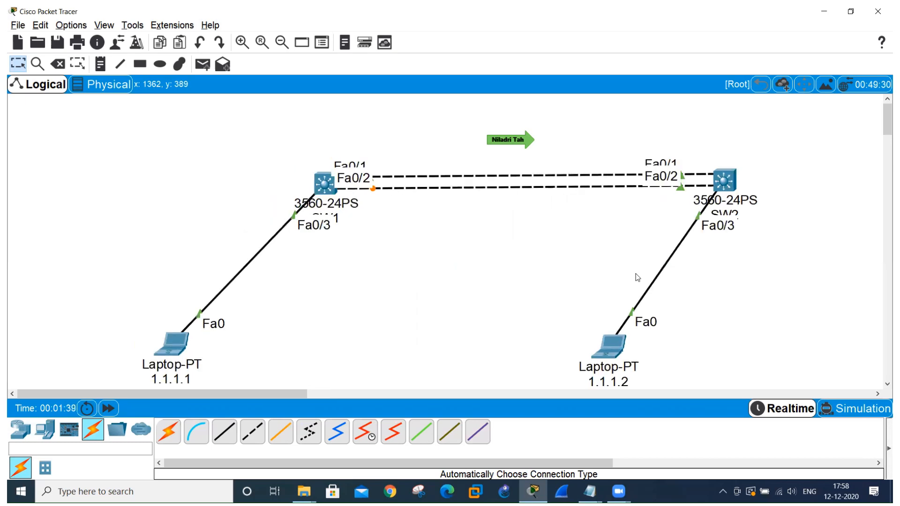
pyautogui.click(881, 384)
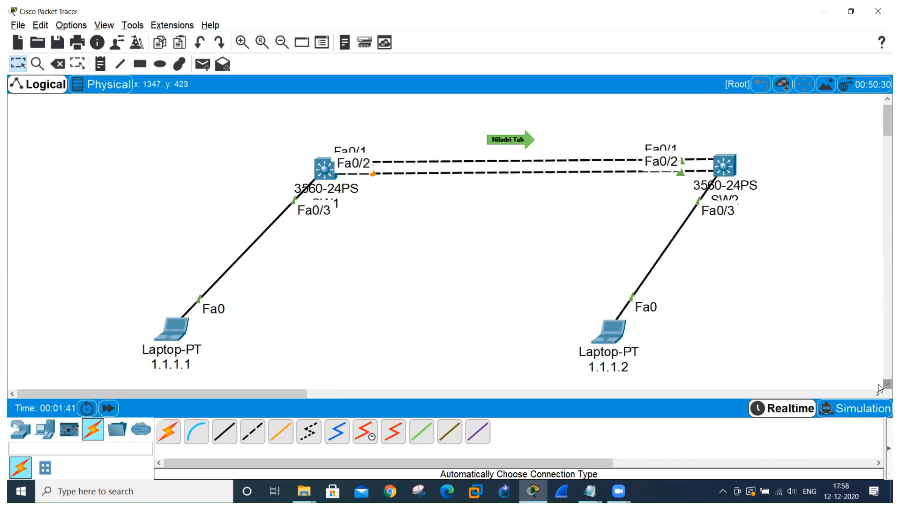
pyautogui.click(879, 386)
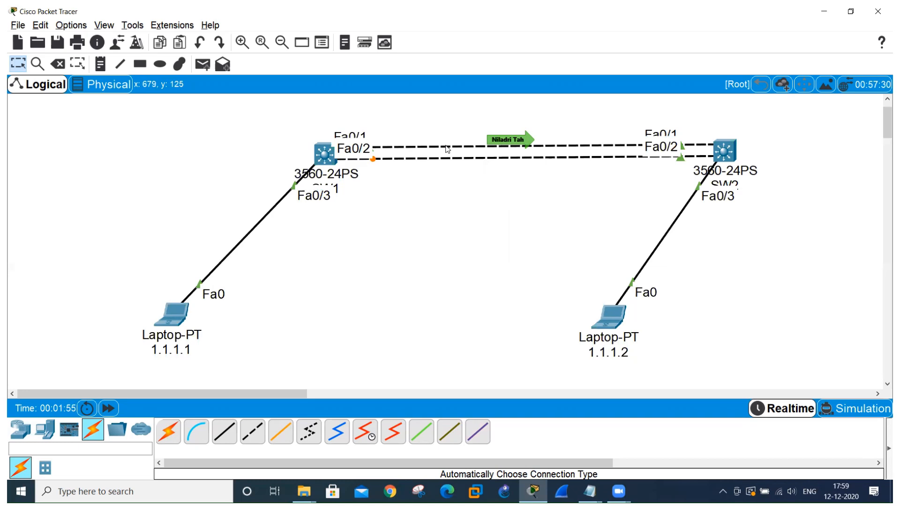
pyautogui.click(187, 308)
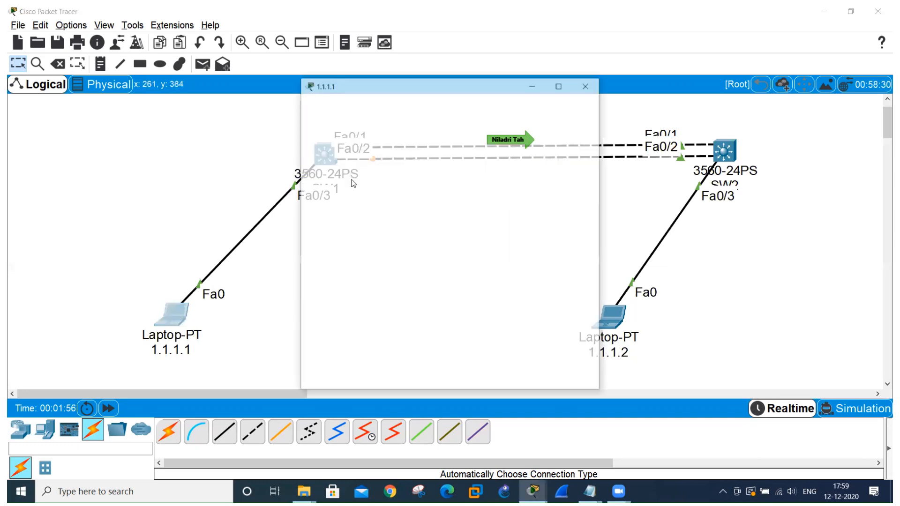
pyautogui.click(408, 106)
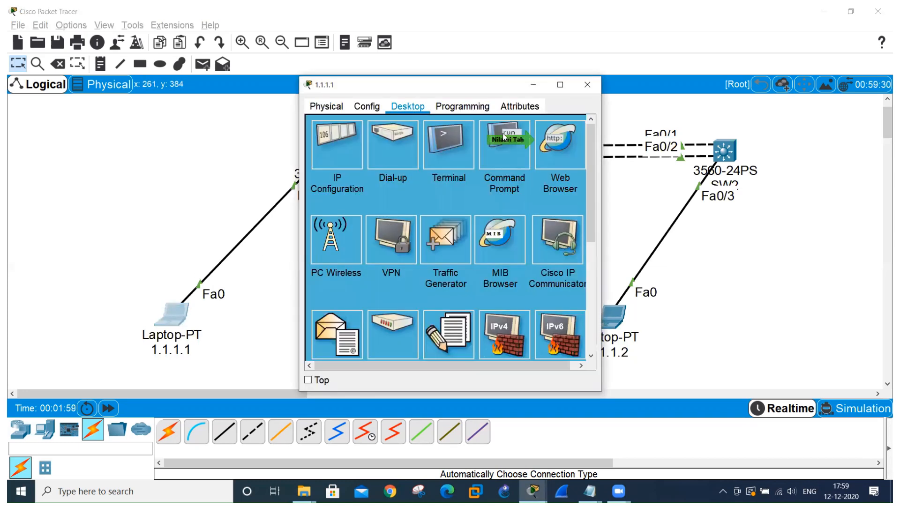
pyautogui.click(503, 147)
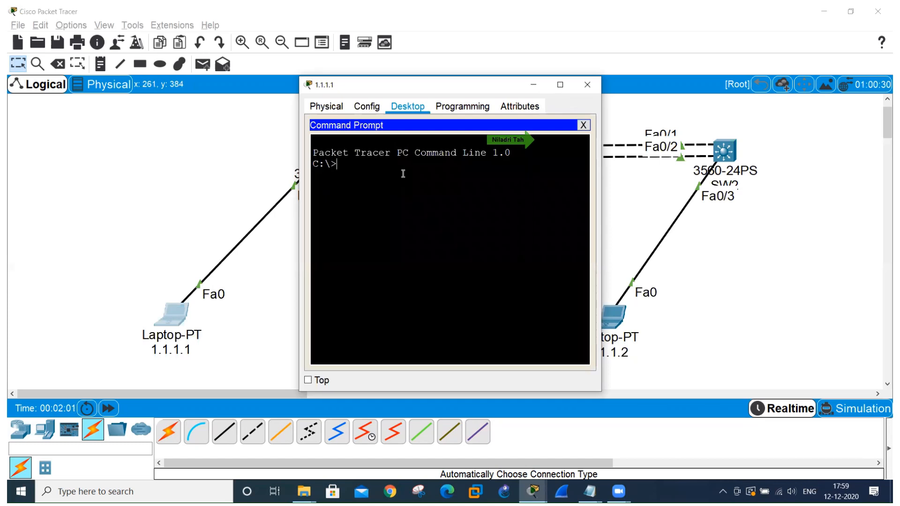
pyautogui.click(360, 108)
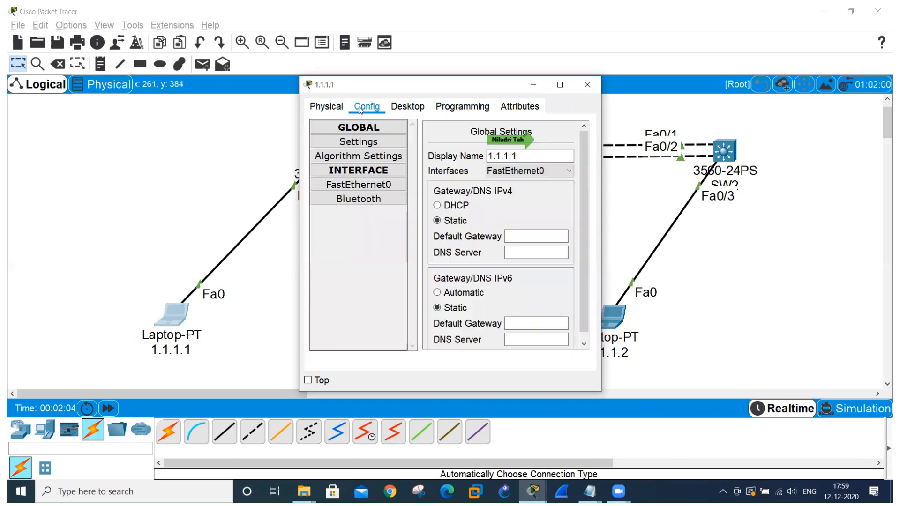
pyautogui.click(358, 184)
pyautogui.click(557, 228)
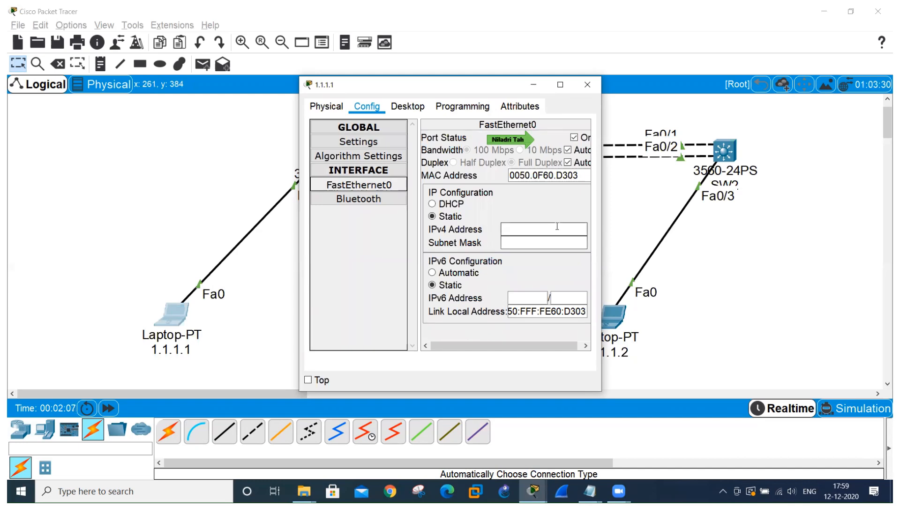
pyautogui.write('1.1.1.1')
pyautogui.click(554, 242)
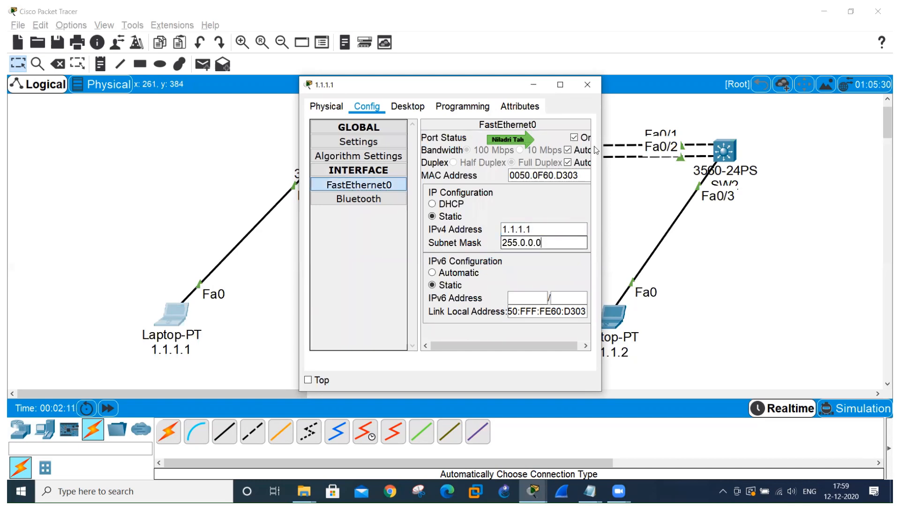
pyautogui.click(587, 87)
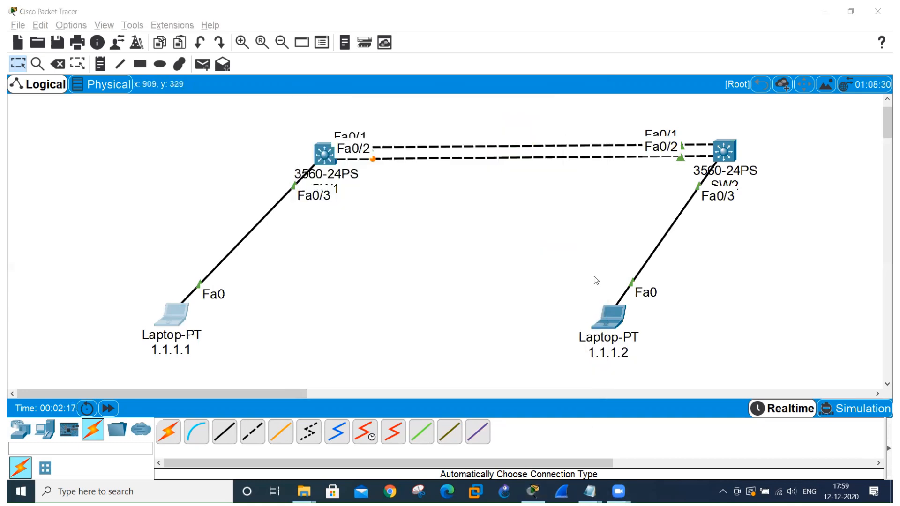
# Give laptop 1.1.1.2 the static IPv4 address 1.1.1.2 with subnet mask 255.0.0.0, and close its window.
pyautogui.click(615, 321)
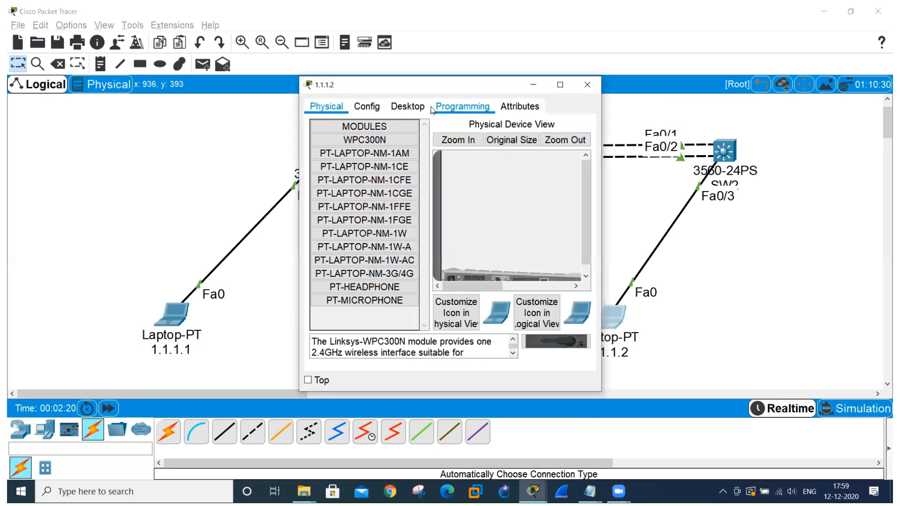
pyautogui.click(408, 107)
pyautogui.click(341, 141)
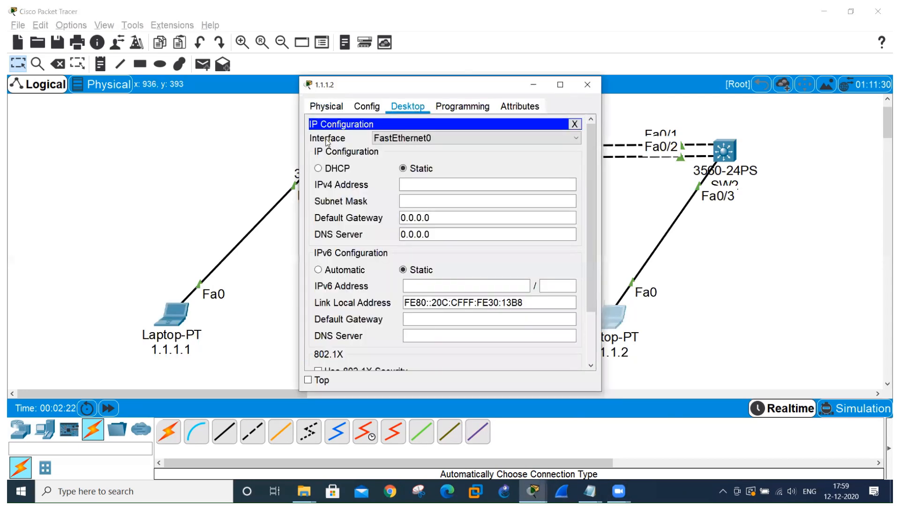
pyautogui.click(456, 185)
pyautogui.write('1.1.')
pyautogui.click(450, 201)
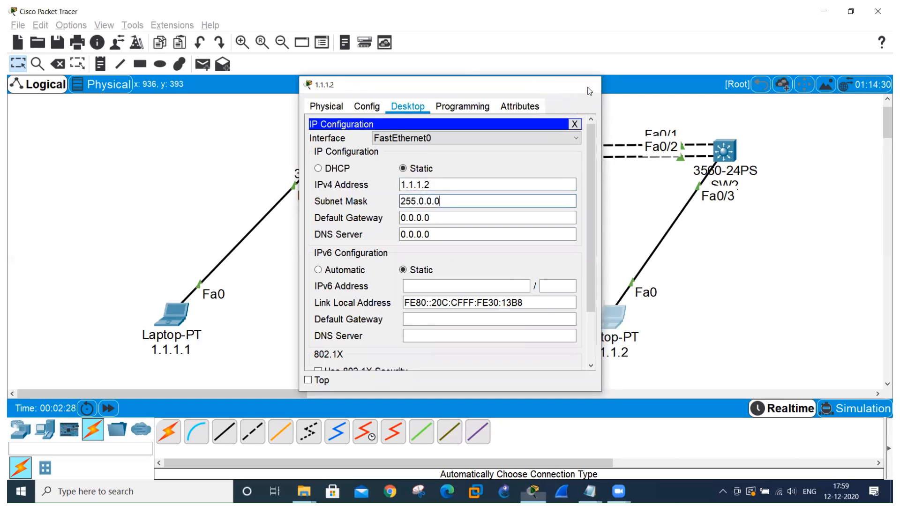
pyautogui.click(588, 86)
# Ping 1.1.1.2 from the command prompt of laptop 1.1.1.1, view the output enlarged, and return to the topology.
pyautogui.click(178, 309)
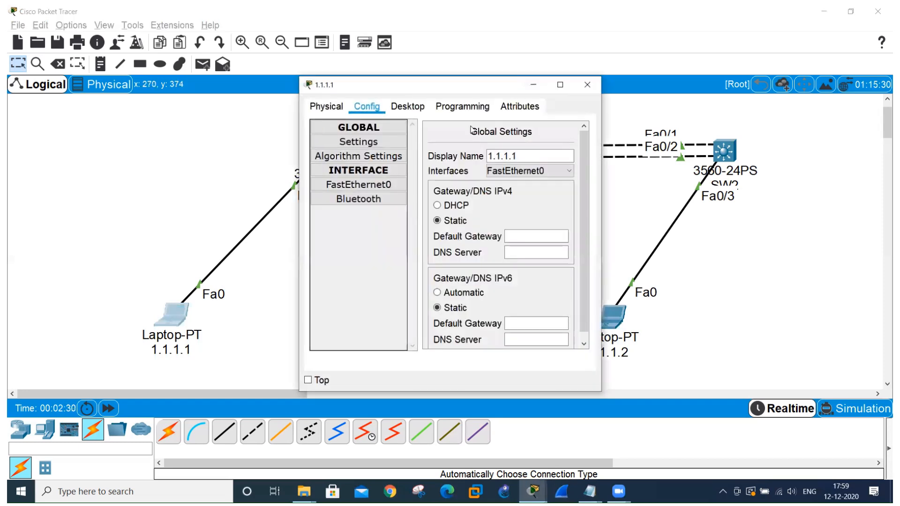
pyautogui.click(407, 106)
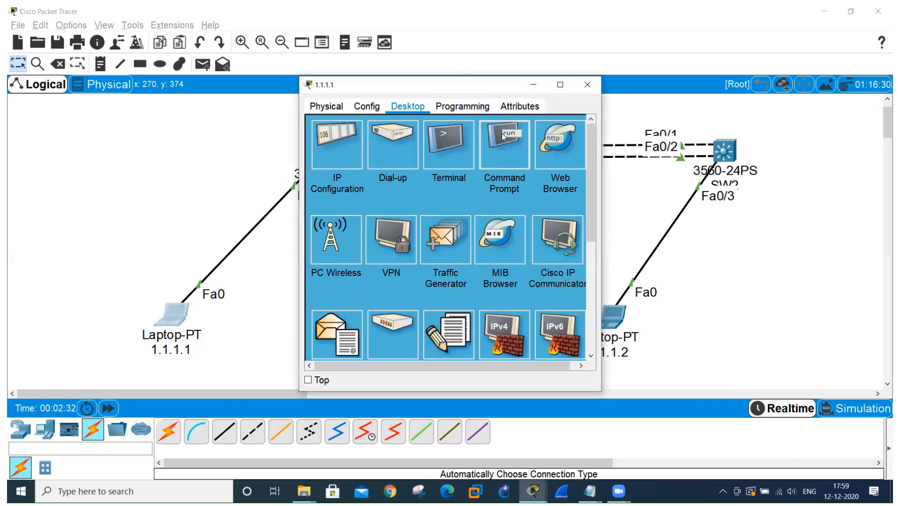
pyautogui.click(503, 136)
pyautogui.write('ping 1.1.1.')
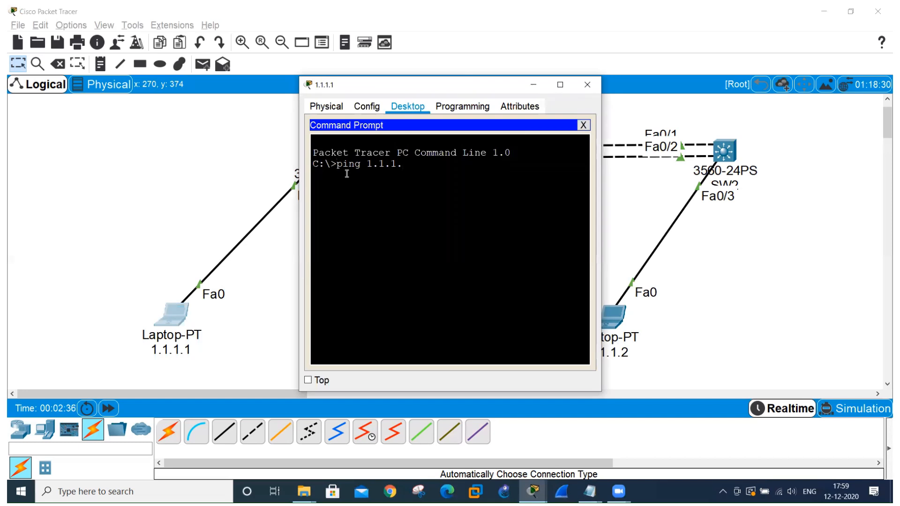
pyautogui.write('2')
pyautogui.press('Return')
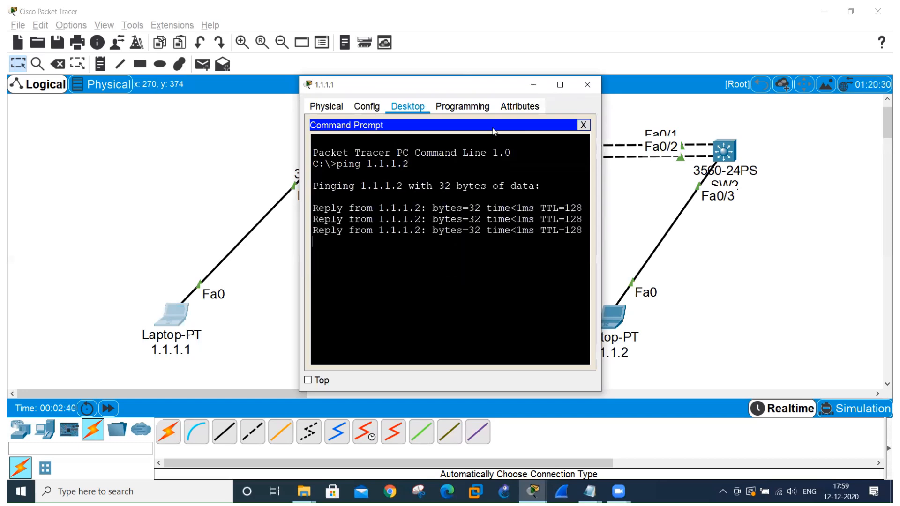
pyautogui.click(560, 84)
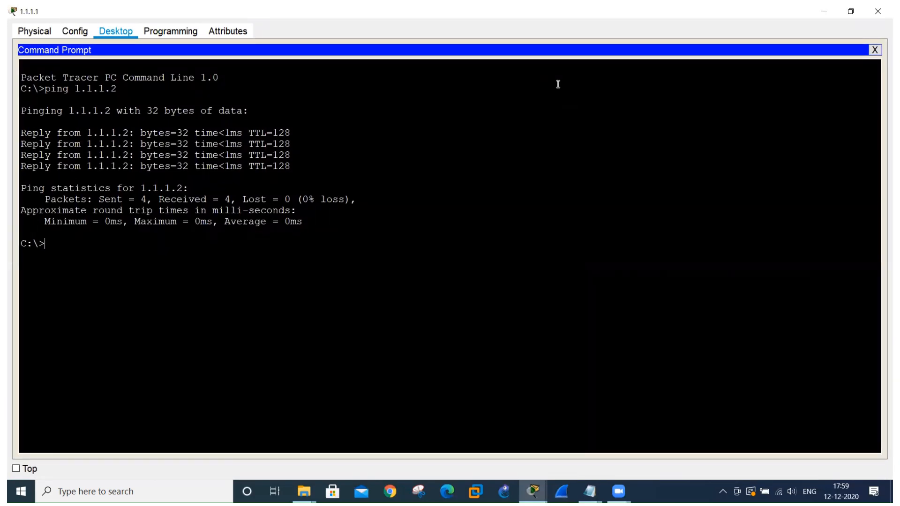
pyautogui.hotkey('alt', 'Tab')
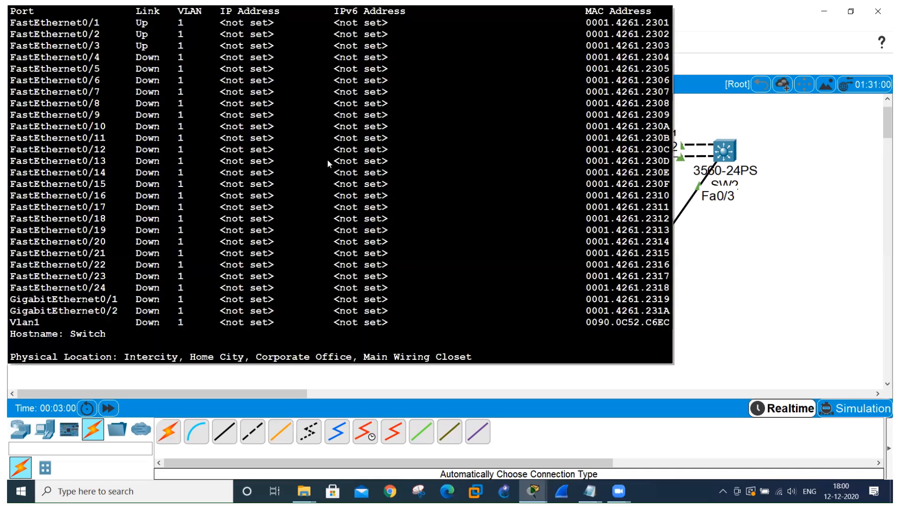
# Open SW1's command line in a maximized window and decline the initial configuration dialog.
pyautogui.click(328, 162)
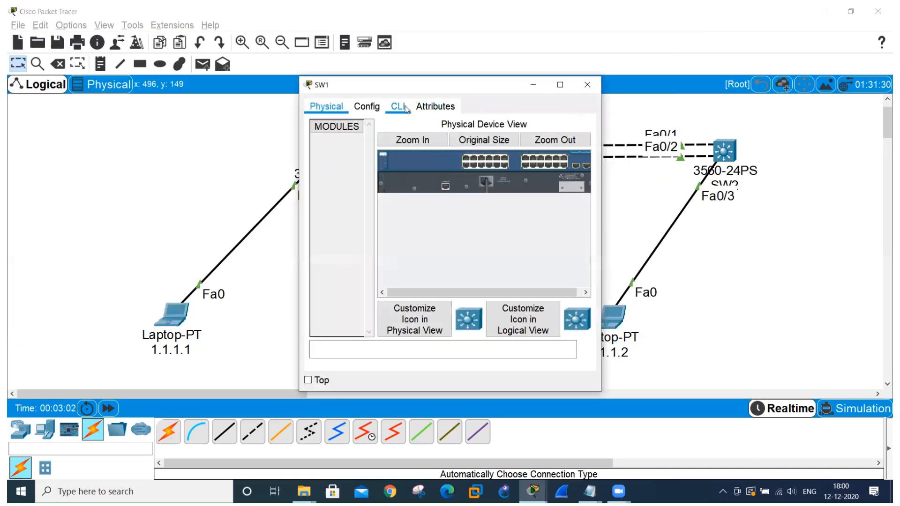
pyautogui.click(402, 107)
pyautogui.click(562, 85)
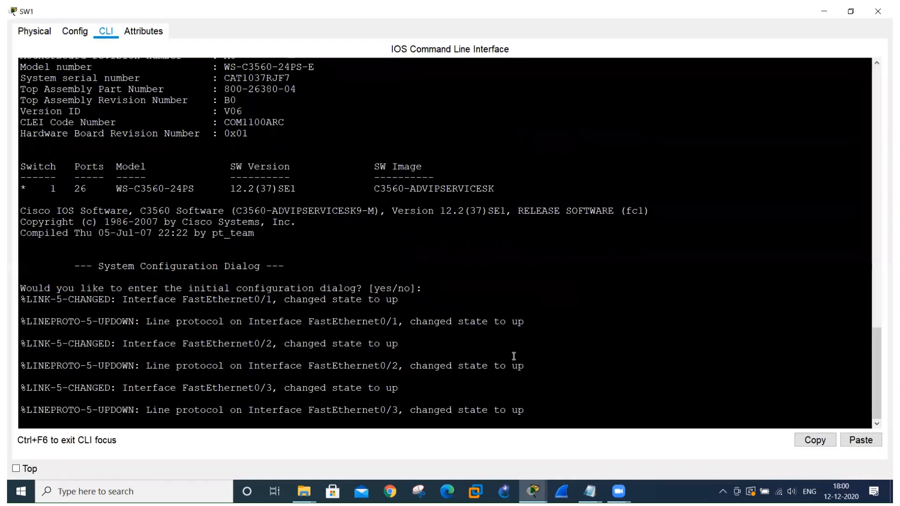
pyautogui.press('Return')
pyautogui.press('Return')
pyautogui.press('Return')
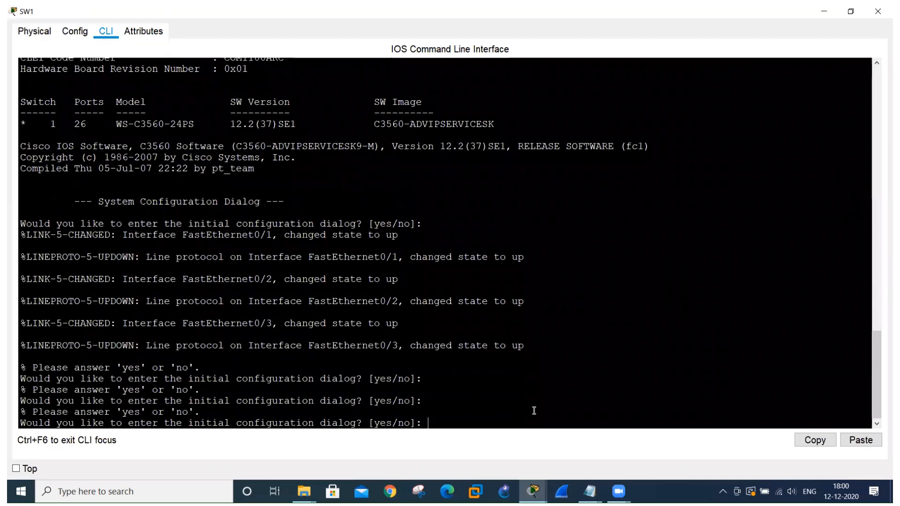
pyautogui.write('n')
pyautogui.press('Return')
# Enter privileged mode on SW1 with en, and global configuration mode with config t.
pyautogui.press('Return')
pyautogui.write('en')
pyautogui.press('Return')
pyautogui.write('config t')
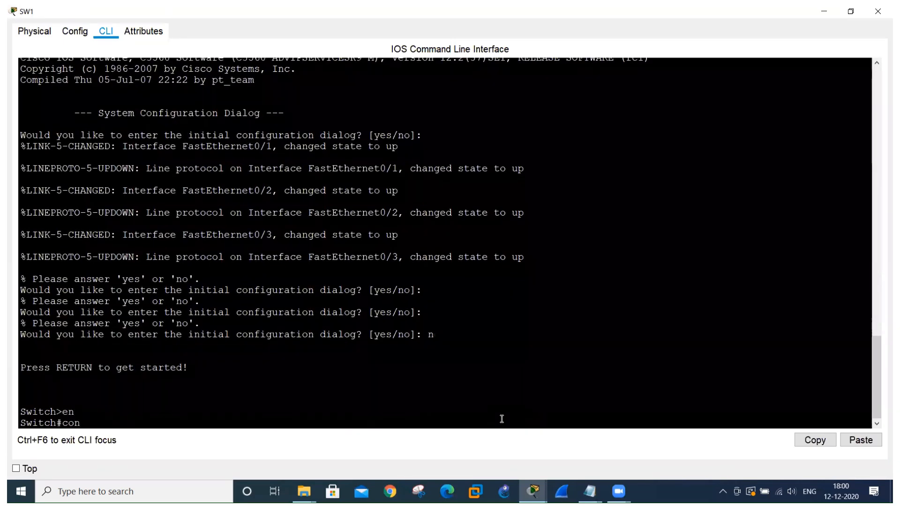
pyautogui.press('Return')
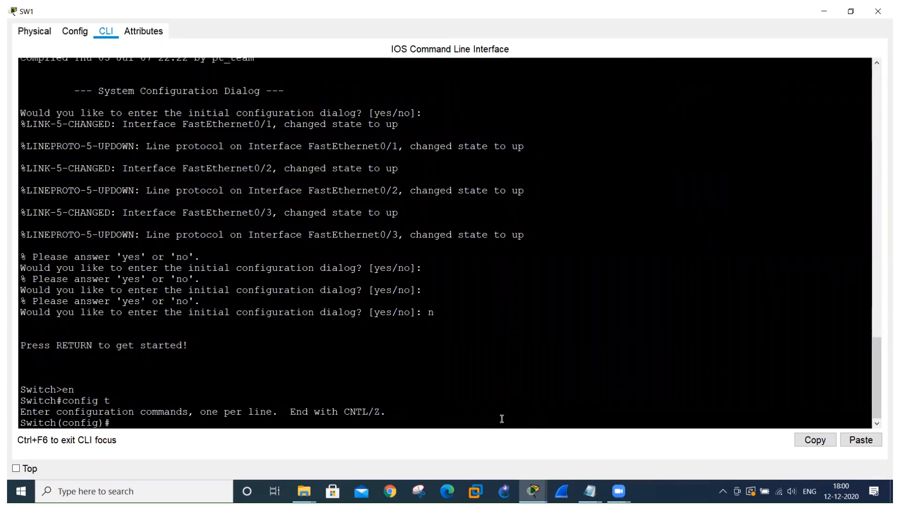
# Display SW1's spanning-tree information with do sh span and examine the protocol, Root ID priority and Bridge ID section.
pyautogui.write('do sh span')
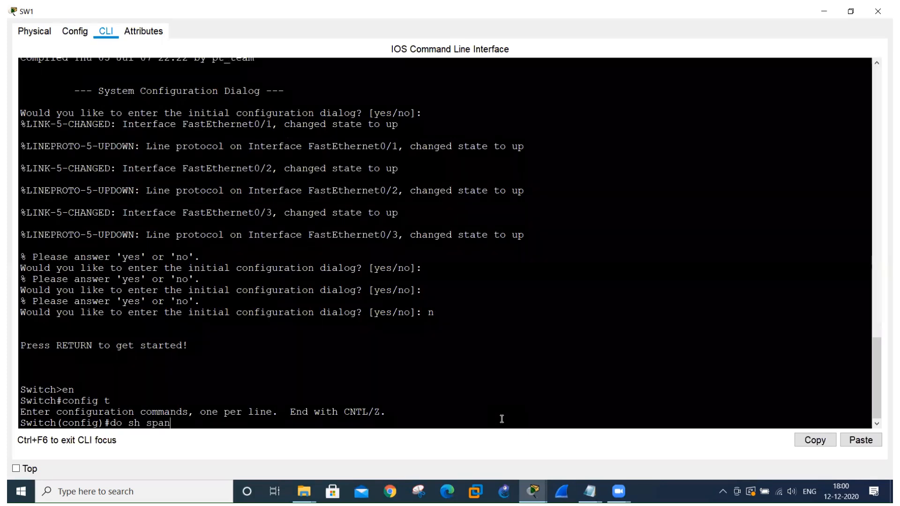
pyautogui.press('Return')
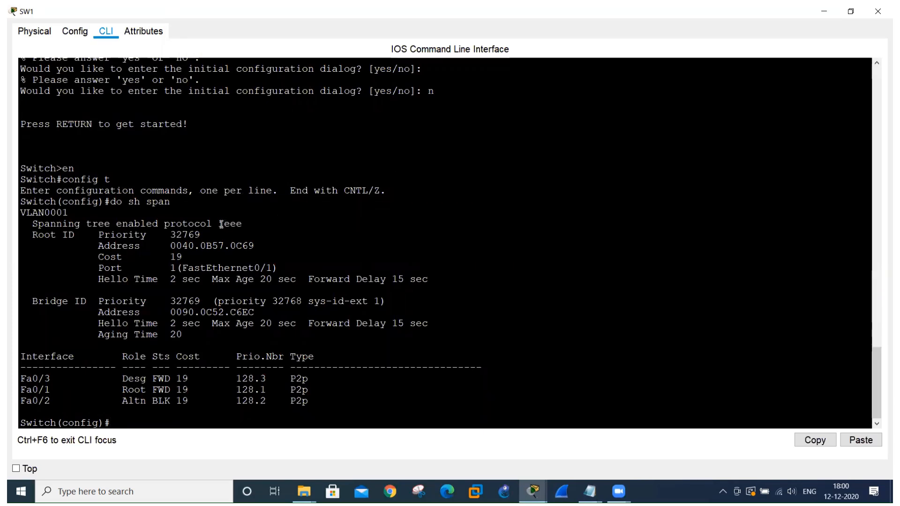
pyautogui.moveTo(220, 224); pyautogui.dragTo(246, 225)
pyautogui.moveTo(31, 236); pyautogui.dragTo(200, 236)
pyautogui.moveTo(34, 300); pyautogui.dragTo(188, 339)
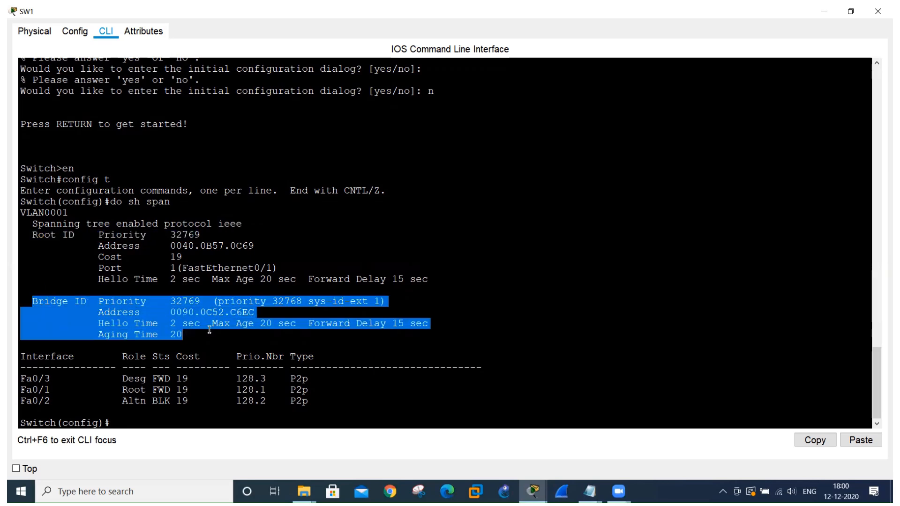
# Examine the root cost, Hello, Max Age and Forward Delay timers and the Fa0/1 and Fa0/2 roles in SW1's output, comparing them with the topology.
pyautogui.click(342, 223)
pyautogui.moveTo(161, 258); pyautogui.dragTo(186, 261)
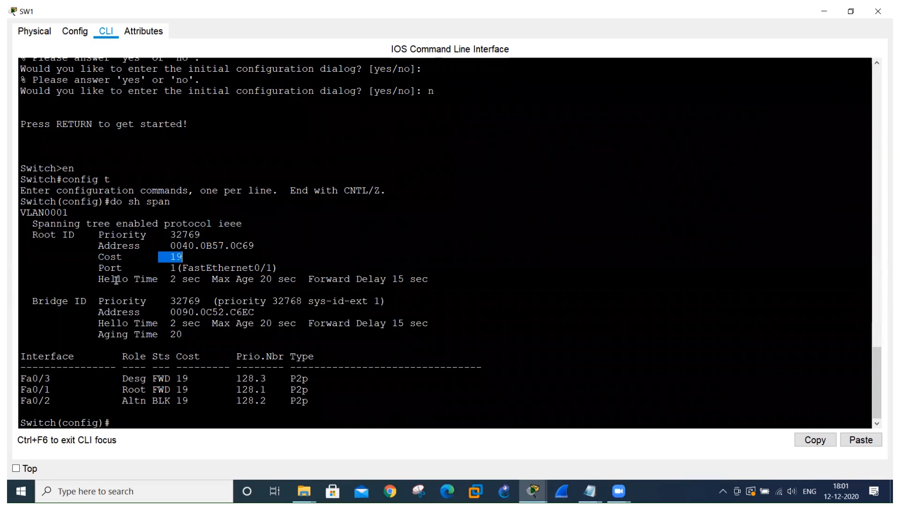
pyautogui.moveTo(116, 281); pyautogui.dragTo(143, 281)
pyautogui.moveTo(241, 280); pyautogui.dragTo(300, 283)
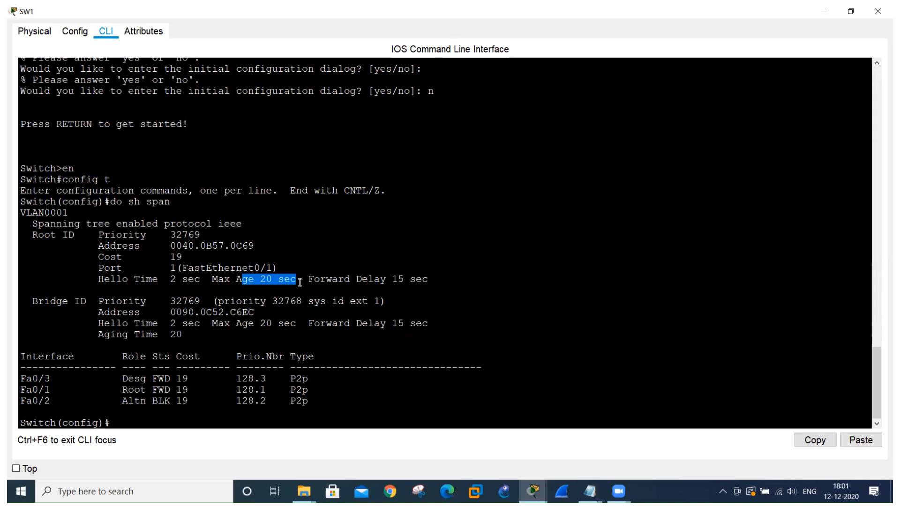
pyautogui.moveTo(313, 280); pyautogui.dragTo(432, 285)
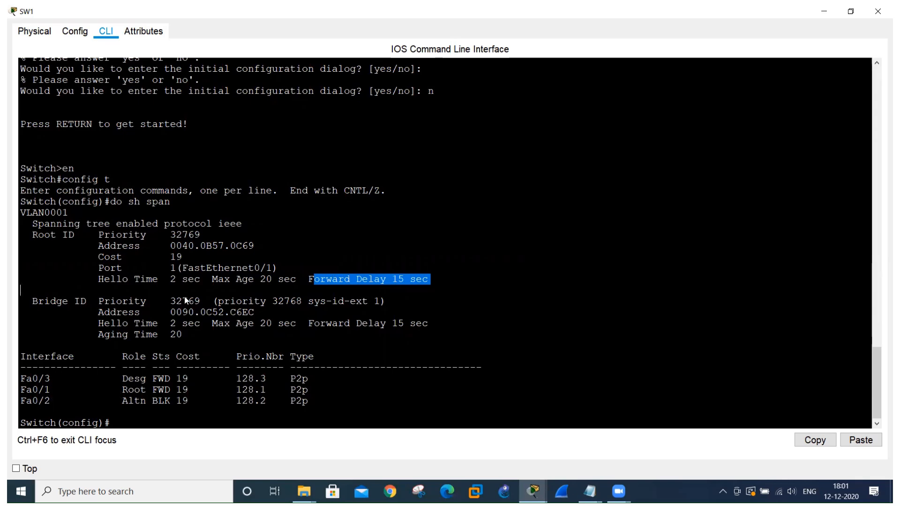
pyautogui.hotkey('alt', 'Tab')
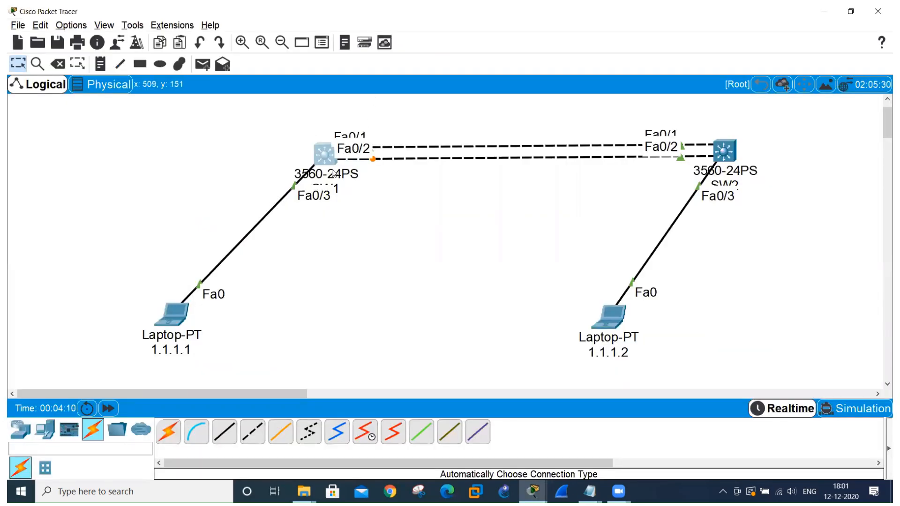
pyautogui.hotkey('alt', 'Tab')
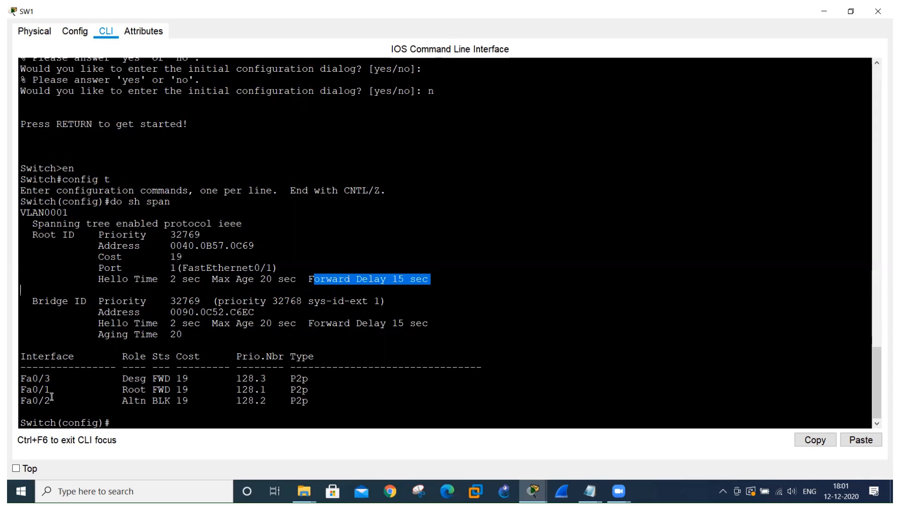
pyautogui.moveTo(126, 390); pyautogui.dragTo(155, 391)
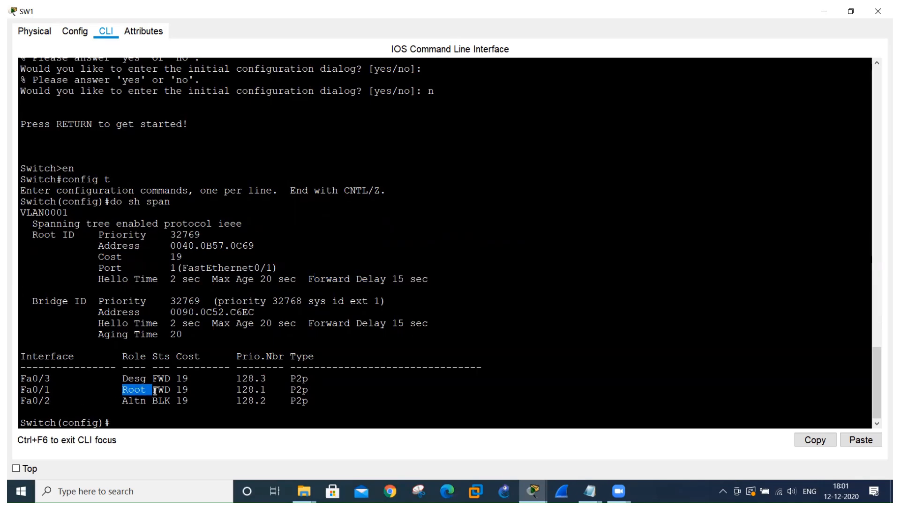
pyautogui.moveTo(147, 401); pyautogui.dragTo(200, 403)
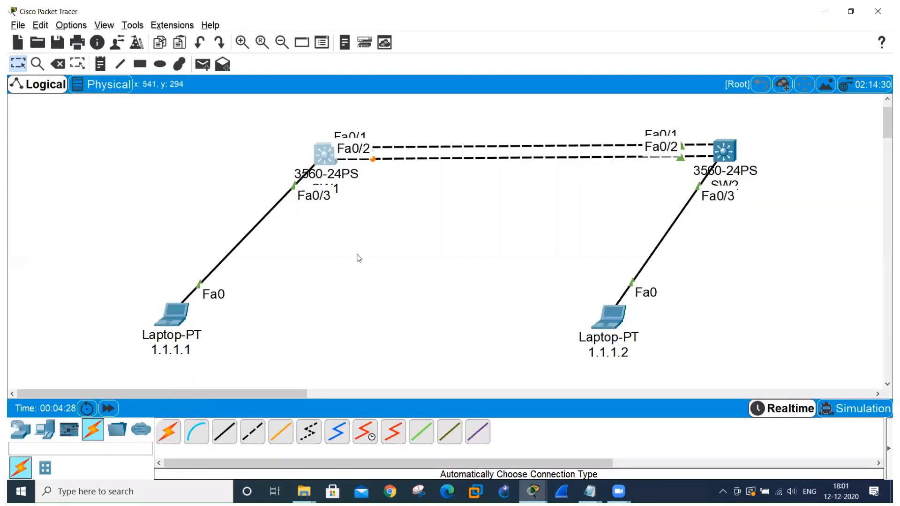
pyautogui.hotkey('alt', 'Tab')
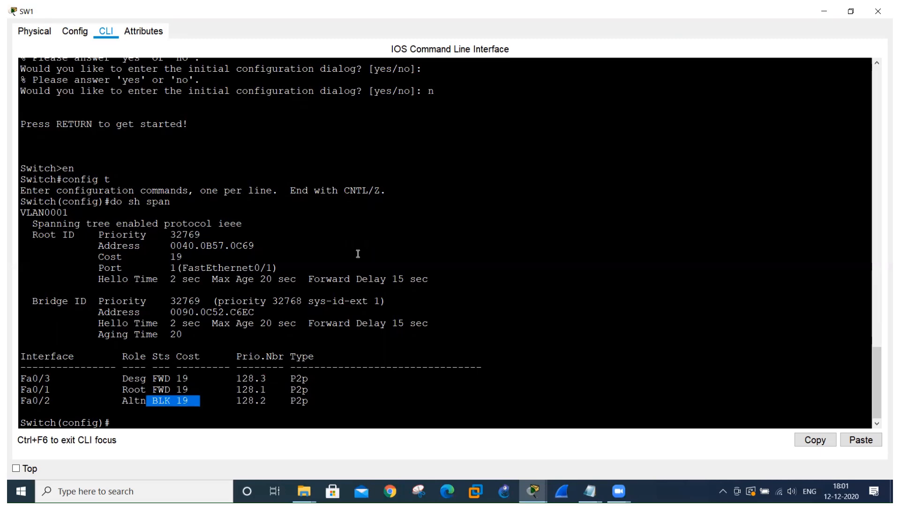
# Check the priority in SW1's Bridge ID section and copy its bridge address 0090.0C52.C6EC.
pyautogui.moveTo(271, 302); pyautogui.dragTo(297, 302)
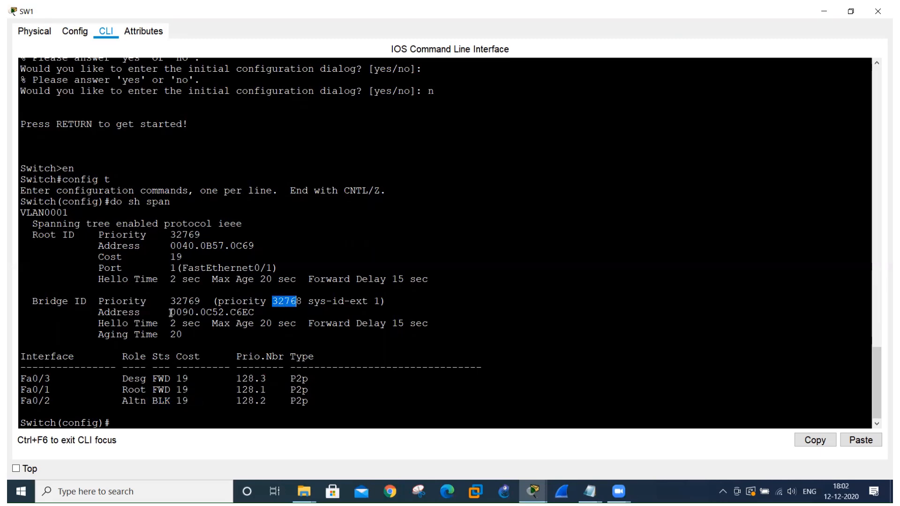
pyautogui.moveTo(171, 312); pyautogui.dragTo(277, 312)
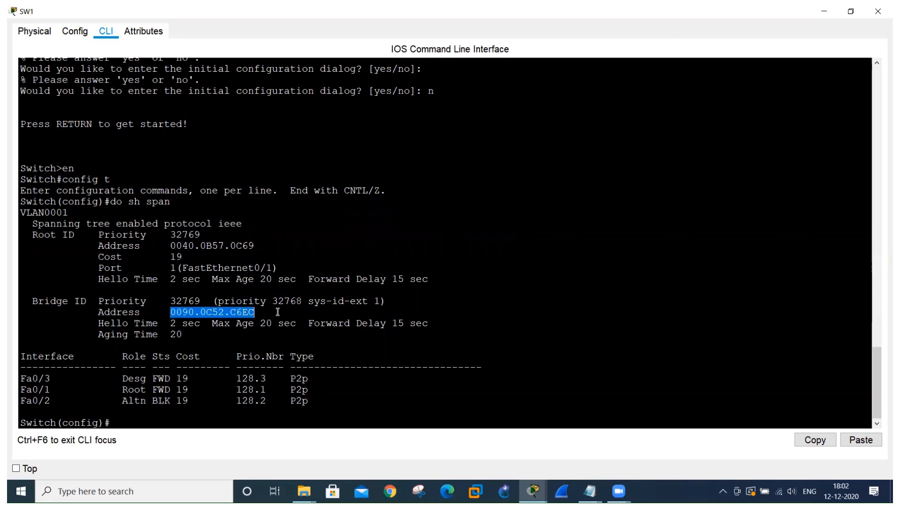
pyautogui.click(809, 443)
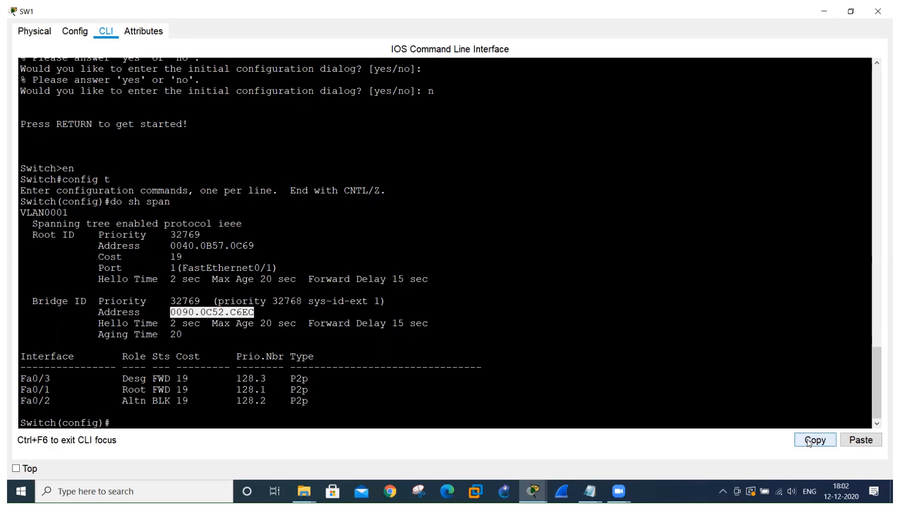
pyautogui.hotkey('alt', 'Tab')
pyautogui.hotkey('alt', 'Tab')
# Set the first switch's hostname to SW1 with the command hos SW1.
pyautogui.click(154, 421)
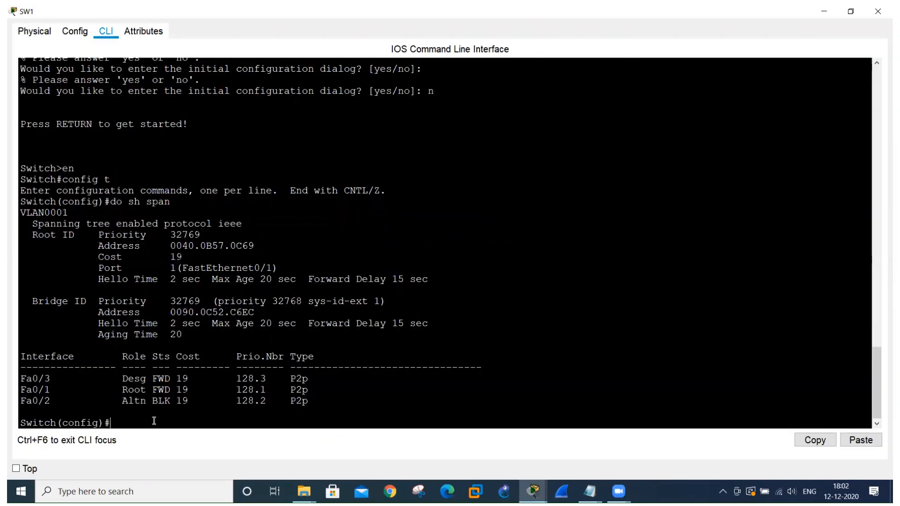
pyautogui.write('hos SW1')
pyautogui.press('Return')
# Place a note containing the copied address 0090.0C52.C6EC beside SW1 in the topology.
pyautogui.hotkey('alt', 'Tab')
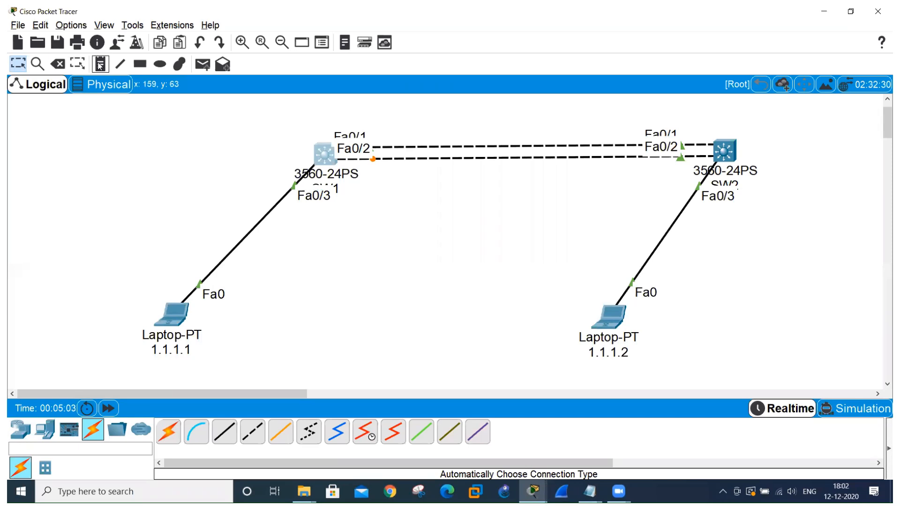
pyautogui.click(100, 64)
pyautogui.click(187, 148)
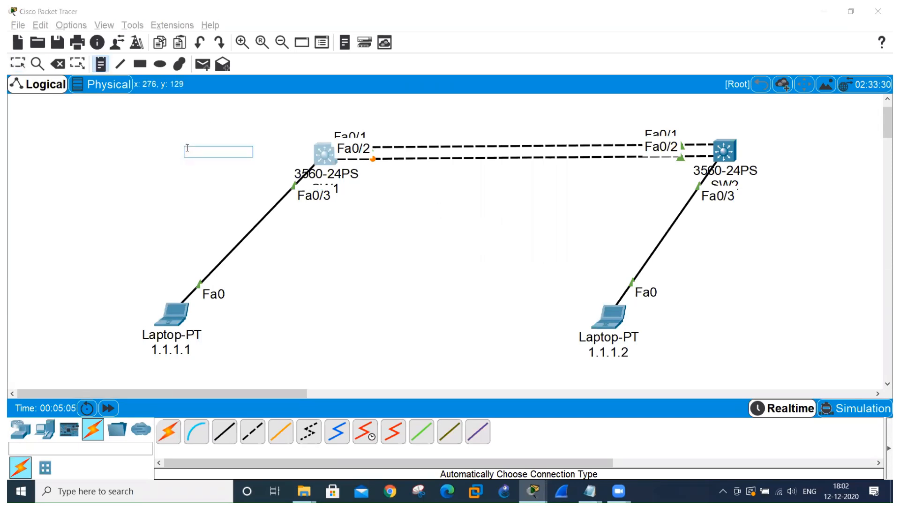
pyautogui.hotkey('ctrl', 'v')
pyautogui.click(396, 312)
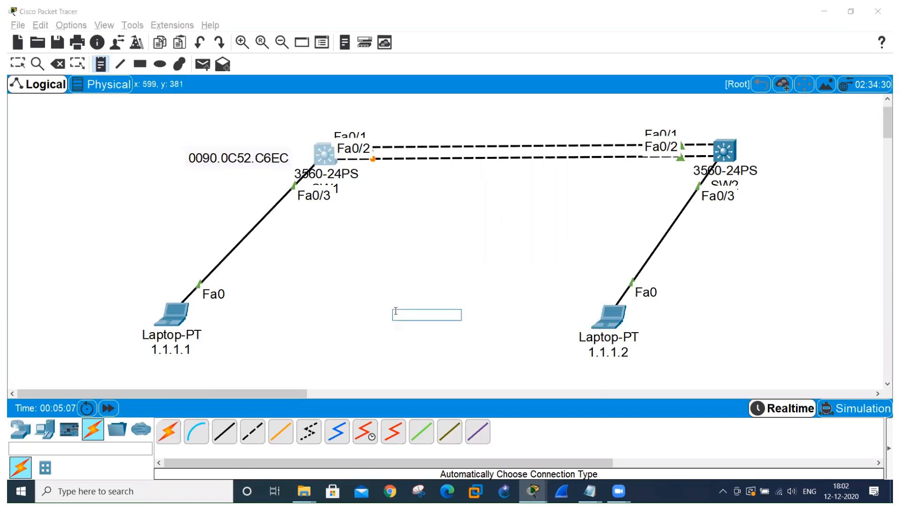
pyautogui.hotkey('alt', 'Tab')
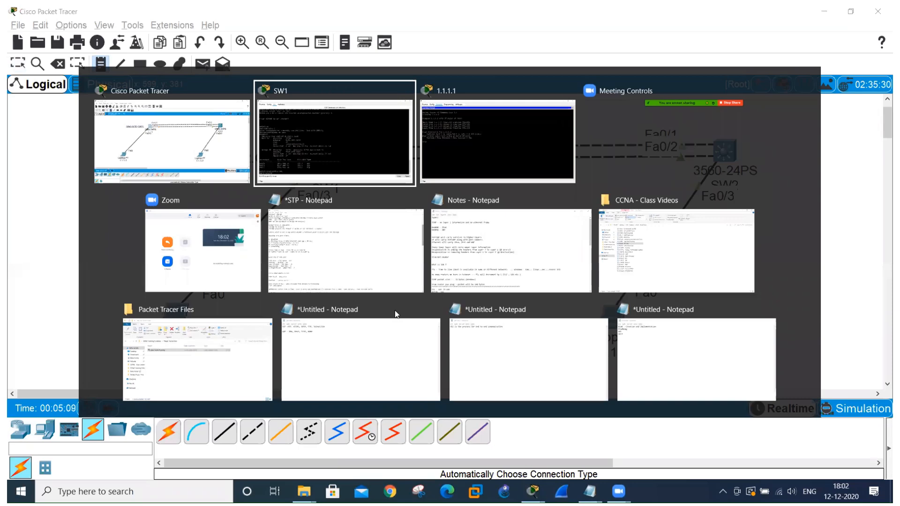
pyautogui.hotkey('alt', 'Tab')
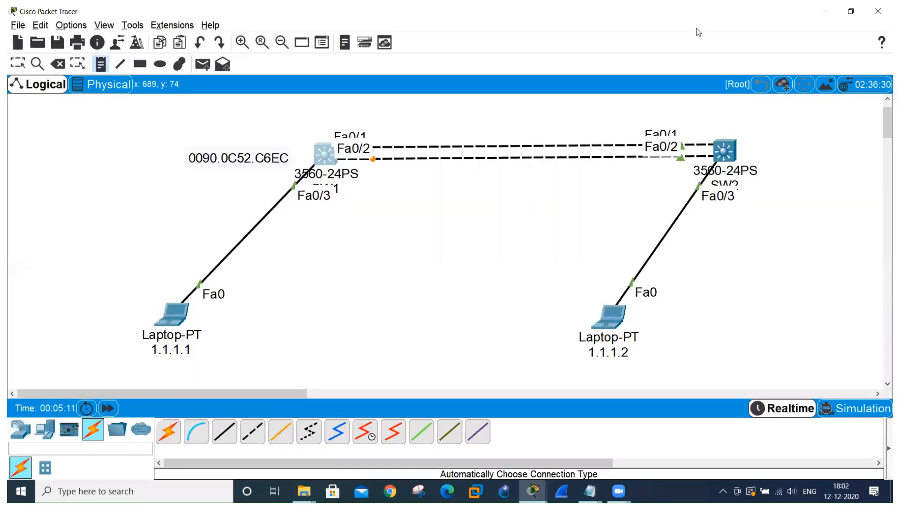
# Leave note placement, open SW2's command line in a maximized window and decline the initial configuration dialog.
pyautogui.click(728, 160)
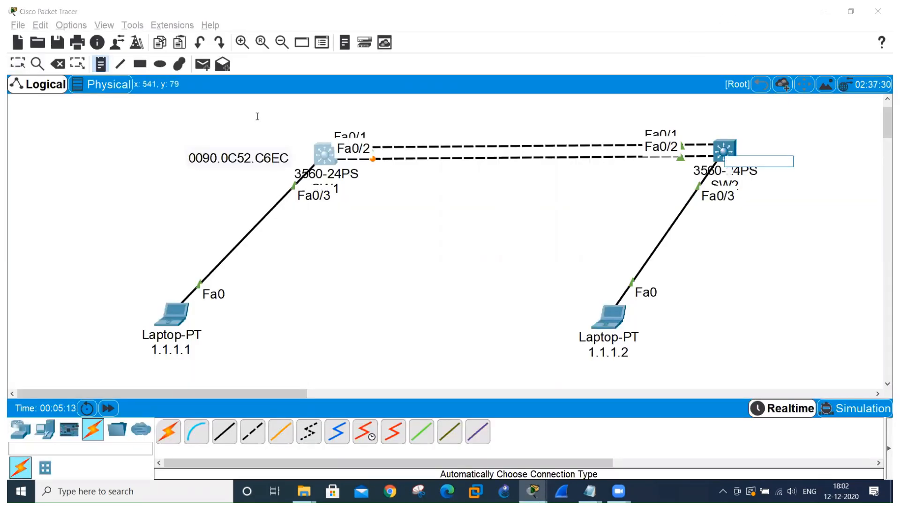
pyautogui.click(18, 64)
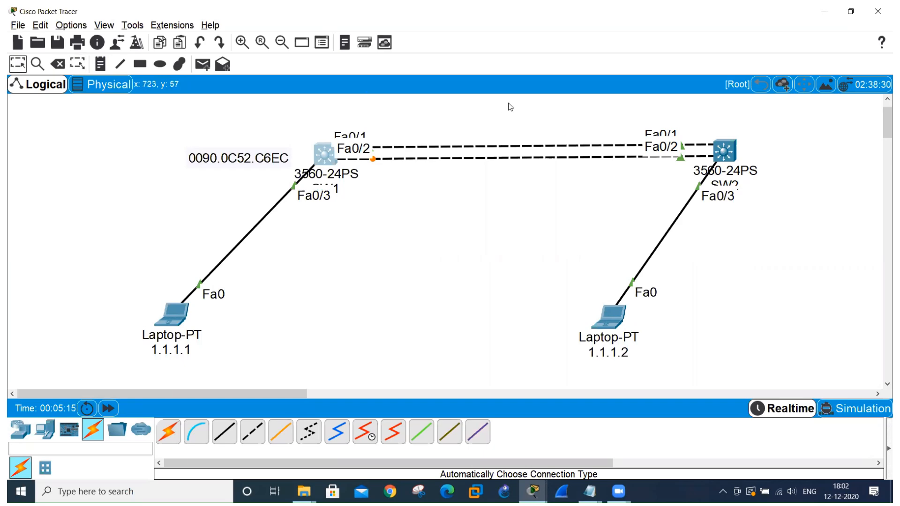
pyautogui.click(712, 151)
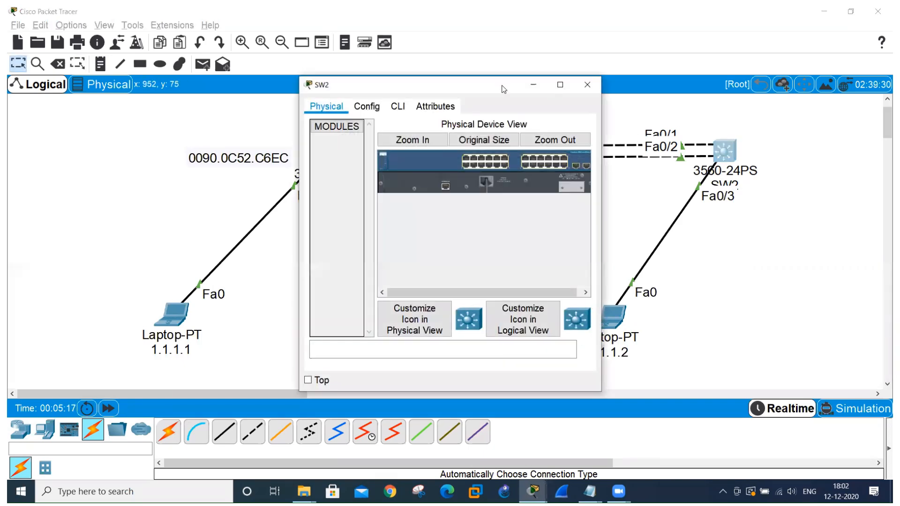
pyautogui.click(394, 111)
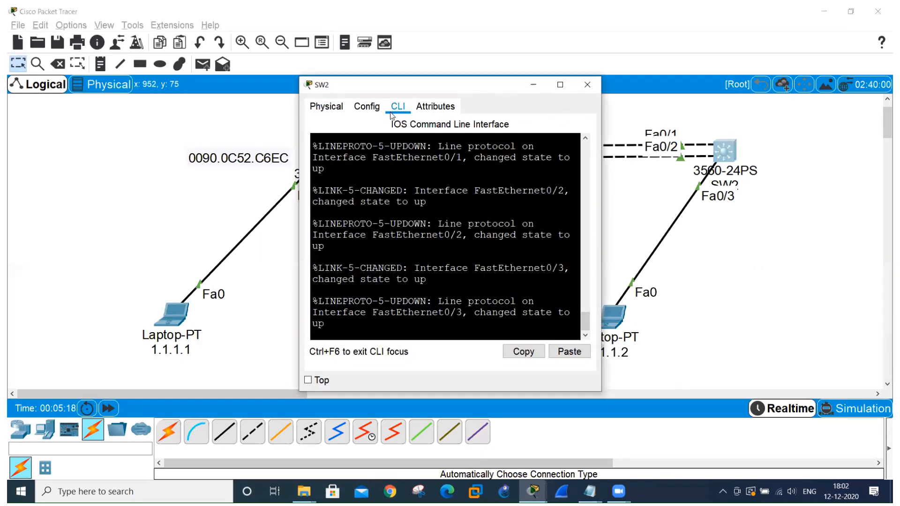
pyautogui.click(560, 85)
pyautogui.press('Return')
pyautogui.press('Return')
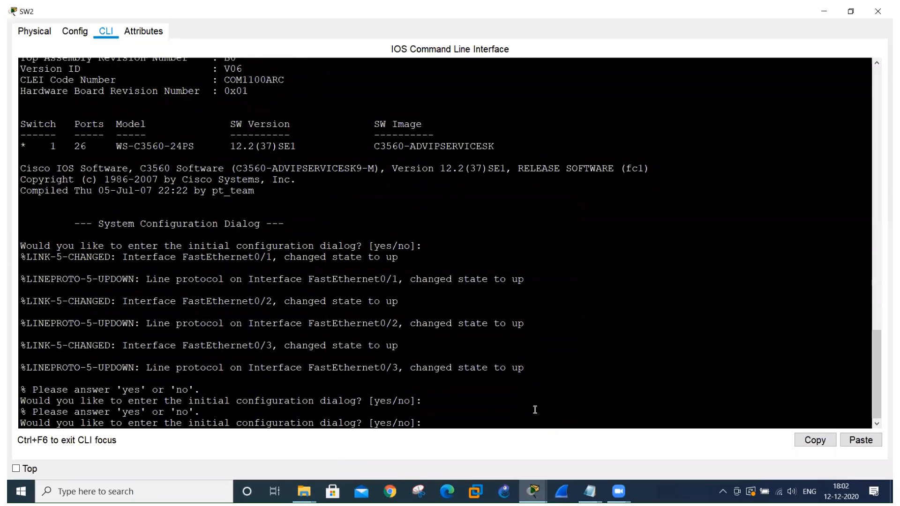
pyautogui.write('n')
pyautogui.press('Return')
# Enter privileged mode on SW2 with en, and global configuration mode with config t.
pyautogui.press('Return')
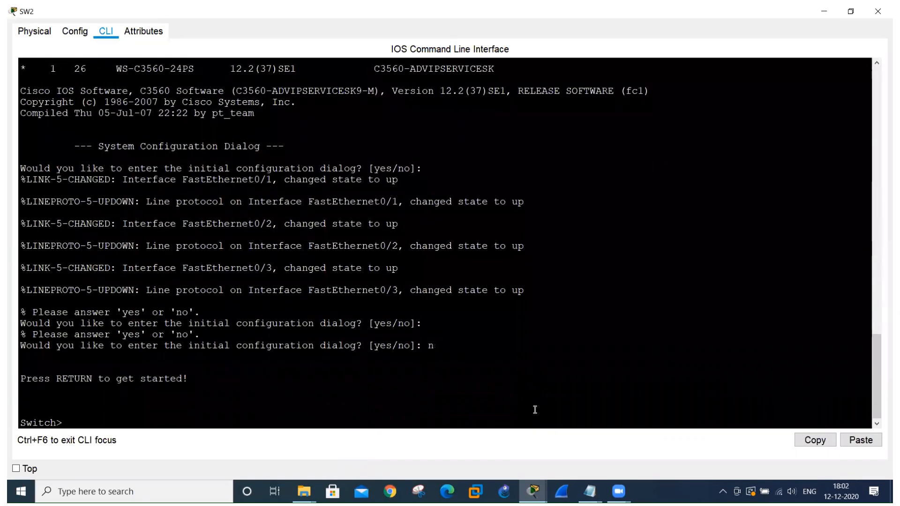
pyautogui.write('en')
pyautogui.press('Return')
pyautogui.write('conf')
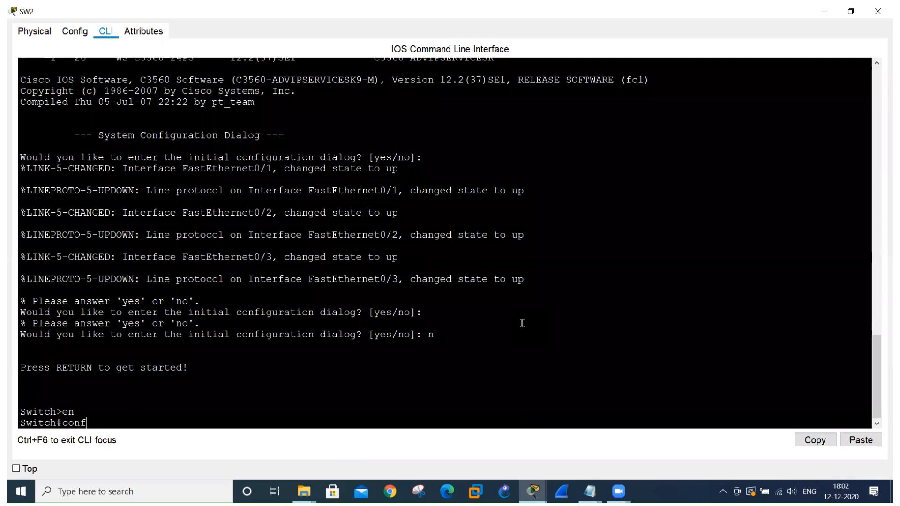
pyautogui.write('ig t')
pyautogui.press('Return')
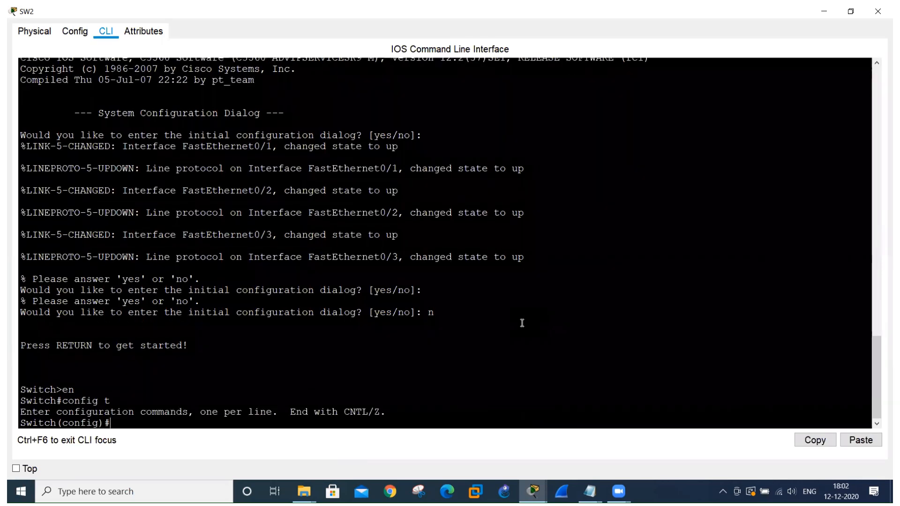
# Display SW2's spanning-tree information with do sh span and compare the Root ID section with the Bridge ID section.
pyautogui.write('do sh span')
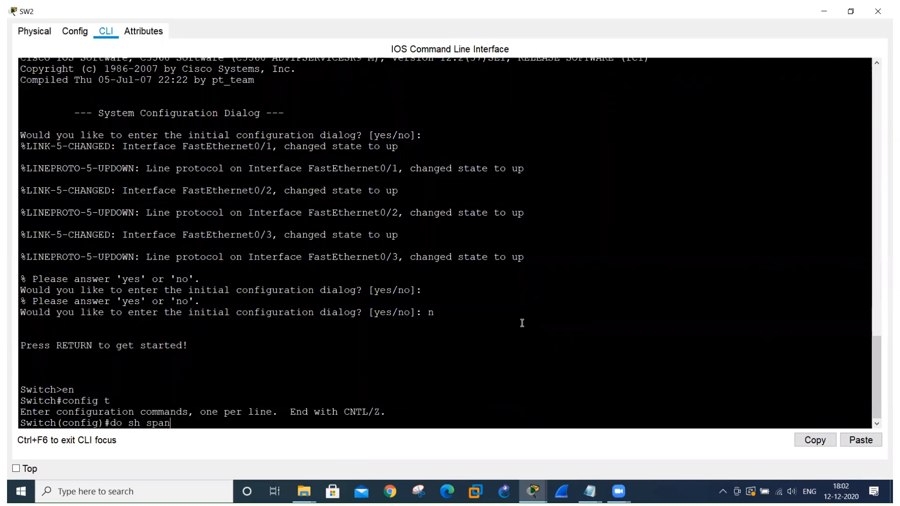
pyautogui.press('Return')
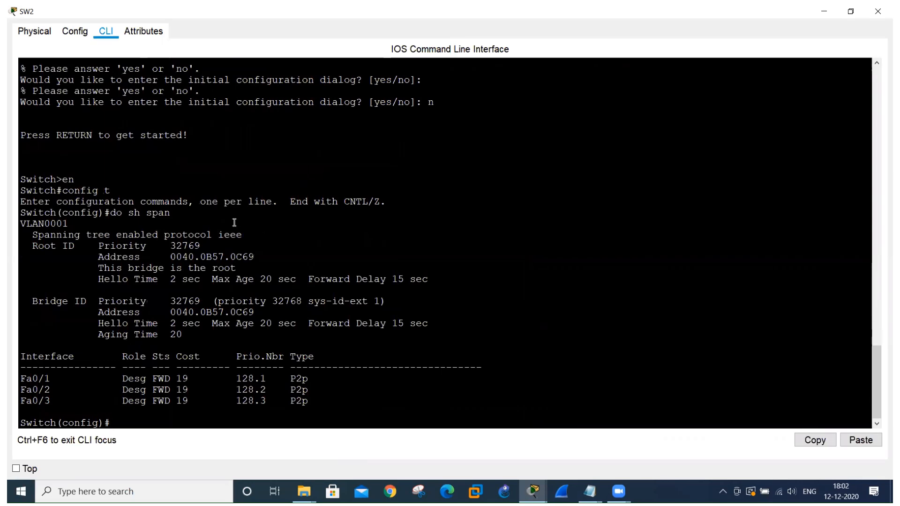
pyautogui.moveTo(104, 266); pyautogui.dragTo(245, 266)
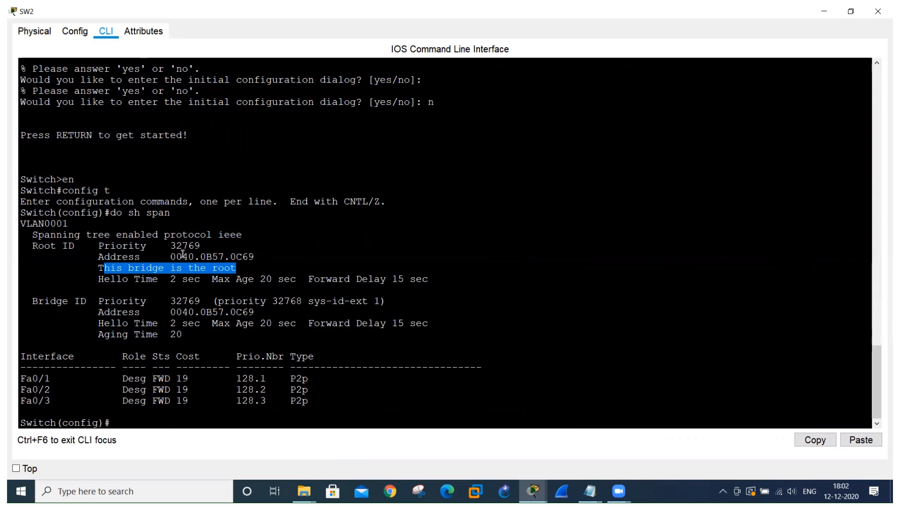
pyautogui.click(168, 259)
pyautogui.moveTo(168, 260); pyautogui.dragTo(266, 260)
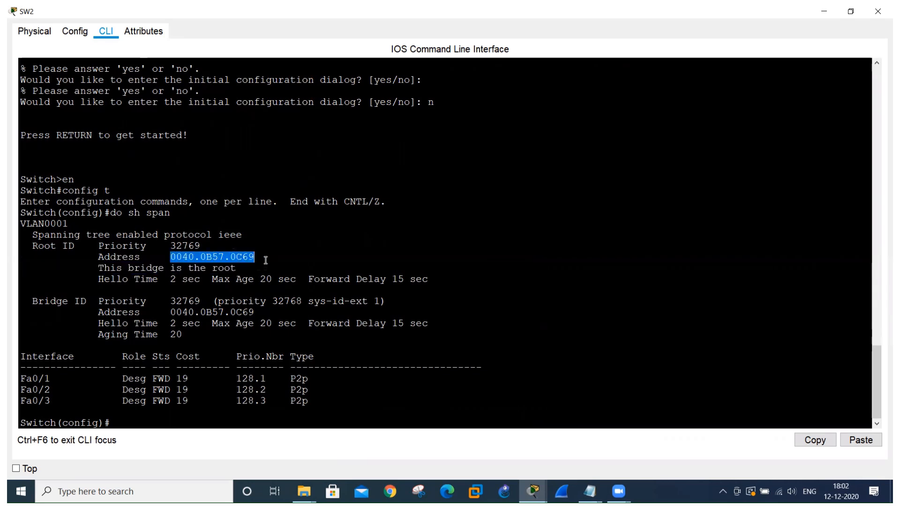
pyautogui.moveTo(32, 301); pyautogui.dragTo(198, 345)
# Copy SW2's root address 0040.0B57.0C69 and place it as a note above SW2 in the topology.
pyautogui.moveTo(171, 257); pyautogui.dragTo(256, 262)
pyautogui.click(800, 440)
pyautogui.click(878, 12)
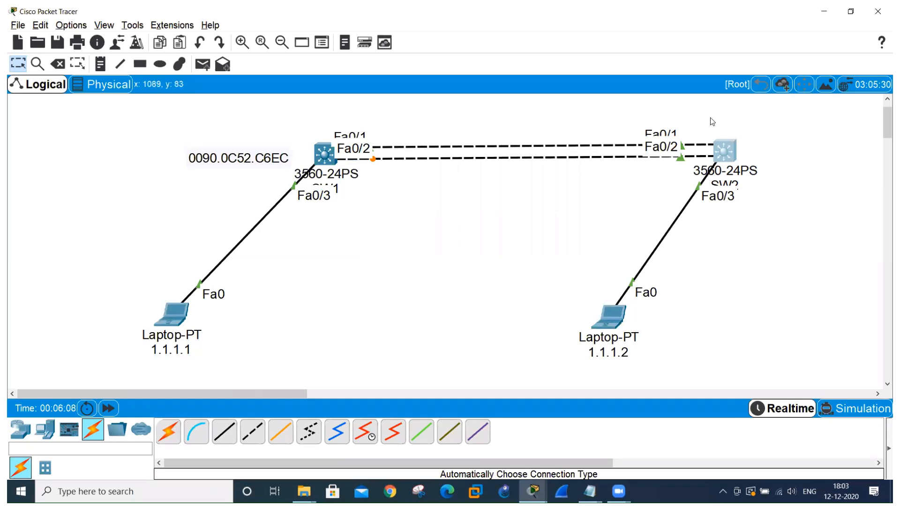
pyautogui.click(103, 67)
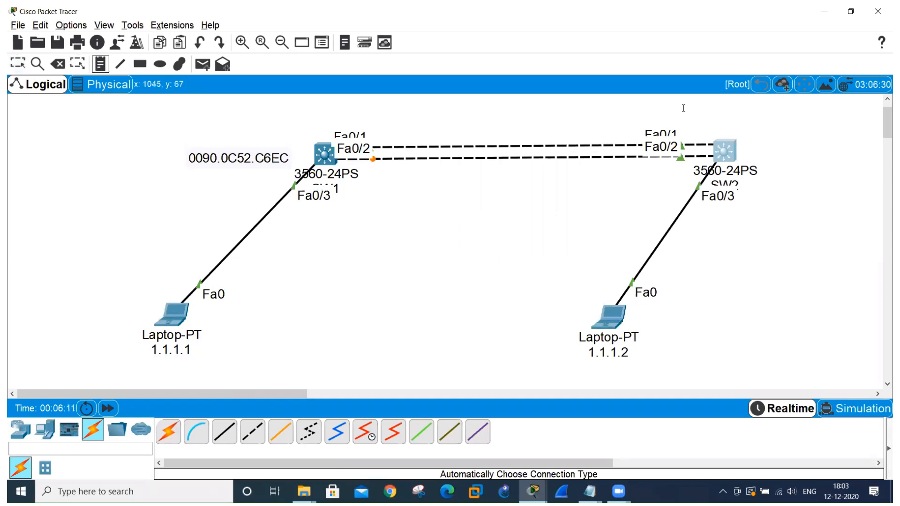
pyautogui.click(719, 114)
pyautogui.hotkey('ctrl', 'v')
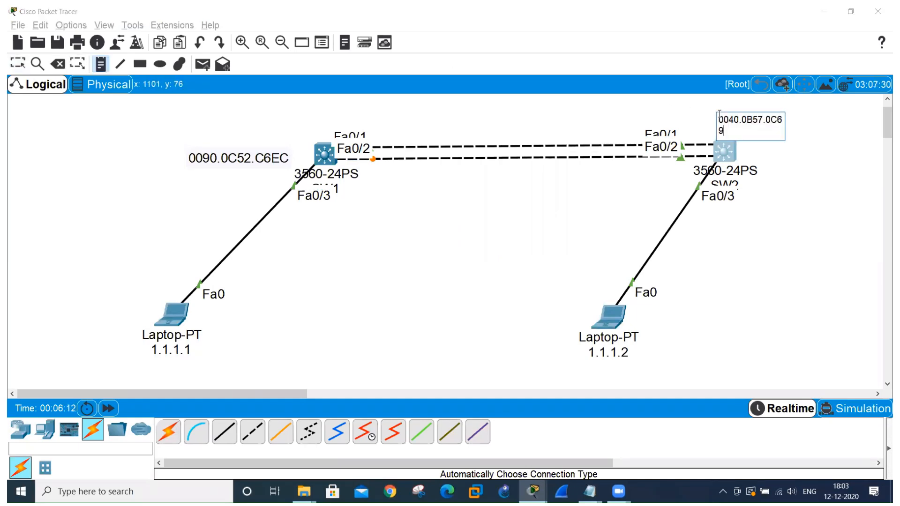
pyautogui.click(771, 231)
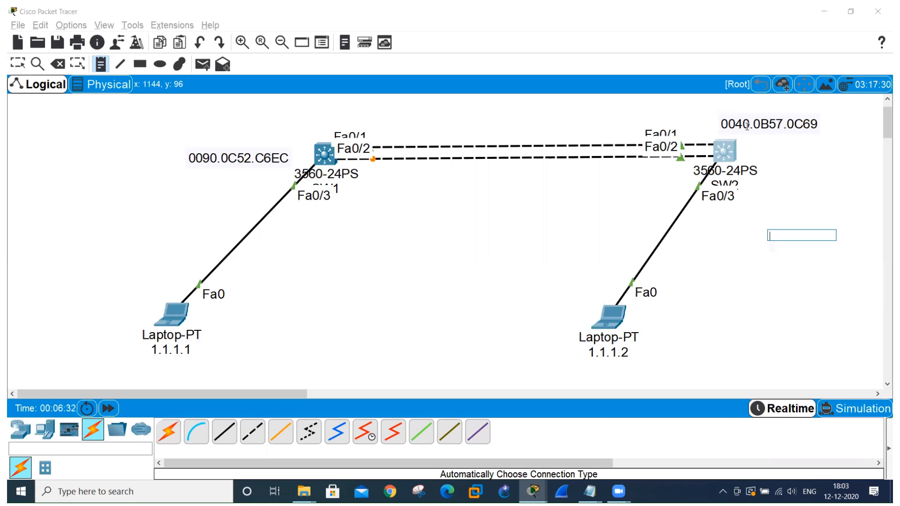
# Return to SW2's spanning-tree output and examine the root bridge statement under Root ID.
pyautogui.hotkey('alt', 'Tab')
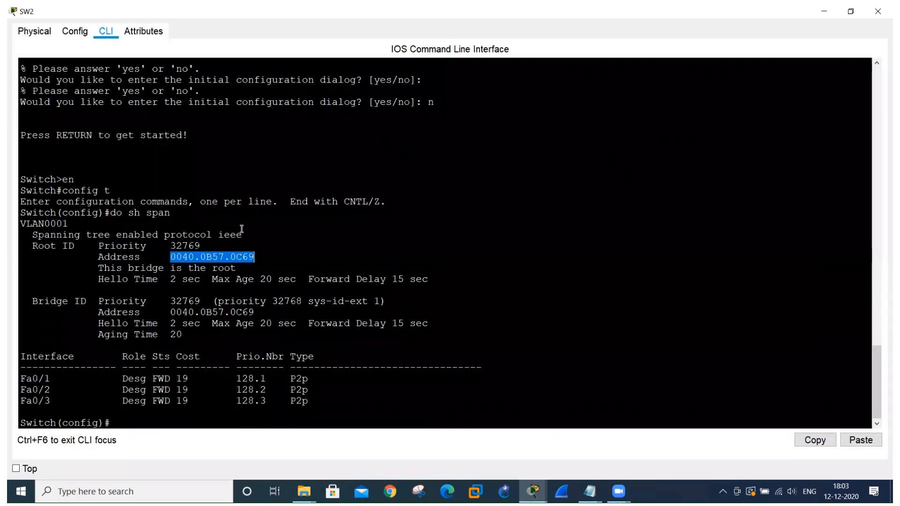
pyautogui.click(159, 255)
pyautogui.moveTo(135, 268); pyautogui.dragTo(247, 272)
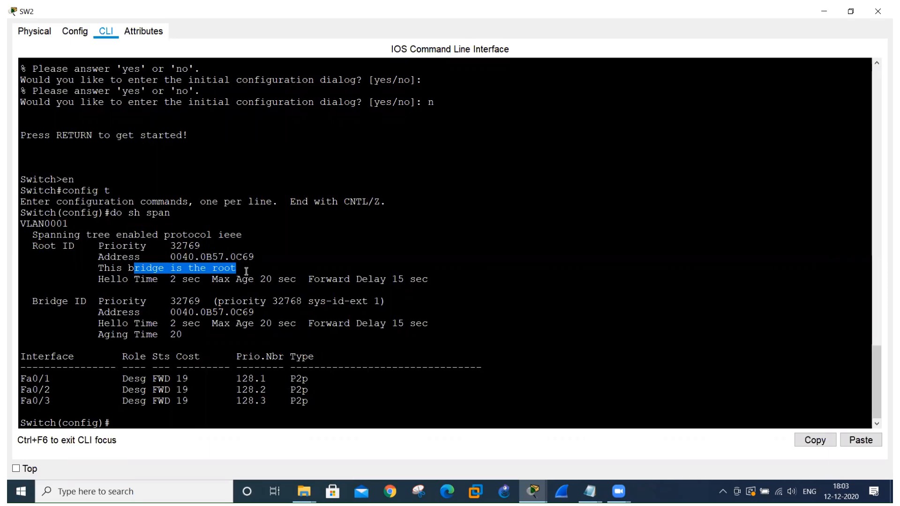
# Start a continuous ping from laptop 1.1.1.1 to the other laptop with ping -t 1.1.1.2.
pyautogui.hotkey('alt', 'Tab')
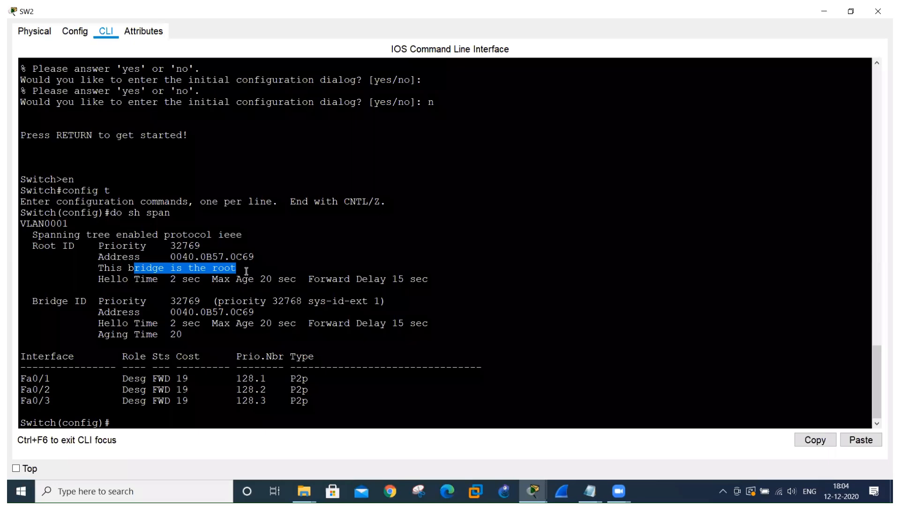
pyautogui.hotkey('alt', 'Tab')
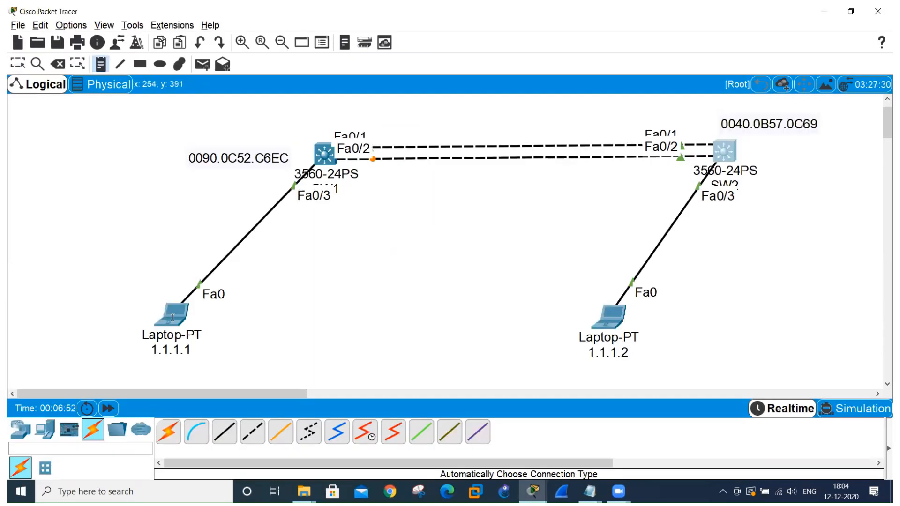
pyautogui.click(18, 64)
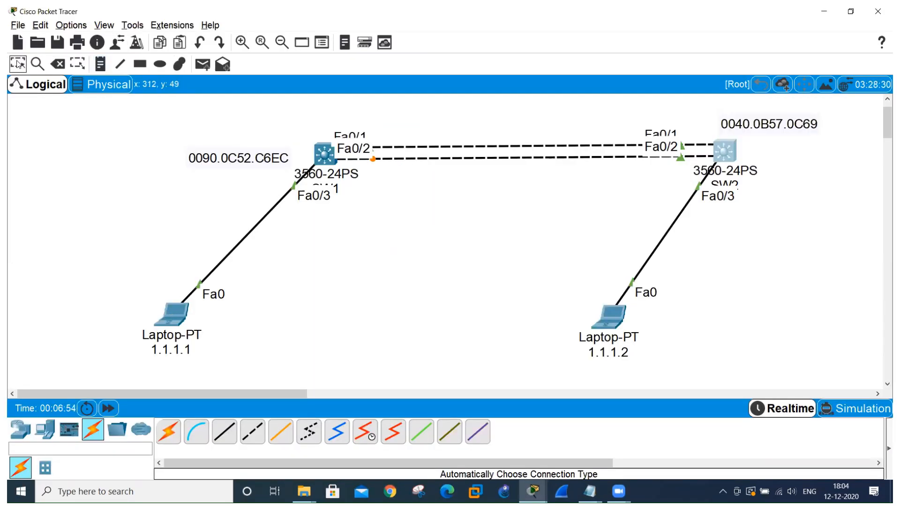
pyautogui.click(165, 309)
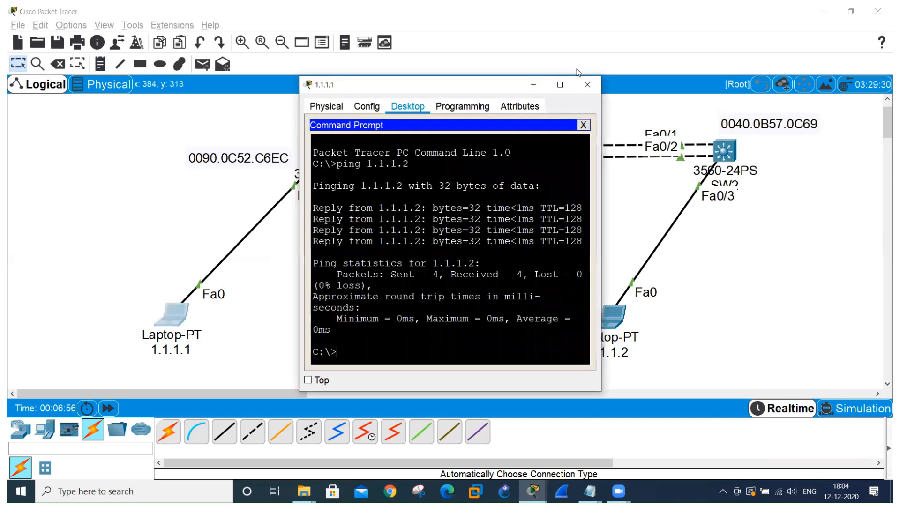
pyautogui.click(561, 85)
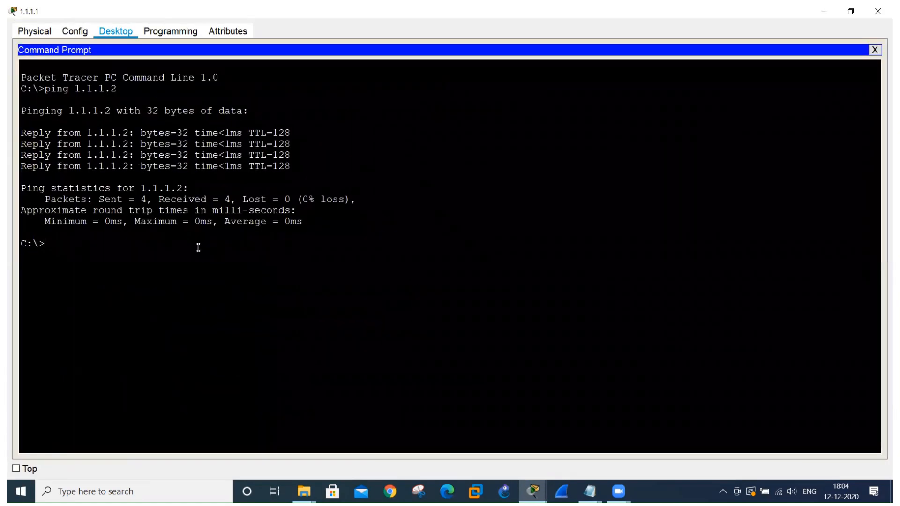
pyautogui.write('ping -t 1.1.1.2')
pyautogui.press('Return')
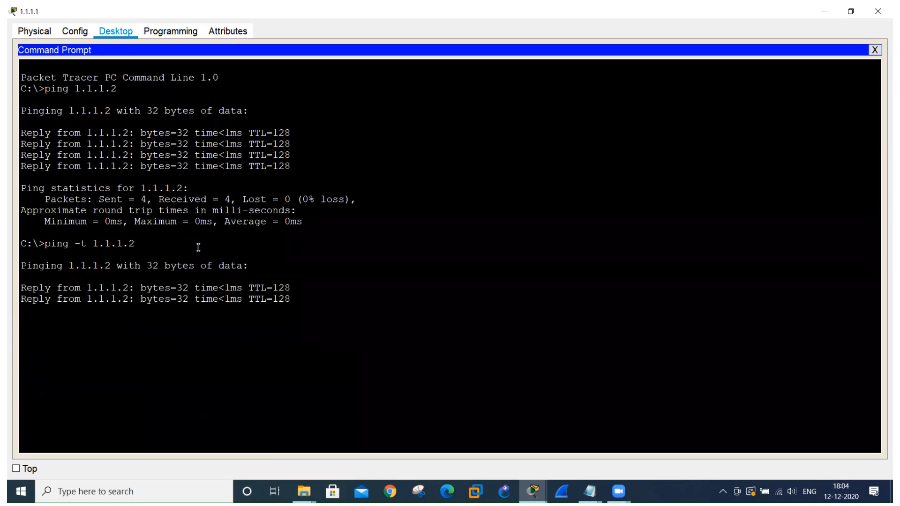
# Examine the Fa0/1 role and status in SW1's spanning-tree output and locate the matching link in the topology.
pyautogui.hotkey('alt', 'Tab')
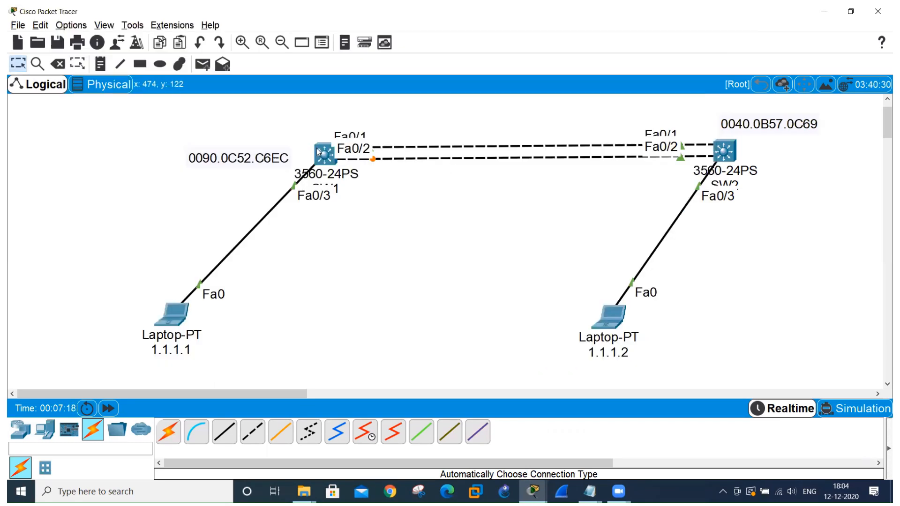
pyautogui.click(324, 153)
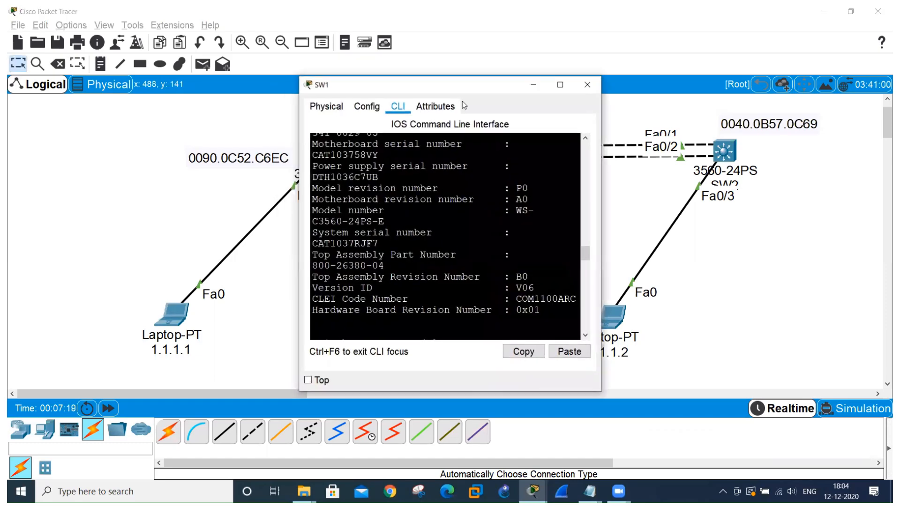
pyautogui.click(558, 85)
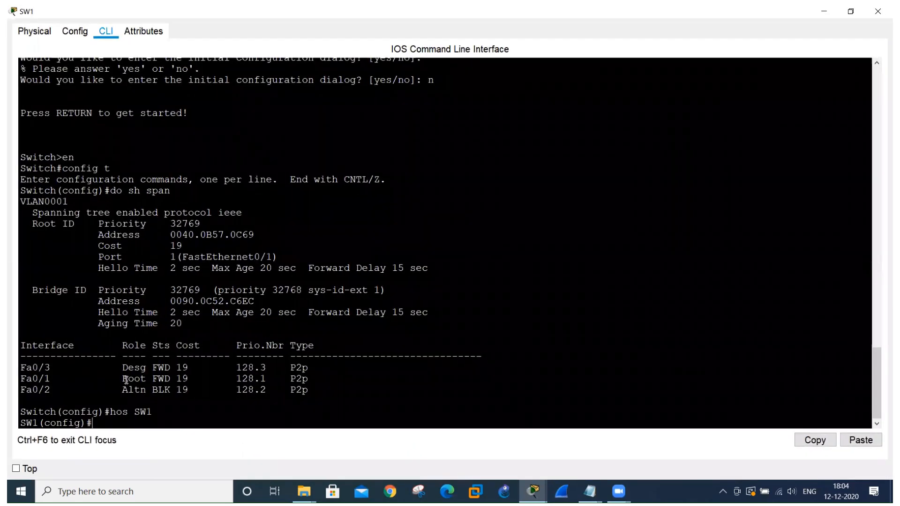
pyautogui.moveTo(122, 379); pyautogui.dragTo(175, 379)
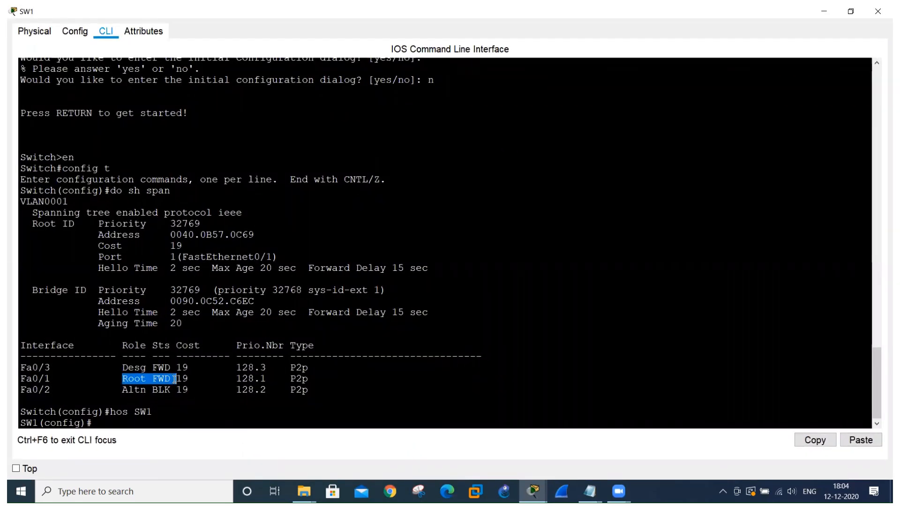
pyautogui.hotkey('alt', 'Tab')
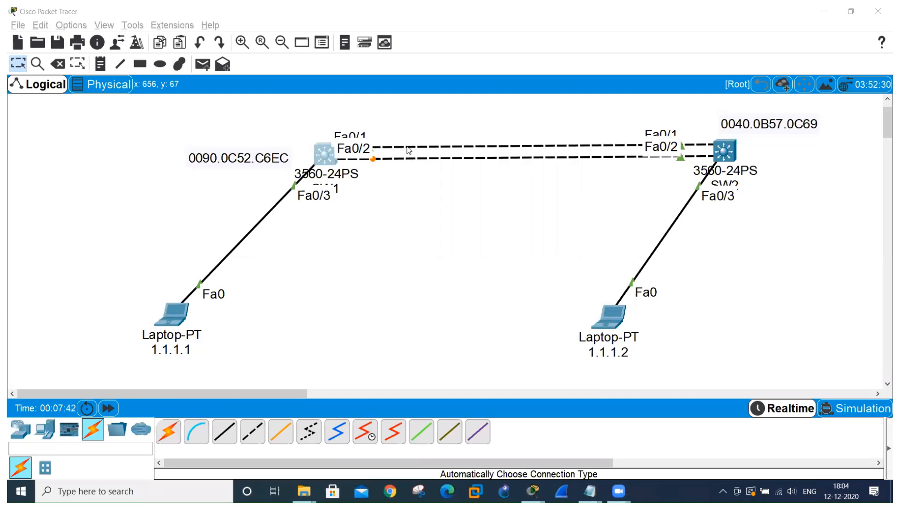
pyautogui.click(407, 147)
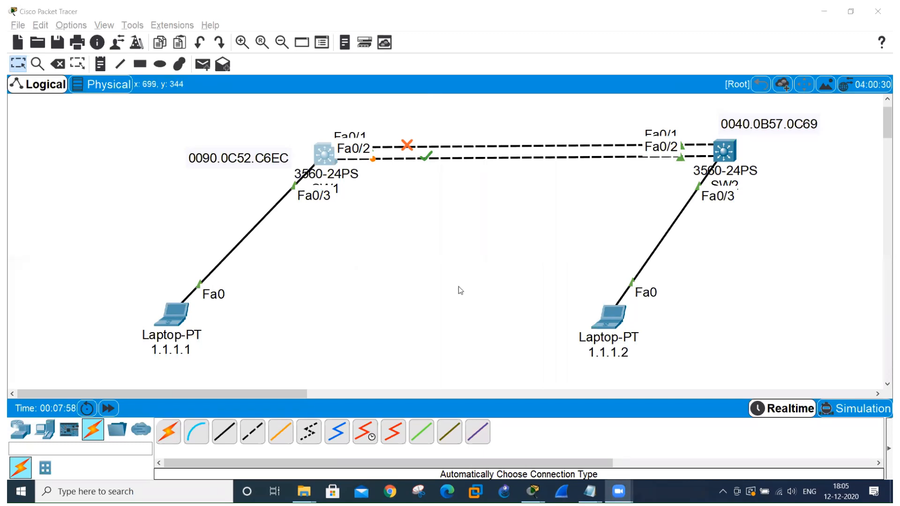
# Enter interface configuration mode for FastEthernet 0/1 on SW1 with int fa0/1.
pyautogui.hotkey('alt', 'Tab')
pyautogui.hotkey('alt', 'Tab')
pyautogui.hotkey('alt', 'Tab')
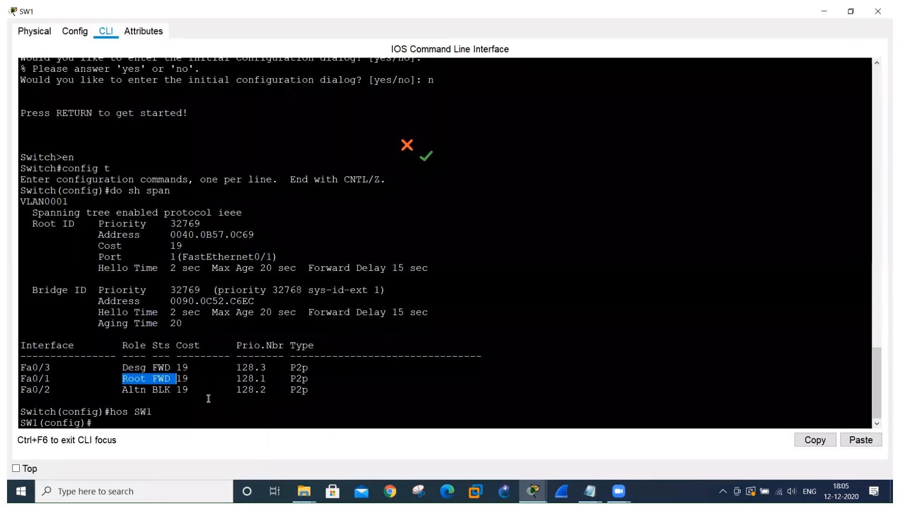
pyautogui.click(151, 414)
pyautogui.write('int fa0/1')
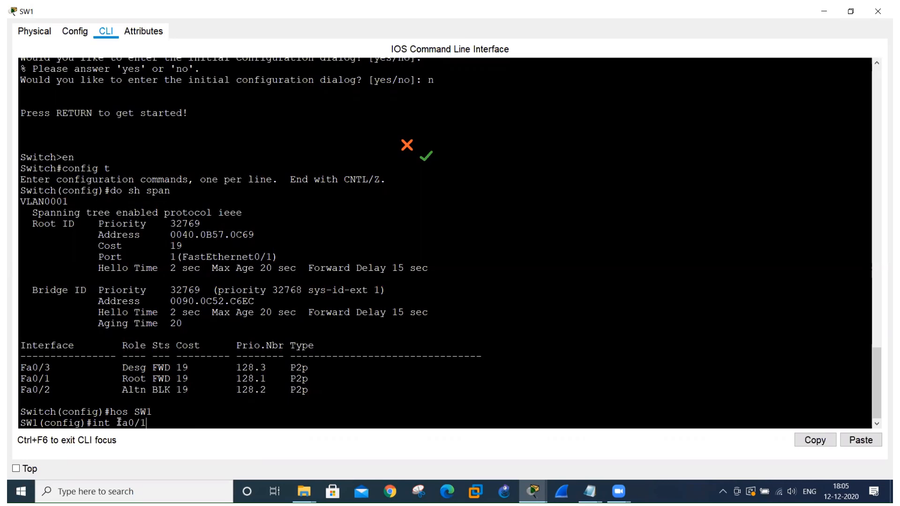
pyautogui.press('Return')
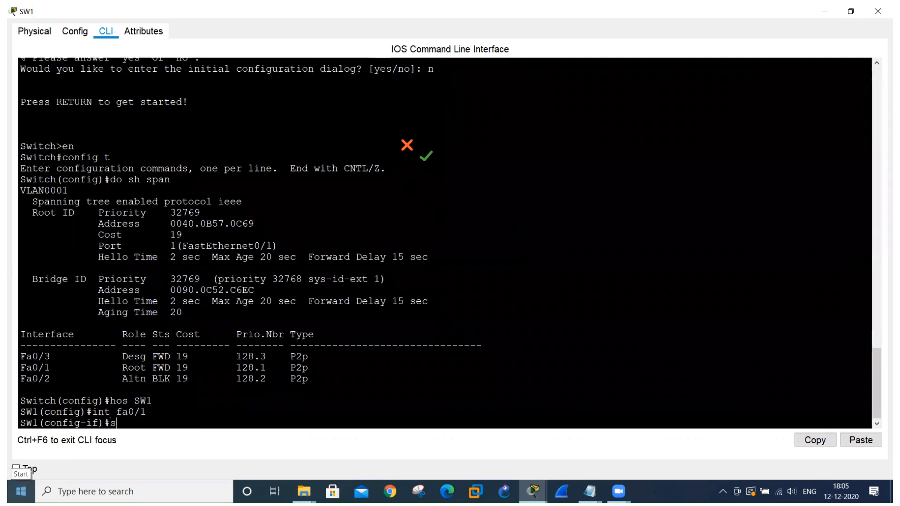
# Disable SW1's Fa0/1 interface with the shutdown command.
pyautogui.write('sht')
pyautogui.press('Tab')
pyautogui.write('u')
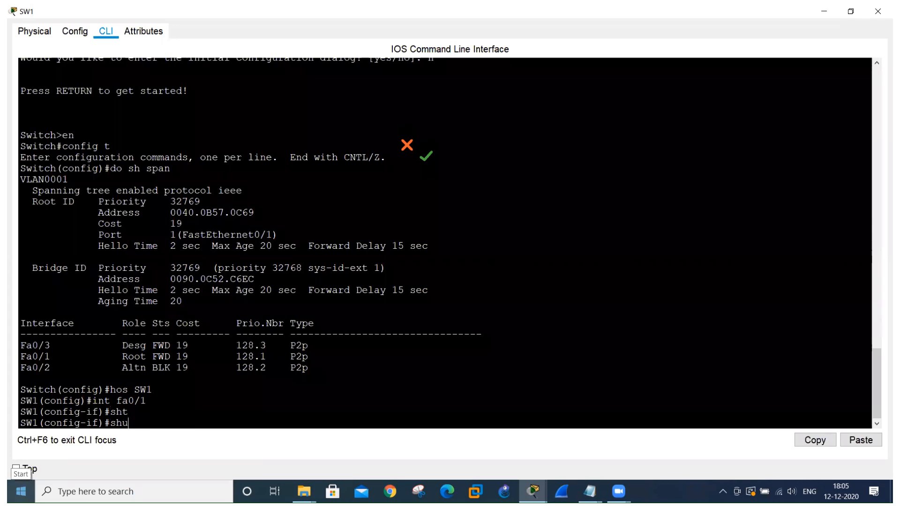
pyautogui.press('Tab')
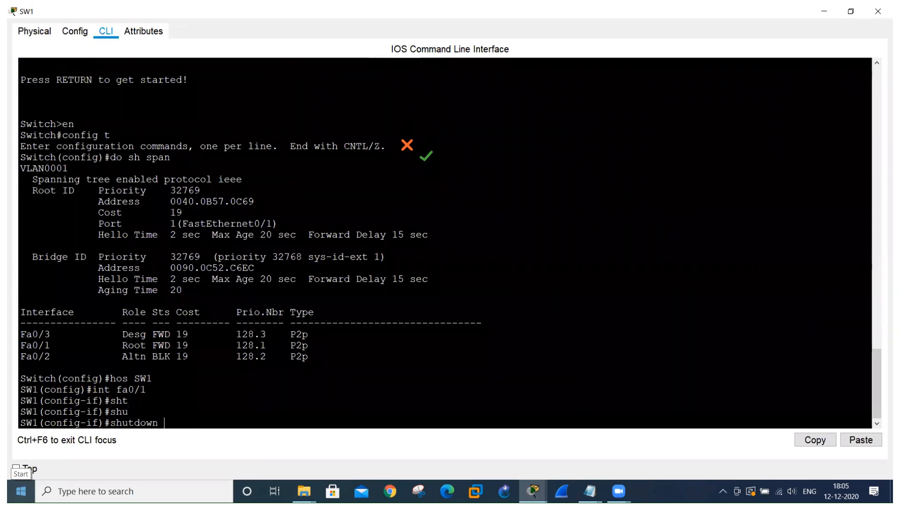
pyautogui.press('Return')
# Check the port indicators on both links between SW1 and SW2 in the topology.
pyautogui.hotkey('alt', 'Tab')
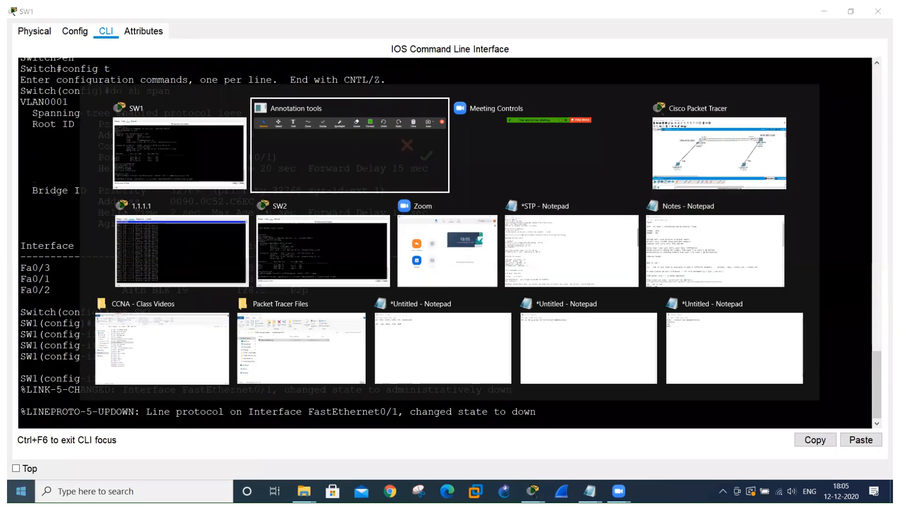
pyautogui.press('Tab')
pyautogui.press('Tab')
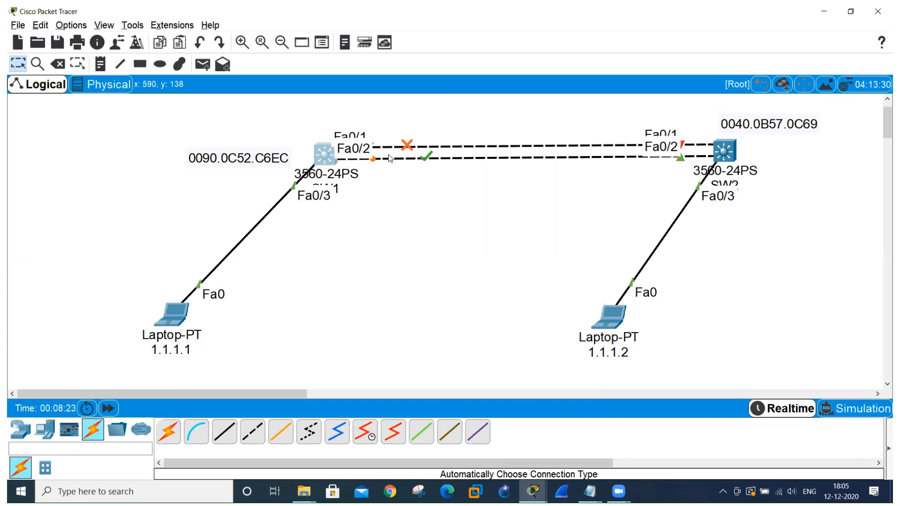
pyautogui.hotkey('alt', 'Tab')
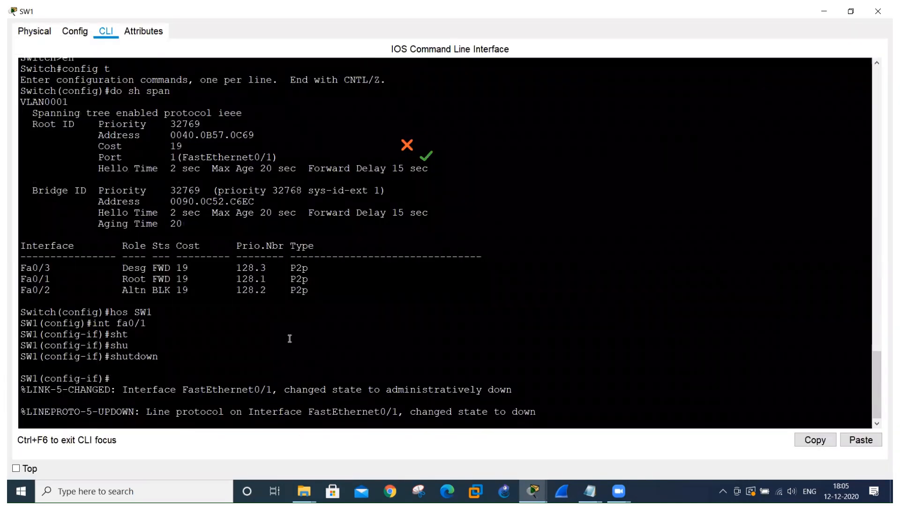
# Display SW2's spanning-tree information with do sh span and examine its interface table.
pyautogui.hotkey('alt', 'Tab')
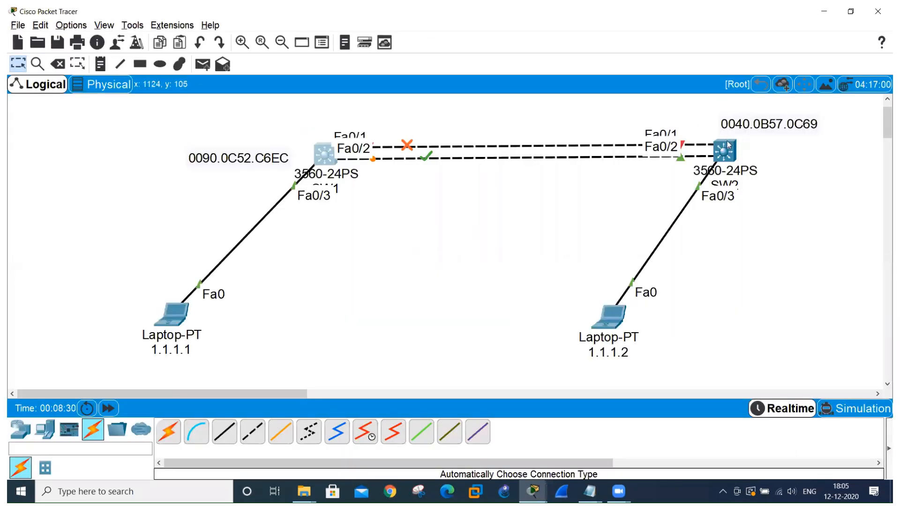
pyautogui.click(726, 149)
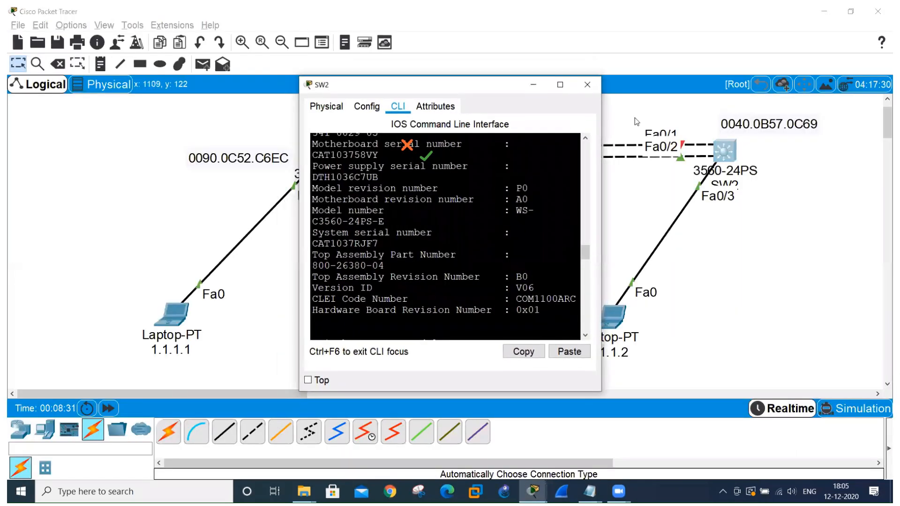
pyautogui.click(560, 85)
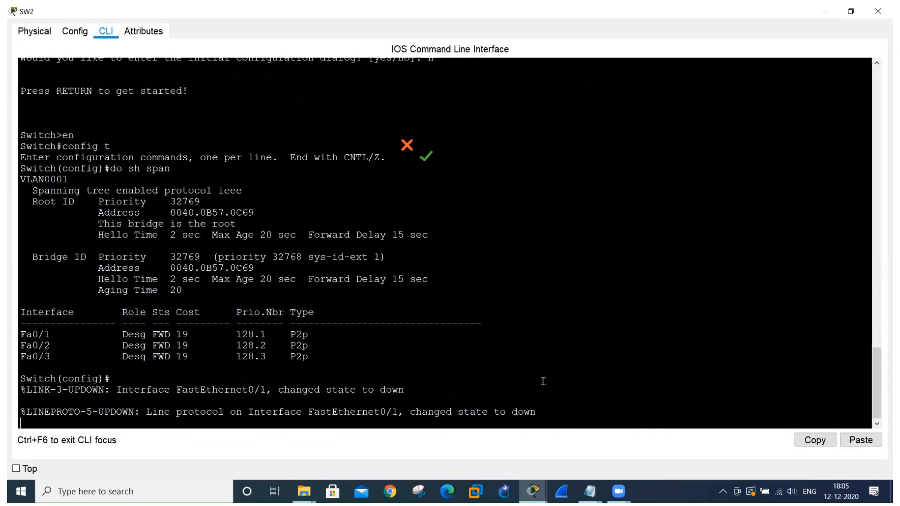
pyautogui.press('Return')
pyautogui.press('Return')
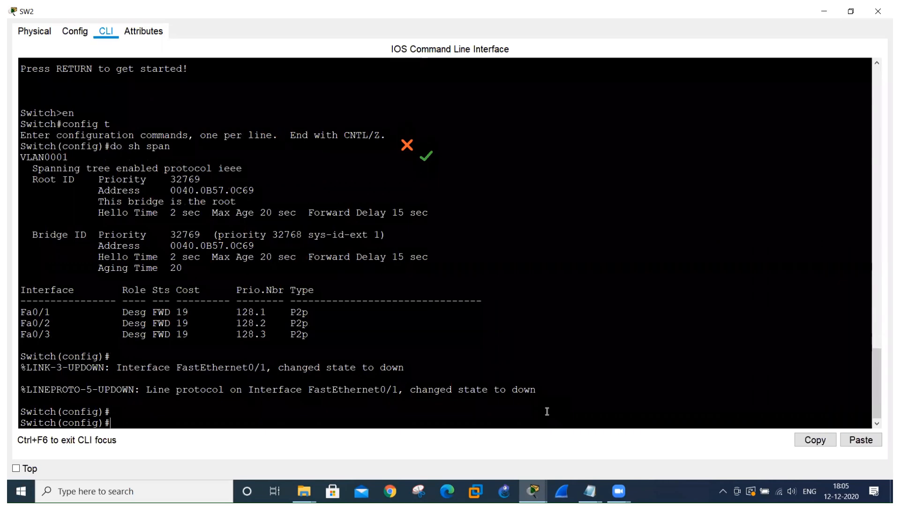
pyautogui.write('do sh span')
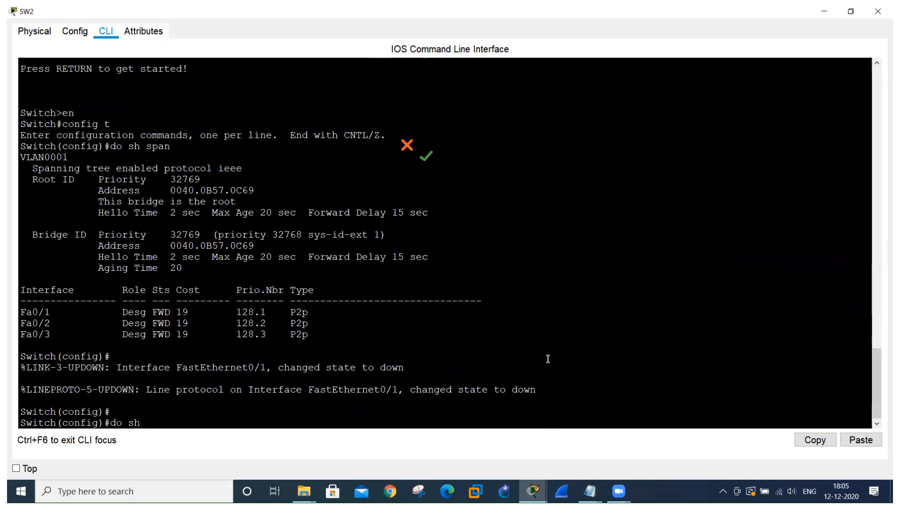
pyautogui.press('Return')
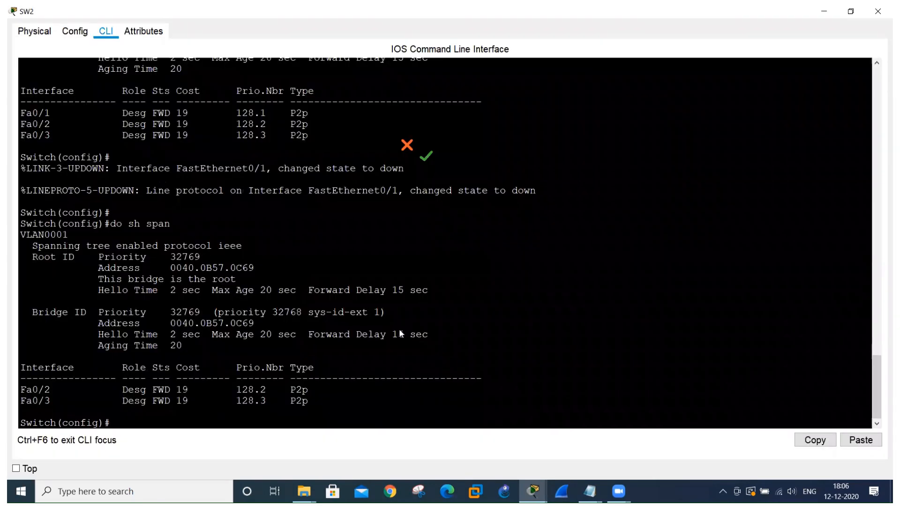
# Check the continuous ping output on laptop 1.1.1.1 for the effect of the link failure.
pyautogui.hotkey('alt', 'Tab')
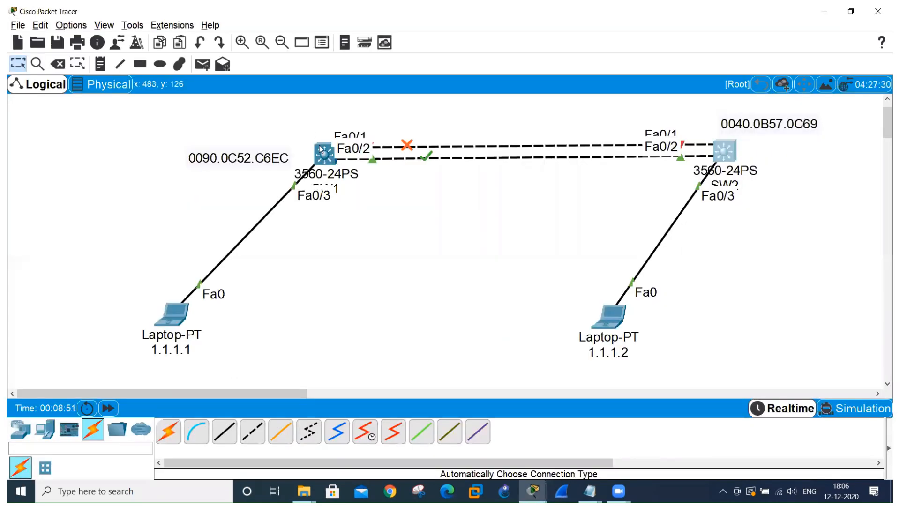
pyautogui.click(320, 150)
pyautogui.click(553, 81)
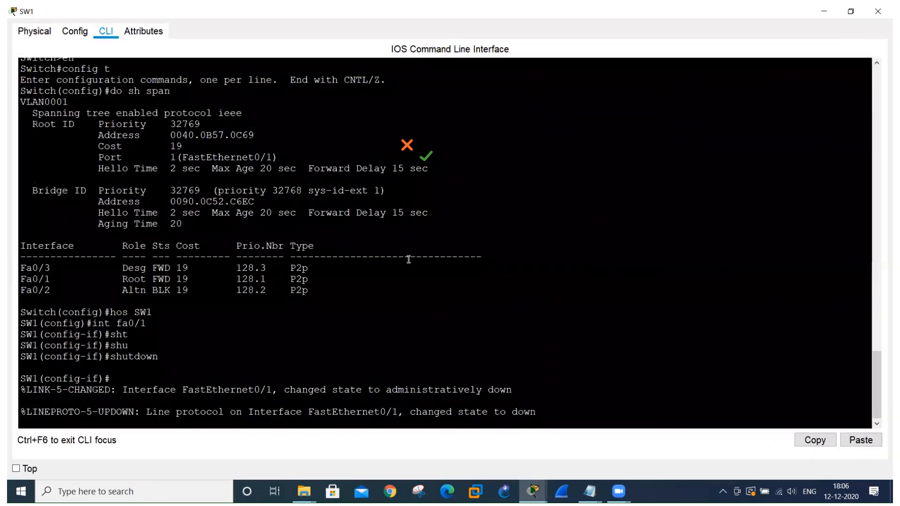
pyautogui.hotkey('alt', 'Tab')
pyautogui.hotkey('alt', 'Tab')
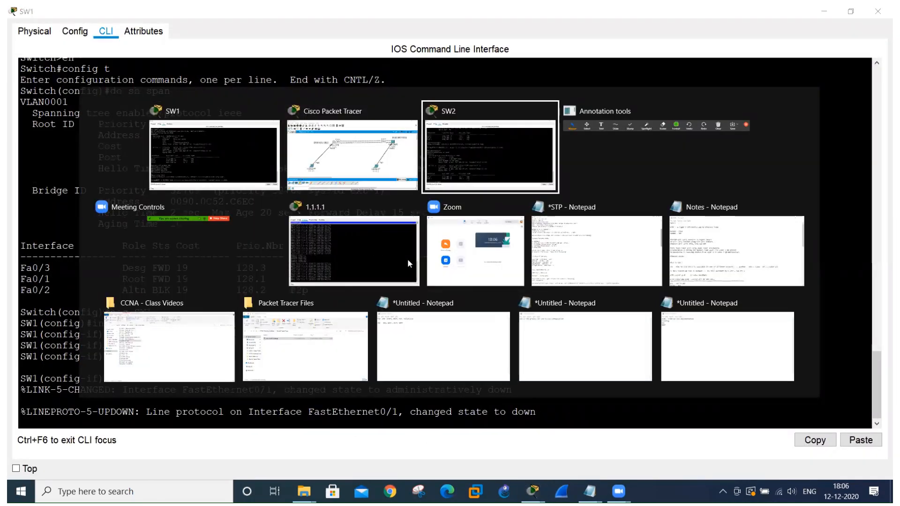
pyautogui.hotkey('alt', 'Tab')
pyautogui.hotkey('alt', 'Tab')
pyautogui.hotkey('alt', 'Tab')
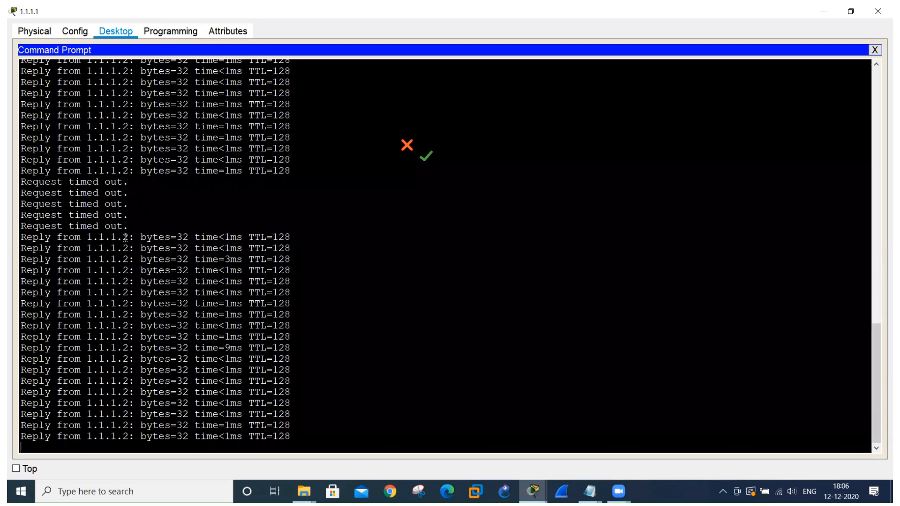
pyautogui.hotkey('alt', 'Tab')
pyautogui.hotkey('alt', 'Tab')
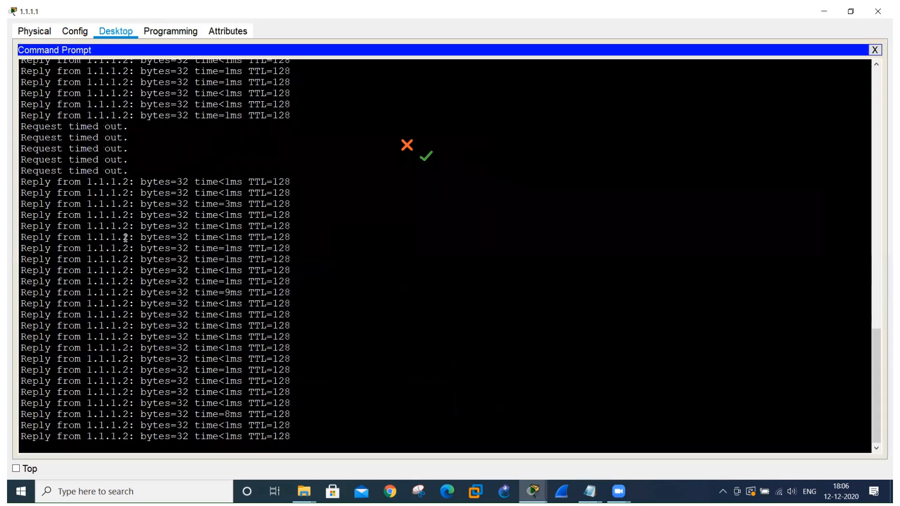
# Display SW1's spanning-tree information with do sh span and examine its root port and interface roles.
pyautogui.hotkey('alt', 'Tab')
pyautogui.hotkey('alt', 'Tab')
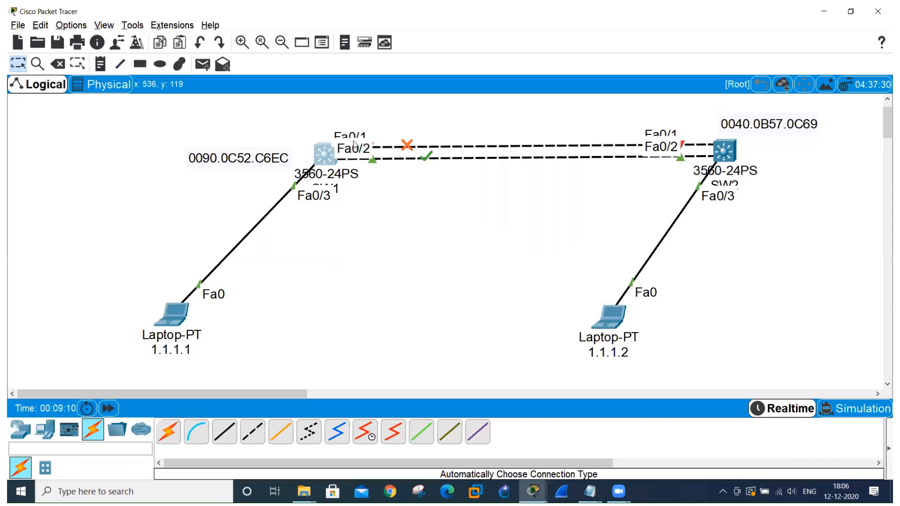
pyautogui.click(329, 150)
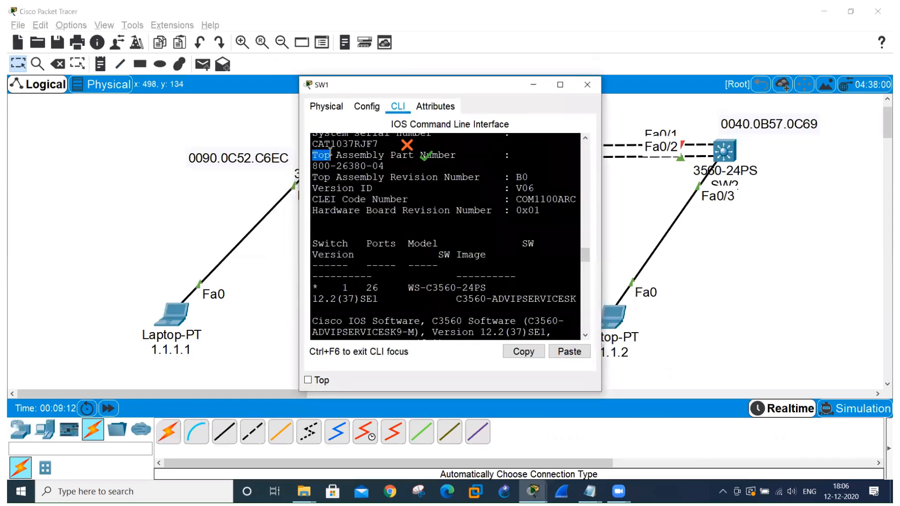
pyautogui.click(559, 85)
pyautogui.press('Return')
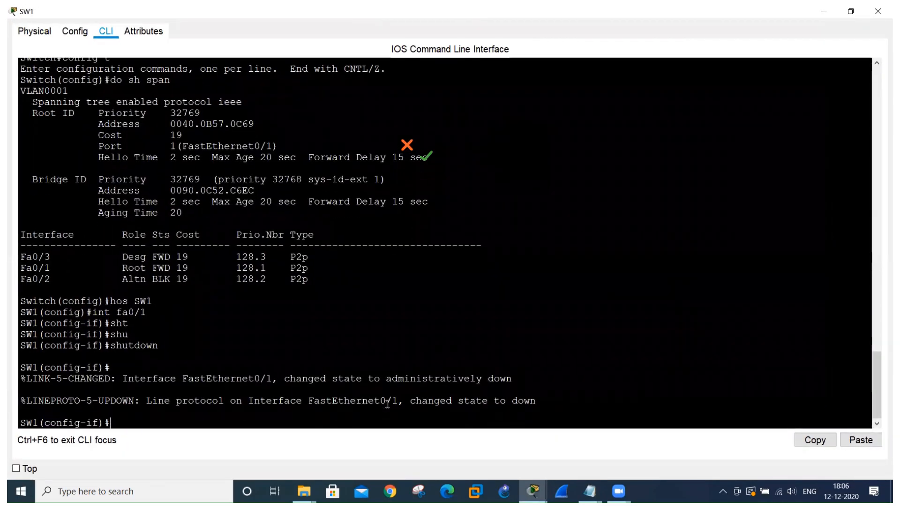
pyautogui.press('Up')
pyautogui.press('Up')
pyautogui.press('Up')
pyautogui.press('Up')
pyautogui.press('Up')
pyautogui.press('Up')
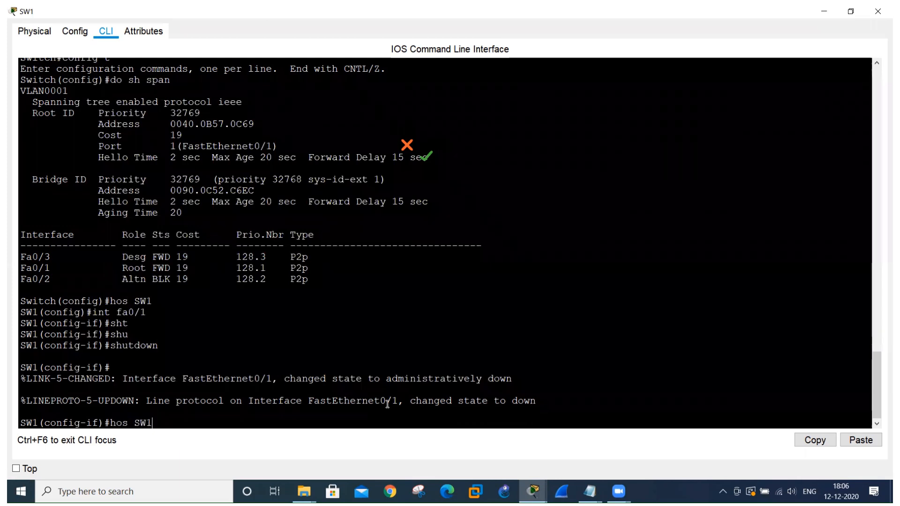
pyautogui.press('Return')
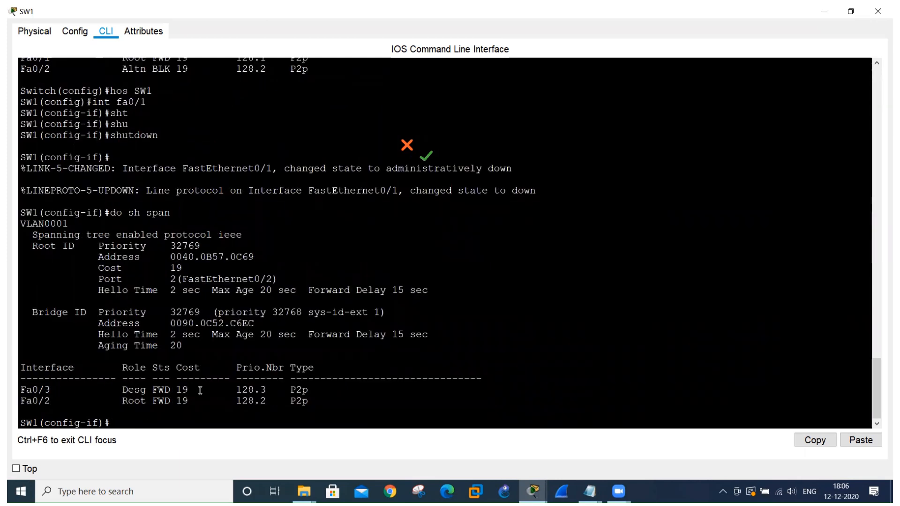
# Check the link indicators in the topology and the continuous ping output on laptop 1.1.1.1.
pyautogui.hotkey('alt', 'Tab')
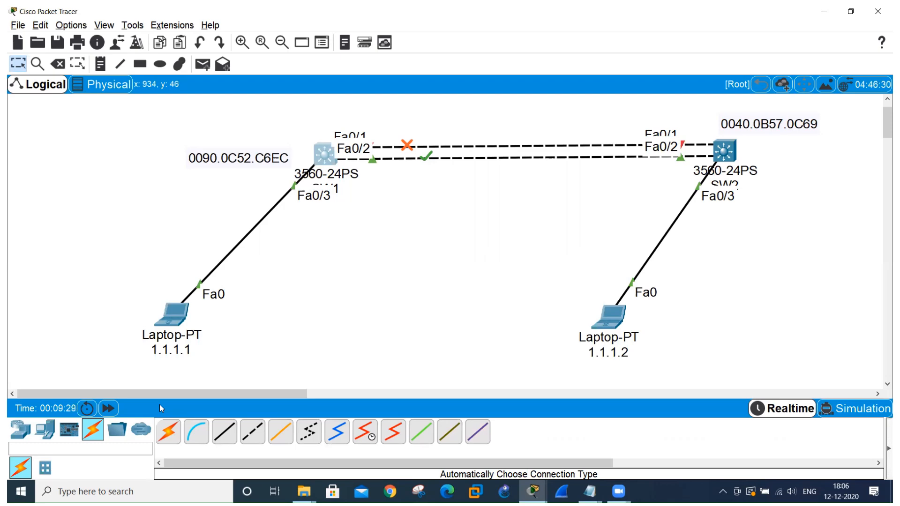
pyautogui.hotkey('alt', 'Tab')
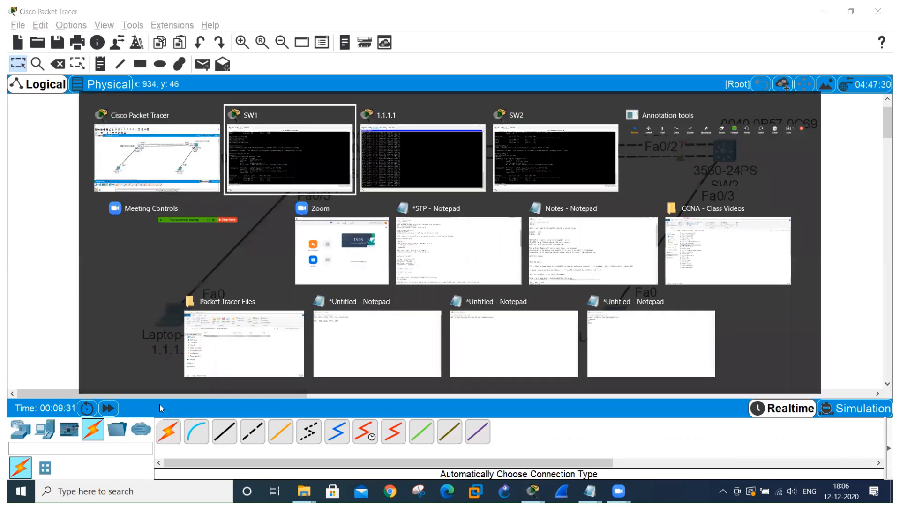
pyautogui.hotkey('alt', 'Tab')
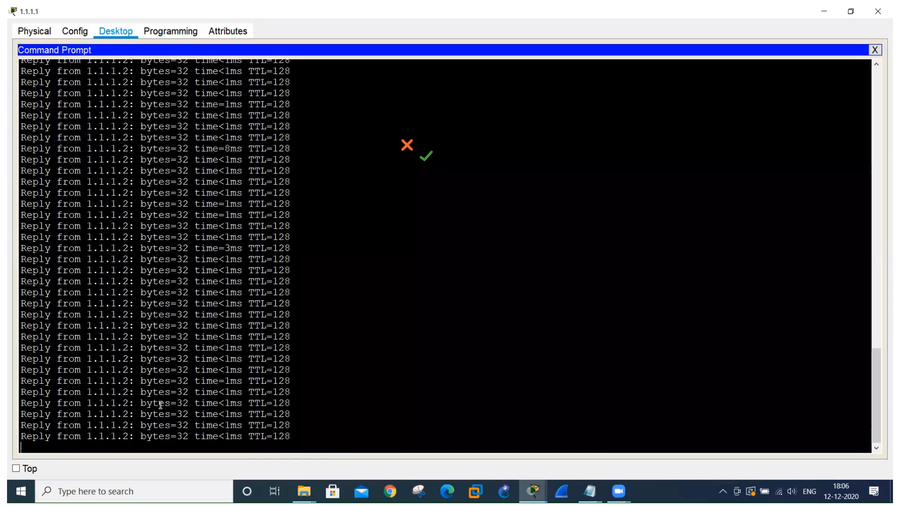
pyautogui.hotkey('alt', 'Tab')
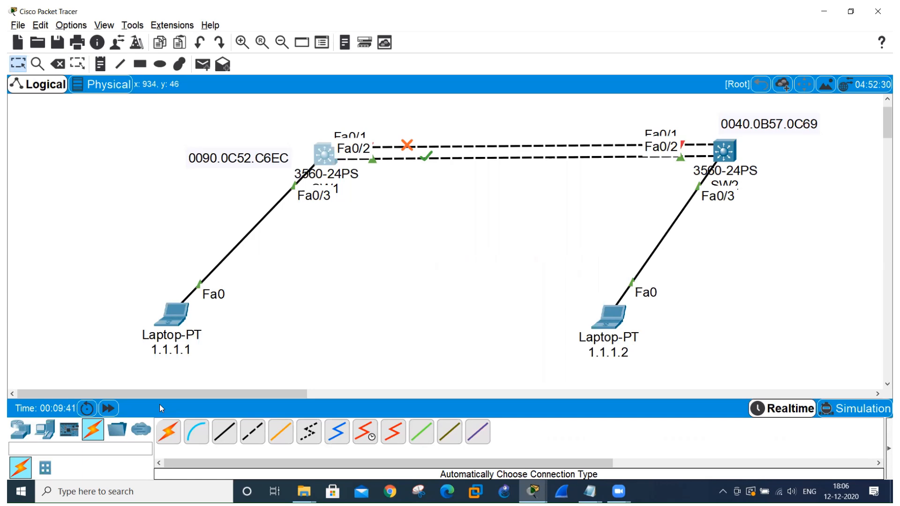
# Re-enable interface Fa0/1 on SW1 with no shutdown.
pyautogui.hotkey('alt', 'Tab')
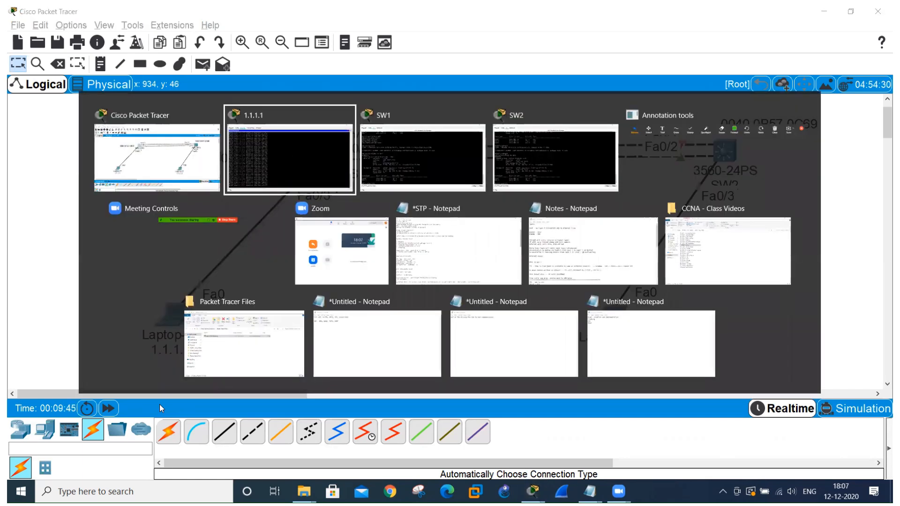
pyautogui.hotkey('alt', 'Tab')
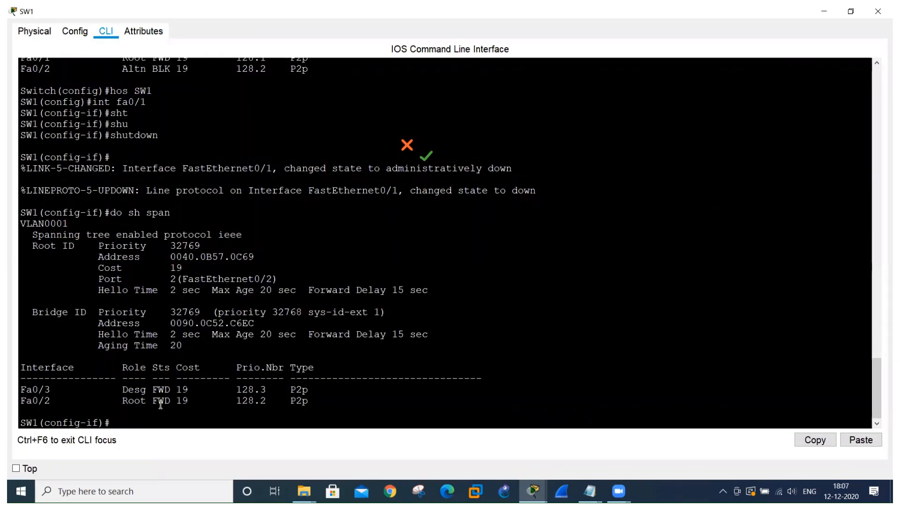
pyautogui.write('no shut')
pyautogui.press('Tab')
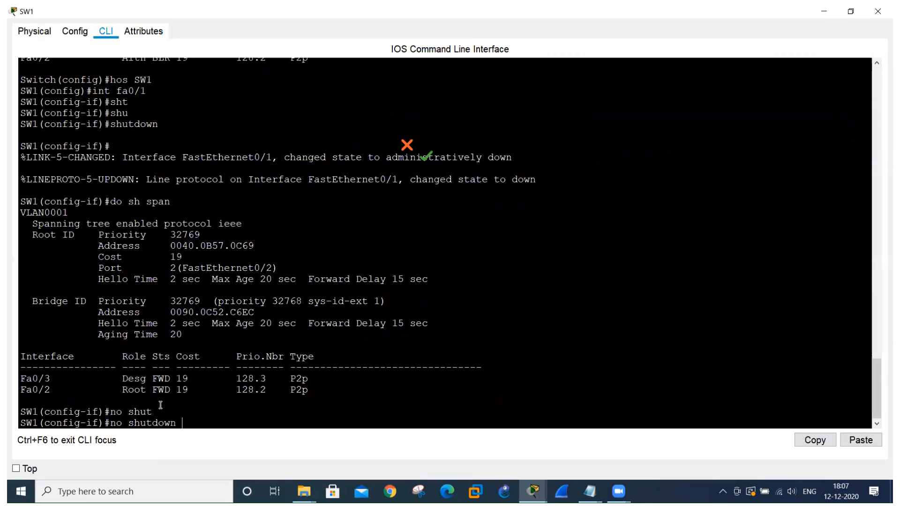
pyautogui.press('Return')
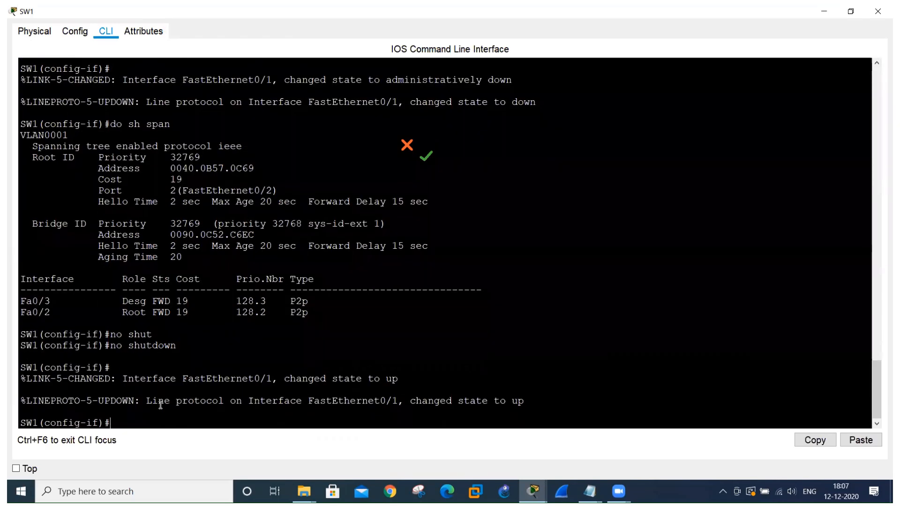
# Check the switch link indicators in the topology, and display SW1's spanning-tree information with do sh span.
pyautogui.hotkey('alt', 'Tab')
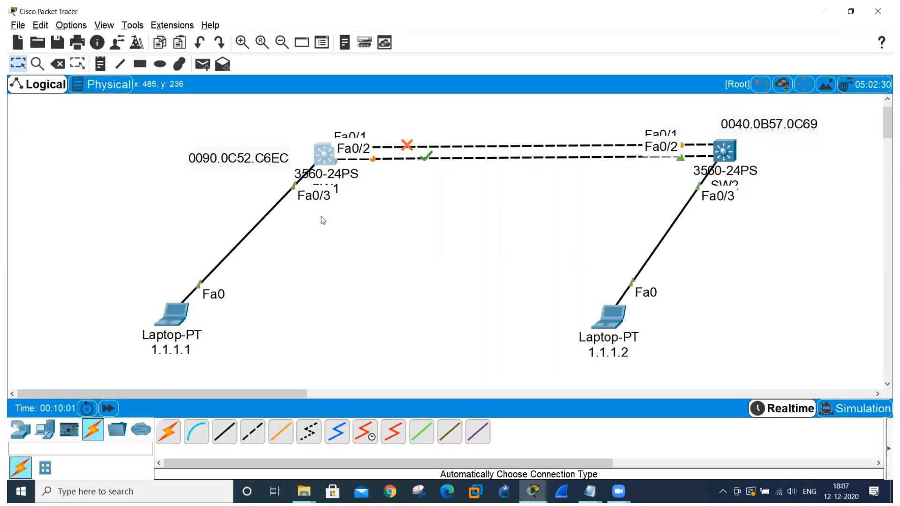
pyautogui.hotkey('alt', 'Tab')
pyautogui.press('Up')
pyautogui.press('Up')
pyautogui.press('Up')
pyautogui.press('Return')
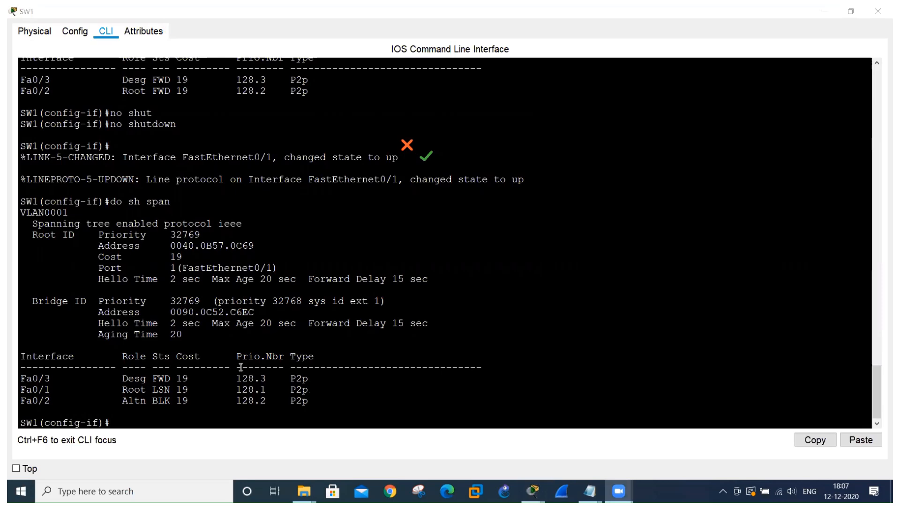
# Run do sh span on SW1 again and examine the status of root port Fa0/1.
pyautogui.click(124, 423)
pyautogui.press('Up')
pyautogui.press('Return')
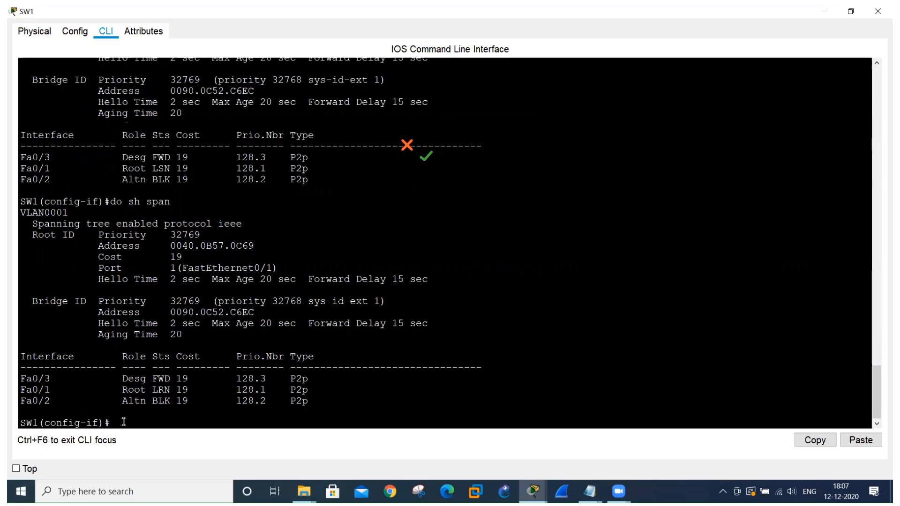
pyautogui.moveTo(147, 390); pyautogui.dragTo(192, 390)
# Repeat do sh span on SW1 to recheck Fa0/1's status, and compare it with the link indicators in the topology.
pyautogui.click(119, 426)
pyautogui.press('Up')
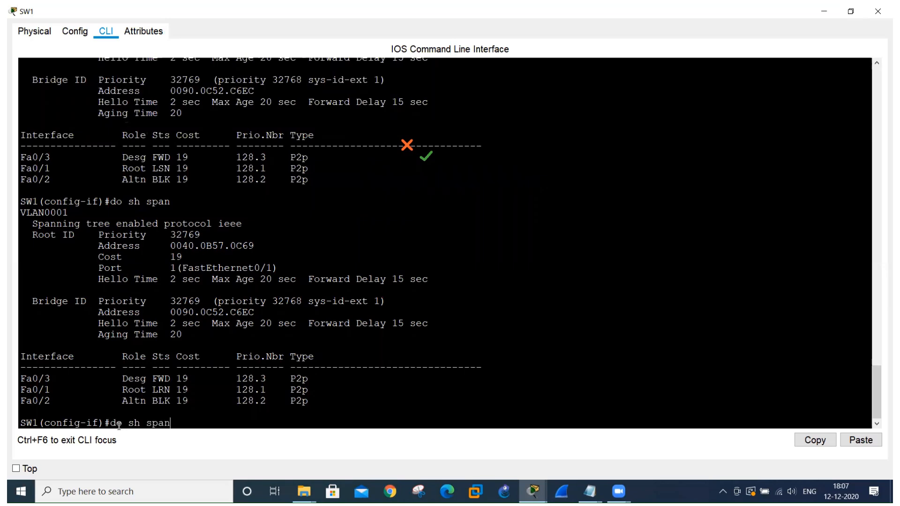
pyautogui.press('Return')
pyautogui.moveTo(153, 390); pyautogui.dragTo(190, 389)
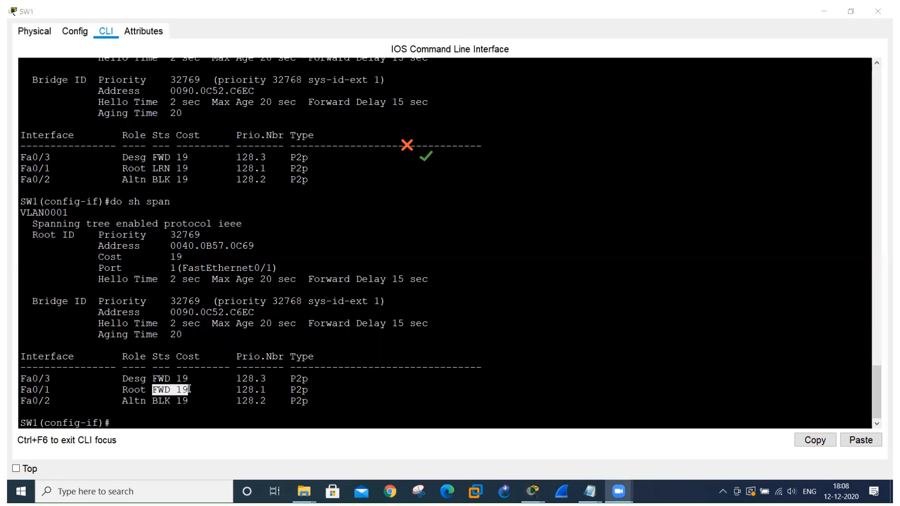
pyautogui.hotkey('alt', 'Tab')
pyautogui.hotkey('alt', 'Tab')
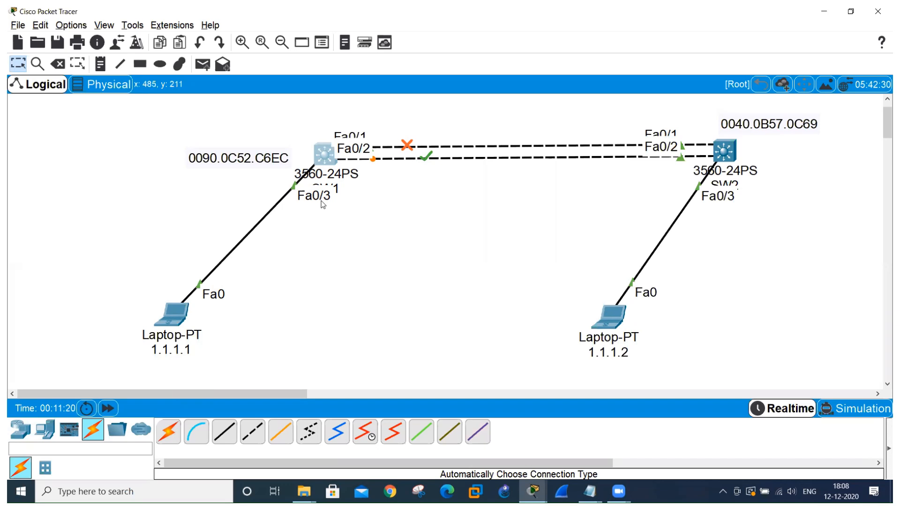
# Shut down SW1's laptop-facing interface Fa0/3.
pyautogui.hotkey('alt', 'Tab')
pyautogui.hotkey('alt', 'Tab')
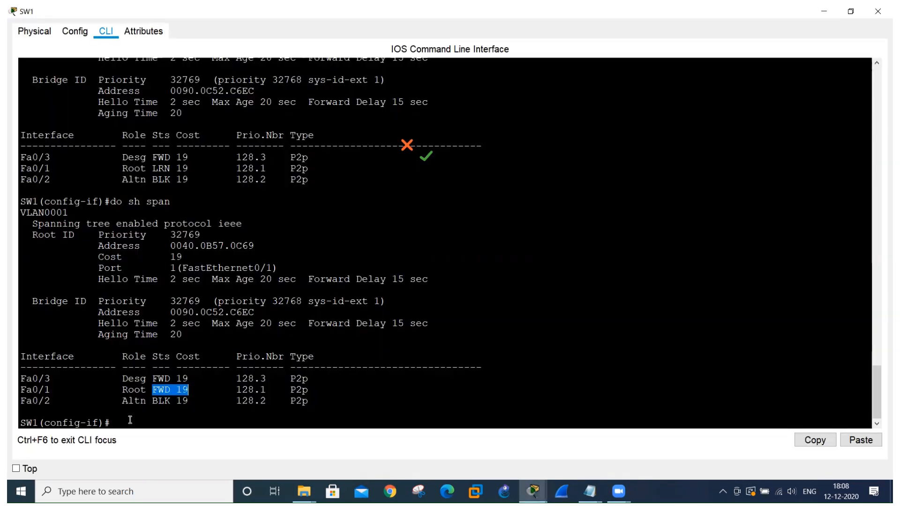
pyautogui.click(130, 420)
pyautogui.write('i')
pyautogui.write('nt fa')
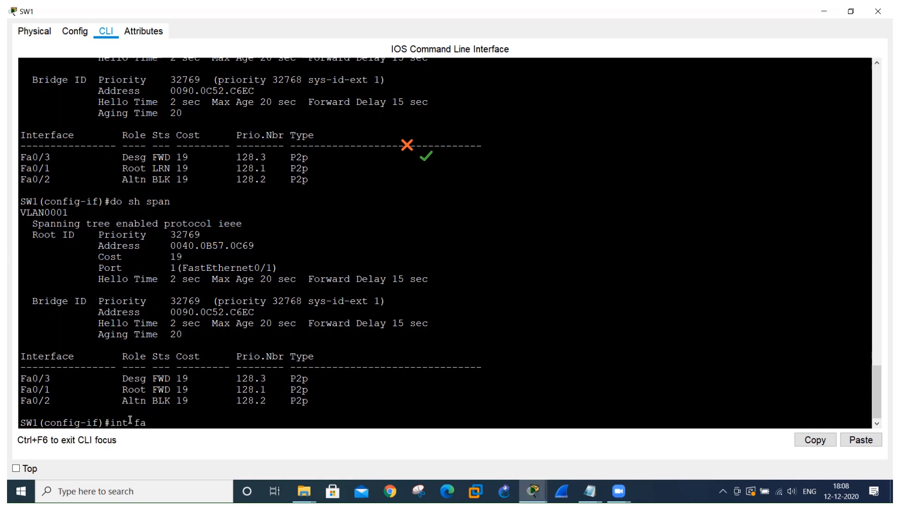
pyautogui.write('0/3')
pyautogui.press('Return')
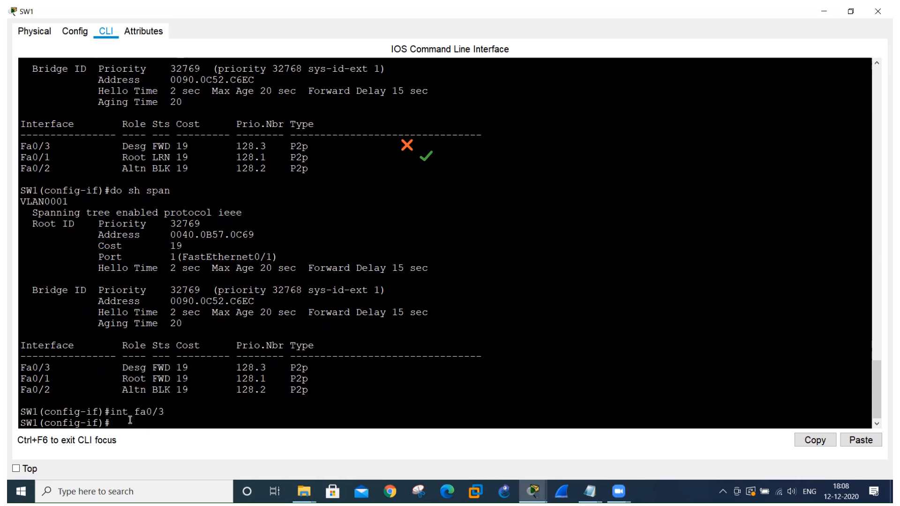
pyautogui.write('shut')
pyautogui.press('Tab')
pyautogui.press('Return')
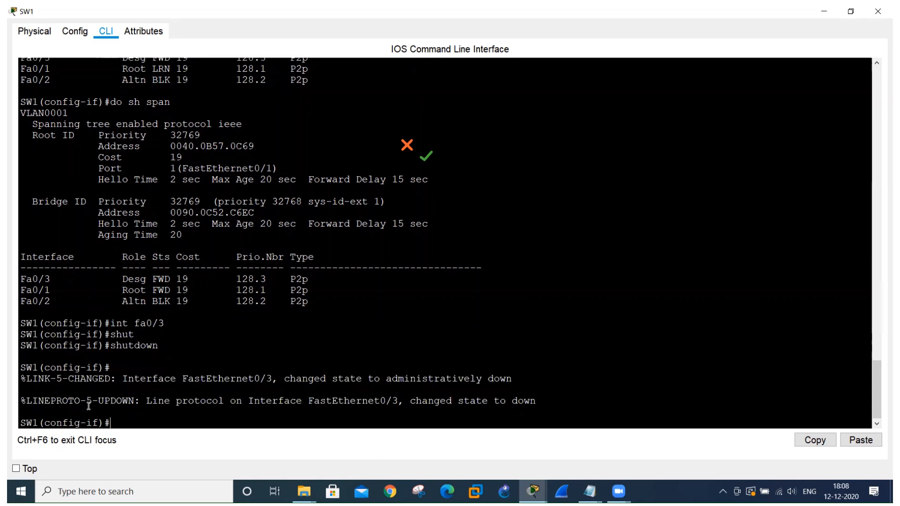
# Check the Fa0/3 link in the topology and the ping output on laptop 1.1.1.1 for the effect of the shutdown.
pyautogui.hotkey('alt', 'Tab')
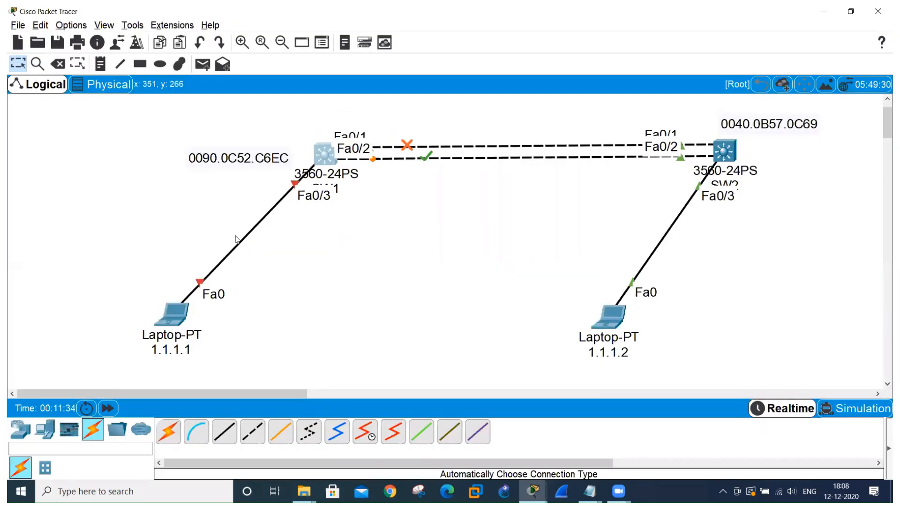
pyautogui.hotkey('alt', 'Tab')
pyautogui.hotkey('alt', 'Tab')
pyautogui.hotkey('alt', 'Tab')
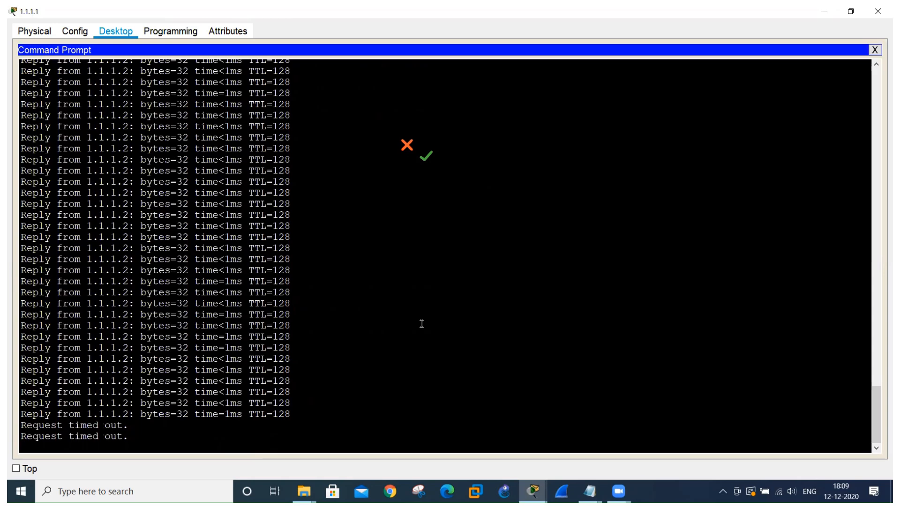
# Bring SW1's interface Fa0/3 back up with no shutdown.
pyautogui.hotkey('alt', 'Tab')
pyautogui.hotkey('alt', 'Tab')
pyautogui.hotkey('alt', 'Tab')
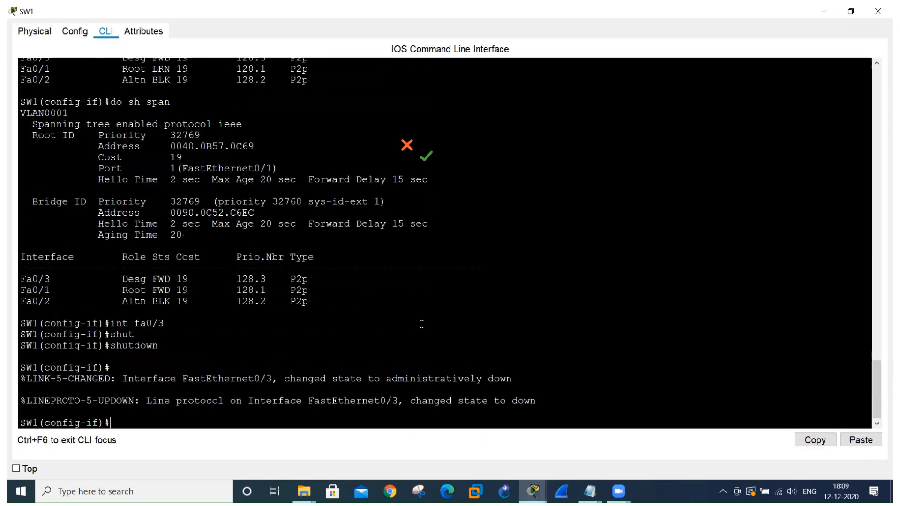
pyautogui.write('no shut')
pyautogui.press('Return')
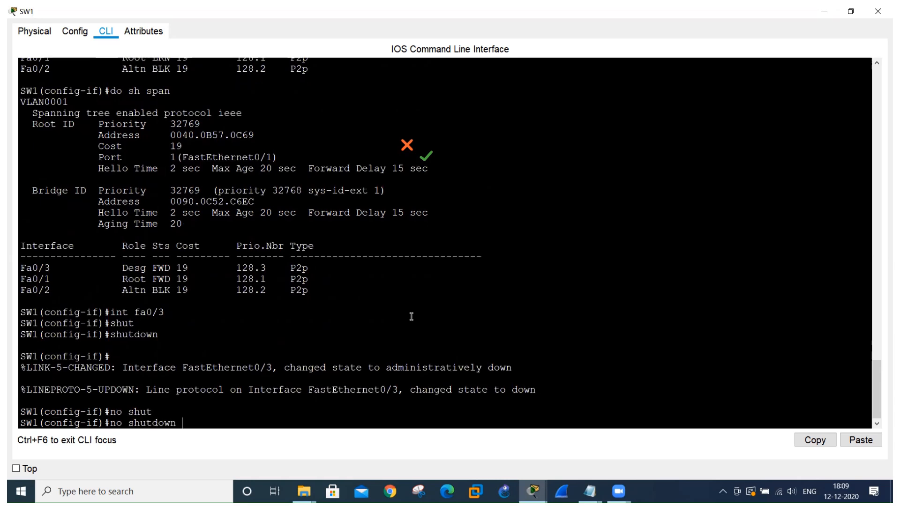
pyautogui.press('Return')
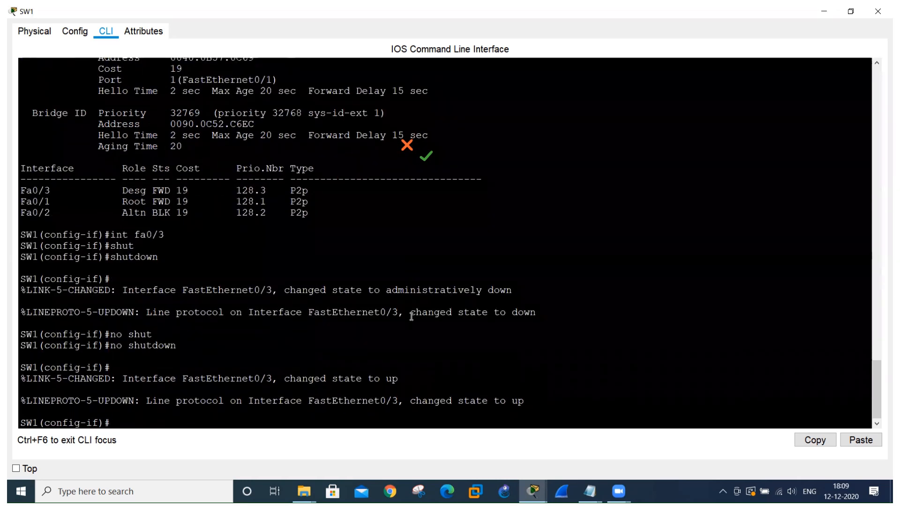
# Display SW1's spanning-tree information with do sh span and examine Fa0/3's status and its link indicator in the topology.
pyautogui.press('Up')
pyautogui.press('Up')
pyautogui.press('Up')
pyautogui.press('Up')
pyautogui.press('Return')
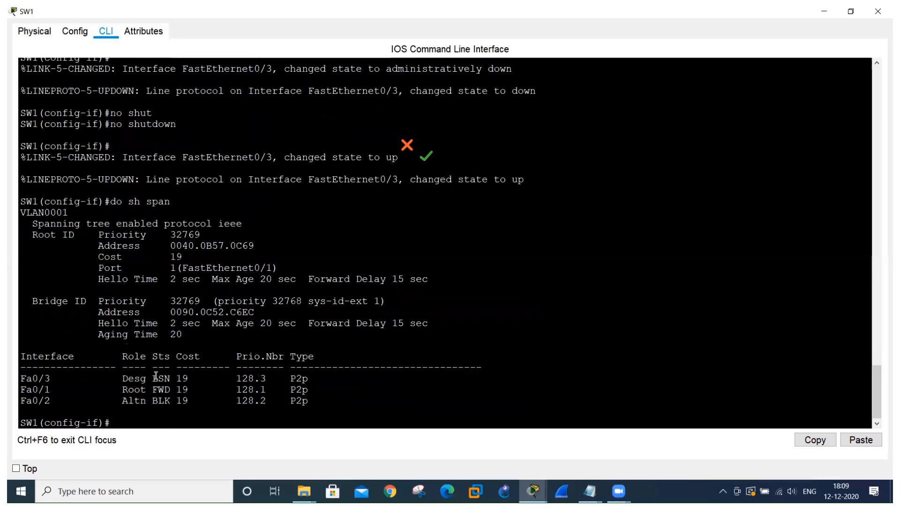
pyautogui.moveTo(154, 376); pyautogui.dragTo(168, 379)
pyautogui.hotkey('alt', 'Tab')
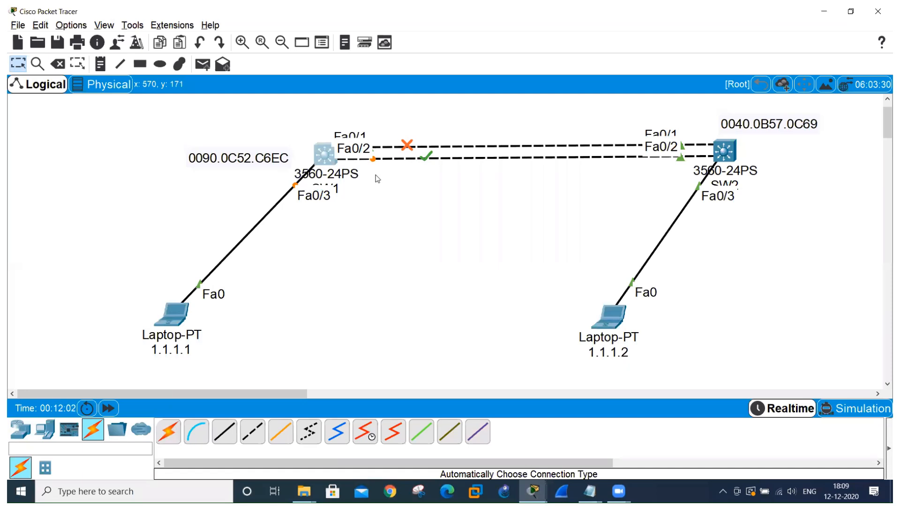
# Run do sh span on SW1 once more and examine how Fa0/3's status progresses.
pyautogui.hotkey('alt', 'Tab')
pyautogui.write('do sh span')
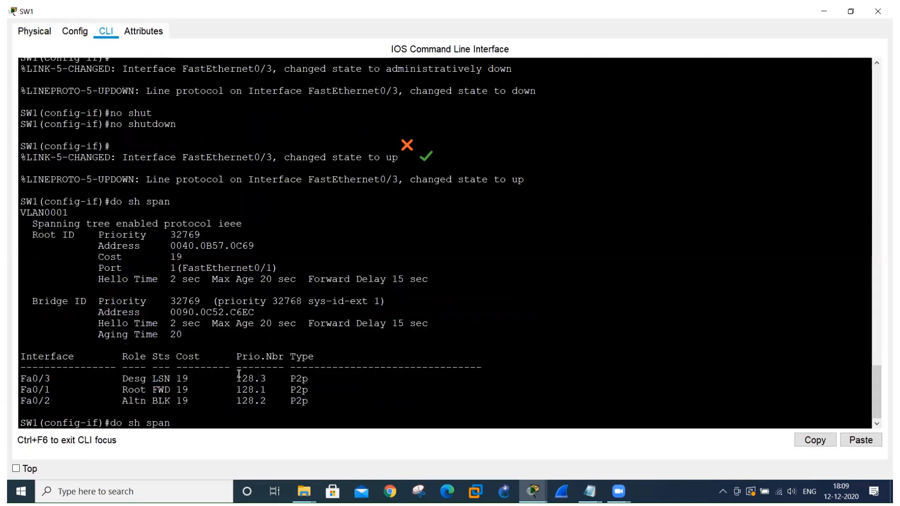
pyautogui.press('Return')
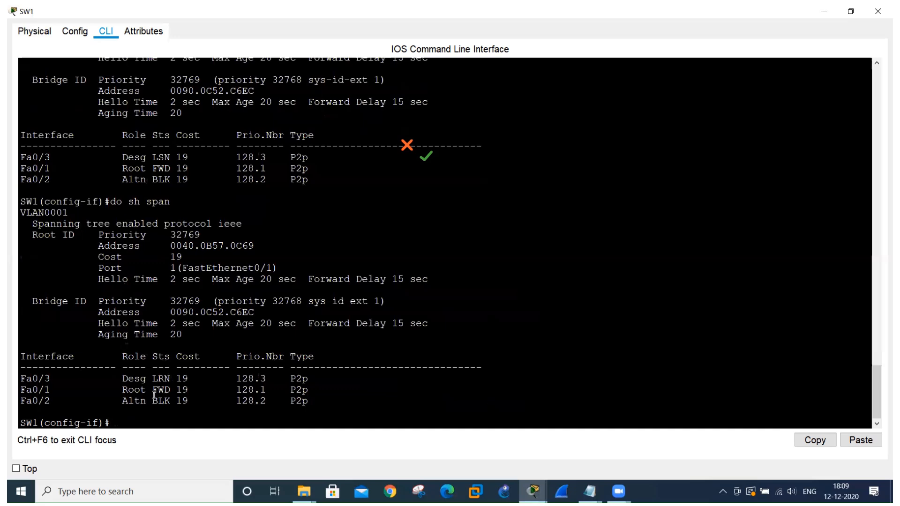
pyautogui.doubleClick(153, 380)
pyautogui.click(193, 411)
# Monitor Fa0/3's indicator in the topology, and rerun do sh span on SW1 to check the port's final status.
pyautogui.hotkey('alt', 'Tab')
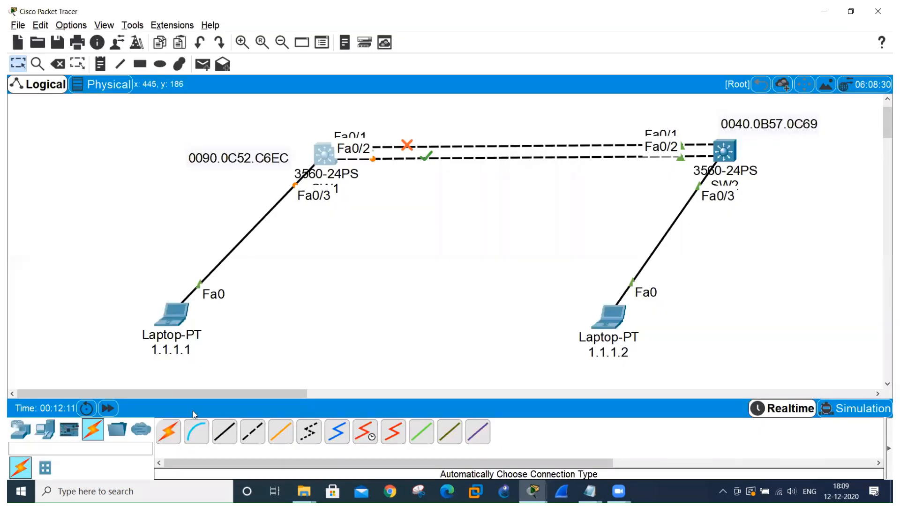
pyautogui.hotkey('alt', 'Tab')
pyautogui.press('Up')
pyautogui.press('Down')
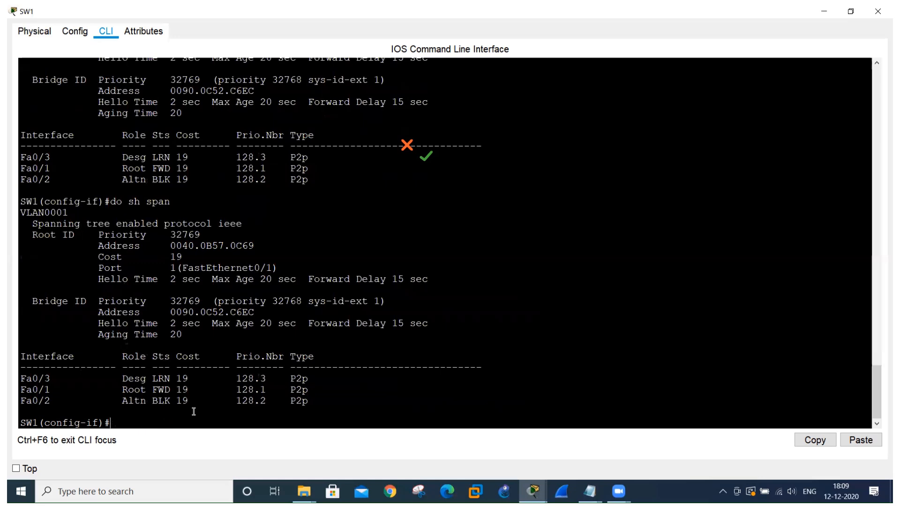
pyautogui.press('Up')
pyautogui.press('Down')
pyautogui.press('Up')
pyautogui.press('Down')
pyautogui.hotkey('alt', 'Tab')
pyautogui.hotkey('alt', 'Tab')
pyautogui.press('Up')
pyautogui.press('Return')
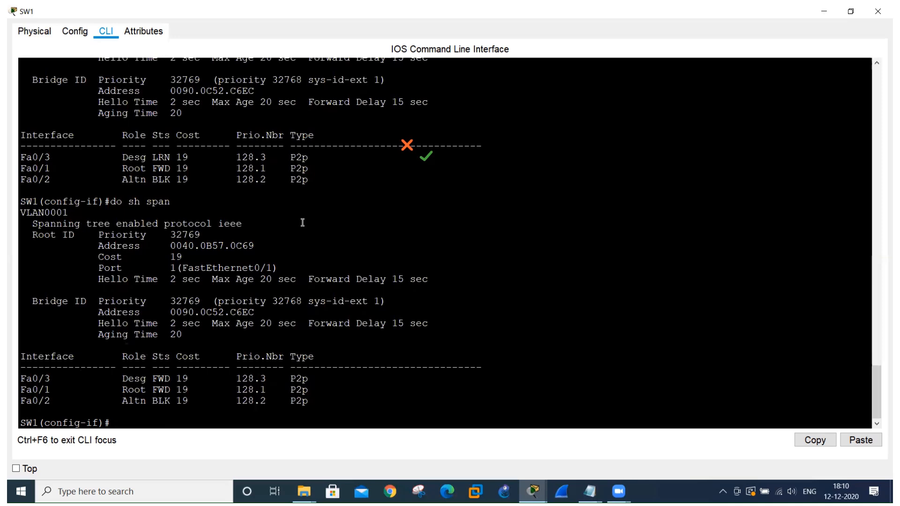
# Return SW1 to global configuration mode and list the available spanning-tree command options.
pyautogui.write('exit')
pyautogui.press('Return')
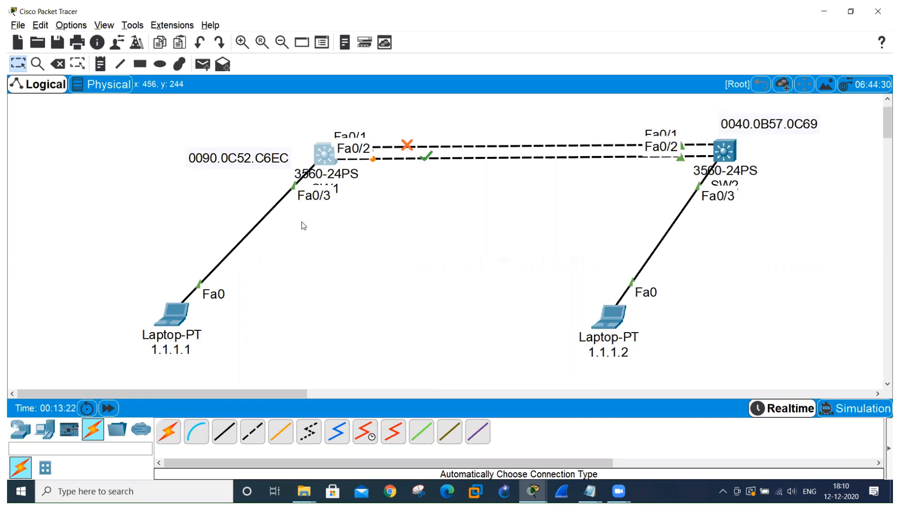
pyautogui.hotkey('alt', 'Tab')
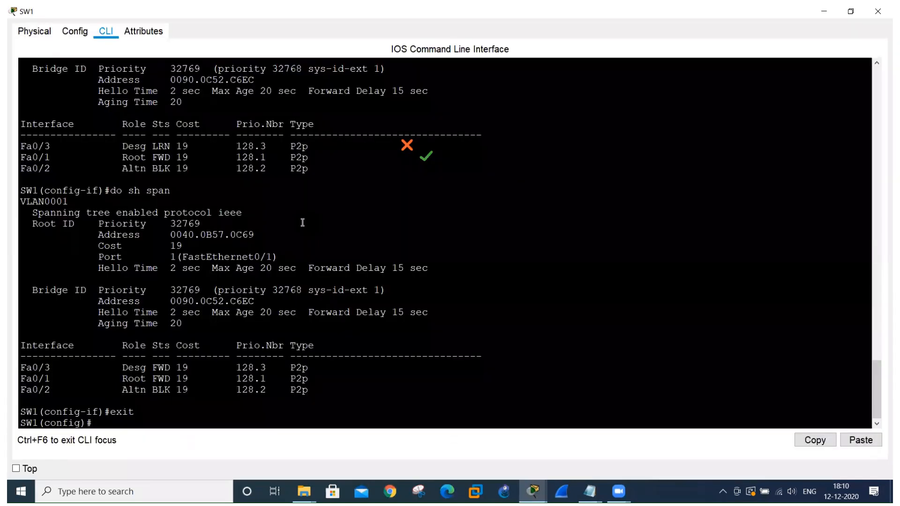
pyautogui.write('span')
pyautogui.write('n')
pyautogui.press('Tab')
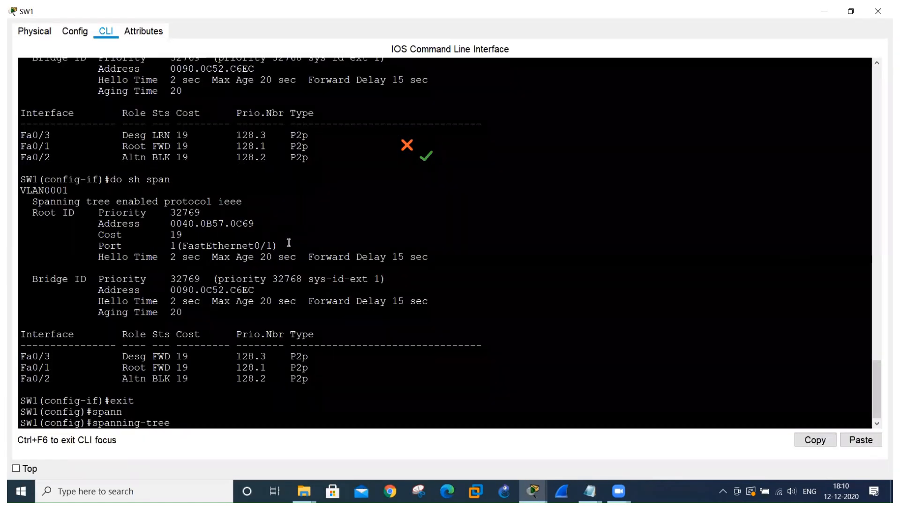
pyautogui.write('?')
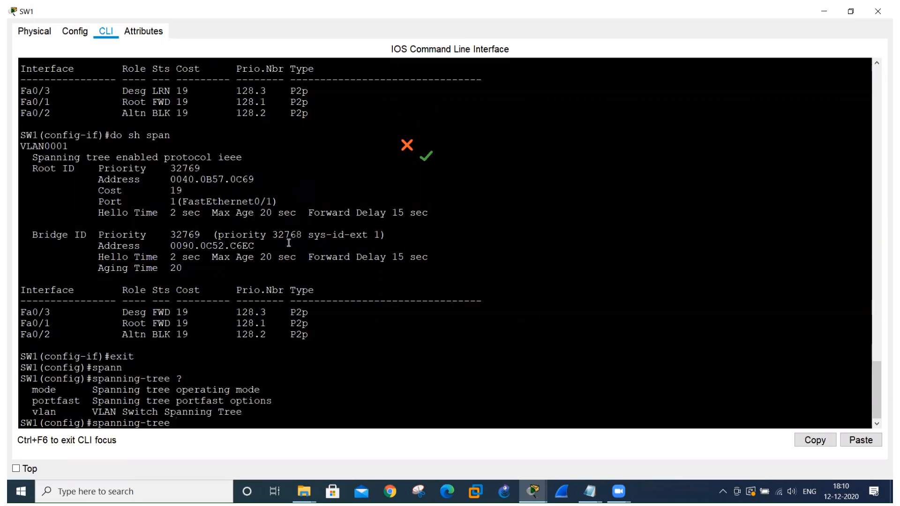
pyautogui.write('po')
# Try spanning-tree portfast in SW1's global configuration, list its options, and clear the command line.
pyautogui.press('Tab')
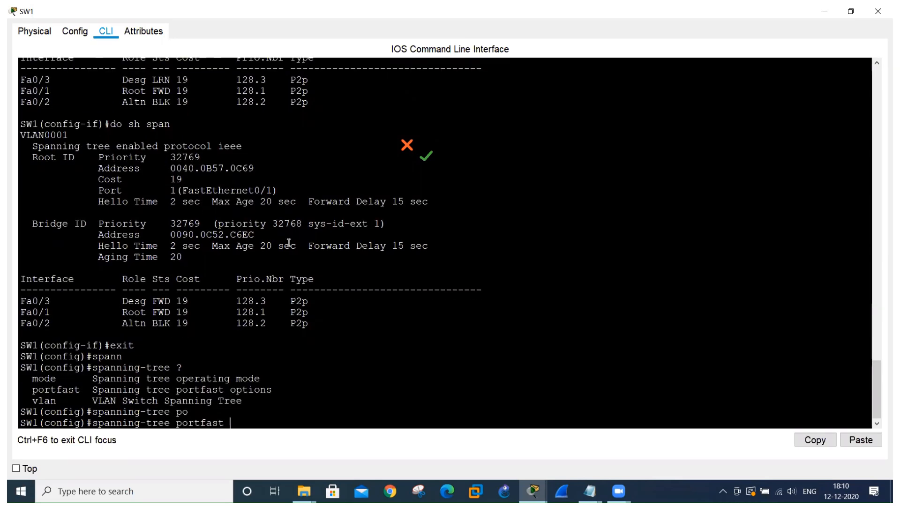
pyautogui.press('Return')
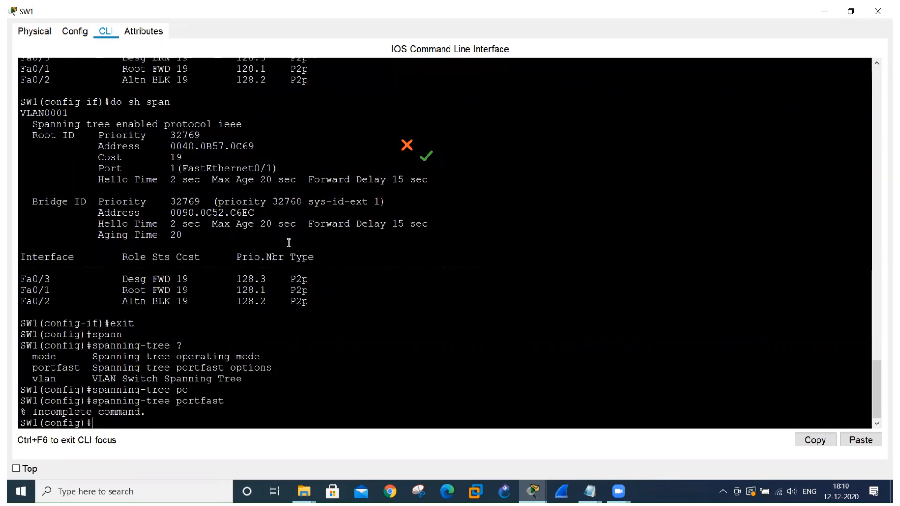
pyautogui.press('Up')
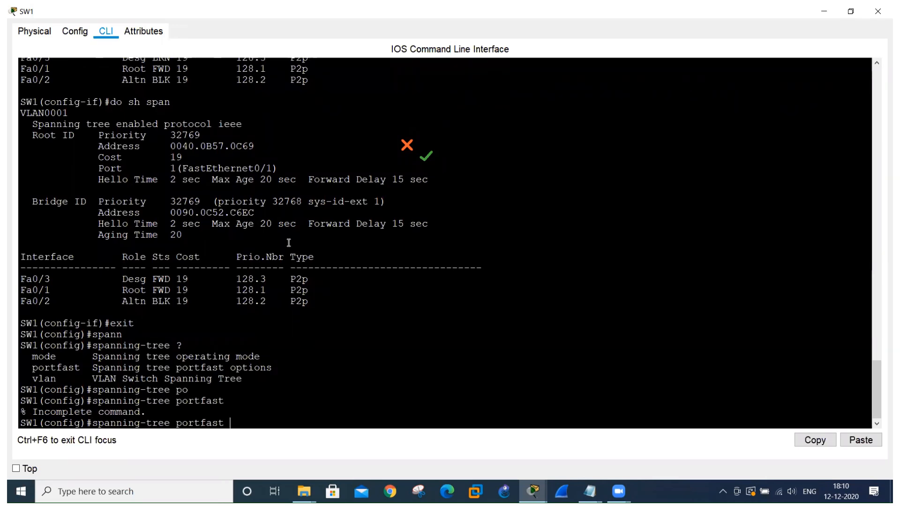
pyautogui.write('?')
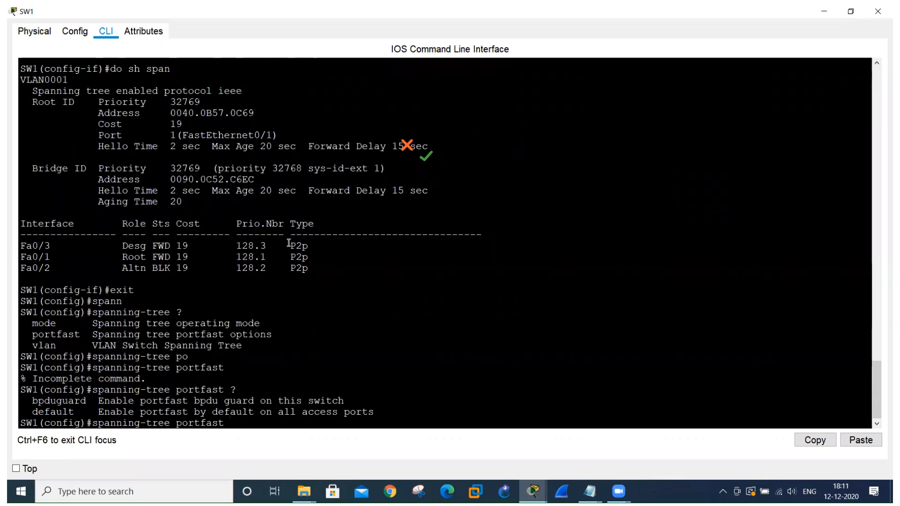
pyautogui.press('BackSpace')
pyautogui.press('BackSpace')
pyautogui.press('BackSpace')
pyautogui.press('BackSpace')
pyautogui.press('BackSpace')
pyautogui.press('BackSpace')
pyautogui.press('BackSpace')
pyautogui.press('BackSpace')
pyautogui.press('BackSpace')
pyautogui.press('BackSpace')
pyautogui.press('BackSpace')
pyautogui.press('BackSpace')
pyautogui.press('BackSpace')
pyautogui.press('BackSpace')
pyautogui.press('BackSpace')
pyautogui.press('BackSpace')
pyautogui.press('BackSpace')
pyautogui.press('BackSpace')
pyautogui.press('BackSpace')
pyautogui.press('BackSpace')
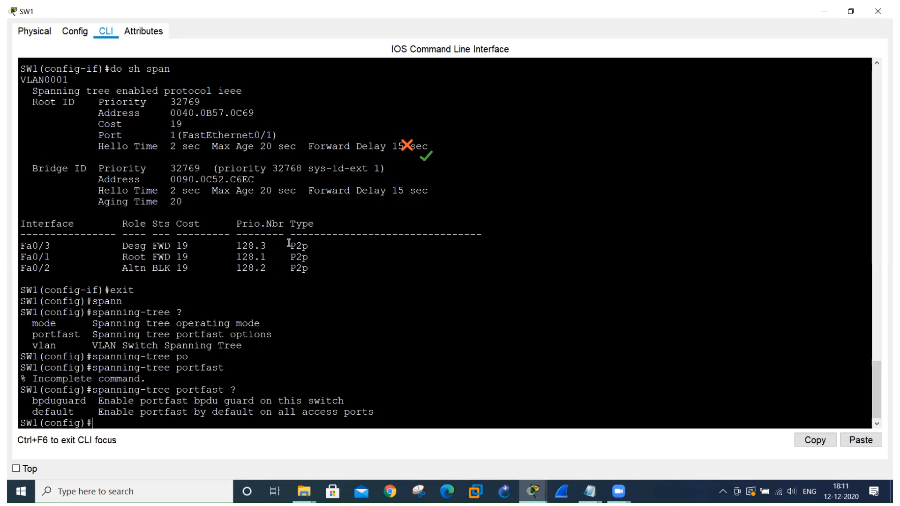
# Enable spanning-tree portfast on SW1's interface fa0/3.
pyautogui.write('int fa0/3')
pyautogui.hotkey('alt', 'Tab')
pyautogui.hotkey('alt', 'Tab')
pyautogui.press('Return')
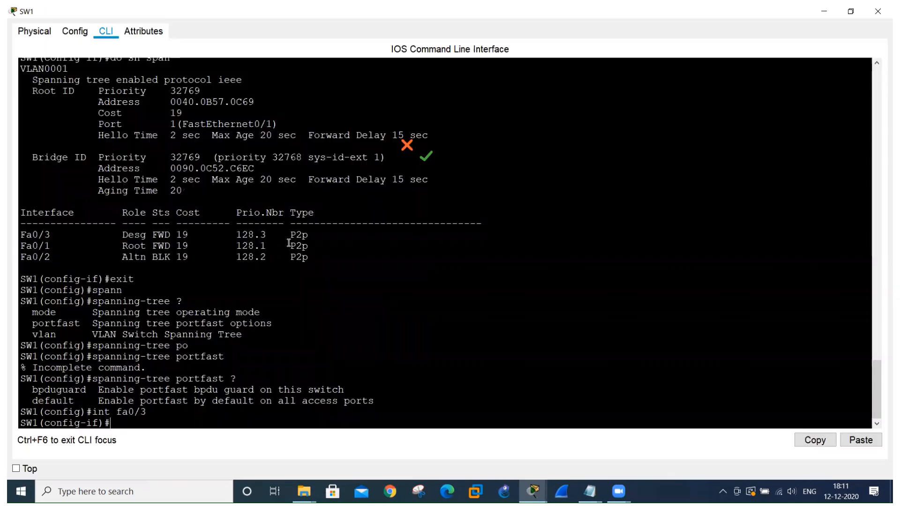
pyautogui.write('span')
pyautogui.press('Tab')
pyautogui.write('po')
pyautogui.press('Tab')
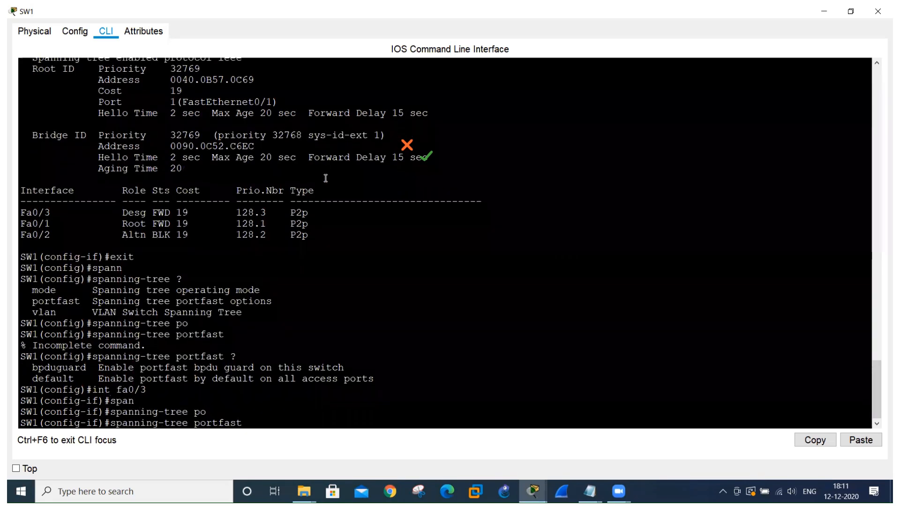
pyautogui.press('Return')
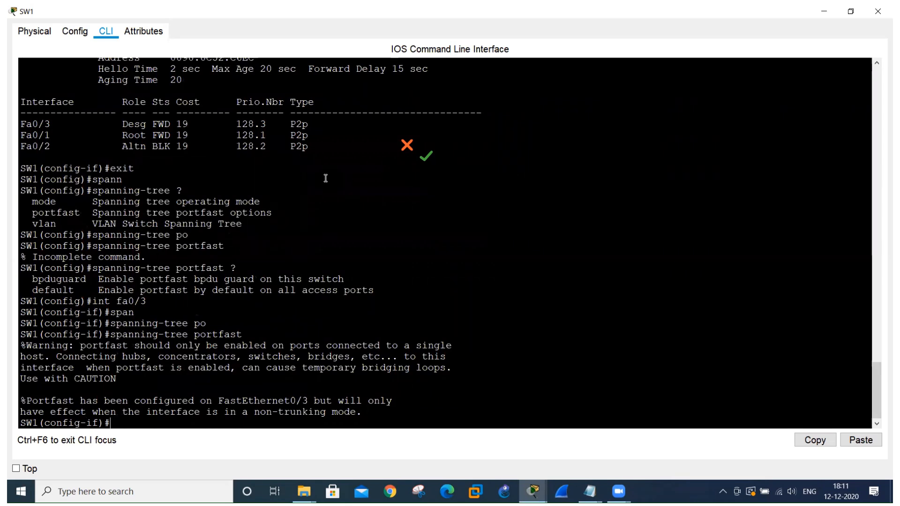
# Shut down SW1's interface Fa0/3 and check its link indicator in the topology.
pyautogui.write('shut')
pyautogui.press('Tab')
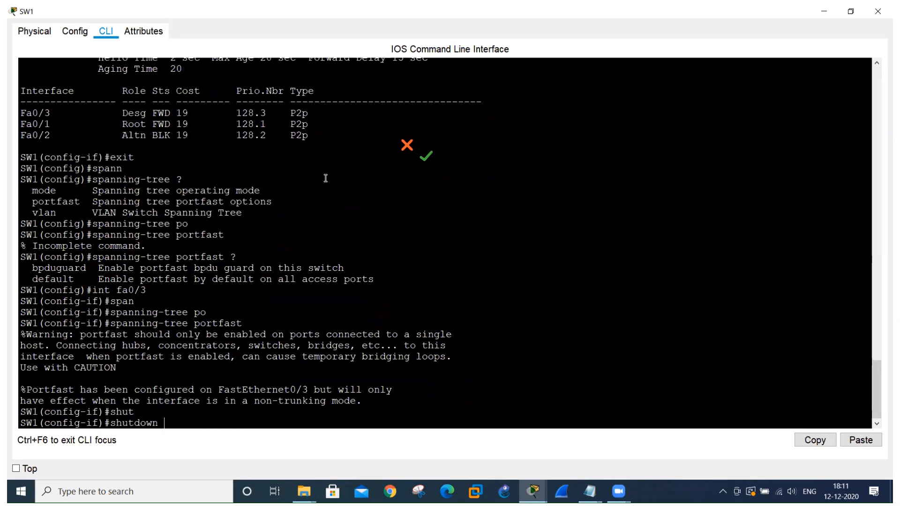
pyautogui.press('Return')
pyautogui.hotkey('alt', 'Tab')
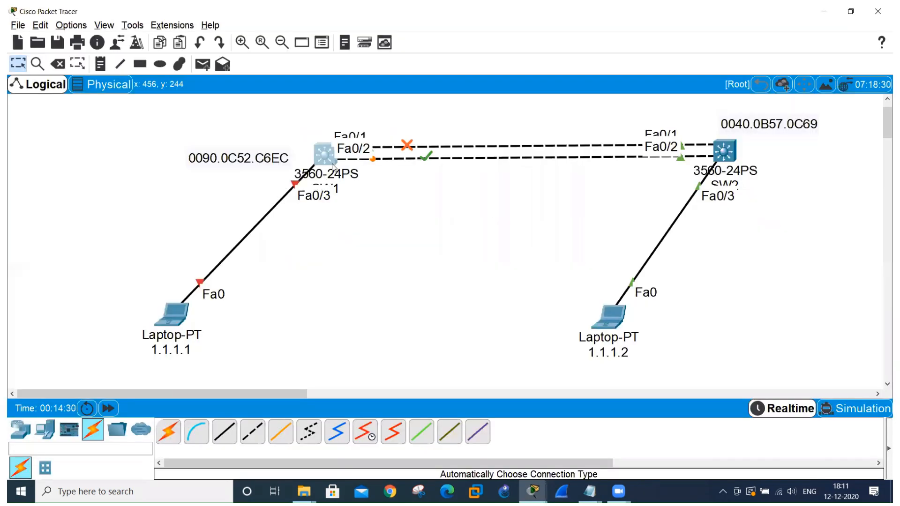
pyautogui.hotkey('alt', 'Tab')
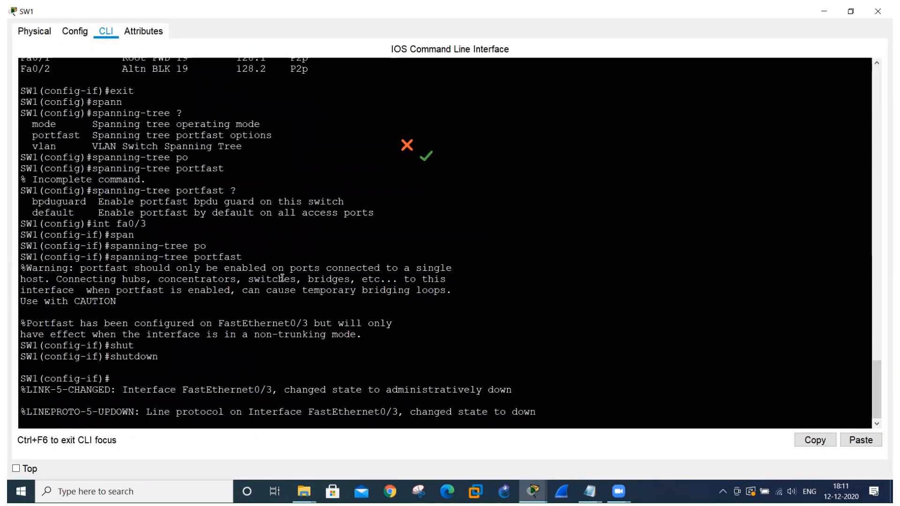
# Check the running ping to 1.1.1.2 on laptop 1.1.1.1, and view the topology's link indicators.
pyautogui.hotkey('alt', 'Tab')
pyautogui.hotkey('alt', 'Tab')
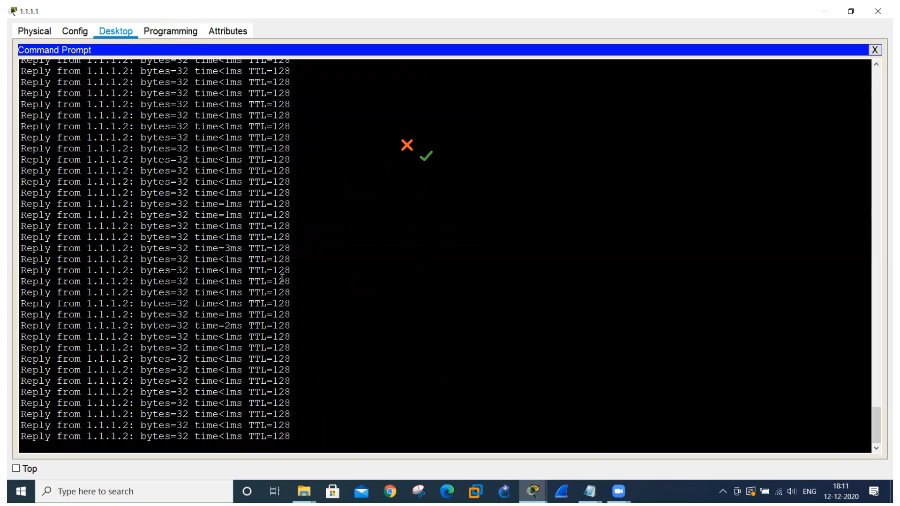
pyautogui.moveTo(125, 437); pyautogui.dragTo(20, 437)
pyautogui.hotkey('alt', 'Tab')
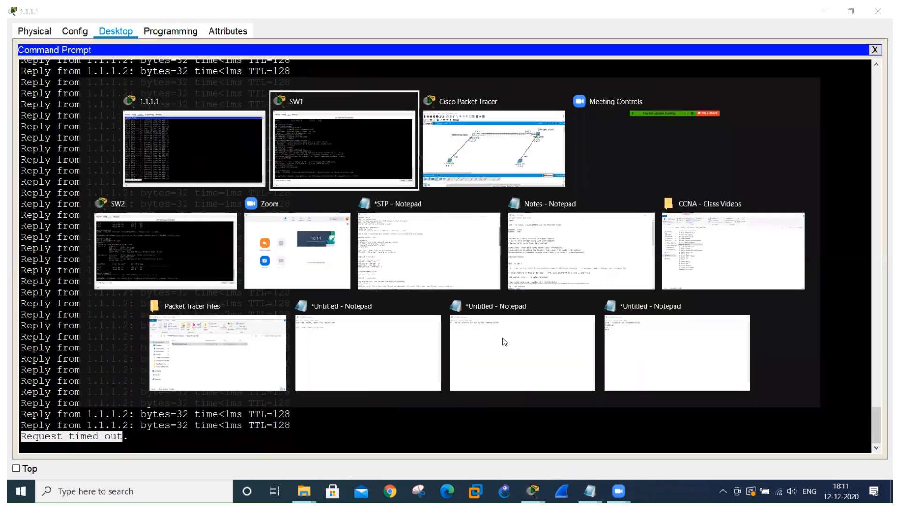
pyautogui.hotkey('alt', 'Tab')
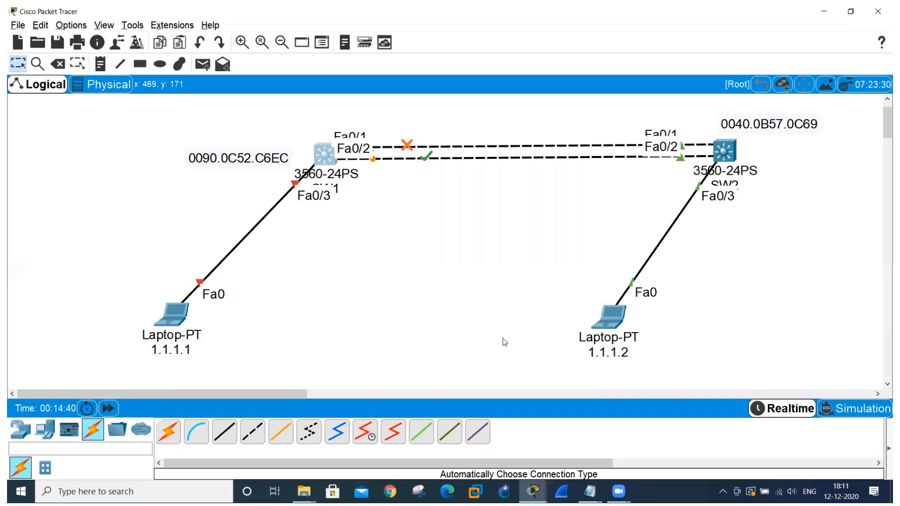
# Bring SW1's portfast-enabled interface Fa0/3 back up with no shutdown.
pyautogui.hotkey('alt', 'Tab')
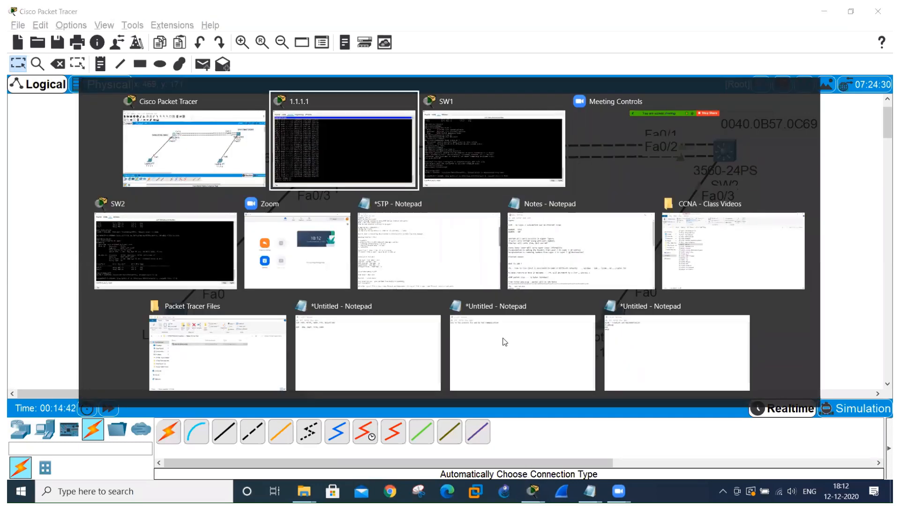
pyautogui.hotkey('alt', 'Tab')
pyautogui.press('Return')
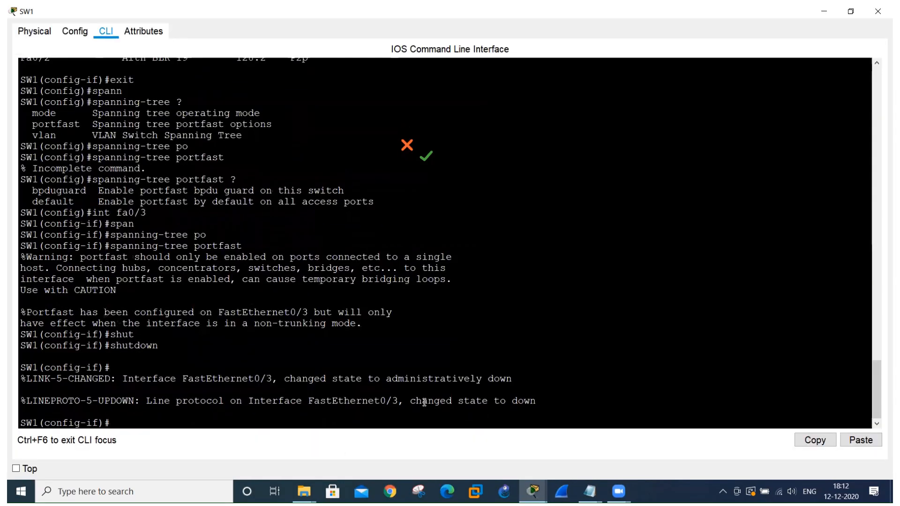
pyautogui.write('no shut')
pyautogui.press('Tab')
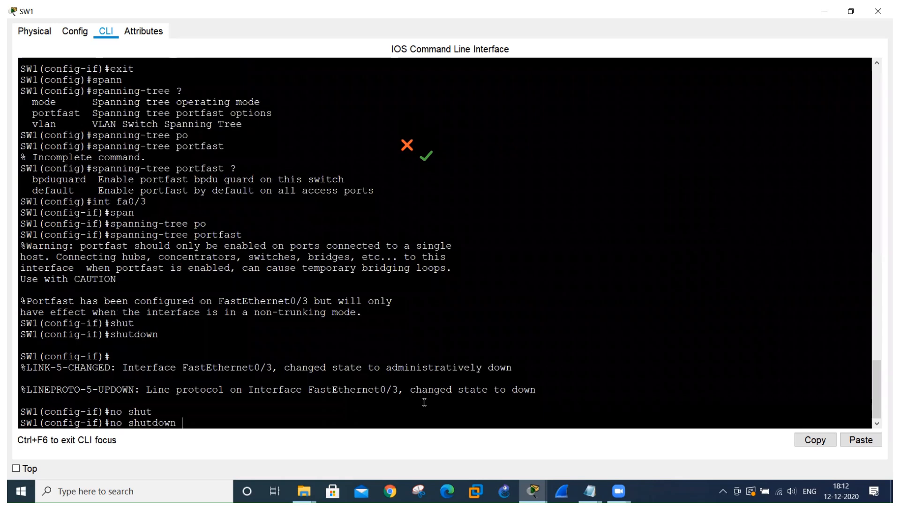
pyautogui.press('Return')
# Examine Fa0/3's link indicator in the topology and laptop 1.1.1.1's ping replies, and return to SW1's command line.
pyautogui.hotkey('alt', 'Tab')
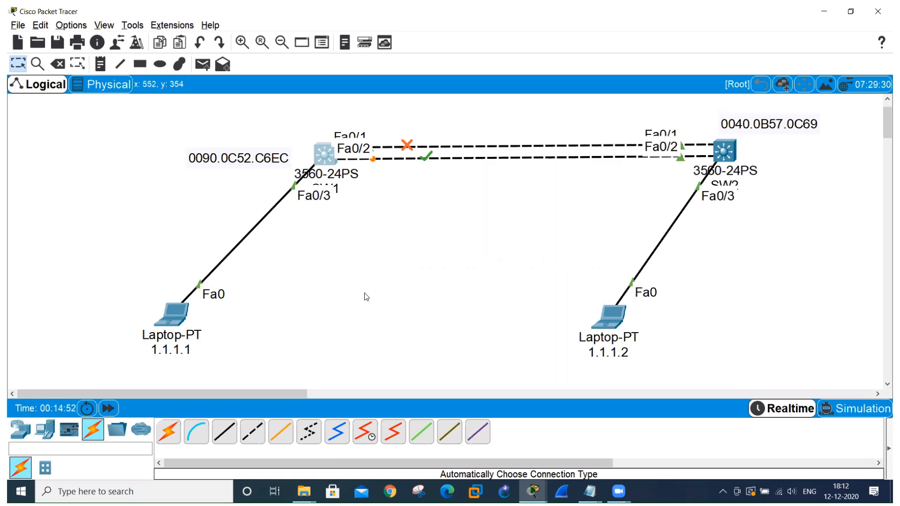
pyautogui.hotkey('alt', 'Tab')
pyautogui.hotkey('alt', 'Tab')
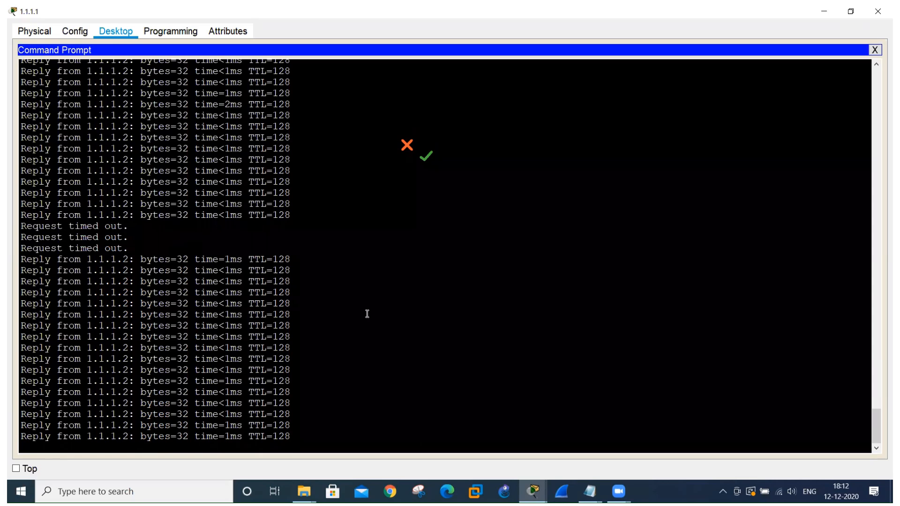
pyautogui.hotkey('alt', 'Tab')
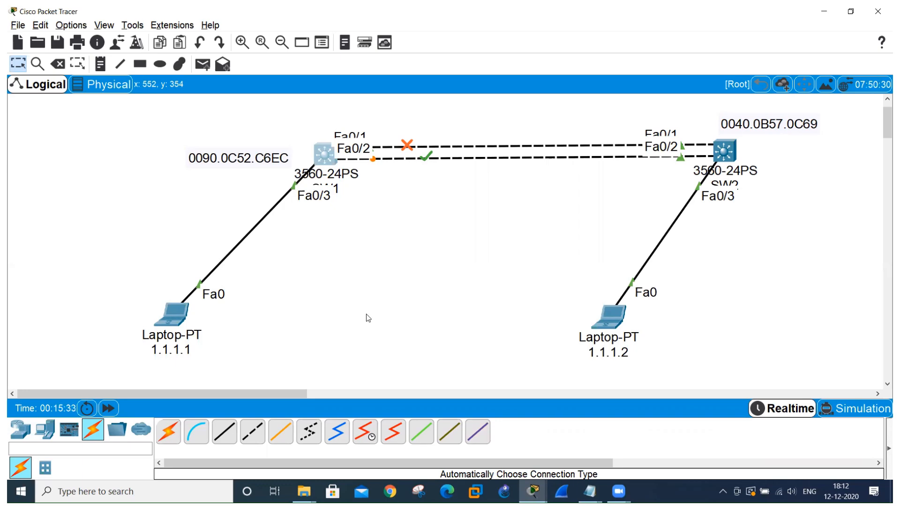
pyautogui.click(334, 153)
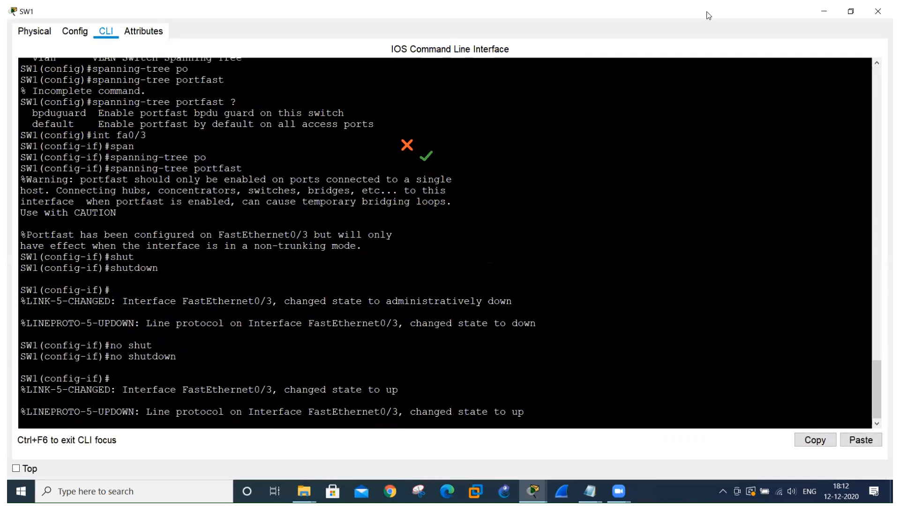
pyautogui.click(709, 16)
pyautogui.click(593, 92)
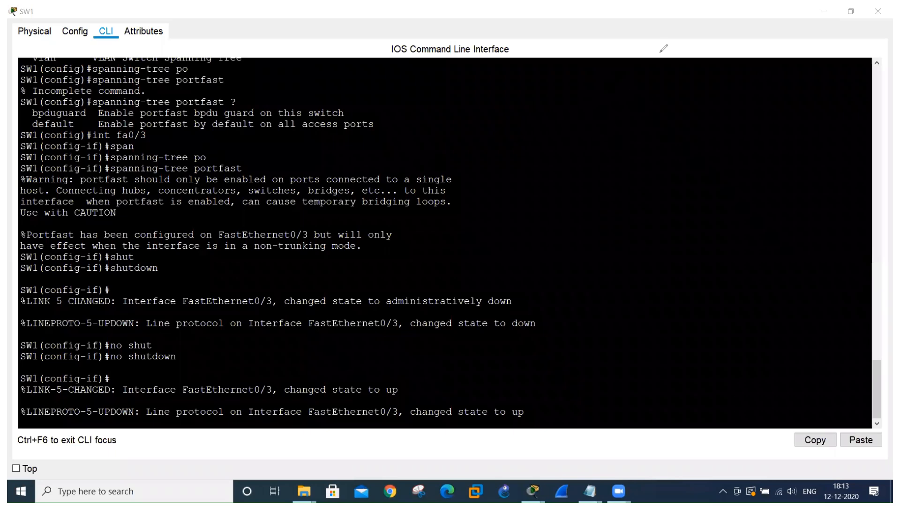
pyautogui.click(626, 53)
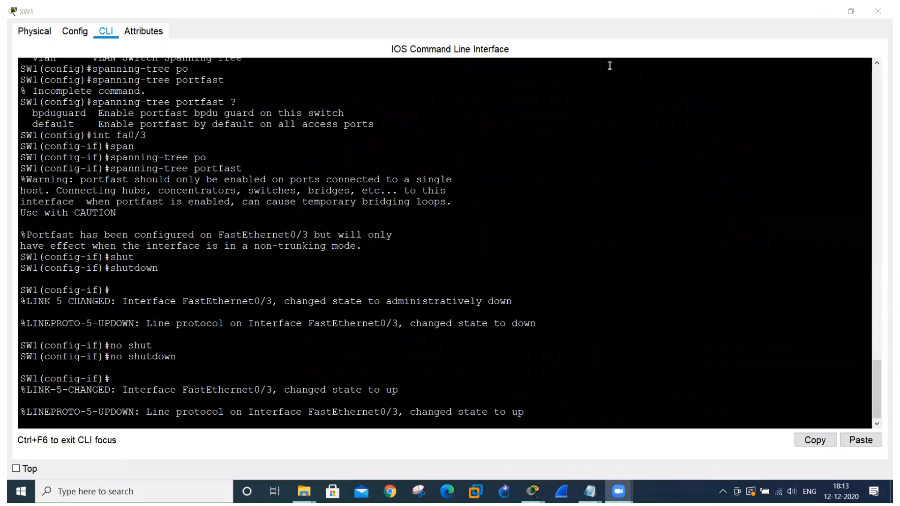
pyautogui.click(594, 45)
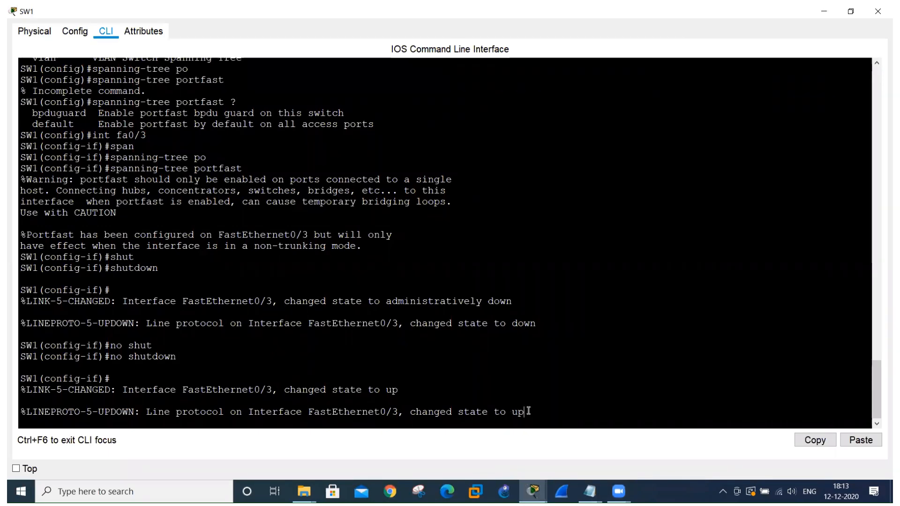
# Exit interface configuration on SW1, set its spanning-tree mode to rapid-pvst, and return to the topology.
pyautogui.press('Return')
pyautogui.press('Return')
pyautogui.press('Return')
pyautogui.write('exit')
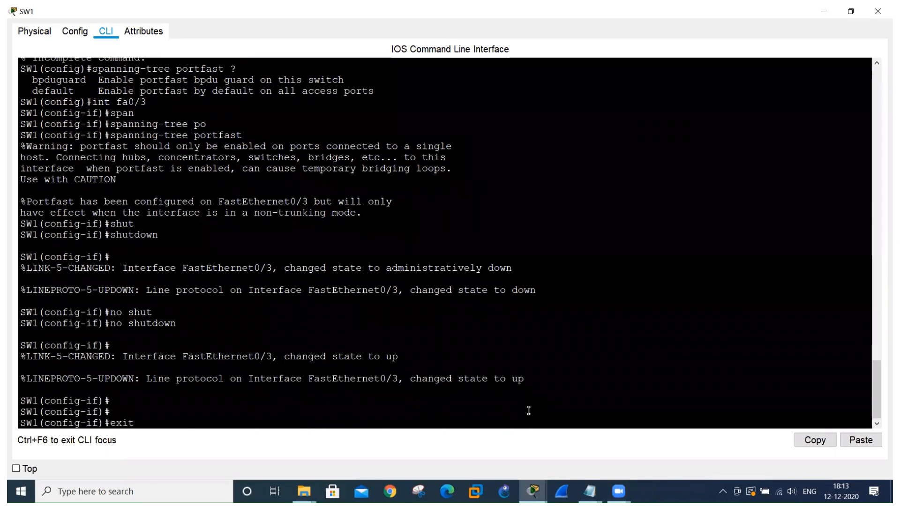
pyautogui.press('Return')
pyautogui.write('span')
pyautogui.press('Tab')
pyautogui.write('mo')
pyautogui.press('Tab')
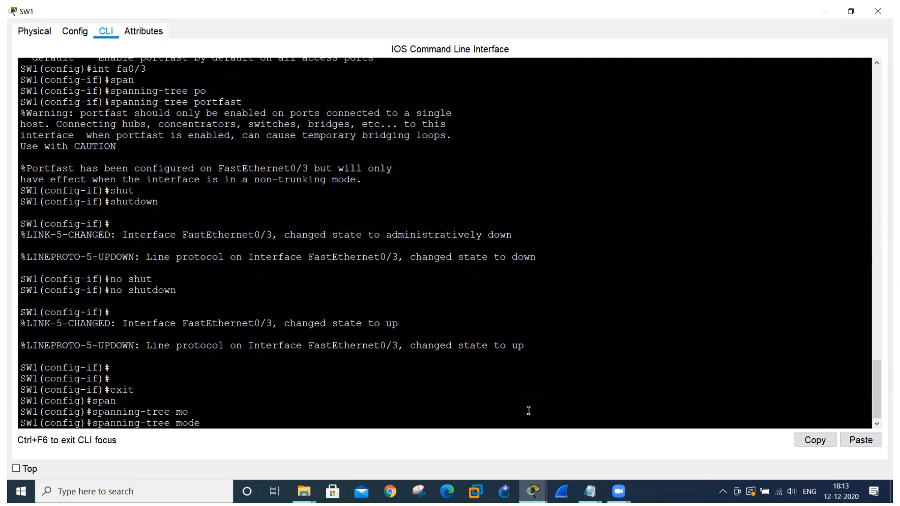
pyautogui.write('ra')
pyautogui.press('Tab')
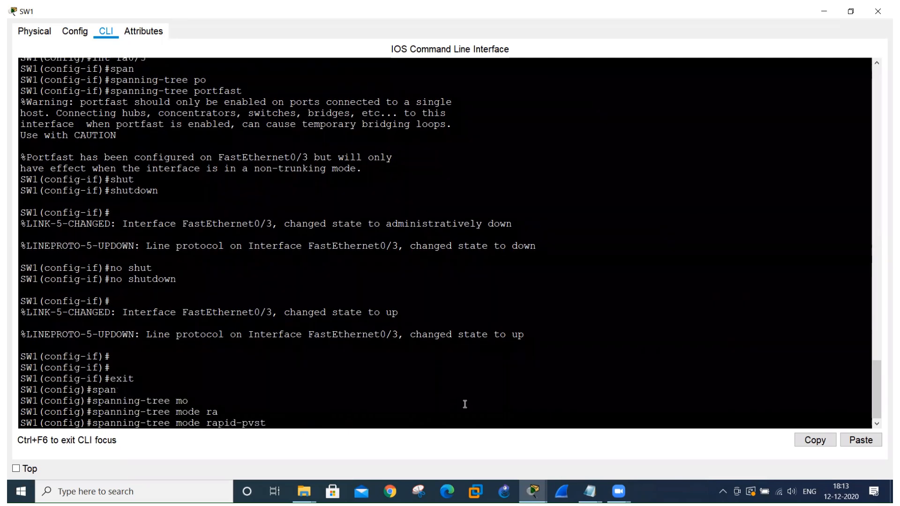
pyautogui.press('Return')
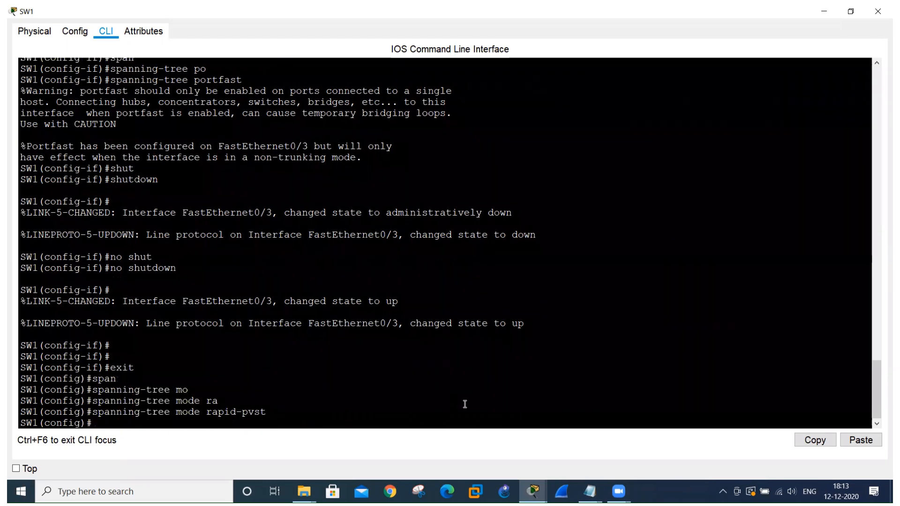
pyautogui.hotkey('alt', 'Tab')
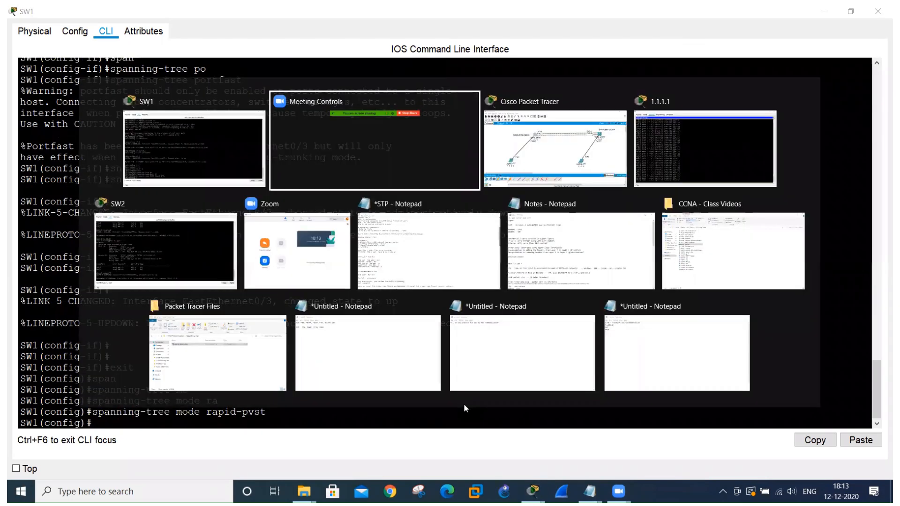
pyautogui.hotkey('alt', 'Tab')
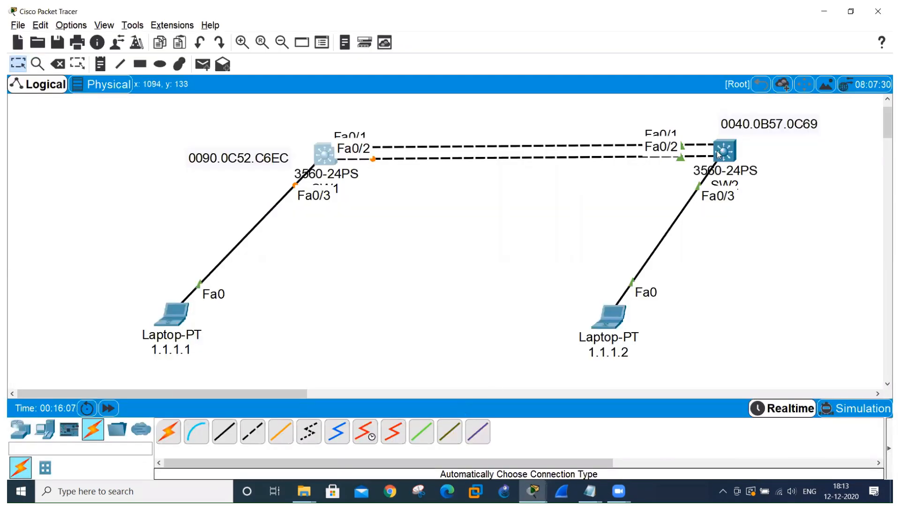
# Set SW2's spanning-tree mode to rapid-pvst in its global configuration.
pyautogui.click(720, 155)
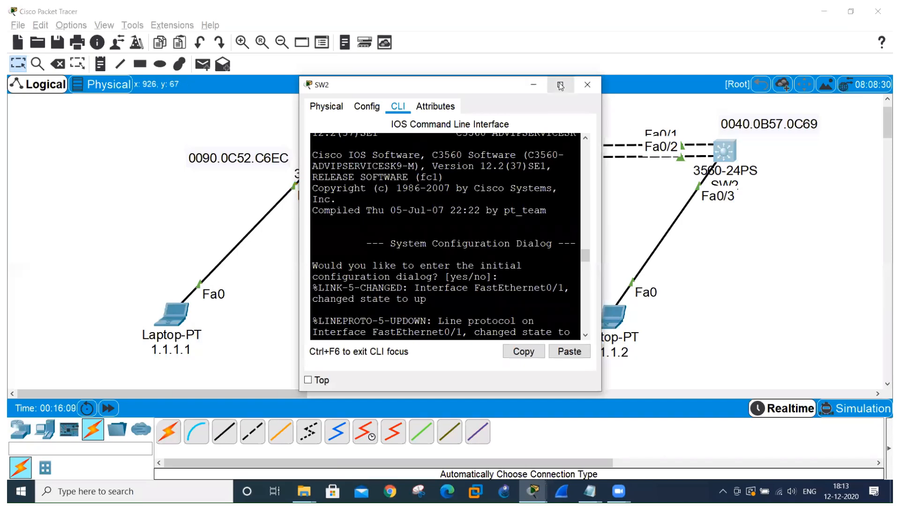
pyautogui.moveTo(560, 84); pyautogui.dragTo(307, 30)
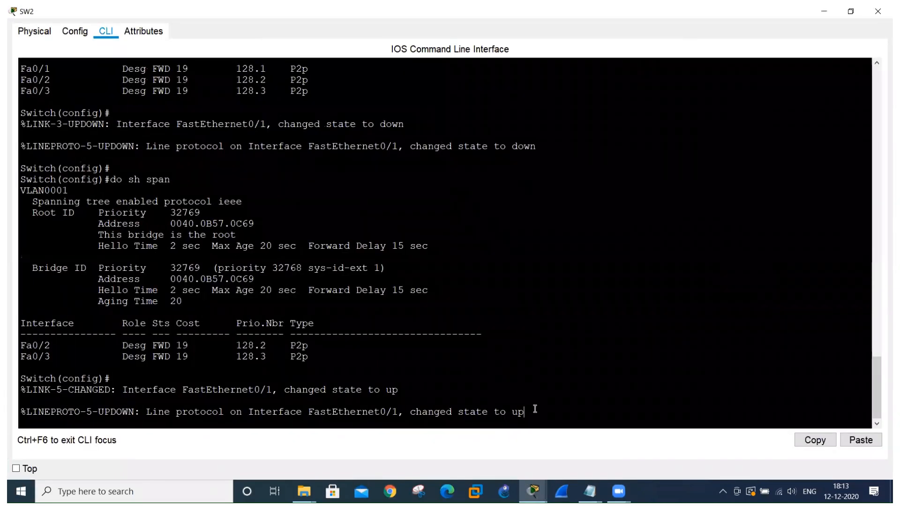
pyautogui.press('Return')
pyautogui.press('Return')
pyautogui.write('spann')
pyautogui.press('Tab')
pyautogui.write('m')
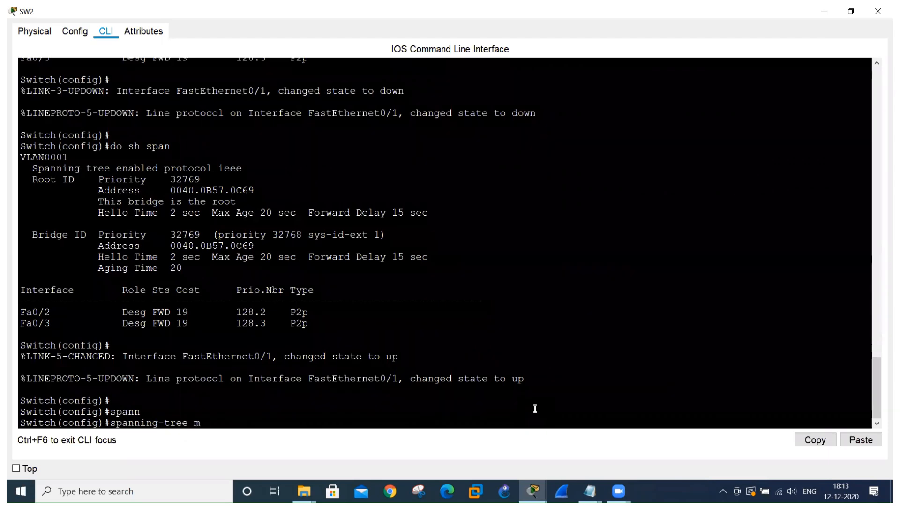
pyautogui.write('od')
pyautogui.press('Tab')
pyautogui.write('ra')
pyautogui.press('Tab')
pyautogui.press('Return')
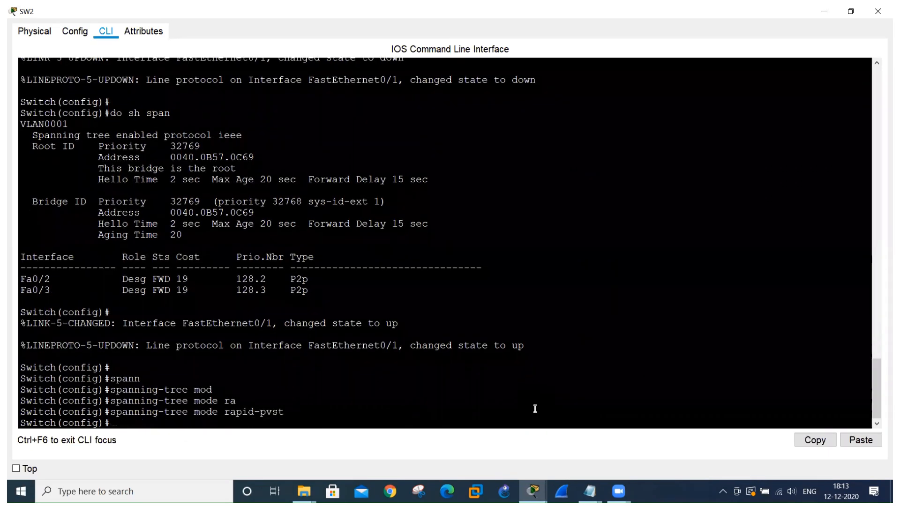
# Run do sh span on SW1 and examine which spanning-tree protocol is enabled.
pyautogui.hotkey('alt', 'Tab')
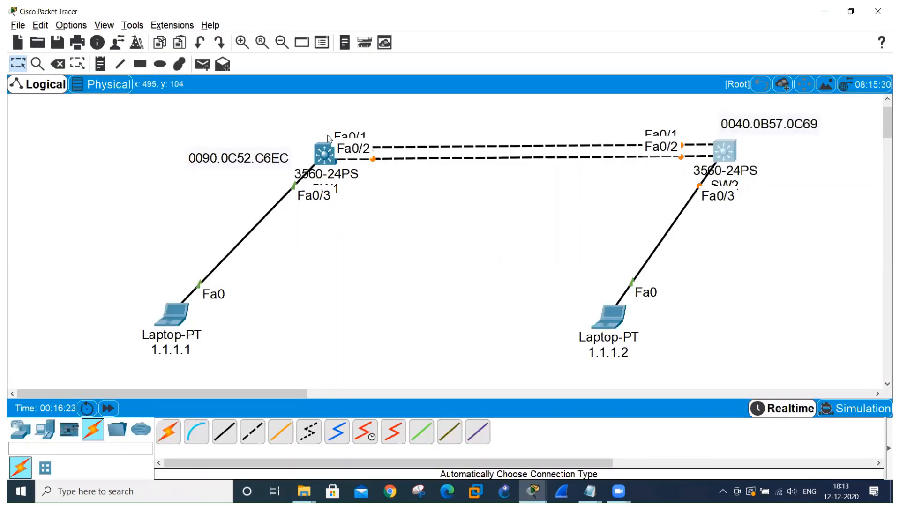
pyautogui.click(324, 153)
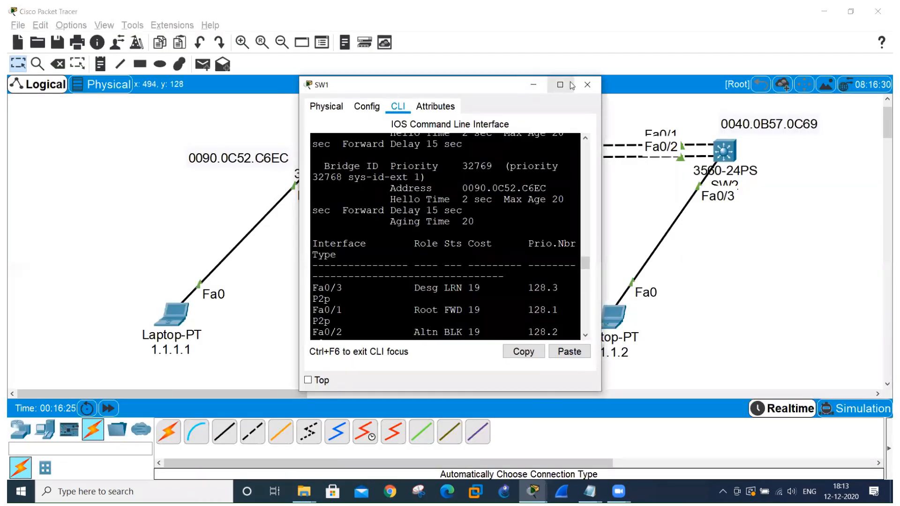
pyautogui.click(559, 85)
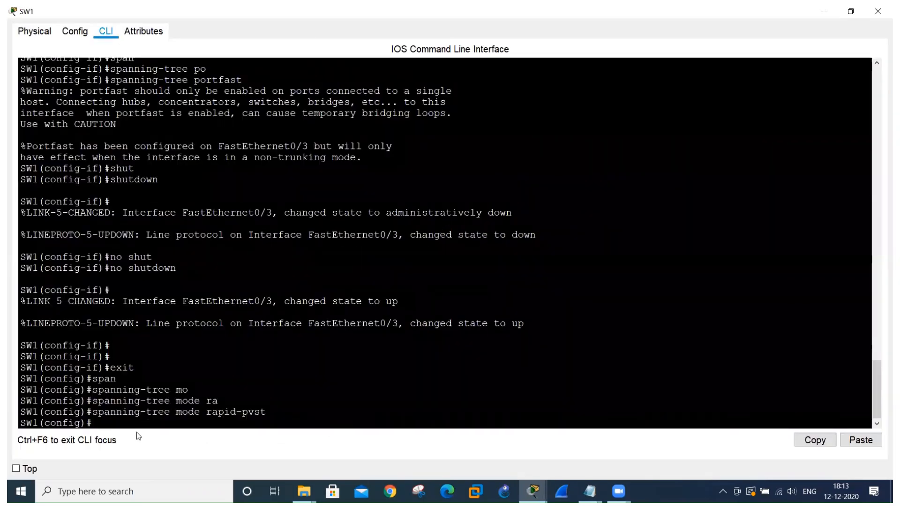
pyautogui.write('do sh span')
pyautogui.press('Return')
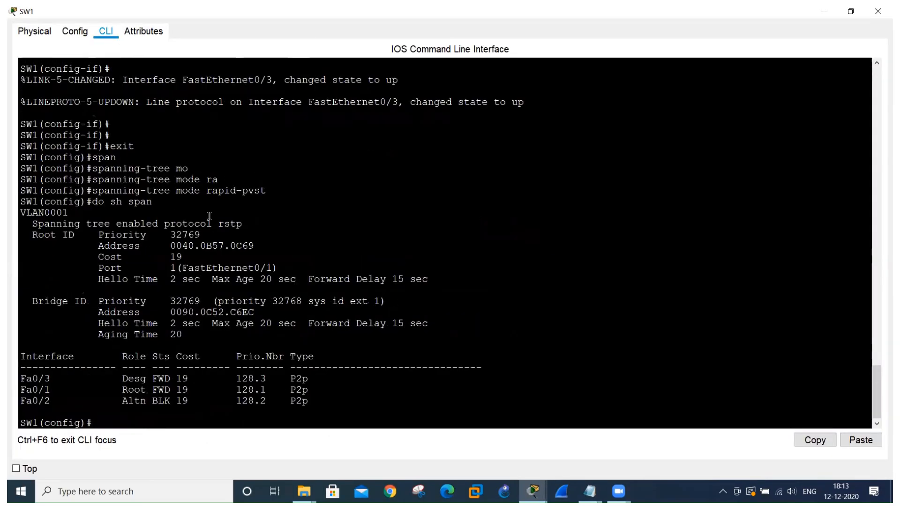
pyautogui.moveTo(218, 223); pyautogui.dragTo(244, 226)
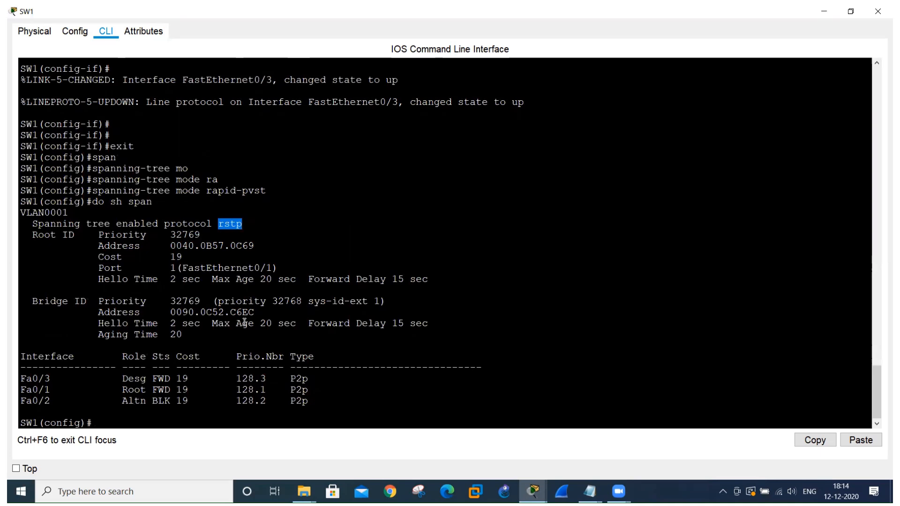
# Shut down interface Fa0/1 on SW1 and check the link indicators in the topology.
pyautogui.click(179, 420)
pyautogui.write('int fa0/1')
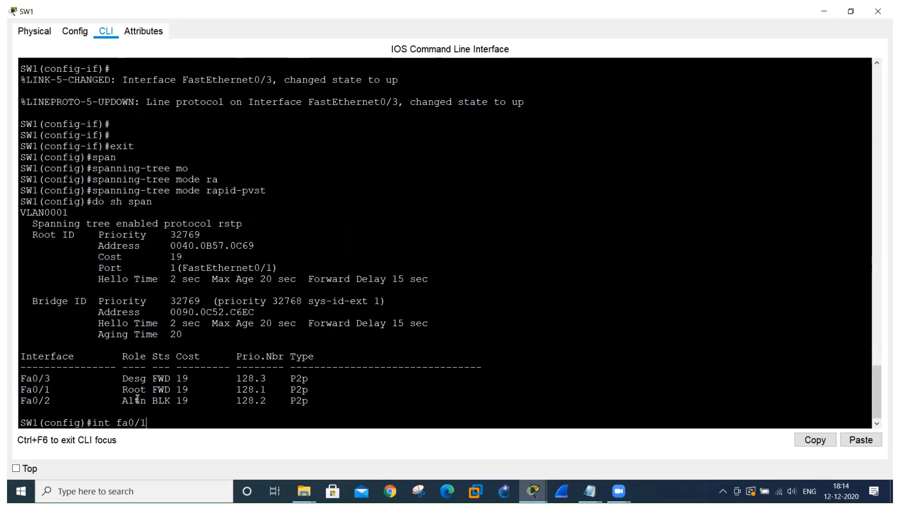
pyautogui.press('Return')
pyautogui.write('shutdown')
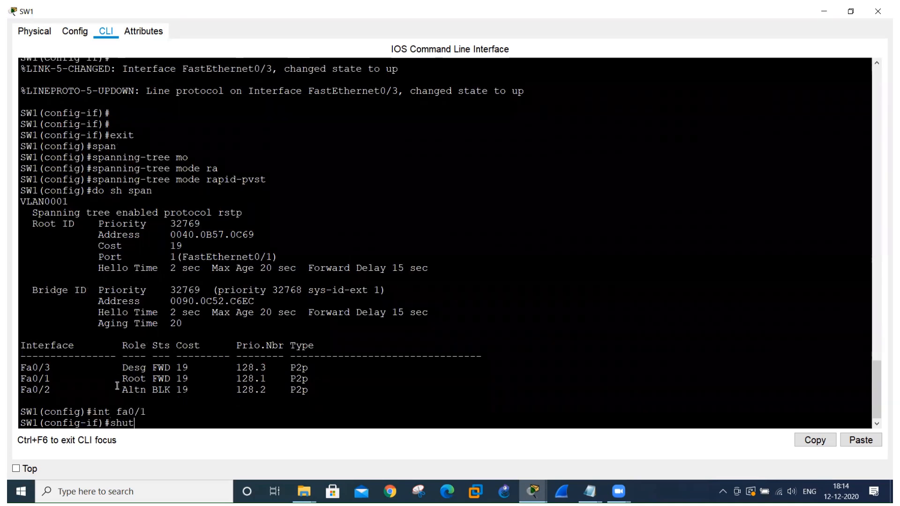
pyautogui.press('Tab')
pyautogui.press('Return')
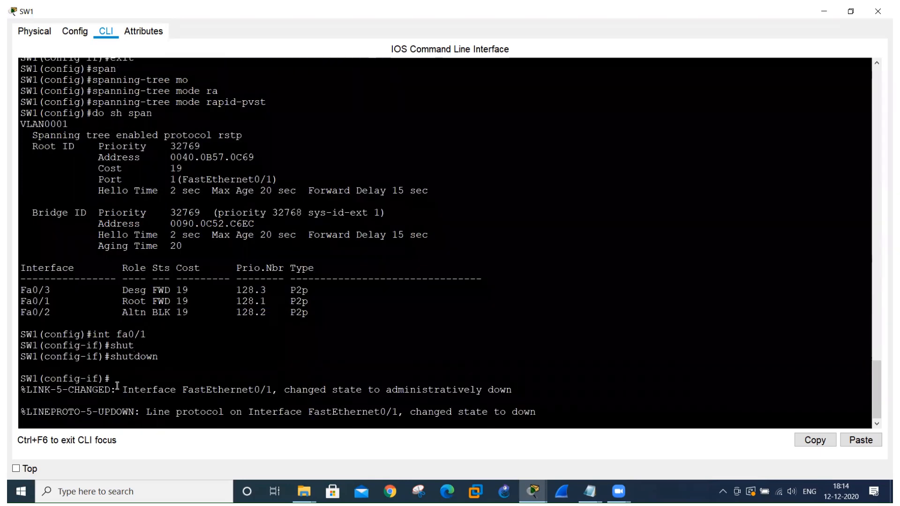
pyautogui.press('Return')
pyautogui.hotkey('alt', 'Tab')
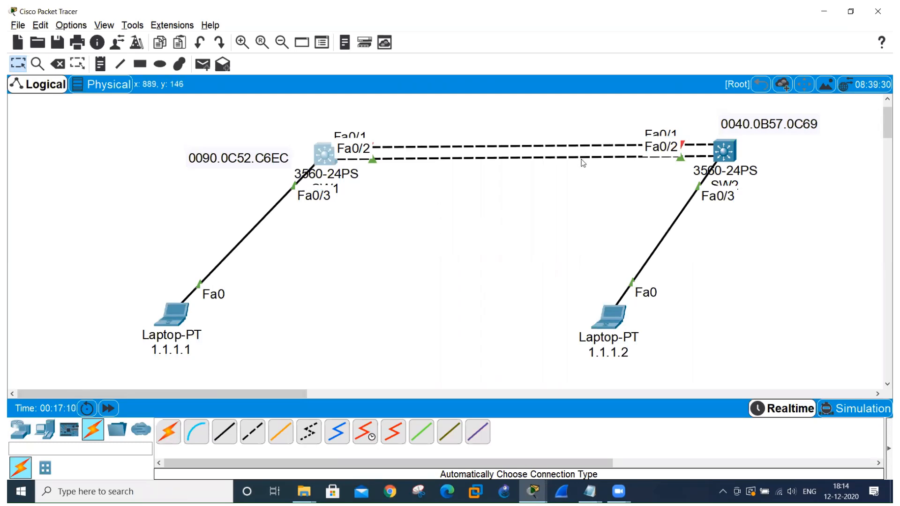
# Bring SW1's Fa0/1 back up with no shutdown and view the topology's link indicators.
pyautogui.hotkey('alt', 'Tab')
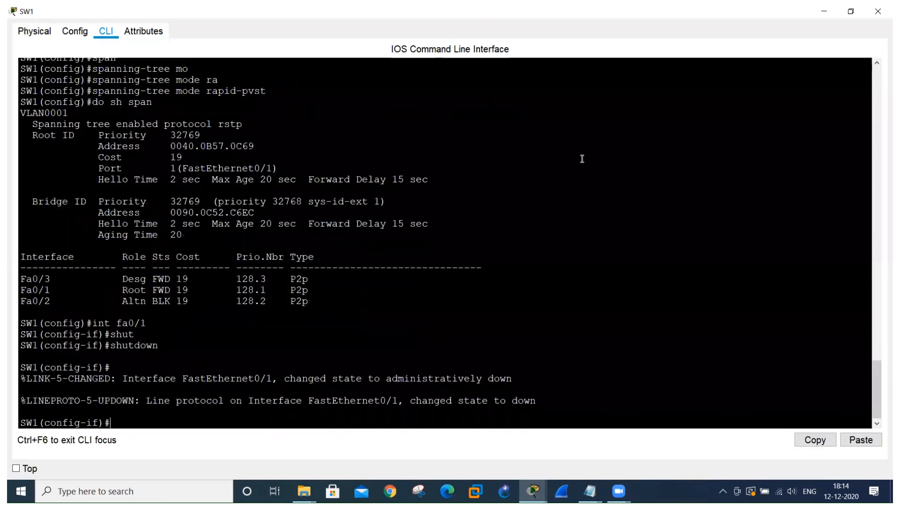
pyautogui.write('no shut')
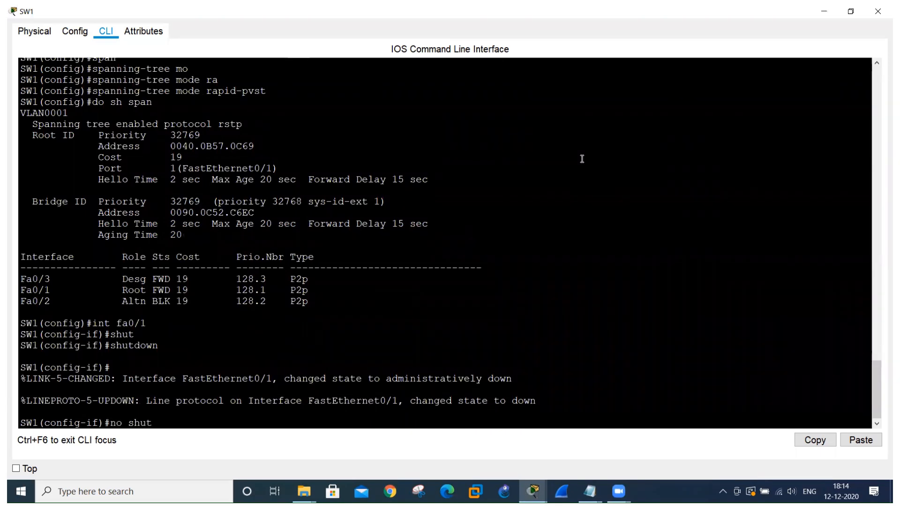
pyautogui.press('Return')
pyautogui.press('Return')
pyautogui.hotkey('alt', 'Tab')
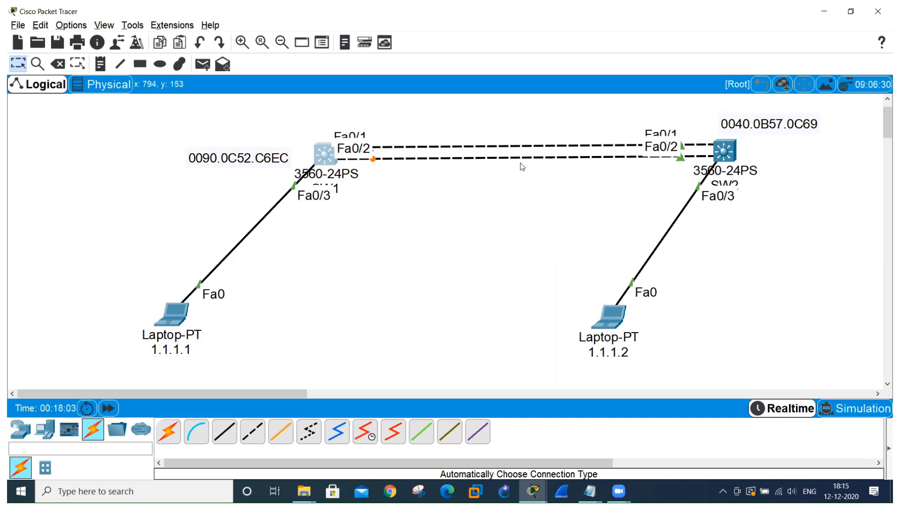
# Shut down SW1's Fa0/1 once more and watch the Fa0/2 link's failover in the topology.
pyautogui.hotkey('alt', 'Tab')
pyautogui.press('Up')
pyautogui.press('Up')
pyautogui.press('Up')
pyautogui.press('Up')
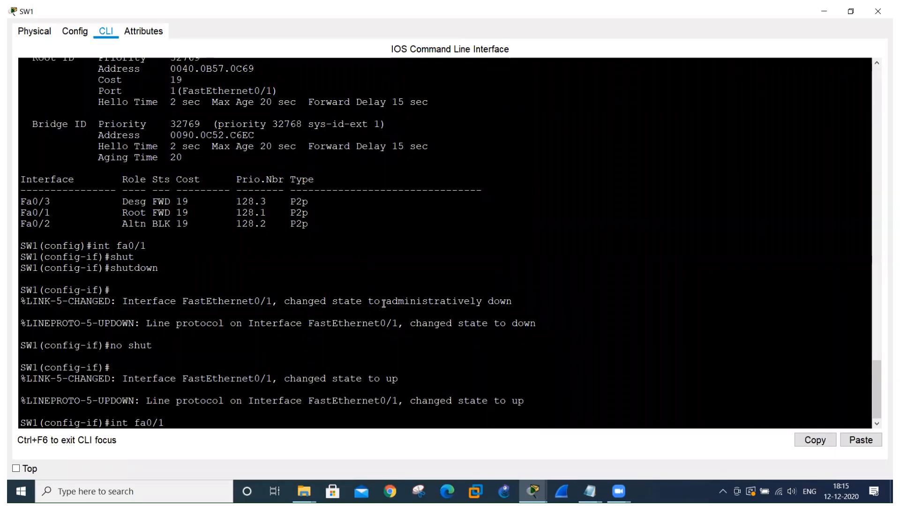
pyautogui.press('Return')
pyautogui.write('shut')
pyautogui.press('Return')
pyautogui.hotkey('alt', 'Tab')
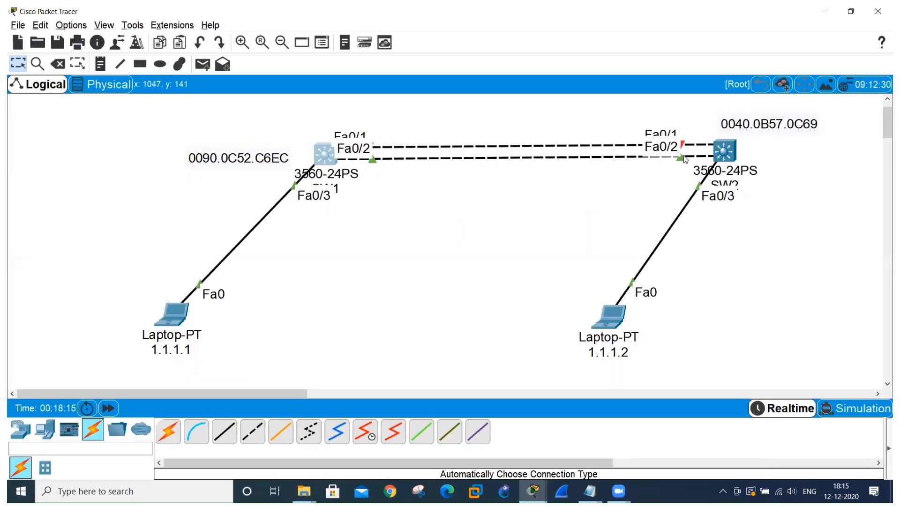
# Examine the running ping replies from 1.1.1.2 in laptop 1.1.1.1's command prompt.
pyautogui.hotkey('alt', 'Tab')
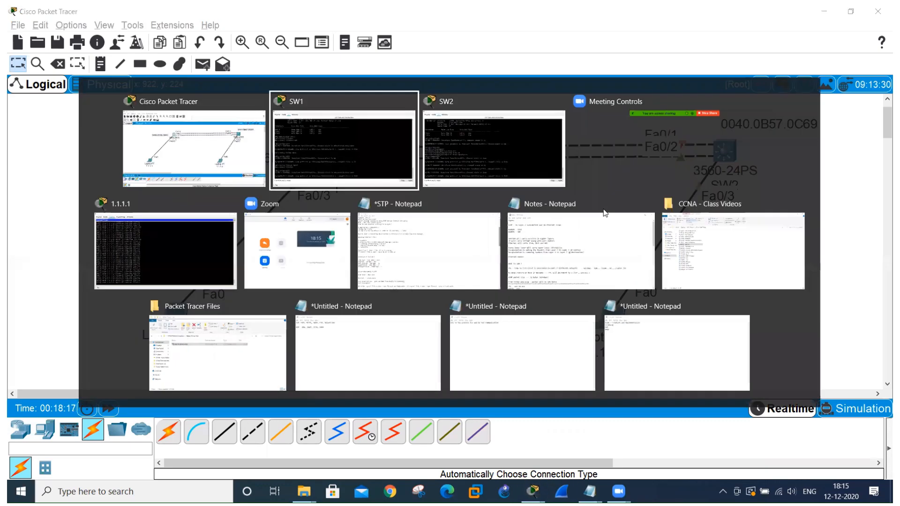
pyautogui.hotkey('alt', 'Tab')
pyautogui.hotkey('alt', 'Tab')
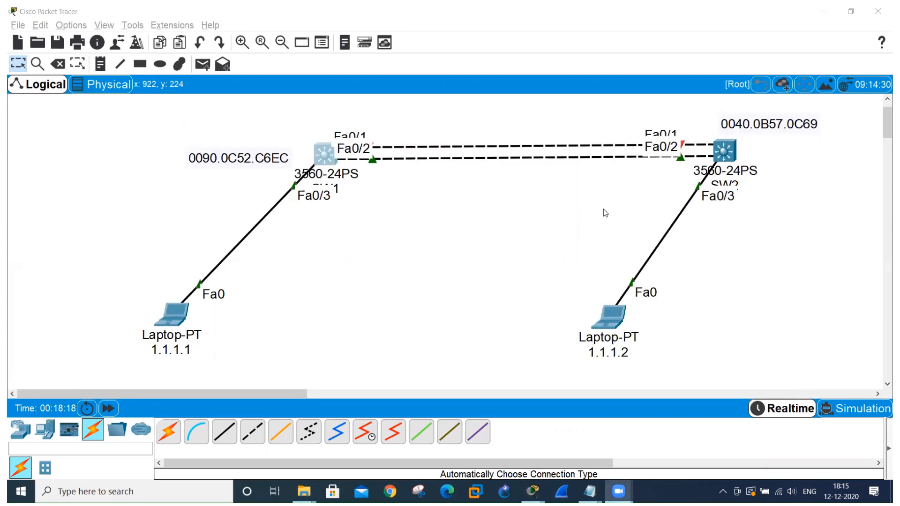
pyautogui.hotkey('alt', 'Tab')
pyautogui.hotkey('alt', 'Tab')
pyautogui.hotkey('alt', 'Tab')
pyautogui.hotkey('alt', 'Tab')
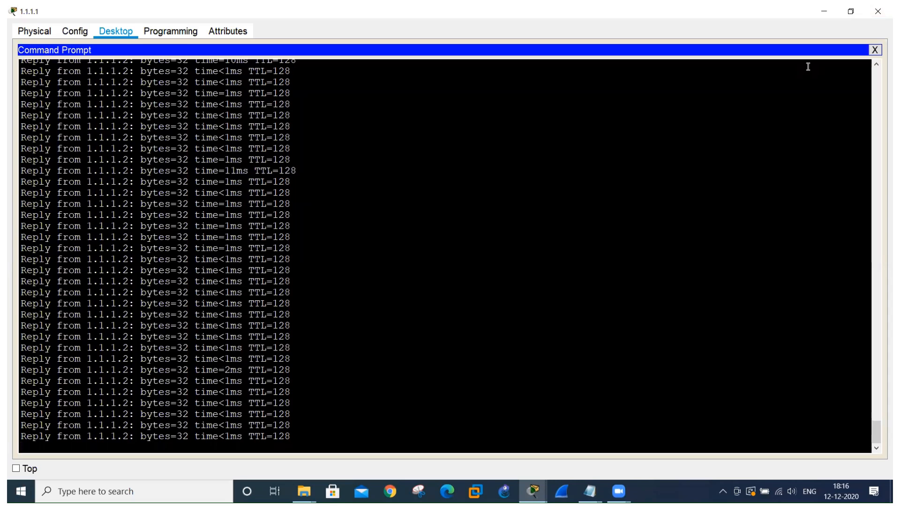
pyautogui.hotkey('alt', 'Tab')
pyautogui.hotkey('alt', 'Tab')
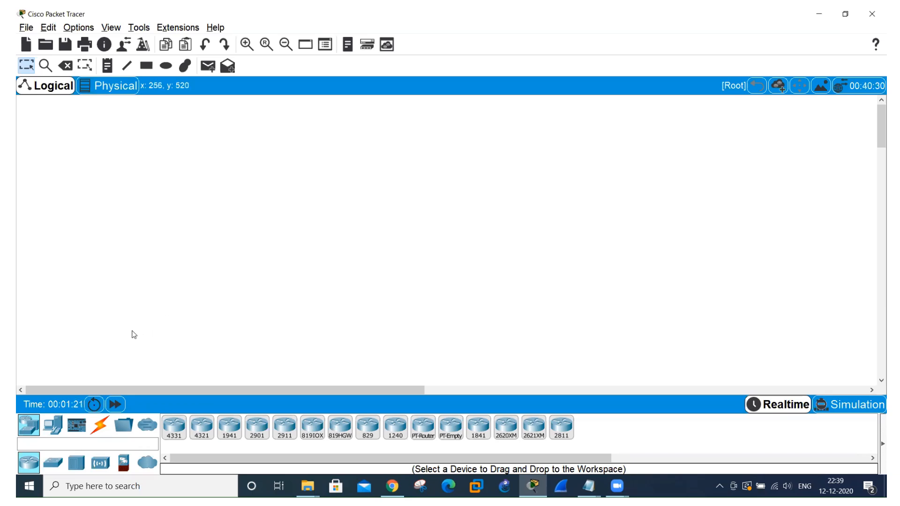
# Place two 3560-24PS multilayer switches side by side in the empty workspace.
pyautogui.click(53, 467)
pyautogui.click(259, 429)
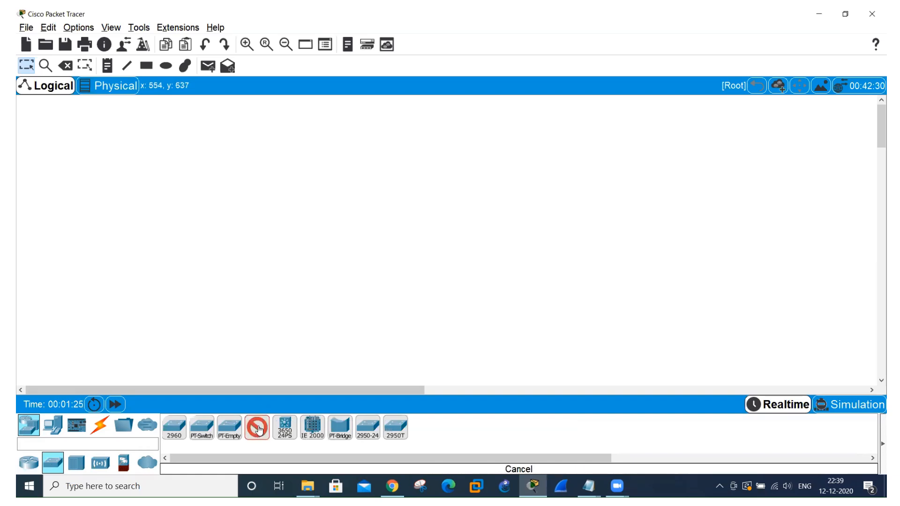
pyautogui.click(201, 154)
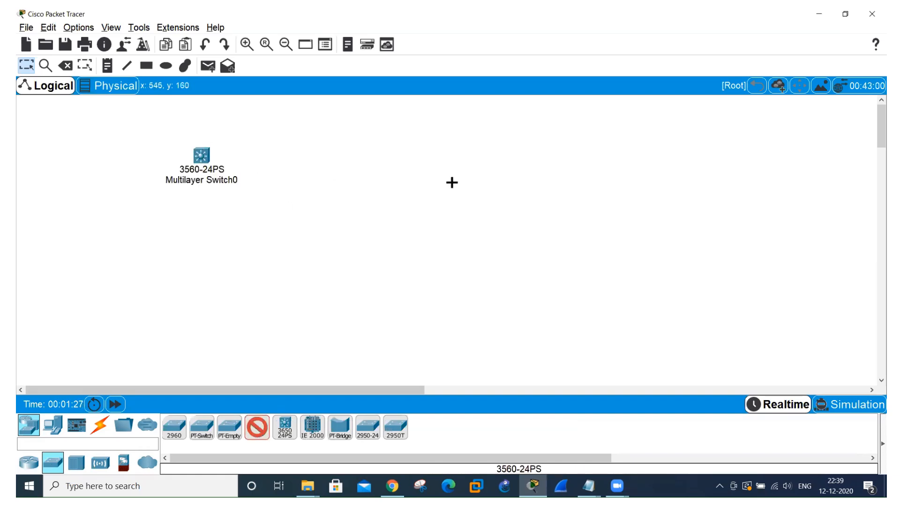
pyautogui.click(547, 157)
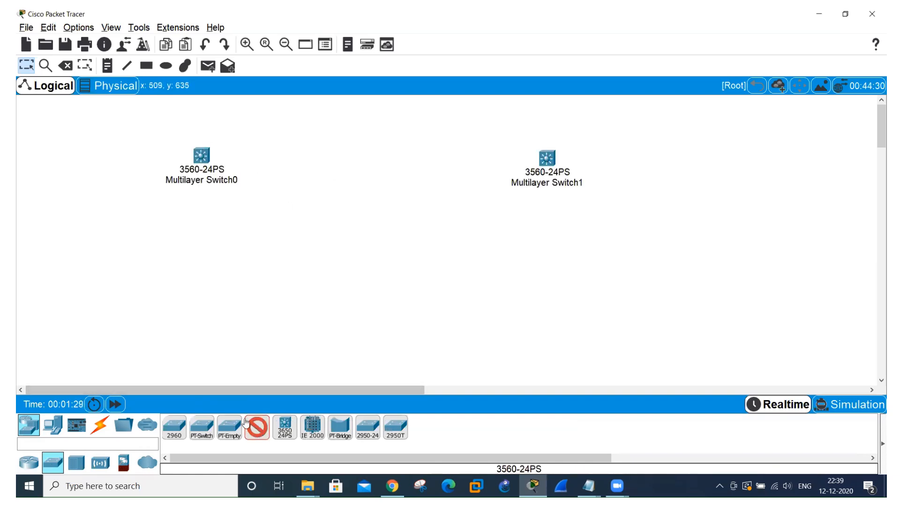
pyautogui.click(257, 428)
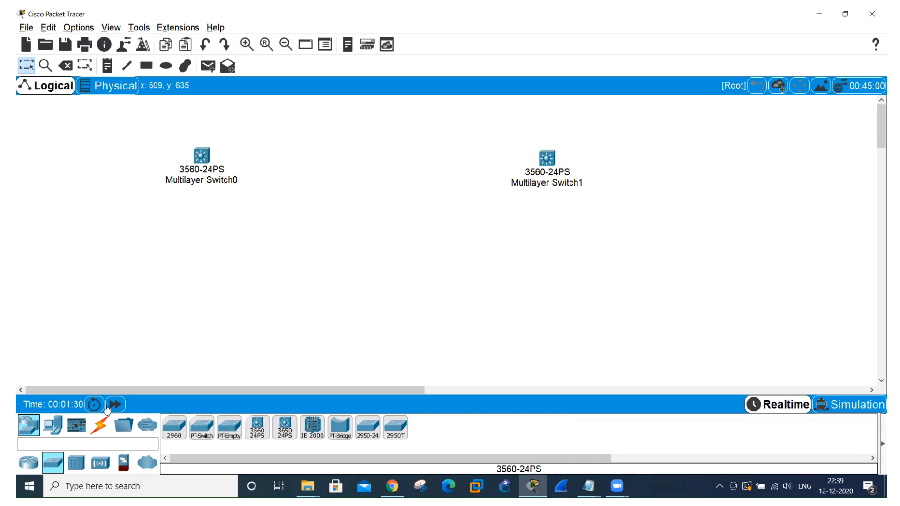
# Connect the two 3560 switches with four automatically chosen links, using ports Fa0/1 through Fa0/4 on each.
pyautogui.click(98, 428)
pyautogui.click(174, 428)
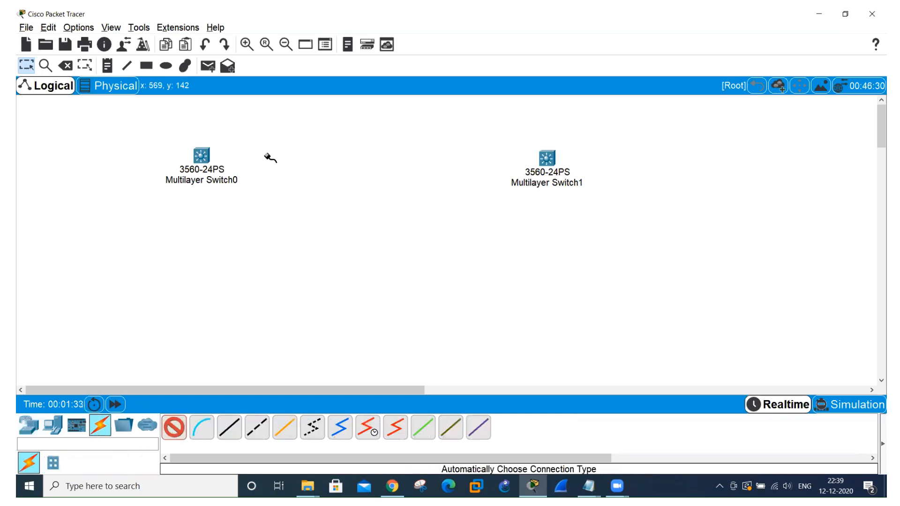
pyautogui.click(201, 155)
pyautogui.click(547, 158)
pyautogui.click(200, 156)
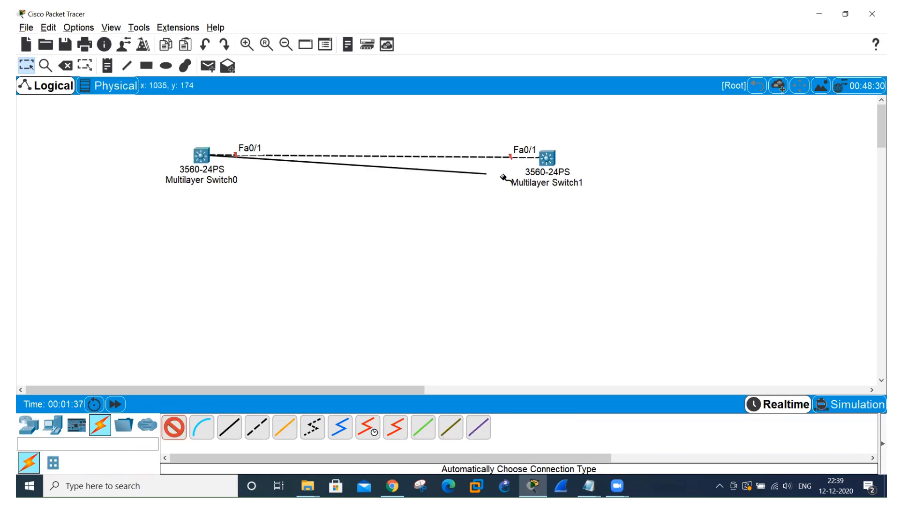
pyautogui.click(547, 160)
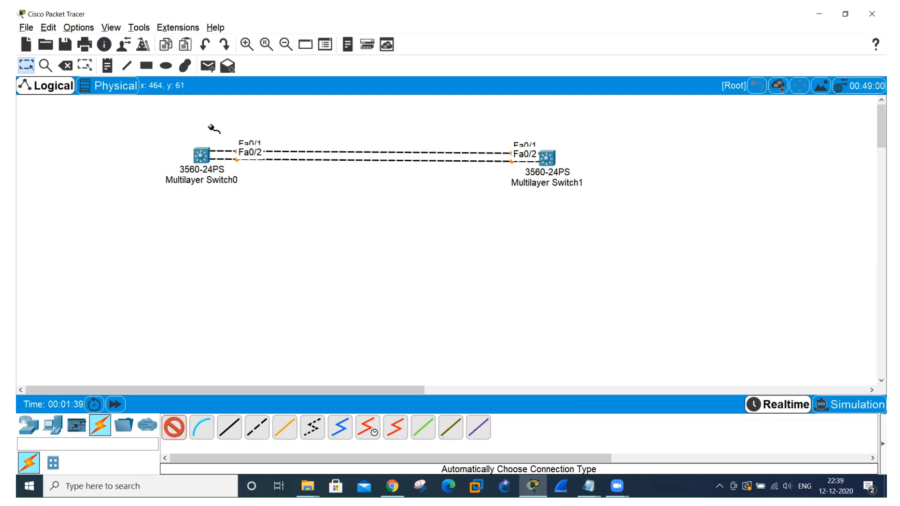
pyautogui.click(204, 156)
pyautogui.click(547, 159)
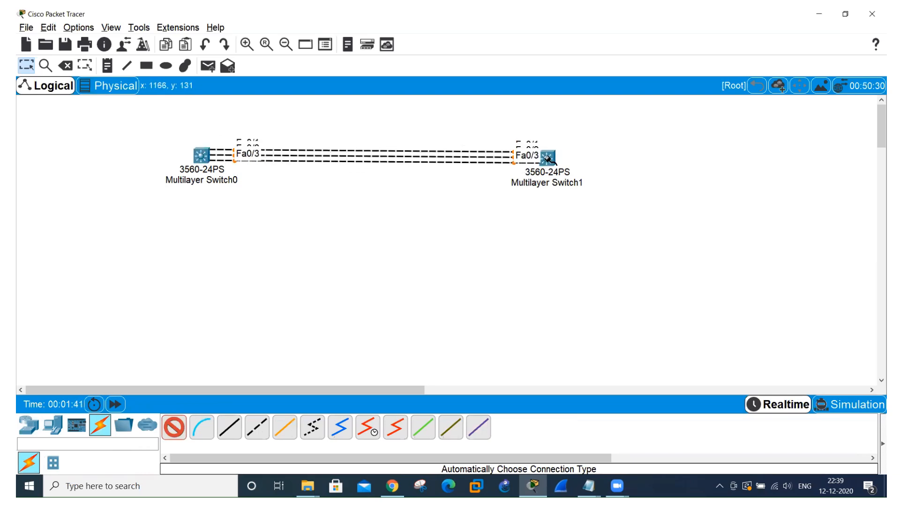
pyautogui.click(203, 156)
pyautogui.click(548, 159)
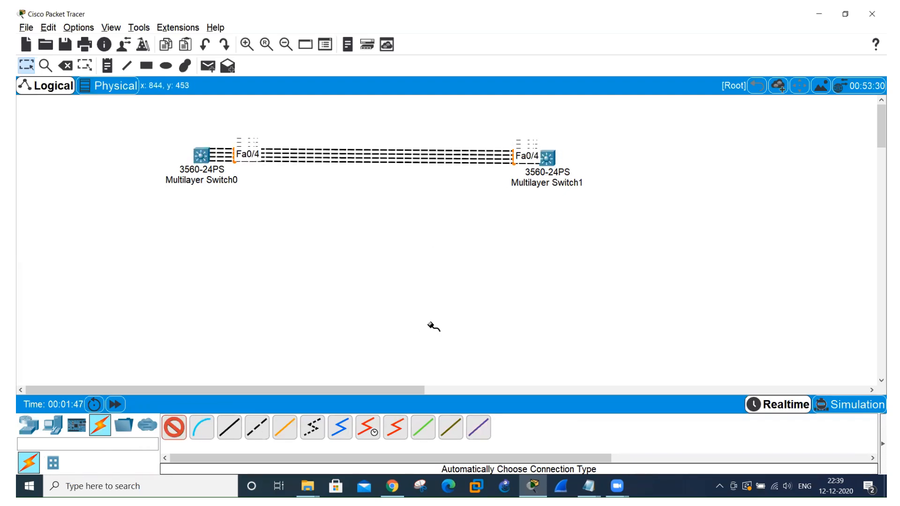
pyautogui.click(173, 431)
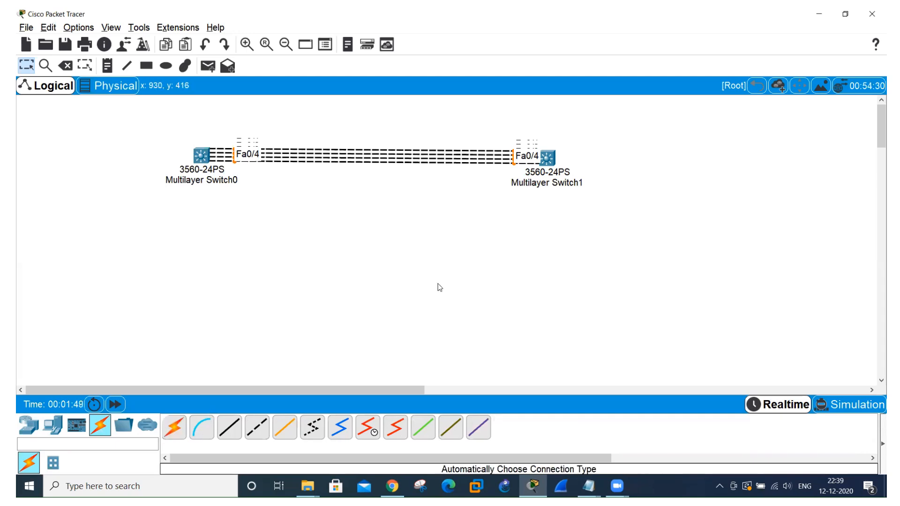
# Rearrange the switches diagonally, with Multilayer Switch0 at the upper left and Multilayer Switch1 at the lower right of the topology.
pyautogui.scroll(4, 438, 283)
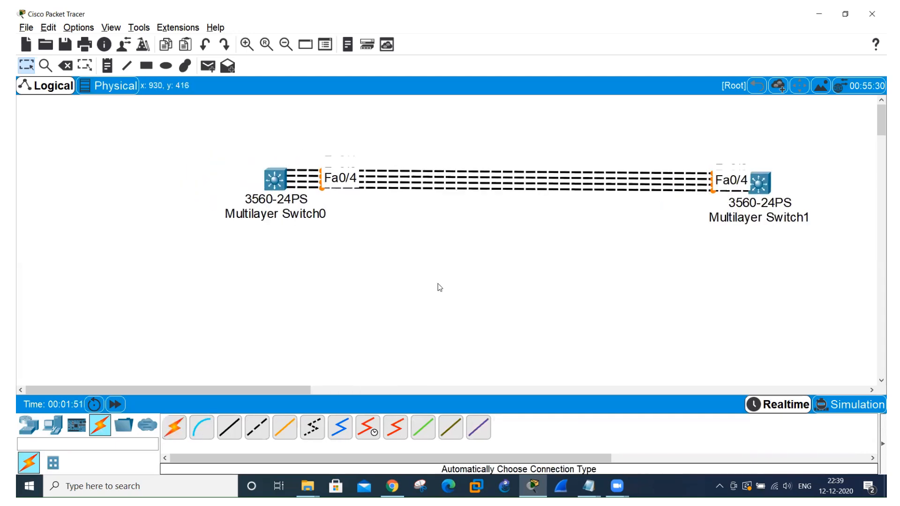
pyautogui.moveTo(760, 188); pyautogui.dragTo(681, 271)
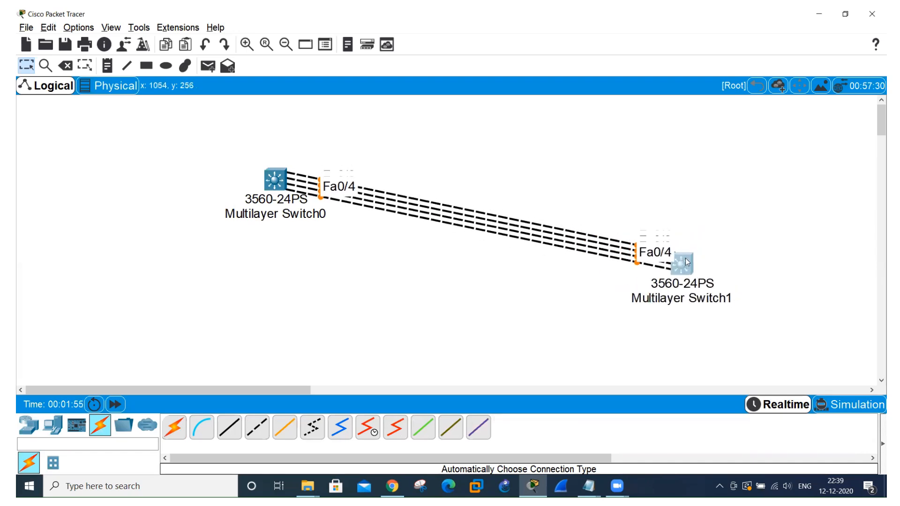
pyautogui.moveTo(280, 181); pyautogui.dragTo(203, 158)
pyautogui.moveTo(682, 266); pyautogui.dragTo(615, 277)
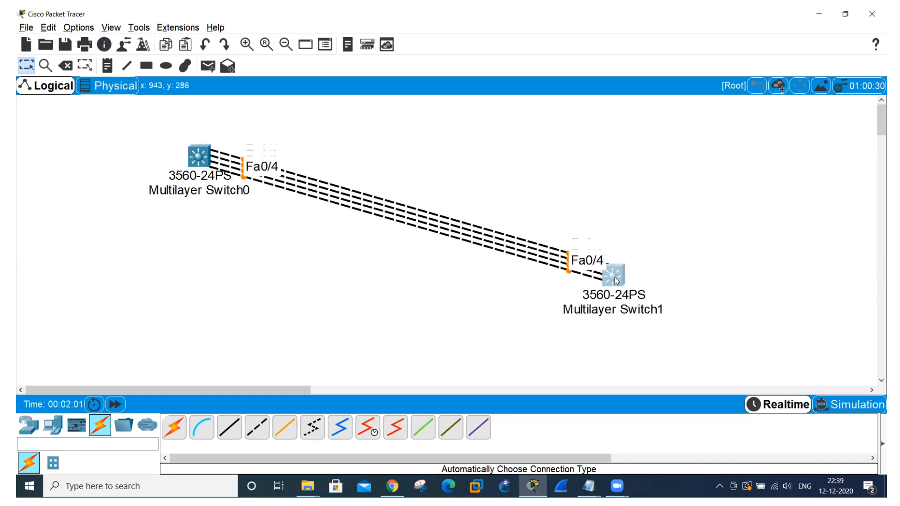
# Annotate the area below Multilayer Switch0 with "Etherchannel is the aggregation of similar links into 1 single logical link".
pyautogui.scroll(1, 614, 277)
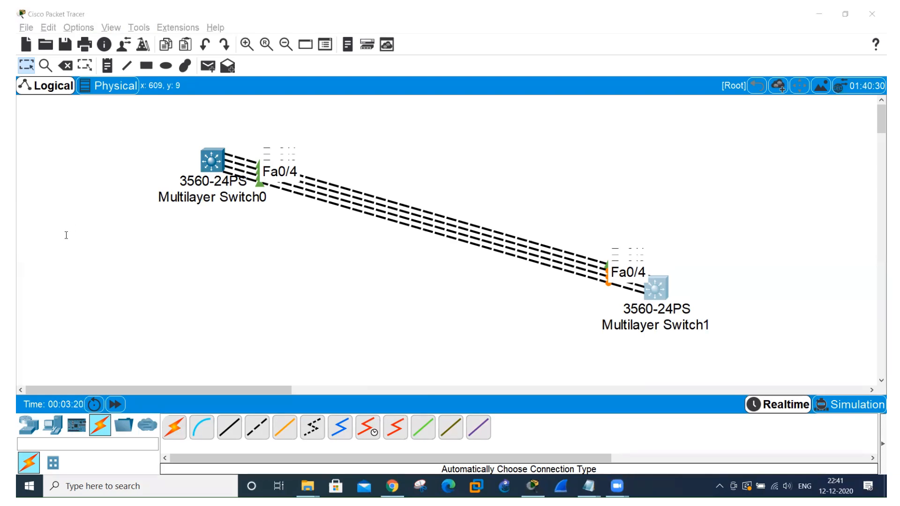
pyautogui.click(36, 277)
pyautogui.write('E')
pyautogui.press('BackSpace')
pyautogui.write('Etherchannel ')
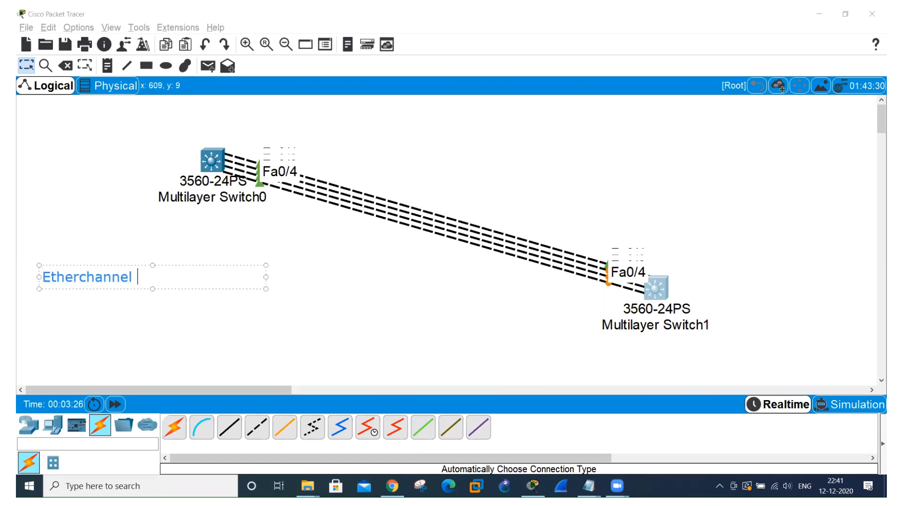
pyautogui.write('is the aggregation ')
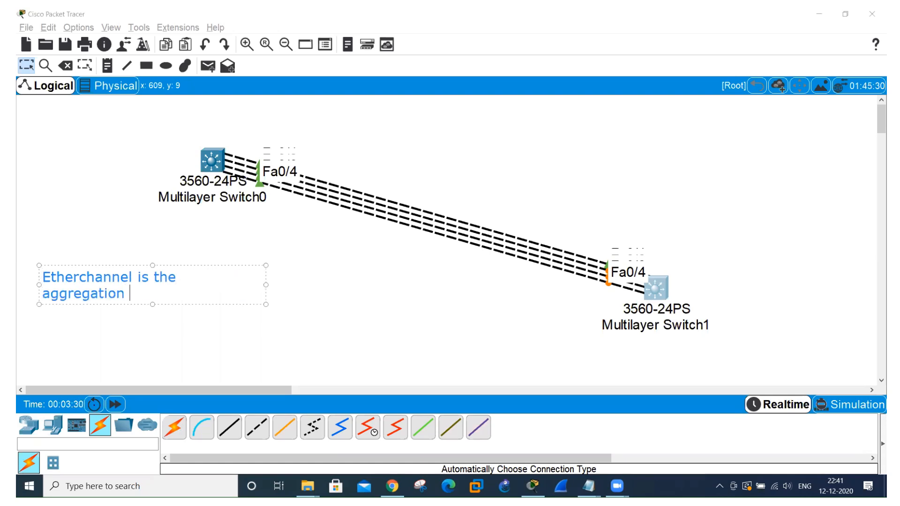
pyautogui.write('os')
pyautogui.write('f siml')
pyautogui.press('BackSpace')
pyautogui.write('ilar ')
pyautogui.write('links into ')
pyautogui.write('1 single lo')
pyautogui.write('gical link')
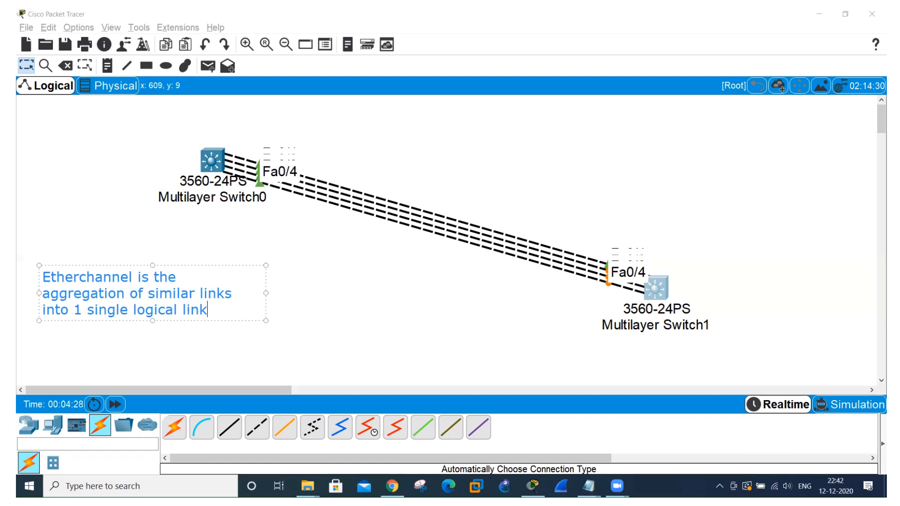
# Add a new line reading "L2 and L3" to the Etherchannel annotation and finish the text.
pyautogui.press('Return')
pyautogui.write('L2 and ')
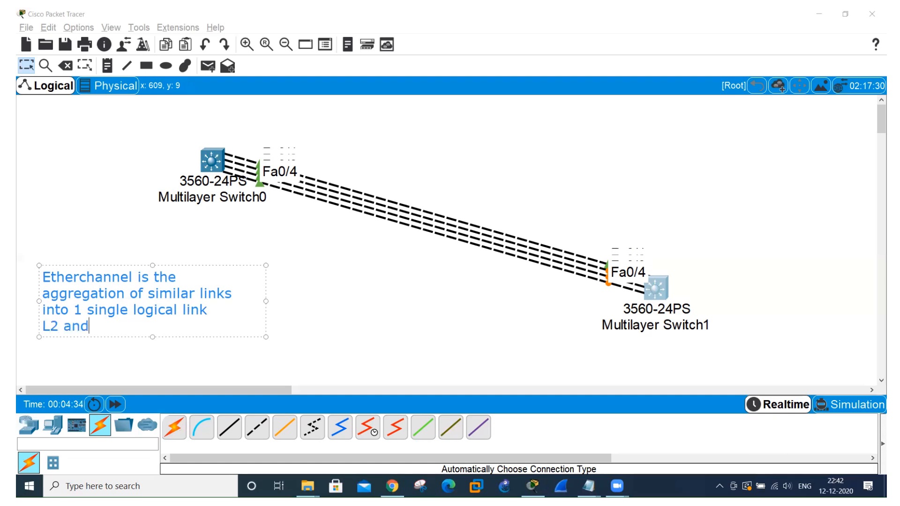
pyautogui.write('L3')
pyautogui.click(437, 98)
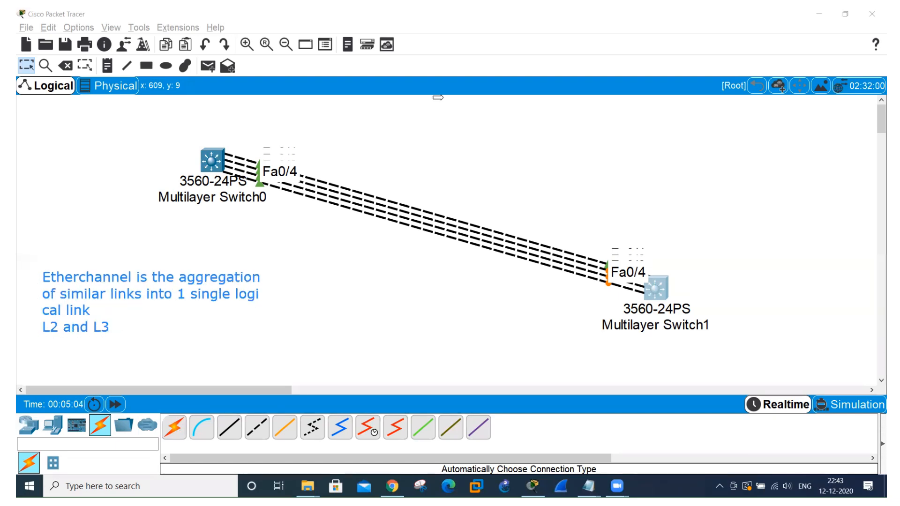
# Point out the parallel links and Multilayer Switch0 with the annotation arrow, leaving it beside the switch.
pyautogui.click(248, 148)
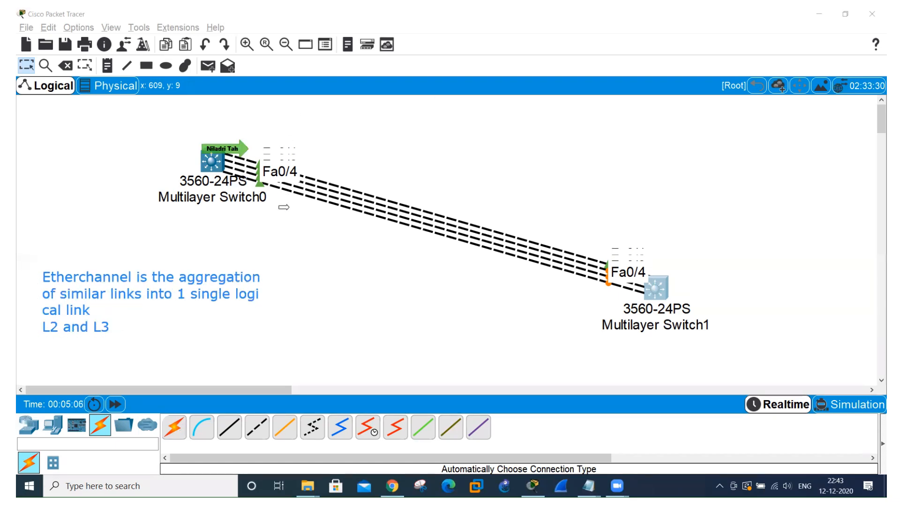
pyautogui.click(313, 193)
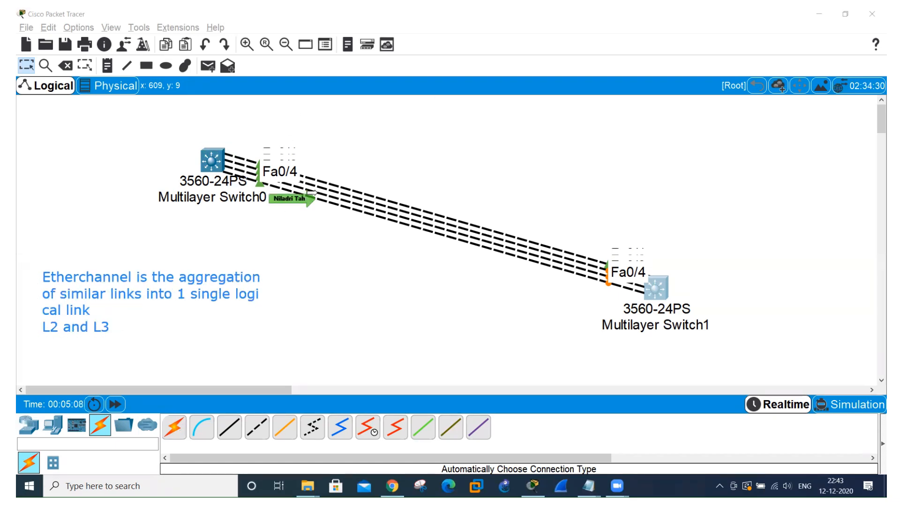
pyautogui.click(315, 175)
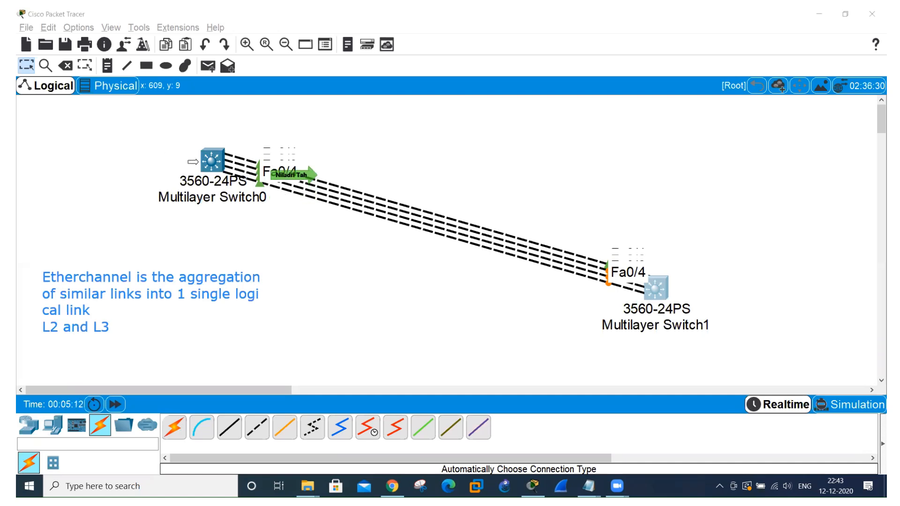
pyautogui.click(193, 162)
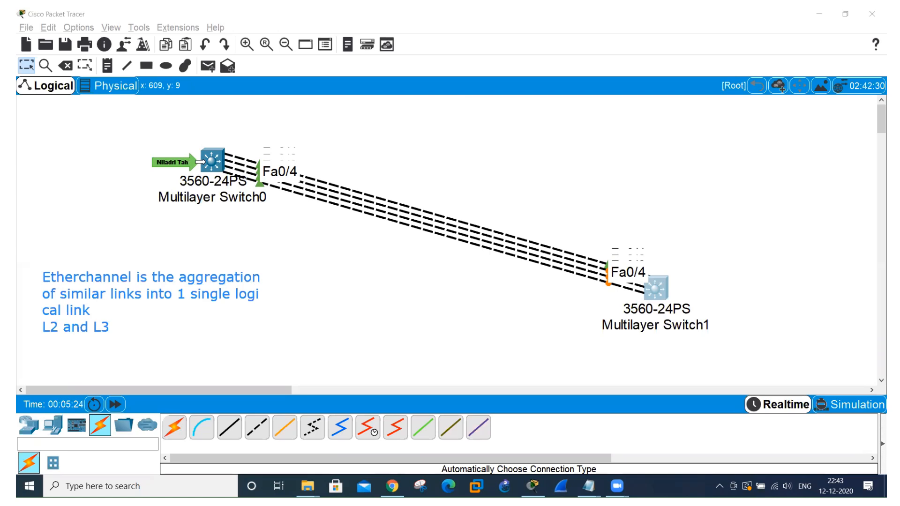
# Add the annotation "LACP" beside the "L2 and L3" line and clear all annotations from the screen.
pyautogui.moveTo(182, 163)
pyautogui.click(124, 325)
pyautogui.write('LACP')
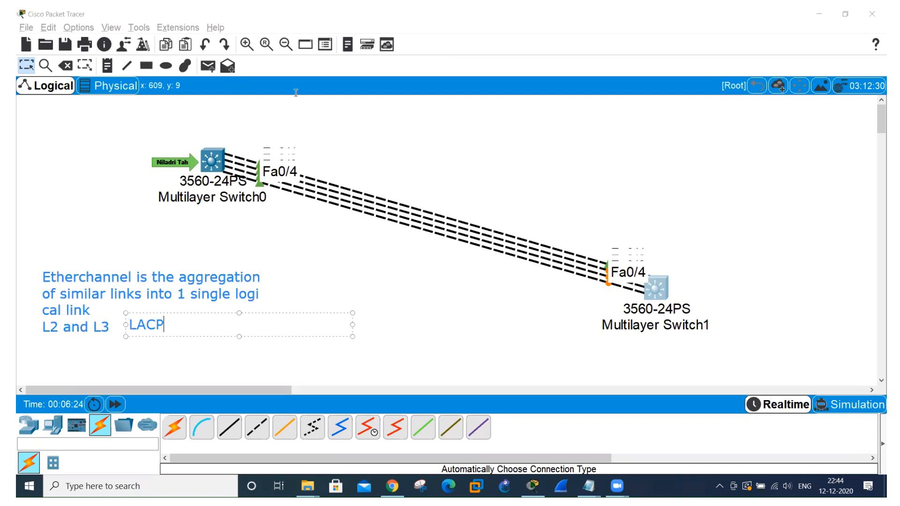
pyautogui.click(649, 51)
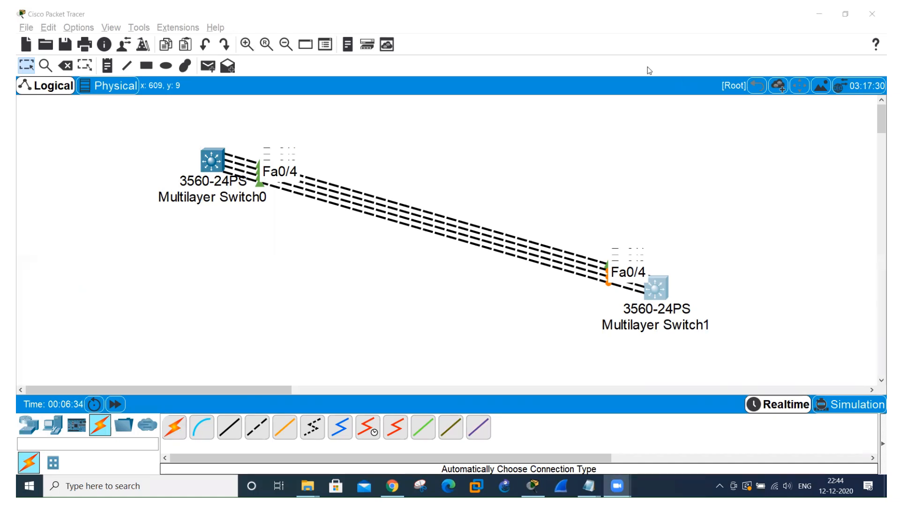
# Hide the bottom toolbar to enlarge the topology workspace.
pyautogui.click(111, 28)
pyautogui.moveTo(132, 54)
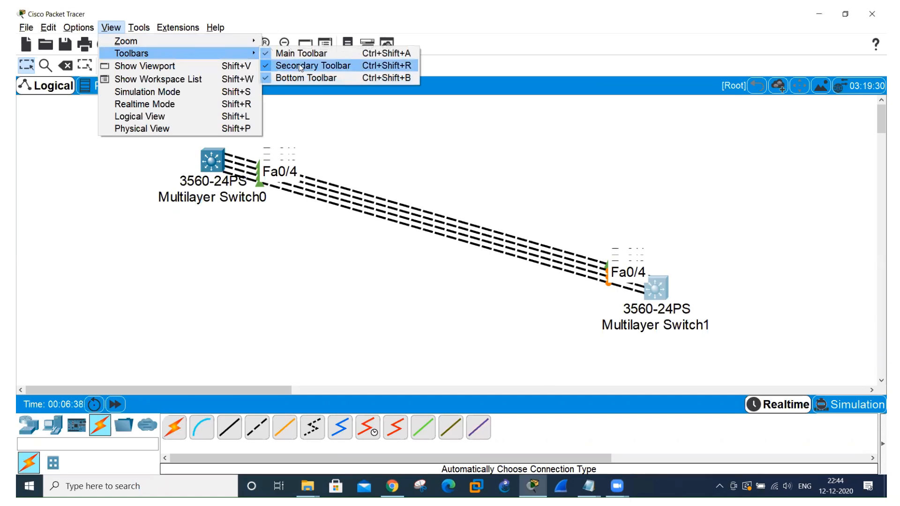
pyautogui.click(300, 77)
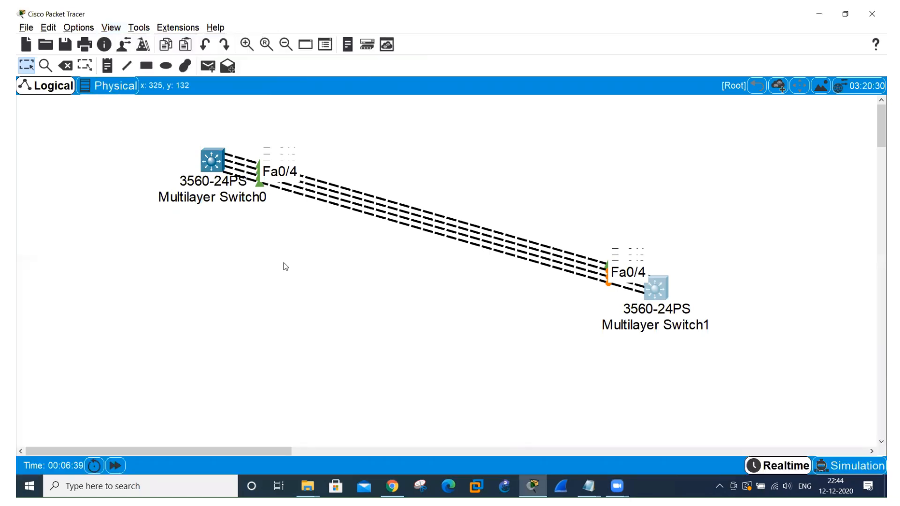
# Open Multilayer Switch0's command line in a maximized window and decline the initial configuration dialog.
pyautogui.click(216, 163)
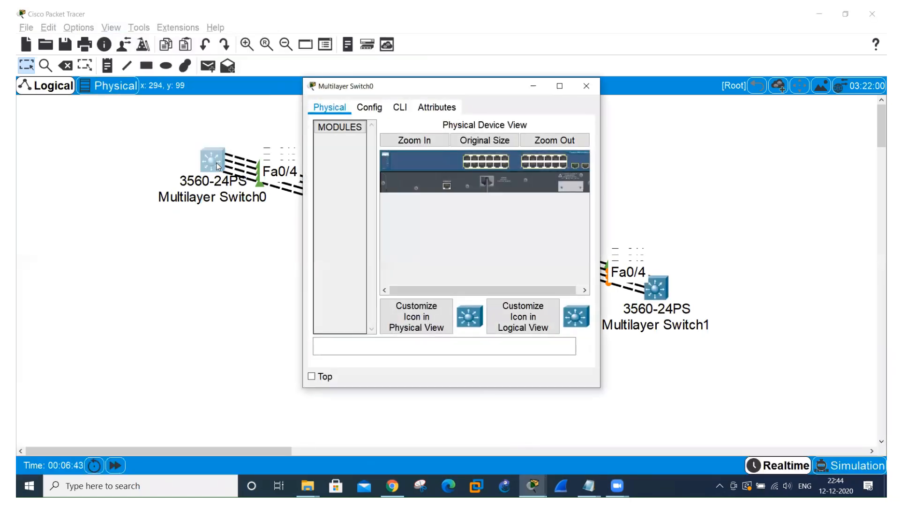
pyautogui.click(400, 108)
pyautogui.click(559, 87)
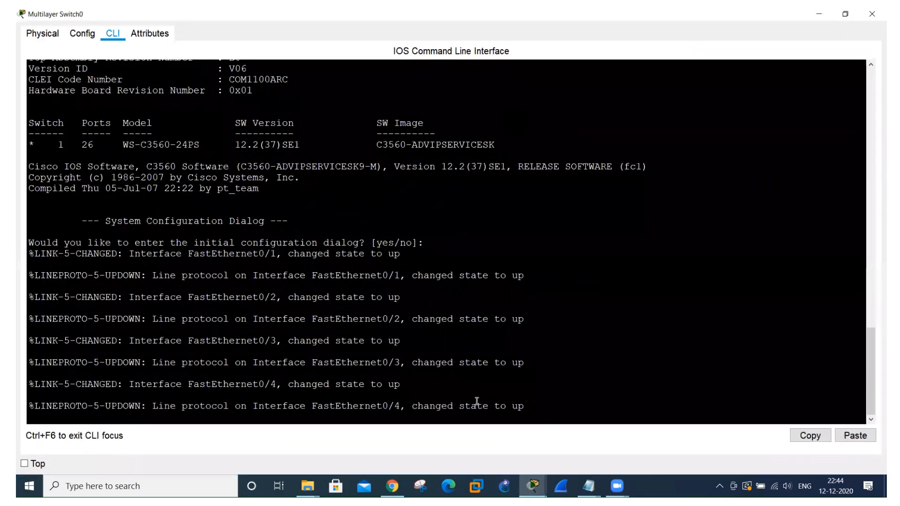
pyautogui.press('Return')
pyautogui.press('Return')
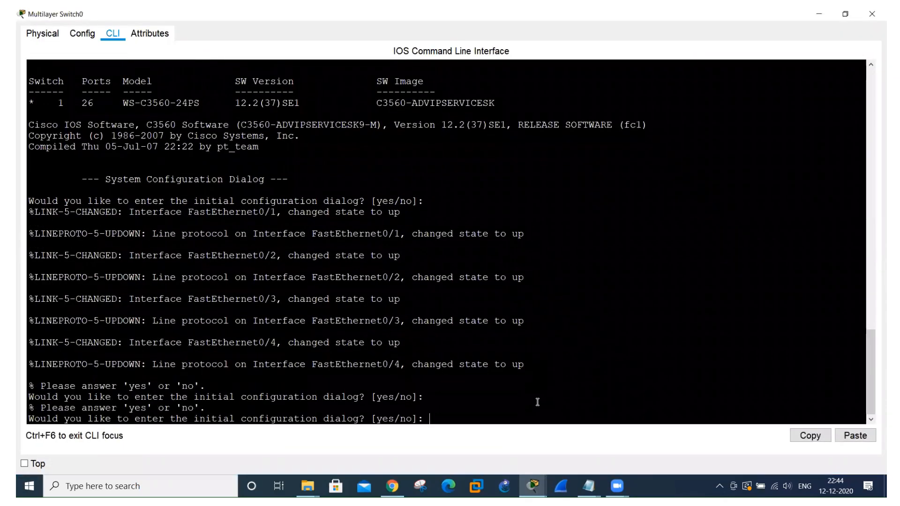
pyautogui.write('n')
pyautogui.press('Return')
pyautogui.press('Return')
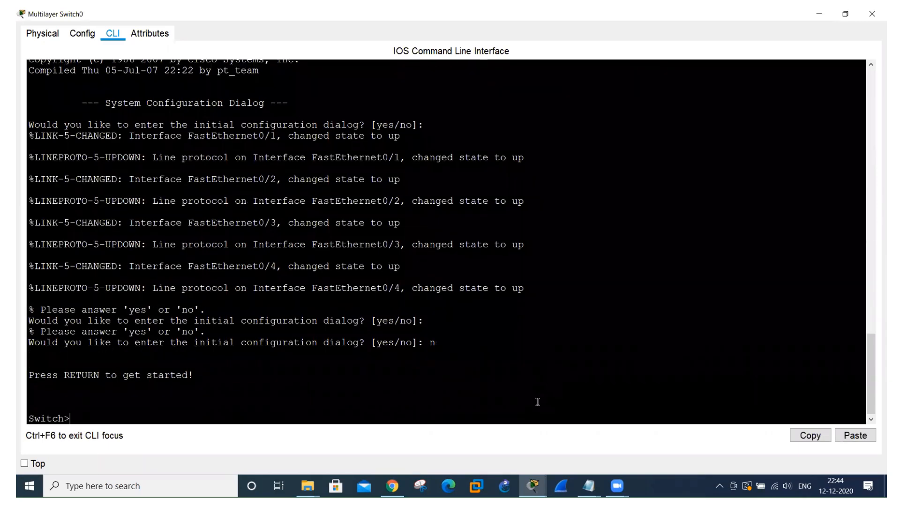
# Enter privileged mode and start global configuration on Multilayer Switch0 with "config t".
pyautogui.write('en')
pyautogui.write('config t')
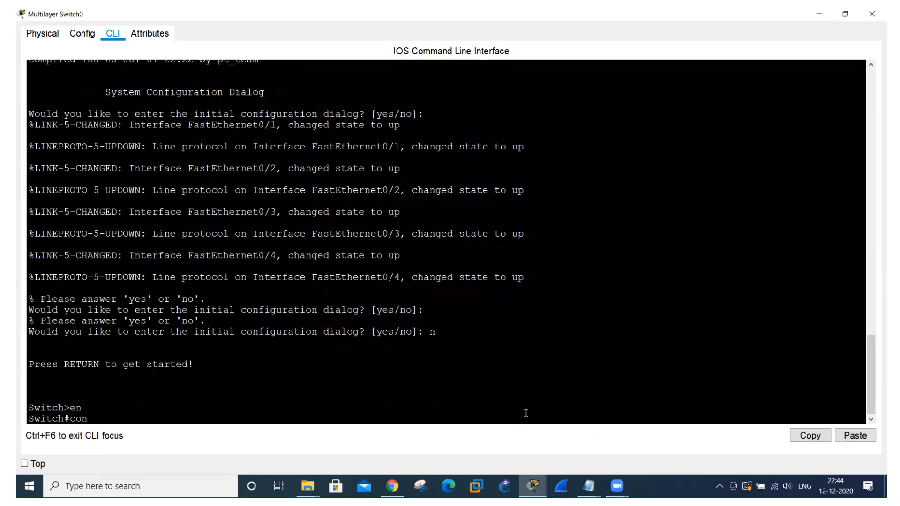
pyautogui.press('Return')
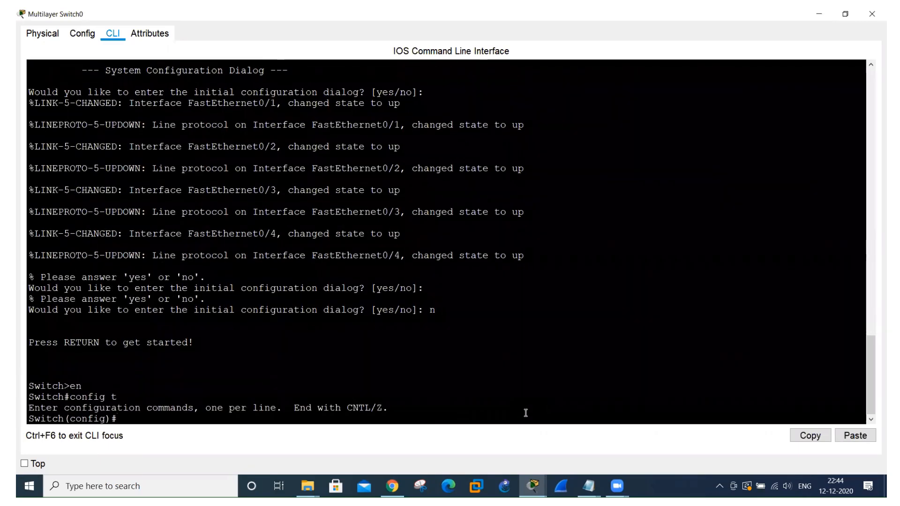
# Check the link ports in the topology and enter configuration for interface range fa0/1-4 on Multilayer Switch0.
pyautogui.hotkey('alt', 'Tab')
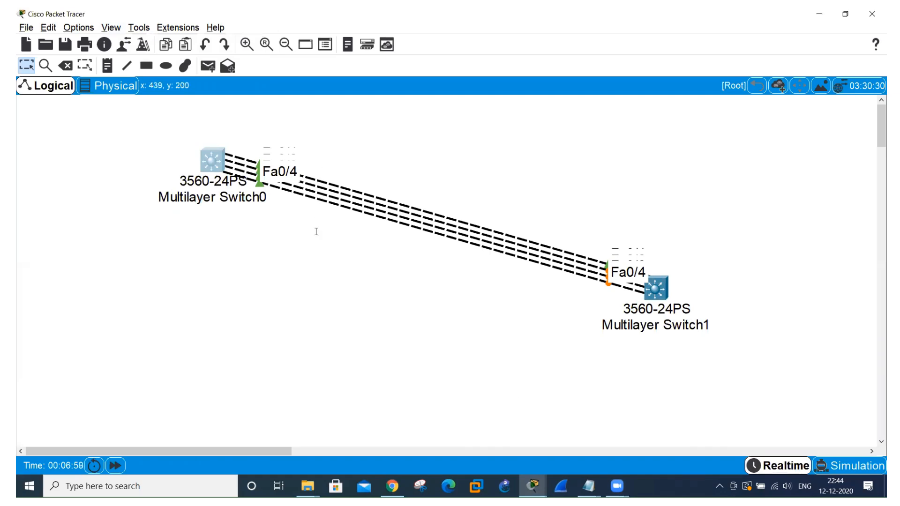
pyautogui.hotkey('alt', 'Tab')
pyautogui.write('int')
pyautogui.press('Tab')
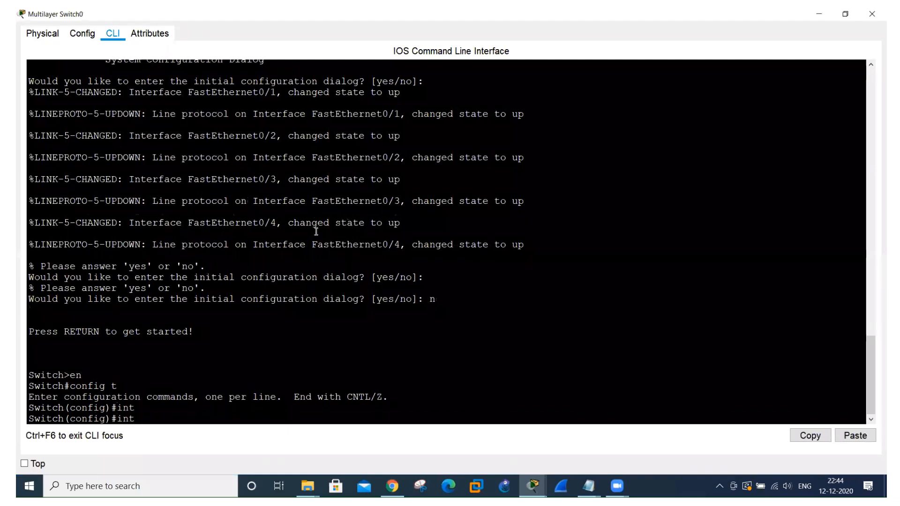
pyautogui.press('Tab')
pyautogui.write('rang')
pyautogui.press('Tab')
pyautogui.write('fa0/1-2')
pyautogui.press('BackSpace')
pyautogui.write('4')
pyautogui.hotkey('alt', 'Tab')
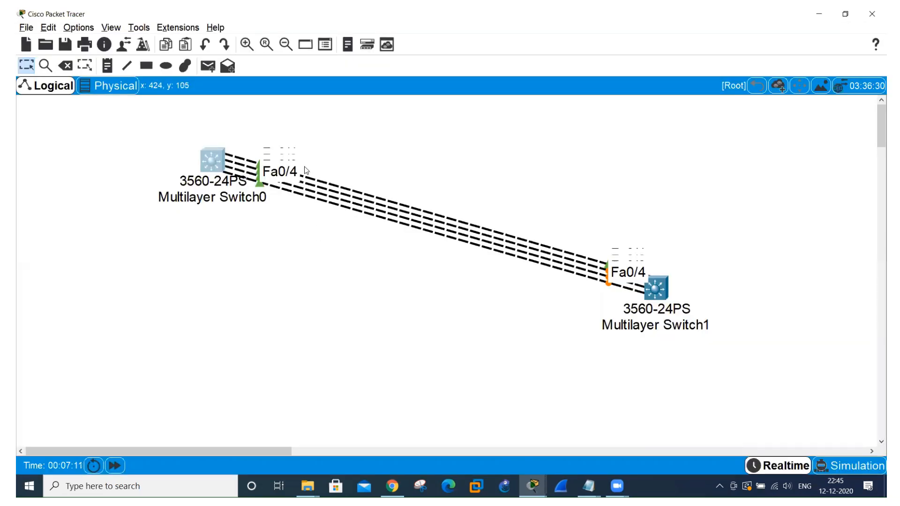
pyautogui.hotkey('alt', 'Tab')
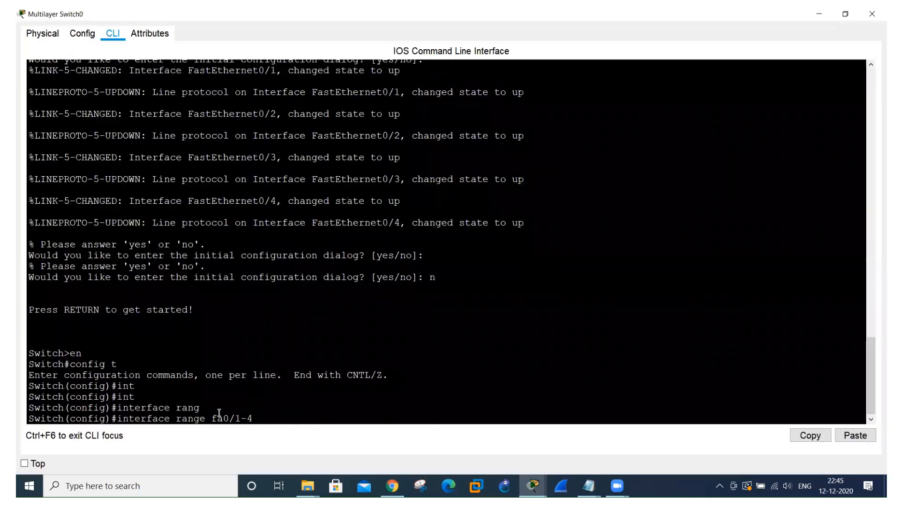
pyautogui.press('Return')
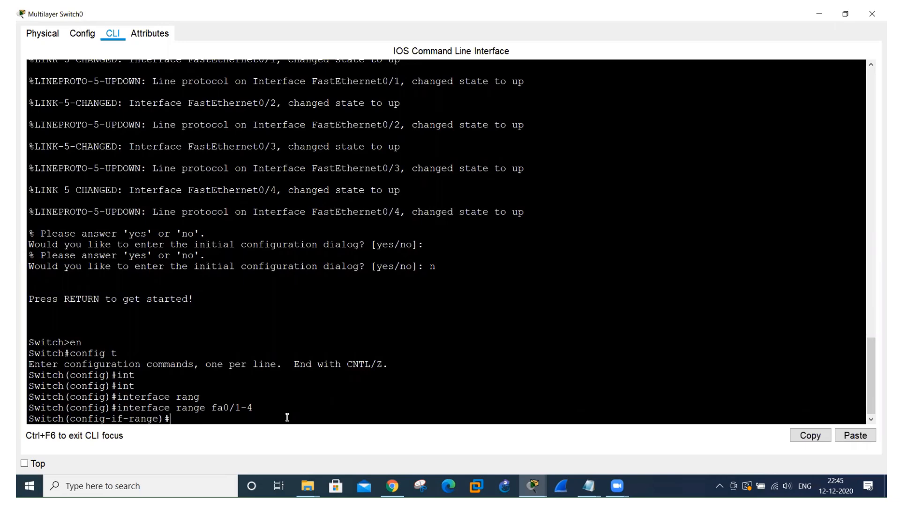
# Begin a channel-group command for the port range, list the allowed group numbers, and choose group 20 with the mode keyword.
pyautogui.write('channel-gr')
pyautogui.press('Tab')
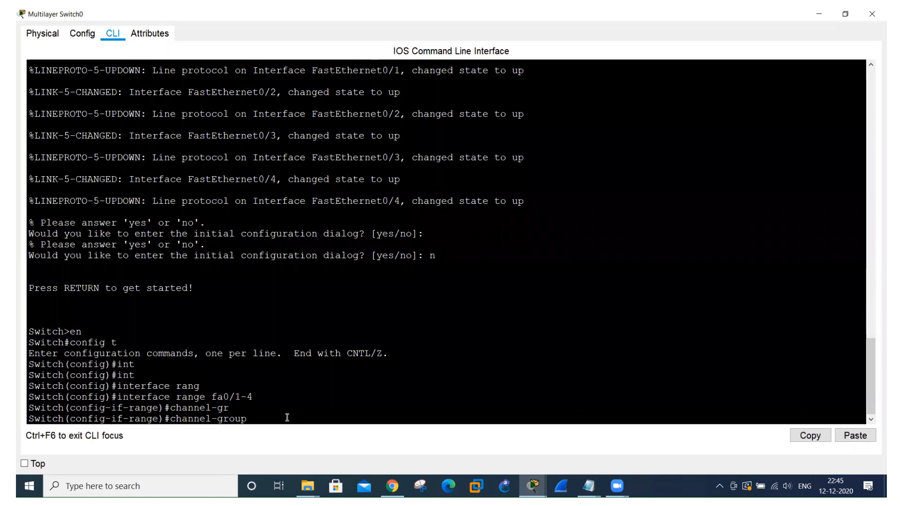
pyautogui.write('?')
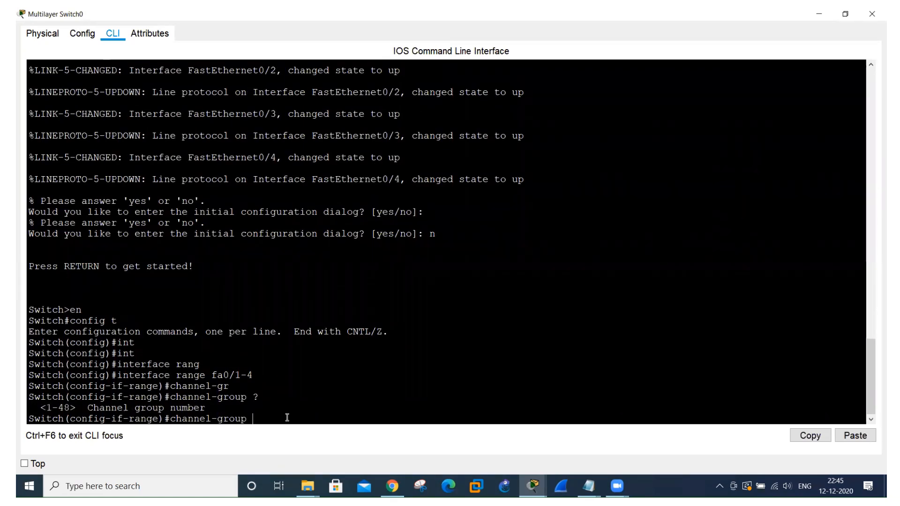
pyautogui.write('20 mod')
pyautogui.press('Tab')
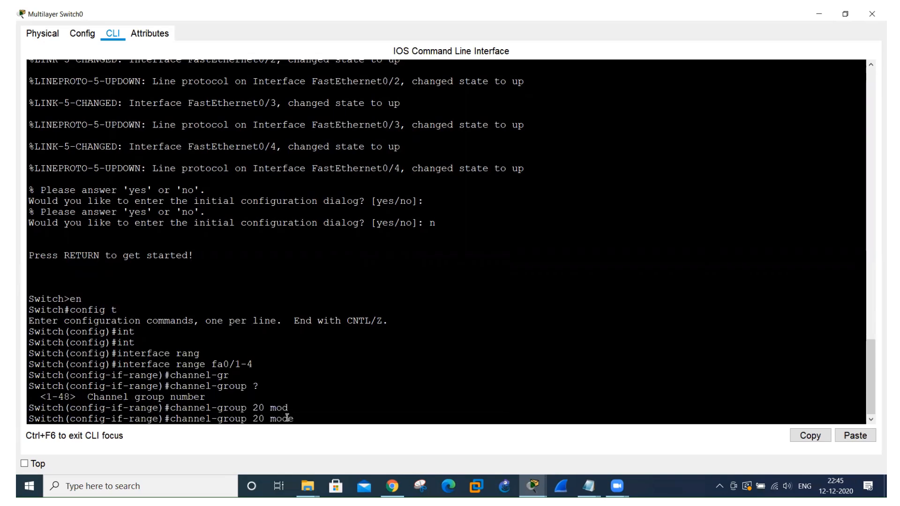
# List the available channel-group modes, apply channel-group 20 in active mode on Multilayer Switch0, and return to the topology.
pyautogui.hotkey('alt', 'Tab')
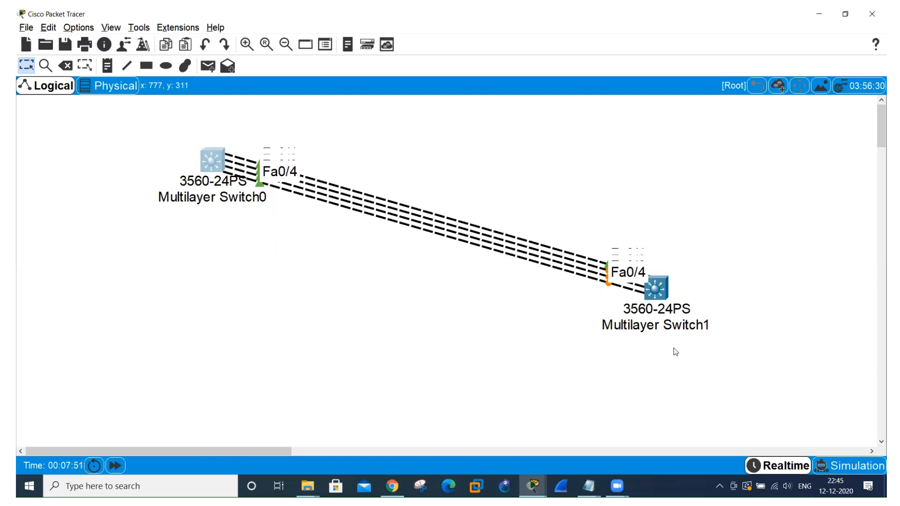
pyautogui.hotkey('alt', 'Tab')
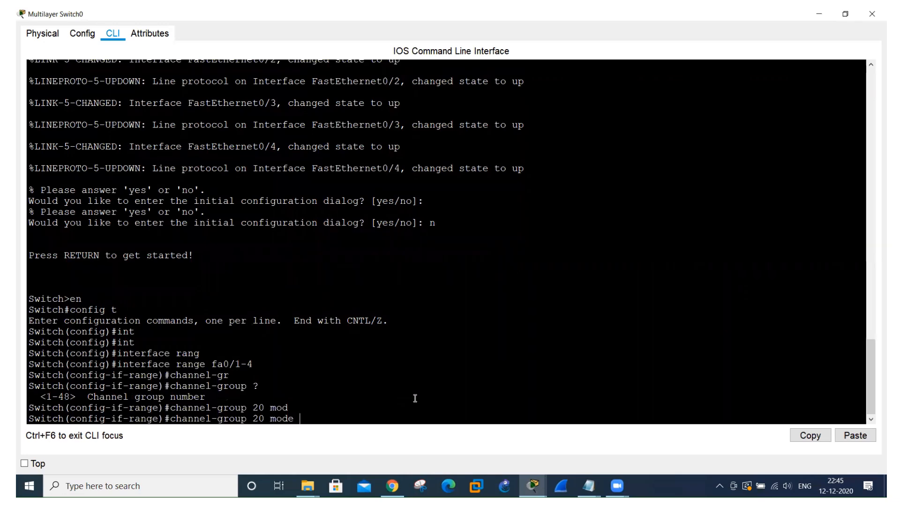
pyautogui.write('?')
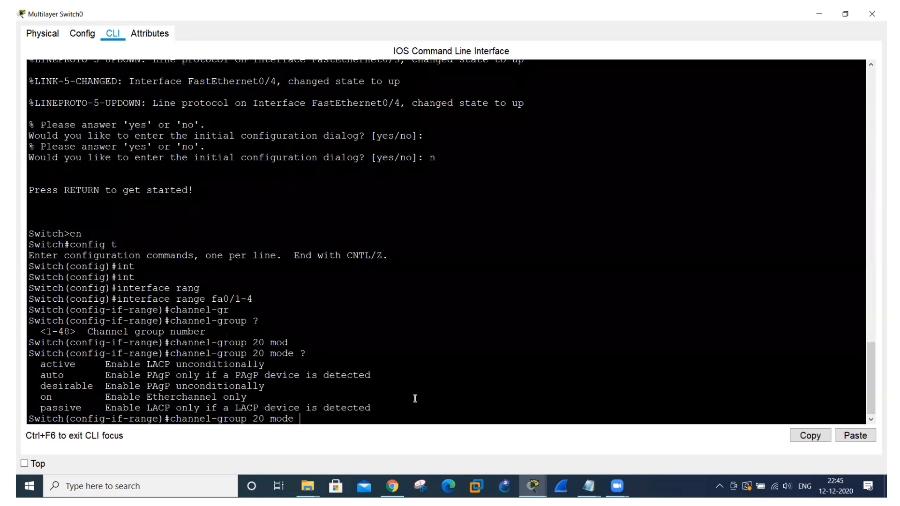
pyautogui.write('ac')
pyautogui.press('Tab')
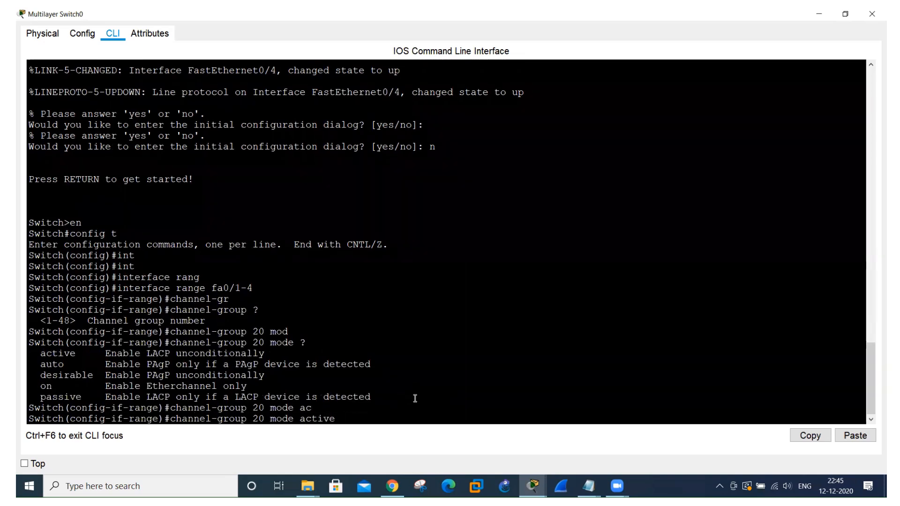
pyautogui.press('Return')
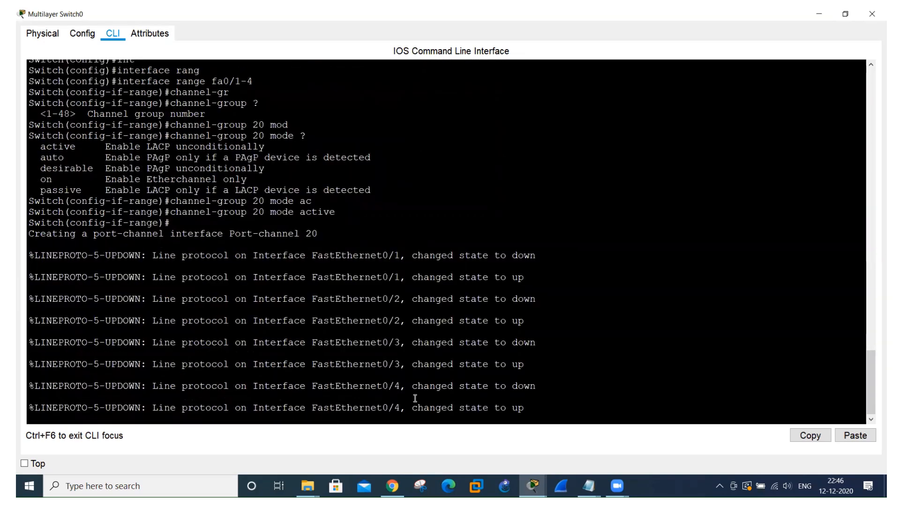
pyautogui.press('Return')
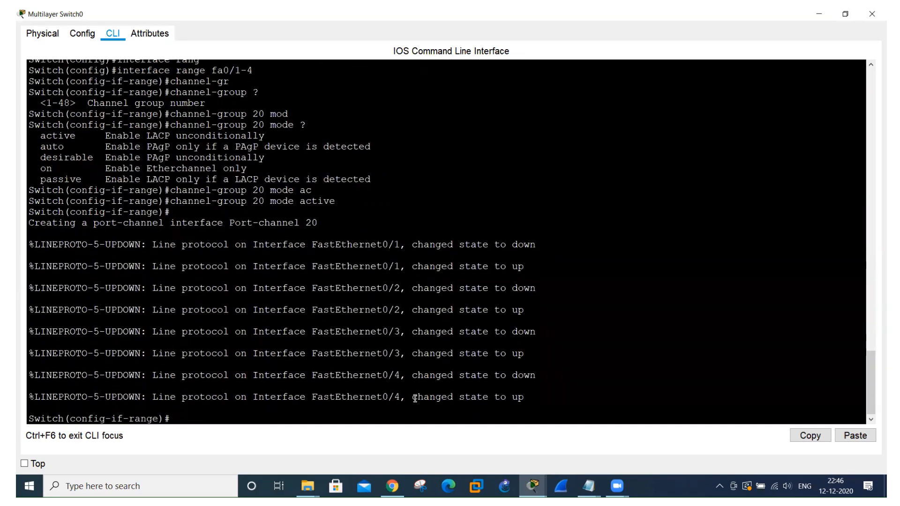
pyautogui.hotkey('alt', 'Tab')
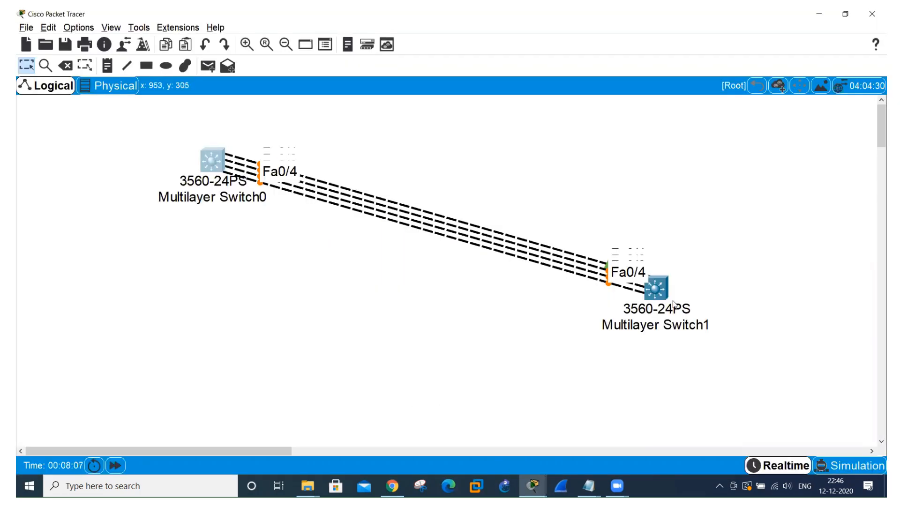
# Open the full-size command line of Multilayer Switch1 and decline the initial configuration dialog with "n".
pyautogui.click(663, 293)
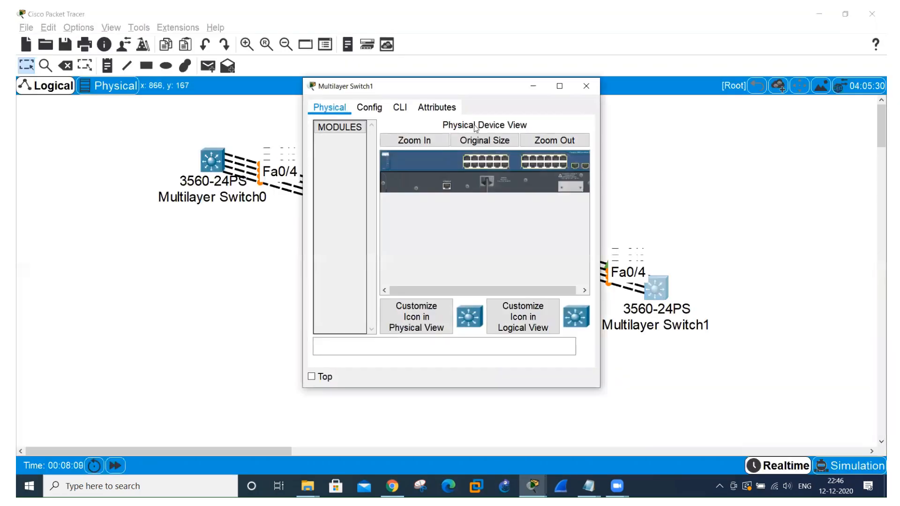
pyautogui.click(399, 107)
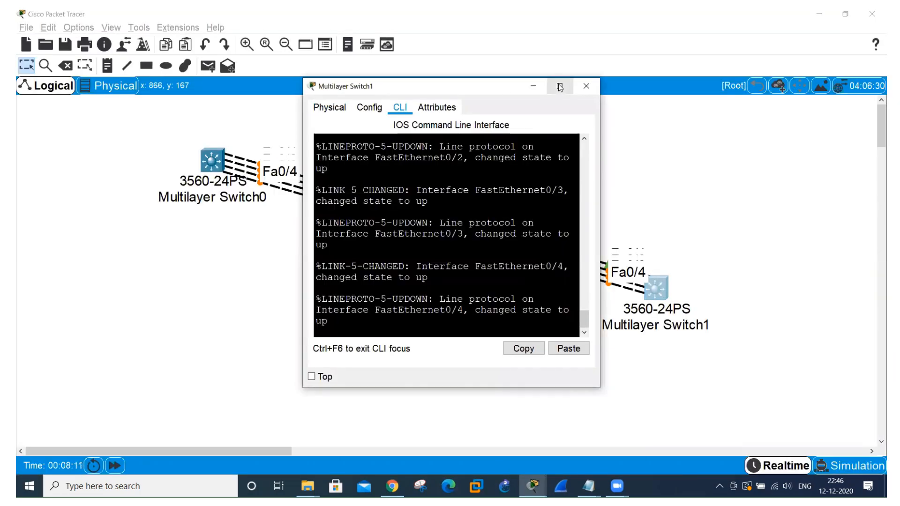
pyautogui.click(559, 86)
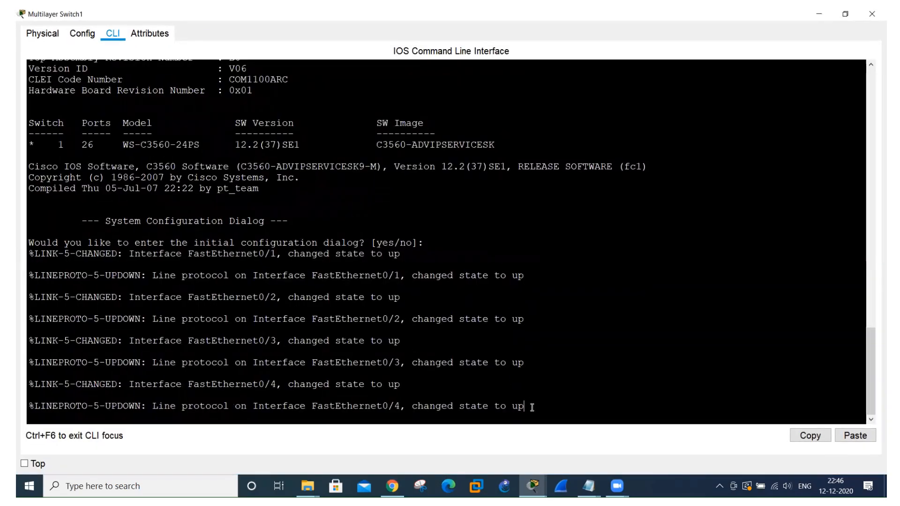
pyautogui.press('Return')
pyautogui.press('Return')
pyautogui.write('n')
pyautogui.press('Return')
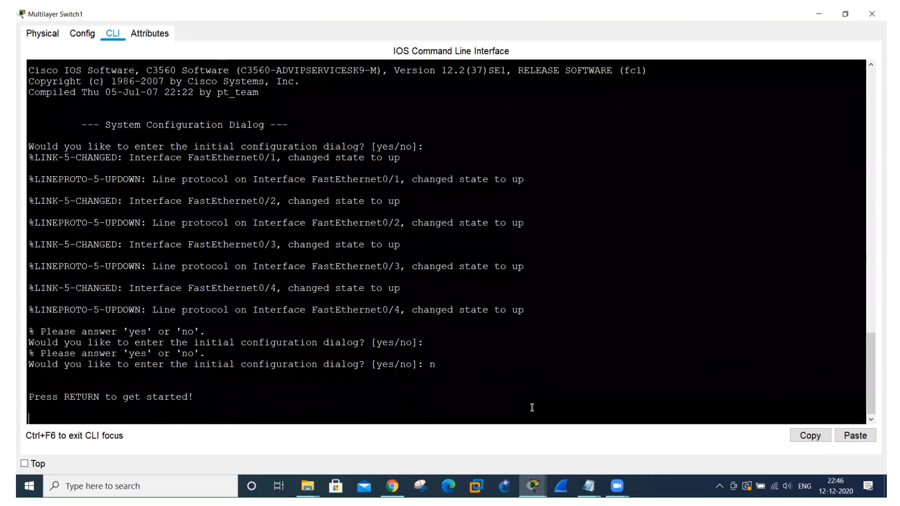
# Enter privileged mode on Multilayer Switch1 and start global configuration with "config t".
pyautogui.press('Return')
pyautogui.write('en')
pyautogui.press('Return')
pyautogui.write('co')
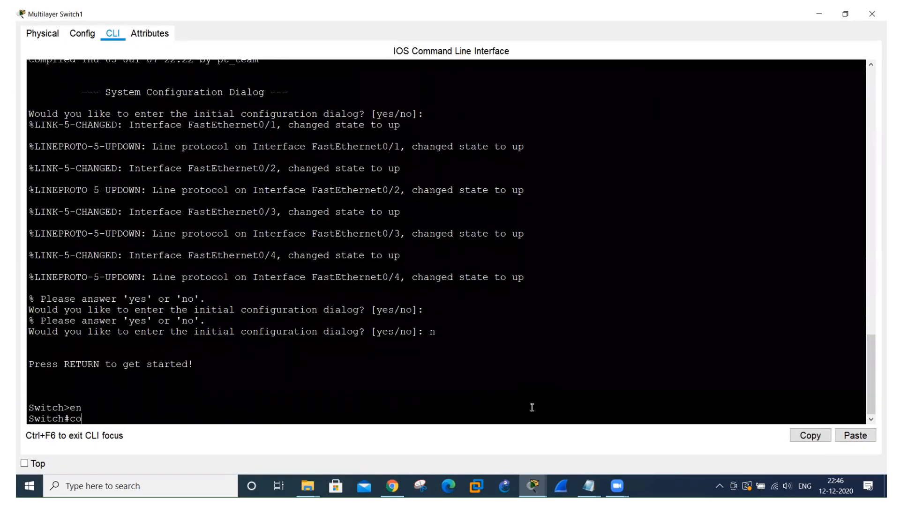
pyautogui.write('nfig t')
pyautogui.press('Return')
pyautogui.write('con')
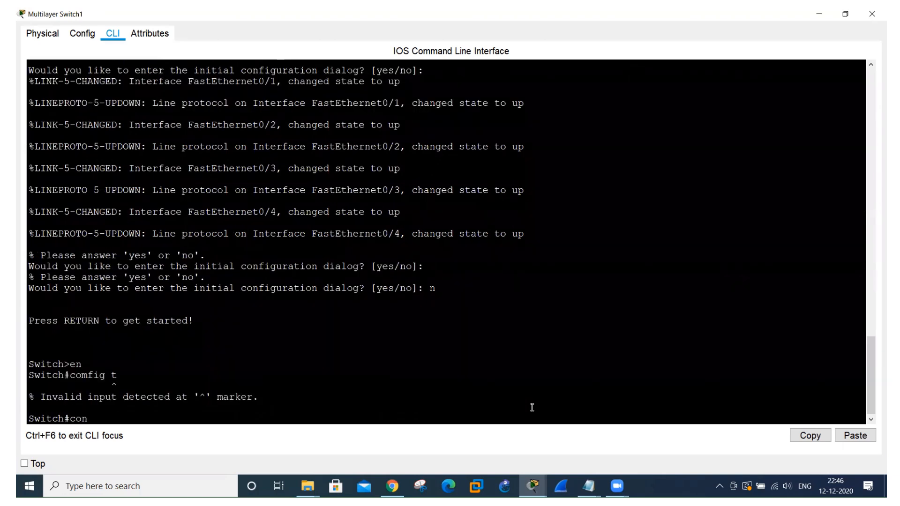
pyautogui.write('fig t')
pyautogui.press('Return')
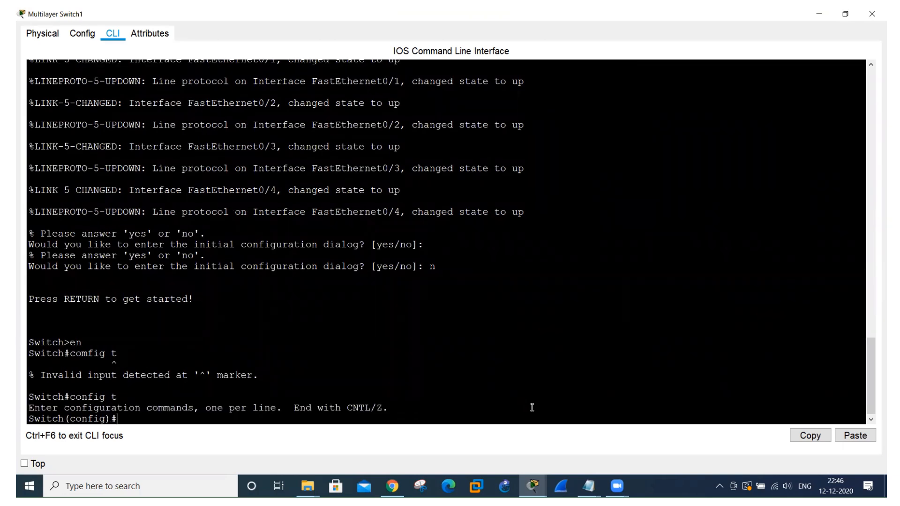
# Enter configuration for interface range fa0/1-4 on Multilayer Switch1.
pyautogui.write('int ran fa0/1-4')
pyautogui.press('Return')
# Assign the fa0/1-4 range on Multilayer Switch1 to channel-group 20 in active mode.
pyautogui.write('cha')
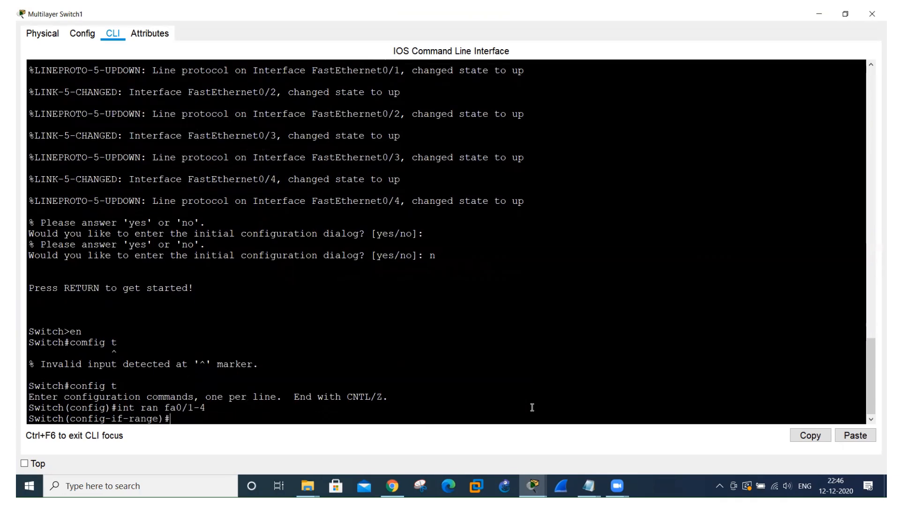
pyautogui.write('nnel-gr')
pyautogui.press('Tab')
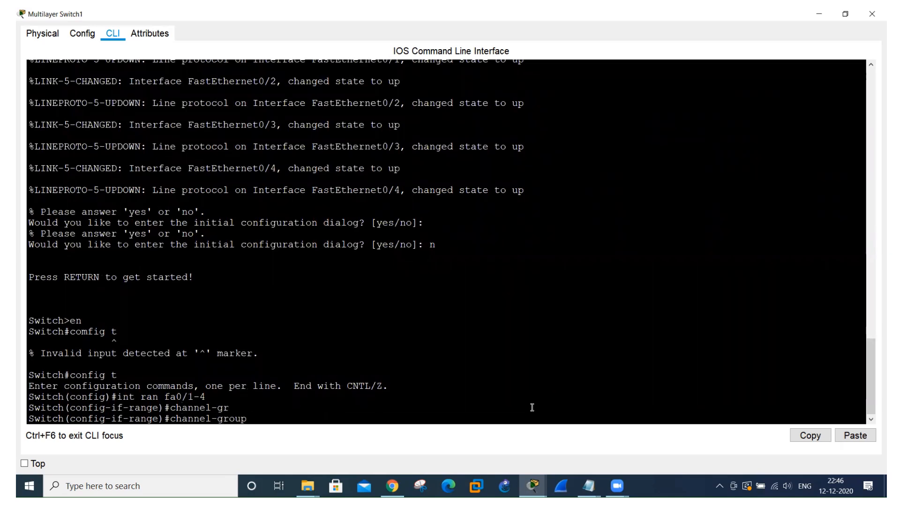
pyautogui.write('20 mod')
pyautogui.press('Tab')
pyautogui.write('ac')
pyautogui.press('Tab')
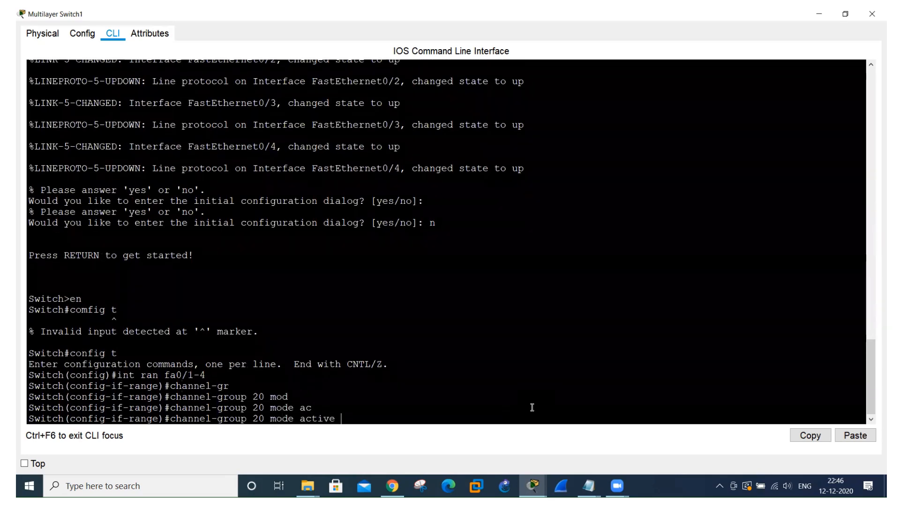
pyautogui.press('Return')
pyautogui.press('Return')
pyautogui.press('Return')
pyautogui.press('Return')
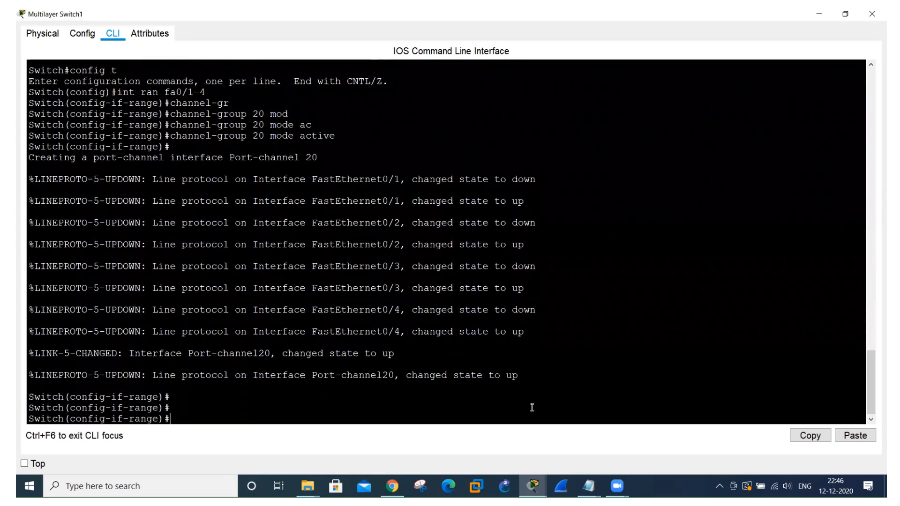
# Check the link status in the topology, and exit interface-range configuration on Multilayer Switch1.
pyautogui.hotkey('alt', 'Tab')
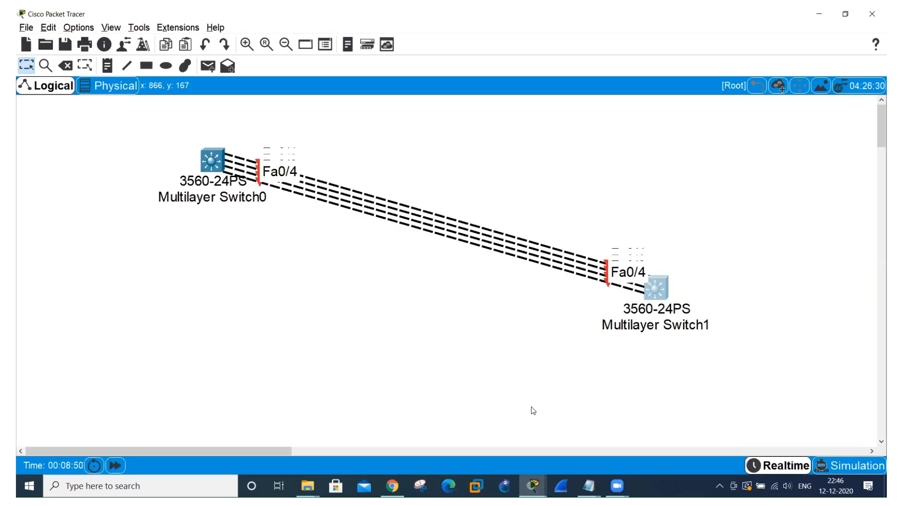
pyautogui.hotkey('alt', 'Tab')
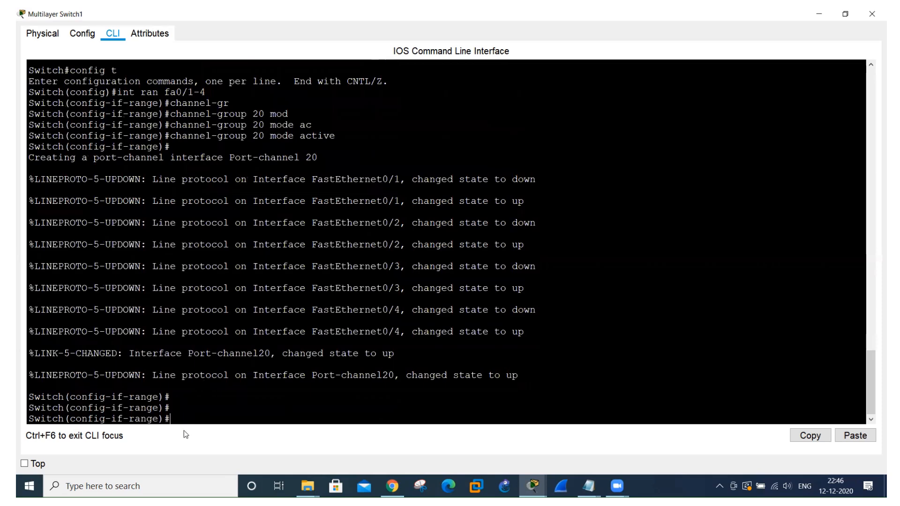
pyautogui.write('exit')
pyautogui.press('Return')
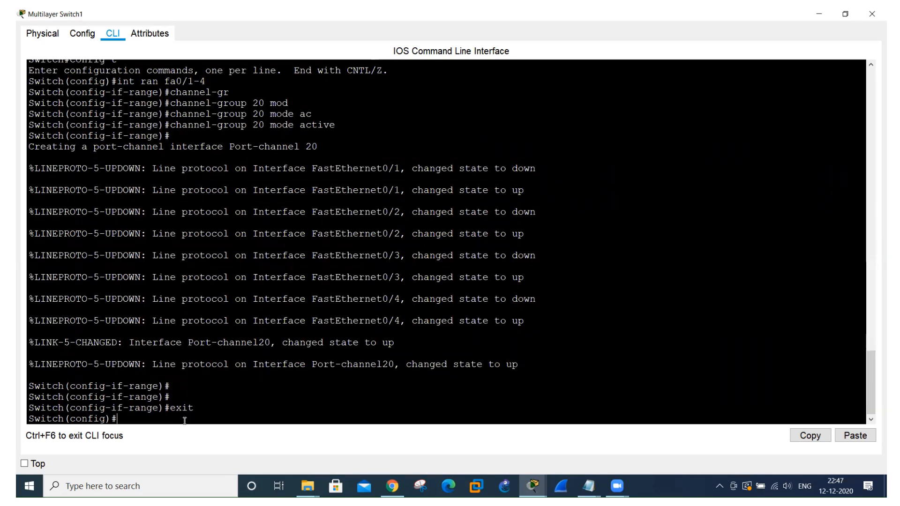
# Run "do sh ether" on Multilayer Switch1 and examine the group state, port counts and protocol.
pyautogui.write('do sh ether')
pyautogui.press('Return')
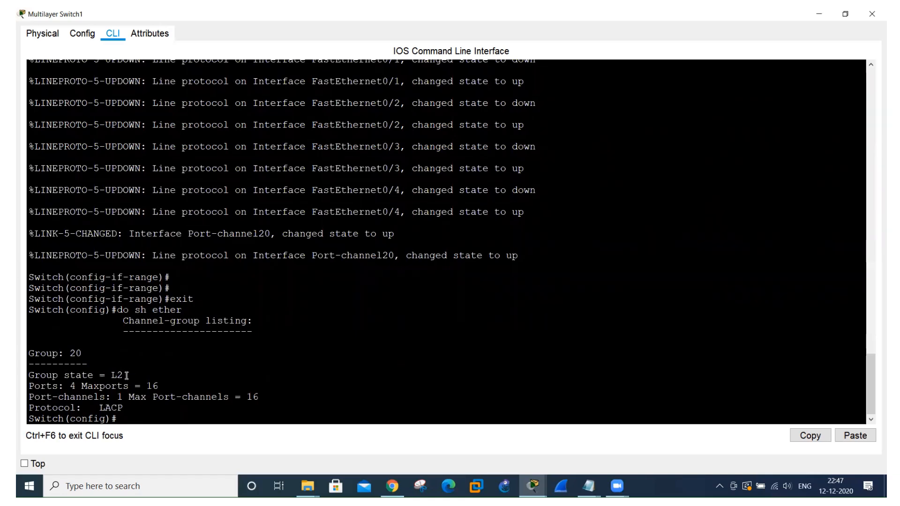
pyautogui.moveTo(126, 375); pyautogui.dragTo(106, 375)
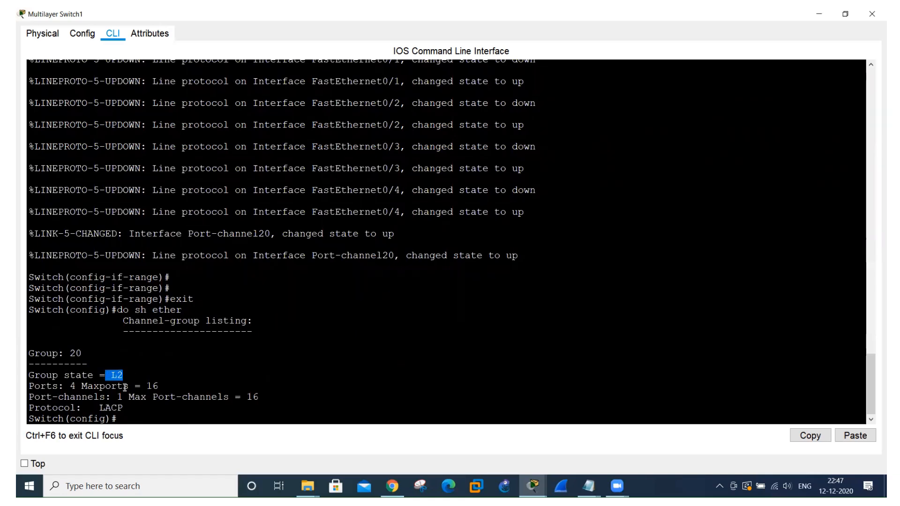
pyautogui.moveTo(159, 387); pyautogui.dragTo(141, 387)
pyautogui.moveTo(76, 387); pyautogui.dragTo(69, 388)
pyautogui.moveTo(123, 409); pyautogui.dragTo(99, 409)
# Display the EtherChannel summary on Multilayer Switch1 with "do show ether summ".
pyautogui.click(155, 419)
pyautogui.write('do')
pyautogui.write('show ether ')
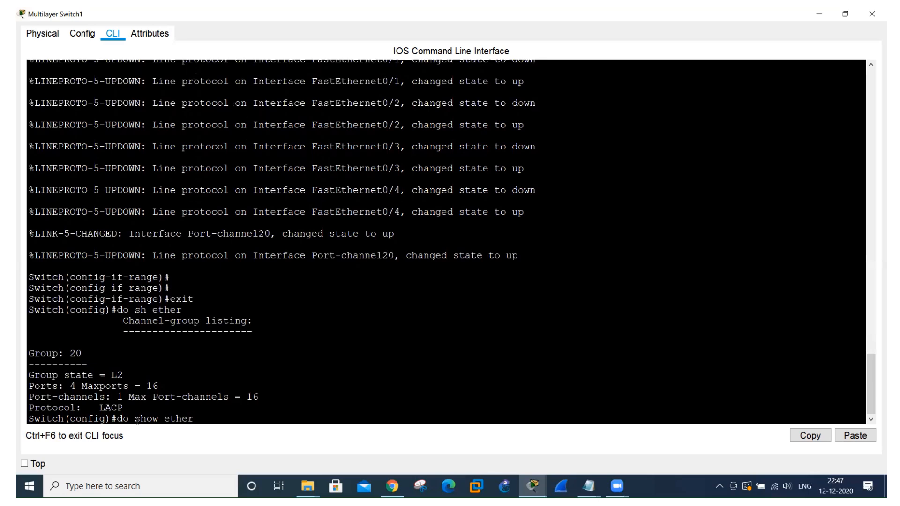
pyautogui.write('summ')
pyautogui.press('Return')
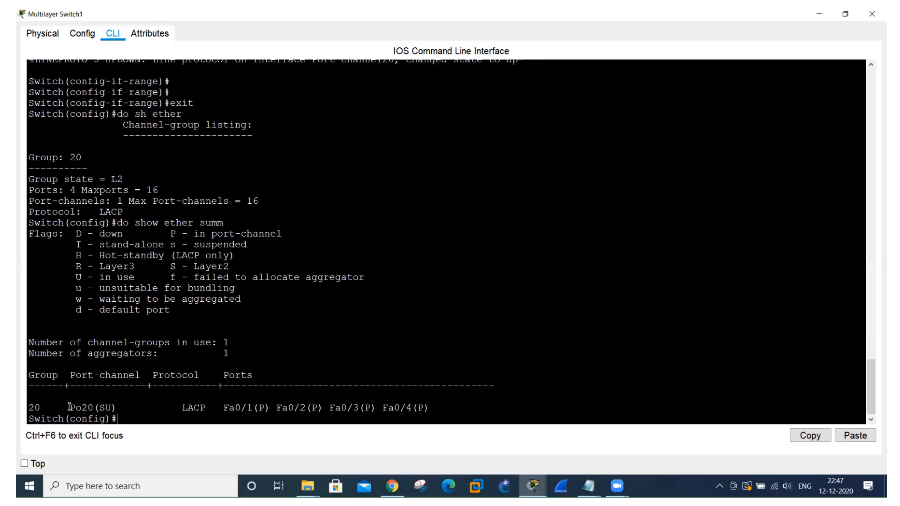
# Compare the port-channel and member-port status letters in the EtherChannel summary with the flags legend.
pyautogui.moveTo(70, 407); pyautogui.dragTo(126, 407)
pyautogui.moveTo(171, 267); pyautogui.dragTo(231, 266)
pyautogui.moveTo(76, 279); pyautogui.dragTo(138, 281)
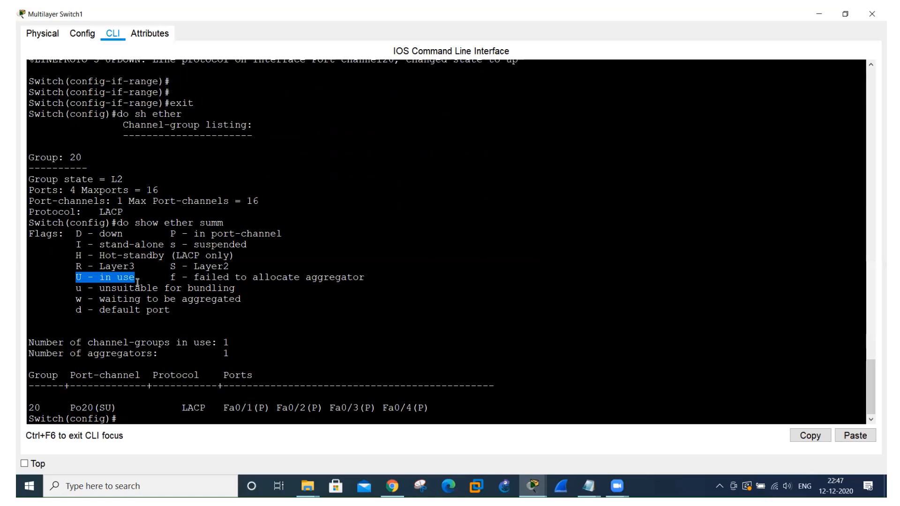
pyautogui.click(81, 243)
pyautogui.moveTo(81, 243); pyautogui.dragTo(256, 247)
pyautogui.click(172, 245)
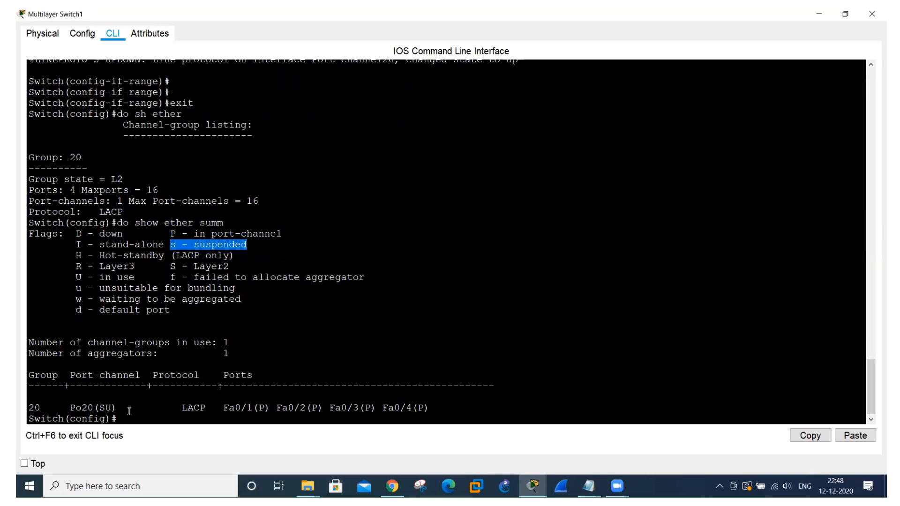
pyautogui.moveTo(224, 407); pyautogui.dragTo(431, 410)
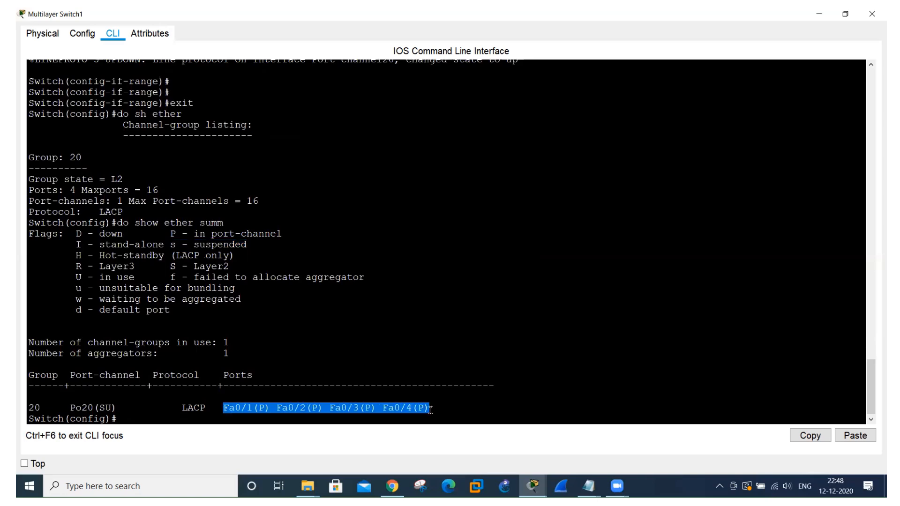
pyautogui.click(288, 394)
pyautogui.moveTo(259, 407); pyautogui.dragTo(266, 408)
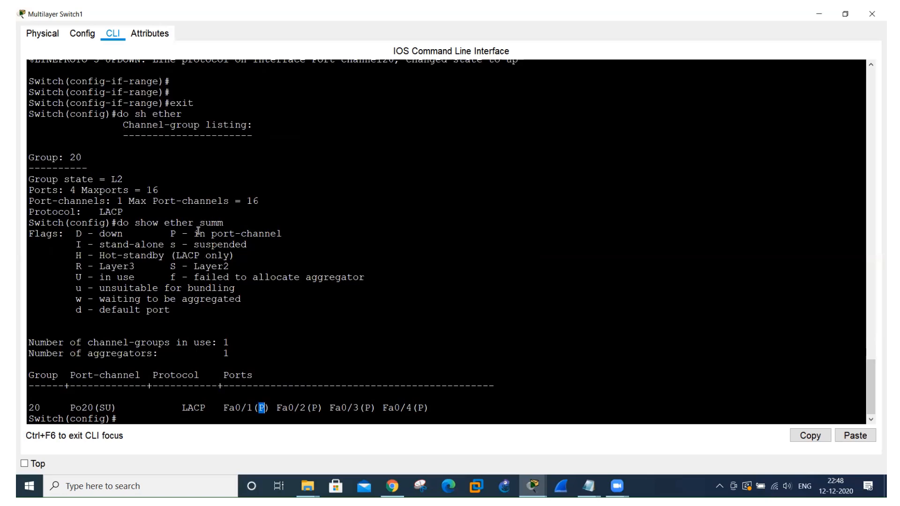
pyautogui.moveTo(199, 233); pyautogui.dragTo(303, 233)
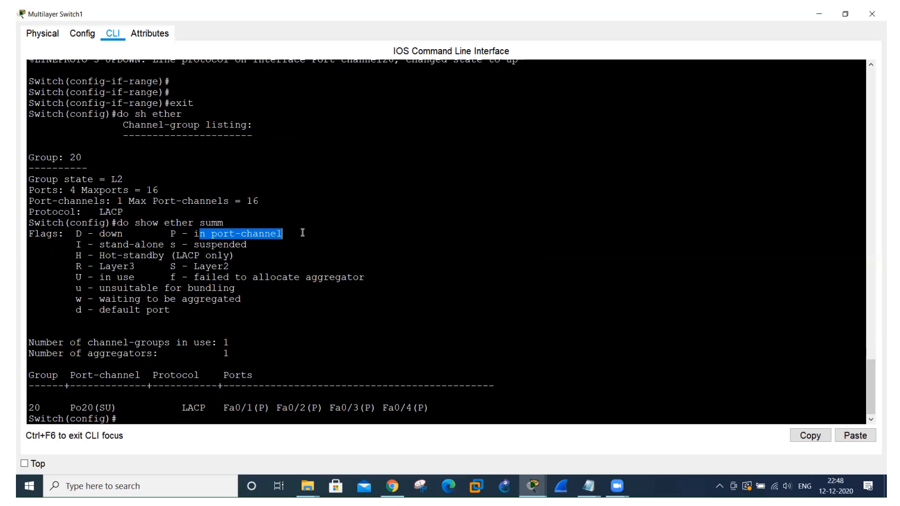
# List the interfaces' switchport details on Multilayer Switch1 with "do show int swi".
pyautogui.click(121, 418)
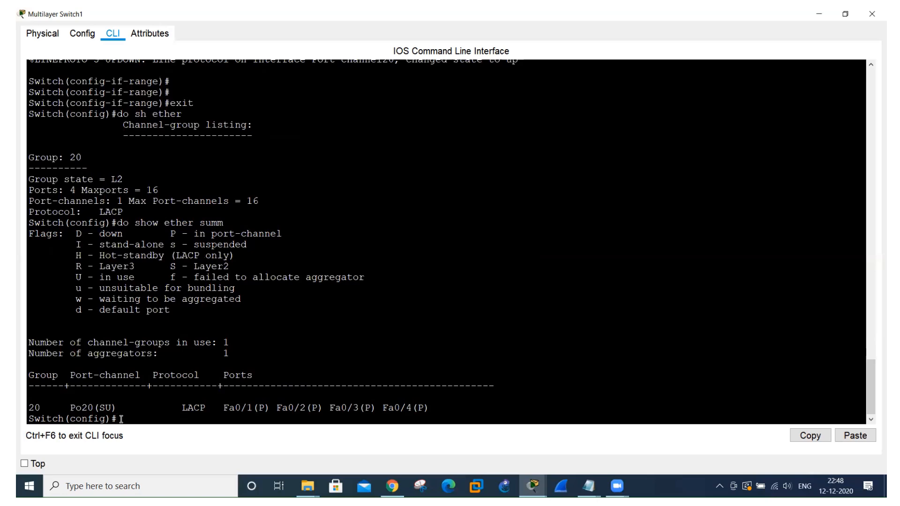
pyautogui.write('do show int swi')
pyautogui.press('Return')
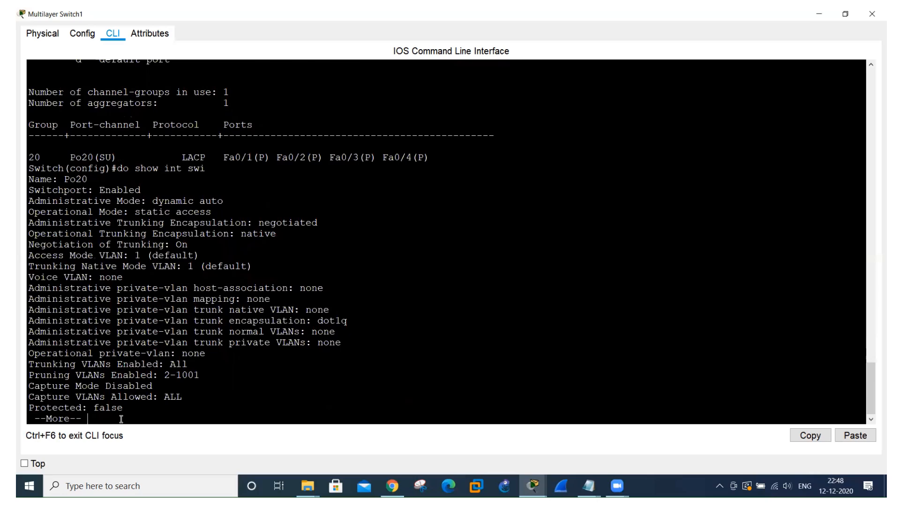
# Page through the switchport output to the Fa0/1 and Fa0/2 entries, and quit the listing.
pyautogui.press('space')
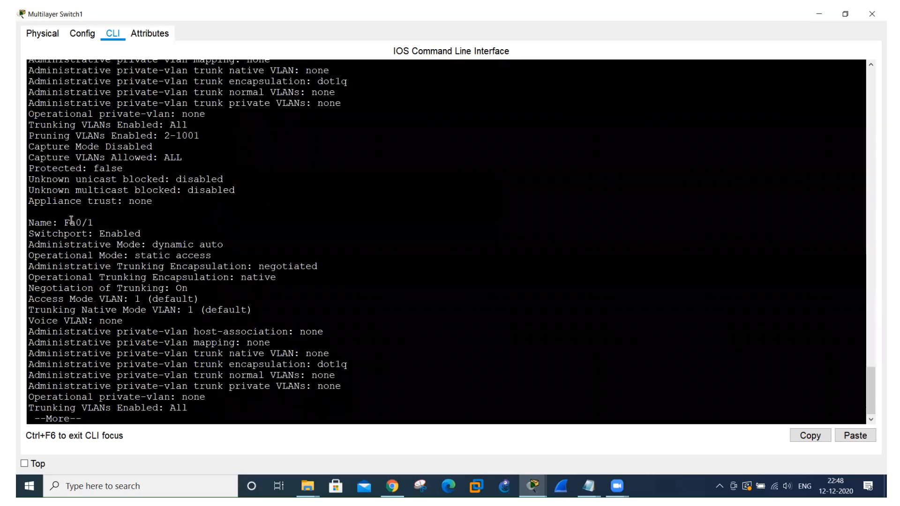
pyautogui.moveTo(63, 221); pyautogui.dragTo(95, 233)
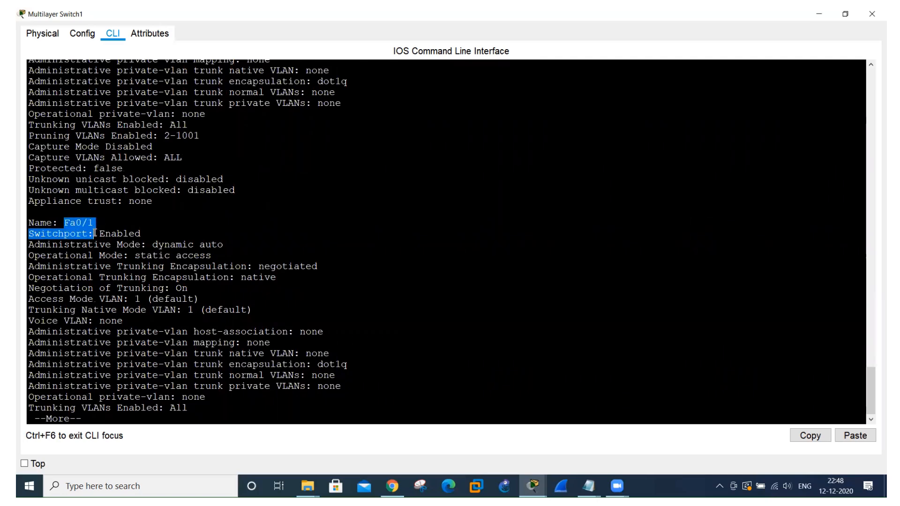
pyautogui.press('space')
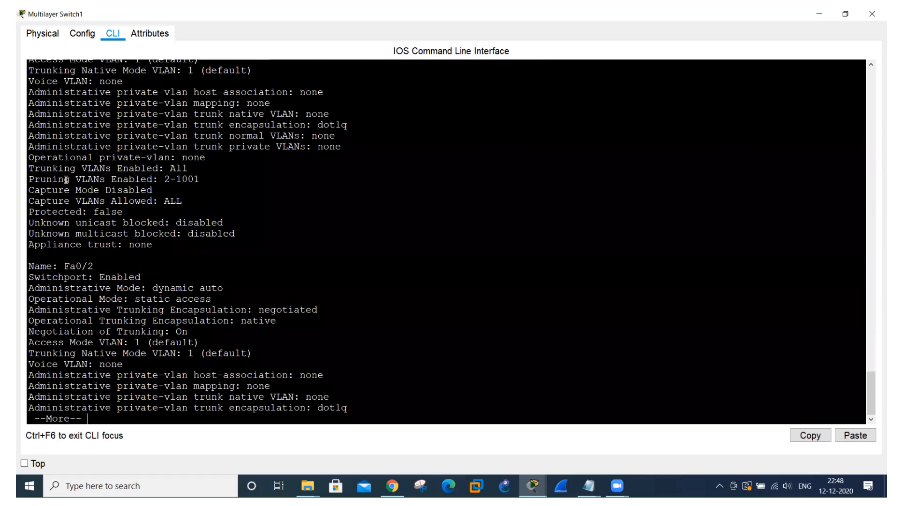
pyautogui.moveTo(65, 266); pyautogui.dragTo(109, 266)
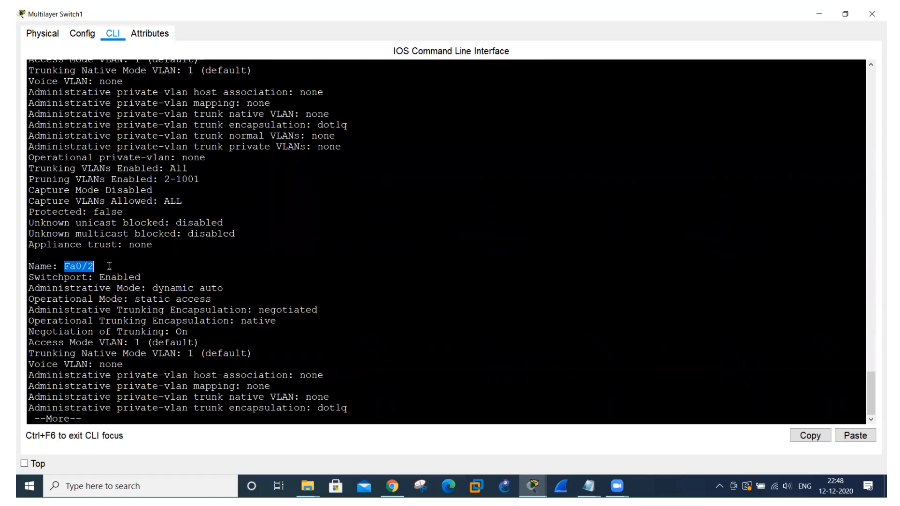
pyautogui.press('q')
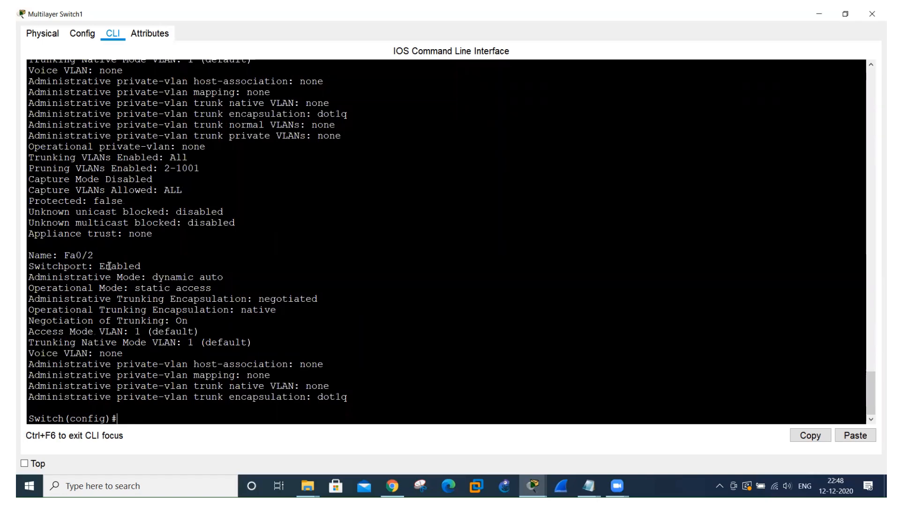
# Return to the topology, open the full-size command line of Multilayer Switch0, and exit its interface-range configuration.
pyautogui.hotkey('alt', 'Tab')
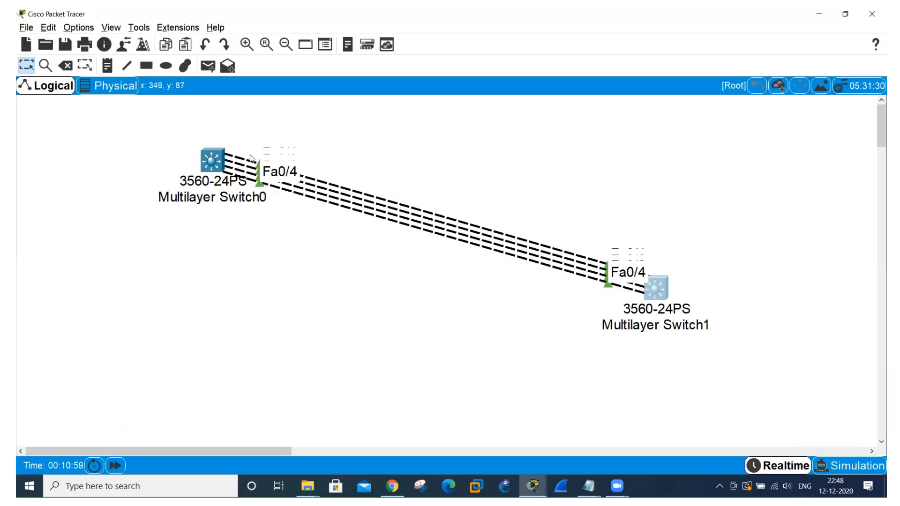
pyautogui.click(212, 160)
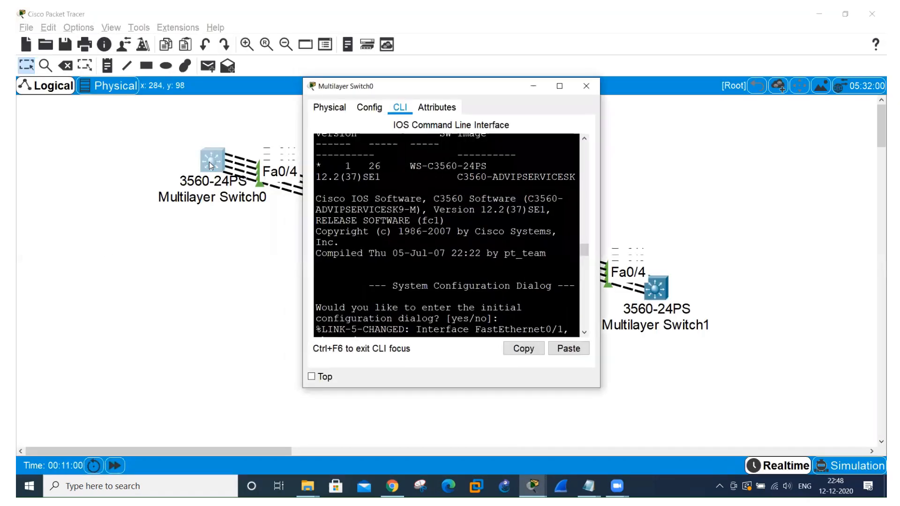
pyautogui.click(559, 86)
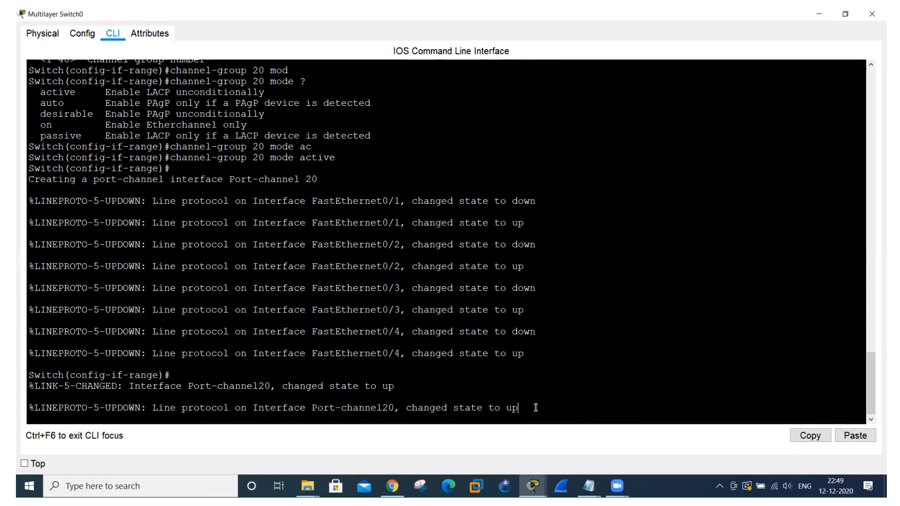
pyautogui.press('Return')
pyautogui.press('Return')
pyautogui.write('exit')
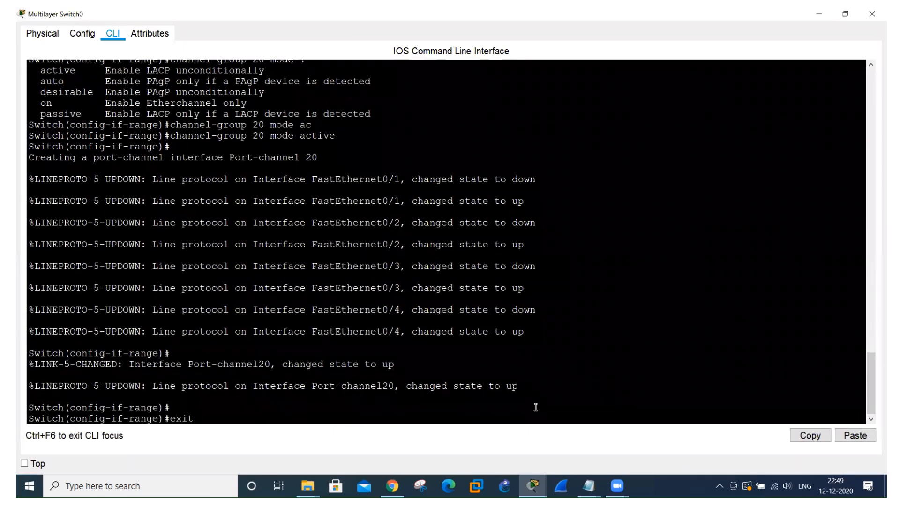
pyautogui.press('Return')
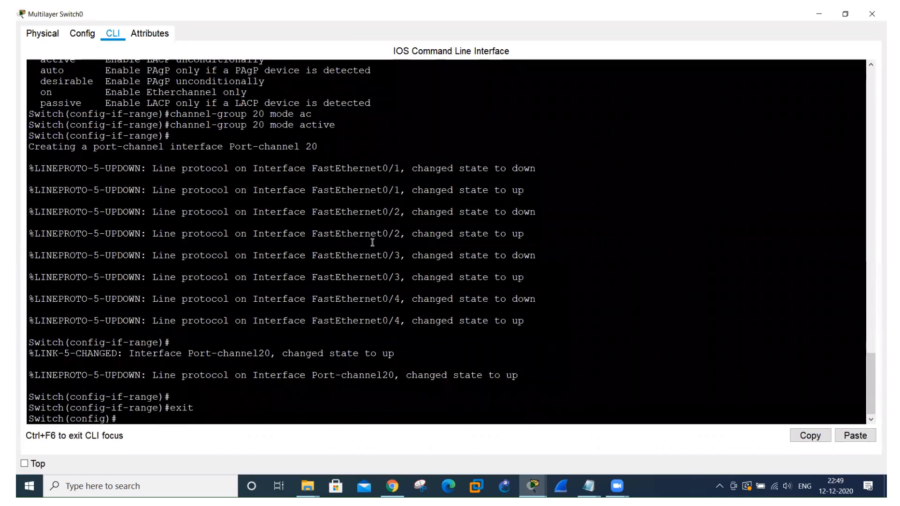
# Set the hostname of Multilayer Switch0 to SW1.
pyautogui.write('ho SW1')
pyautogui.press('Return')
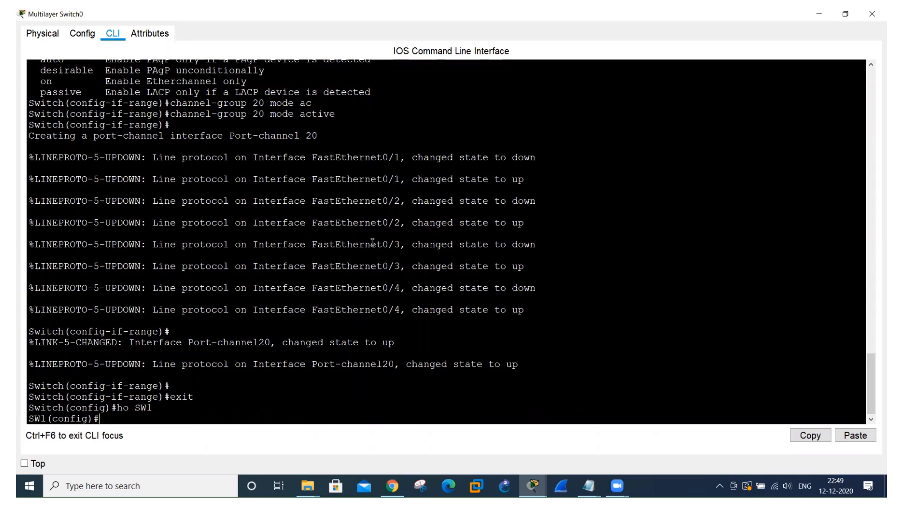
# Display the EtherChannel summary on SW1 and compare the port-channel and member-port status letters with the flags legend.
pyautogui.write('do sh ether summ')
pyautogui.press('Return')
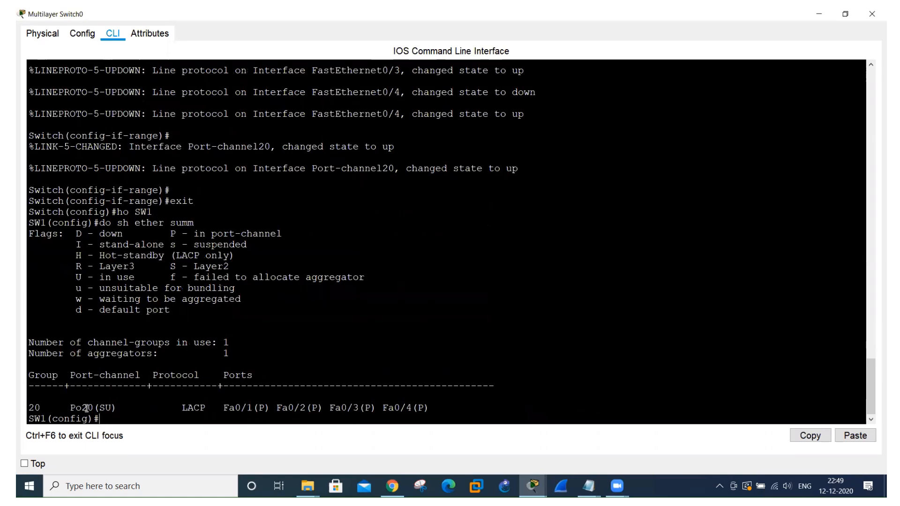
pyautogui.moveTo(87, 408); pyautogui.dragTo(122, 408)
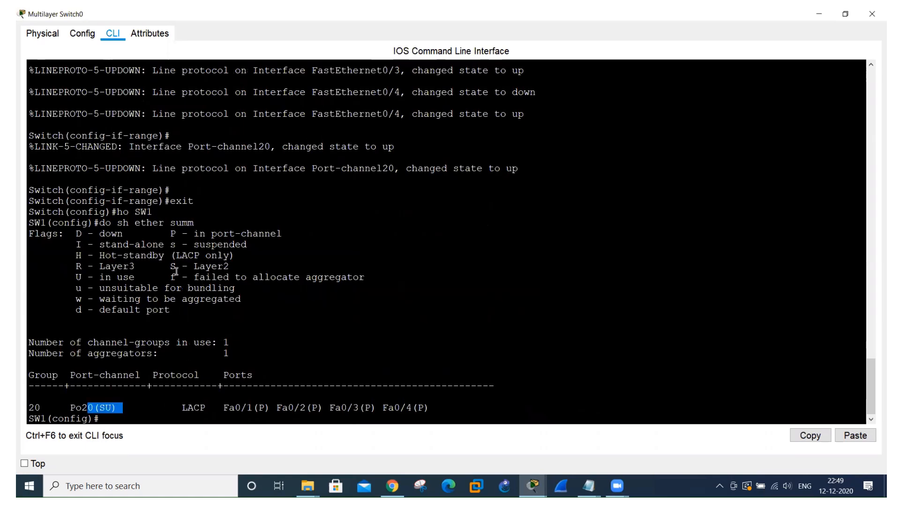
pyautogui.moveTo(171, 267); pyautogui.dragTo(230, 267)
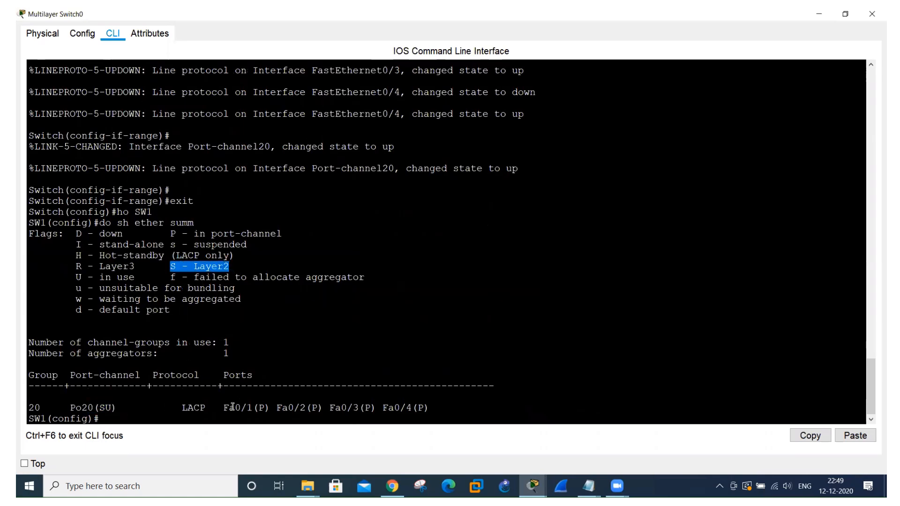
pyautogui.moveTo(231, 407); pyautogui.dragTo(416, 418)
pyautogui.click(592, 347)
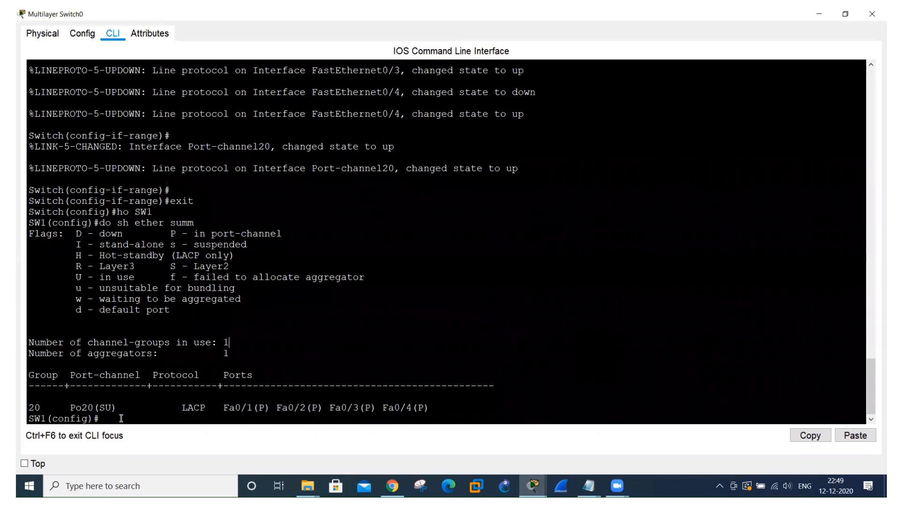
# Try to assign IP address 1.1.1.1 with mask 255.0.0.0 to interface port-channel 20.
pyautogui.write('int po')
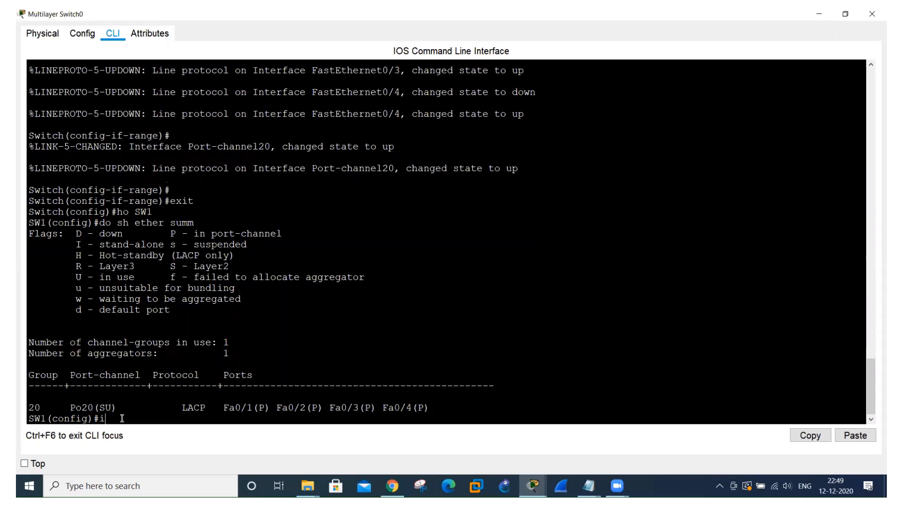
pyautogui.press('Tab')
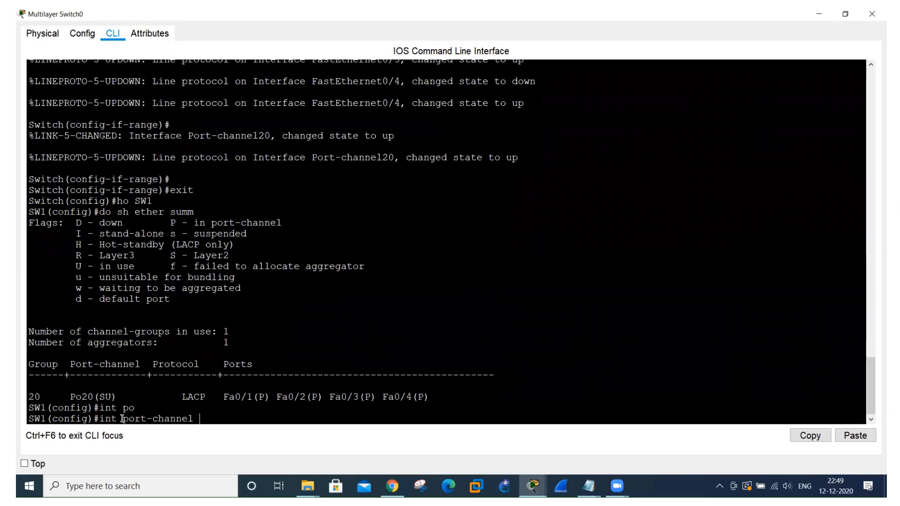
pyautogui.write('20')
pyautogui.press('Return')
pyautogui.write('ip a')
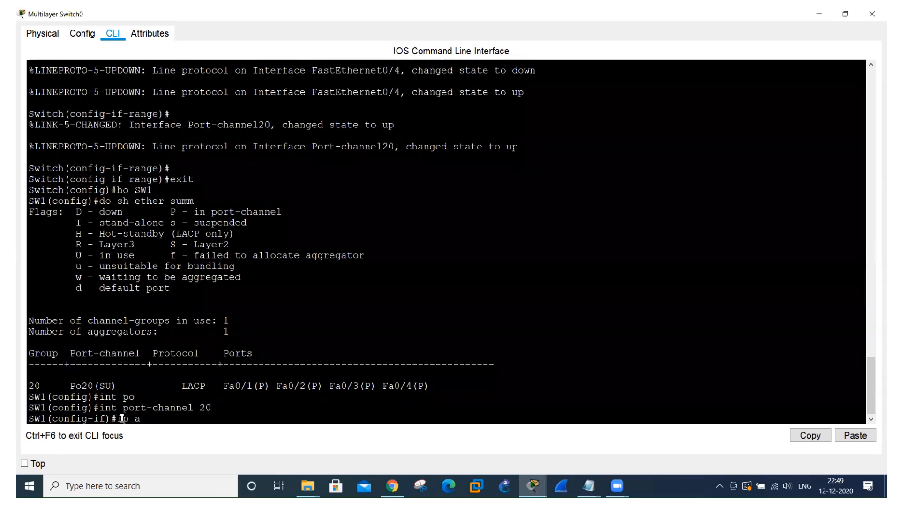
pyautogui.write('dd 1.1.1.')
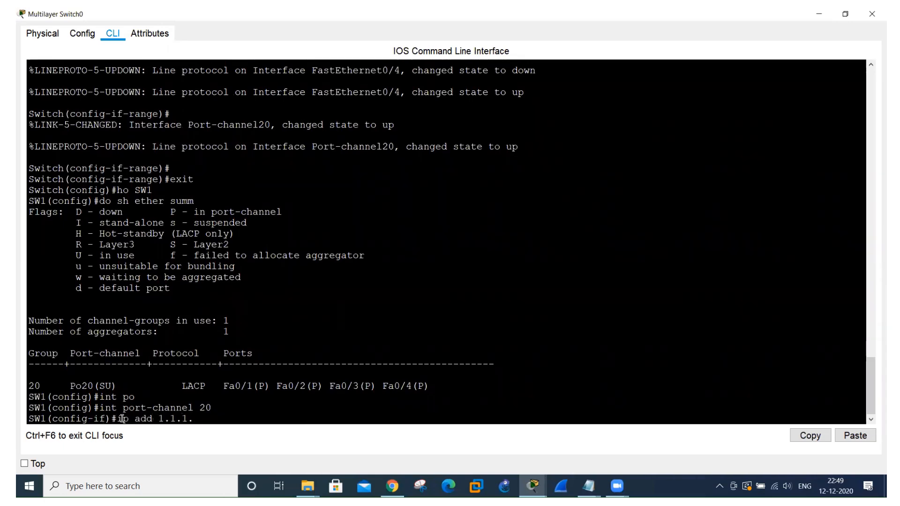
pyautogui.write('1 255.0.0.0')
pyautogui.press('Return')
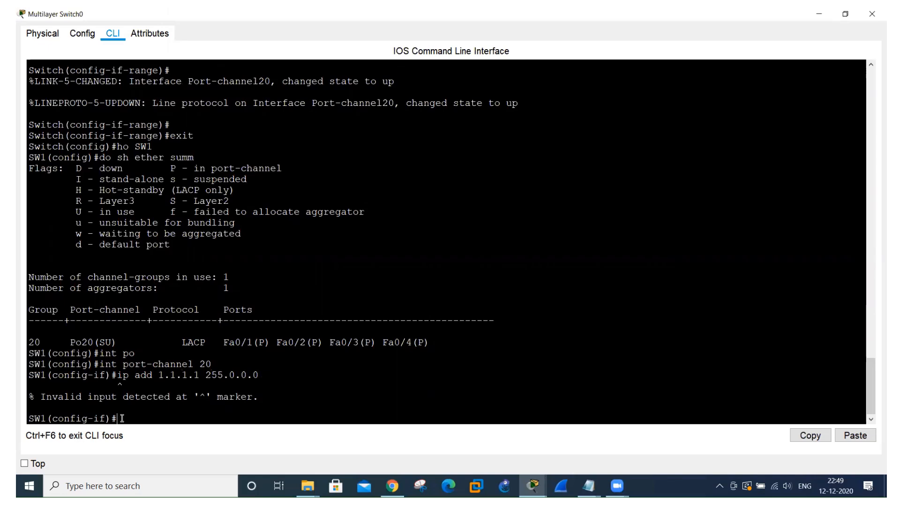
# Reopen Multilayer Switch0's full-size command line, exit the interface configuration, and reload the switch without saving.
pyautogui.hotkey('alt', 'Tab')
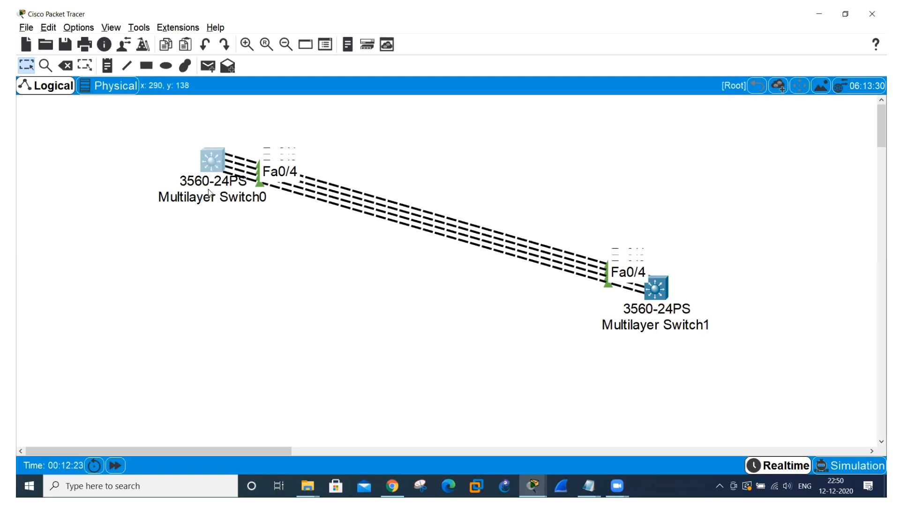
pyautogui.click(214, 167)
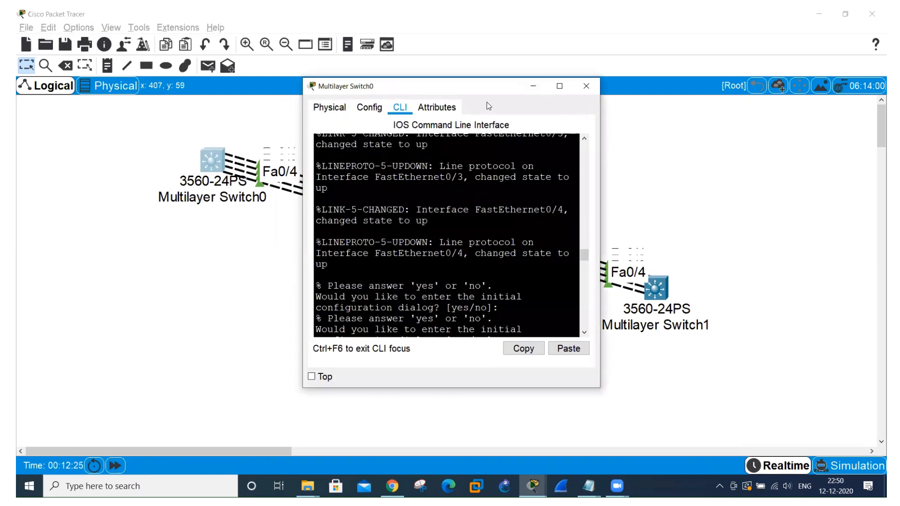
pyautogui.click(560, 87)
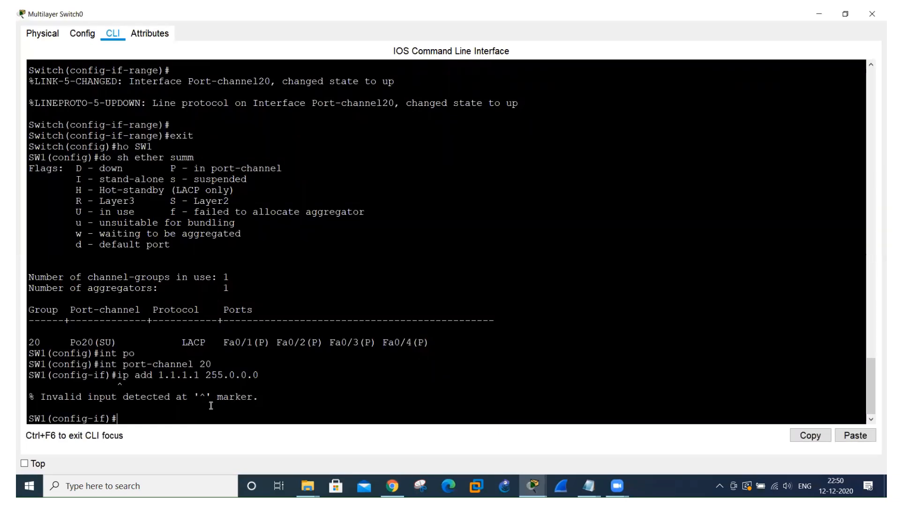
pyautogui.write('exit')
pyautogui.press('Return')
pyautogui.write('do reload')
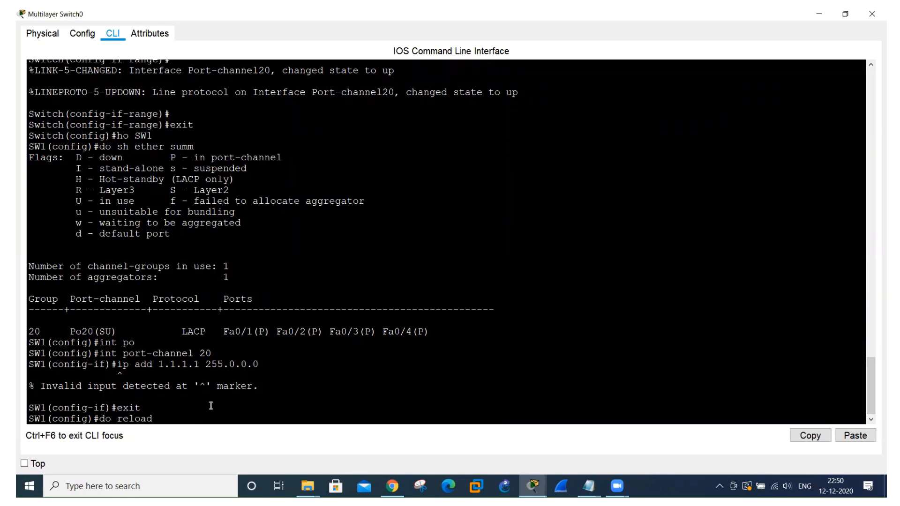
pyautogui.press('Return')
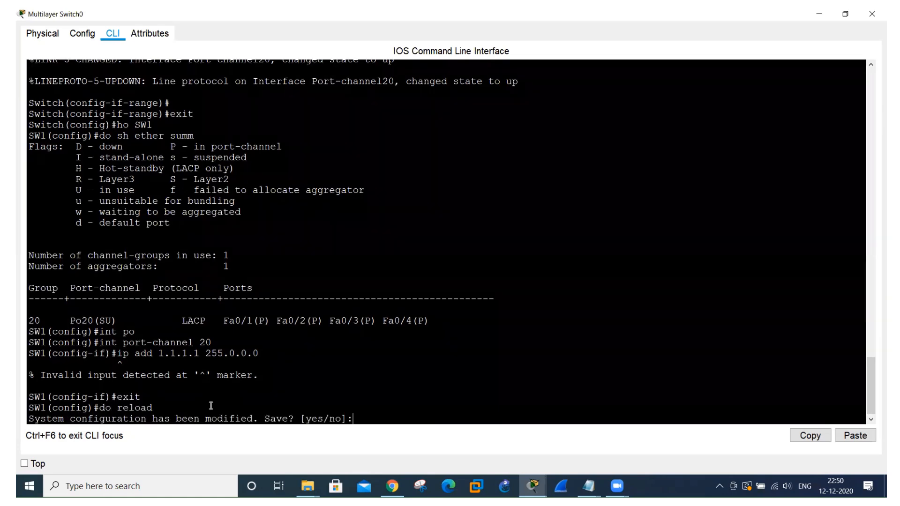
pyautogui.write('n')
pyautogui.press('Return')
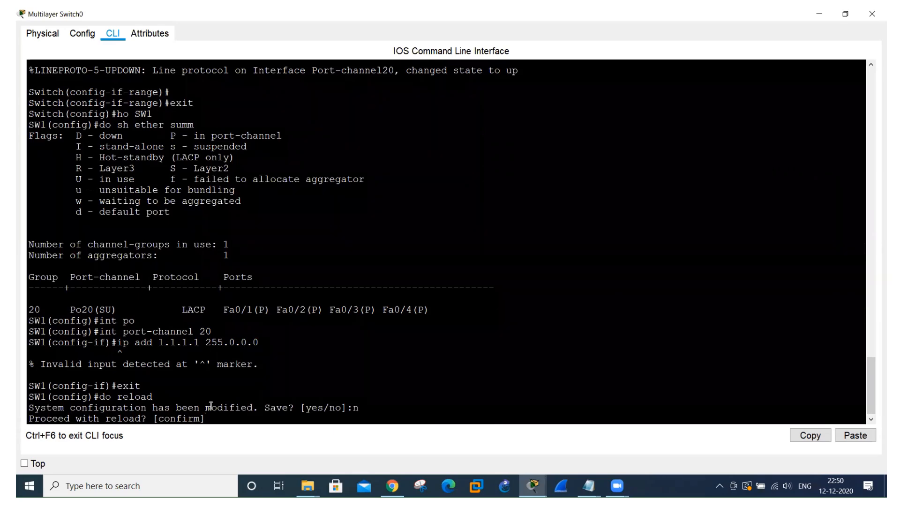
pyautogui.press('Return')
# Open the full-size command line of Multilayer Switch1 and bring up a clean configuration prompt.
pyautogui.hotkey('alt', 'Tab')
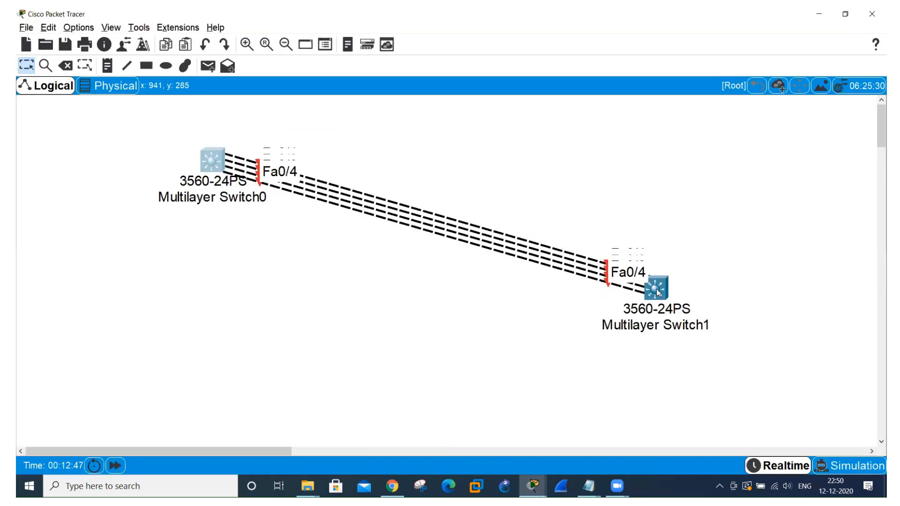
pyautogui.hotkey('alt', 'Tab')
pyautogui.click(559, 85)
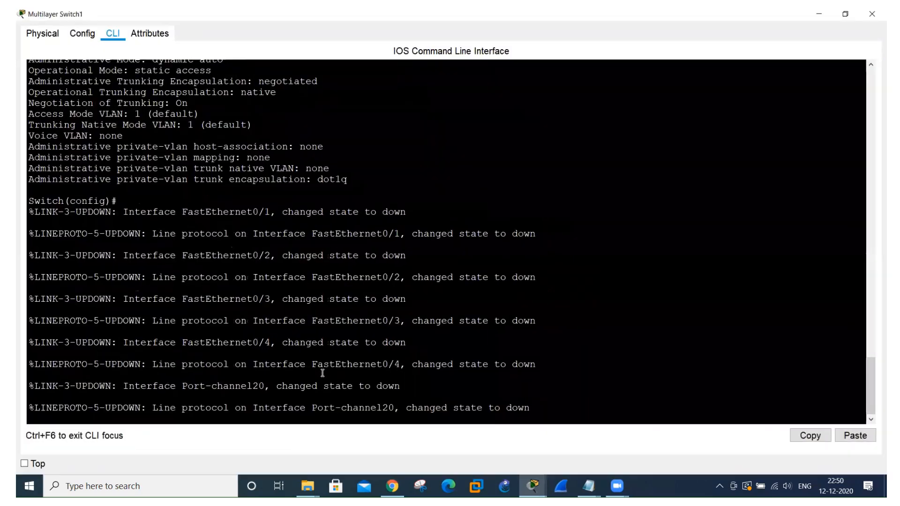
pyautogui.press('Return')
pyautogui.press('Return')
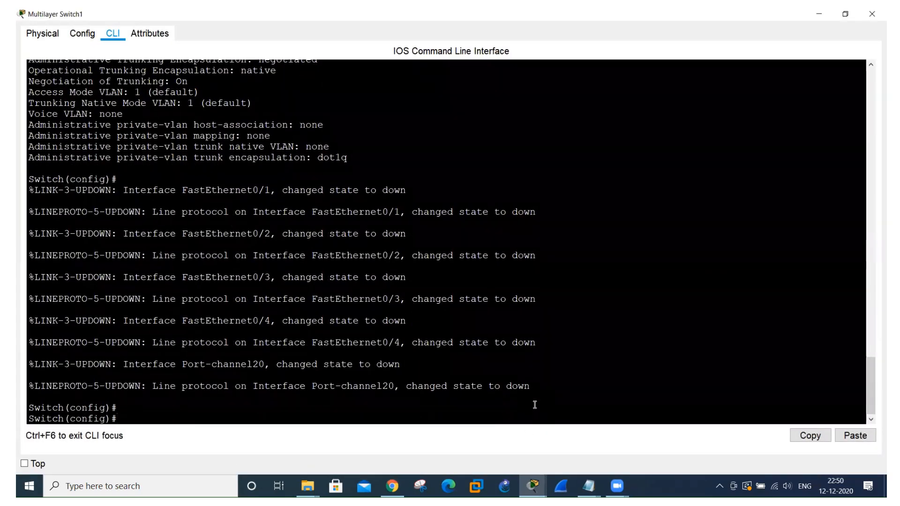
pyautogui.write('r')
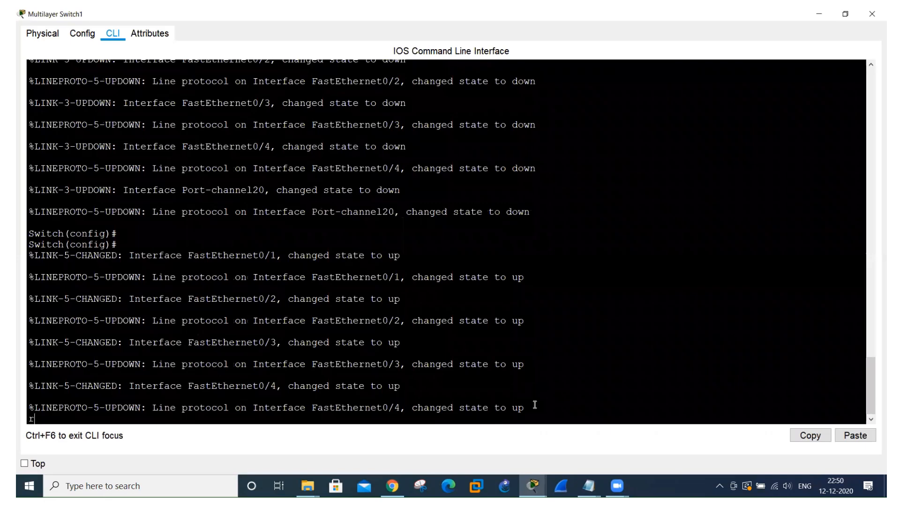
pyautogui.press('Return')
pyautogui.press('Return')
pyautogui.press('Return')
# Reload Multilayer Switch1 with "do reload", without saving the modified configuration.
pyautogui.write('do reload')
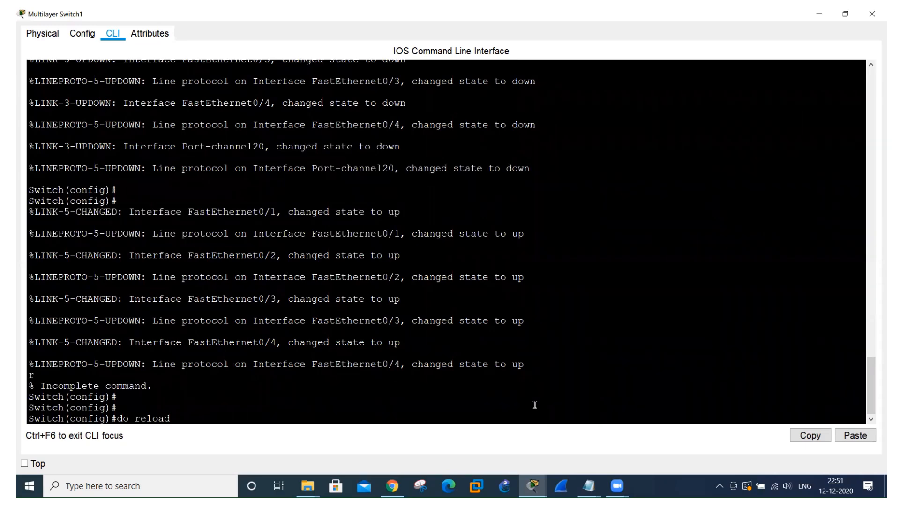
pyautogui.press('Return')
pyautogui.write('n')
pyautogui.press('Return')
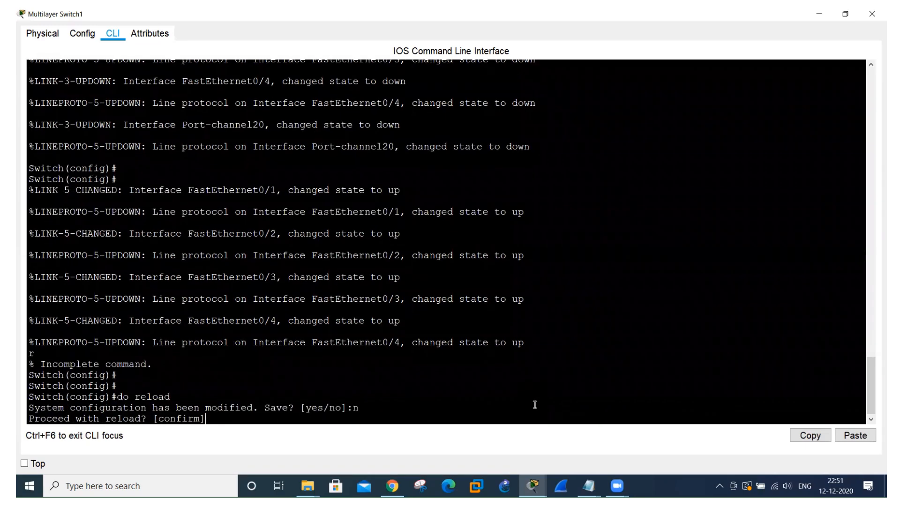
pyautogui.press('Return')
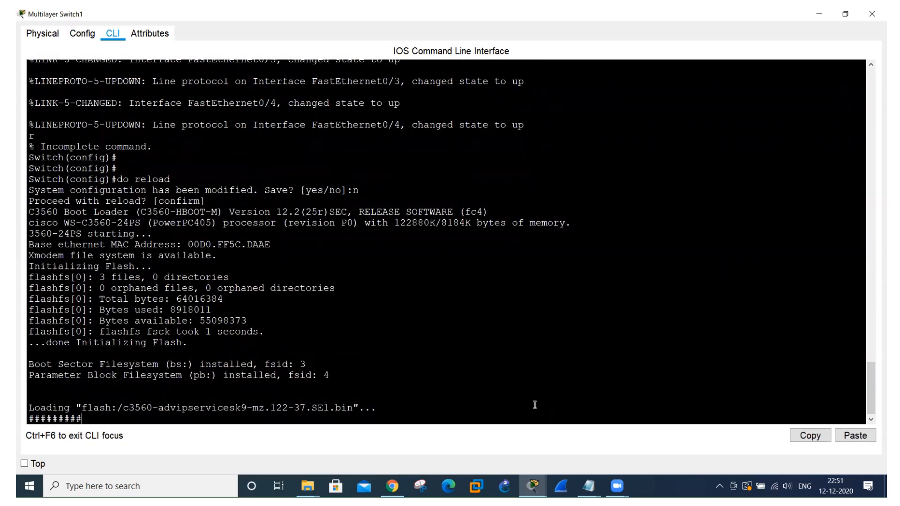
# Return to the topology and bring up the full-size command line of Multilayer Switch0.
pyautogui.hotkey('alt', 'Tab')
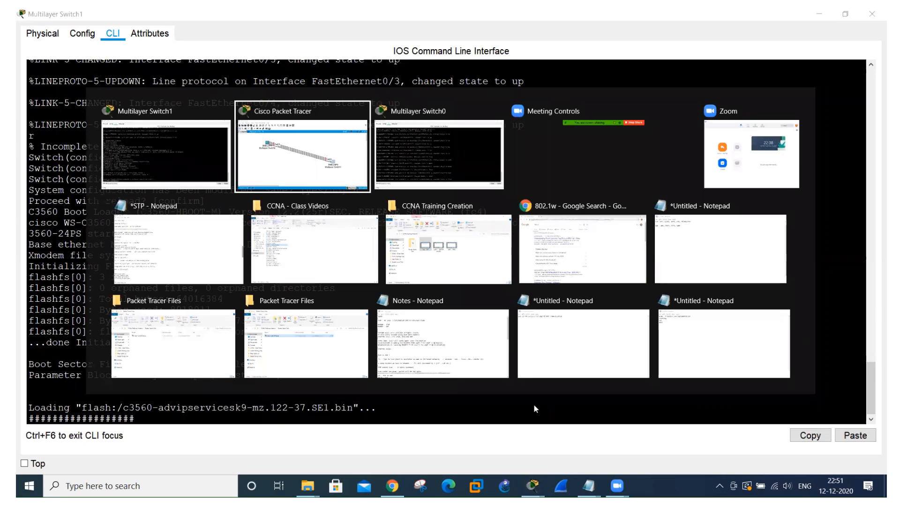
pyautogui.hotkey('alt', 'Tab')
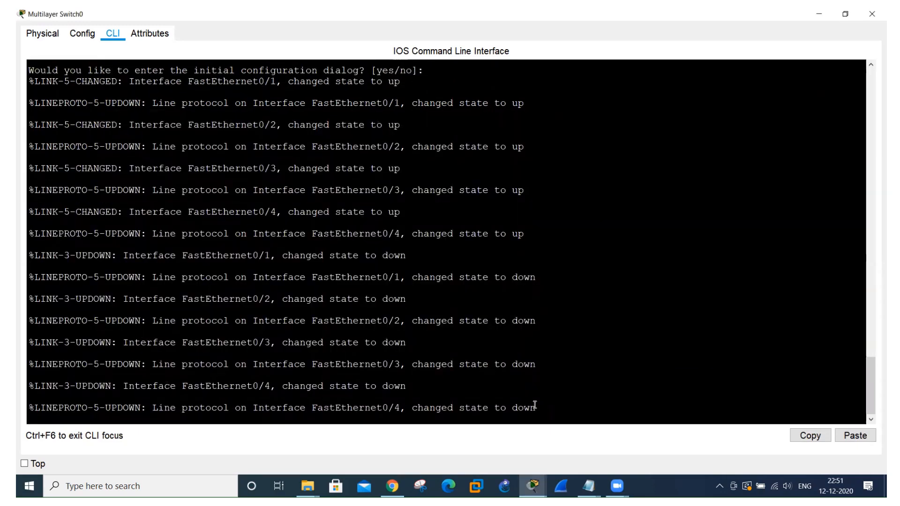
pyautogui.scroll(10, 534, 406)
pyautogui.scroll(-10, 535, 405)
pyautogui.hotkey('alt', 'Tab')
pyautogui.hotkey('alt', 'Tab')
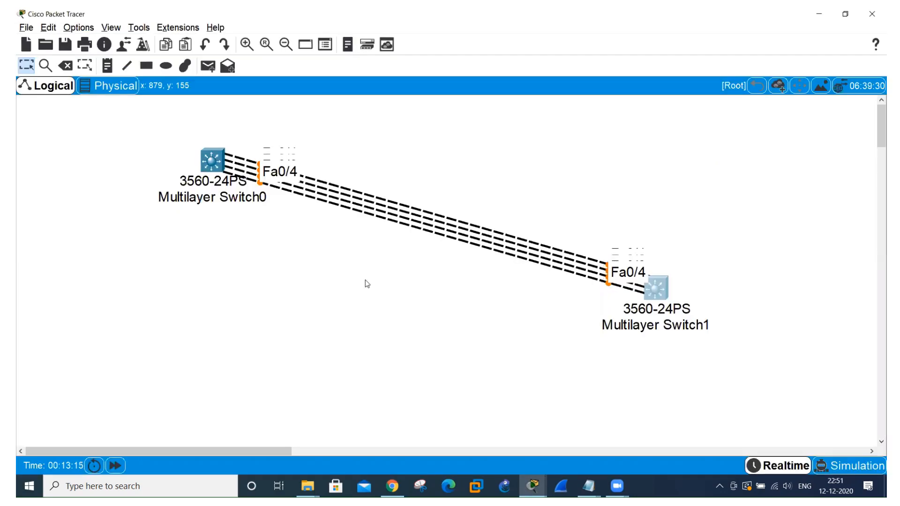
pyautogui.click(215, 166)
pyautogui.click(579, 76)
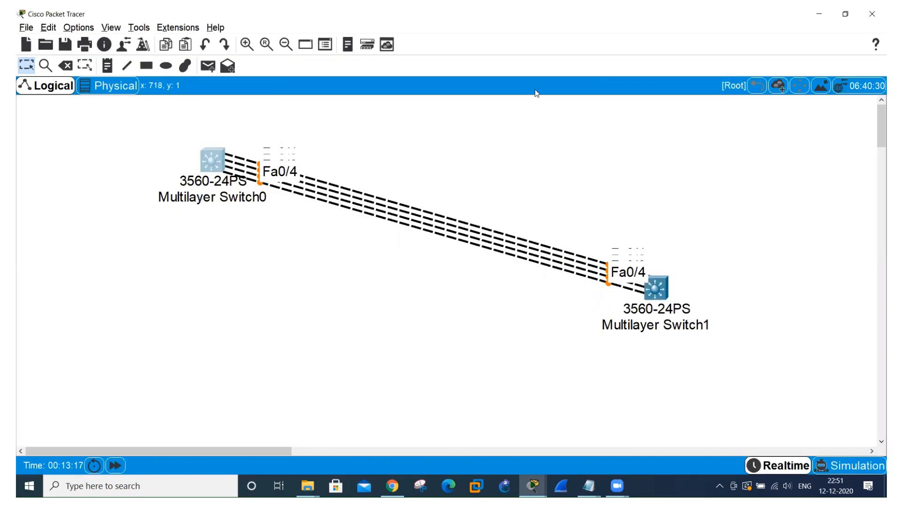
pyautogui.click(213, 166)
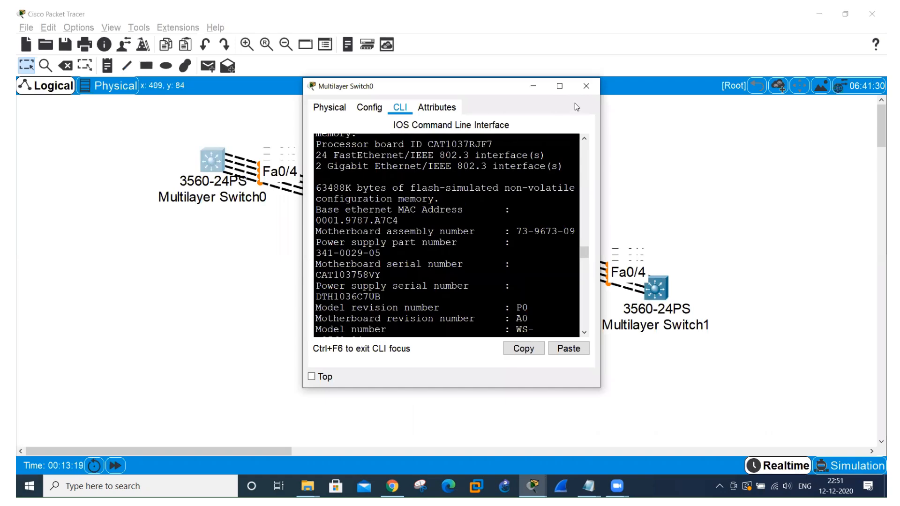
pyautogui.click(569, 79)
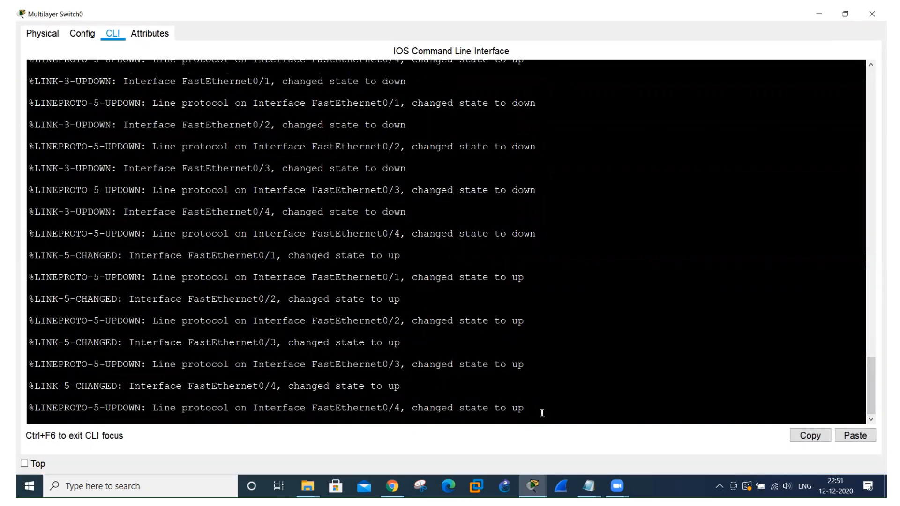
# Decline the initial configuration dialog on Multilayer Switch0 and start the console session.
pyautogui.press('Return')
pyautogui.press('Return')
pyautogui.write('n')
pyautogui.press('Return')
# Enter global configuration mode on Multilayer Switch0 and set its hostname to SW1.
pyautogui.press('Return')
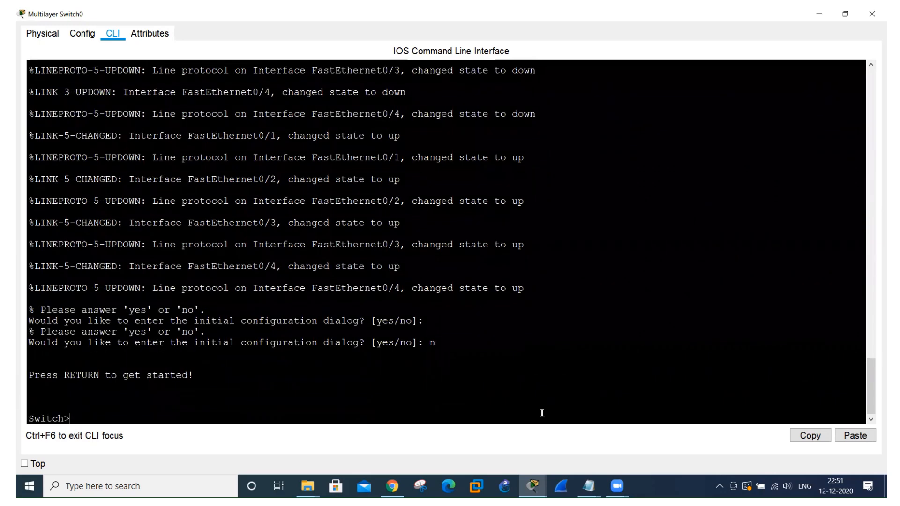
pyautogui.write('en')
pyautogui.press('Return')
pyautogui.write('config t')
pyautogui.press('Return')
pyautogui.write('HO SW1')
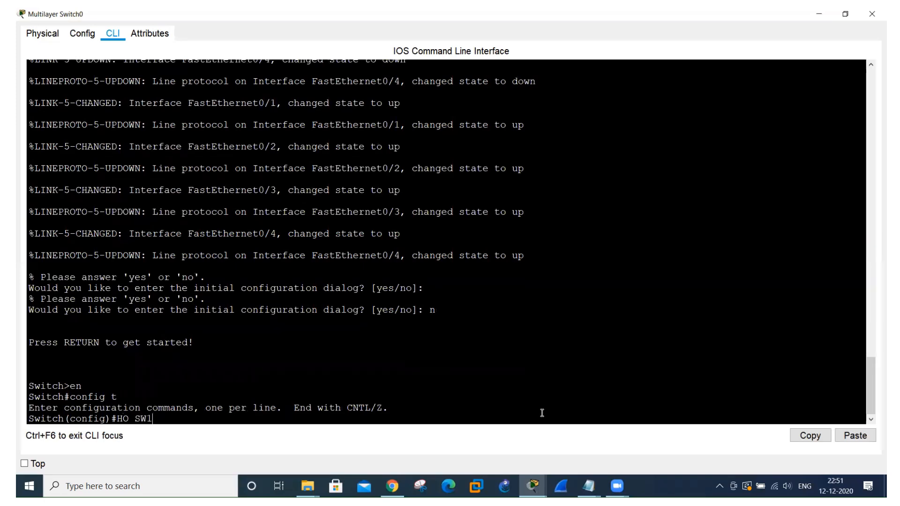
pyautogui.press('Return')
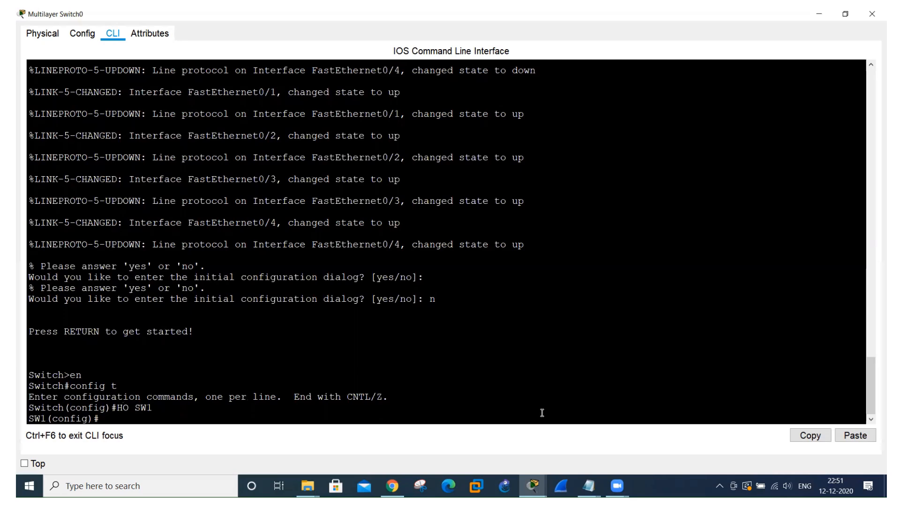
# On SW1, select the interface range Fa0/1-4 and convert the ports to routed ports with "no switchport".
pyautogui.write('int ran')
pyautogui.press('Tab')
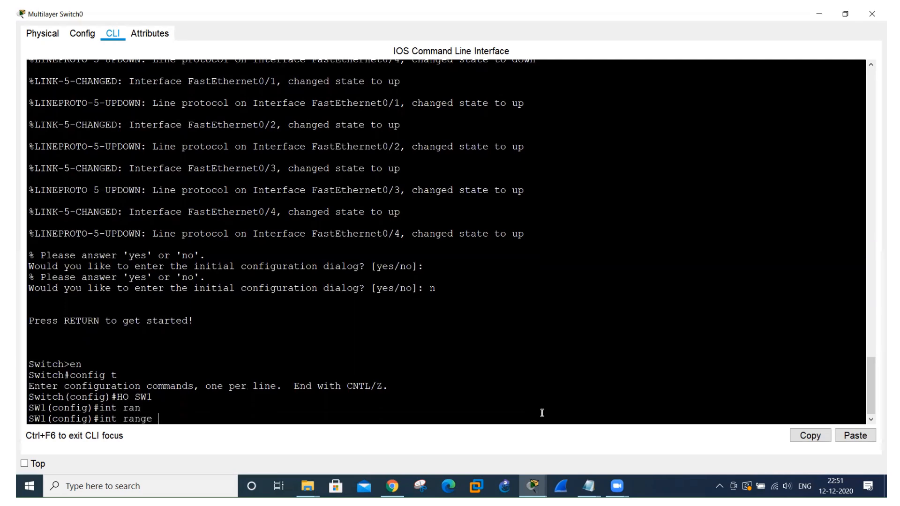
pyautogui.write('fa0/1-4')
pyautogui.press('Return')
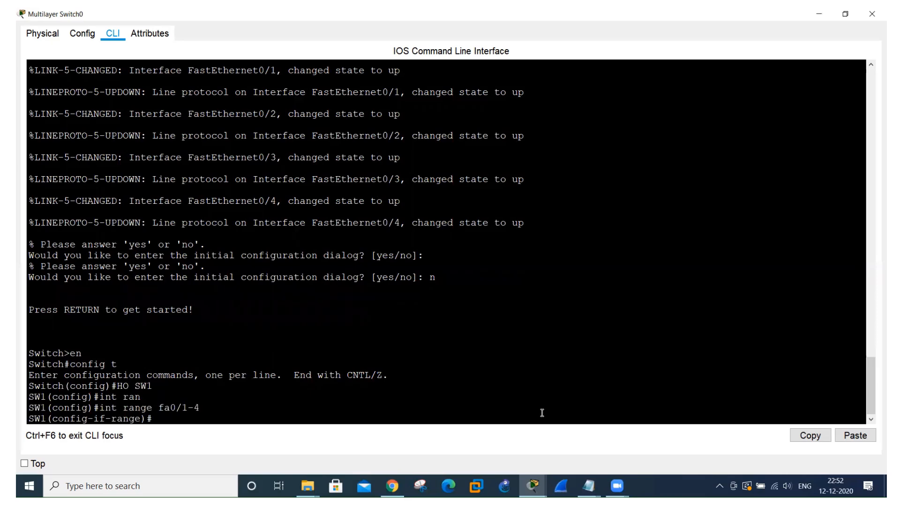
pyautogui.write('no swit')
pyautogui.press('Tab')
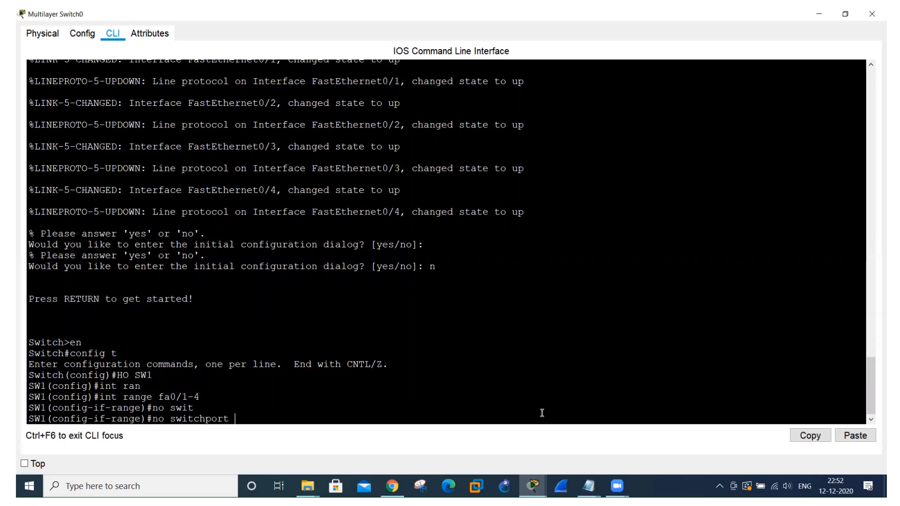
pyautogui.press('Return')
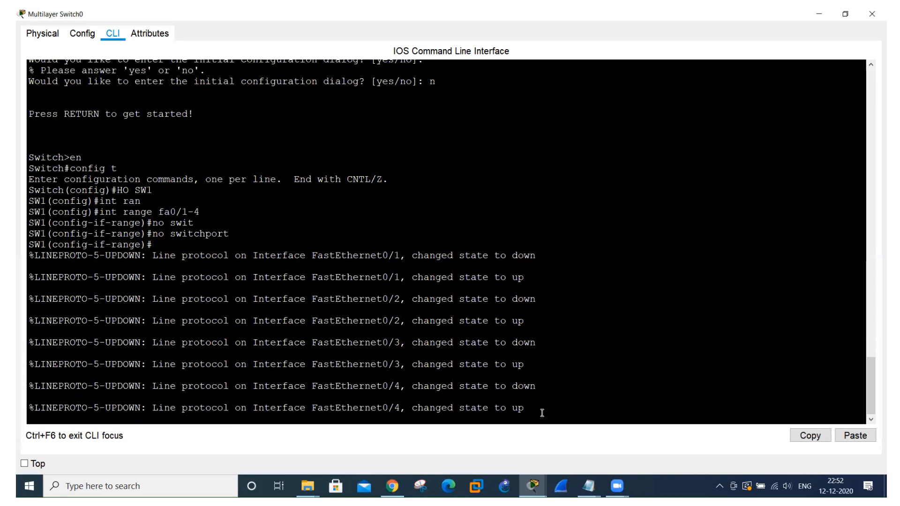
pyautogui.press('Return')
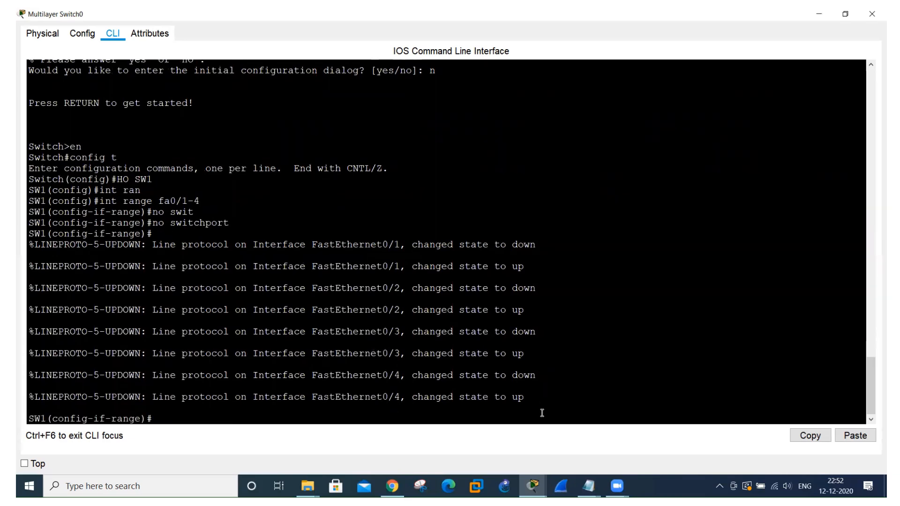
# Bundle the selected SW1 ports into channel group 40 using LACP mode active.
pyautogui.write('channel-gr')
pyautogui.press('Tab')
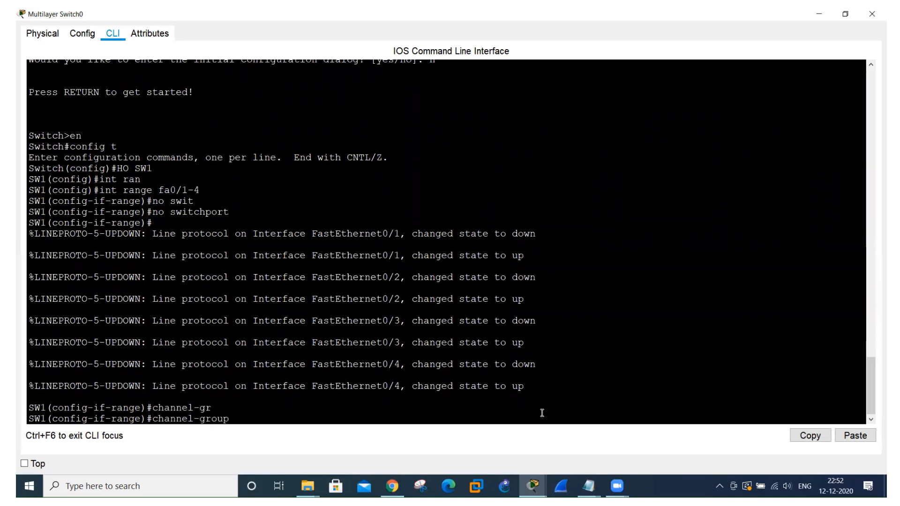
pyautogui.write('40 mode a')
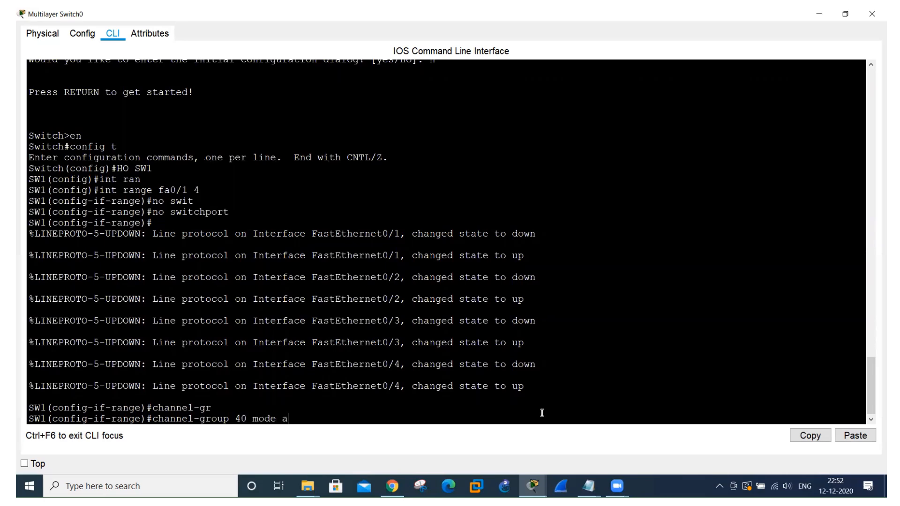
pyautogui.write('ctive')
pyautogui.press('Return')
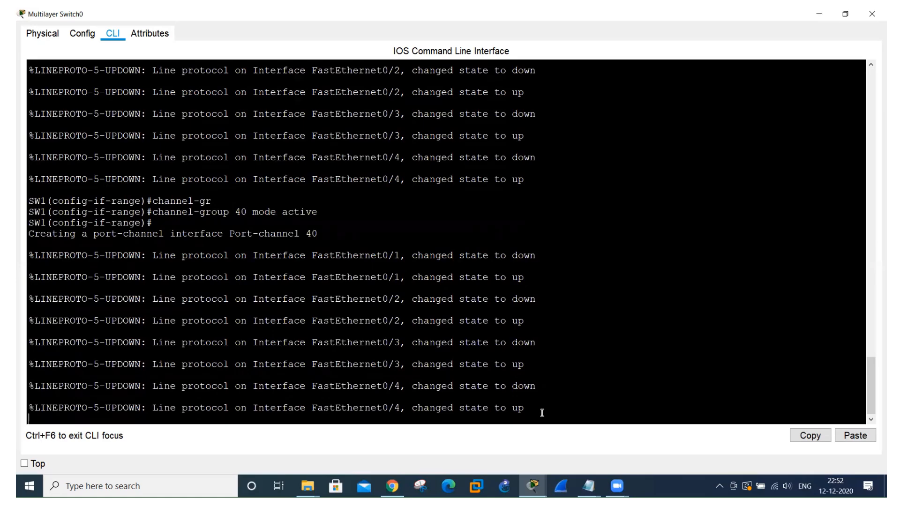
# Bring up the command line of Multilayer Switch1, decline its initial configuration dialog and start the console session.
pyautogui.hotkey('alt', 'Tab')
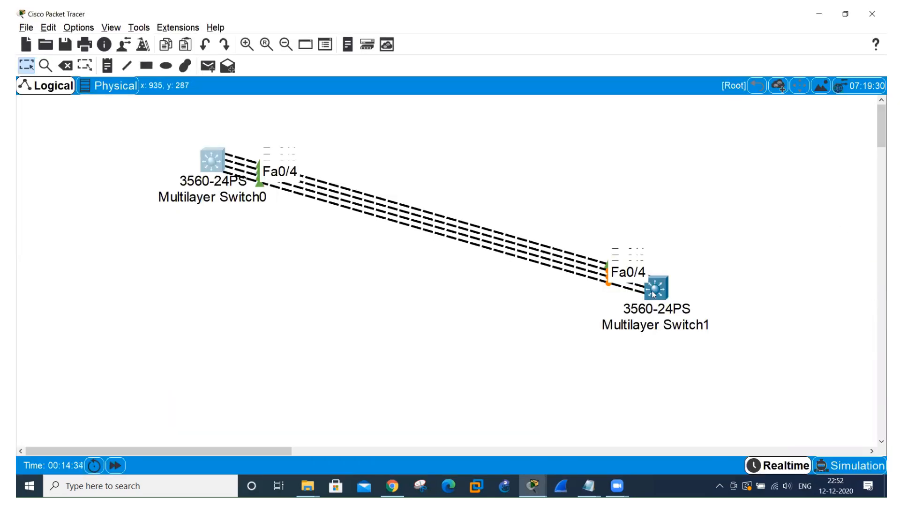
pyautogui.click(654, 291)
pyautogui.click(560, 86)
pyautogui.press('Return')
pyautogui.press('Return')
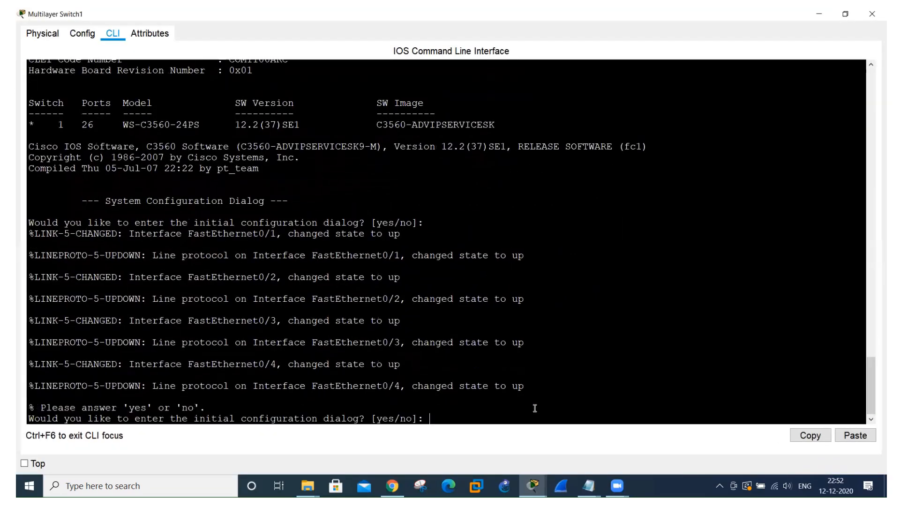
pyautogui.write('n')
pyautogui.press('Return')
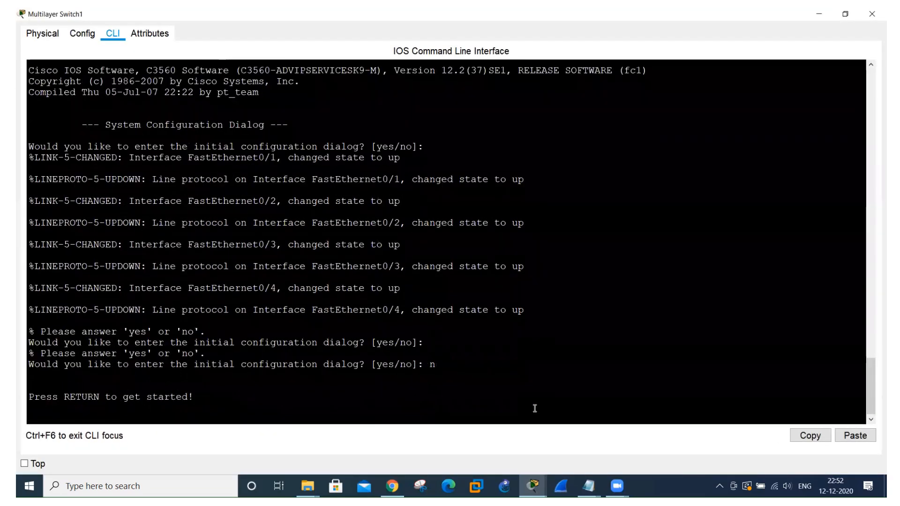
pyautogui.press('Return')
# Enter global configuration mode on Multilayer Switch1 and set its hostname to SW2.
pyautogui.write('en')
pyautogui.press('Return')
pyautogui.write('config t')
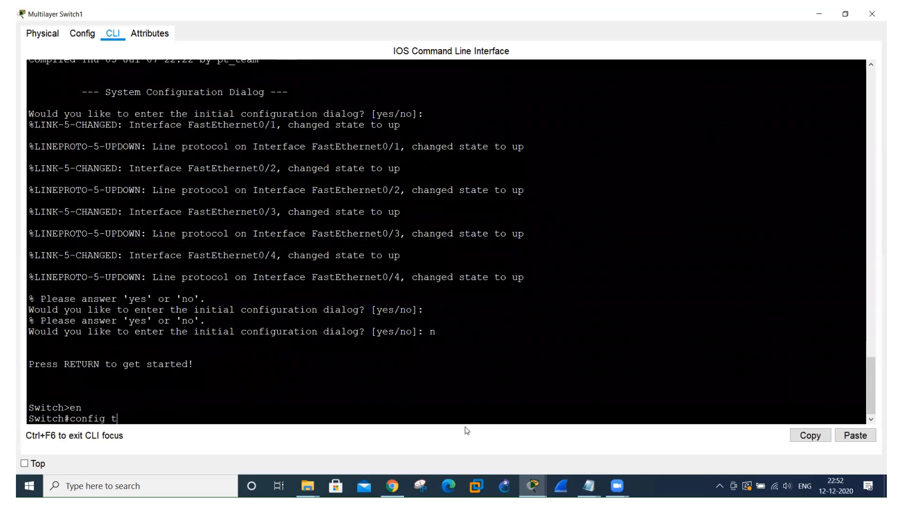
pyautogui.press('Return')
pyautogui.write('HO ')
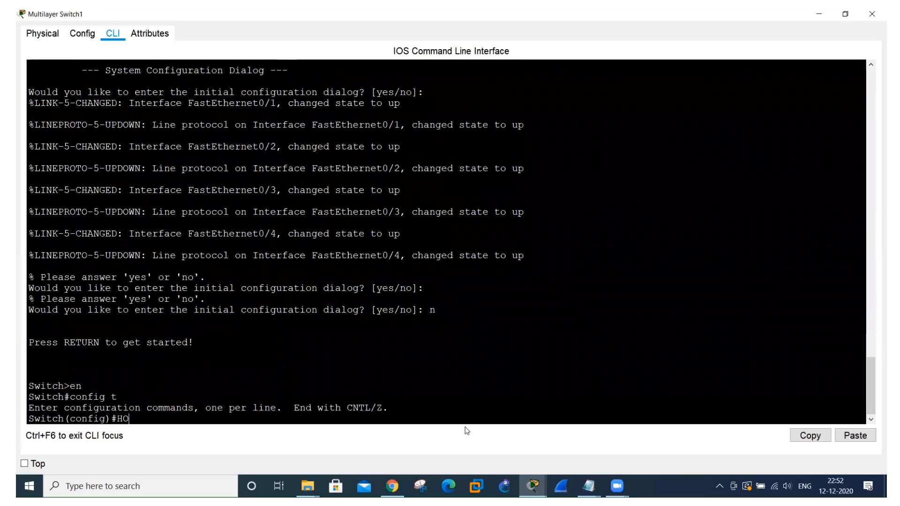
pyautogui.write('SW2')
pyautogui.press('Return')
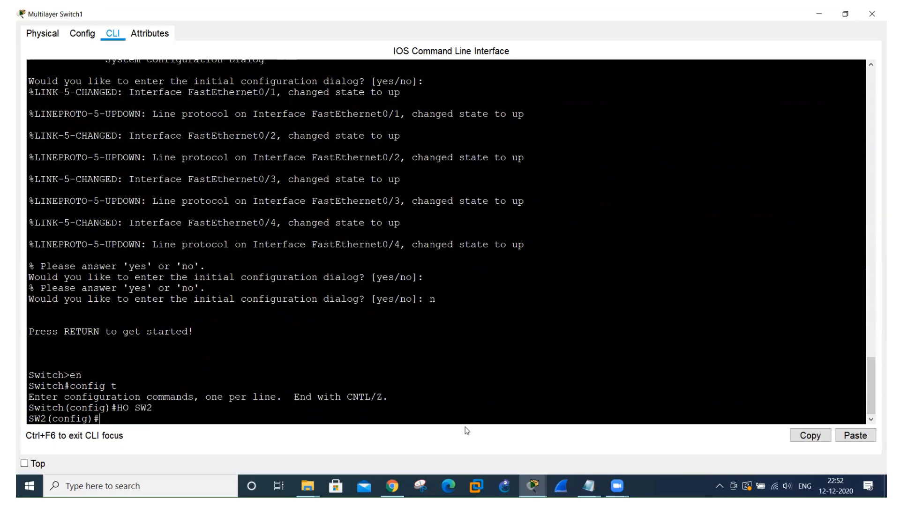
# On SW2, select the interface range Fa0/1-4 and convert the ports to routed ports with "no switchport".
pyautogui.write('int ran fa0/1-4')
pyautogui.press('Return')
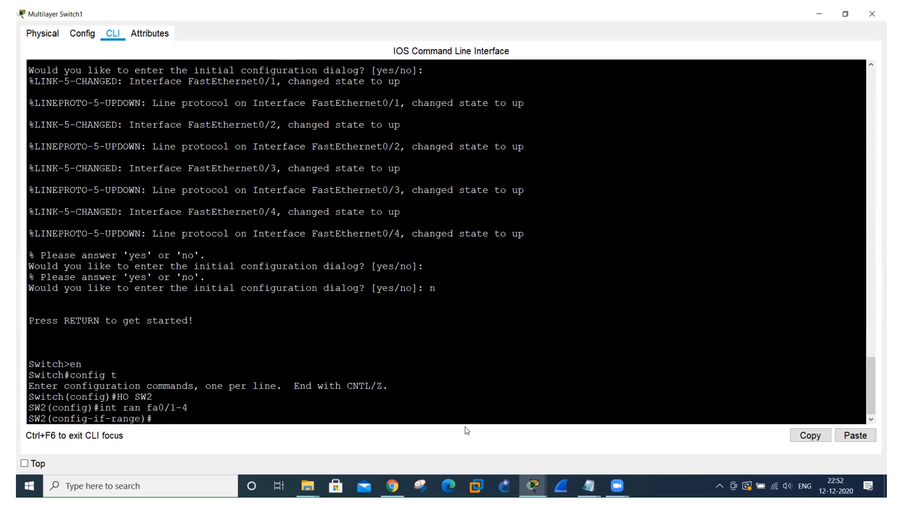
pyautogui.write('no switchpo')
pyautogui.press('Tab')
pyautogui.press('Return')
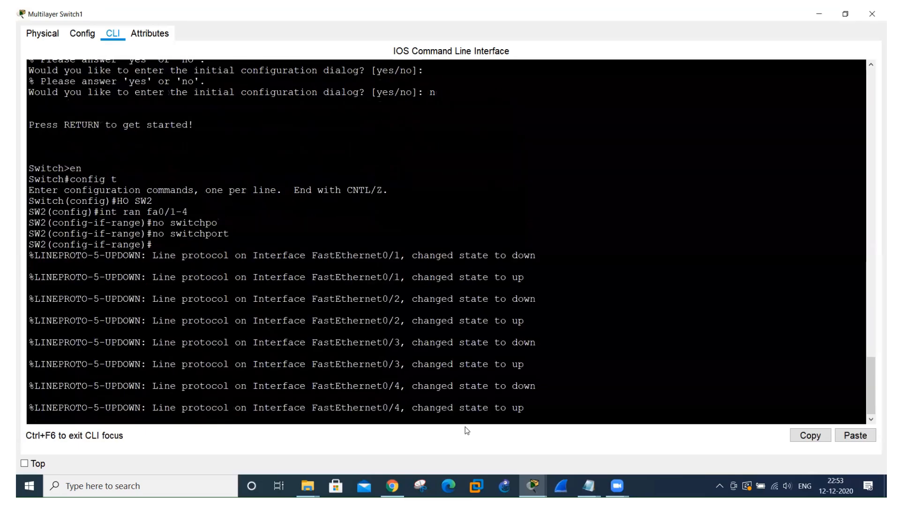
pyautogui.press('Return')
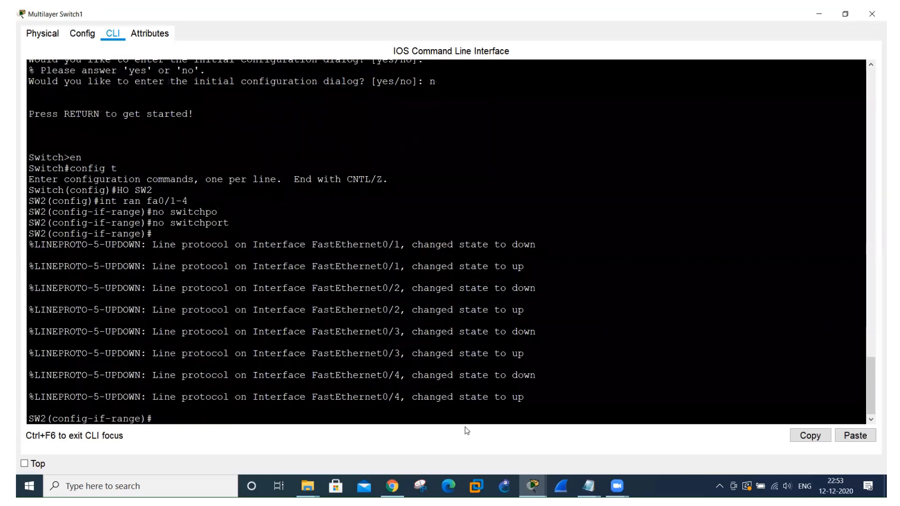
# Bundle the selected SW2 ports into channel group 40 using LACP mode active.
pyautogui.write('channel-gr')
pyautogui.press('Tab')
pyautogui.write('40 mod')
pyautogui.press('Tab')
pyautogui.write('ac')
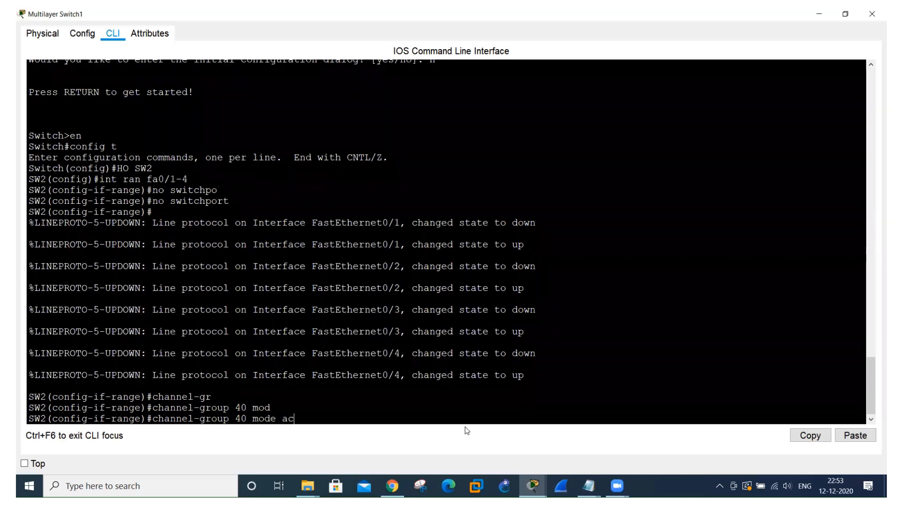
pyautogui.press('Tab')
pyautogui.press('Return')
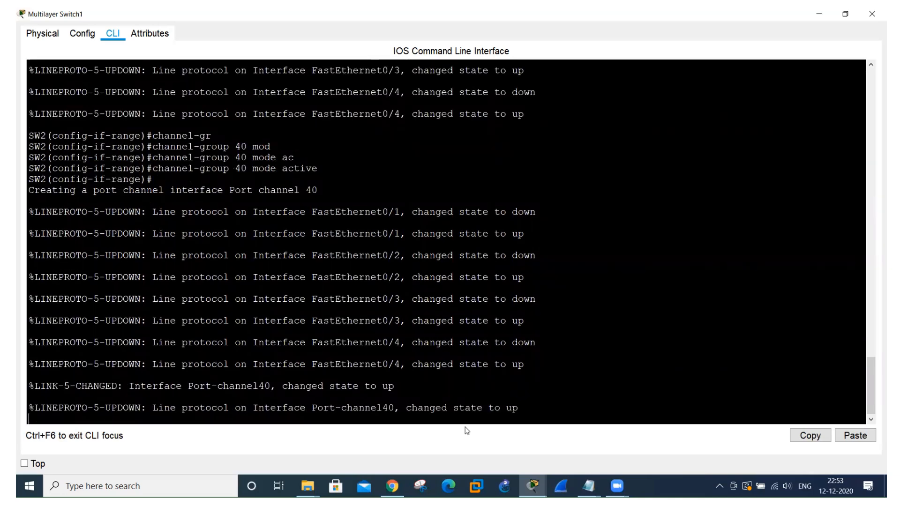
# Return to SW1, leave interface range configuration and display the EtherChannel summary with "do sh ether summ".
pyautogui.hotkey('alt', 'Tab')
pyautogui.hotkey('alt', 'Tab')
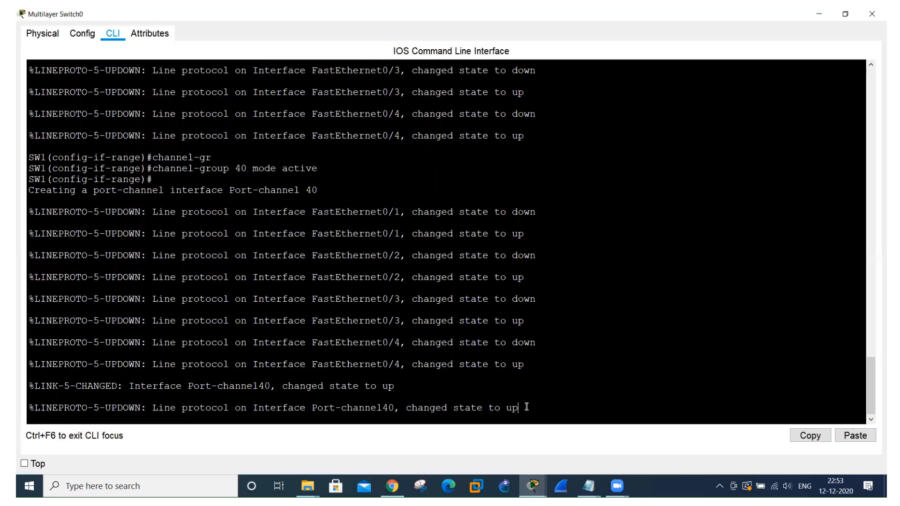
pyautogui.press('Return')
pyautogui.press('Return')
pyautogui.press('Return')
pyautogui.write('exit')
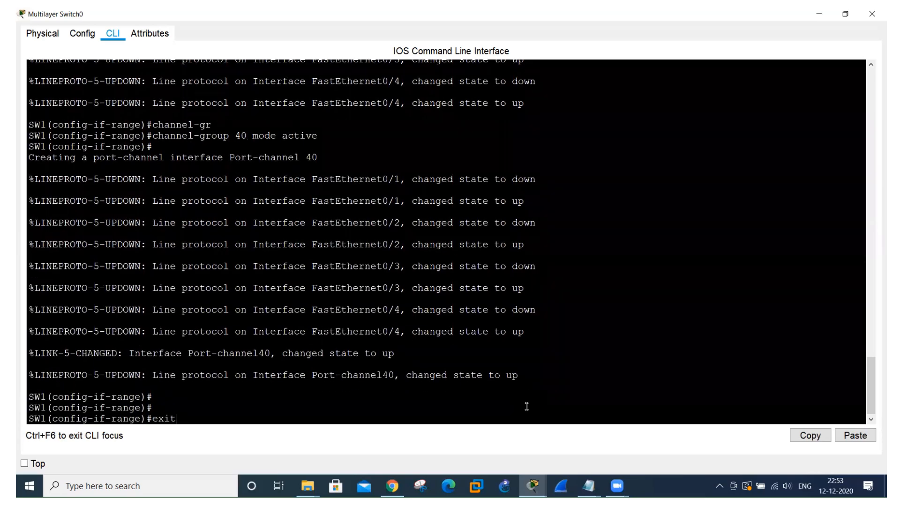
pyautogui.press('Return')
pyautogui.write('do sh ether sum')
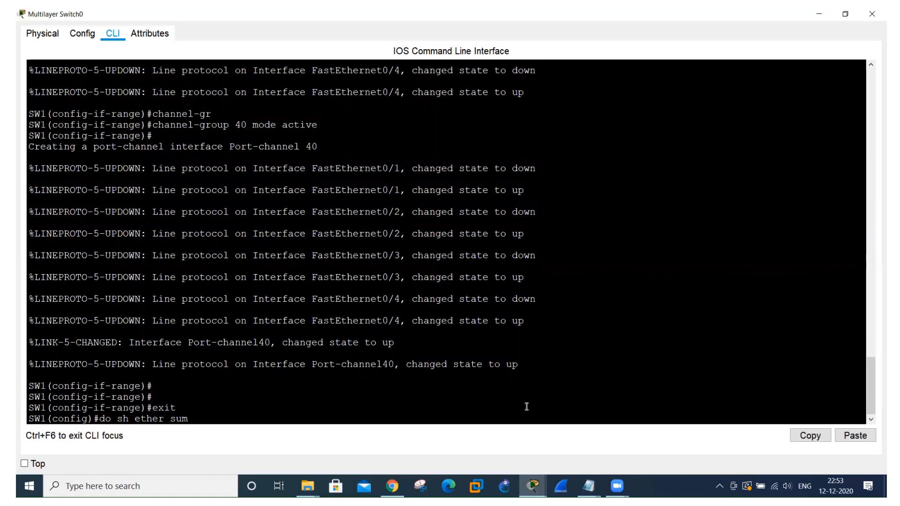
pyautogui.write('m')
pyautogui.press('Return')
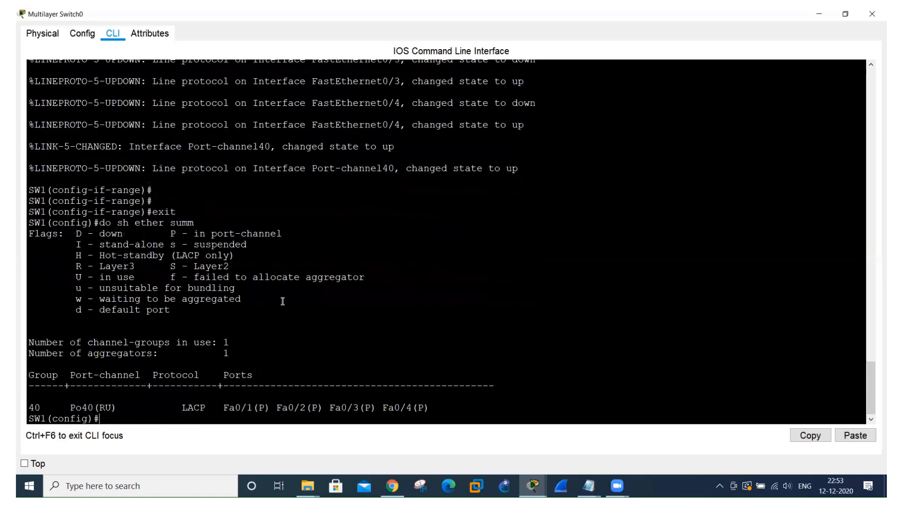
# Examine the port-channel flags and member port flags in the summary against the flag legend.
pyautogui.moveTo(117, 409); pyautogui.dragTo(76, 409)
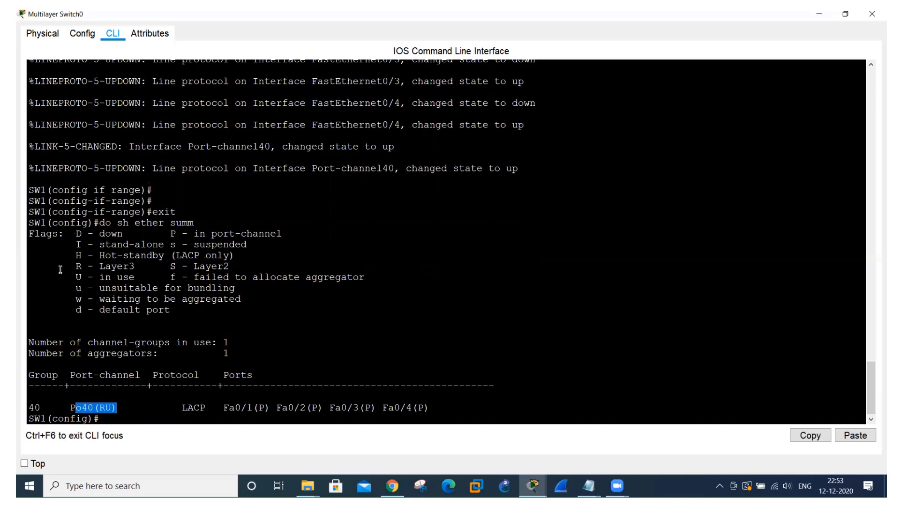
pyautogui.moveTo(75, 266); pyautogui.dragTo(139, 268)
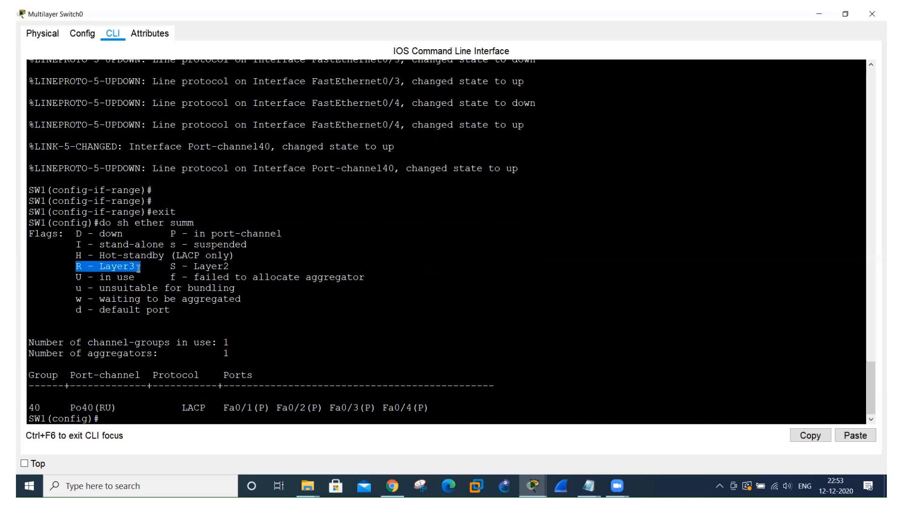
pyautogui.moveTo(70, 278); pyautogui.dragTo(126, 287)
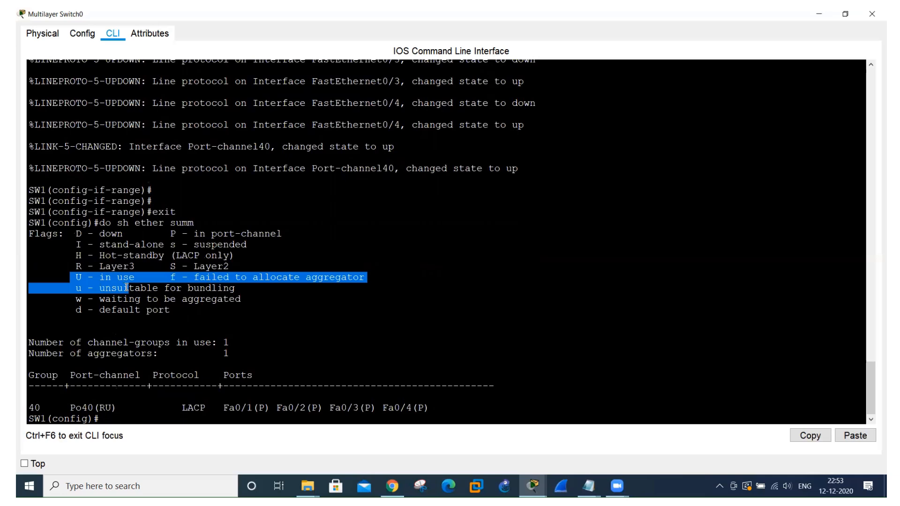
pyautogui.click(233, 404)
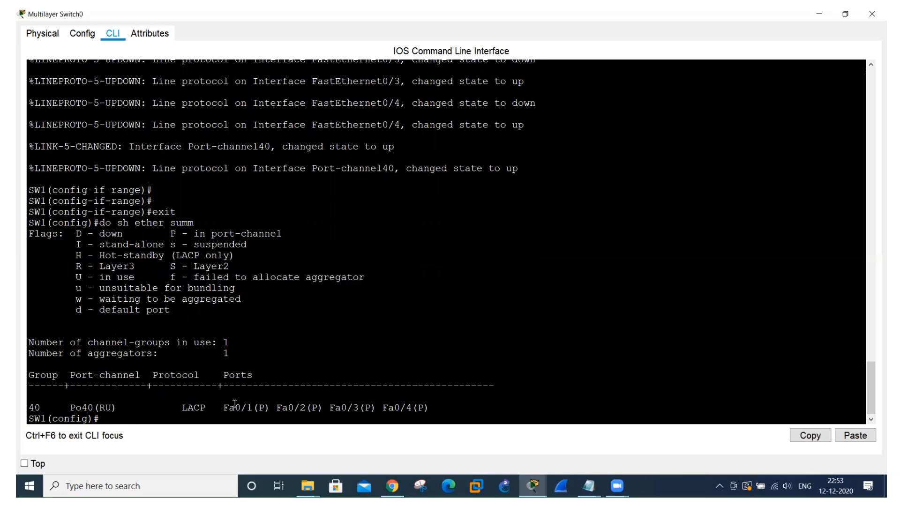
pyautogui.moveTo(235, 404); pyautogui.dragTo(387, 417)
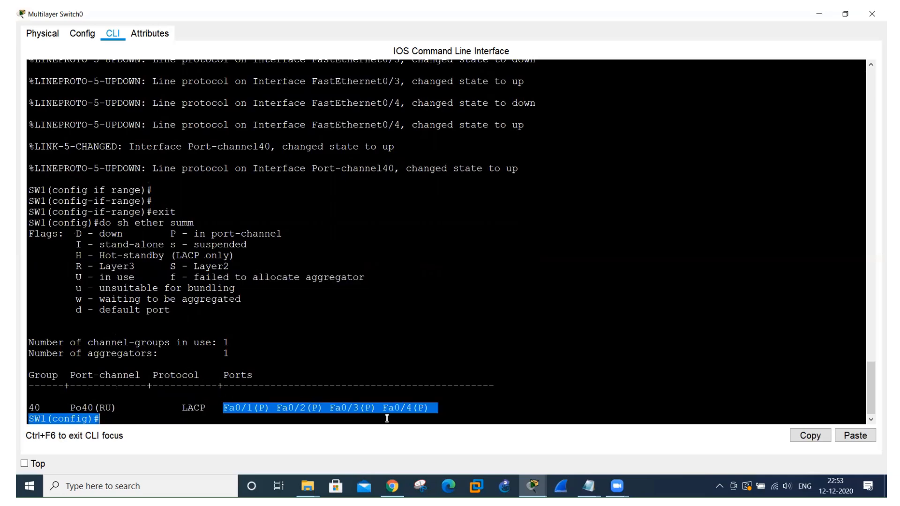
pyautogui.click(192, 231)
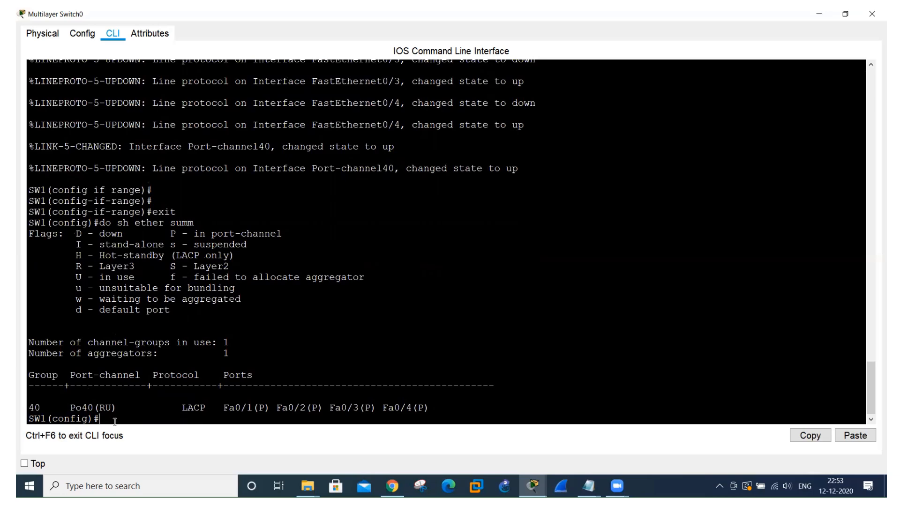
# Display the channel-group listing on SW1 with "do sh ether" and check the group state line.
pyautogui.write('do sh ether')
pyautogui.press('Return')
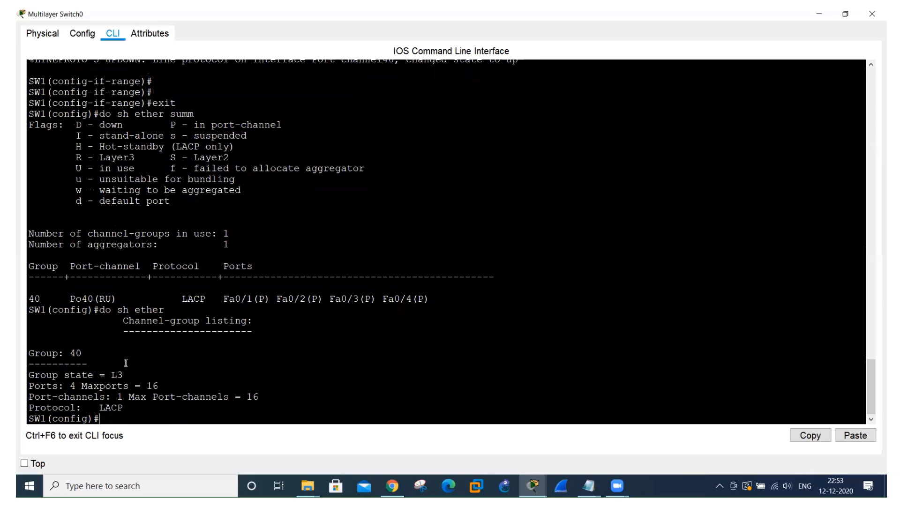
pyautogui.moveTo(72, 375); pyautogui.dragTo(136, 375)
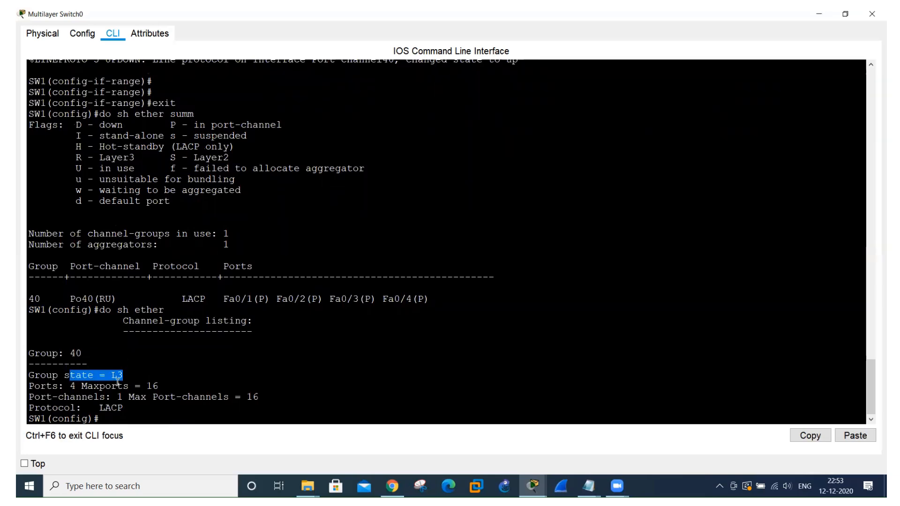
# List the switchport details of SW1's interfaces with "do sh int swit".
pyautogui.click(117, 420)
pyautogui.write('do sh')
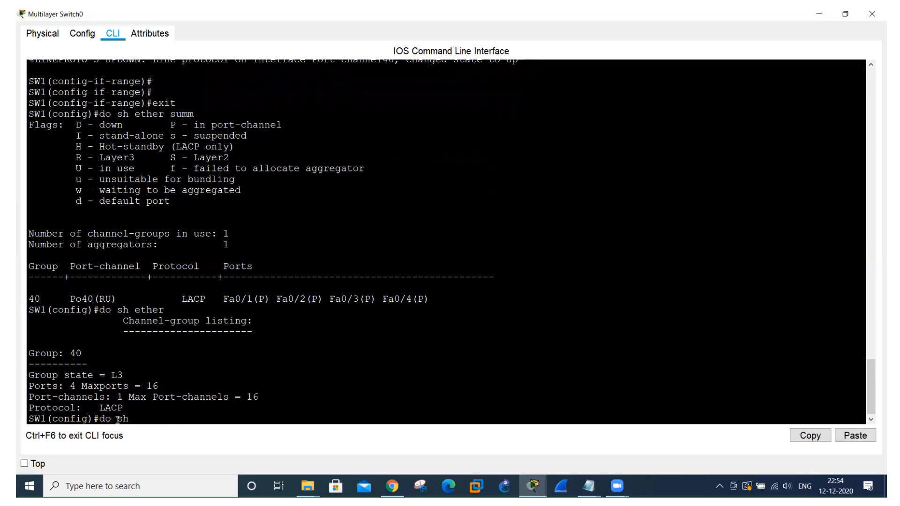
pyautogui.write(' int swit')
pyautogui.press('Return')
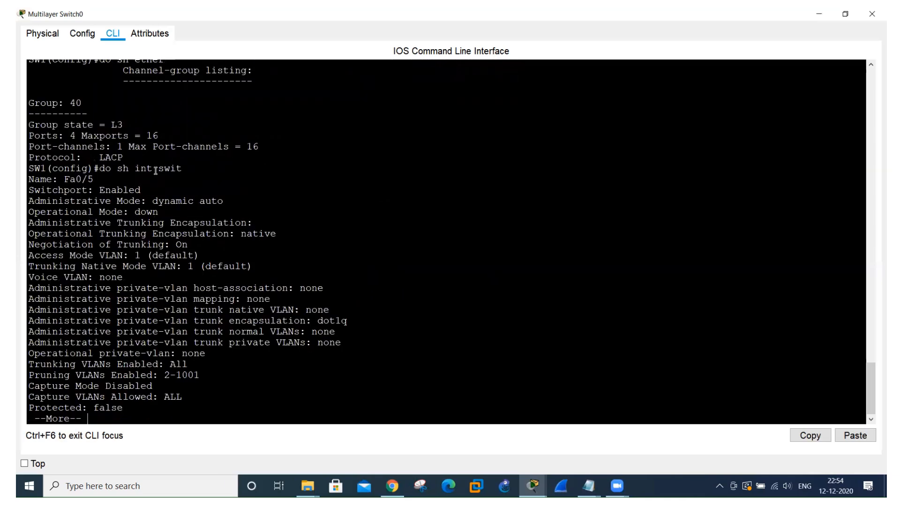
# Examine the interface names in SW1's switchport listing page by page from Fa0/5 to Fa0/7 and exit the listing.
pyautogui.doubleClick(68, 179)
pyautogui.moveTo(99, 179); pyautogui.dragTo(106, 179)
pyautogui.click(92, 180)
pyautogui.moveTo(66, 180); pyautogui.dragTo(104, 180)
pyautogui.press('space')
pyautogui.moveTo(70, 221); pyautogui.dragTo(114, 221)
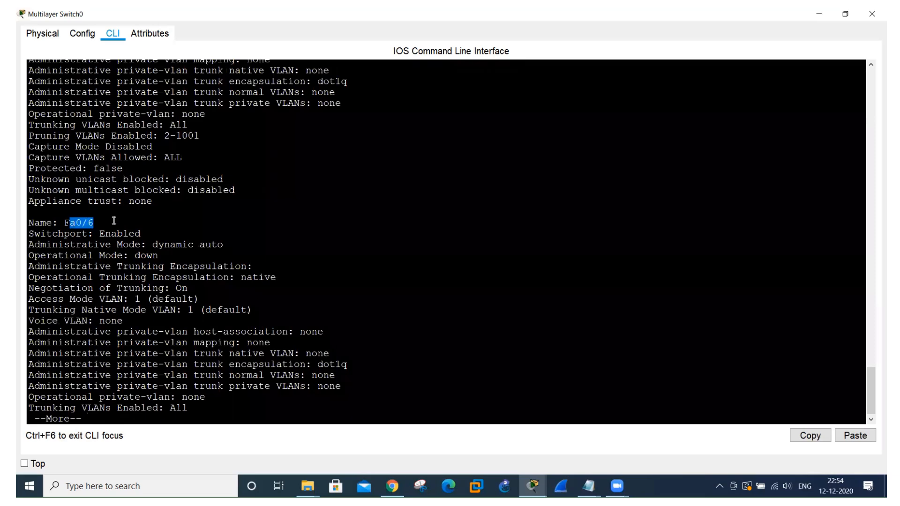
pyautogui.press('space')
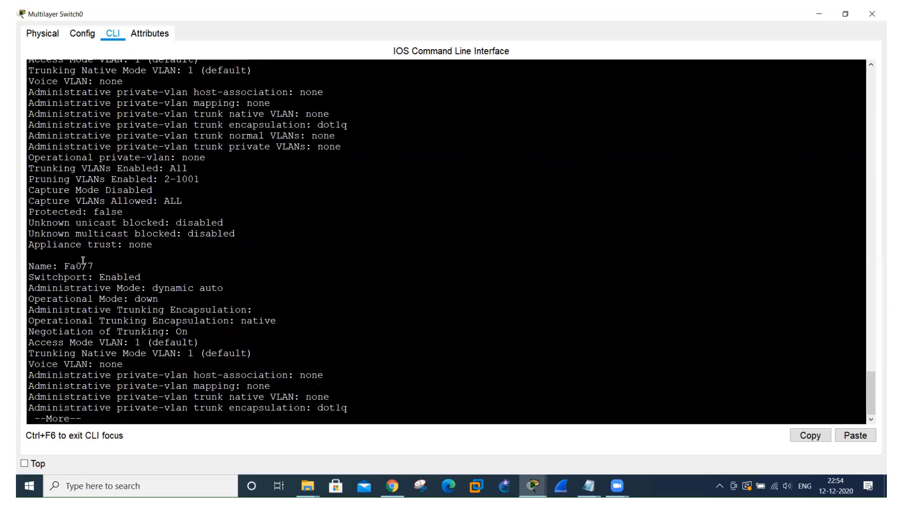
pyautogui.moveTo(83, 260); pyautogui.dragTo(106, 262)
pyautogui.press('q')
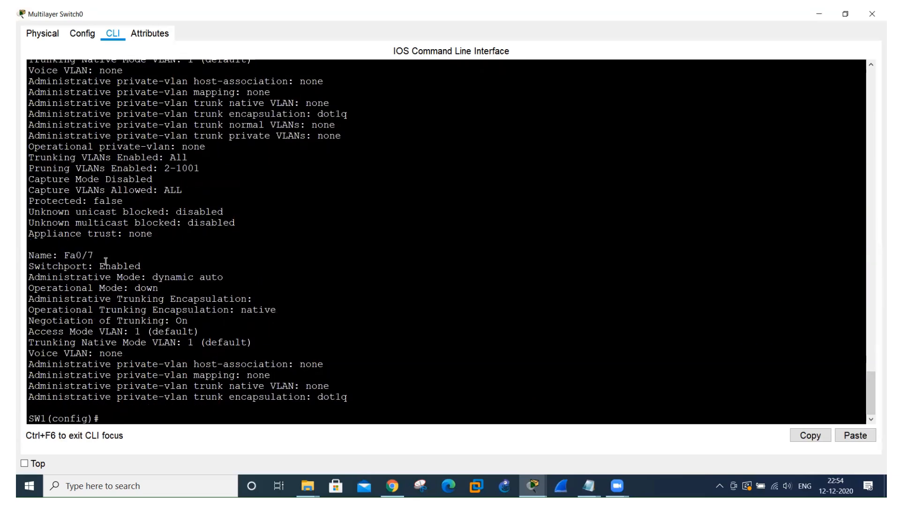
# Switch to SW2's command line, leave interface range configuration and display the channel-group listing with "do sh ether".
pyautogui.hotkey('alt', 'Tab')
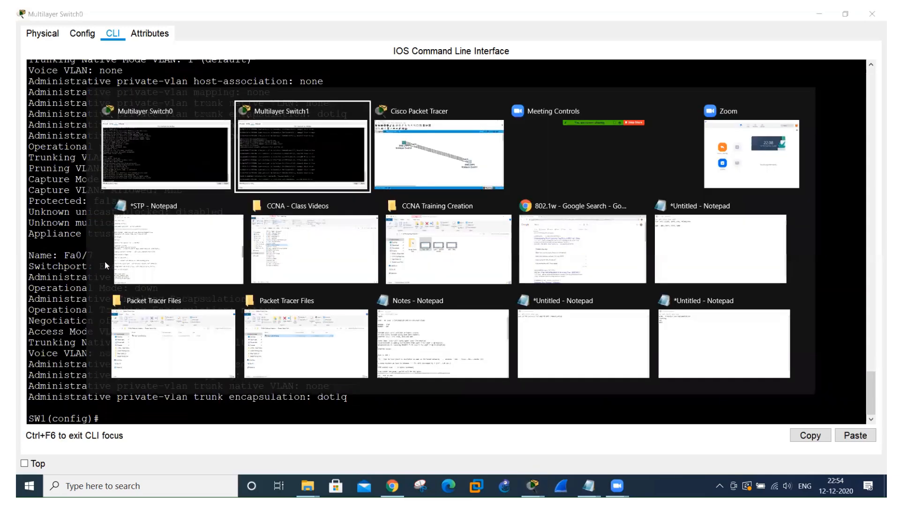
pyautogui.hotkey('alt', 'Tab')
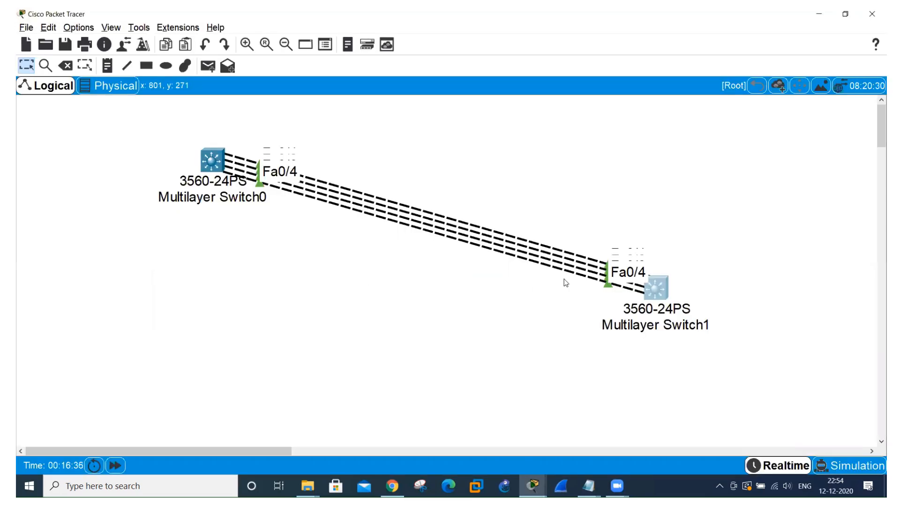
pyautogui.click(649, 282)
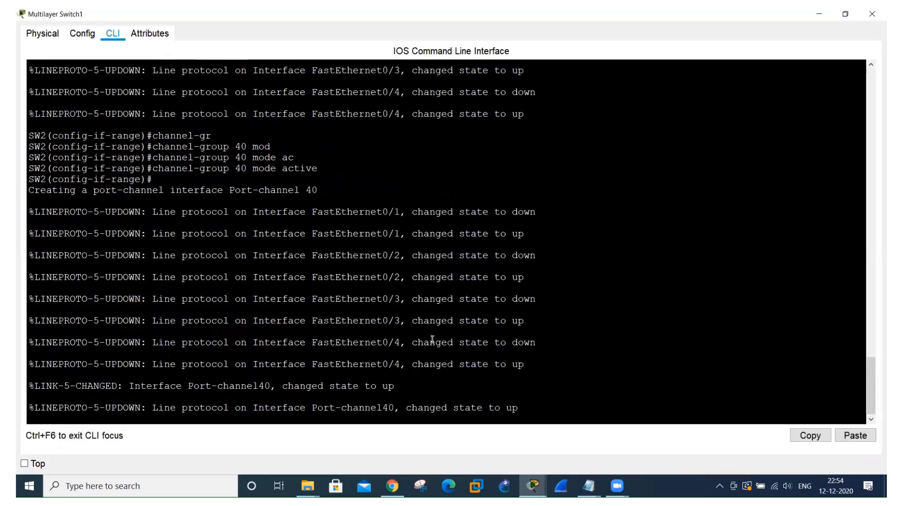
pyautogui.click(559, 87)
pyautogui.press('Return')
pyautogui.write('exit')
pyautogui.press('Return')
pyautogui.write('do sh')
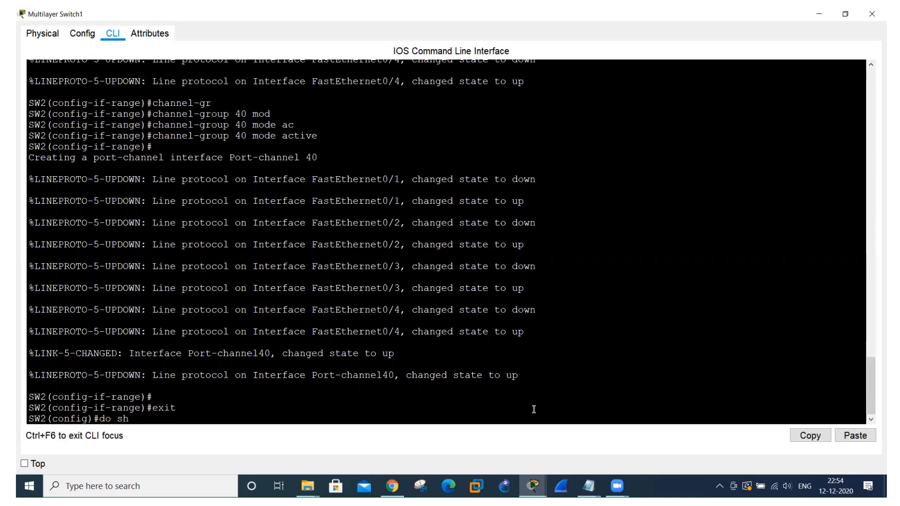
pyautogui.write('ether')
pyautogui.press('Return')
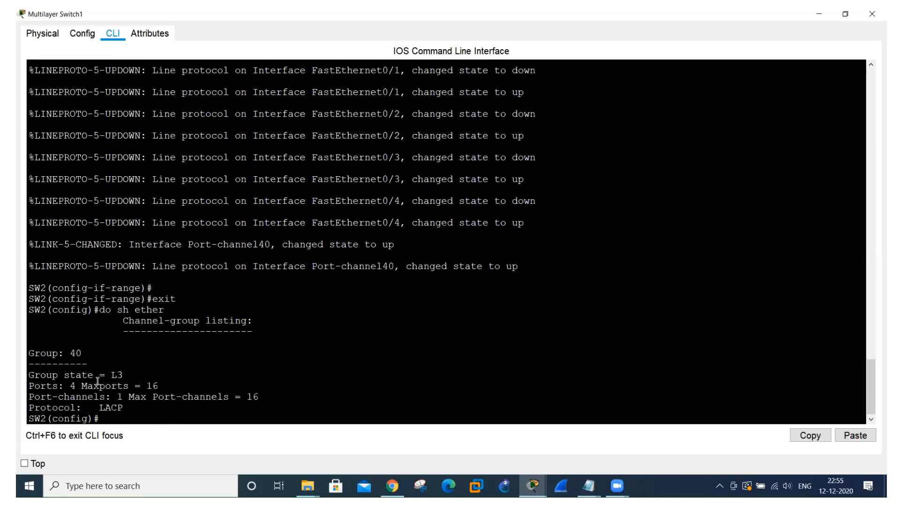
# Display the EtherChannel summary on SW2 with "do sh ether summ".
pyautogui.press('Up')
pyautogui.write('summ')
pyautogui.press('Return')
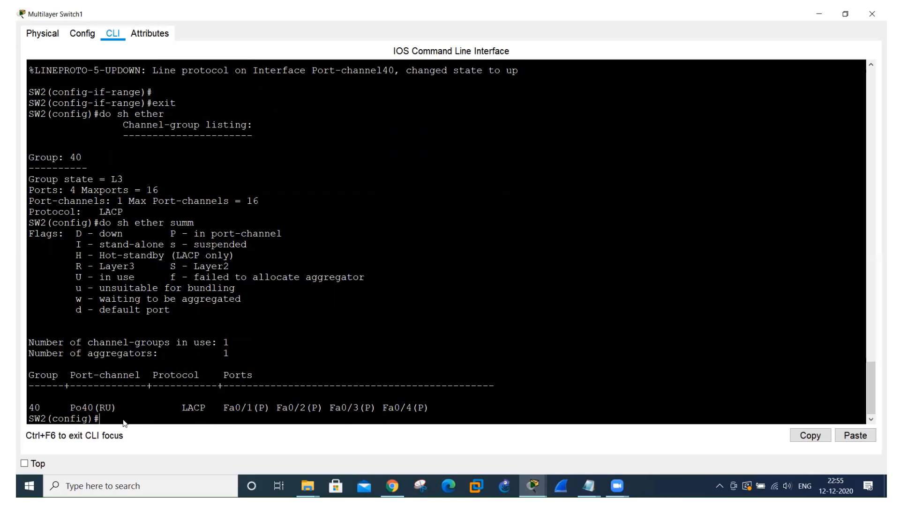
# On SW1, enter interface port-channel 40 and assign it the IP address 1.1.1.1 with mask 255.0.0.0.
pyautogui.hotkey('alt', 'Tab')
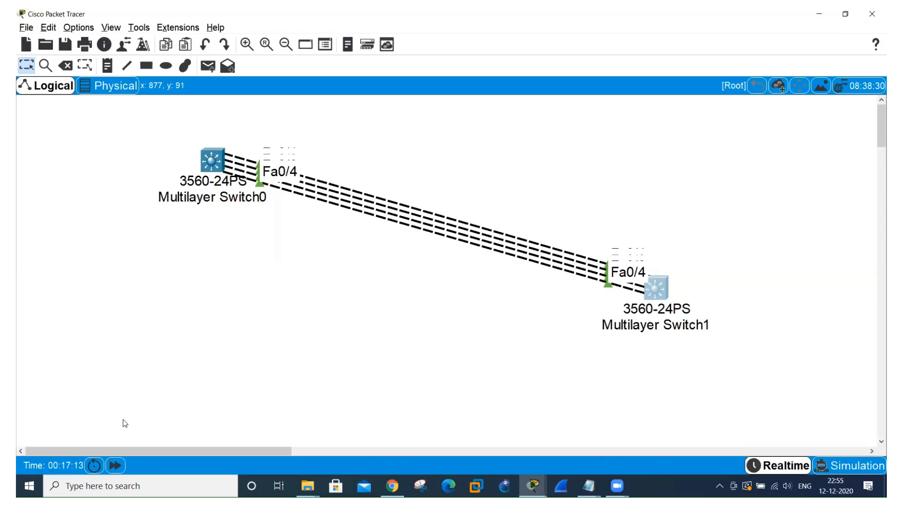
pyautogui.click(210, 162)
pyautogui.click(560, 86)
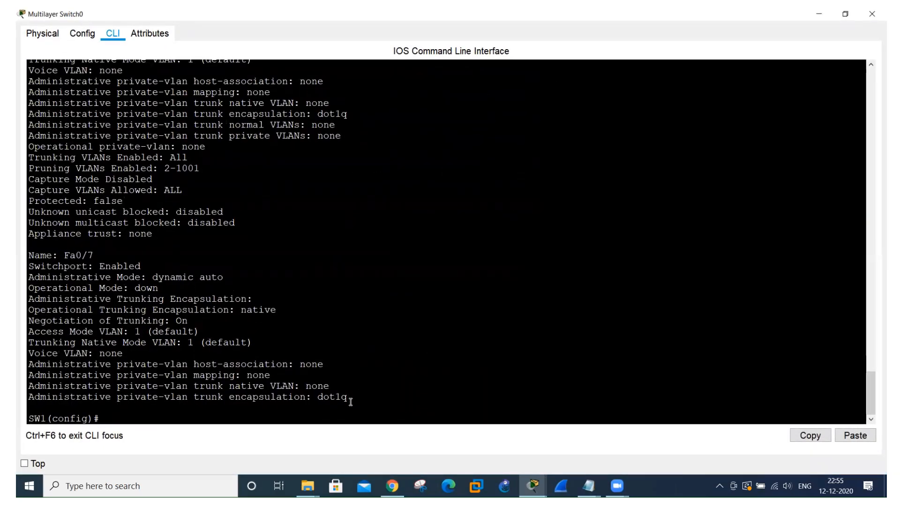
pyautogui.write('int po')
pyautogui.press('Tab')
pyautogui.write('40')
pyautogui.press('Return')
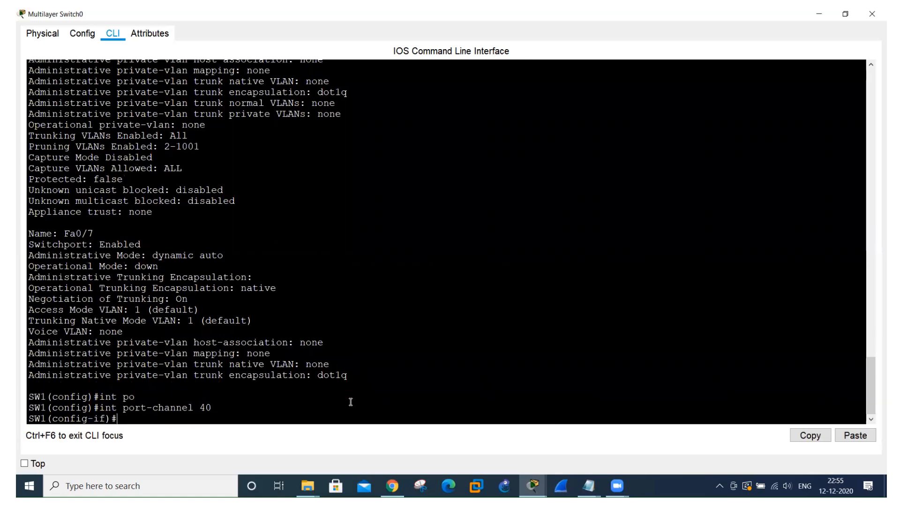
pyautogui.write('ip add 1.1.1.1')
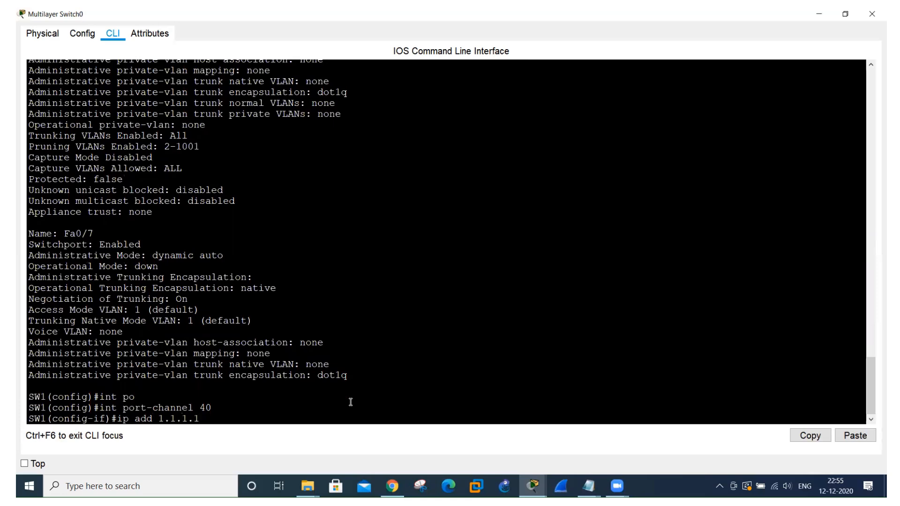
pyautogui.write(' 255')
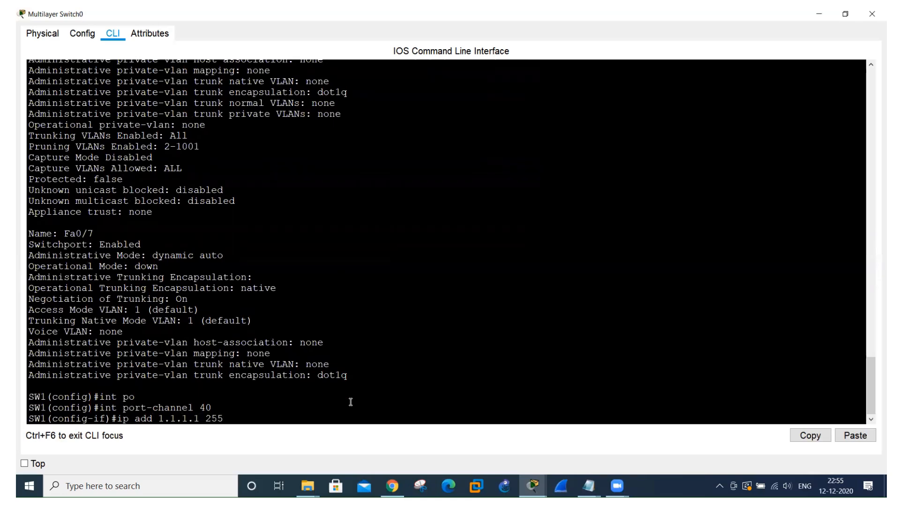
pyautogui.write('.0.0.0')
pyautogui.press('Return')
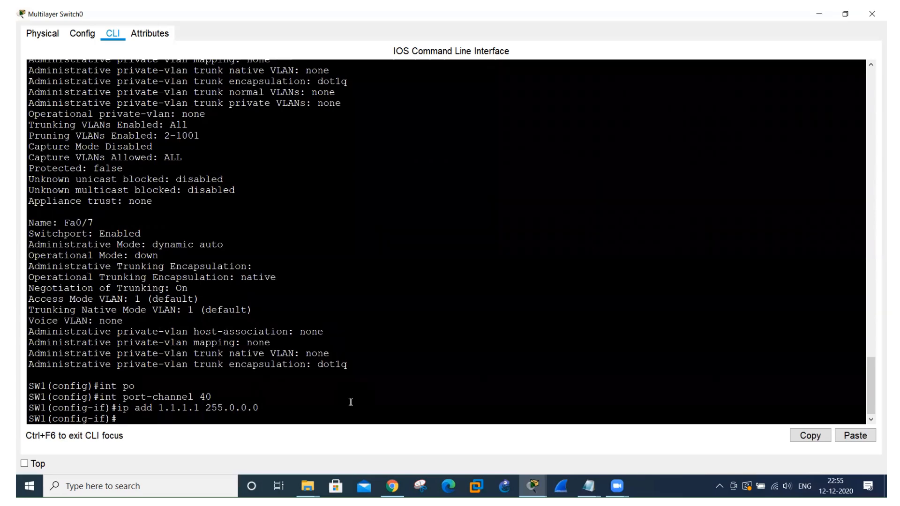
# On SW2, enter interface port-channel 40 and assign it the IP address 1.1.1.2 with mask 255.0.0.0.
pyautogui.hotkey('alt', 'Tab')
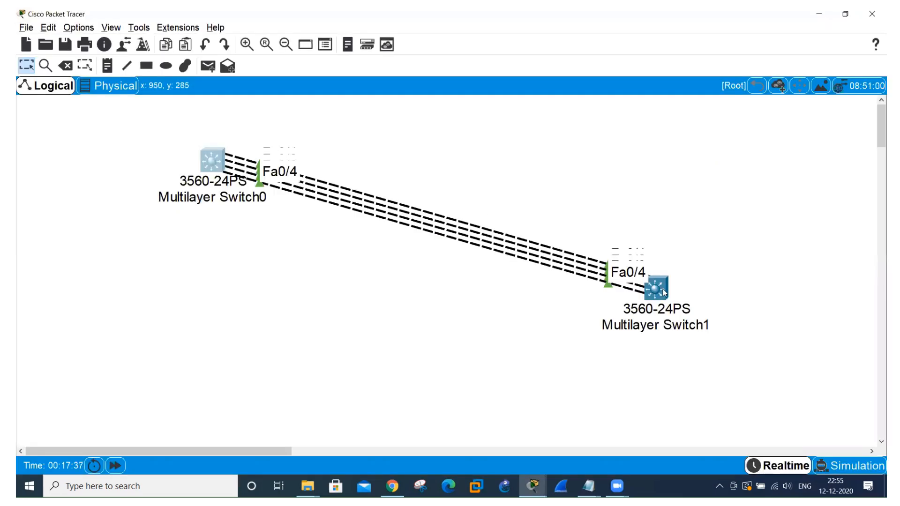
pyautogui.click(655, 277)
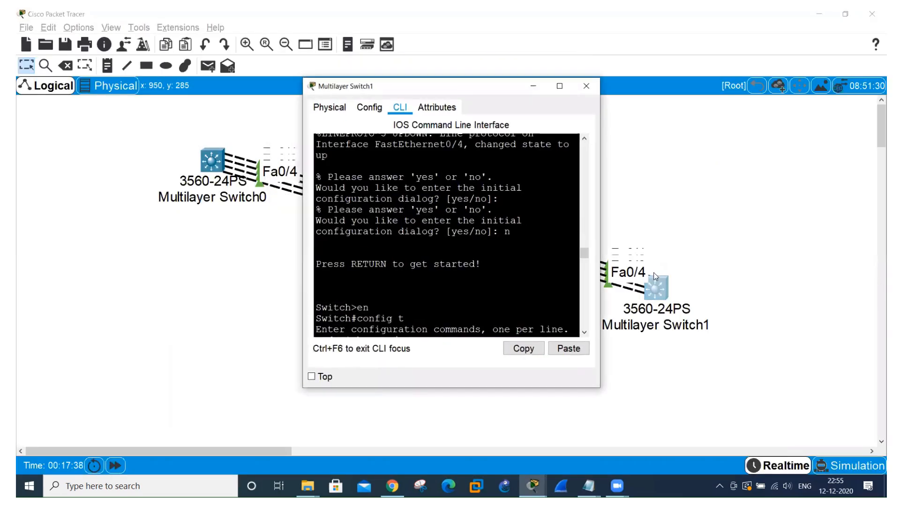
pyautogui.click(560, 86)
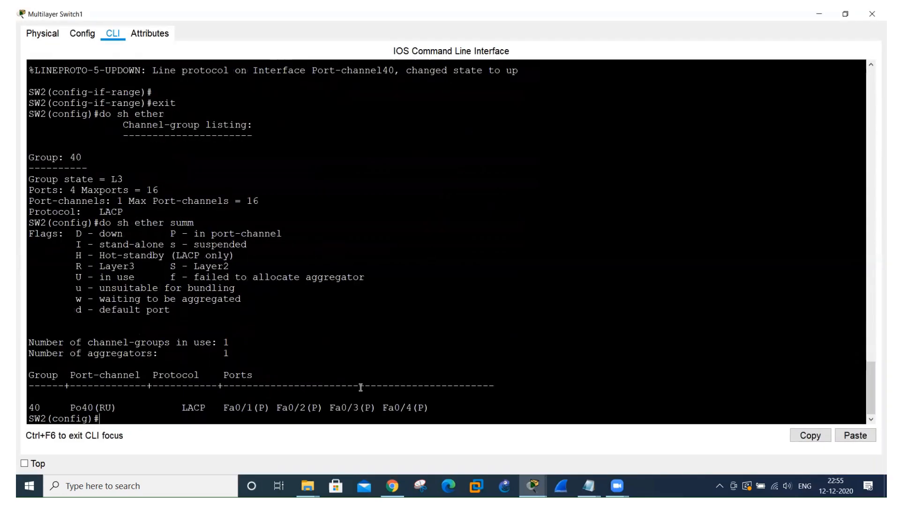
pyautogui.write('int por')
pyautogui.press('Tab')
pyautogui.write('40')
pyautogui.press('Return')
pyautogui.write('ip add')
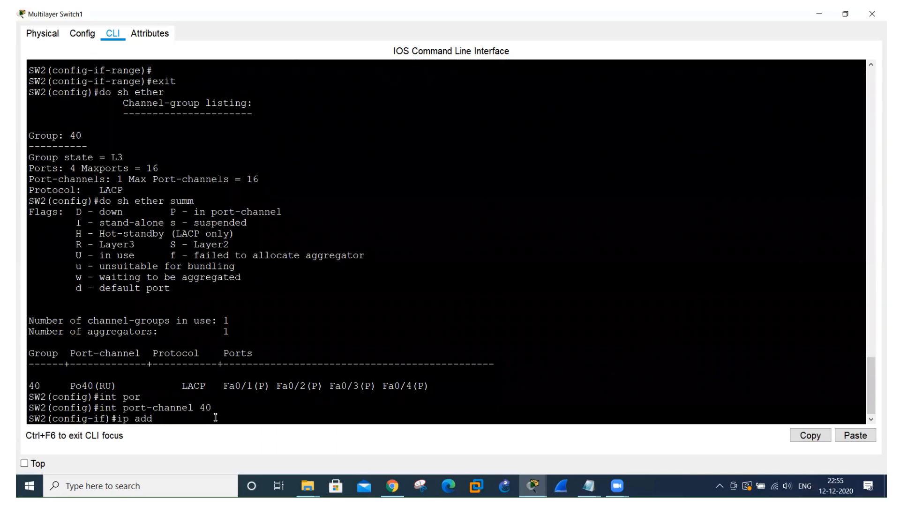
pyautogui.write(' 1.1.1.2 255.0.0.0')
pyautogui.press('Return')
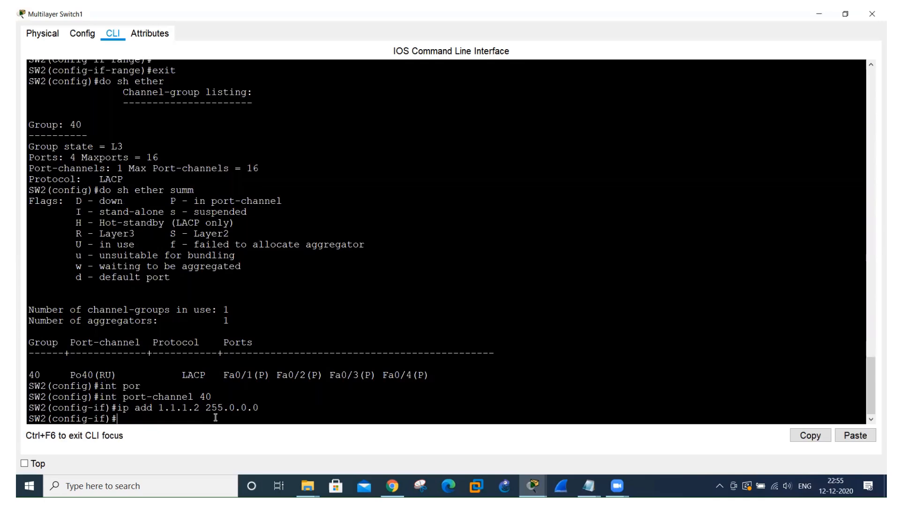
# Test the Layer 3 EtherChannel from SW2 by pinging 1.1.1.1 twice, and return to the topology.
pyautogui.write('do pi')
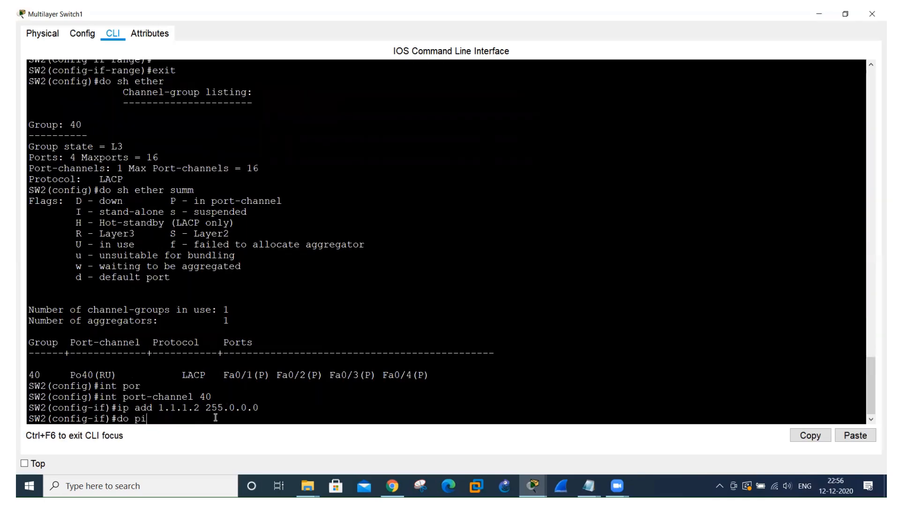
pyautogui.write('ng 1.1.1.1')
pyautogui.press('Return')
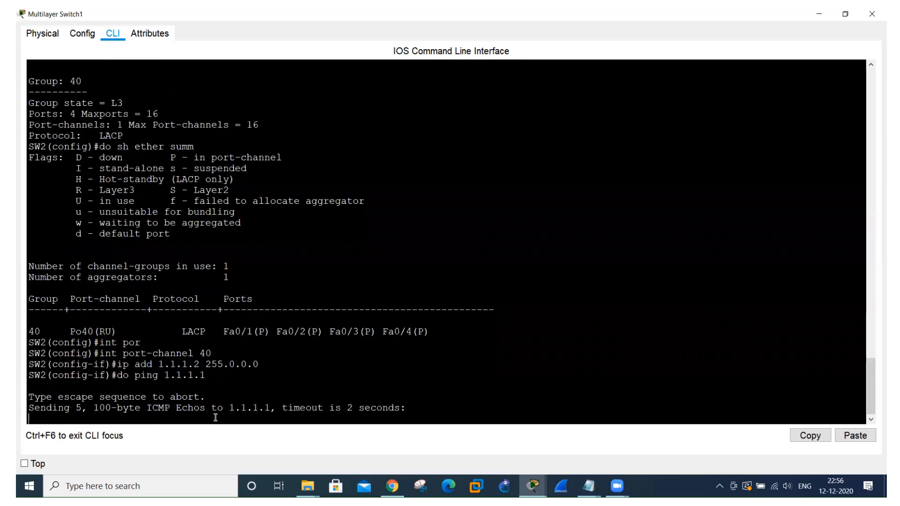
pyautogui.press('Up')
pyautogui.press('Return')
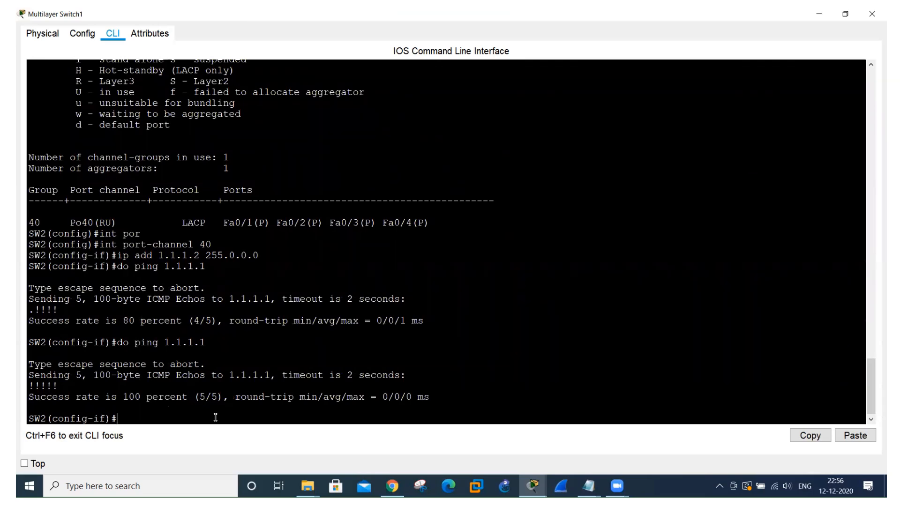
pyautogui.hotkey('alt', 'Tab')
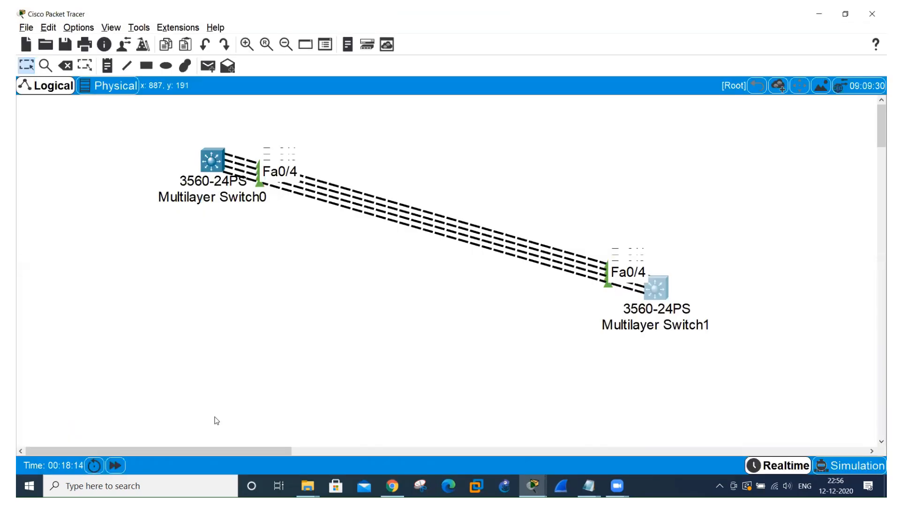